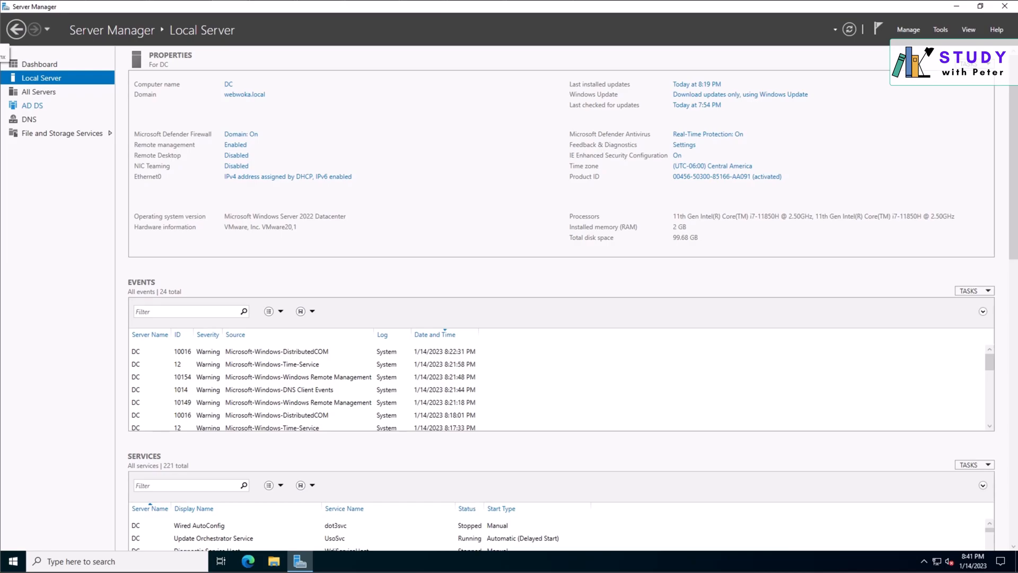
- Open the Local Server properties on the SCCM server and compare them with those of the DC server
left_click(12, 64)
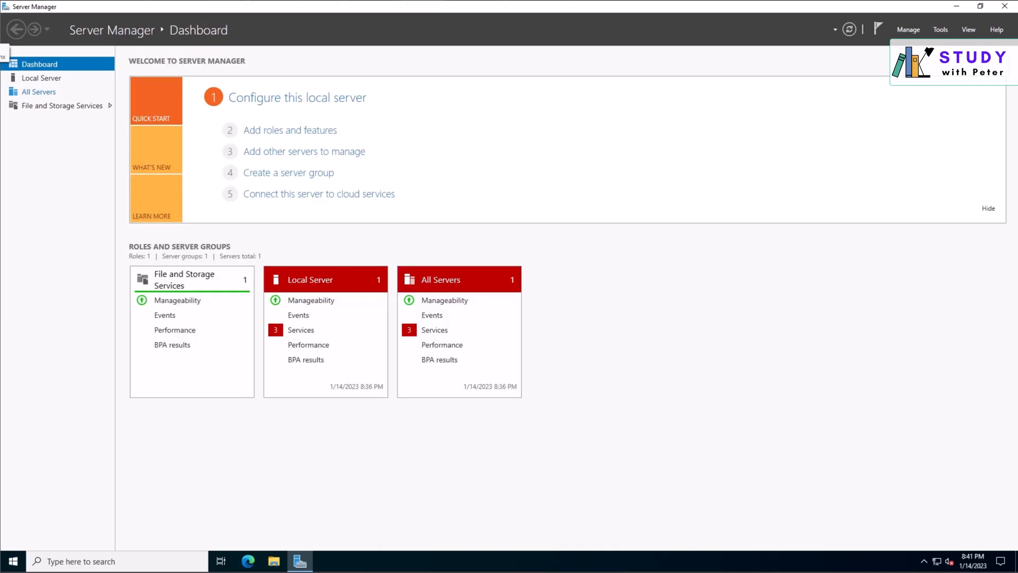
left_click(35, 75)
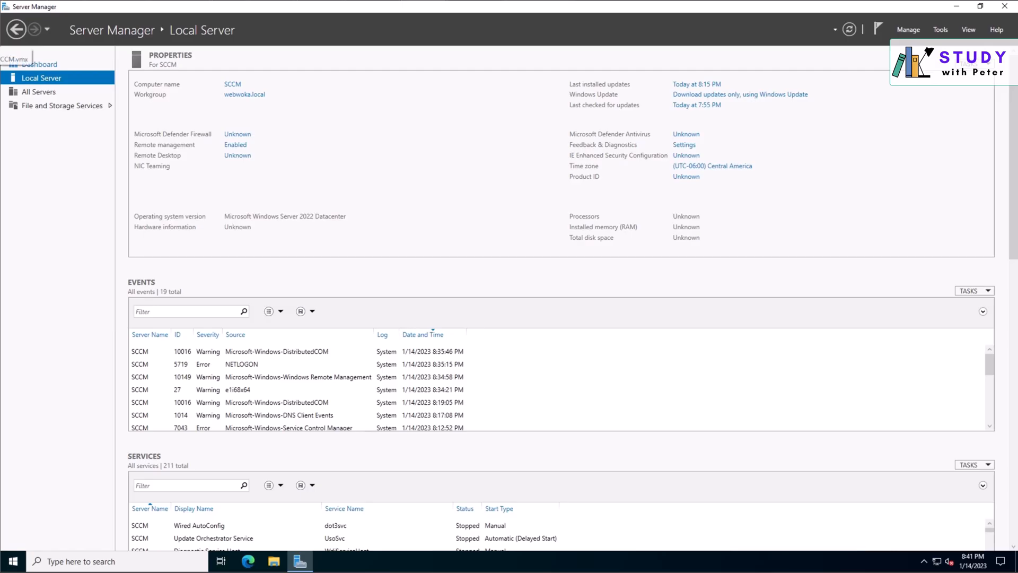
left_click(0, 43)
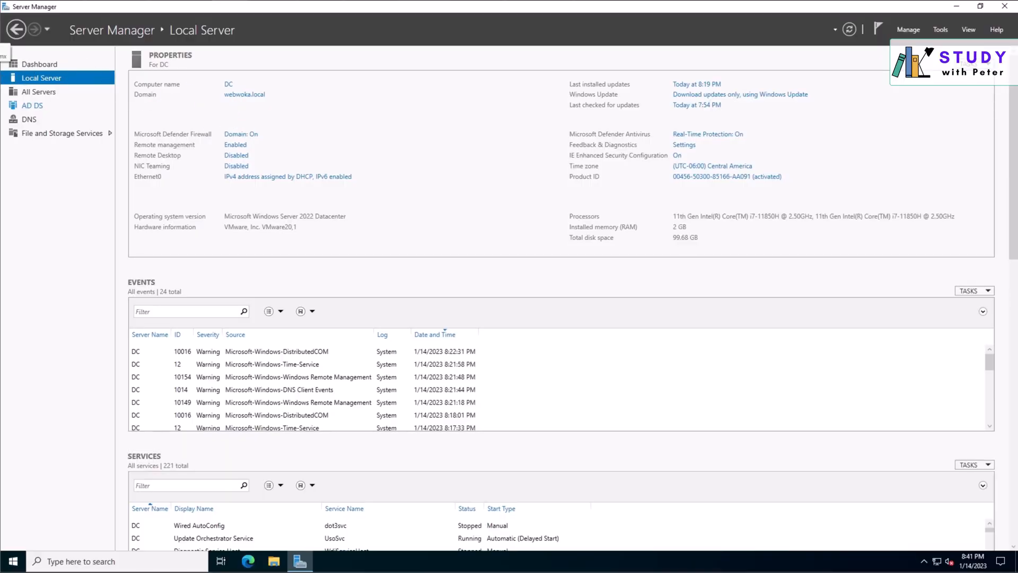
left_click(1, 44)
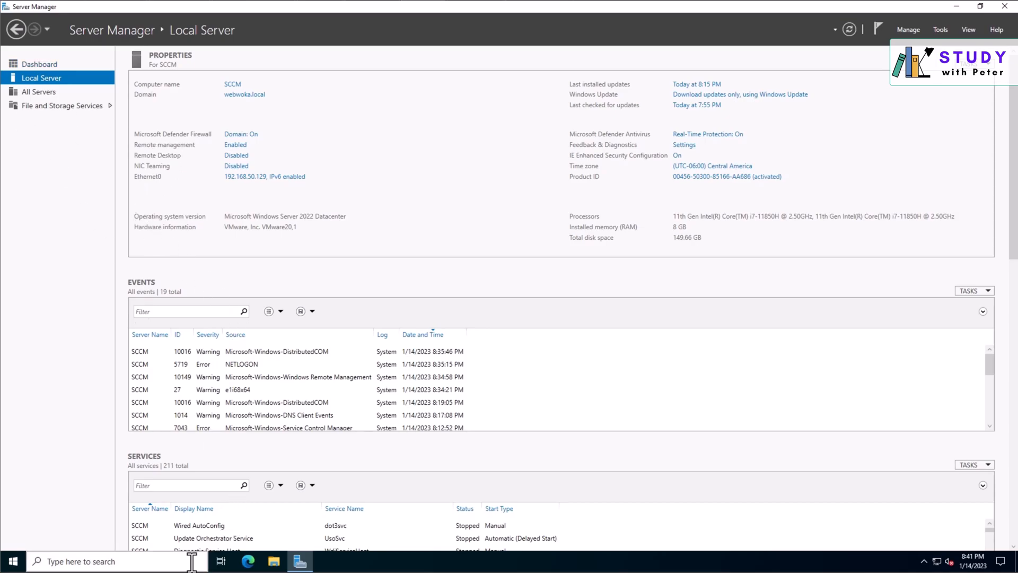
left_click(909, 29)
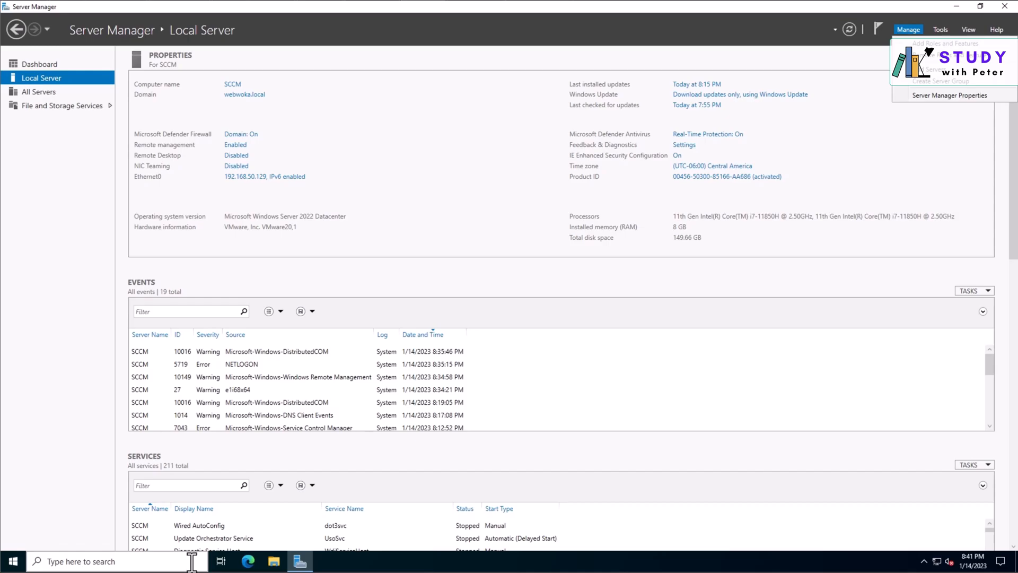
- Test the connection from the SCCM server to the domain controller by pinging dc.webwoka.local in Command Prompt
left_click(192, 561)
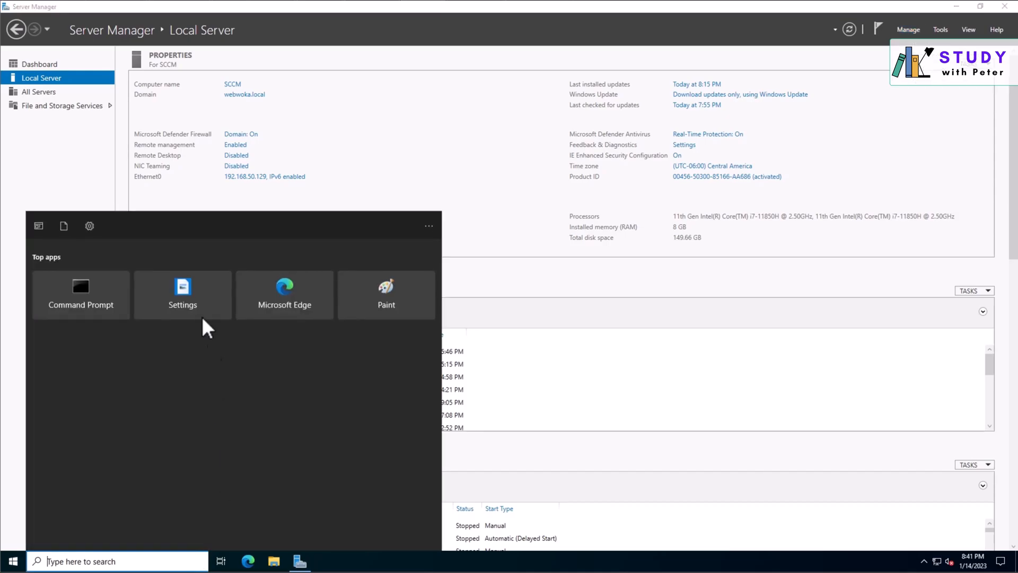
left_click(76, 300)
type("ping dc.")
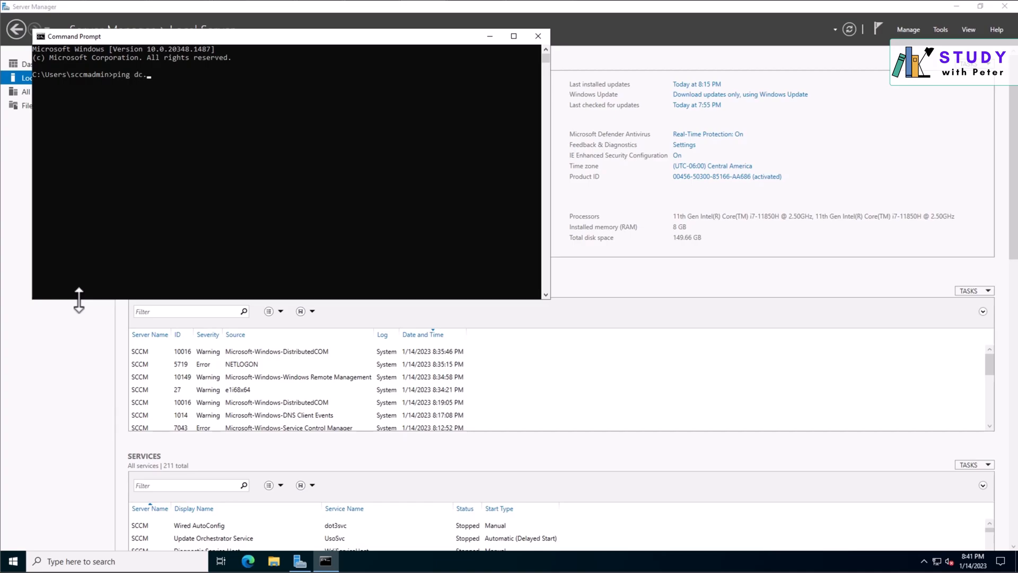
type("webwoka.local")
key("Return")
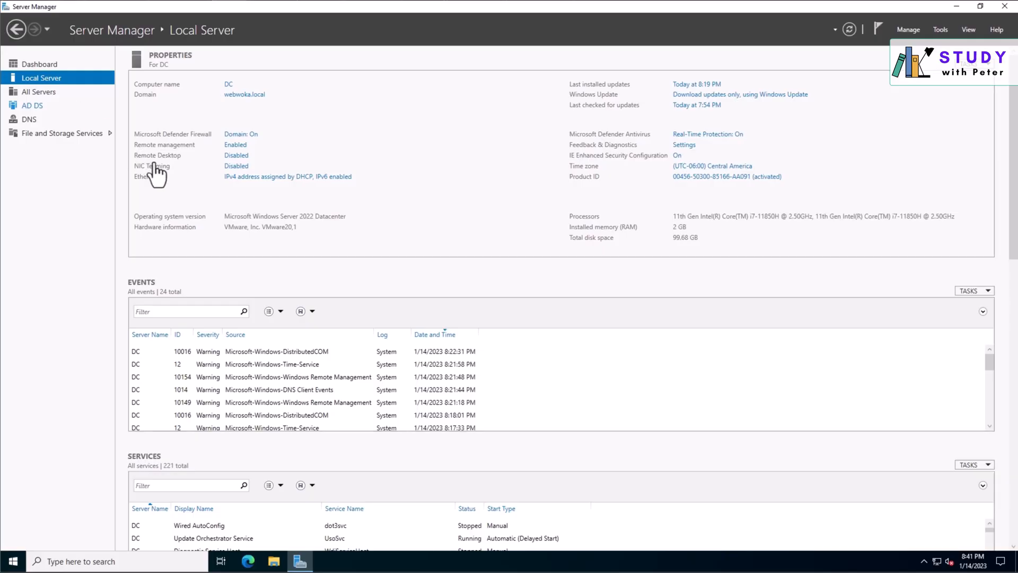
- Ping sccm.webwoka.local from Command Prompt on the DC server, and close the Command Prompt windows on both servers
left_click(117, 559)
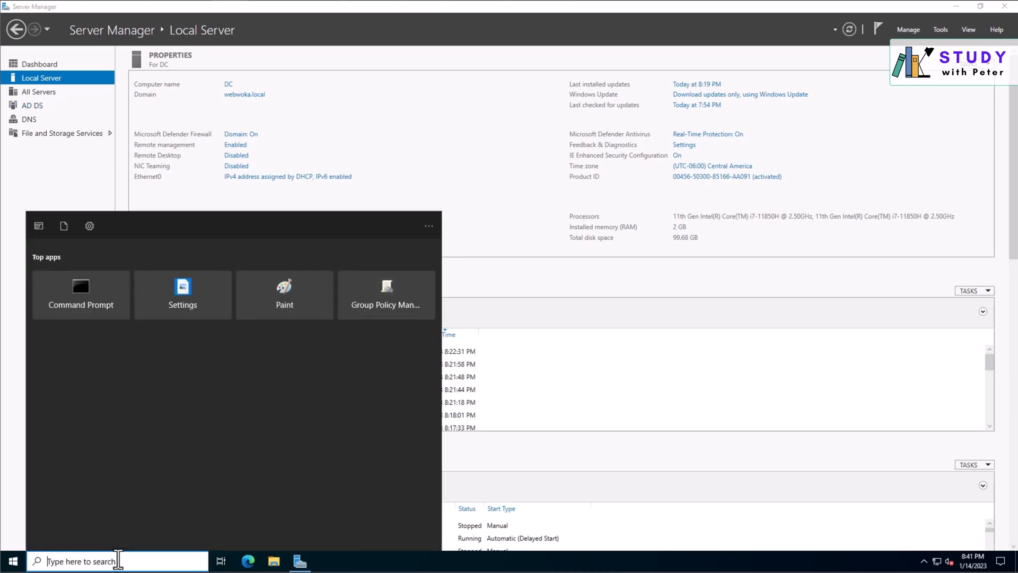
left_click(106, 293)
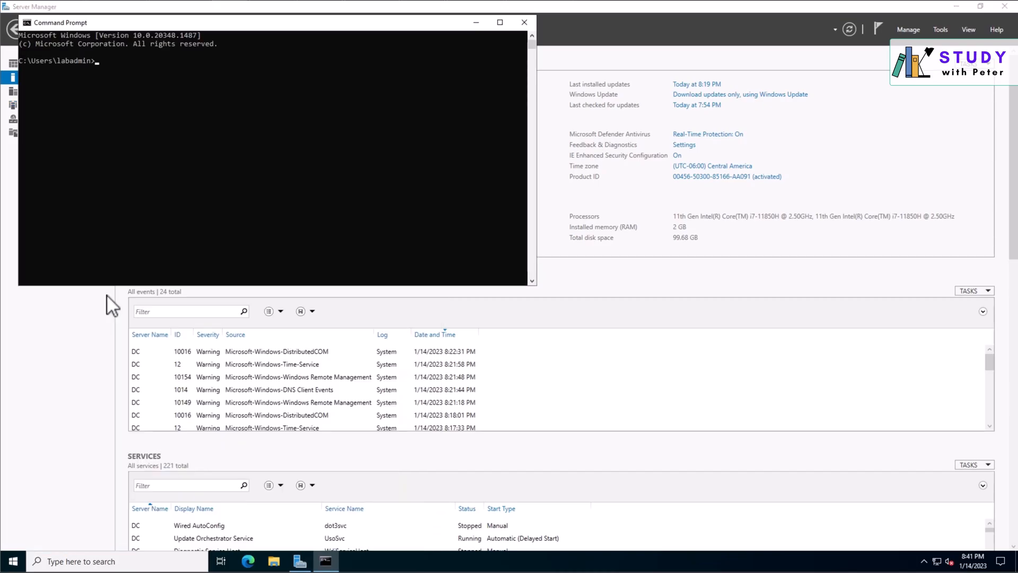
type("ping sccm.webwokj")
key("BackSpace")
type("al.local")
key("Return")
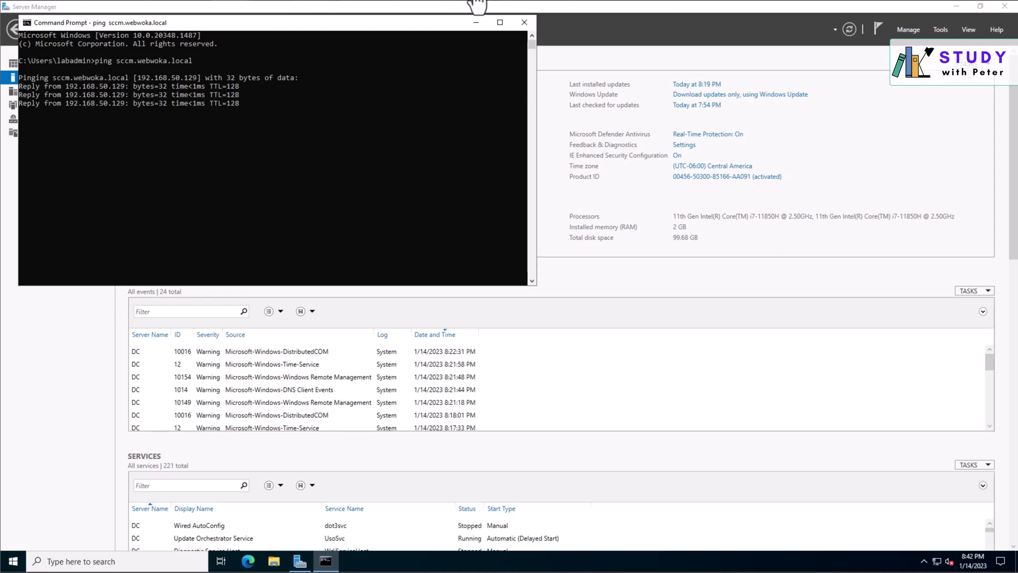
left_click(526, 21)
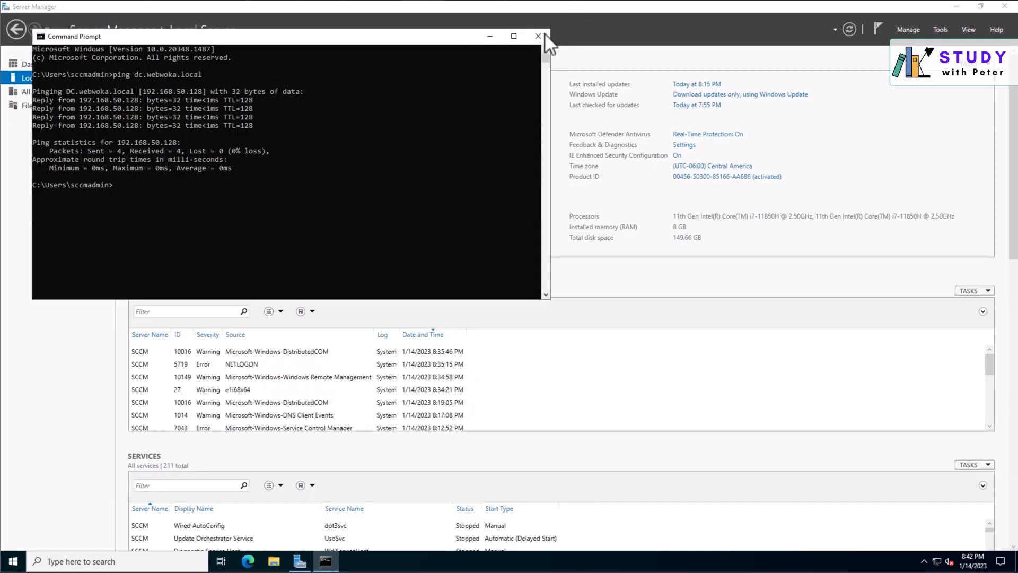
left_click(538, 36)
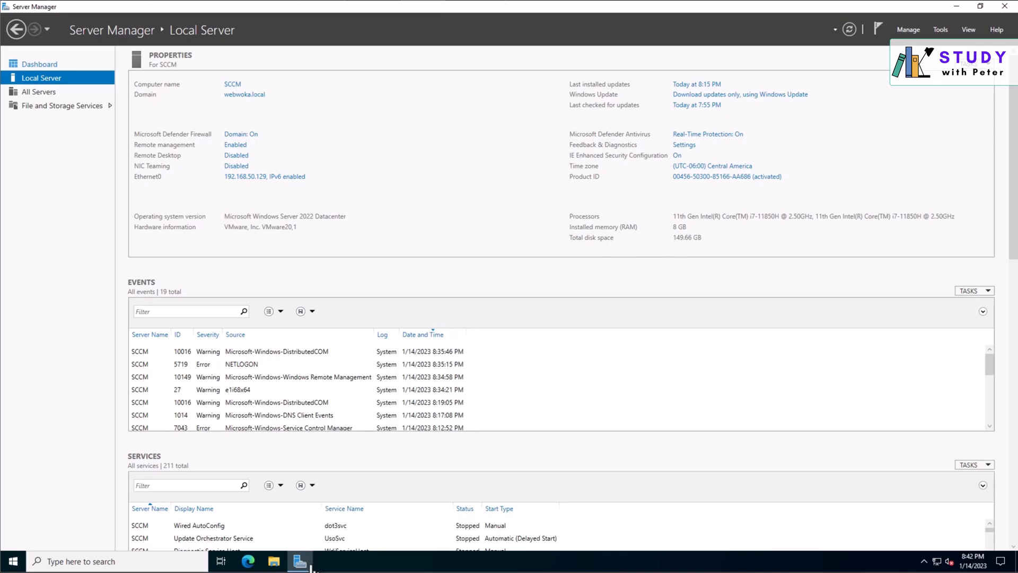
- Check the drives and their free space under This PC in File Explorer on the SCCM server
left_click(281, 563)
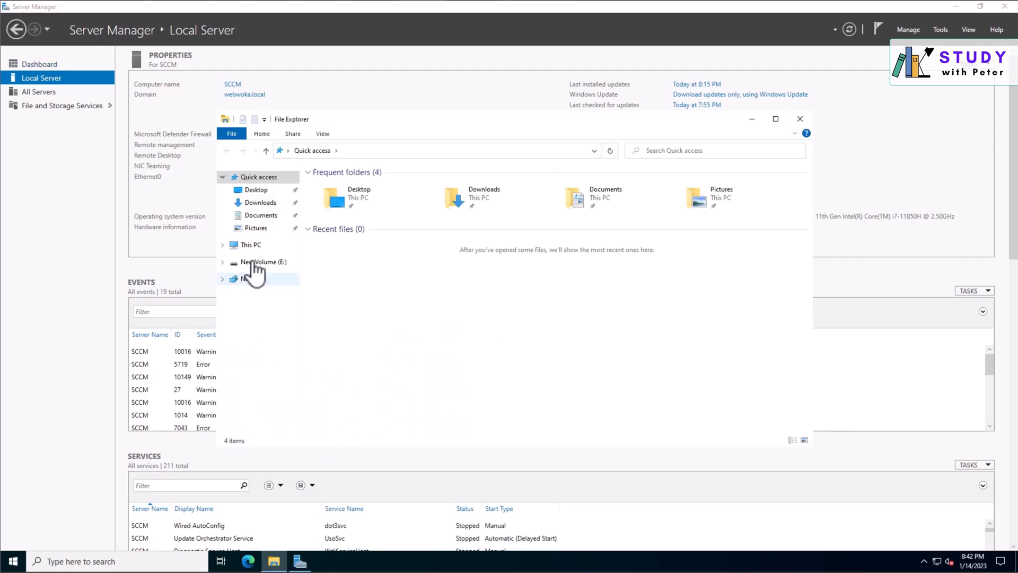
left_click(251, 245)
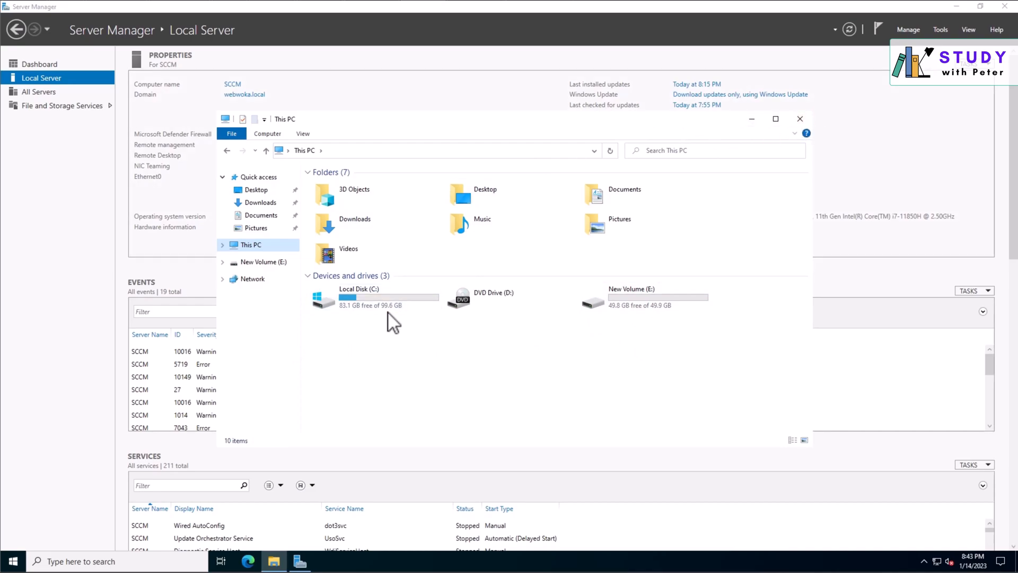
left_click(802, 119)
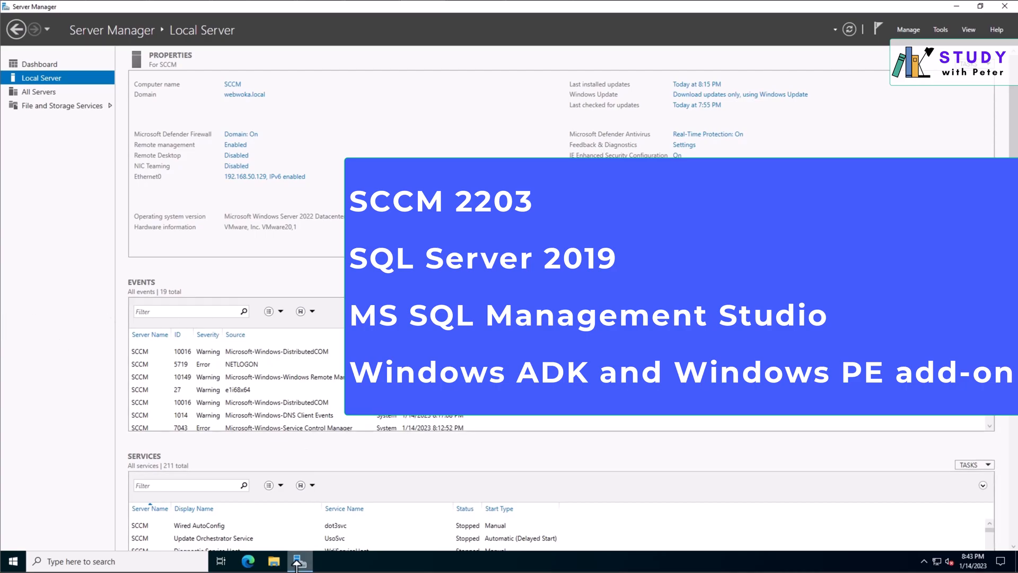
- Open Active Directory Users and Computers on the DC server and show the LAB organizational unit in an enlarged window
mouse_move(298, 561)
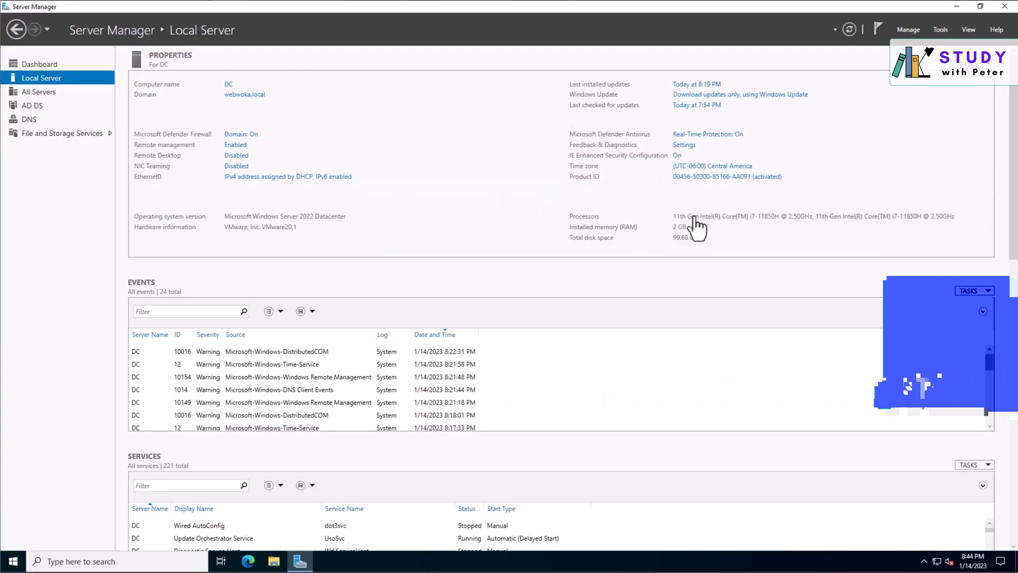
left_click(941, 30)
left_click(463, 113)
left_click(945, 31)
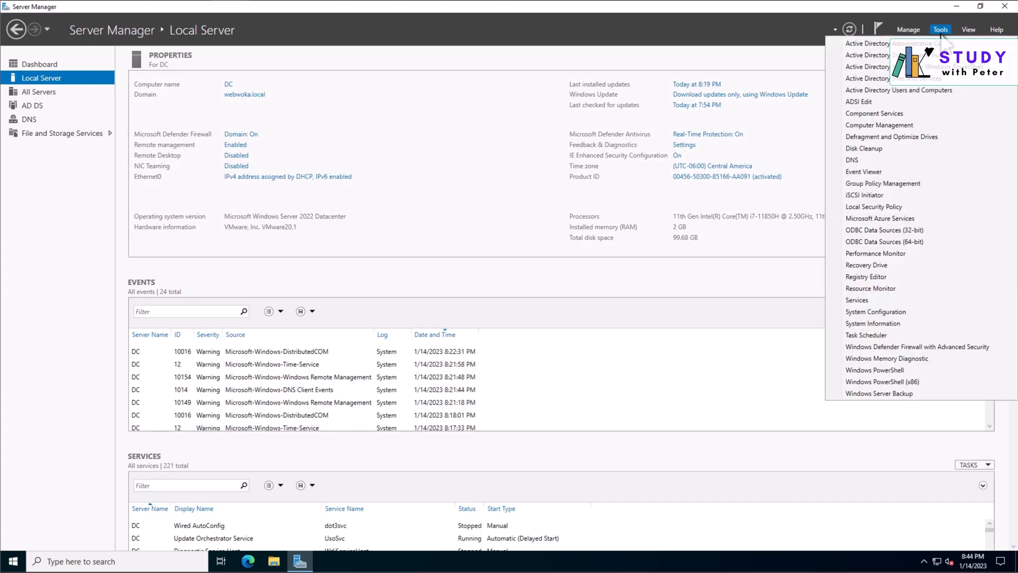
left_click(936, 92)
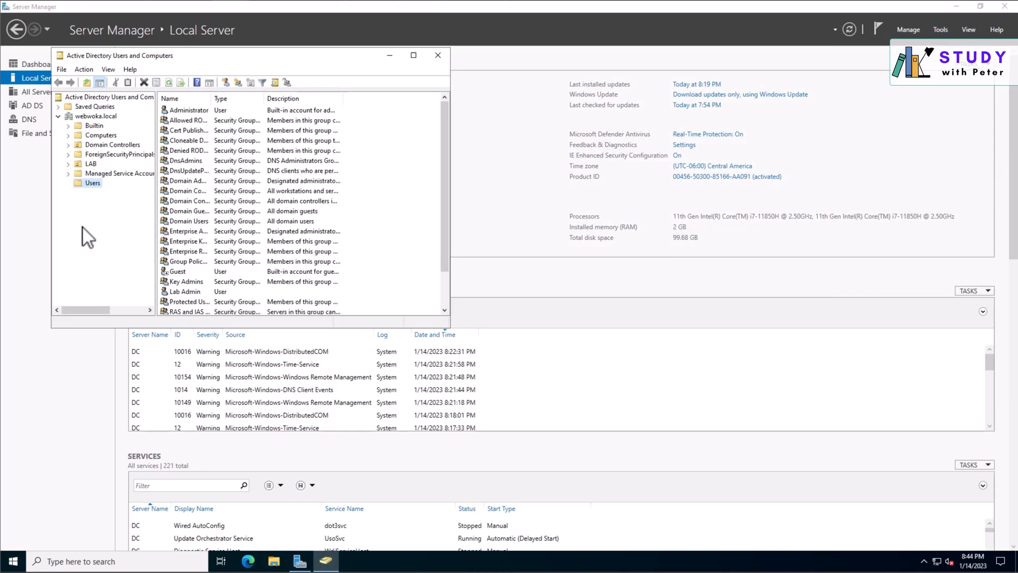
left_click(89, 163)
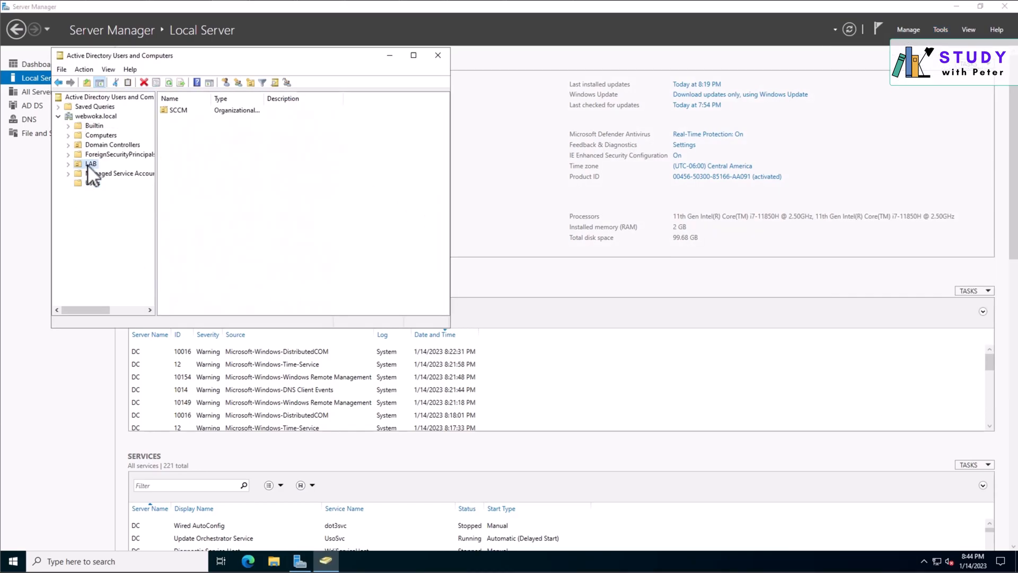
left_click_drag(448, 328, 573, 416)
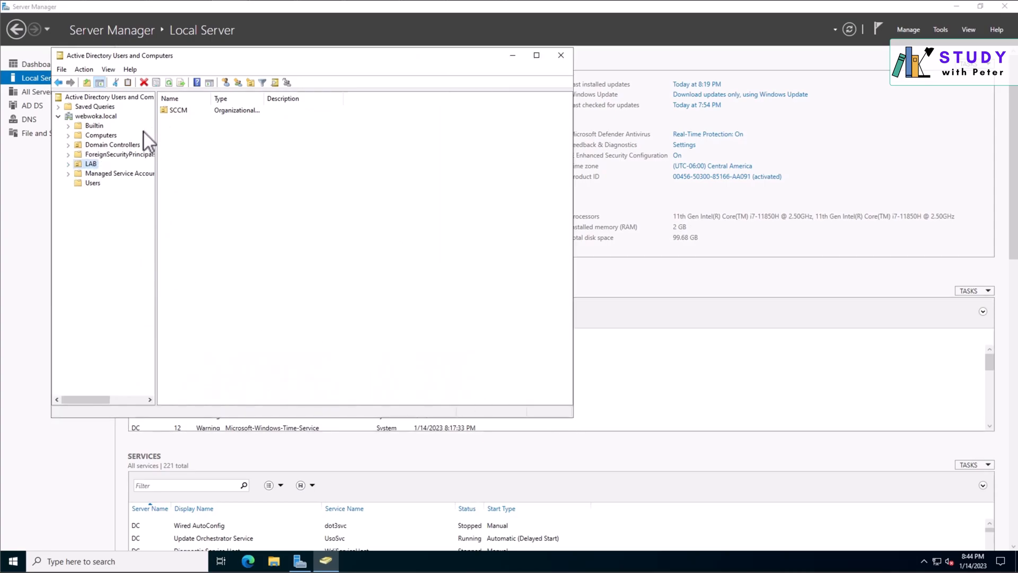
left_click(94, 117)
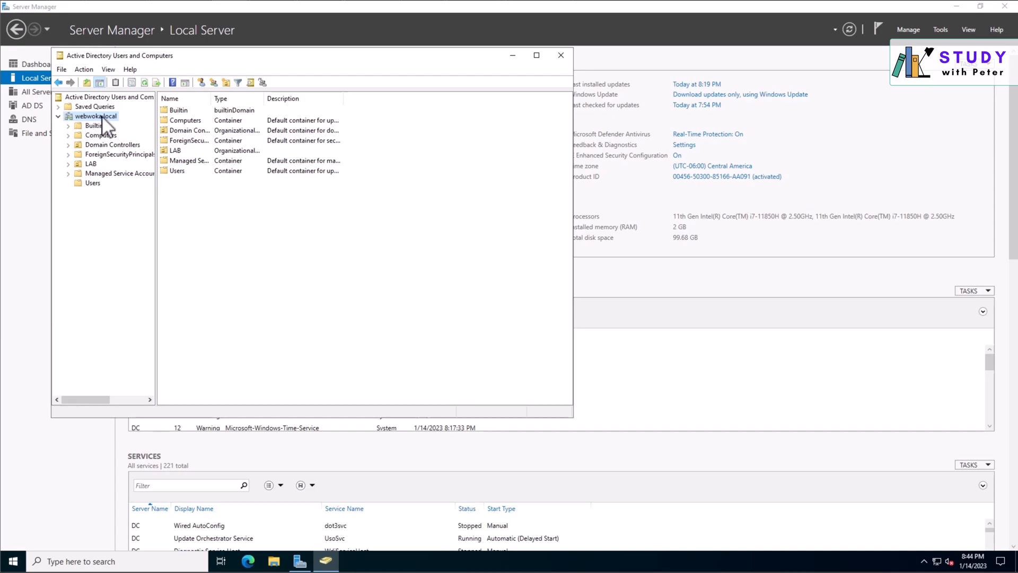
right_click(100, 117)
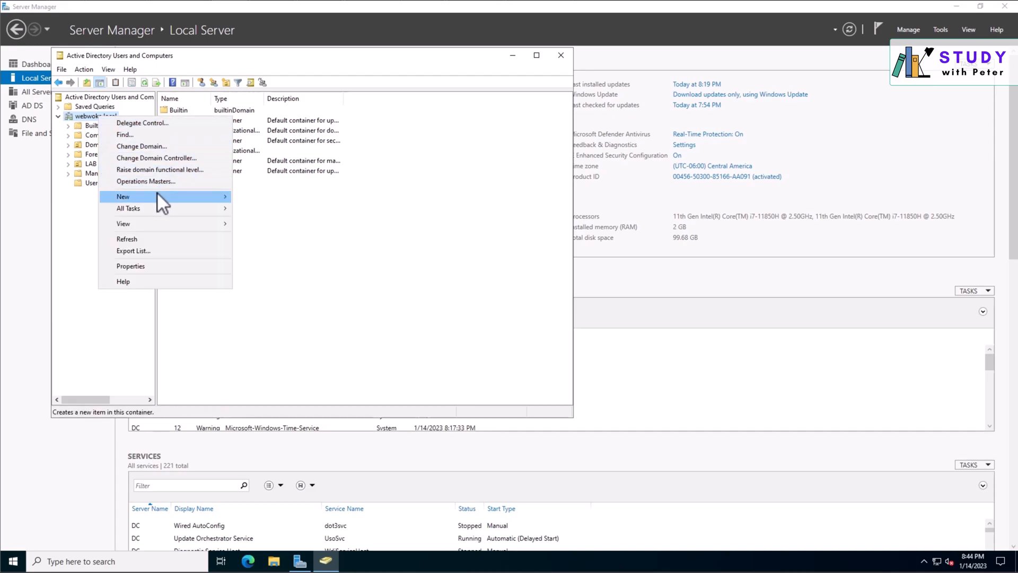
mouse_move(157, 195)
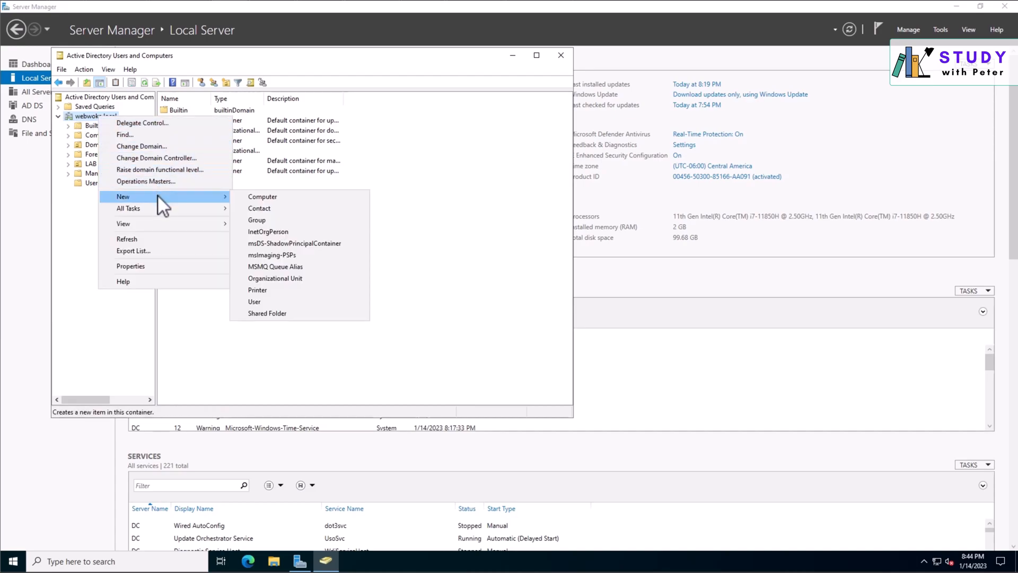
left_click(291, 279)
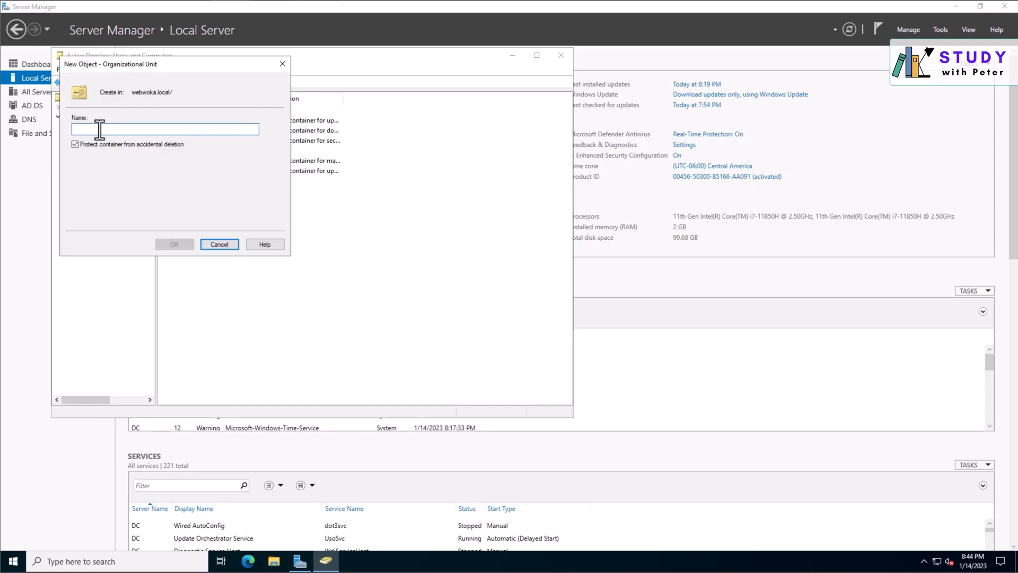
left_click(219, 244)
- Expand the LAB organizational unit and display the contents of its SCCM organizational unit
left_click(86, 160)
left_click(68, 164)
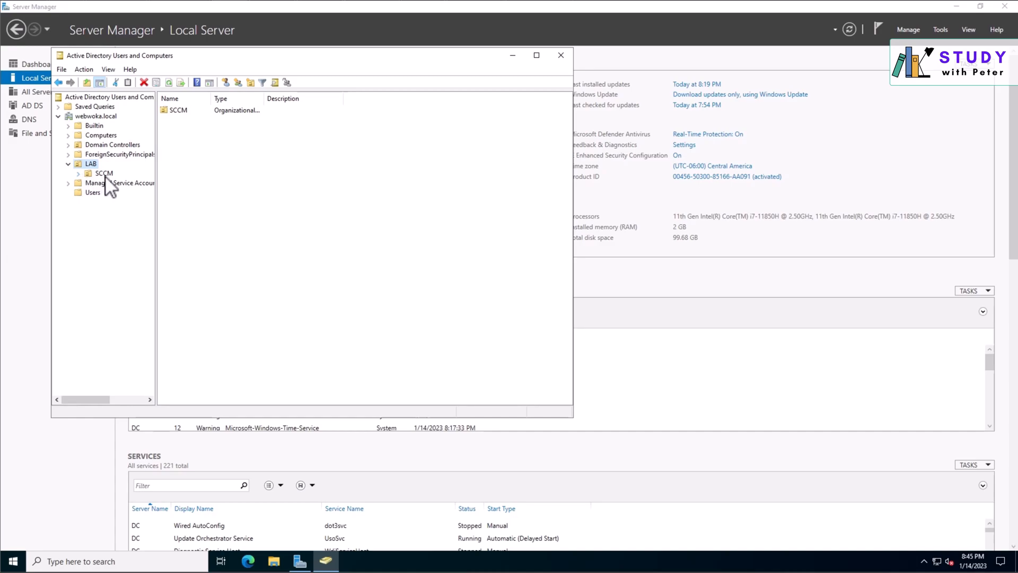
left_click(92, 174)
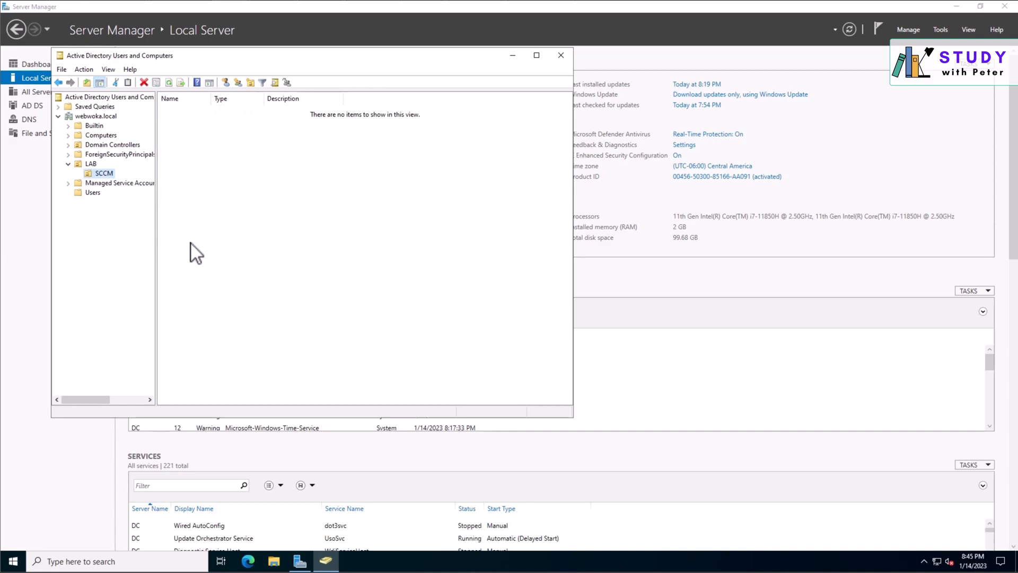
- Launch Microsoft Edge and finish its first-run setup without signing in, importing browsing data or pinning any sites
left_click(248, 563)
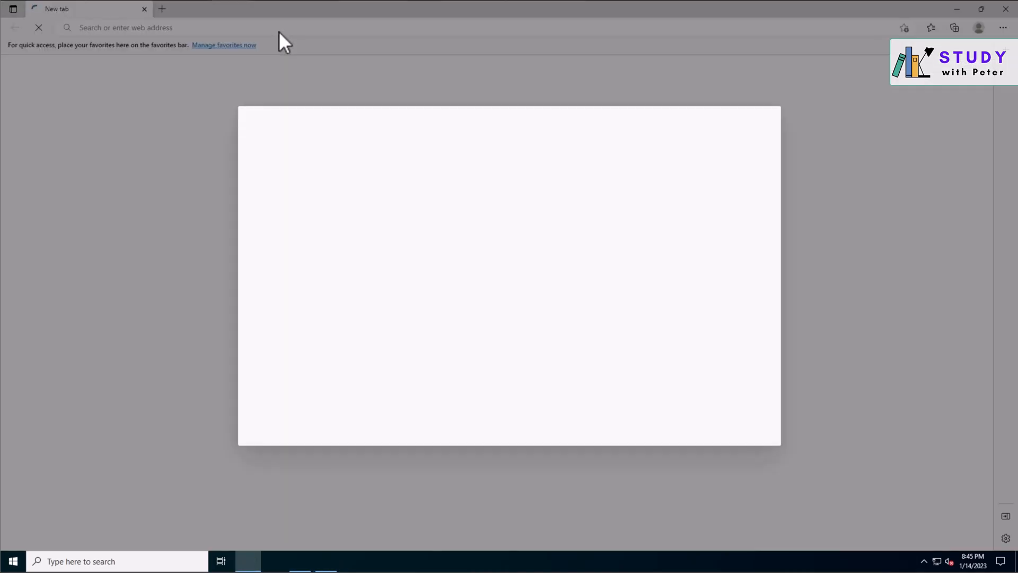
left_click(274, 301)
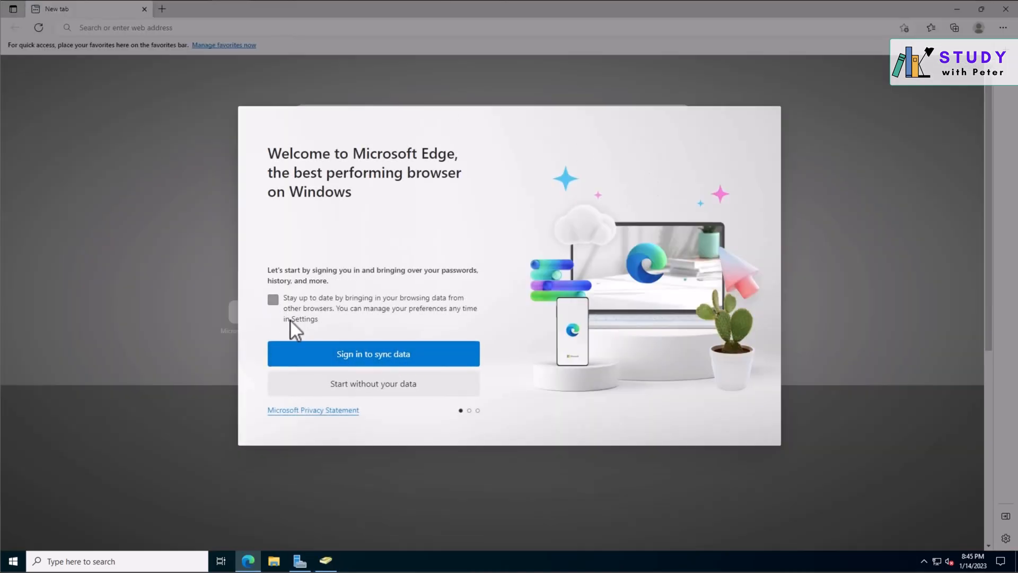
left_click(376, 390)
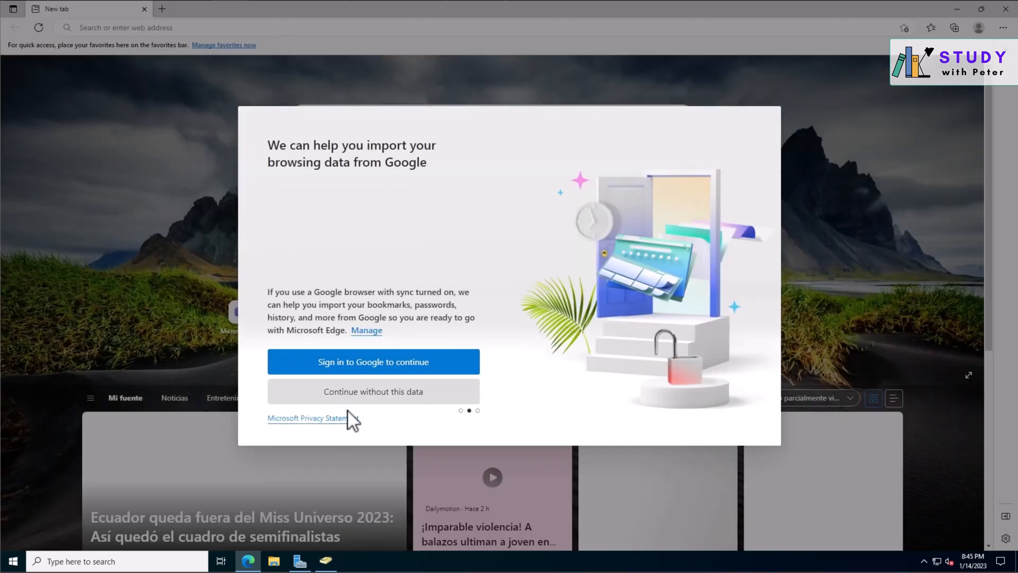
left_click(364, 395)
left_click(272, 335)
left_click(325, 386)
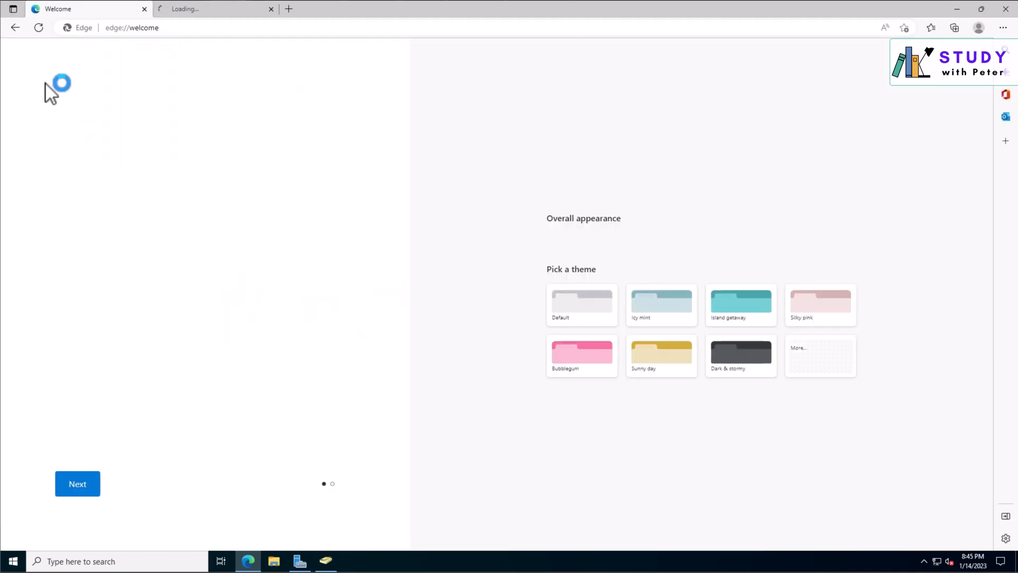
left_click(79, 483)
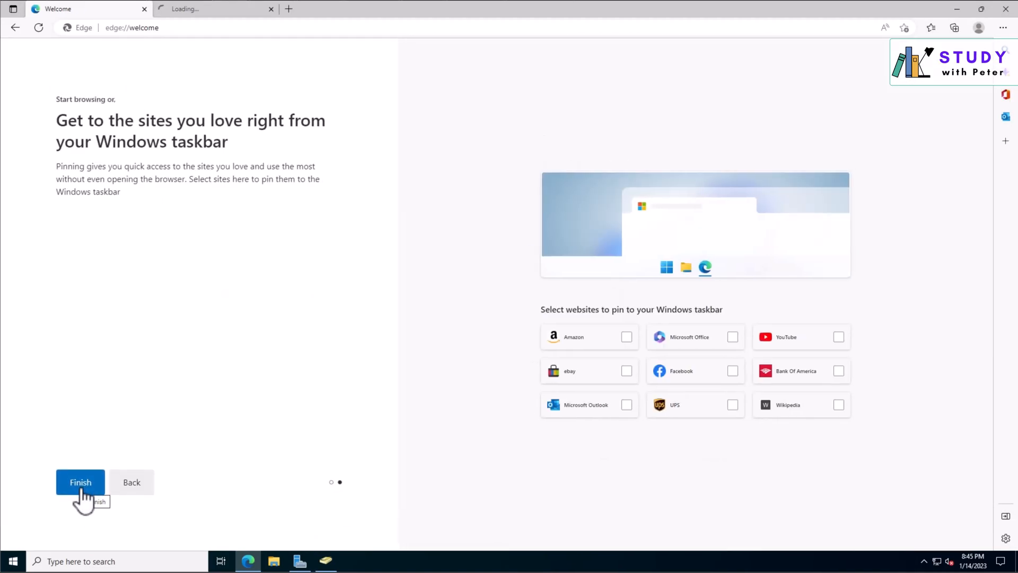
left_click(80, 483)
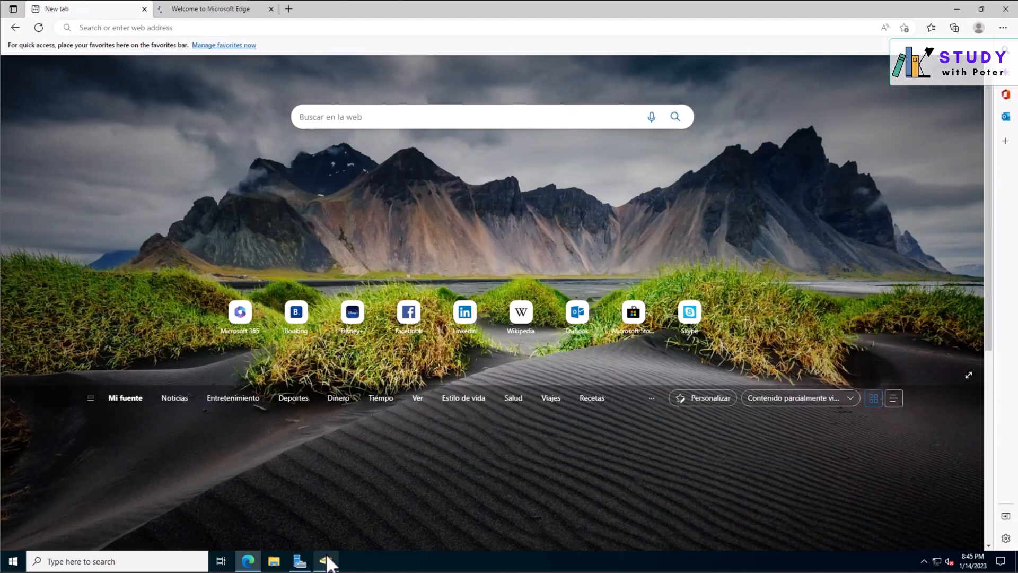
- Switch back to Active Directory Users and Computers, display the Users container, and widen its Name column
left_click(325, 561)
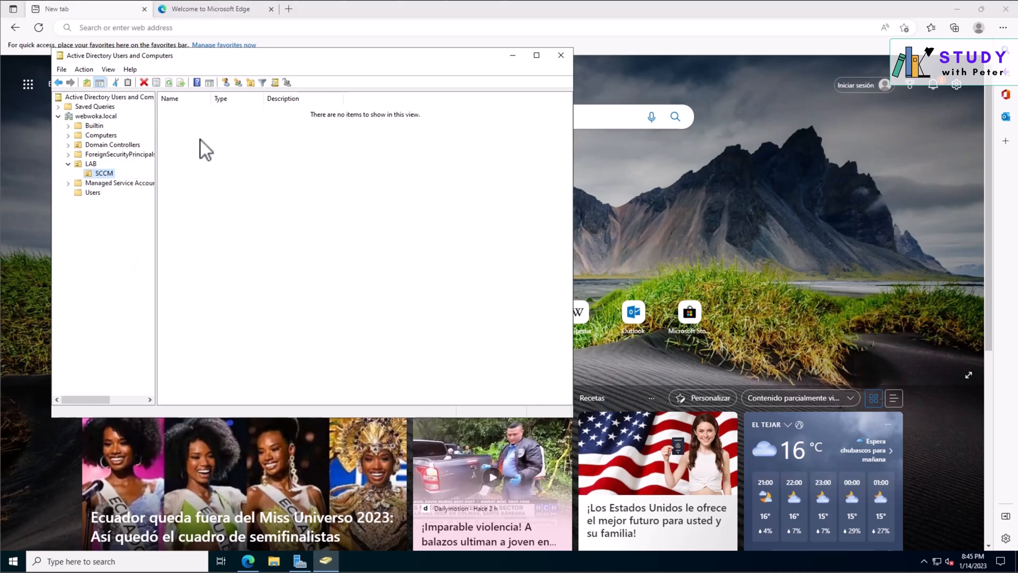
right_click(196, 123)
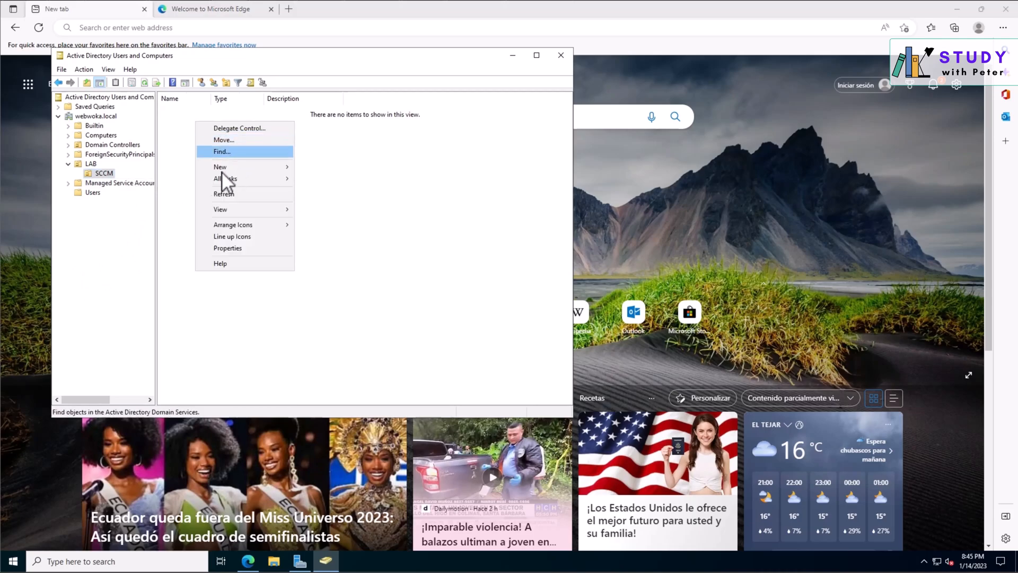
left_click(92, 193)
left_click(189, 333)
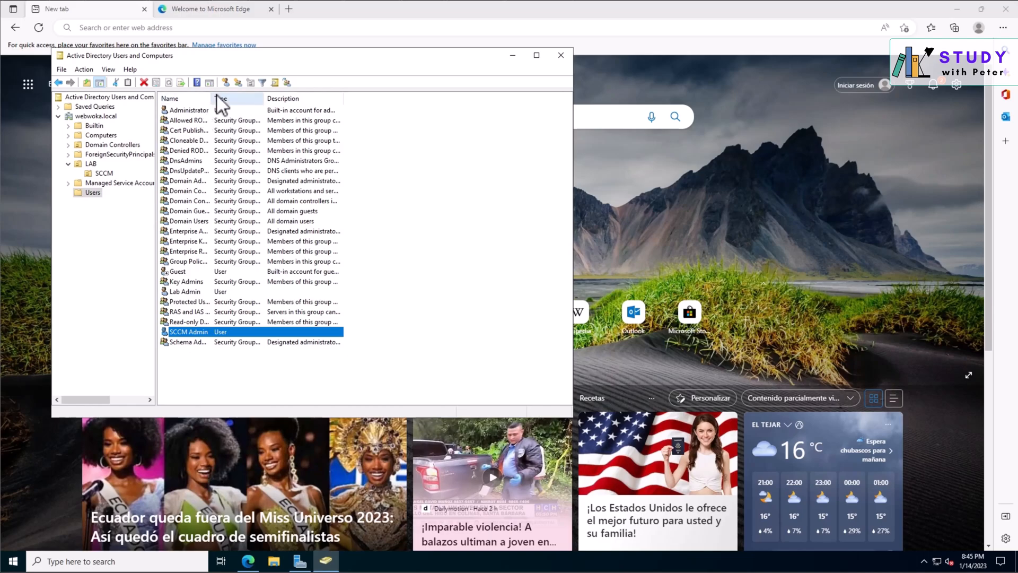
left_click_drag(212, 96, 223, 96)
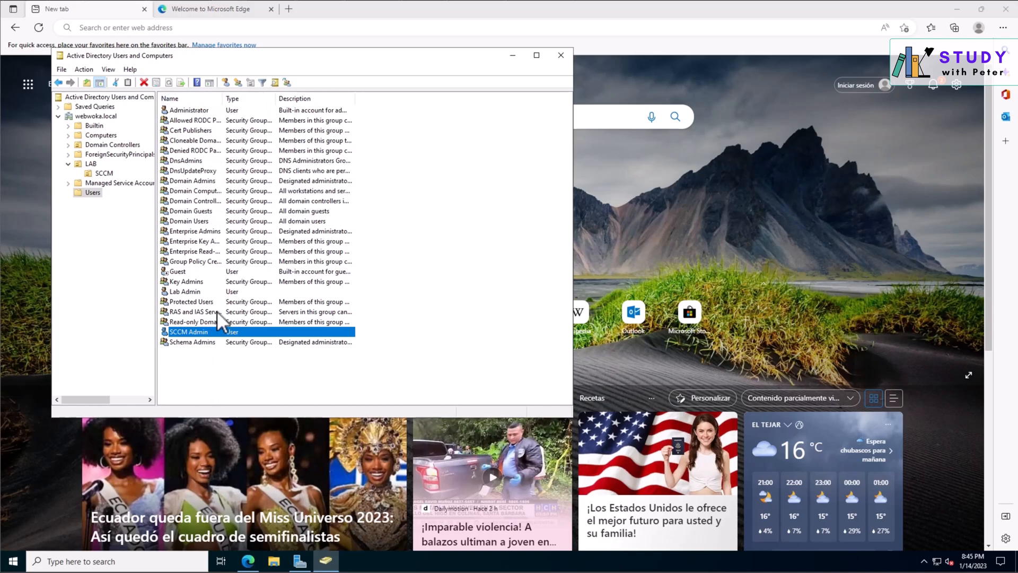
right_click(199, 110)
left_click(218, 117)
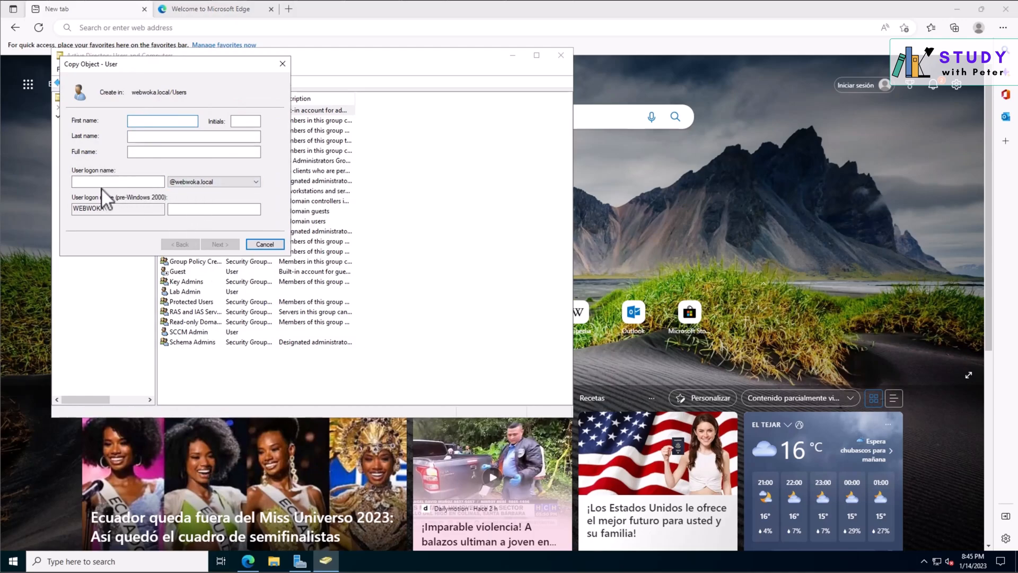
left_click(253, 244)
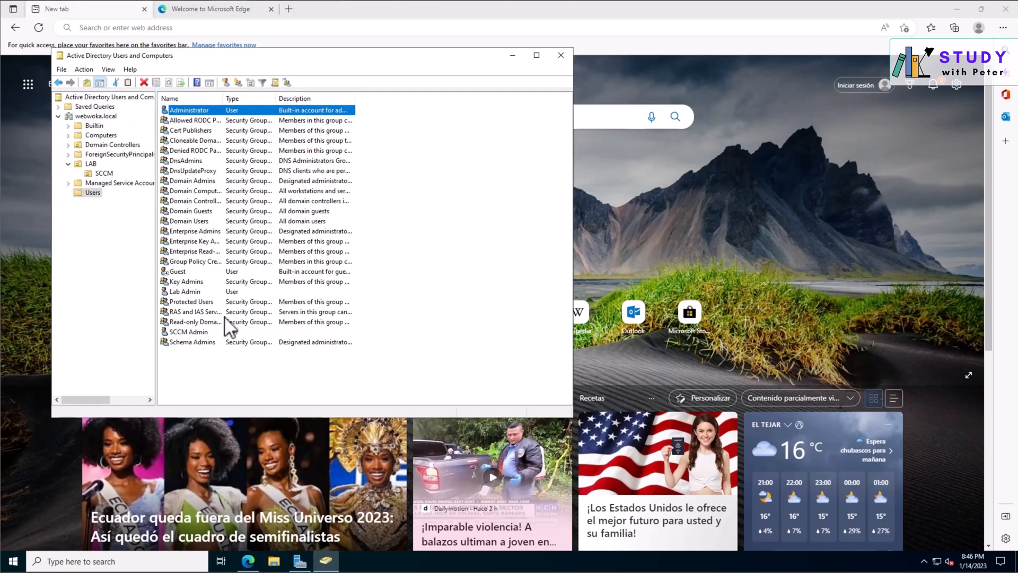
- Review the SCCM Admin user's general, account and profile properties and its full list of group memberships
left_click(194, 333)
right_click(192, 333)
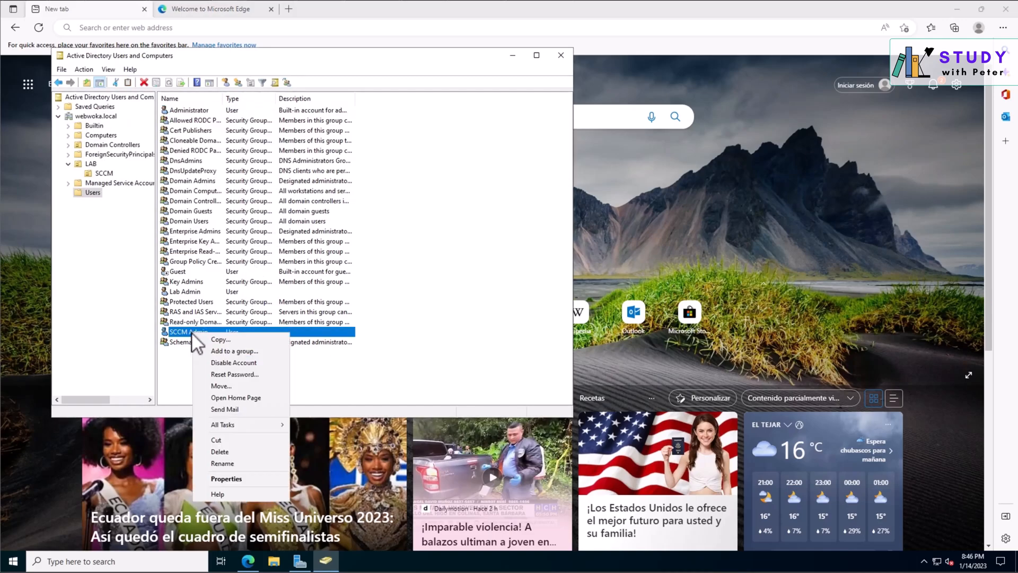
left_click(240, 477)
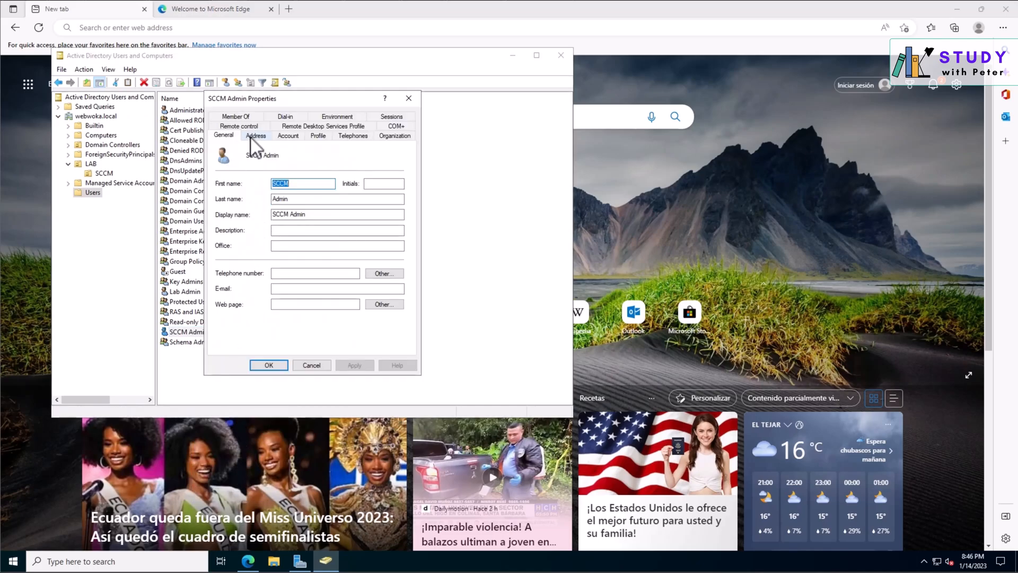
left_click(286, 138)
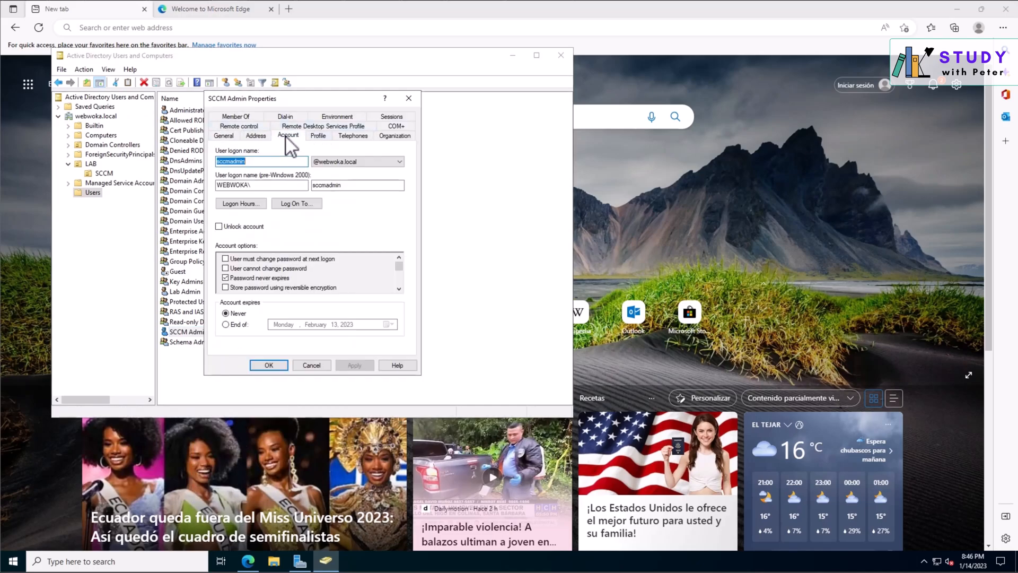
left_click(317, 136)
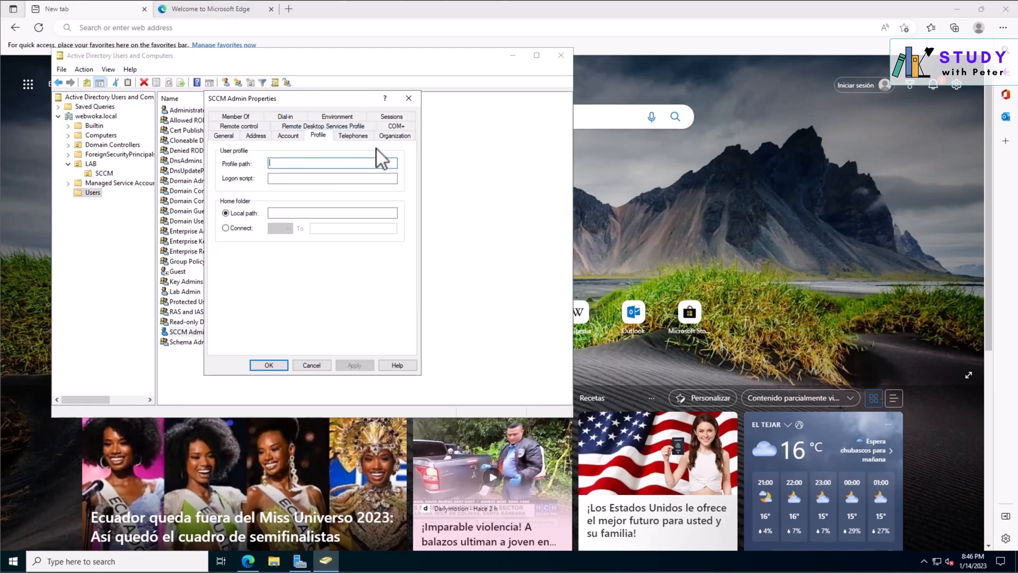
left_click(226, 137)
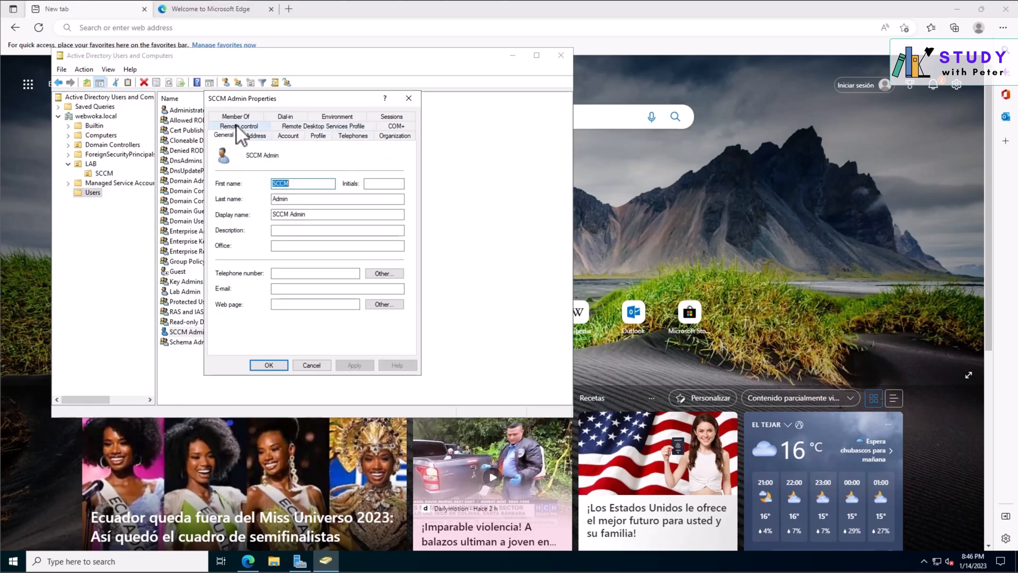
left_click(249, 117)
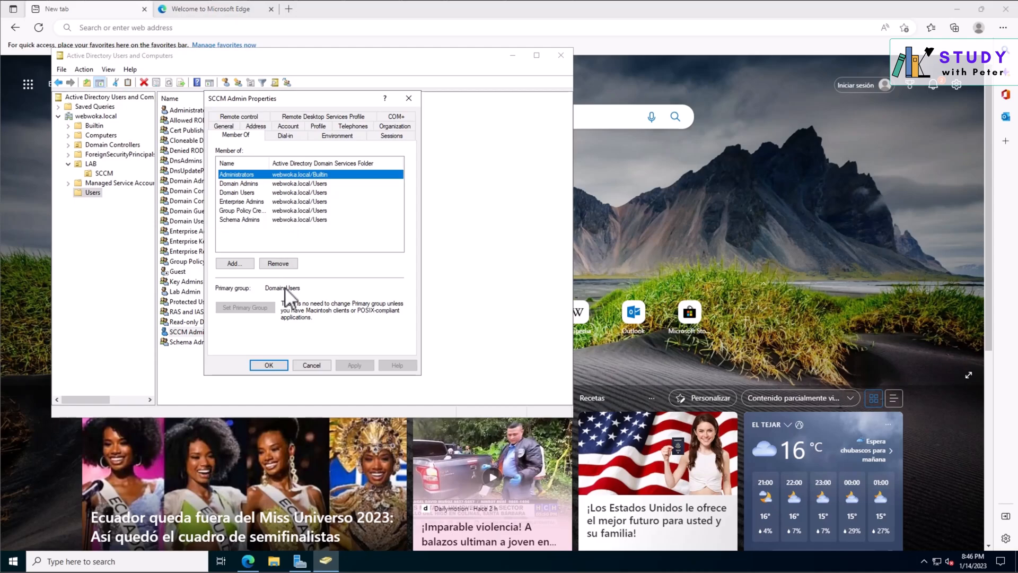
left_click_drag(269, 164, 308, 164)
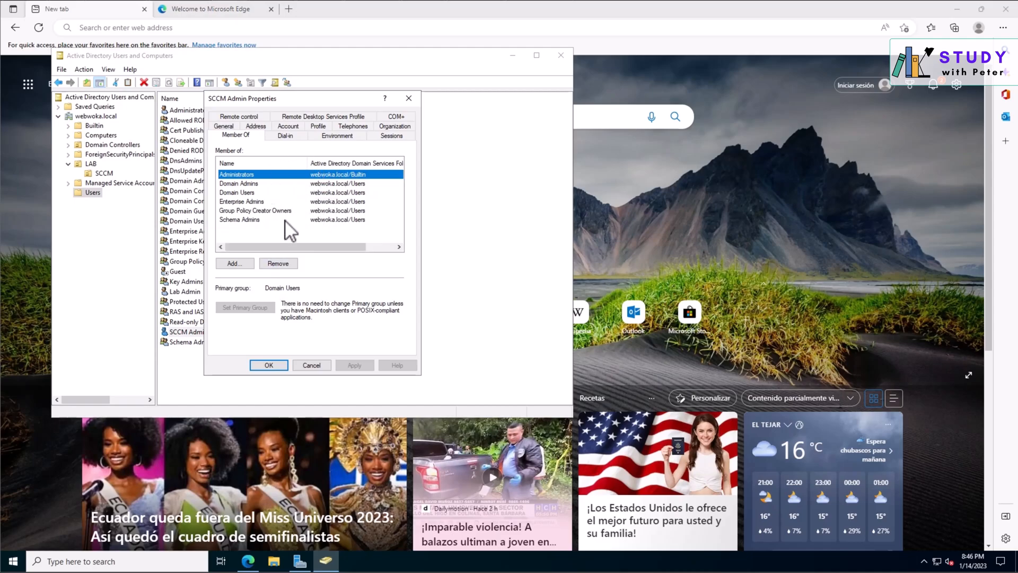
left_click(275, 368)
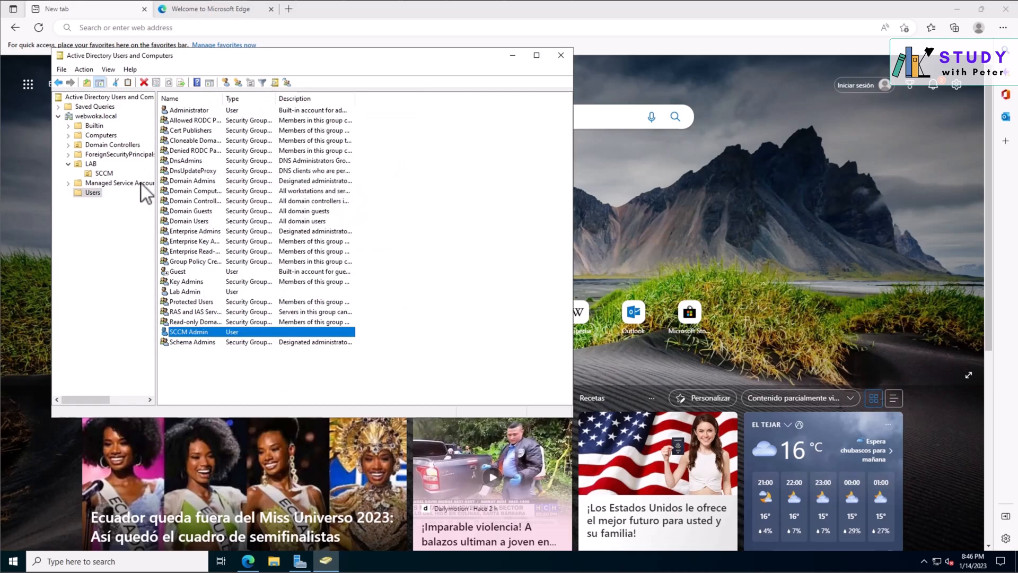
- Check the group memberships of the built-in Administrator account for comparison with SCCM Admin
right_click(181, 113)
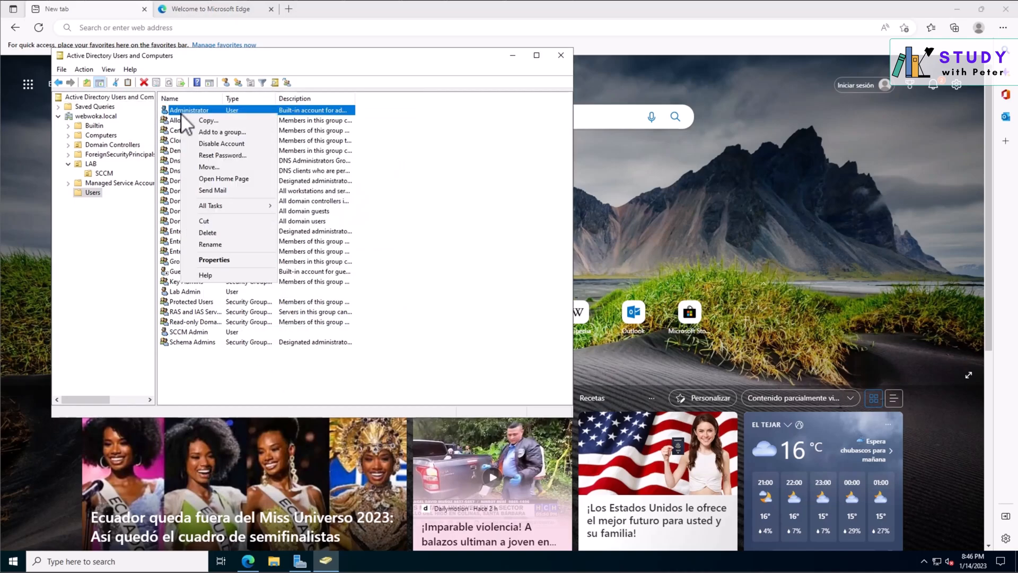
left_click(227, 260)
left_click(244, 116)
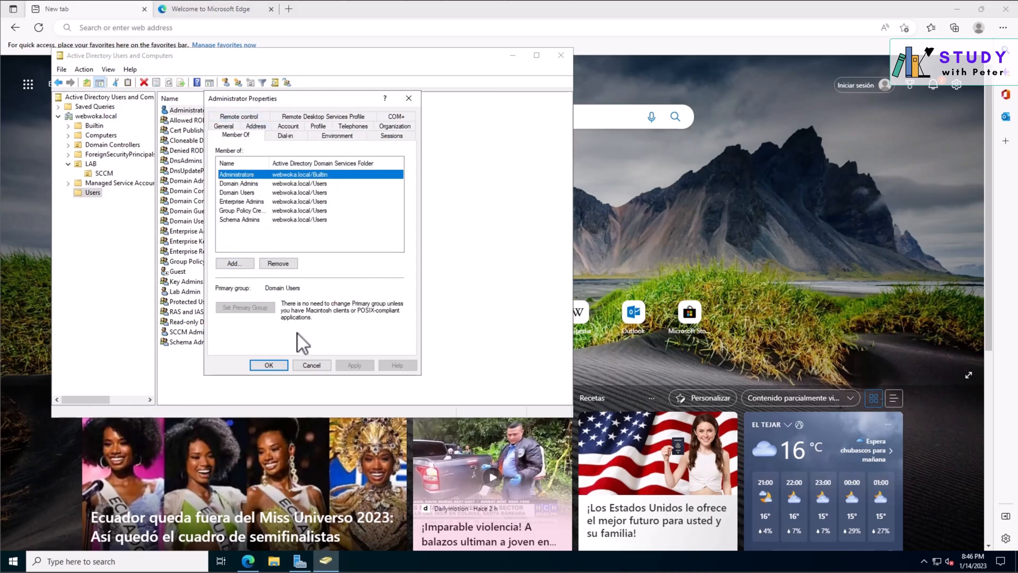
left_click(314, 368)
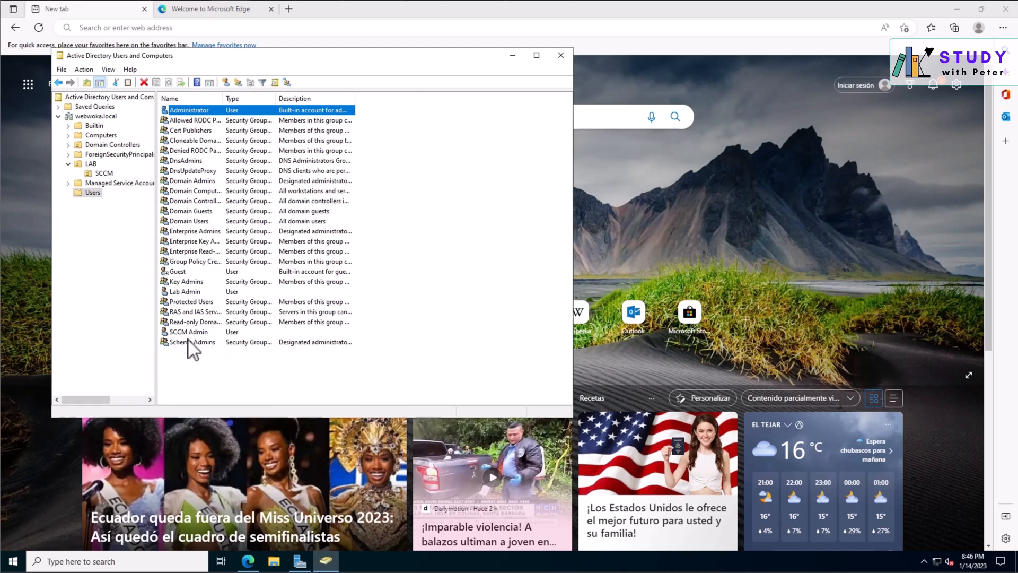
- Move the SCCM Admin user from Users into the SCCM organizational unit under LAB and display that unit's contents
left_click_drag(185, 333, 100, 172)
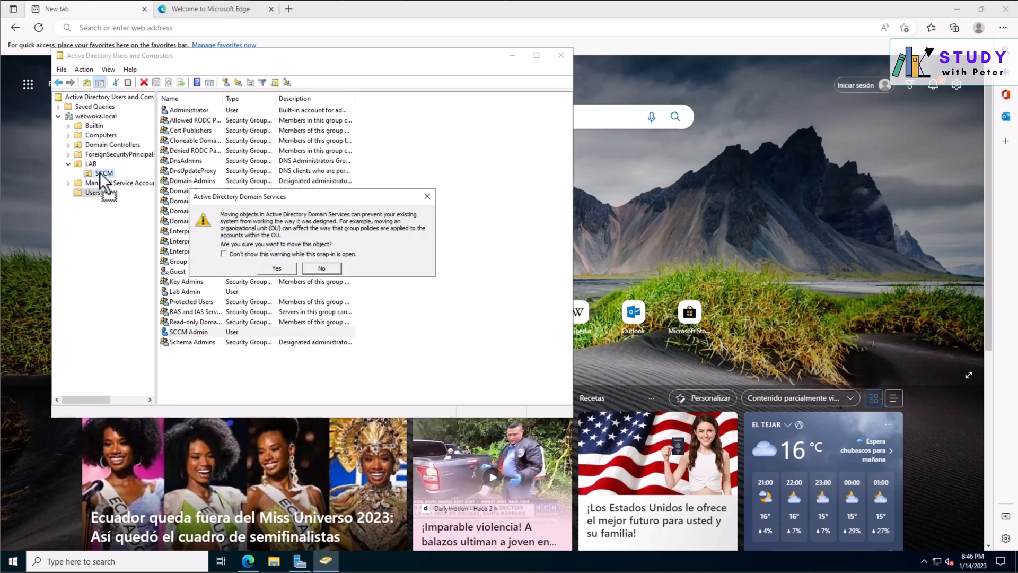
left_click(276, 268)
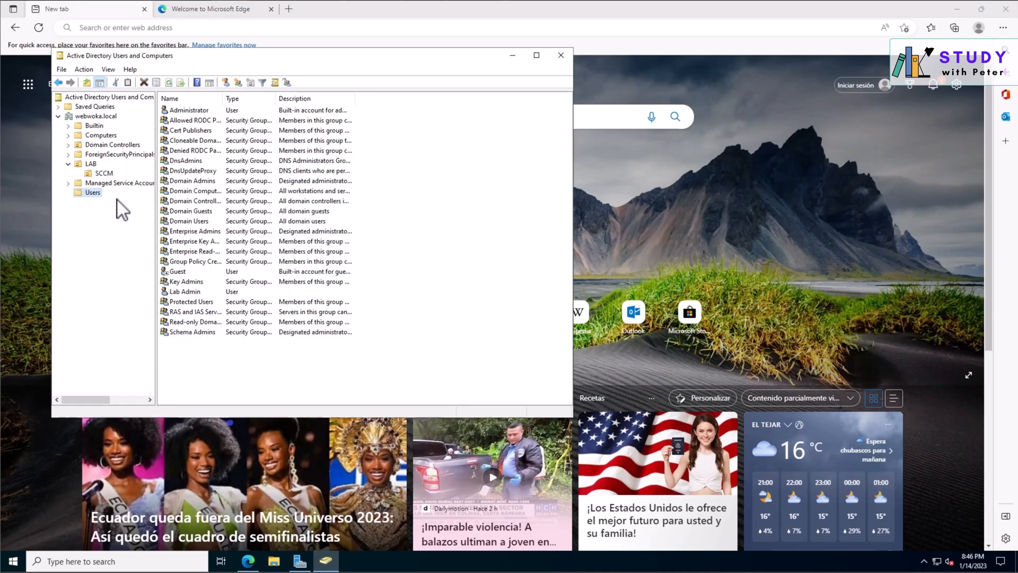
left_click(101, 173)
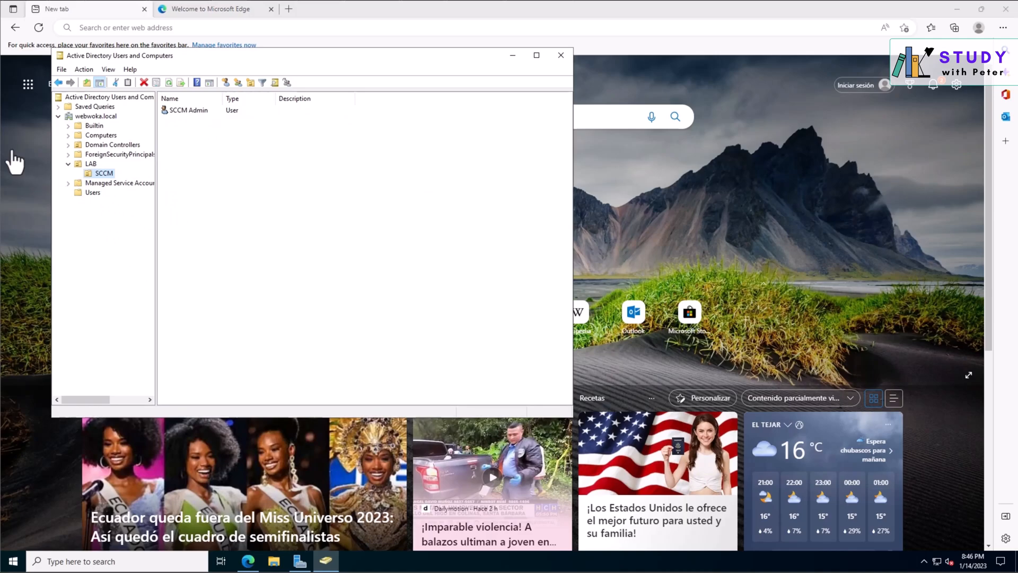
- Start a new user in the SCCM organizational unit with first name SQL, last name SvrAgent and logon name sqlsvragent
right_click(209, 158)
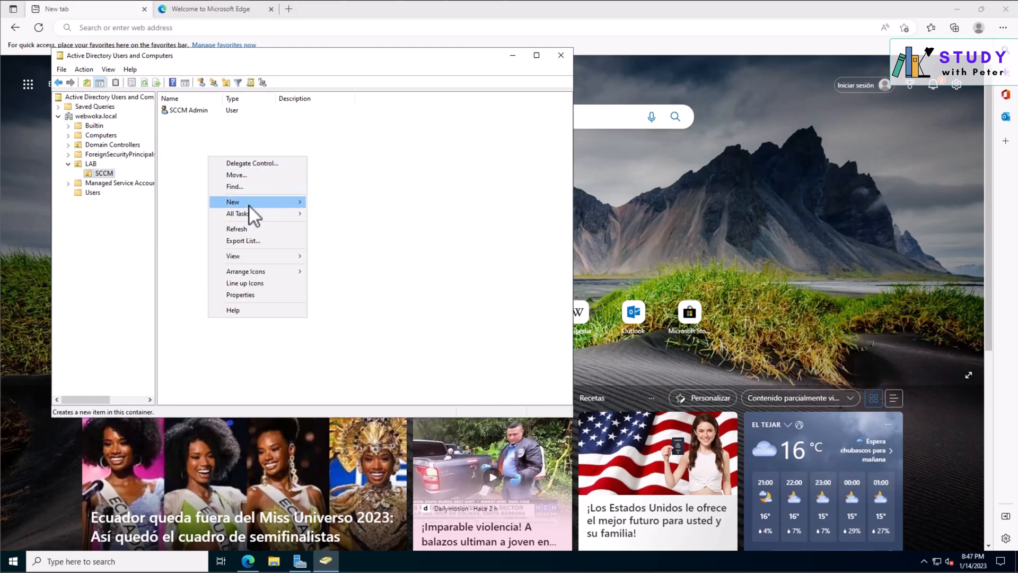
right_click(189, 148)
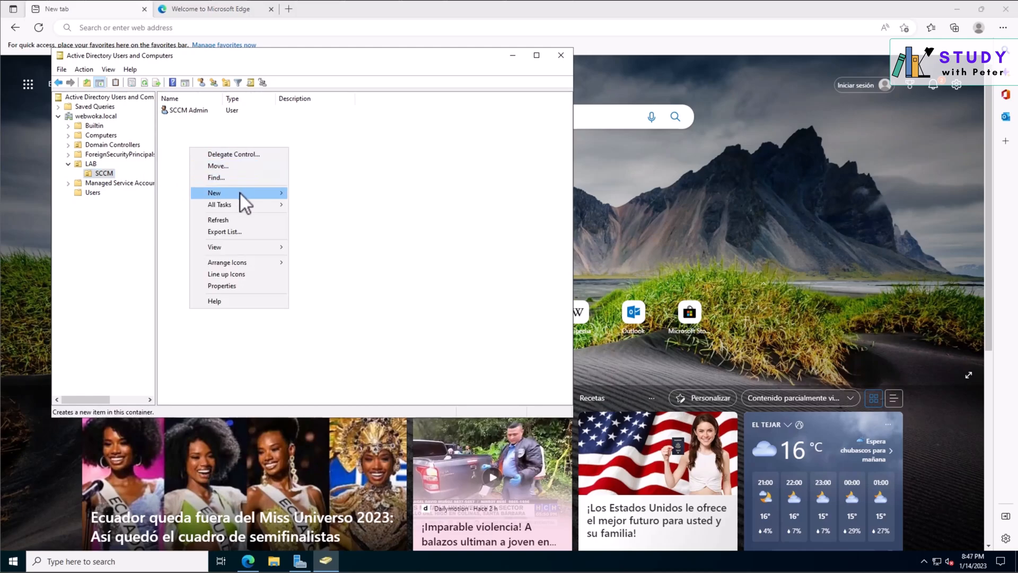
mouse_move(239, 192)
left_click(330, 297)
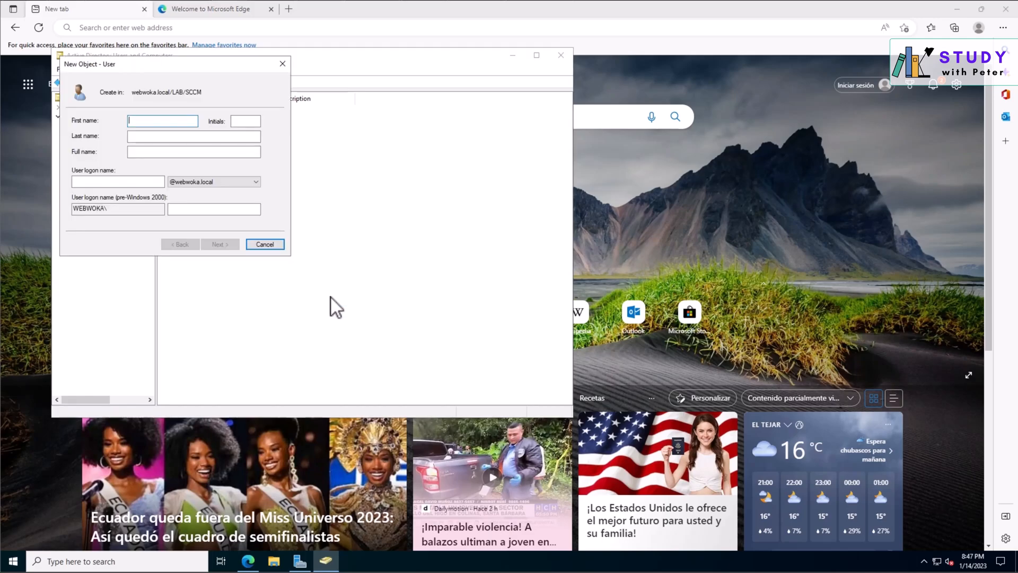
type("SQL")
key("Tab")
type("Sv")
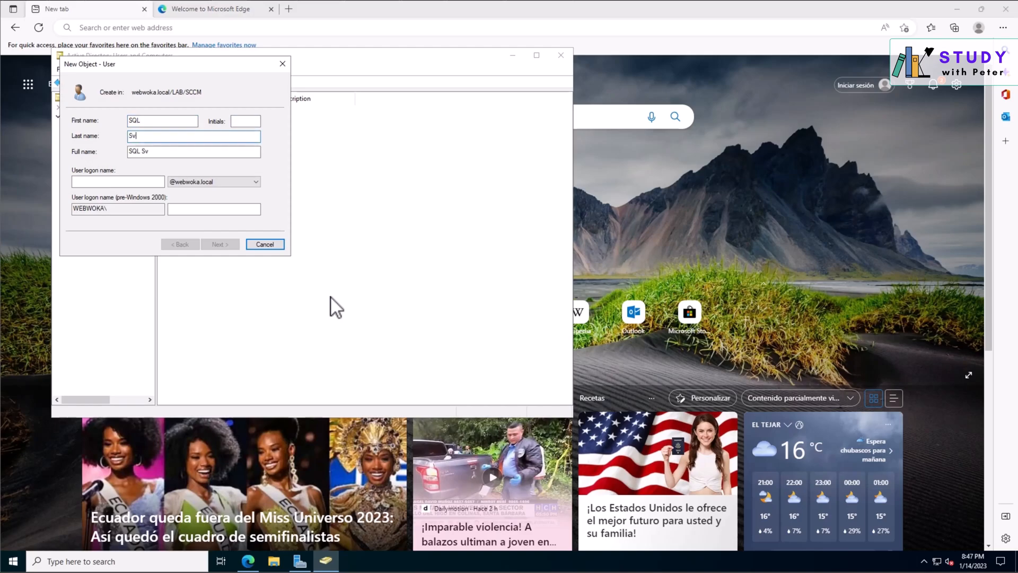
type("rAgent")
key("Tab")
left_click(125, 182)
type("sqlsvragen")
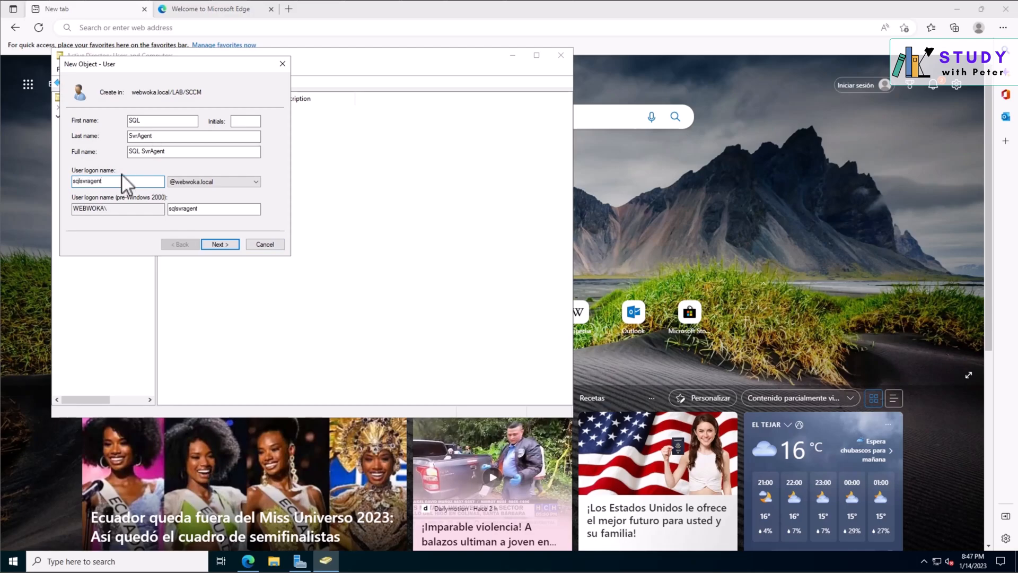
- Enter and confirm the account password, turn off the forced change at next logon, set it to never expire, and create the user
left_click(222, 244)
type("********")
key("Tab")
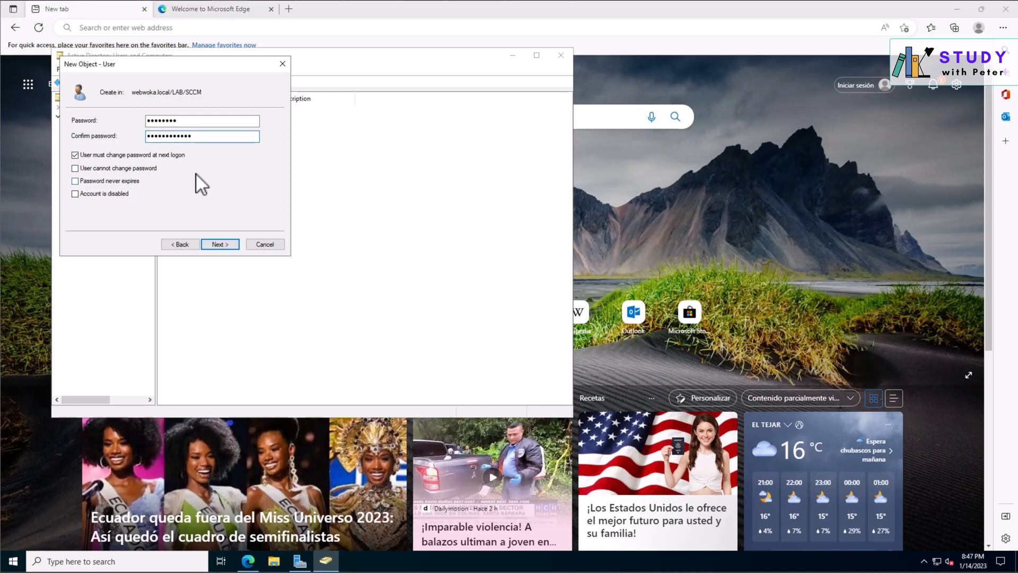
double_click(187, 121)
type("••••••••••")
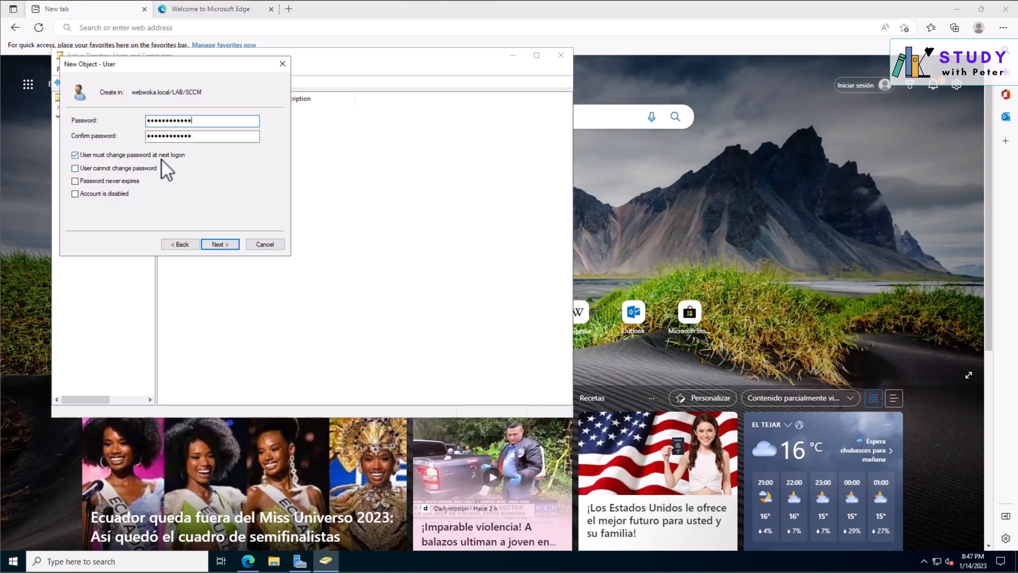
left_click(74, 157)
left_click(75, 182)
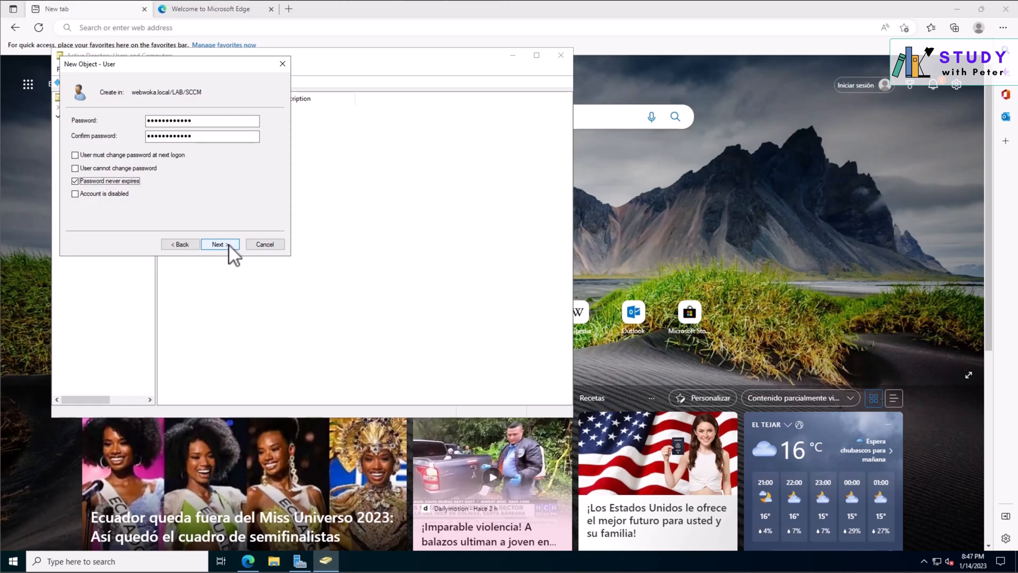
left_click(227, 244)
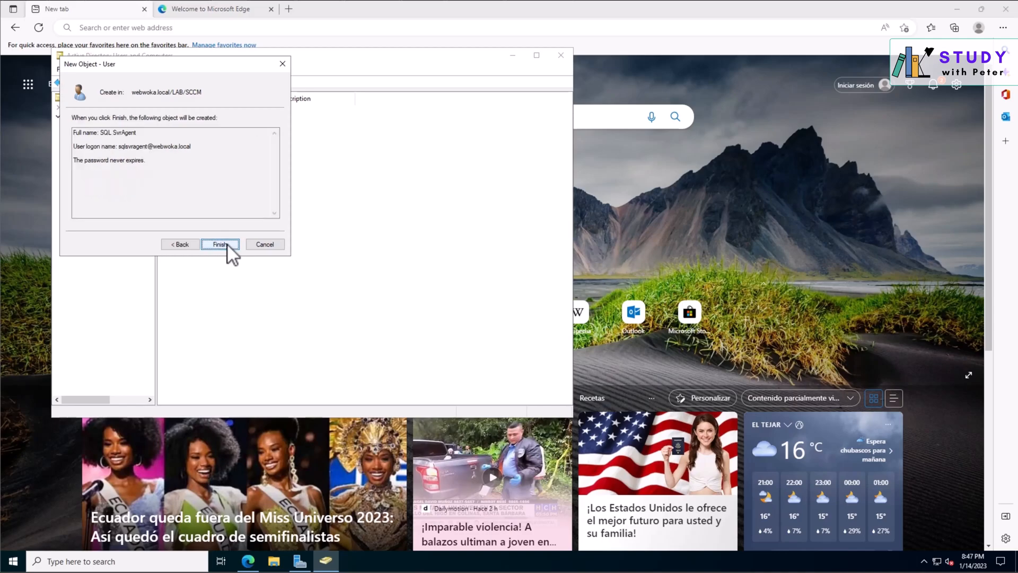
left_click(227, 244)
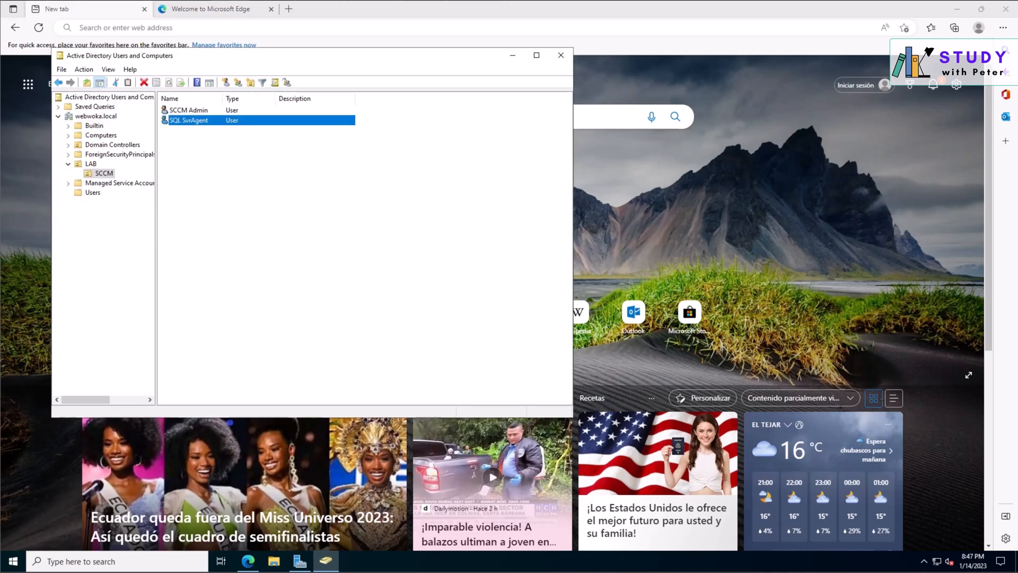
- Copy the SQL SvrAgent user as a new account with first name SCCM, last name Client Push Install Account and logon name sccm_clpia
right_click(188, 135)
left_click(168, 139)
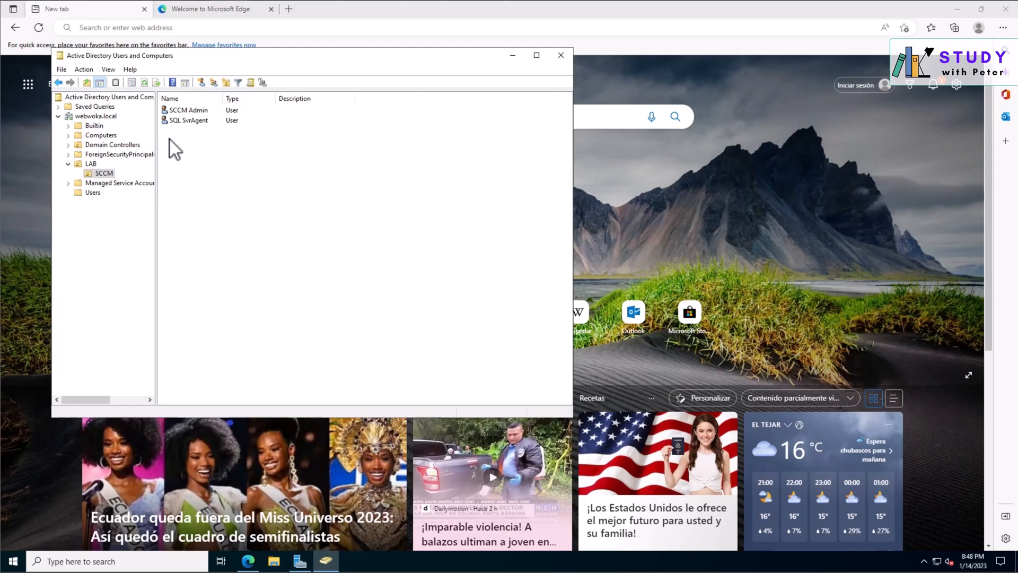
right_click(182, 124)
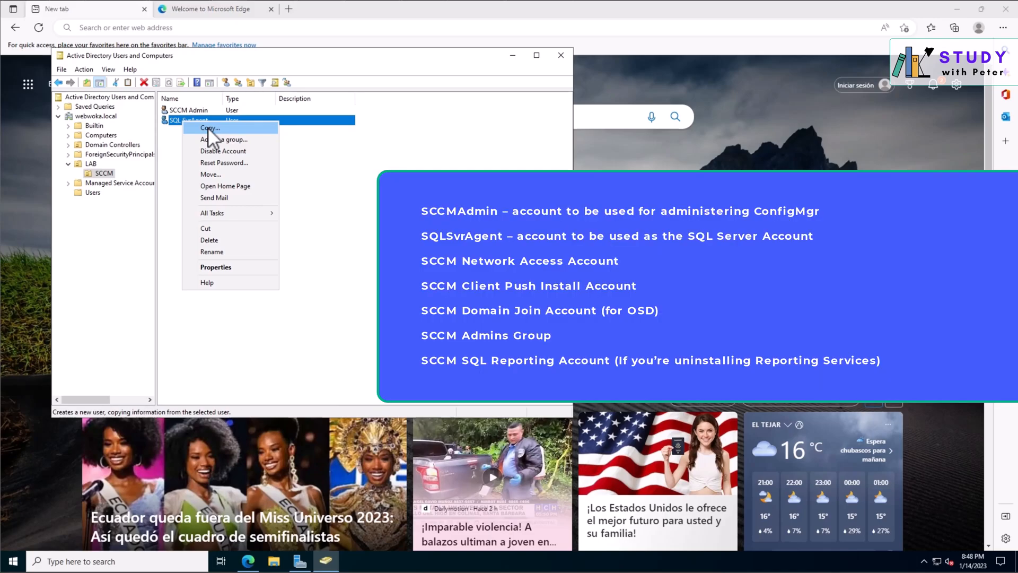
left_click(208, 127)
type("SCC<")
key("BackSpace")
type("M")
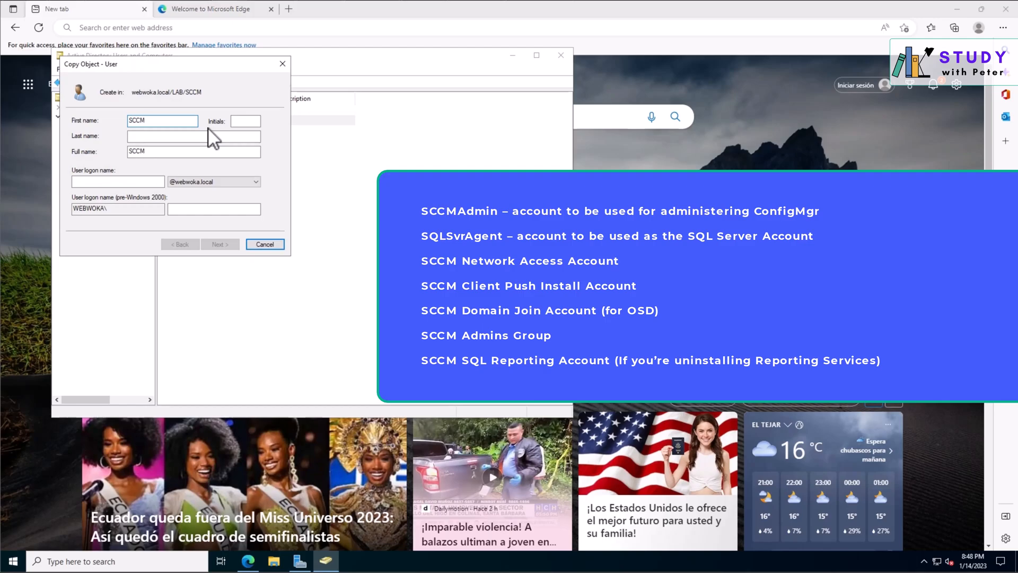
key("Tab")
type("Client Push Install Account")
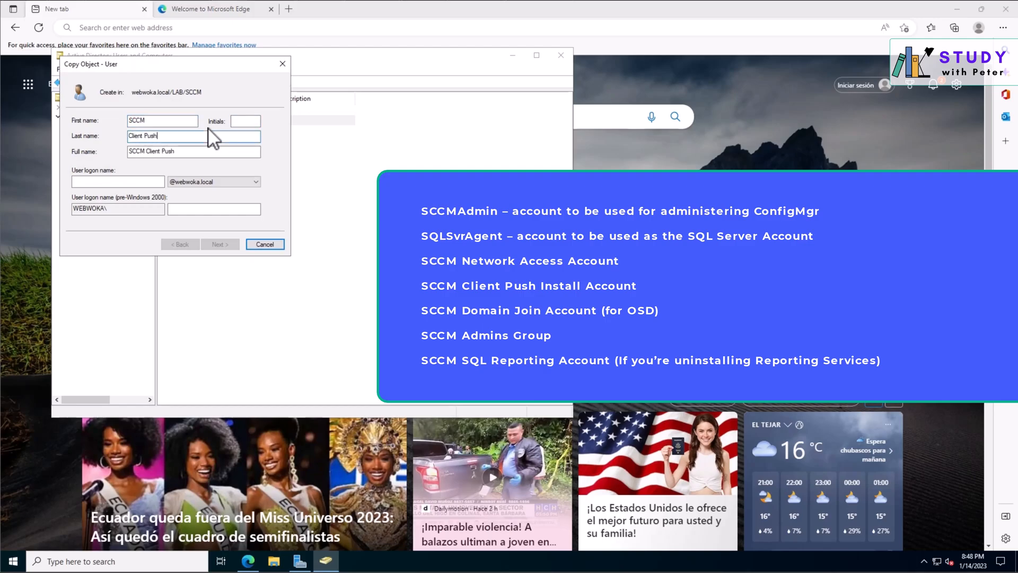
key("Tab")
type("scc")
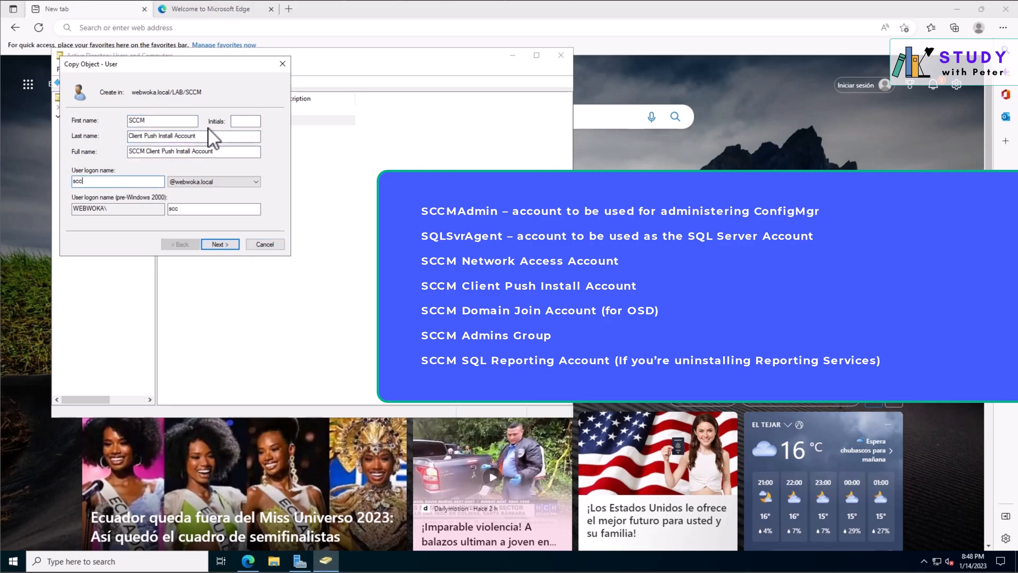
type("m_cl")
type("pia")
left_click(223, 245)
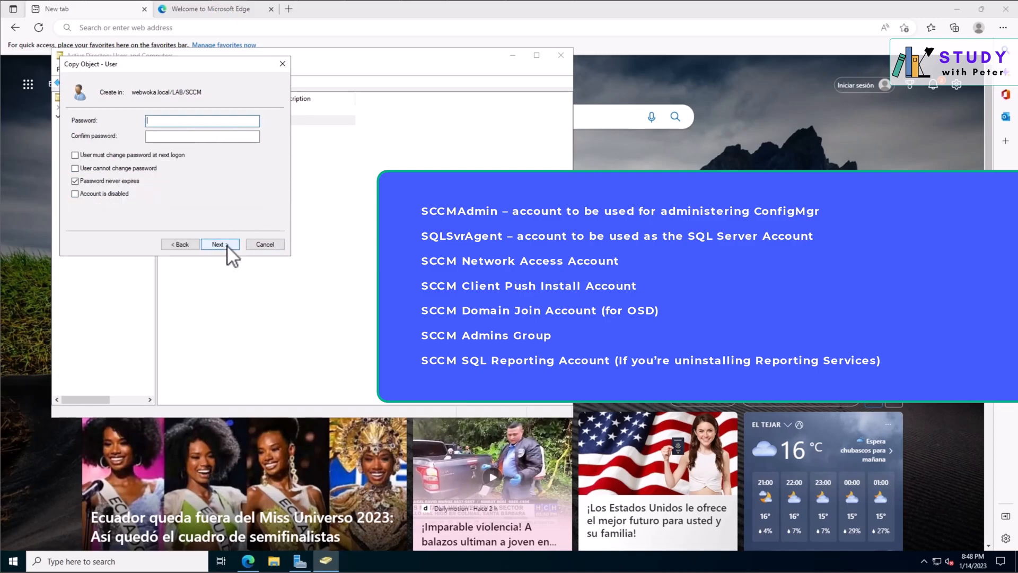
- Enter and confirm the password for the SCCM Client Push Install Account and create the user
type("••••••••••••")
key("Tab")
type("••••••••••••")
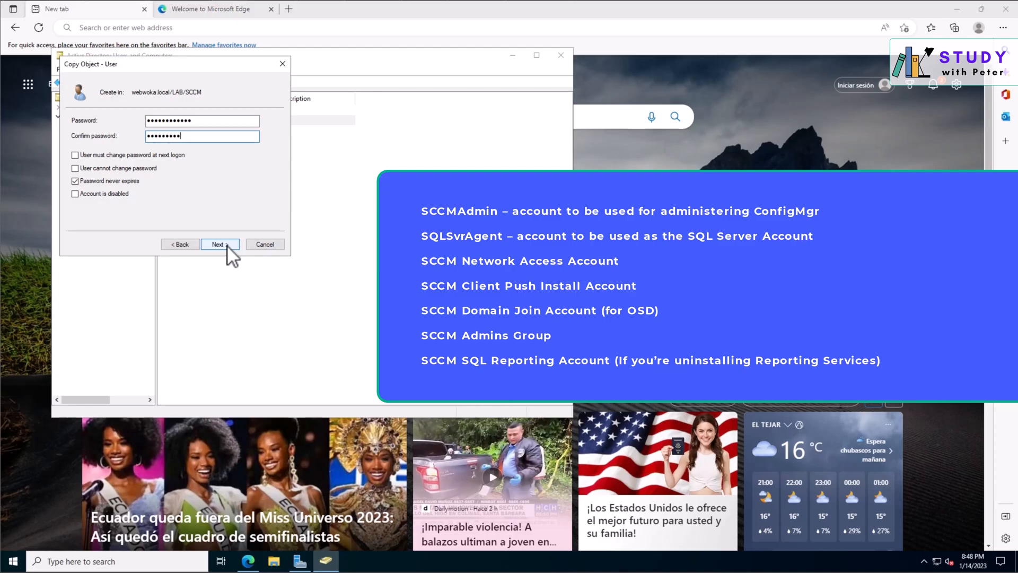
left_click(221, 245)
left_click(221, 244)
- Copy the SQL SvrAgent user as a new account with first name SCCM, last name Domain Join Account and logon name sccm_dja
right_click(205, 160)
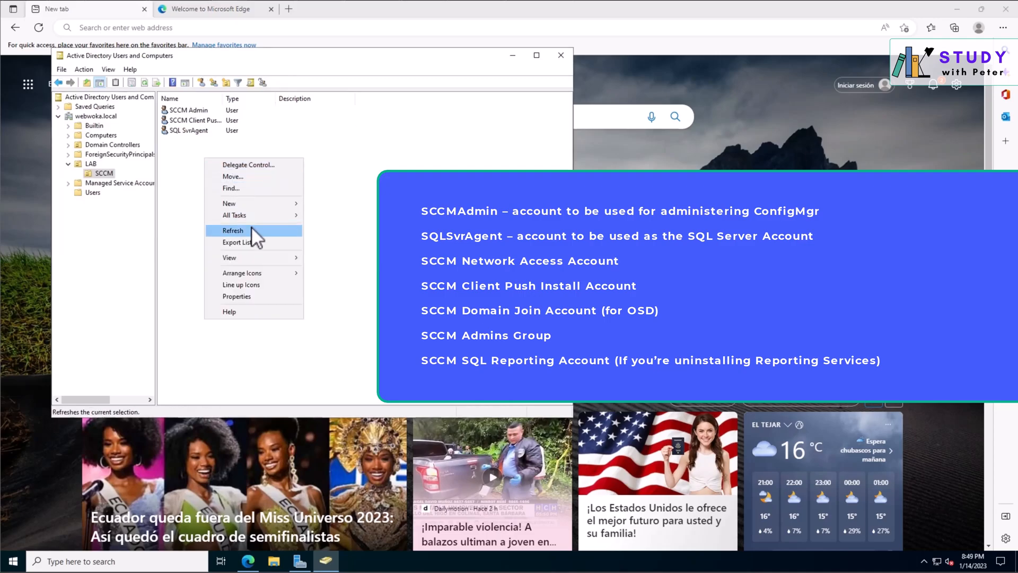
mouse_move(299, 204)
right_click(193, 130)
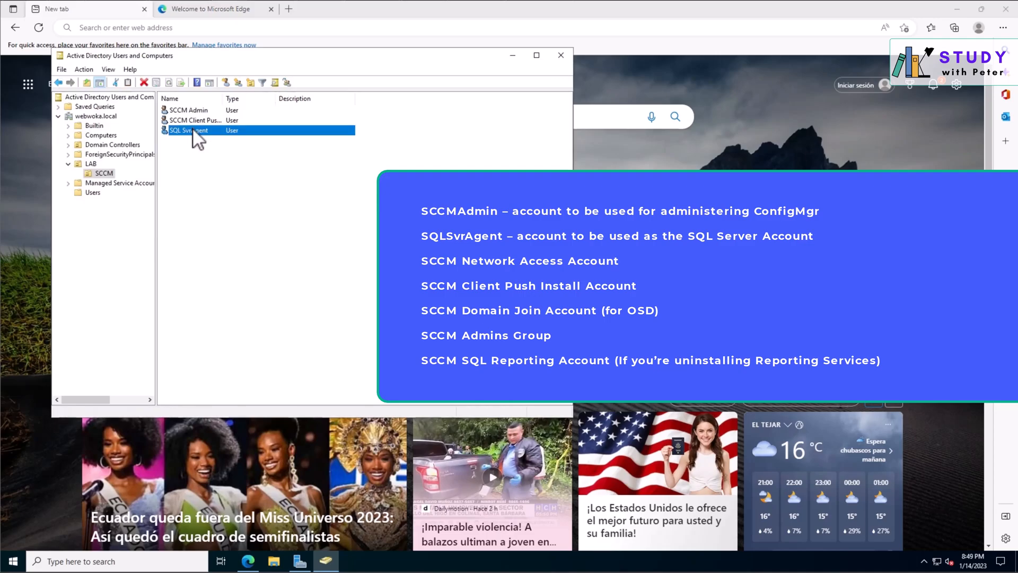
left_click(227, 139)
type("SCCM")
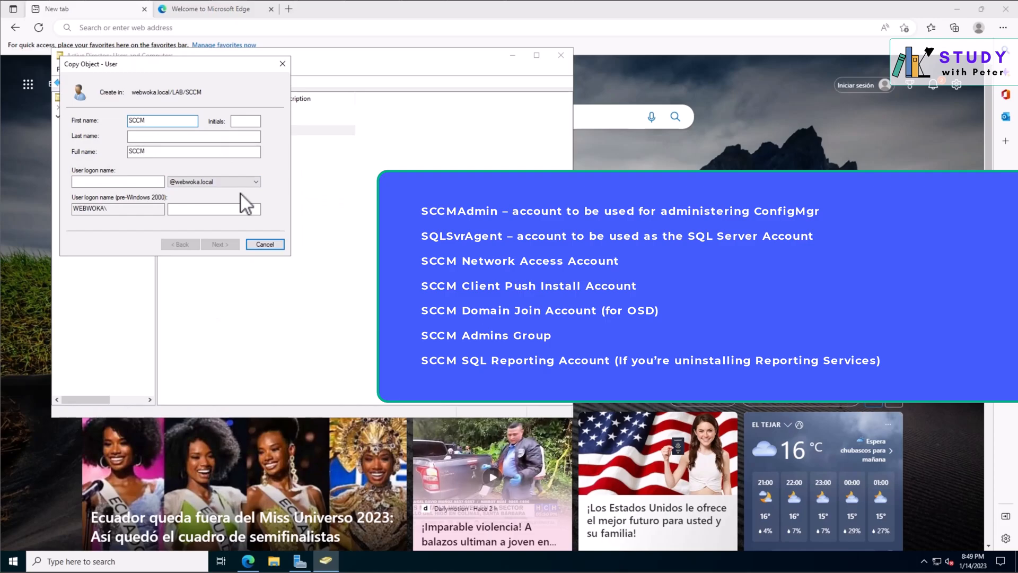
key("Tab")
type("Domain ")
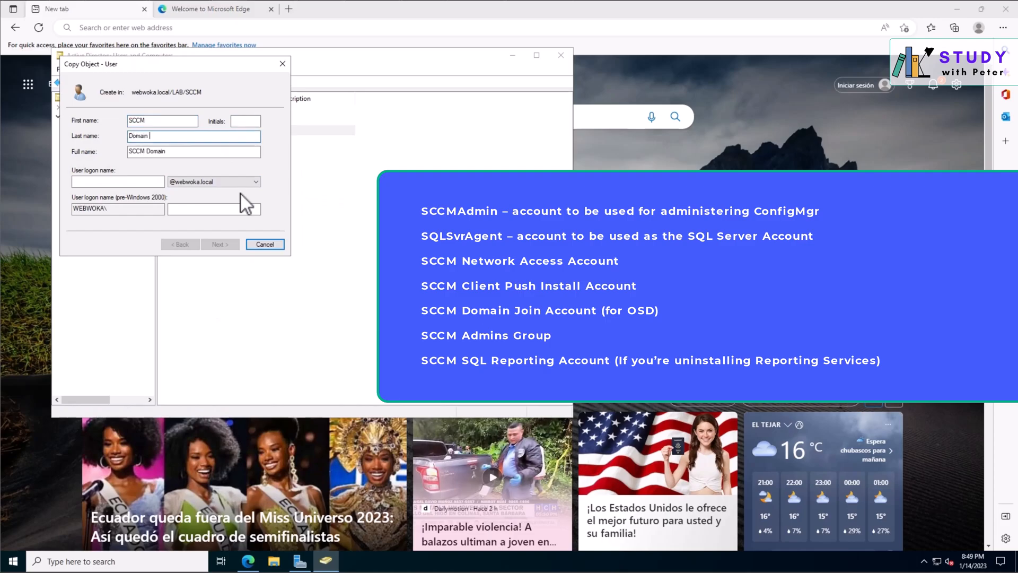
type("Join Account")
left_click(139, 180)
type("scc")
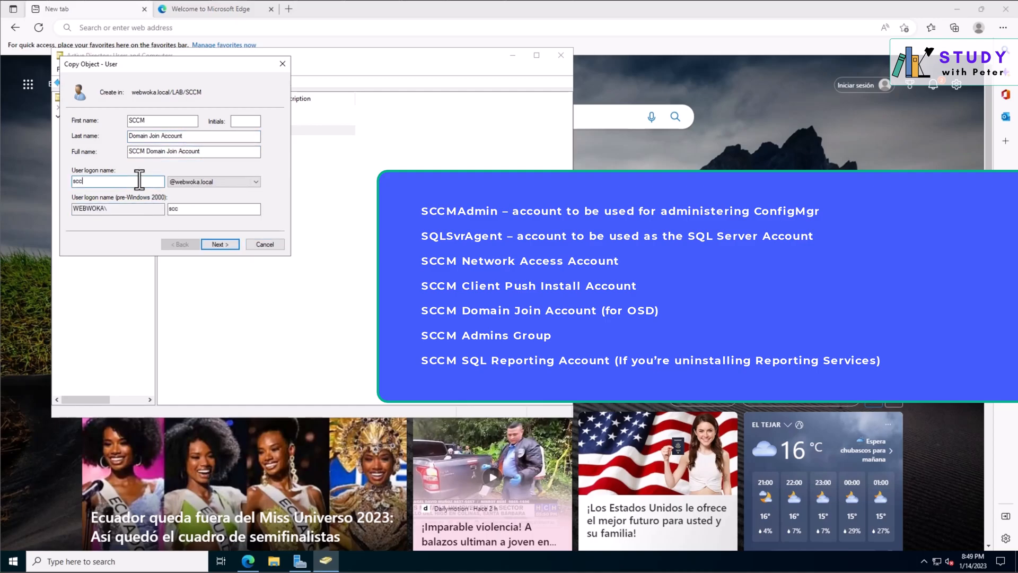
type("m_dja")
left_click(214, 245)
- Try to enter and confirm the password for the SCCM Domain Join Account
type("•••••••••••••")
key("Tab")
type("•••••••••••••")
left_click(224, 242)
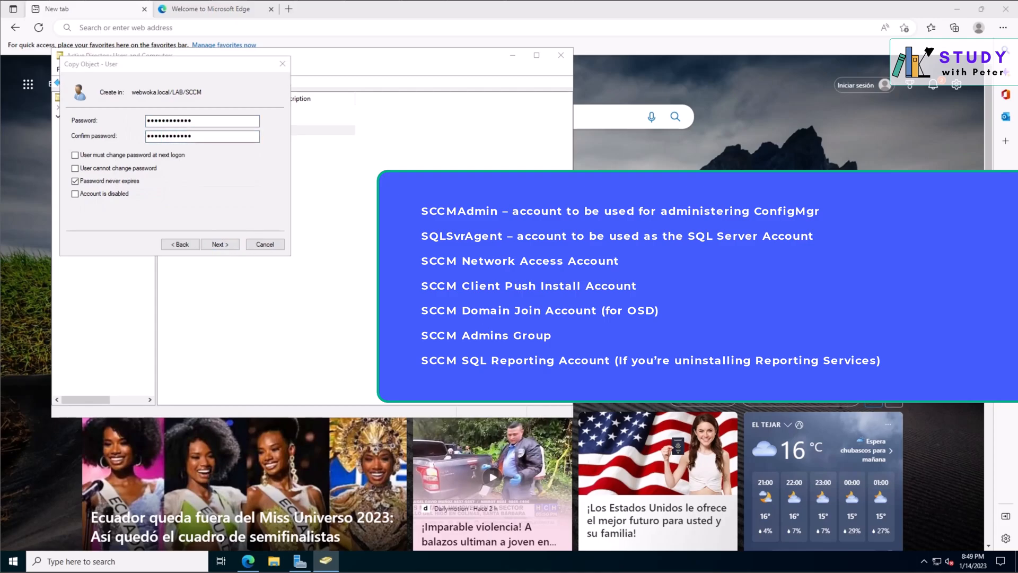
left_click(572, 313)
- Re-enter and confirm the password for the SCCM Domain Join Account and create the user
type("••••••••••••")
key("Tab")
type("••••••••••••")
left_click(220, 245)
left_click(219, 245)
- Copy the SQL SvrAgent user as a new account with first name SCCM, last name SQL Reporting Account and logon name sccm_sql_ra
right_click(171, 200)
mouse_move(212, 245)
left_click(314, 332)
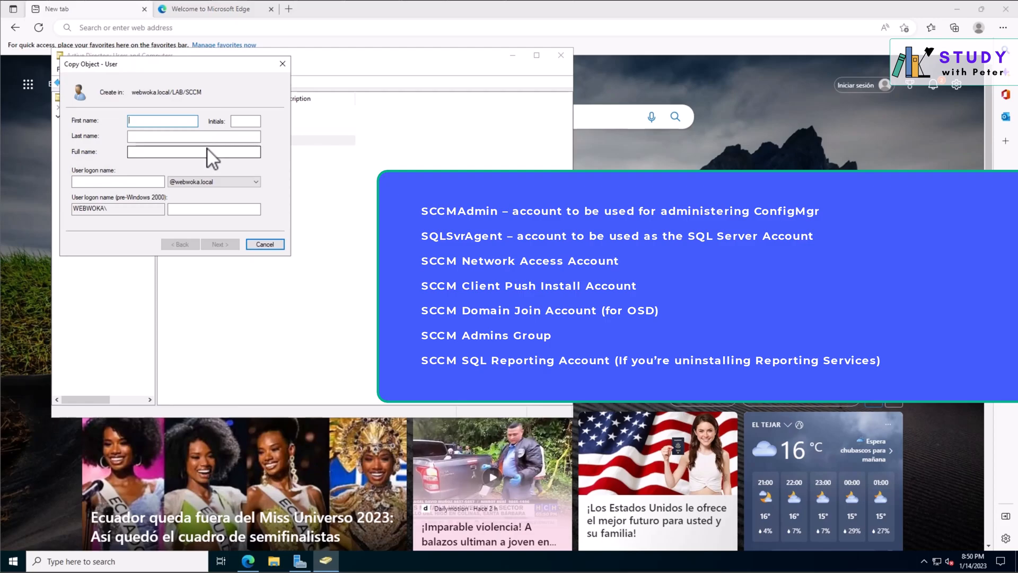
type("SCCM")
key("Tab")
key("Tab")
type("SQ")
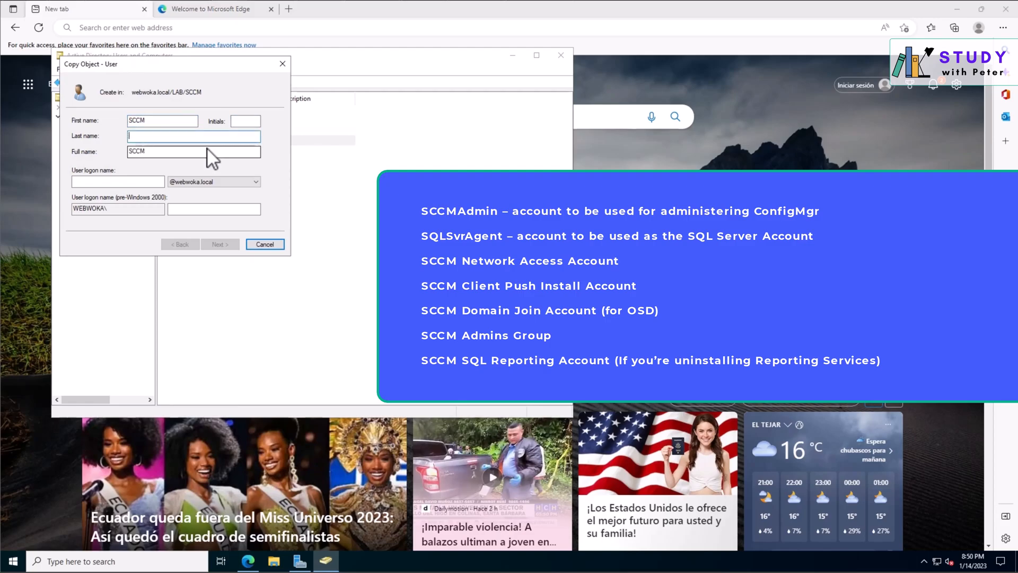
type("L Reporting Account")
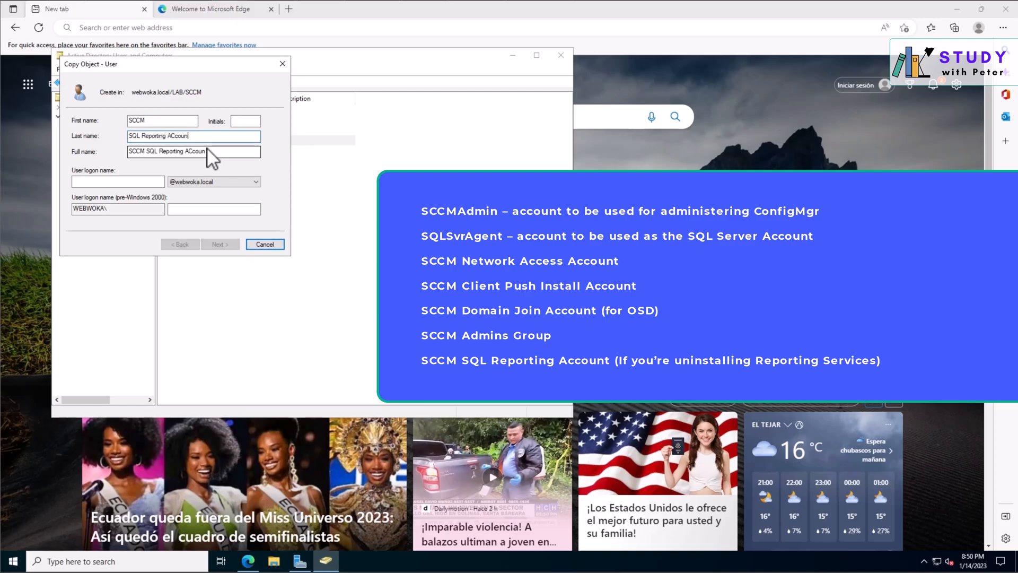
left_click(132, 181)
type("sccm_sql_ra")
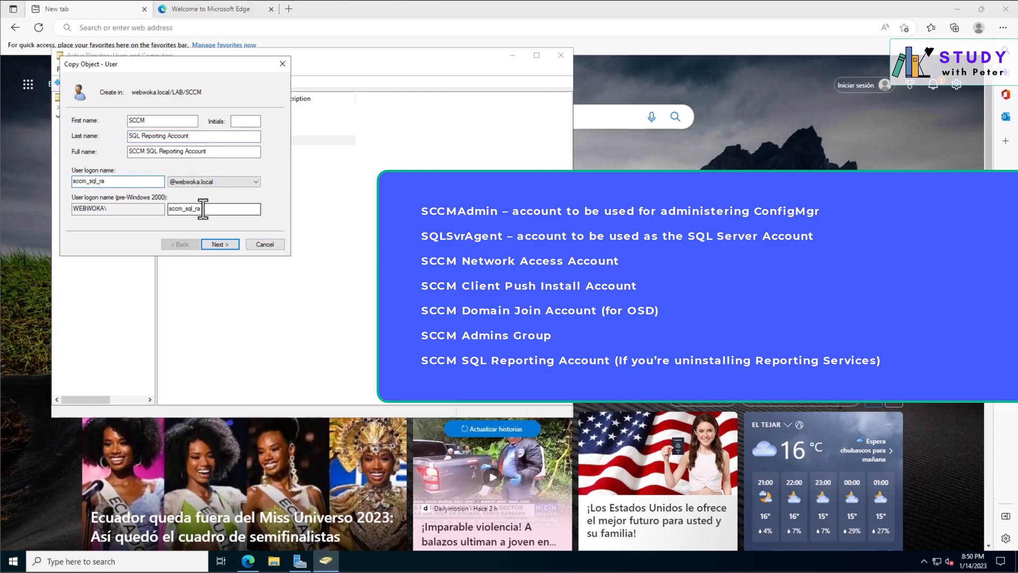
left_click(222, 247)
- Enter and confirm the password for the SCCM SQL Reporting Account and create the user
type("••••••••••••")
key("Tab")
type("••••••••••••")
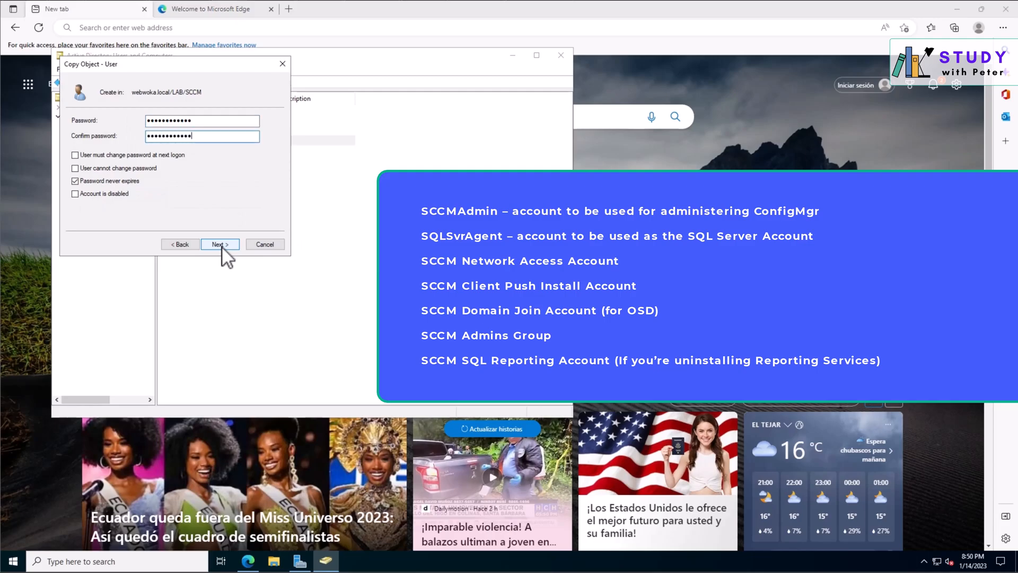
left_click(221, 243)
left_click(221, 243)
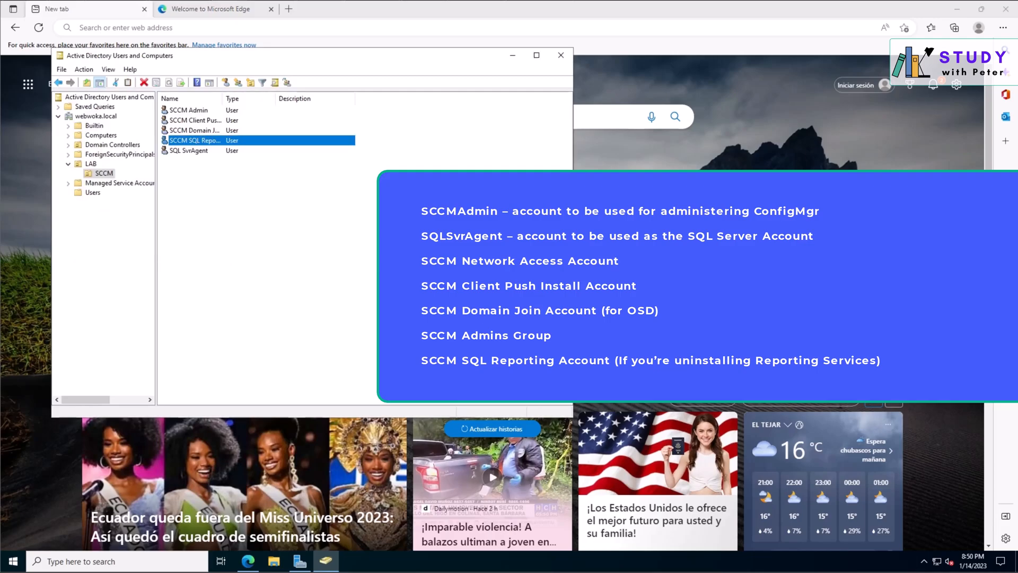
- Create a global security group named SCCM Admin Group in the SCCM organizational unit
right_click(182, 176)
mouse_move(233, 221)
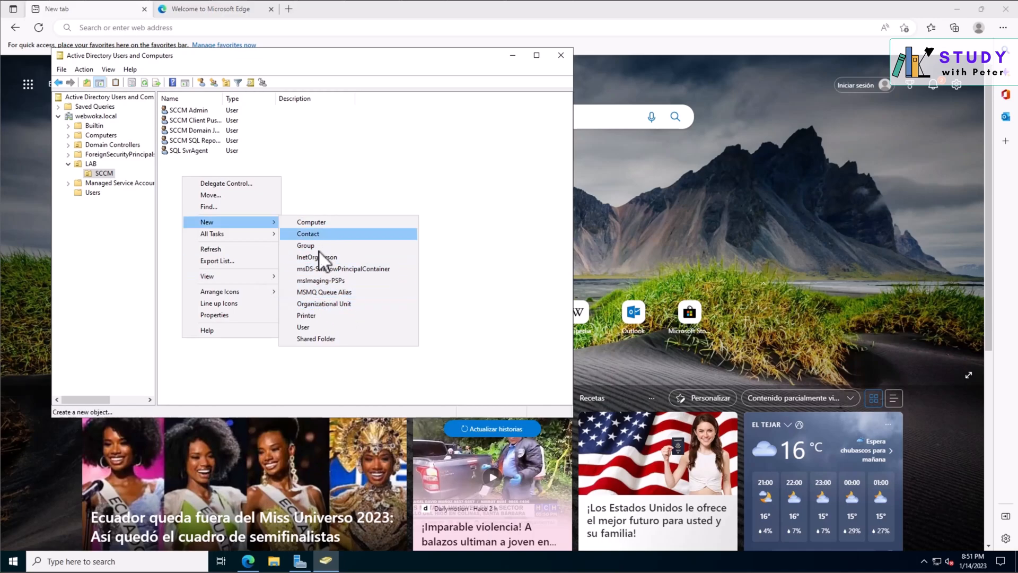
left_click(300, 207)
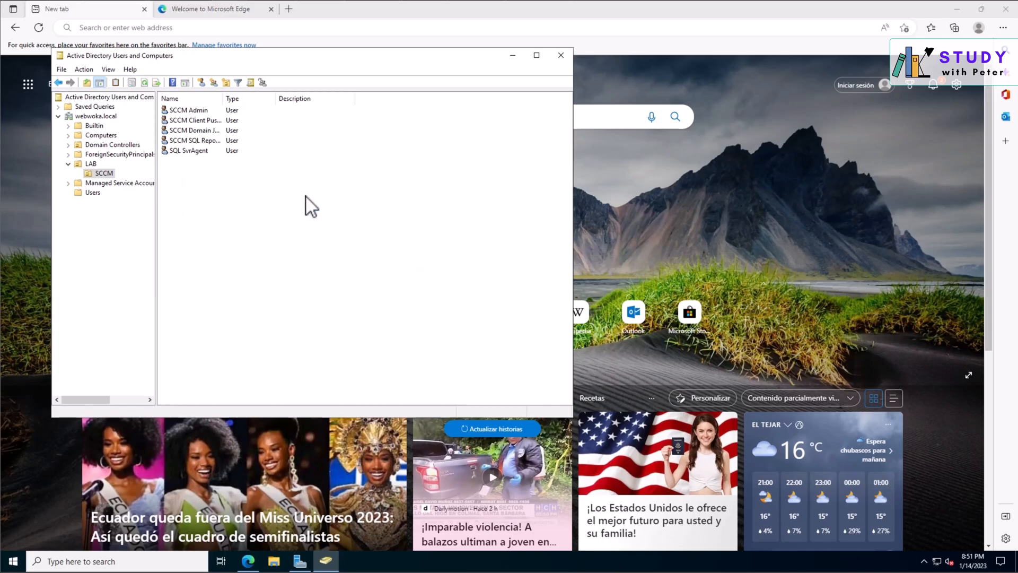
right_click(307, 196)
mouse_move(342, 240)
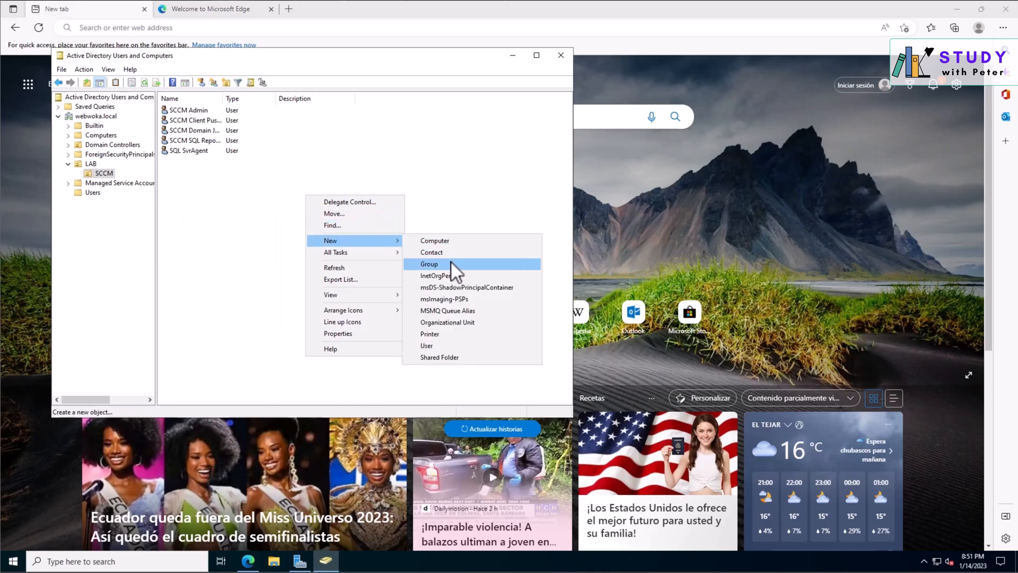
left_click(450, 263)
type("S")
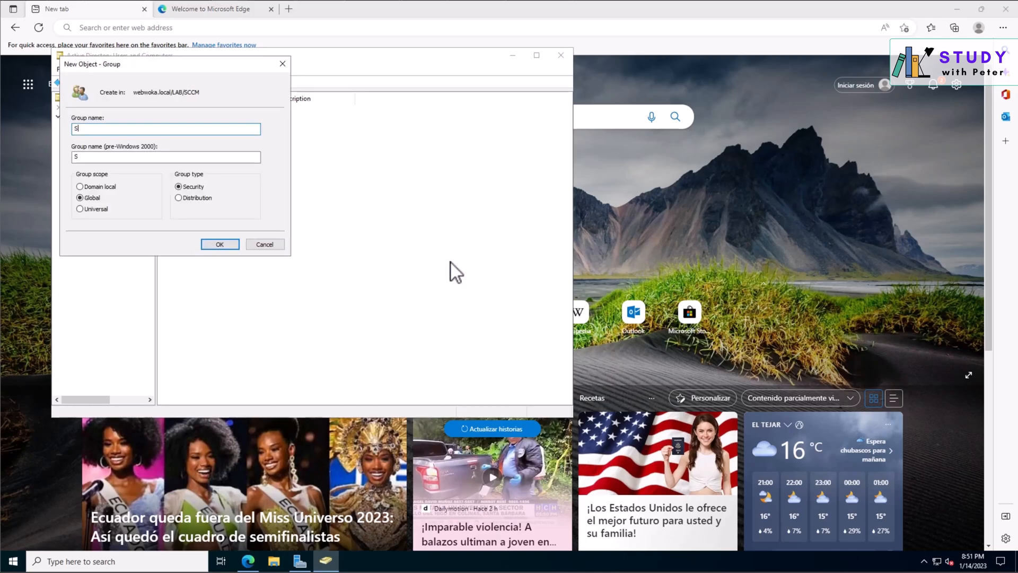
type("CCM Admin Group")
left_click(218, 243)
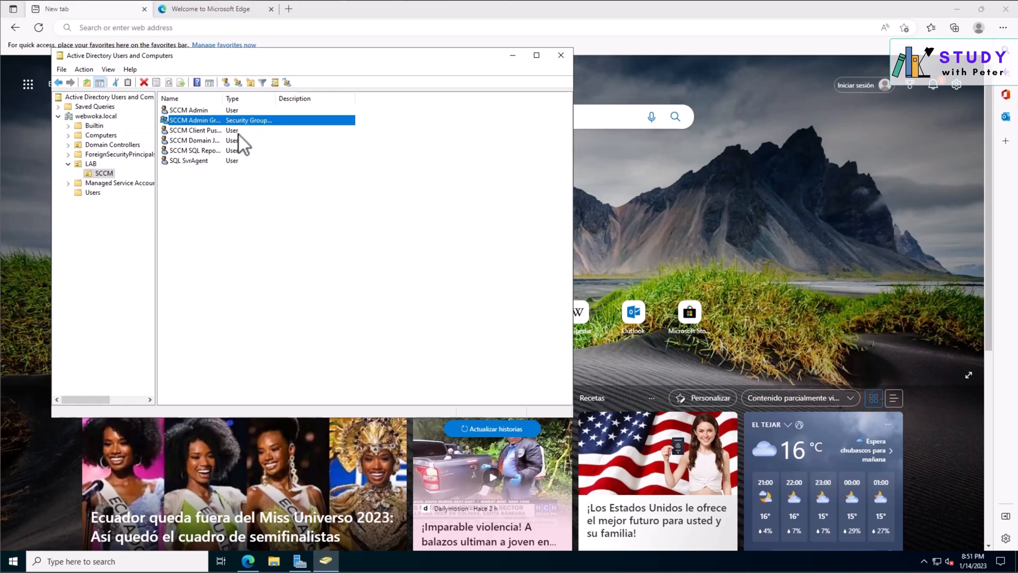
left_click_drag(221, 67, 182, 74)
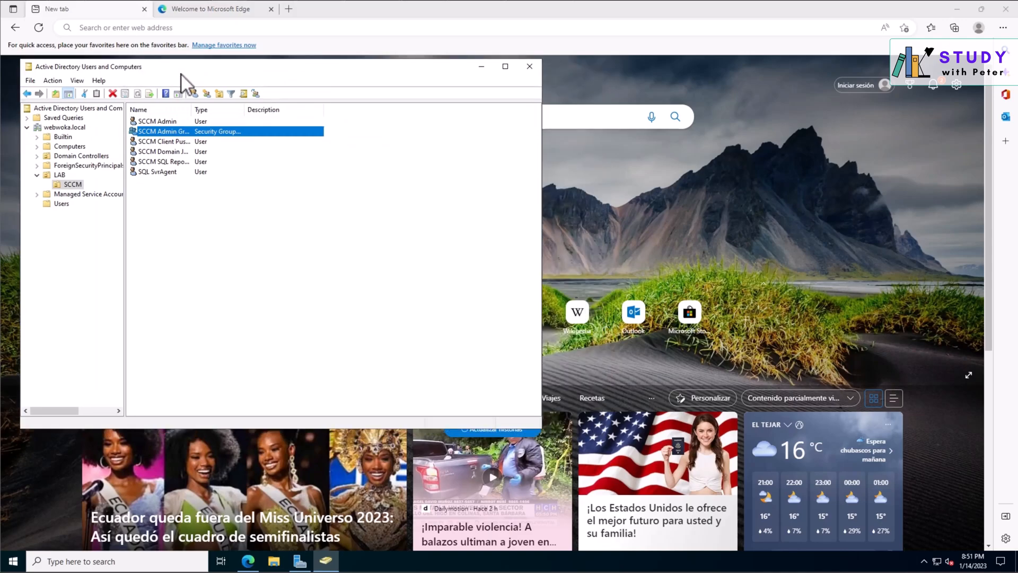
left_click(174, 122)
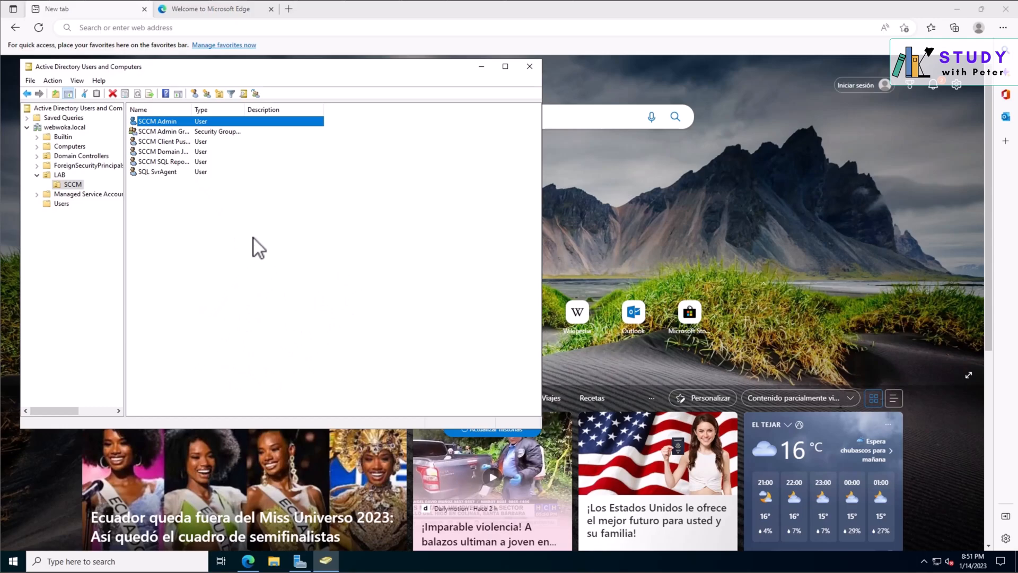
left_click(160, 561)
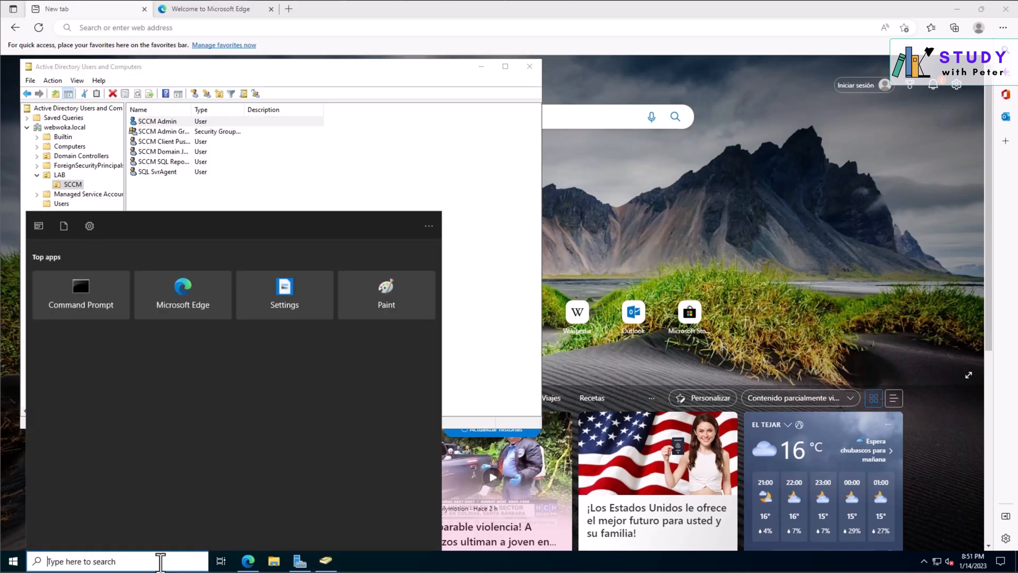
type("m")
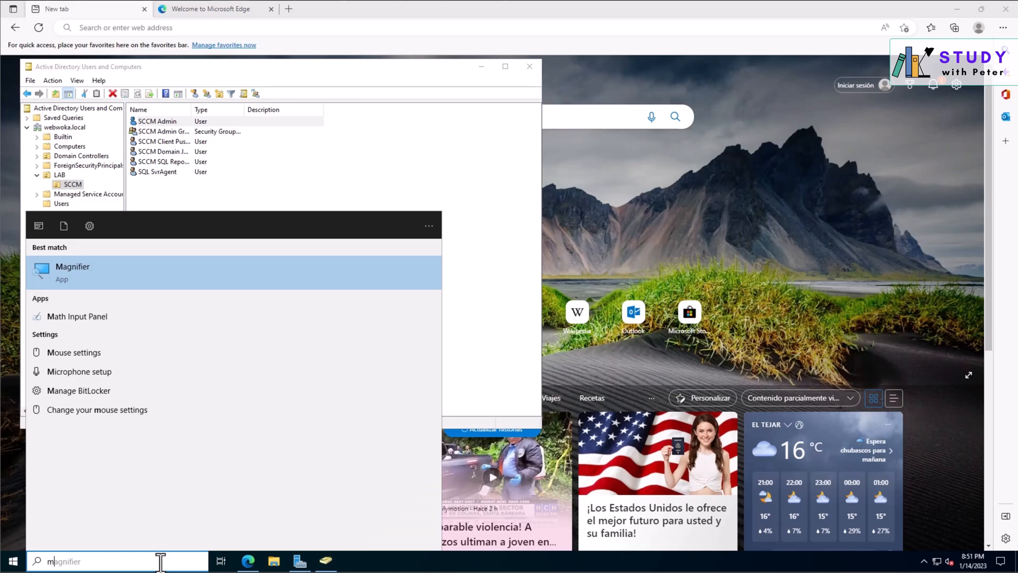
key("BackSpace")
type("com")
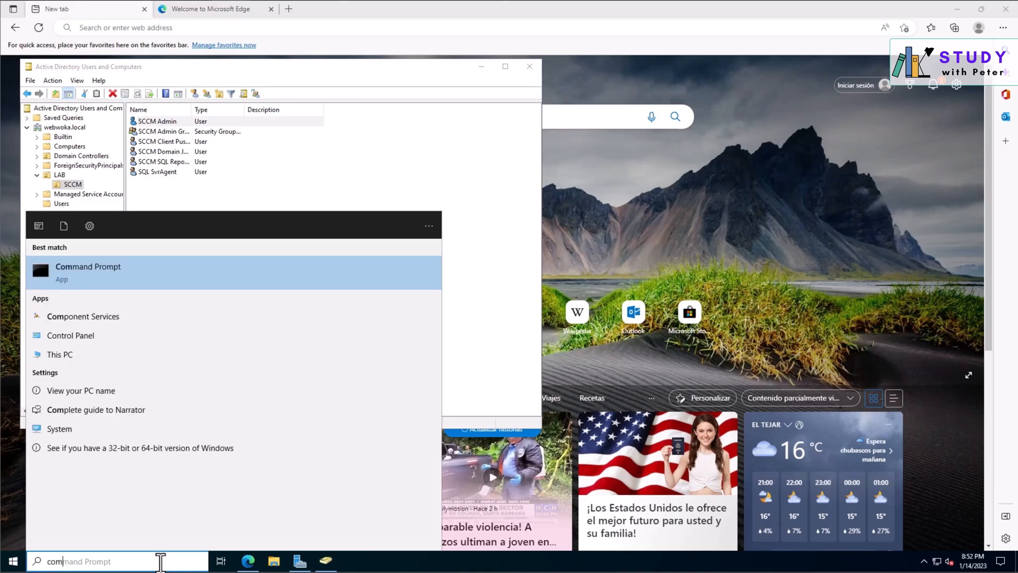
key("BackSpace")
key("BackSpace")
key("BackSpace")
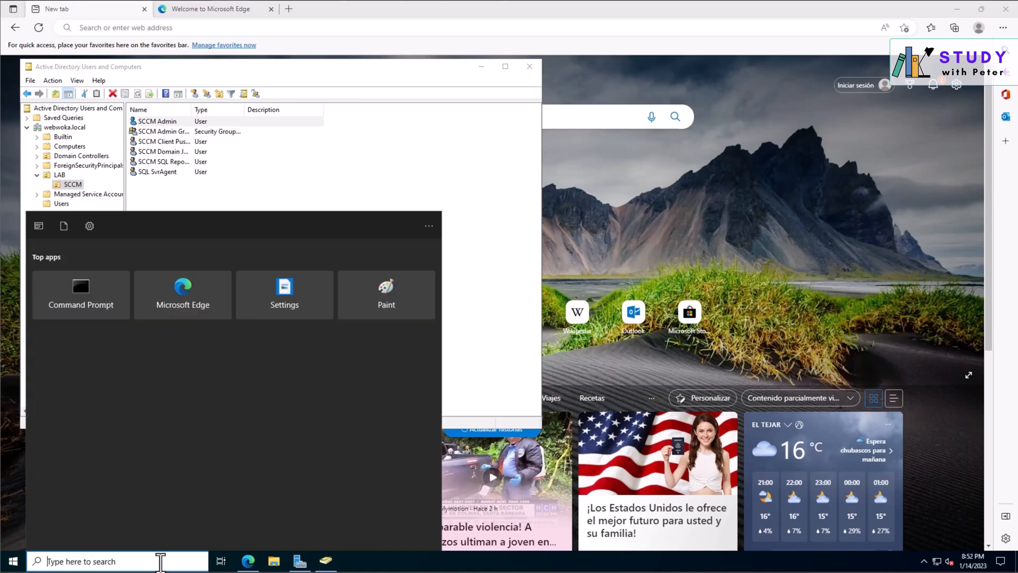
type("local")
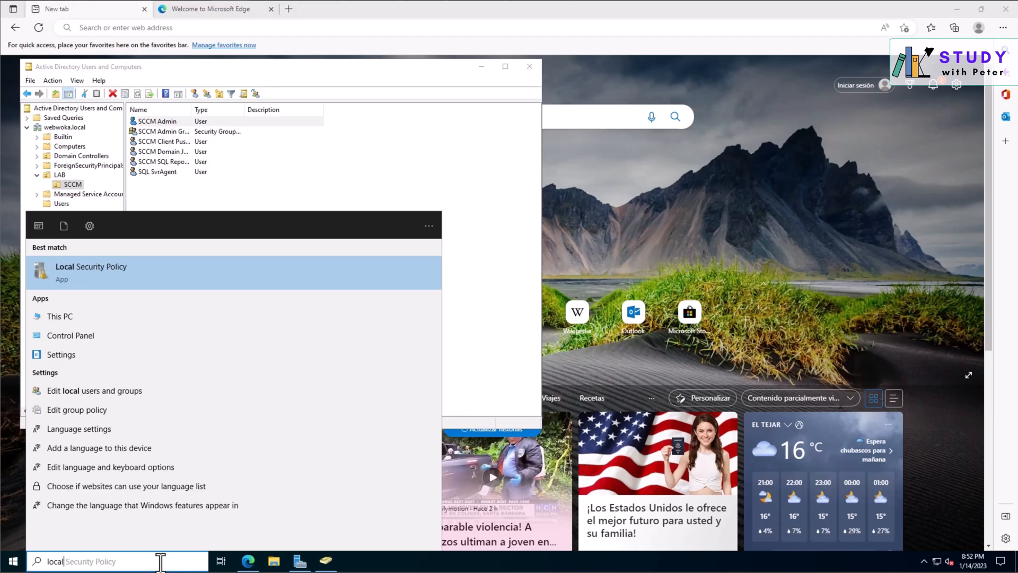
left_click(107, 266)
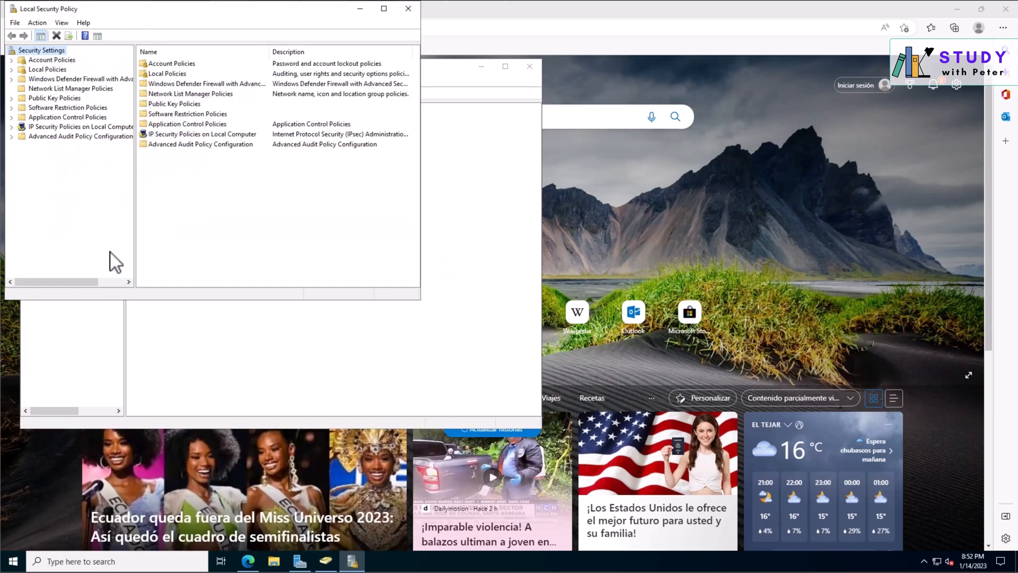
left_click(409, 9)
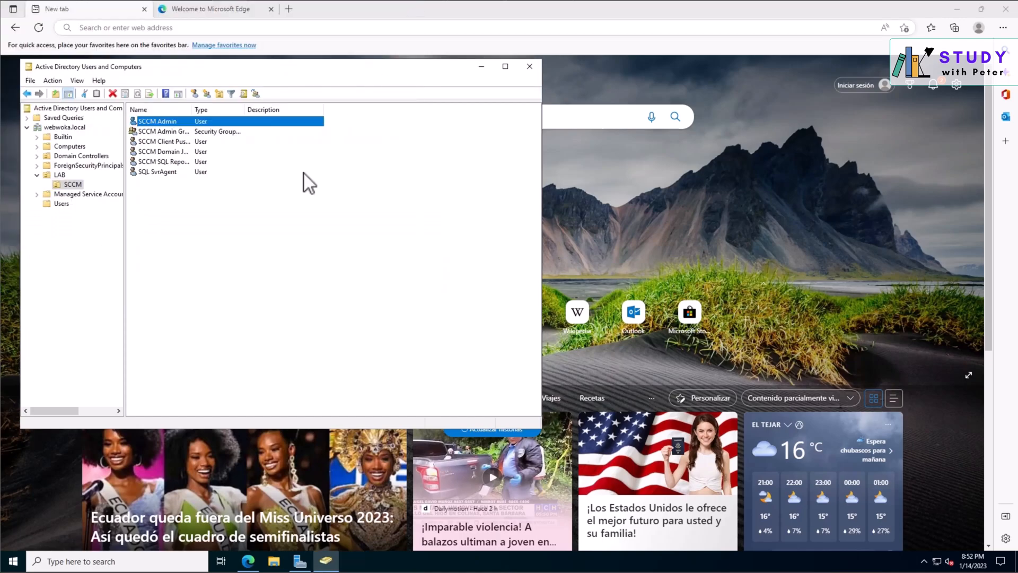
- Try to open the Local Users and Groups console (lusrmgr.msc) on the domain controller, and close it
left_click(135, 564)
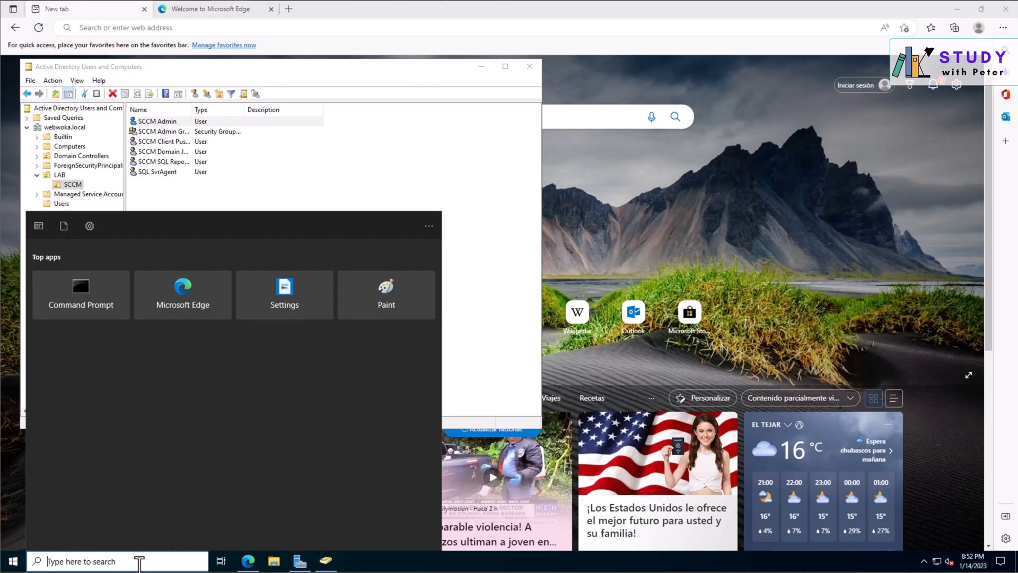
type("lusr")
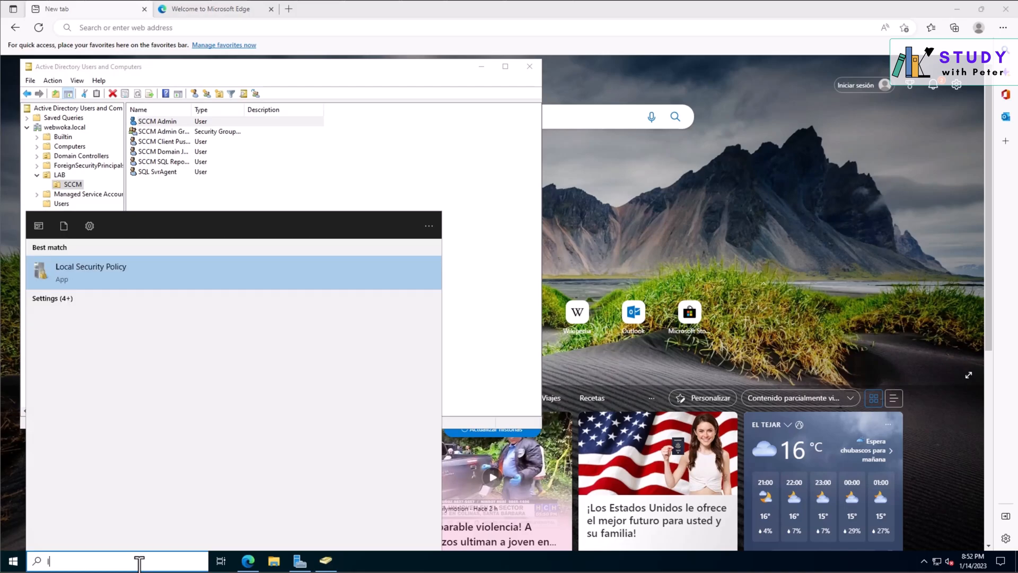
key("BackSpace")
key("BackSpace")
type("s")
key("BackSpace")
key("BackSpace")
type("u")
key("BackSpace")
type("usrmgm")
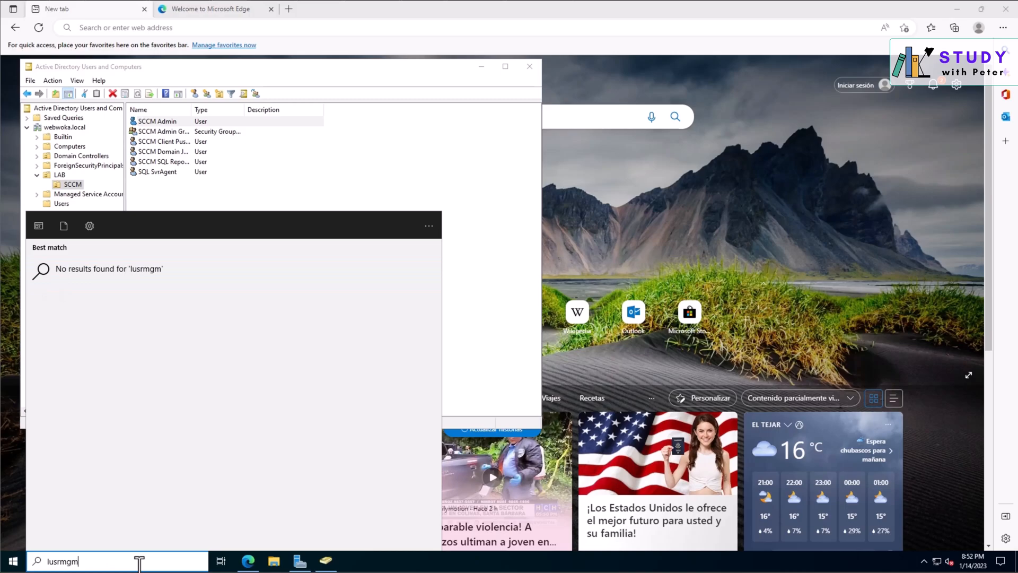
key("BackSpace")
type("gr.msc")
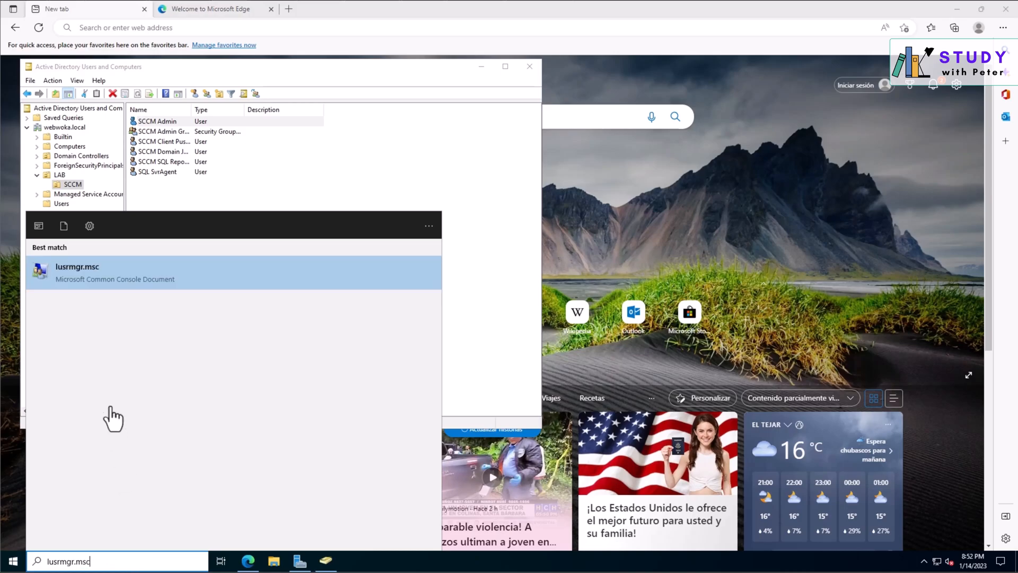
left_click(154, 282)
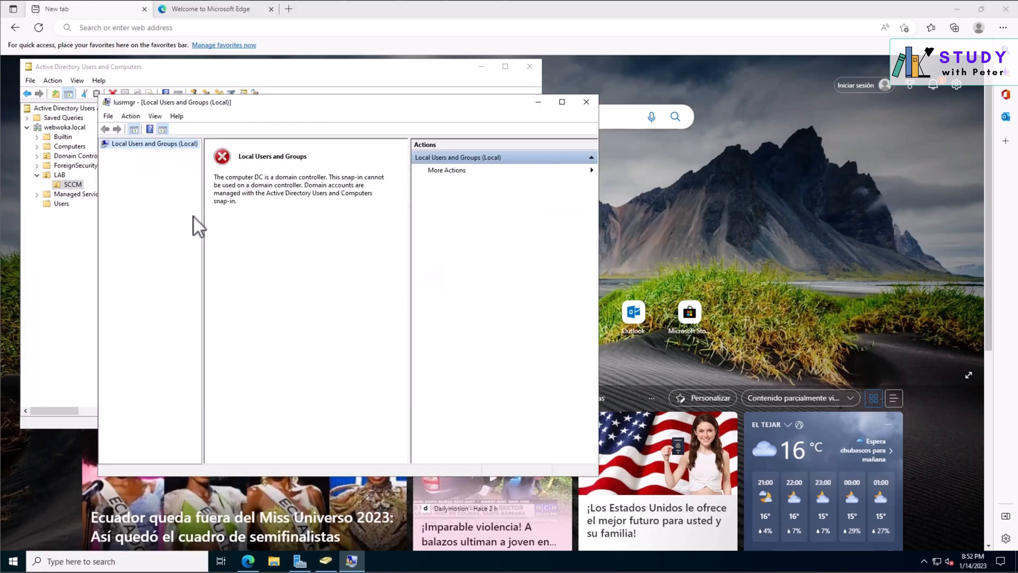
left_click(587, 102)
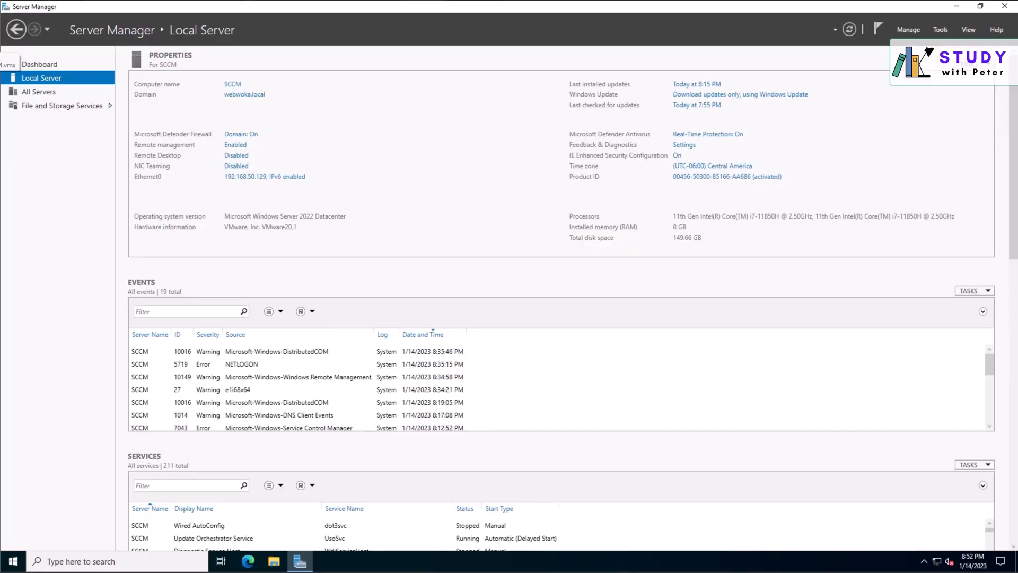
- Switch to the SCCM server, open lusrmgr.msc and list the local groups with a wider Name column
left_click(127, 561)
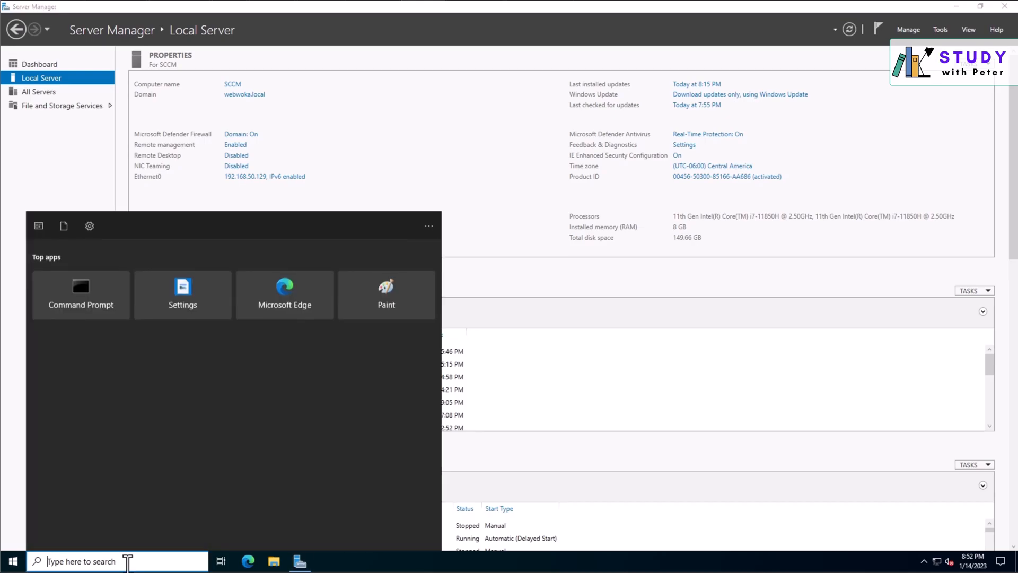
type("lusrmgr.msc")
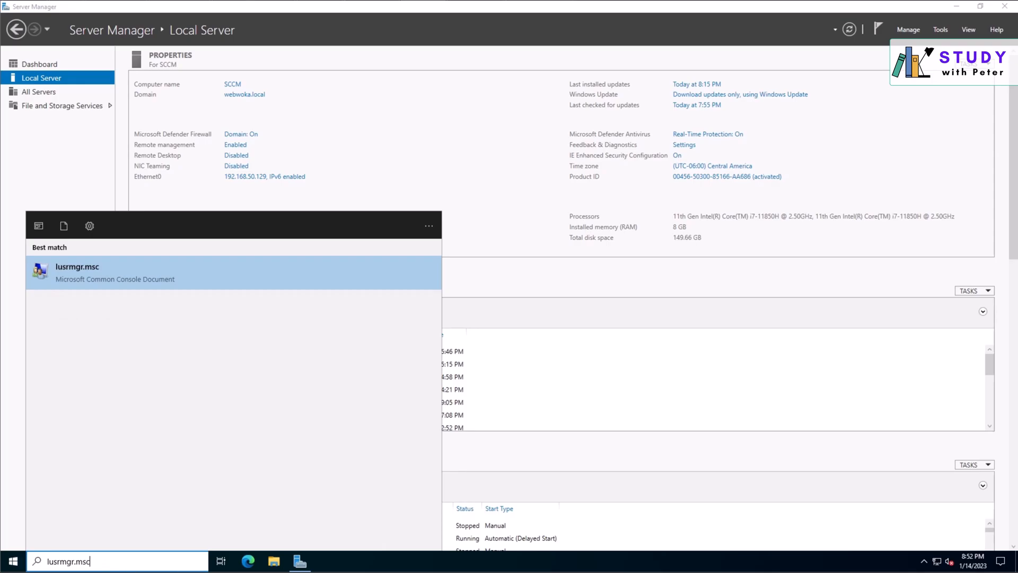
left_click(120, 268)
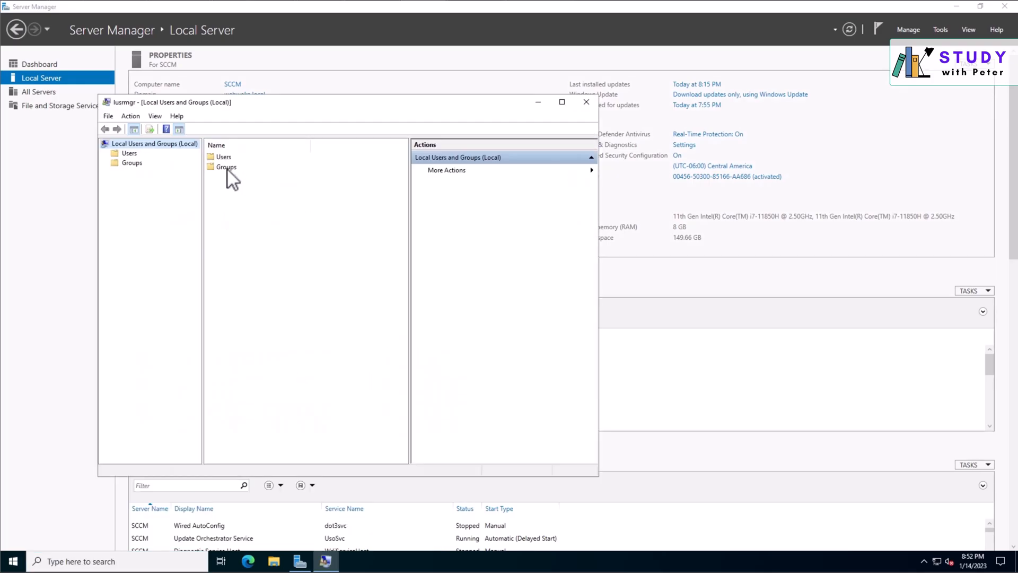
left_click_drag(241, 114, 245, 126)
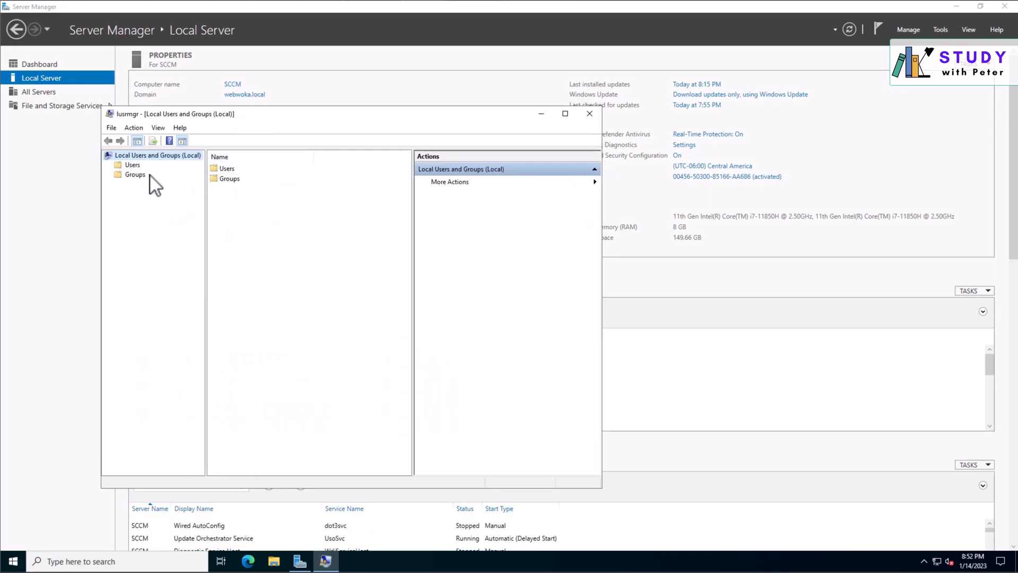
left_click(135, 175)
left_click_drag(287, 156, 318, 158)
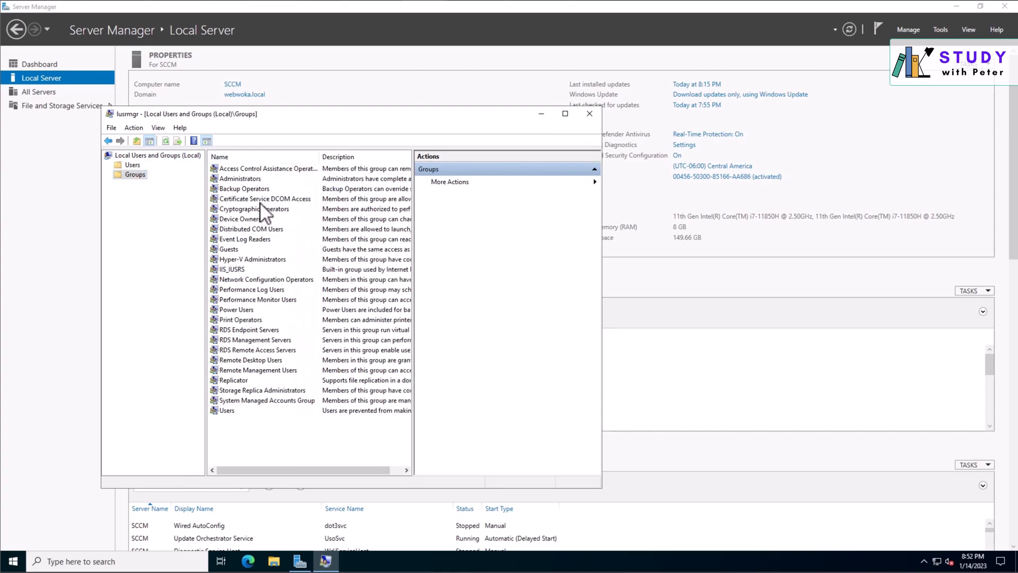
double_click(239, 179)
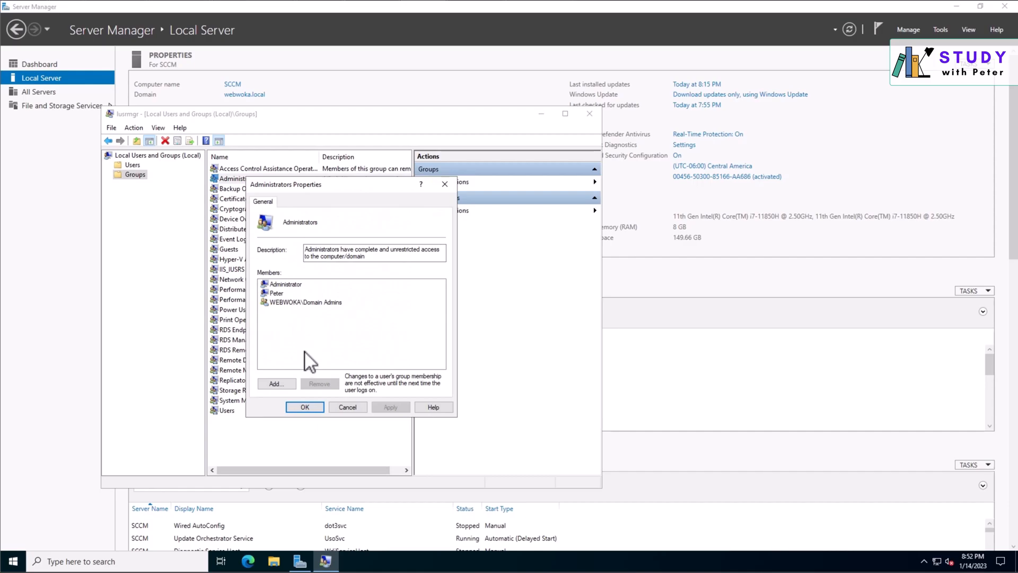
left_click(275, 382)
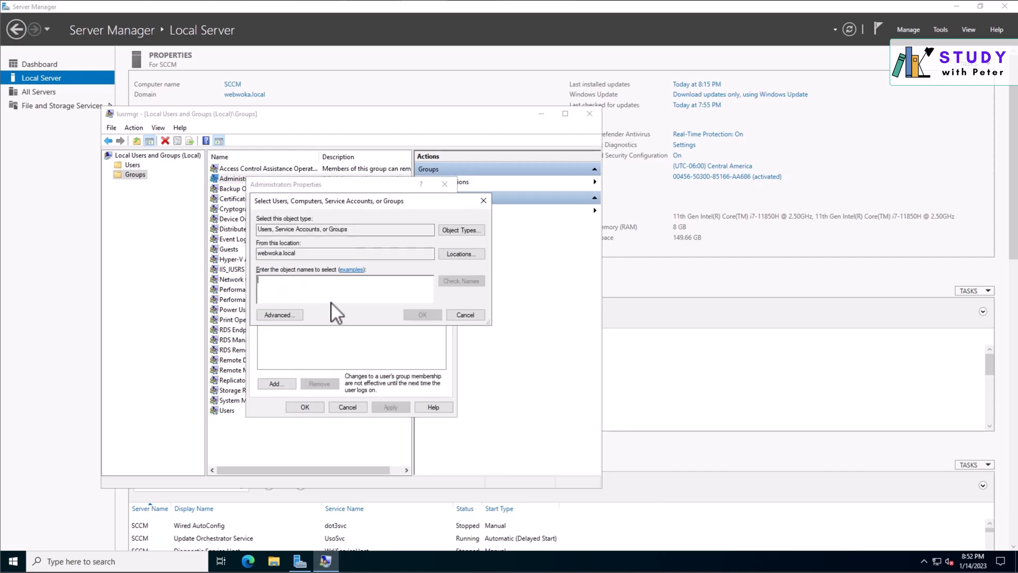
type("SCCM")
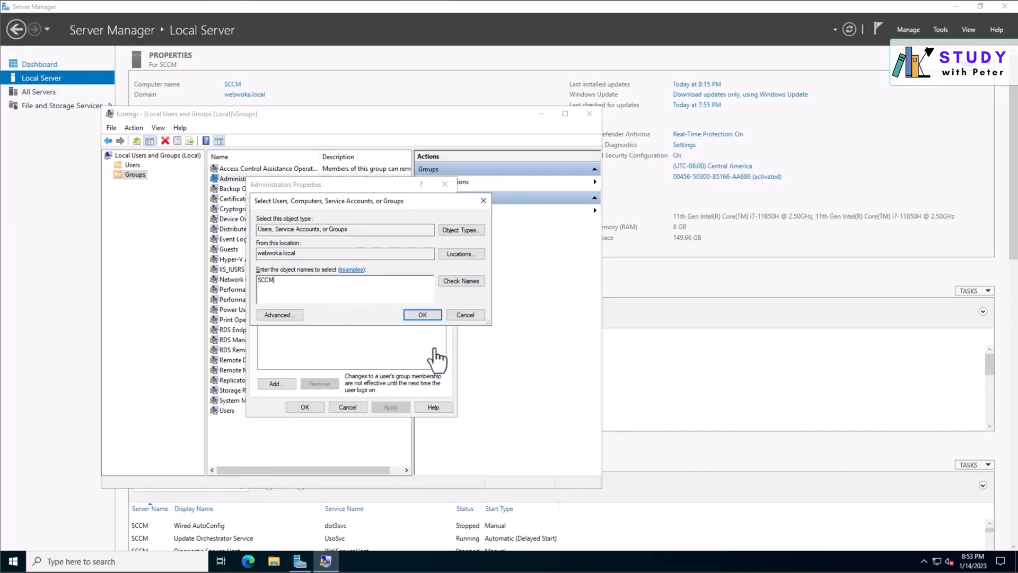
left_click(99, 561)
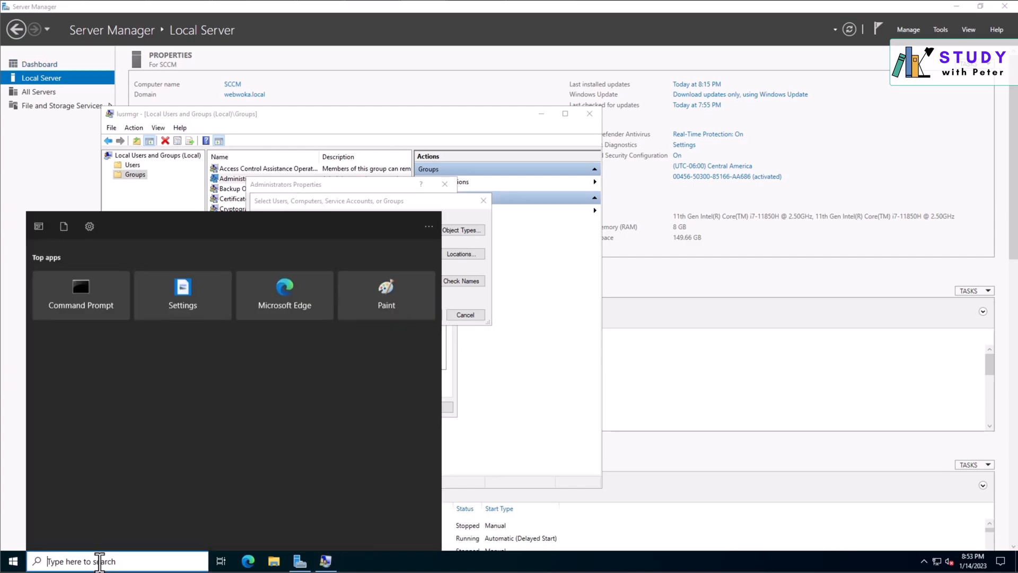
type("lur")
key("BackSpace")
type("s")
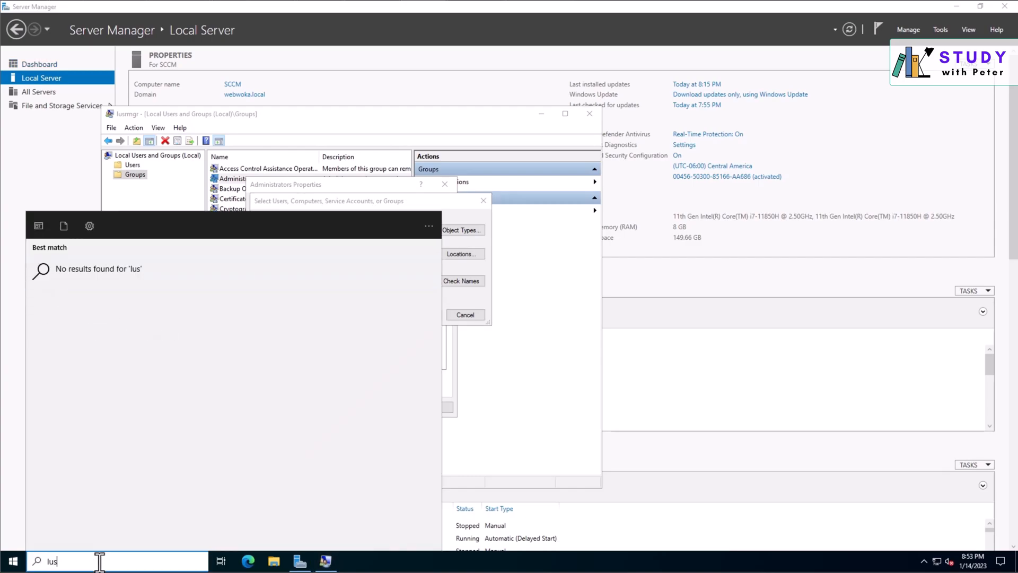
type("rgmr.msc")
key("Left")
key("Left")
key("Left")
key("Left")
key("Left")
key("Left")
key("Left")
key("Delete")
key("Right")
type("g")
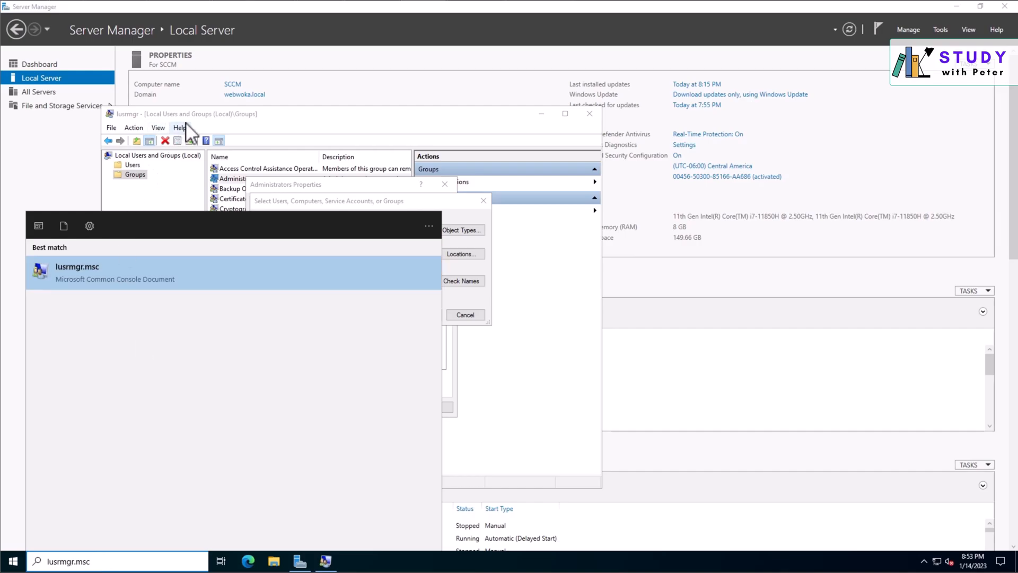
left_click(452, 206)
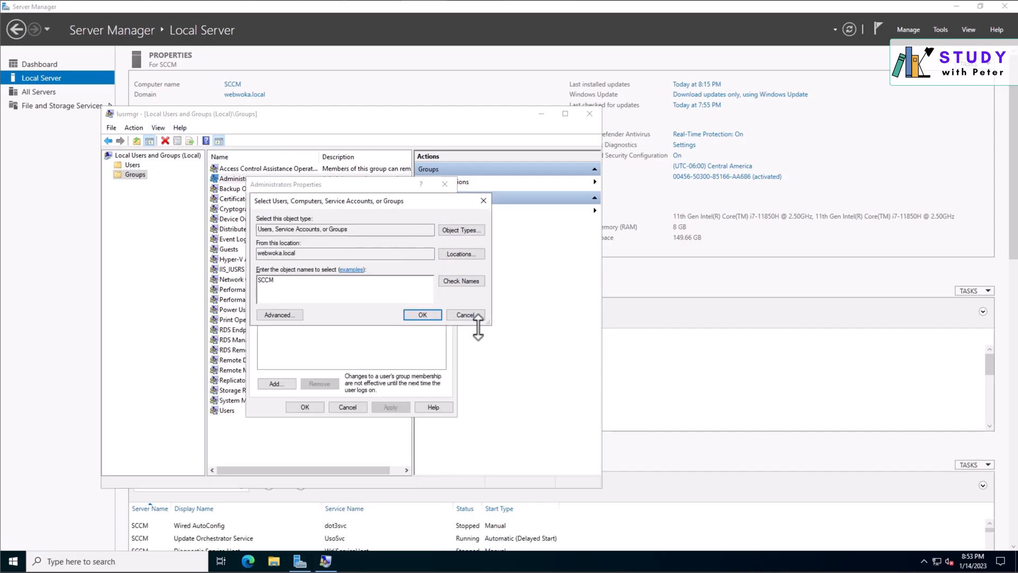
left_click(467, 315)
left_click(348, 406)
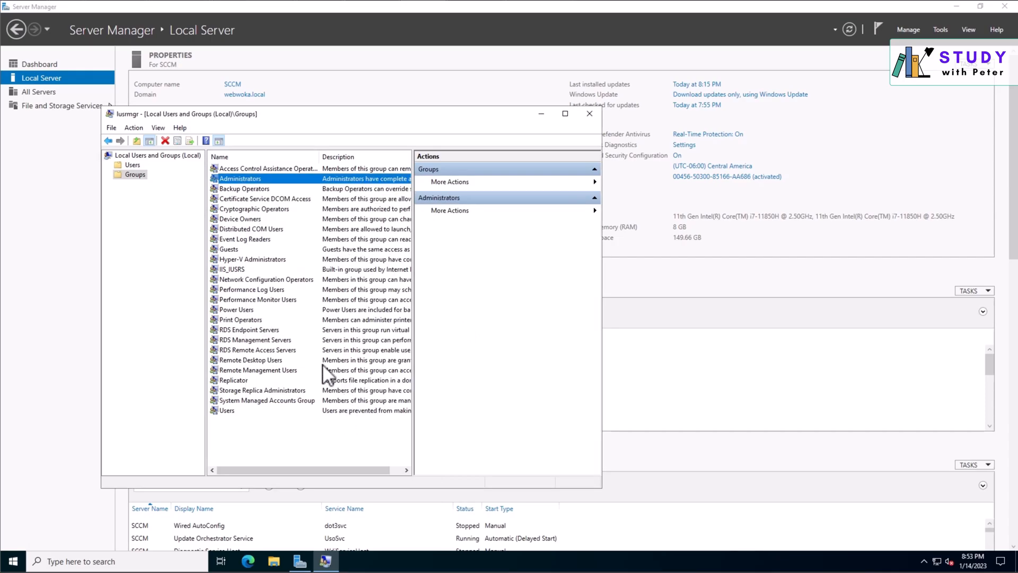
- Open the local Administrators group's properties, search the domain for sccm and select the SCCM Admin user as a new member
right_click(246, 178)
double_click(234, 175)
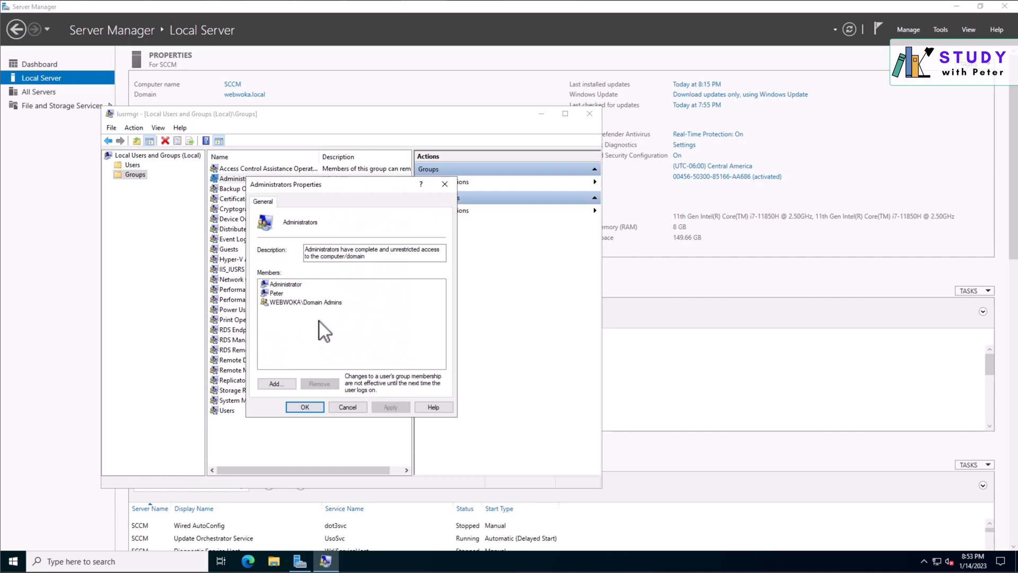
left_click(273, 386)
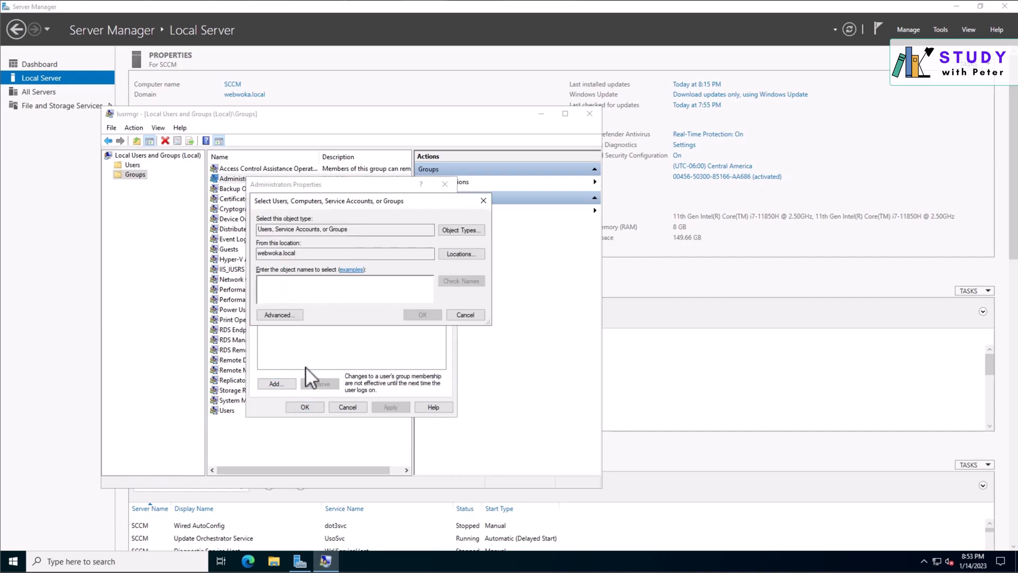
type("sccm")
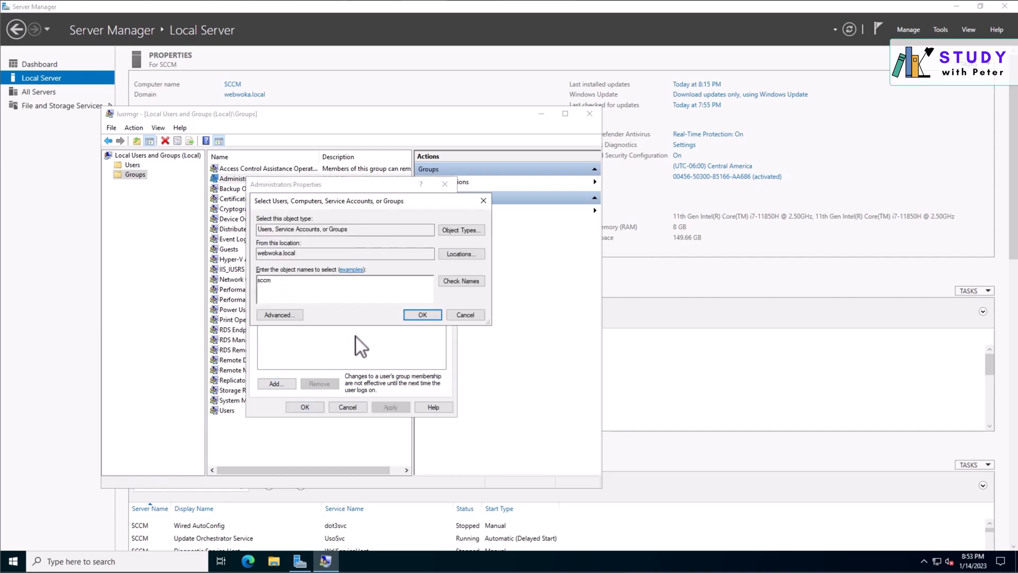
left_click(471, 280)
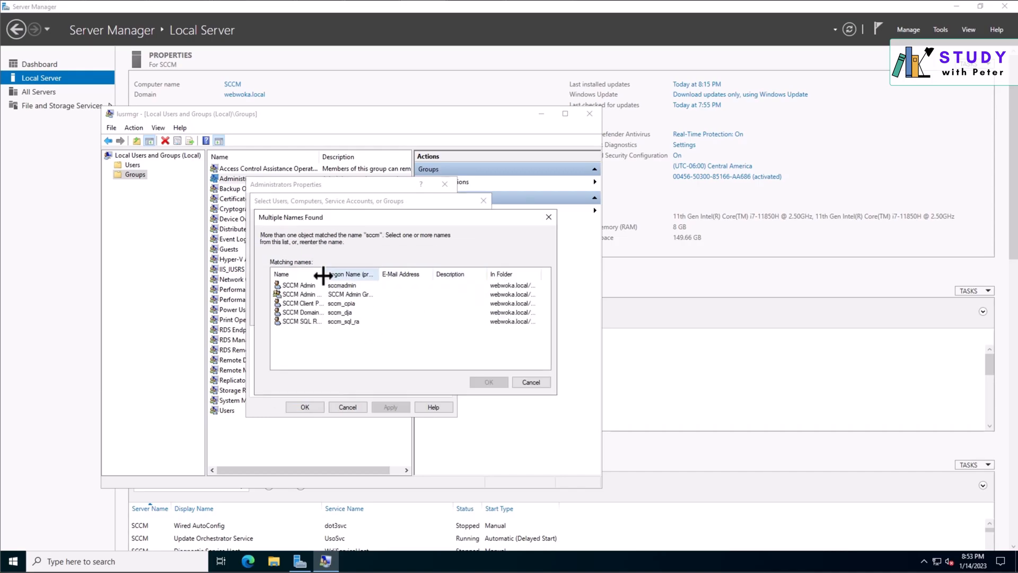
left_click_drag(325, 275, 359, 275)
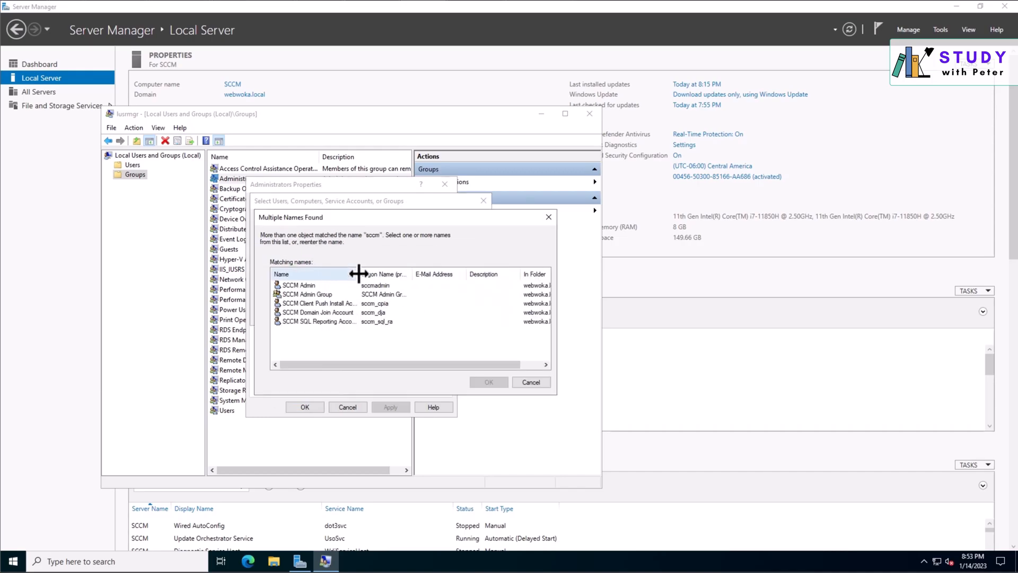
left_click(313, 285)
left_click(487, 382)
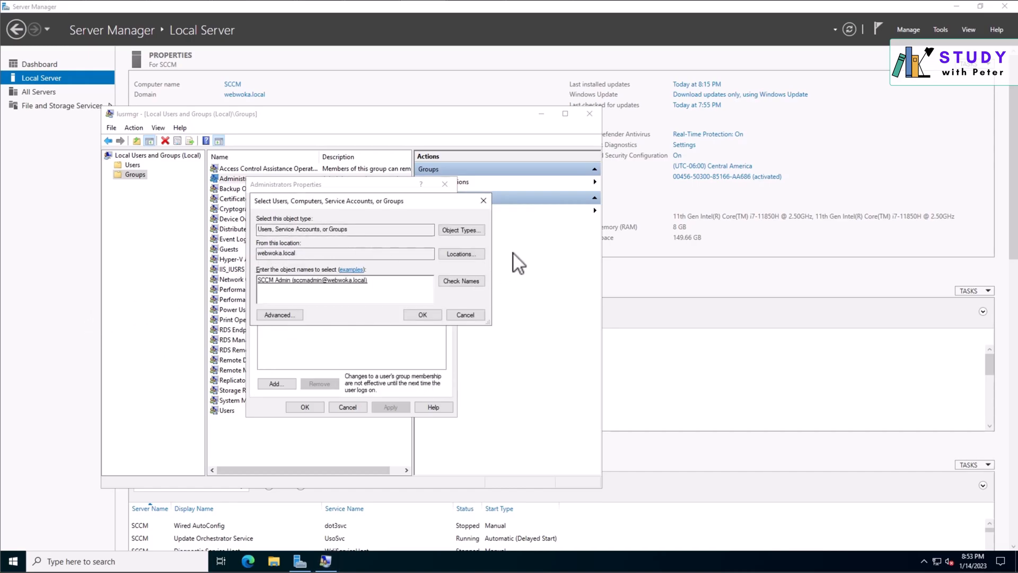
- Include Computers among the object types for the member search
left_click_drag(349, 230, 257, 230)
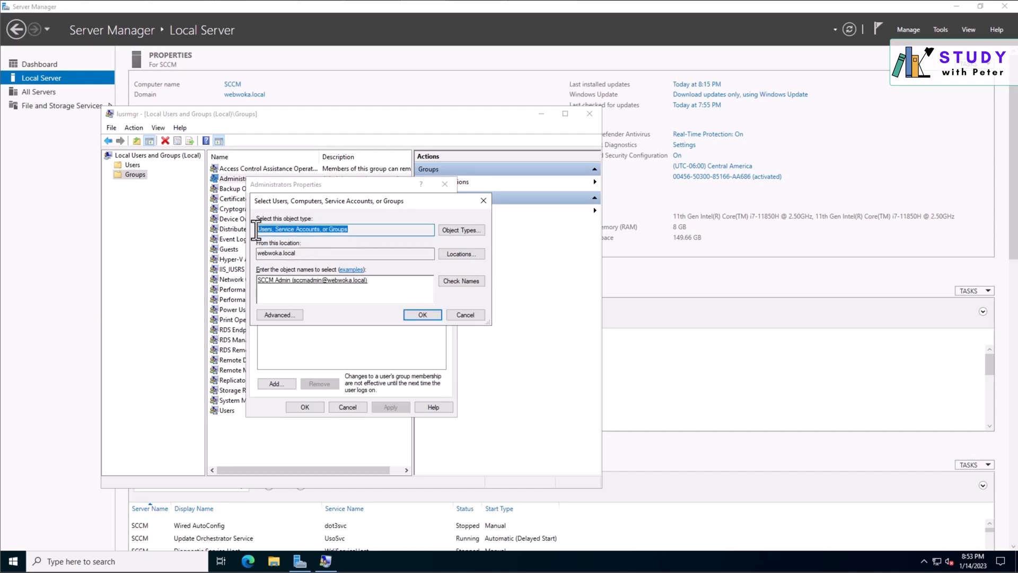
left_click(457, 229)
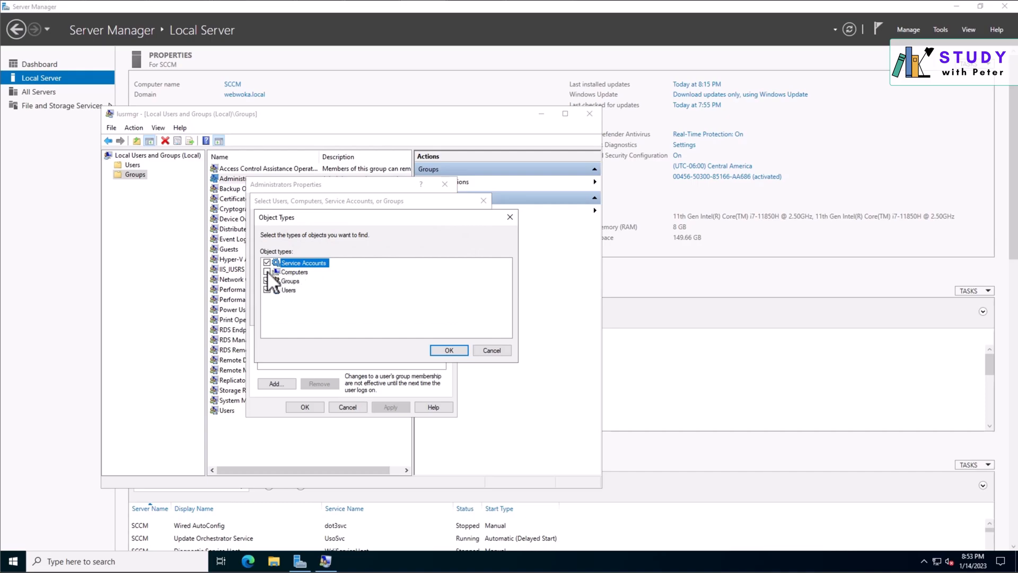
left_click(450, 350)
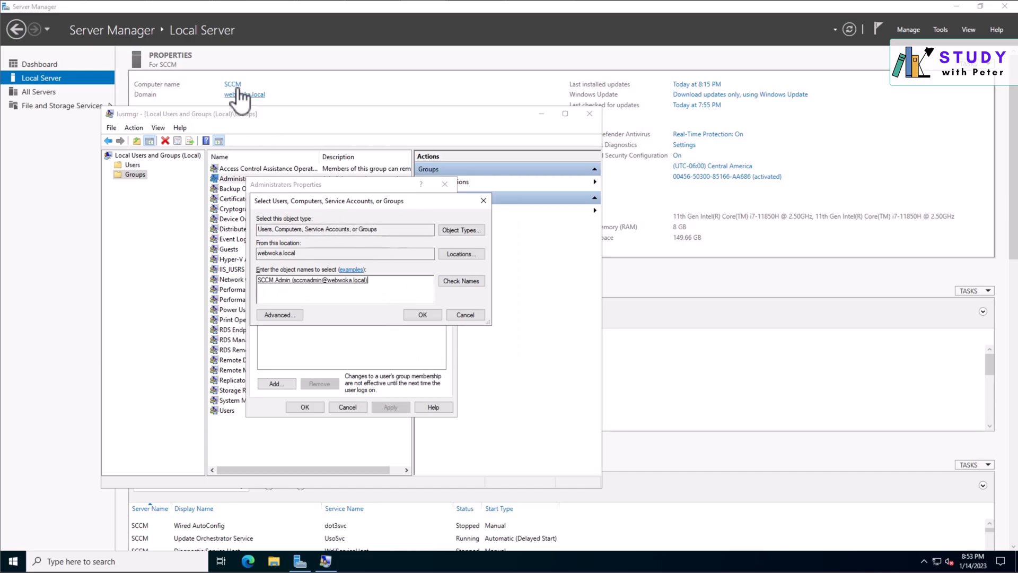
- Look up SCCM, select the SCCM computer account as another member and save the Administrators group's membership
type("SCCM")
left_click(455, 282)
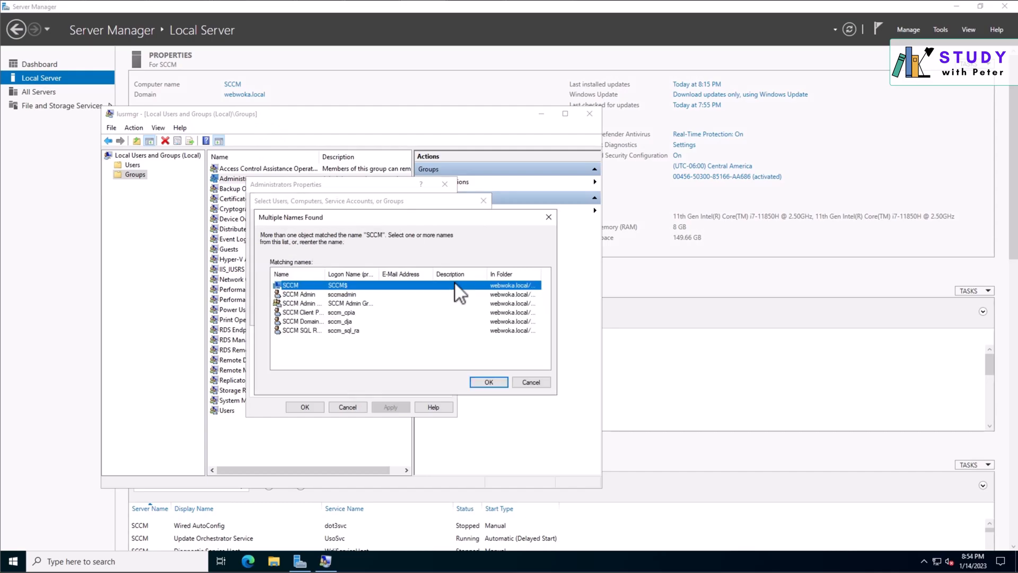
left_click_drag(325, 274, 357, 274)
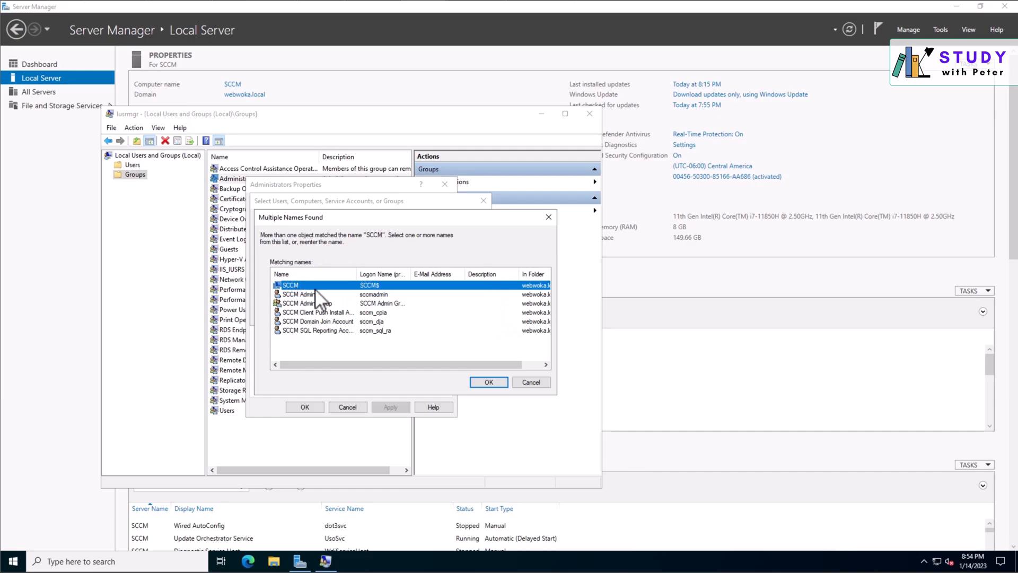
left_click(488, 382)
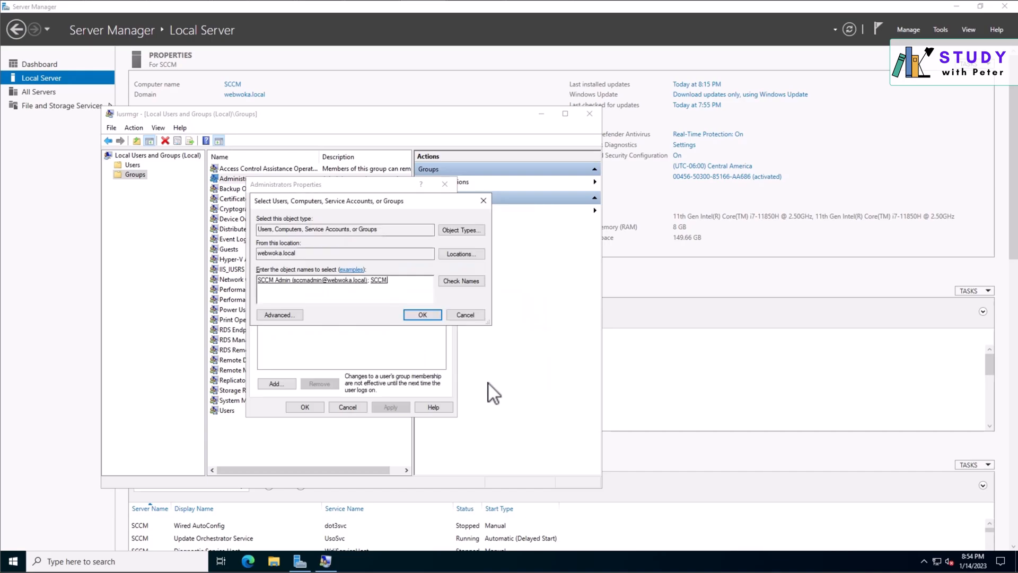
left_click(416, 314)
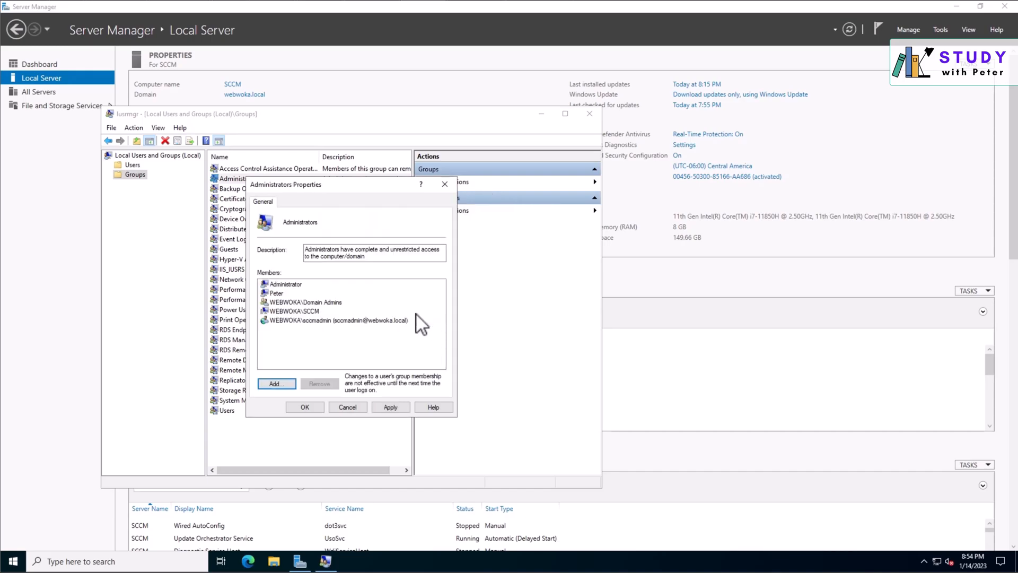
left_click(304, 407)
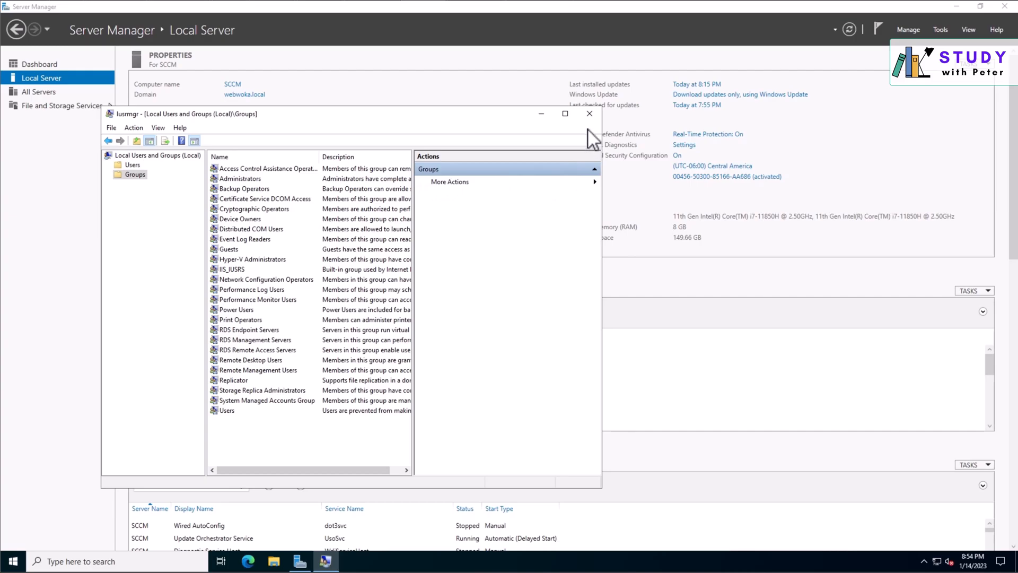
- Switch back to the domain controller and minimize the Edge browser window
left_click_drag(435, 119, 428, 99)
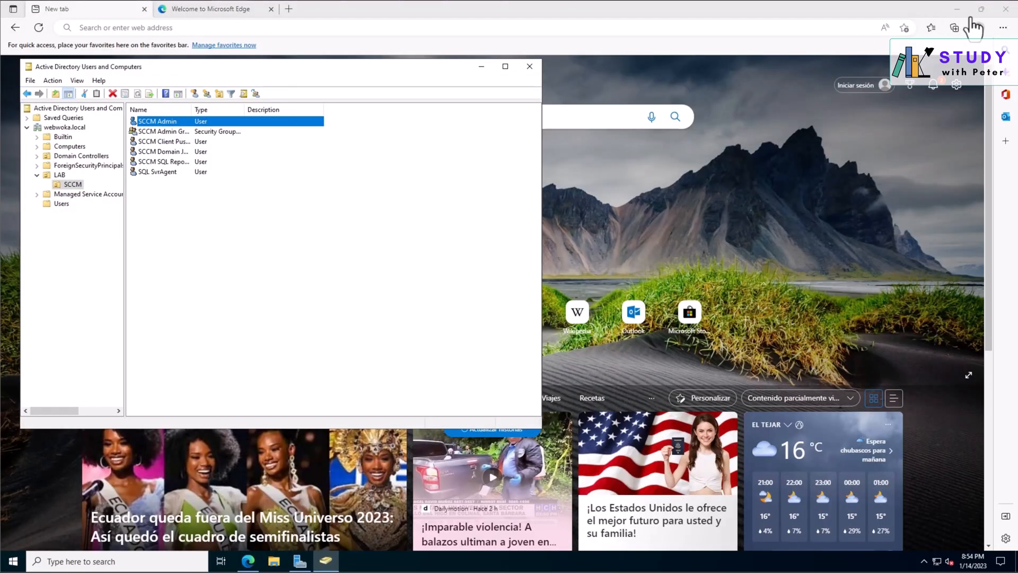
left_click(957, 9)
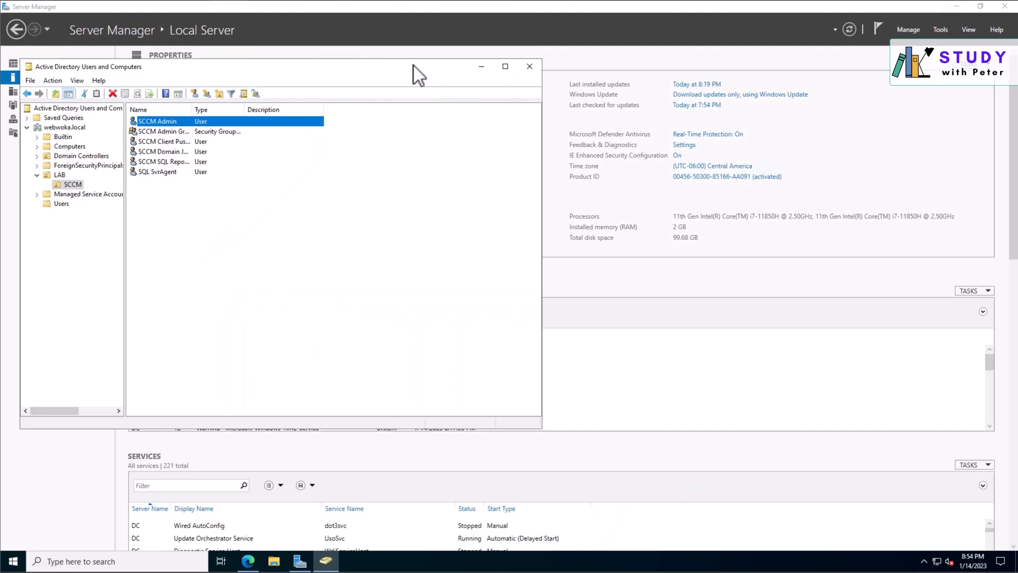
- Search Windows for ADSI and launch ADSI Edit
left_click_drag(414, 65, 439, 68)
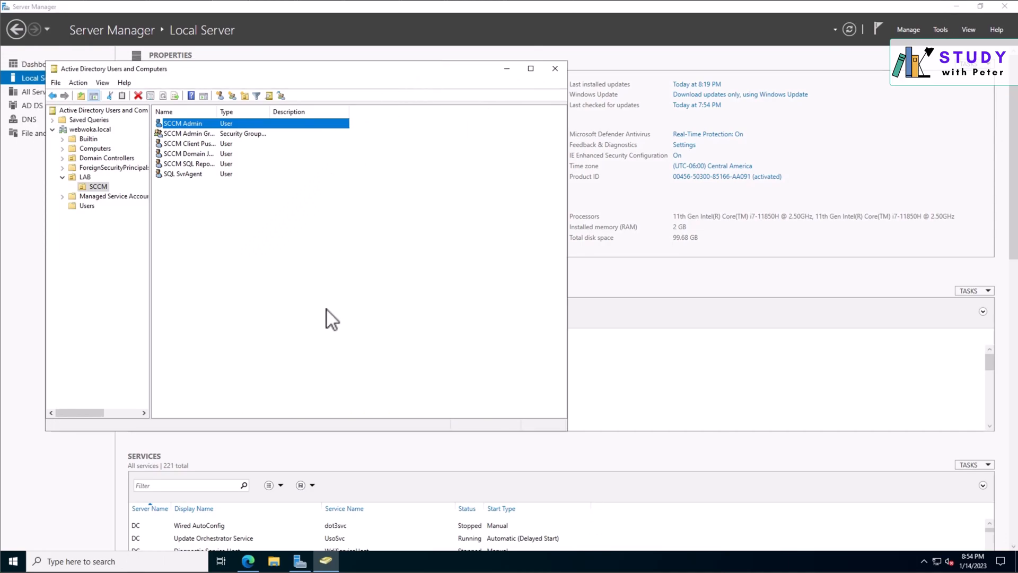
left_click(164, 561)
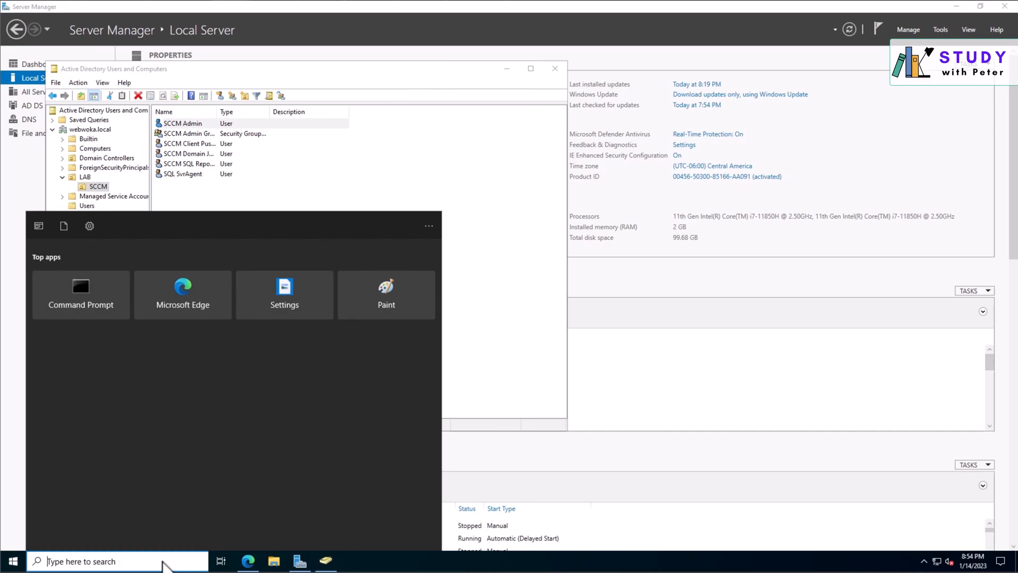
type("ADSI")
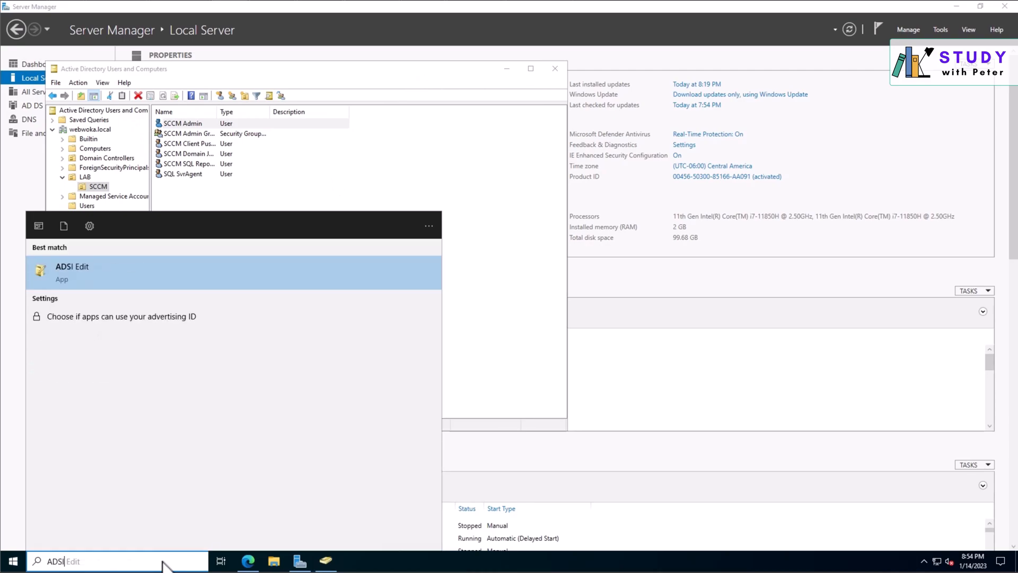
left_click(173, 273)
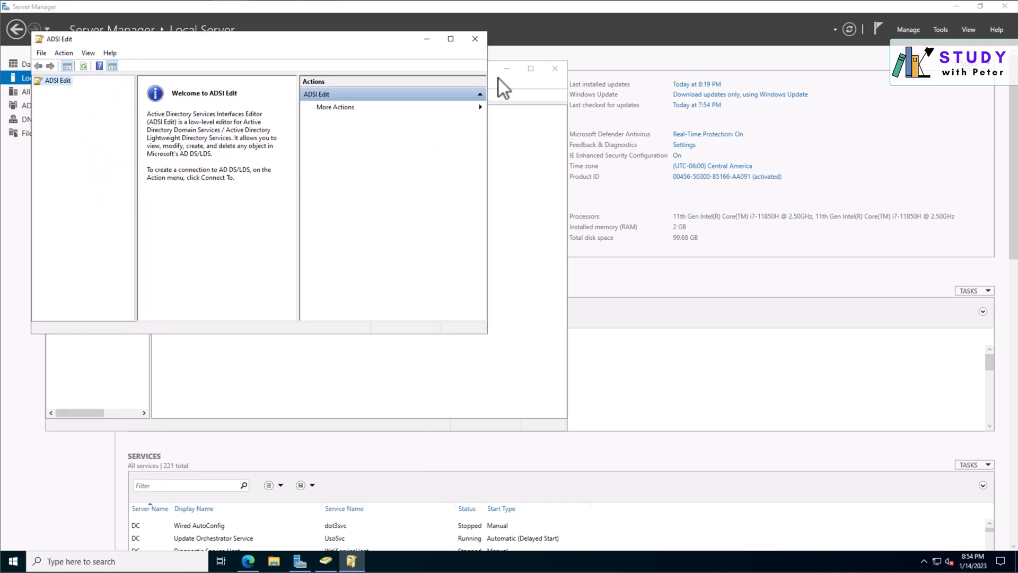
- Minimize Active Directory Users and Computers and Server Manager, and enlarge the ADSI Edit window on the desktop
left_click(507, 69)
left_click(965, 7)
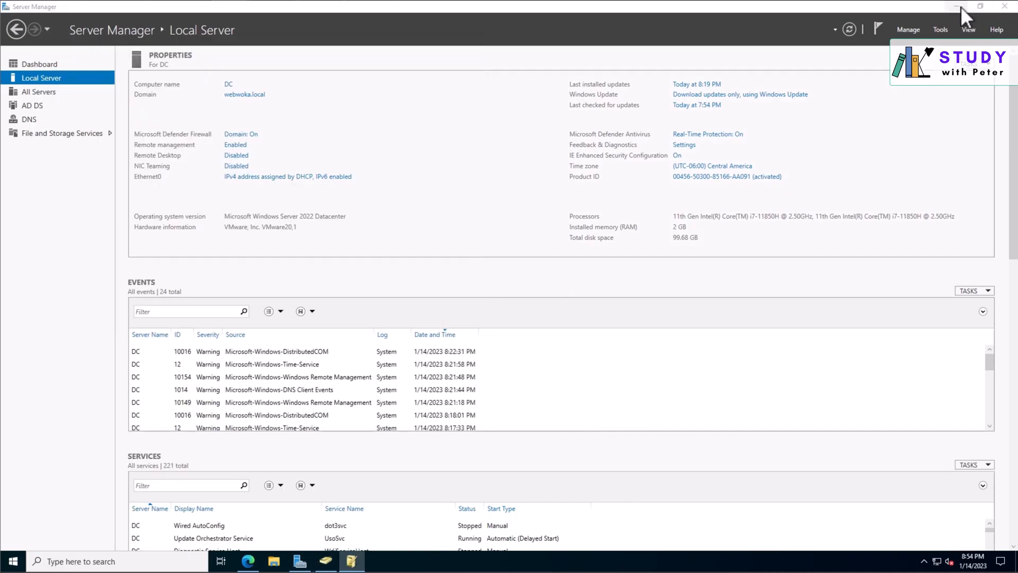
left_click(959, 6)
left_click_drag(321, 44, 400, 96)
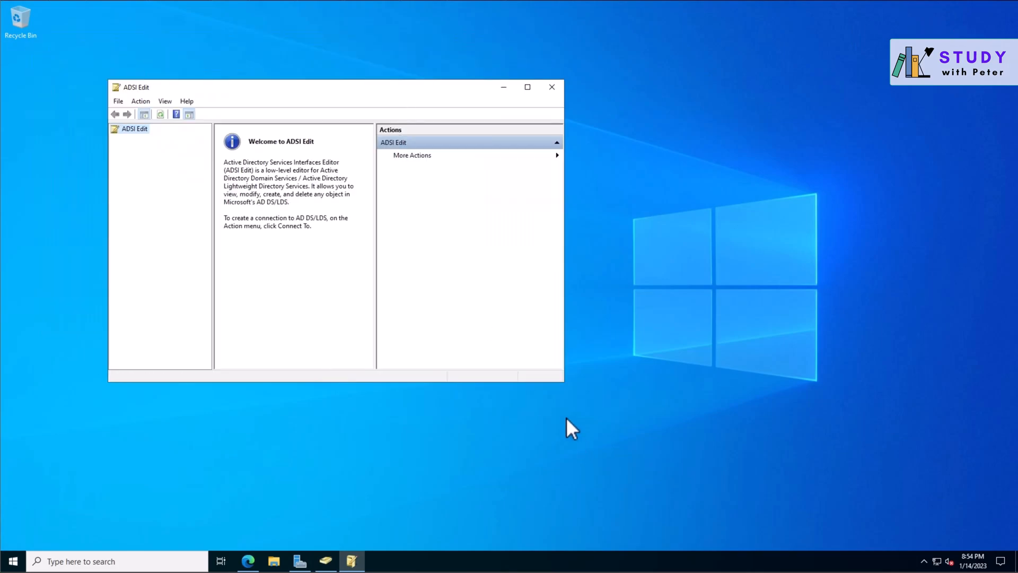
left_click_drag(564, 382, 686, 450)
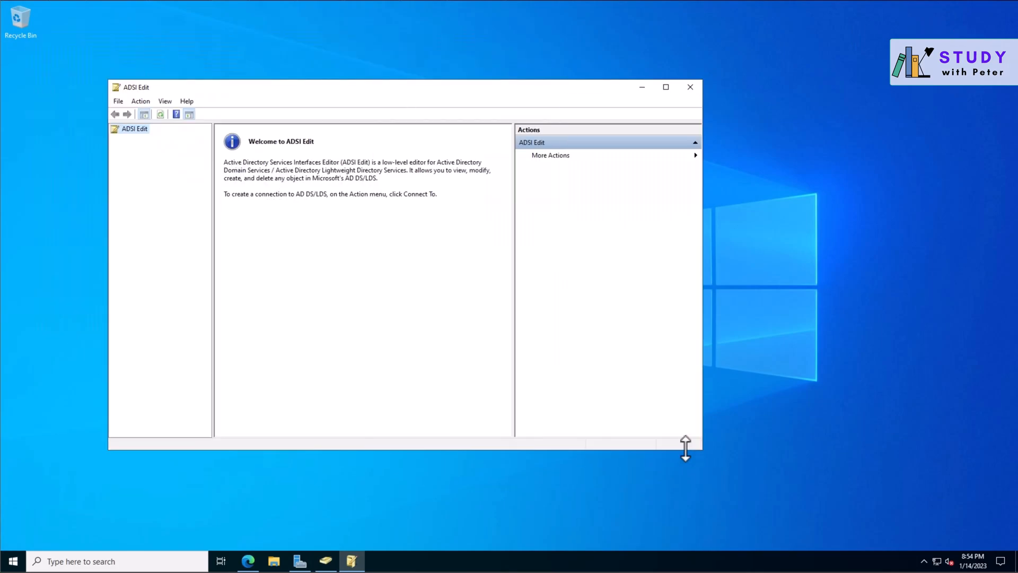
- Connect ADSI Edit to the well-known Default naming context on the default domain server
right_click(132, 132)
left_click(370, 204)
right_click(132, 130)
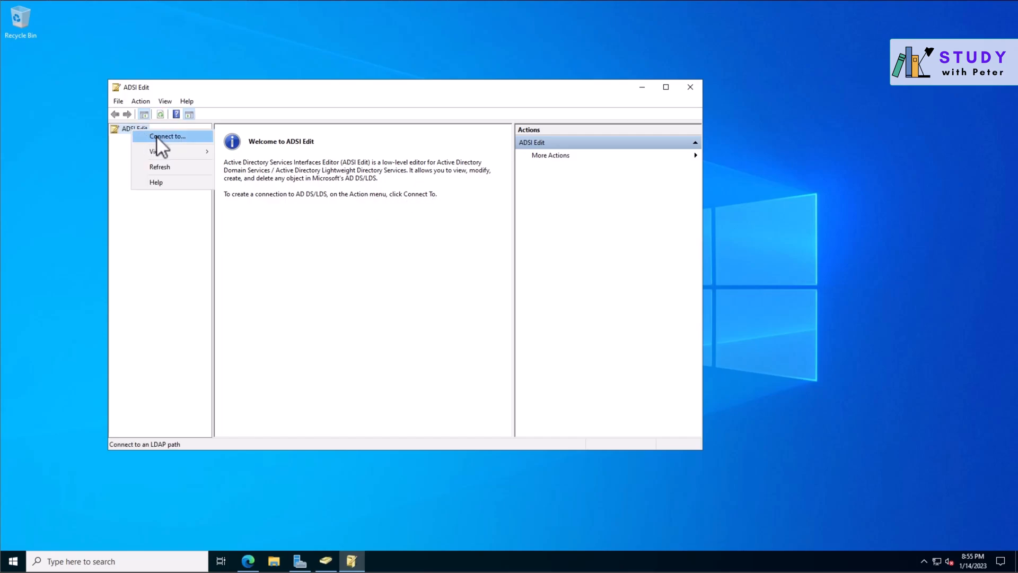
left_click(156, 135)
left_click(419, 190)
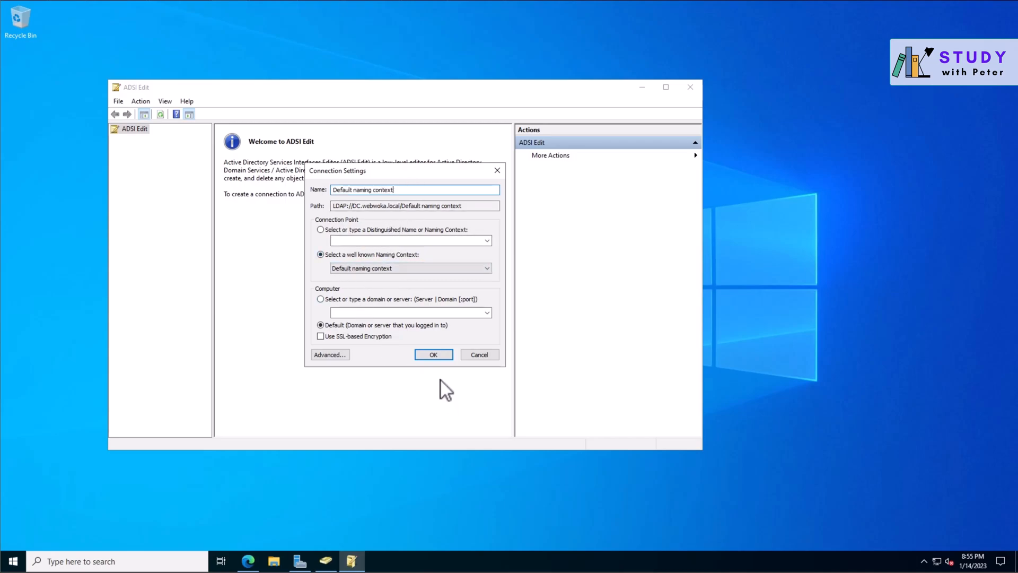
left_click(432, 357)
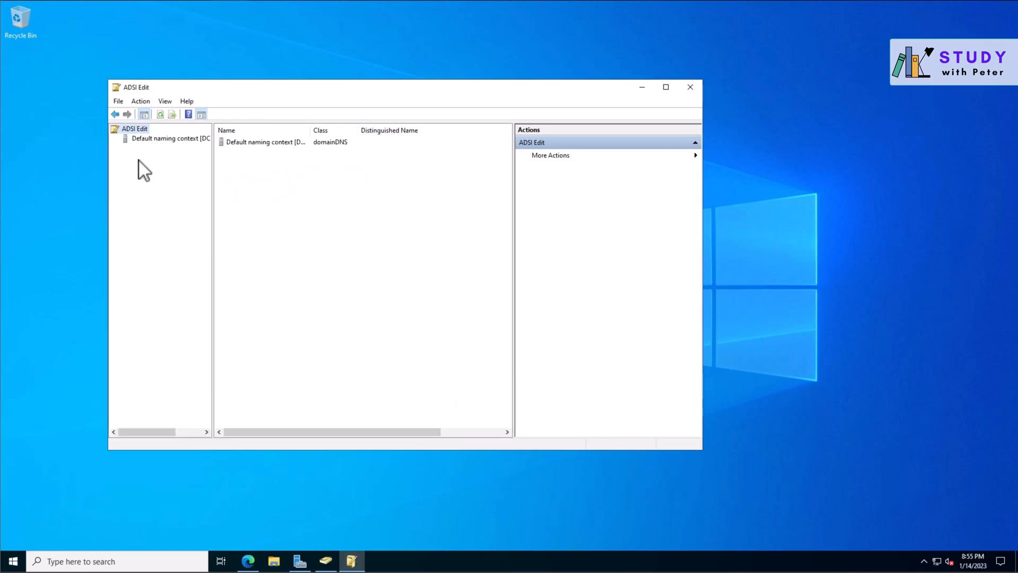
- Expand the default naming context down to DC=webwoka,DC=local, widen the tree and open the CN=System container
double_click(141, 139)
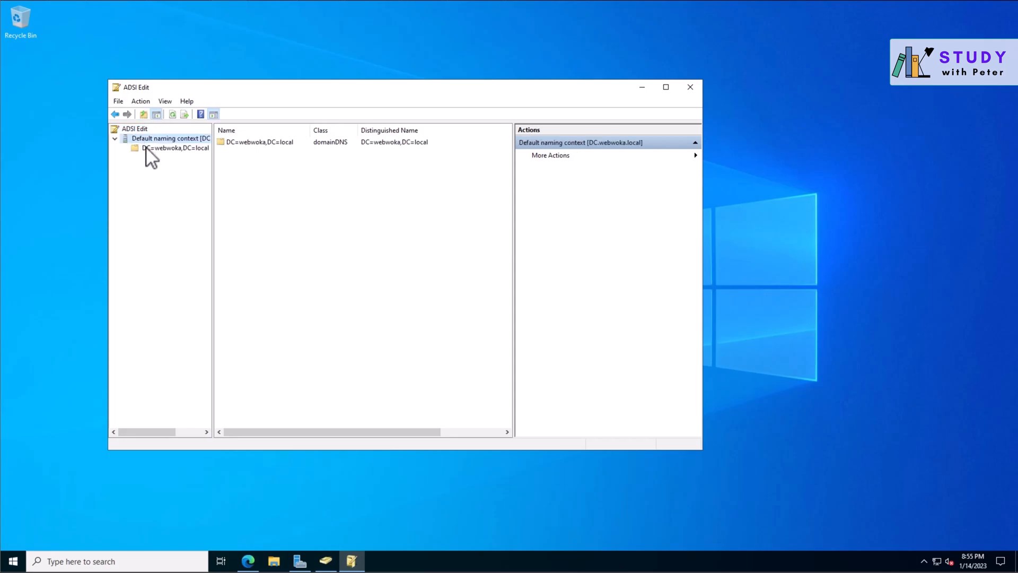
double_click(149, 149)
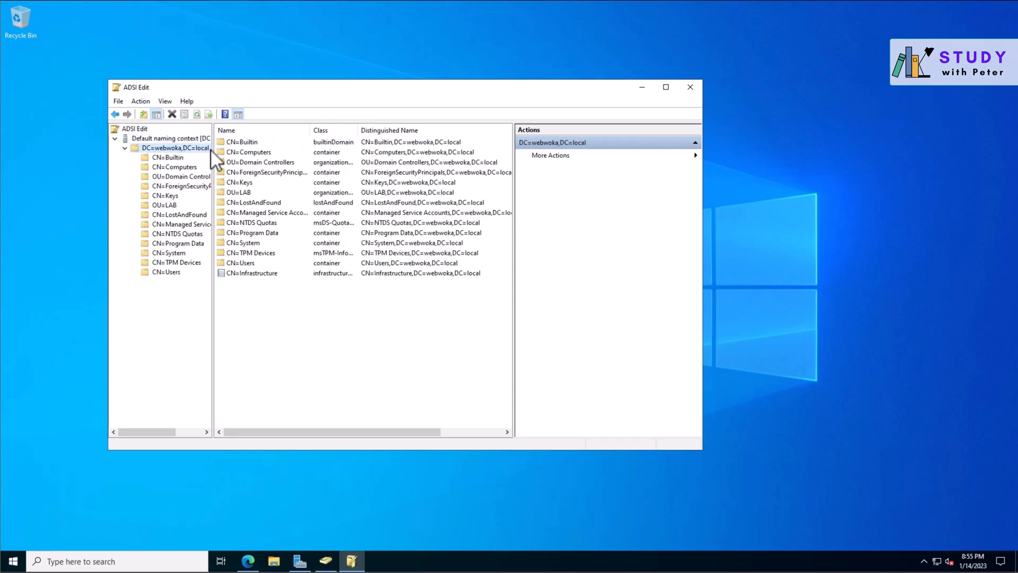
left_click_drag(212, 149, 242, 152)
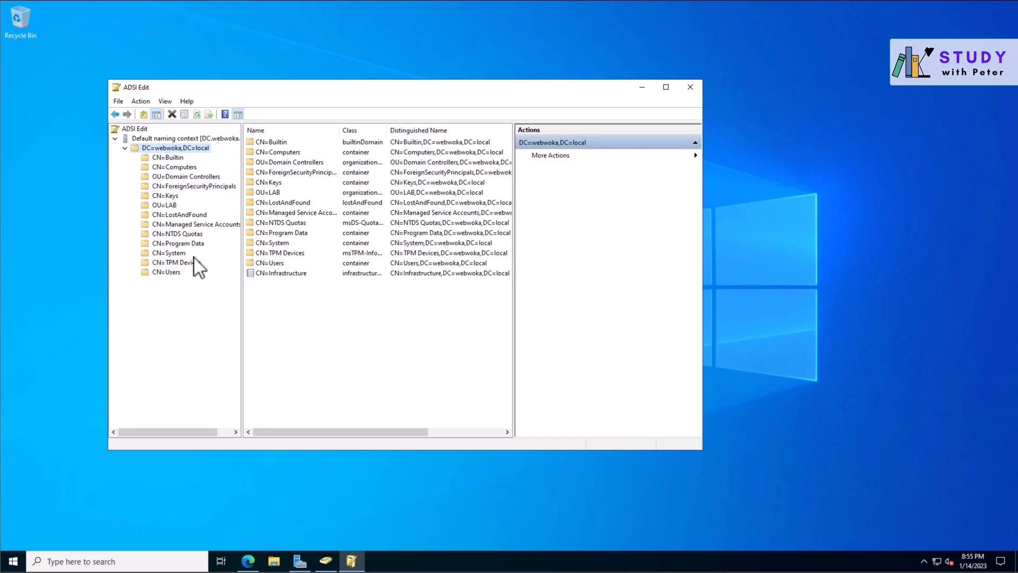
left_click(171, 254)
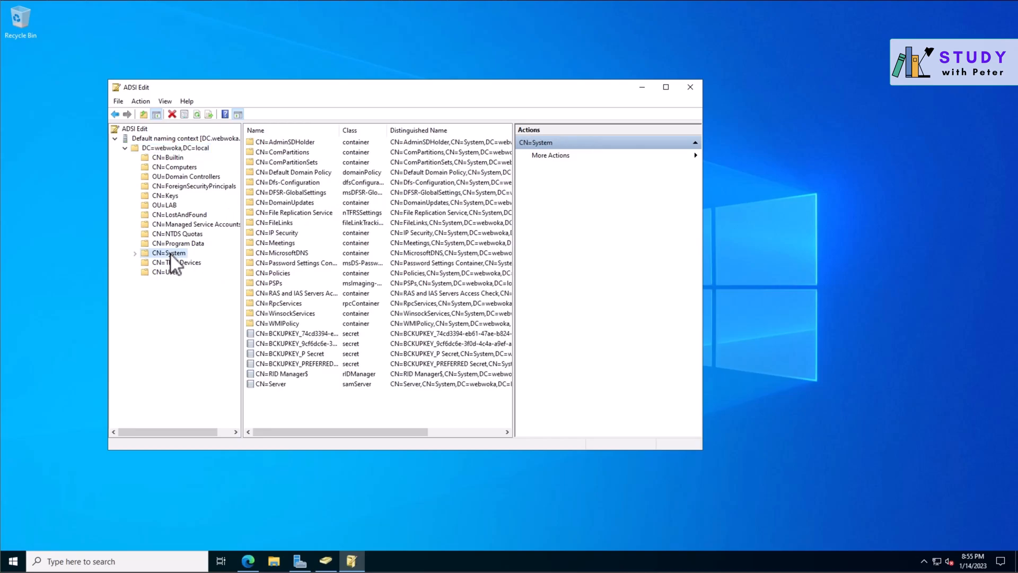
- Start a new object inside CN=System and choose container as its class
right_click(171, 254)
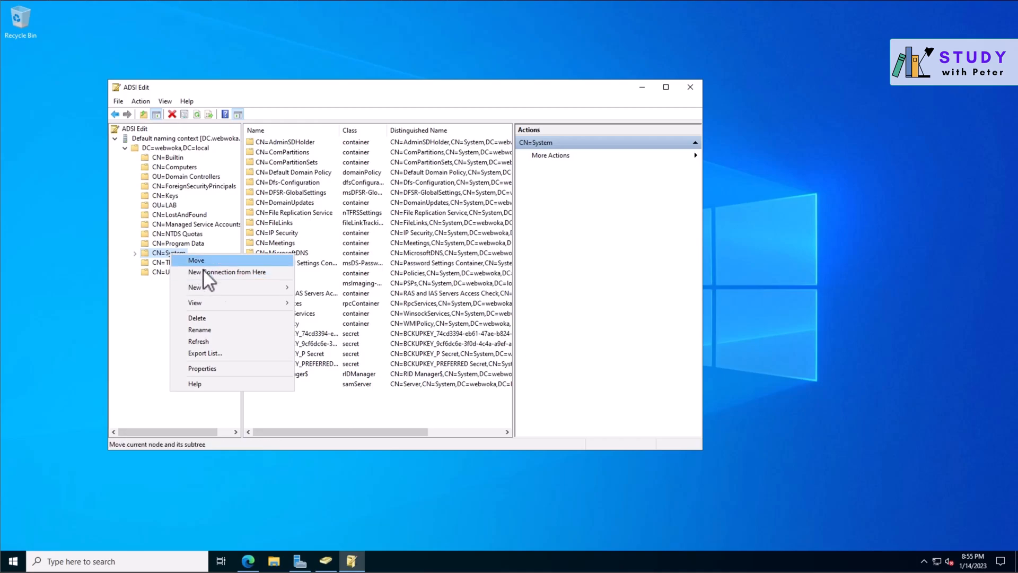
mouse_move(234, 289)
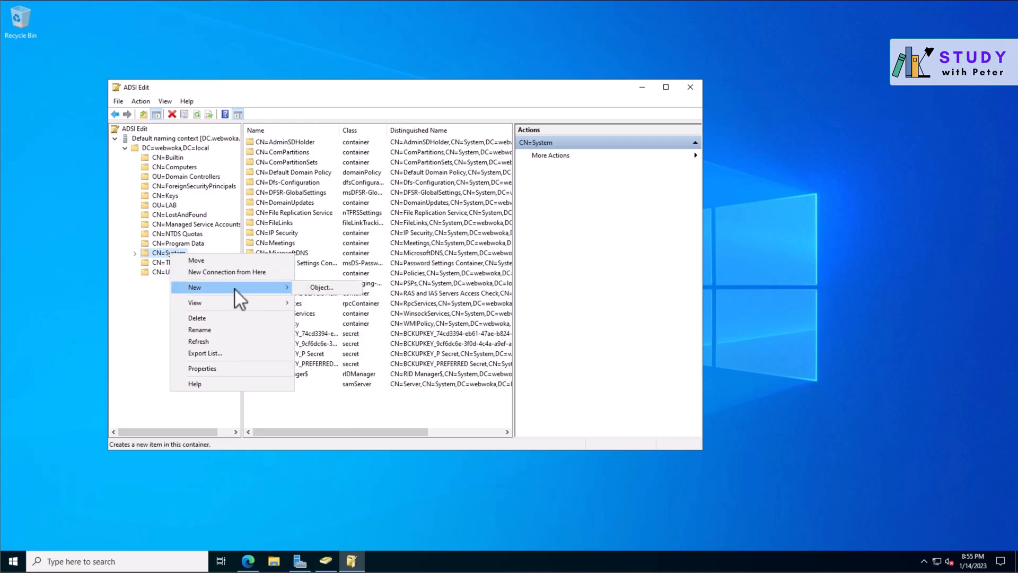
left_click(324, 289)
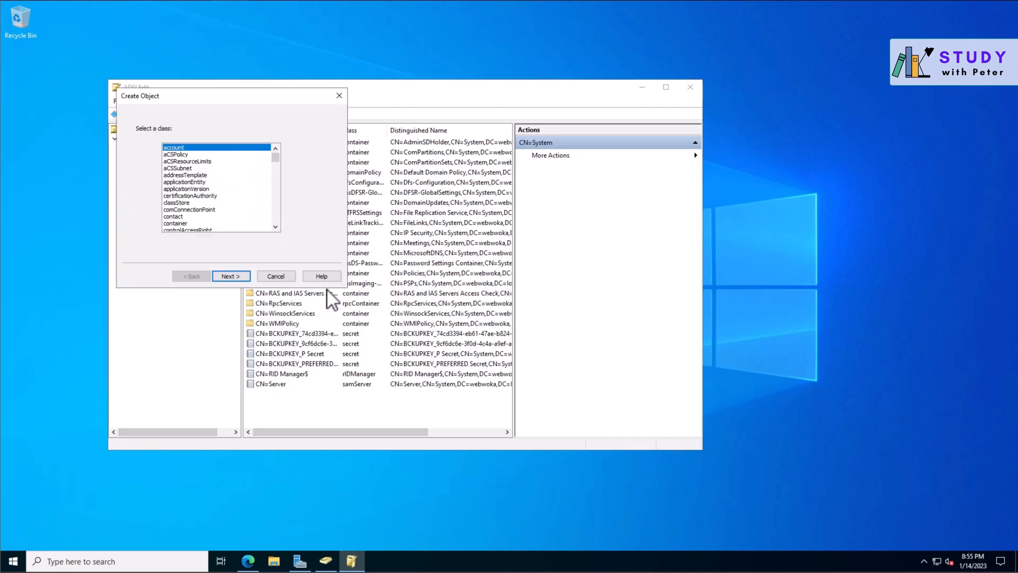
left_click(180, 223)
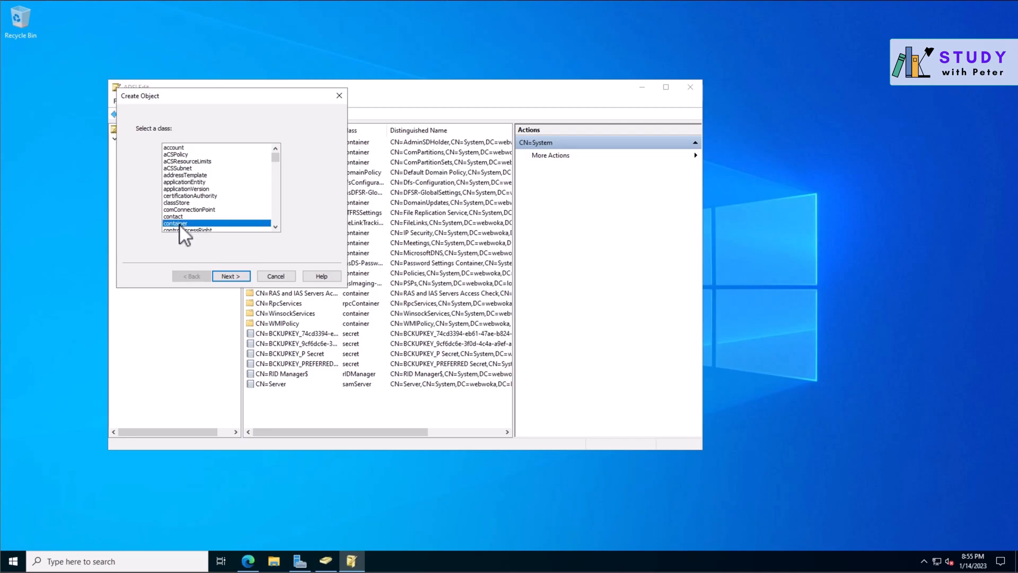
left_click(240, 276)
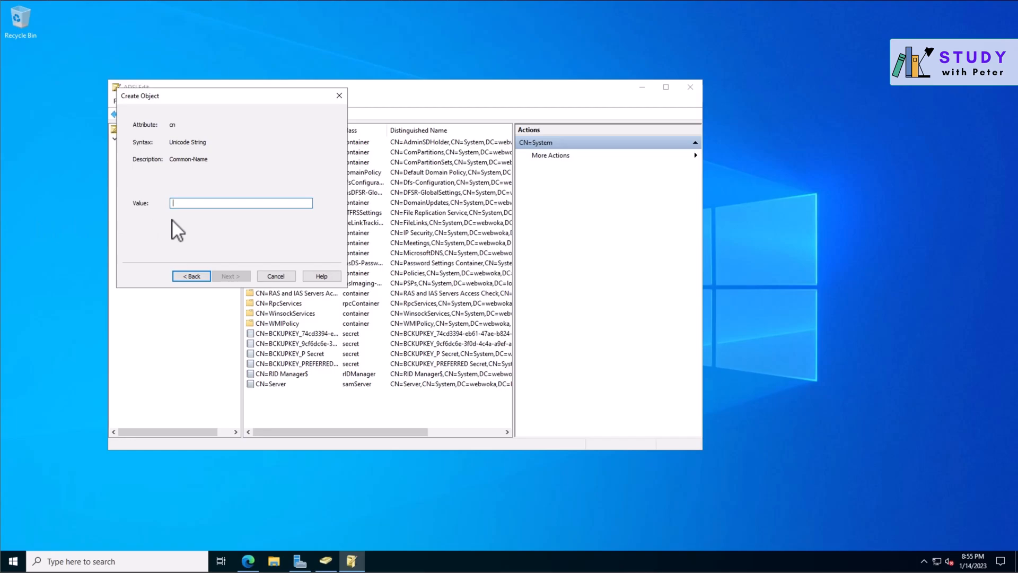
- Set the new container's common name to System Management, finish creating it and select it in the maximized ADSI Edit window
type("System")
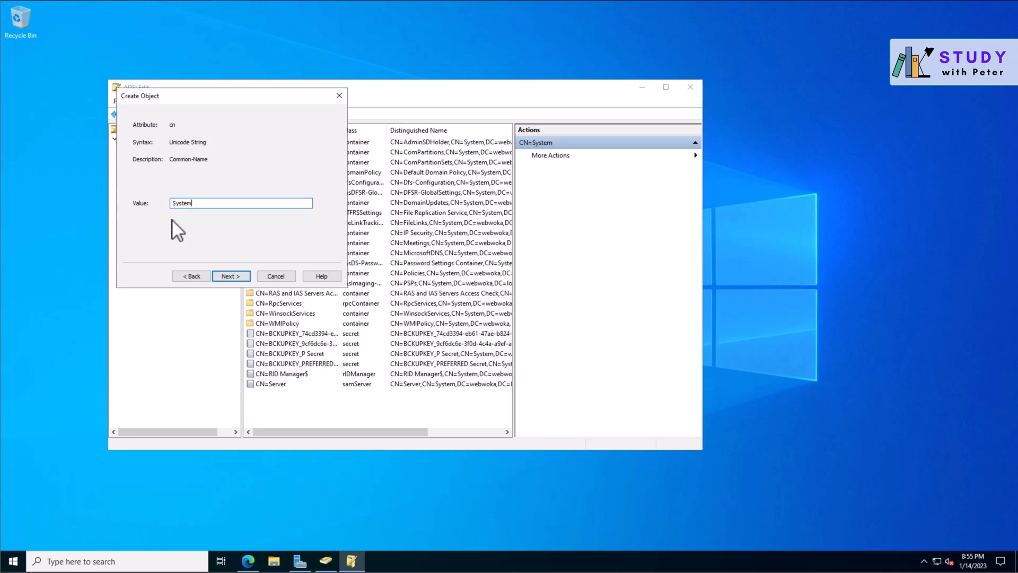
type(" Management")
left_click_drag(171, 203, 192, 205)
left_click(195, 205)
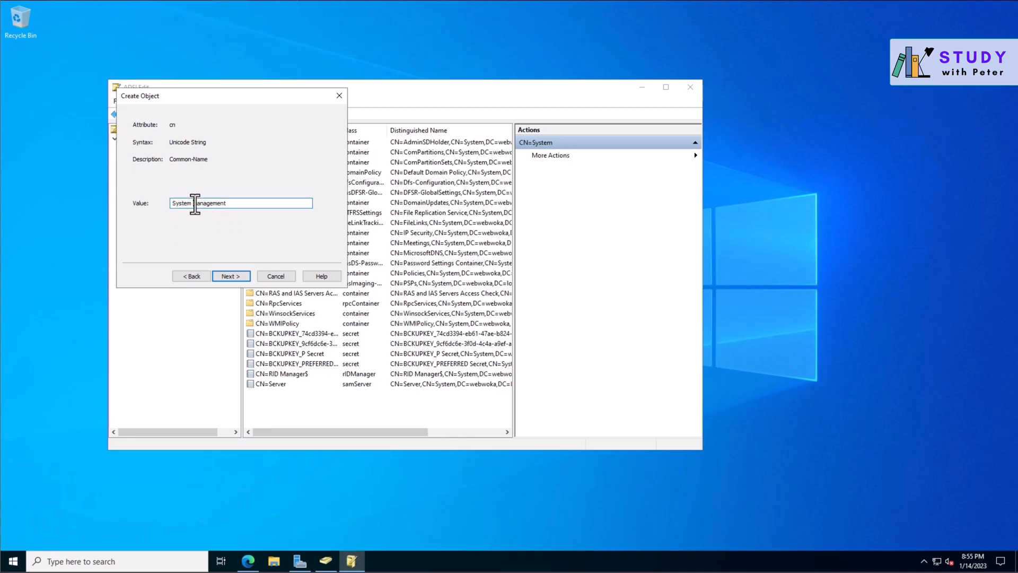
left_click(240, 203)
left_click(242, 276)
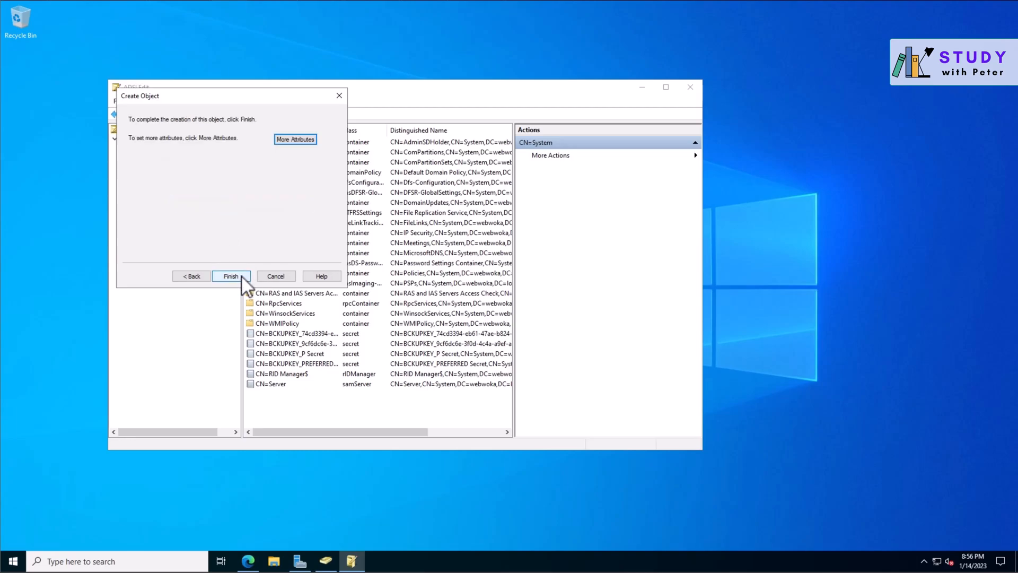
left_click(231, 276)
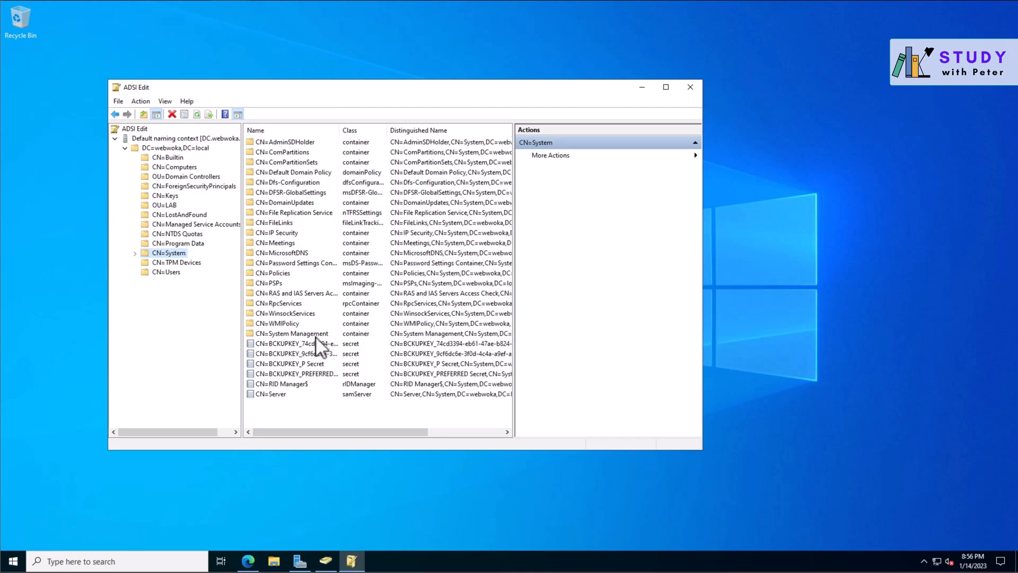
left_click(666, 87)
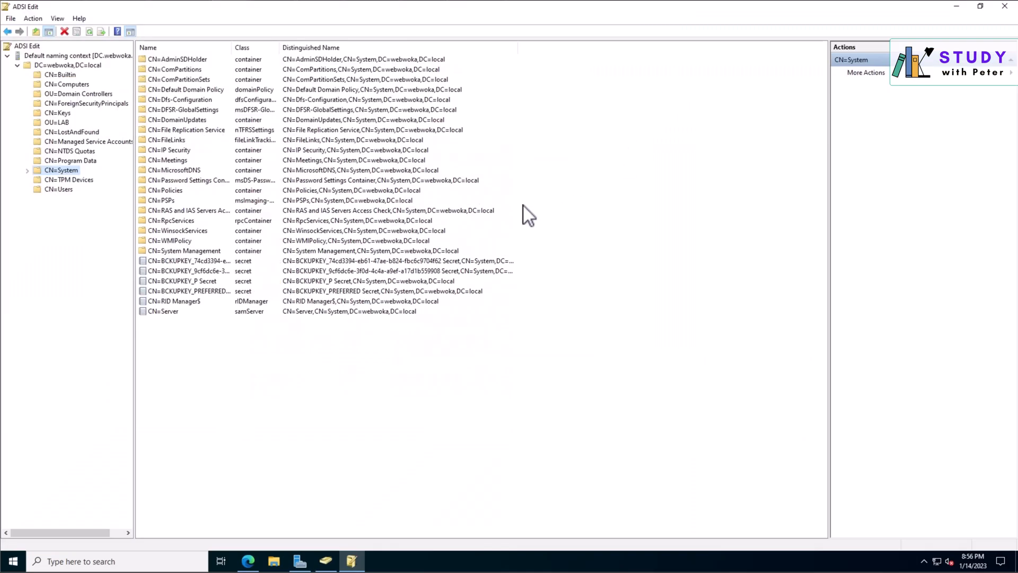
left_click(189, 252)
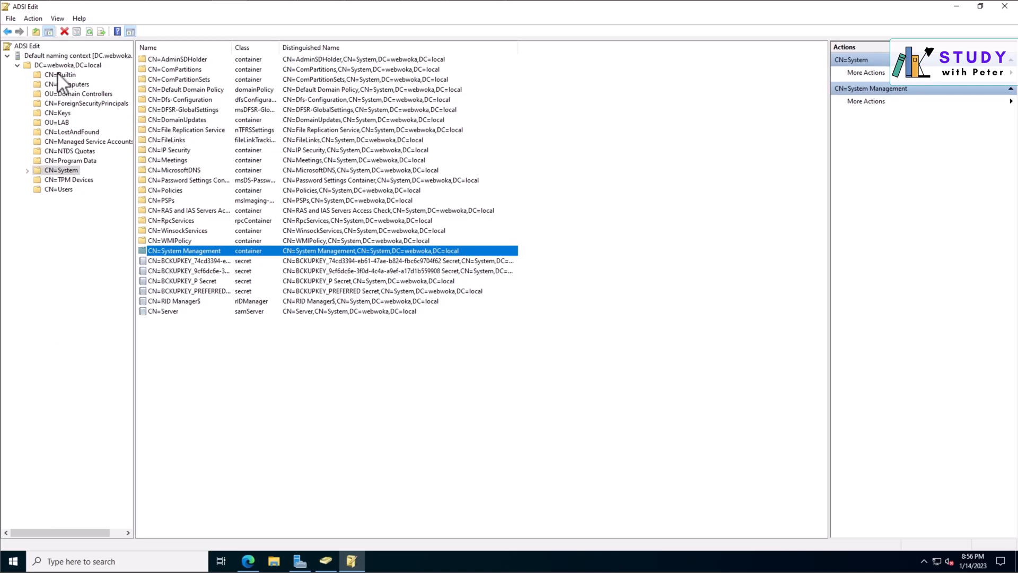
- Switch to Server Manager, open Active Directory Users and Computers maximized, and fit the Name and Type columns to their contents
left_click(300, 563)
left_click(942, 30)
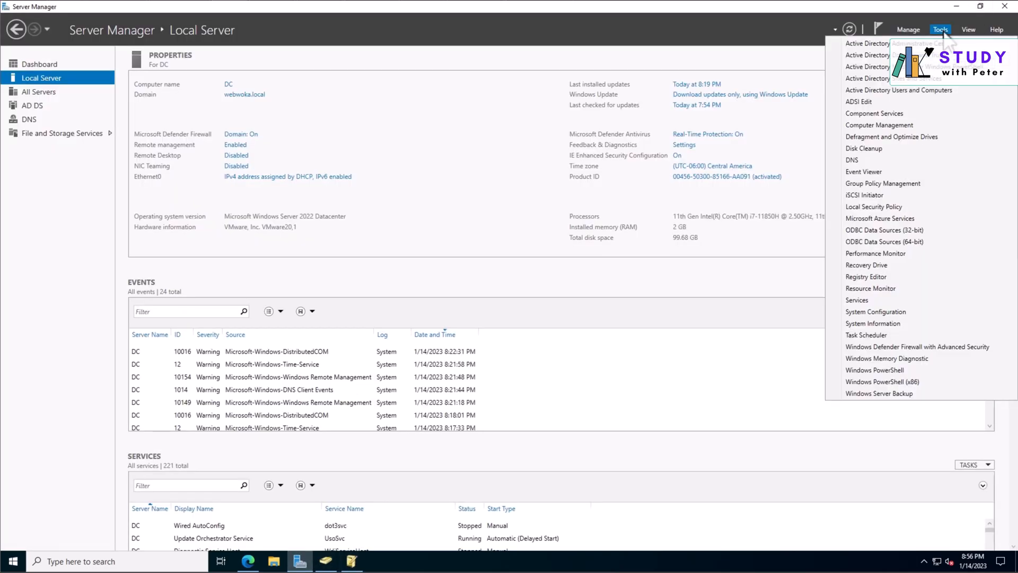
left_click(921, 90)
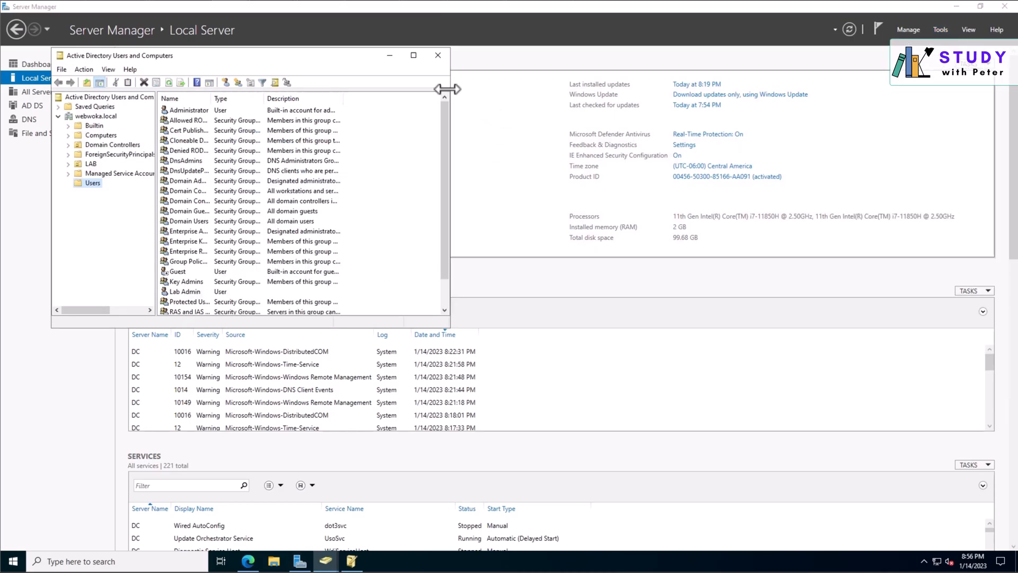
left_click(413, 56)
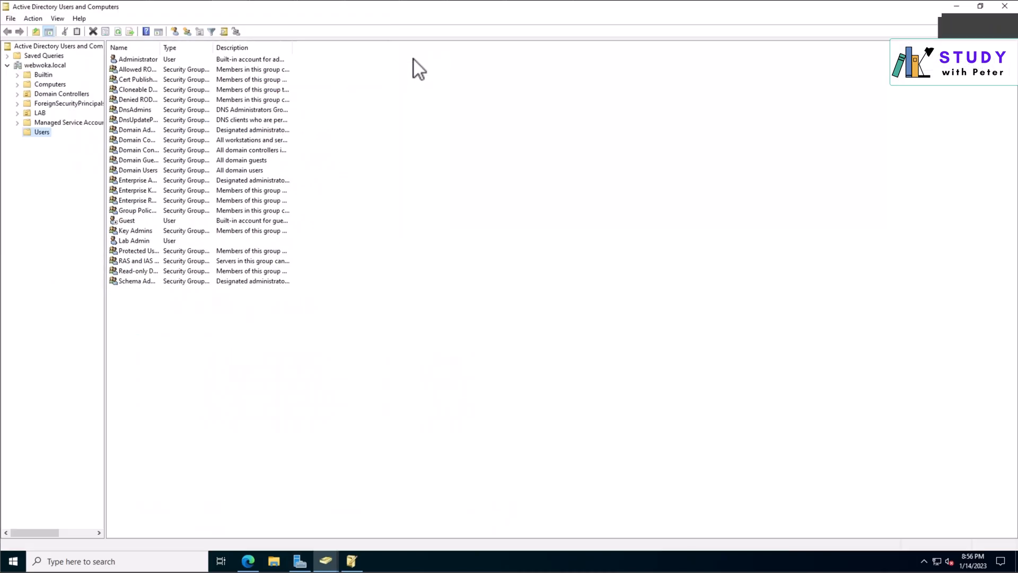
double_click(211, 46)
double_click(159, 47)
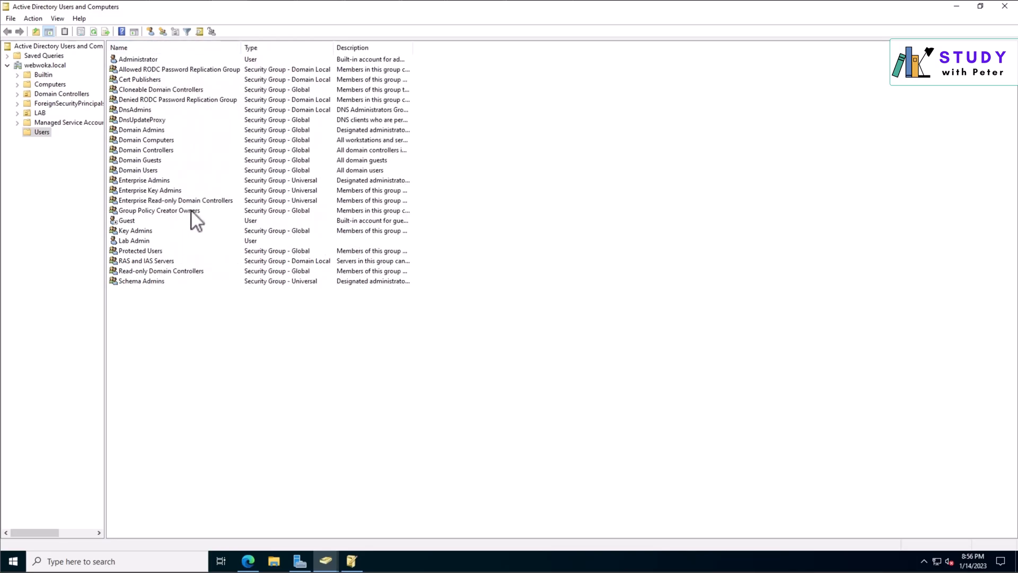
- Turn on Advanced Features and open the System container of webwoka.local
left_click(59, 19)
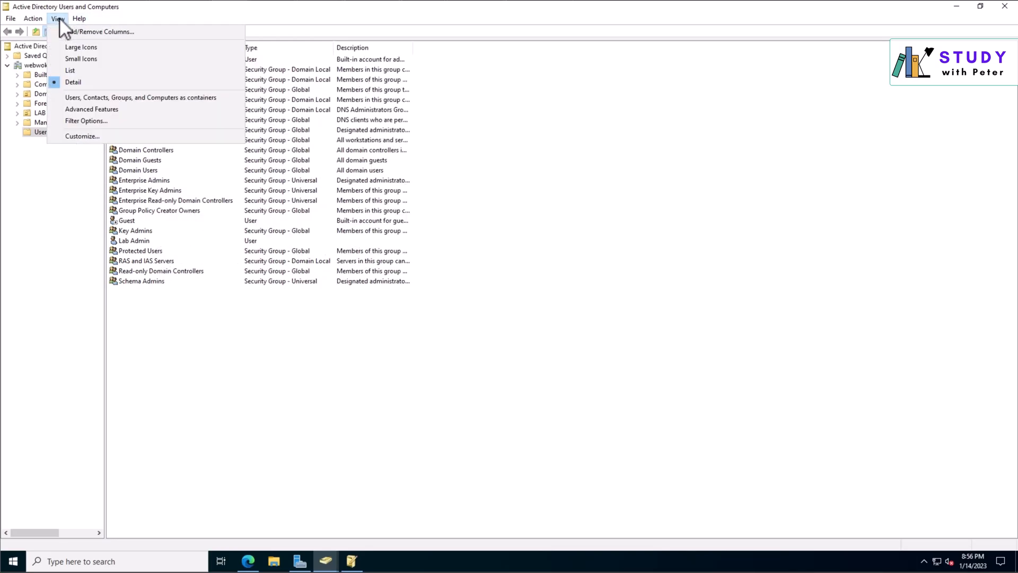
left_click(81, 109)
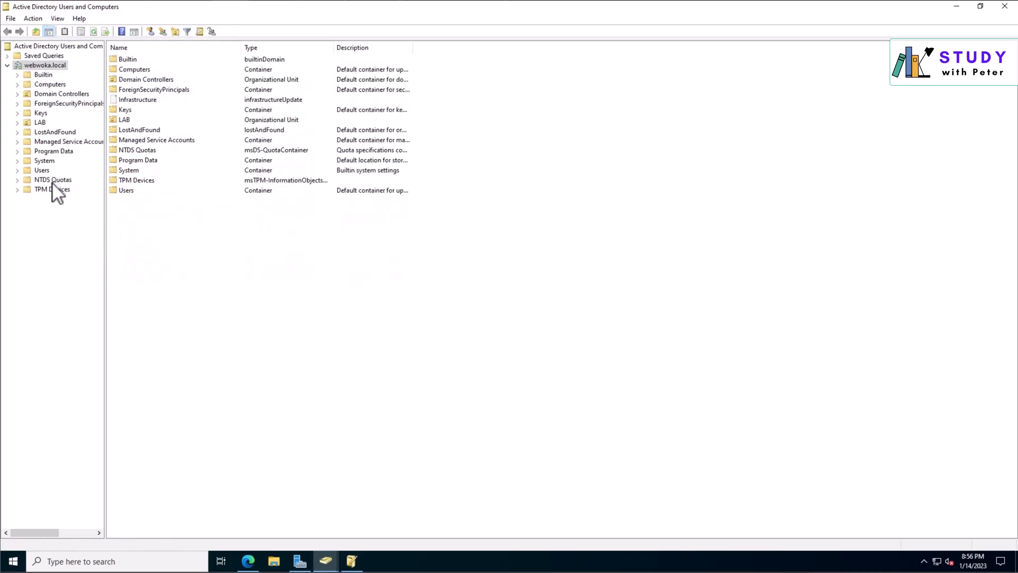
left_click(43, 161)
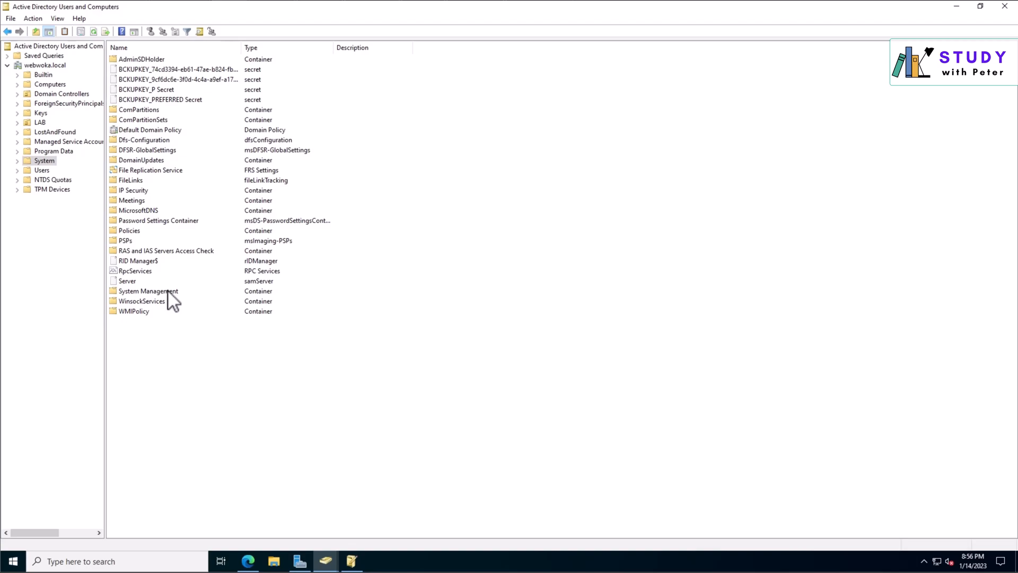
- Start delegating control of the System Management container and enter sccm as the object name to add
right_click(166, 291)
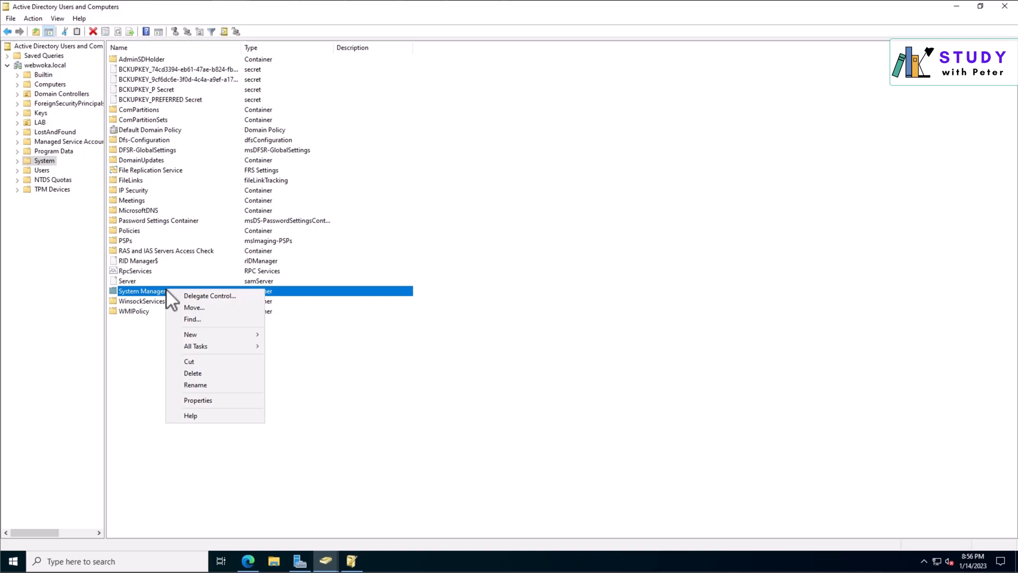
left_click(206, 297)
left_click_drag(185, 14, 349, 169)
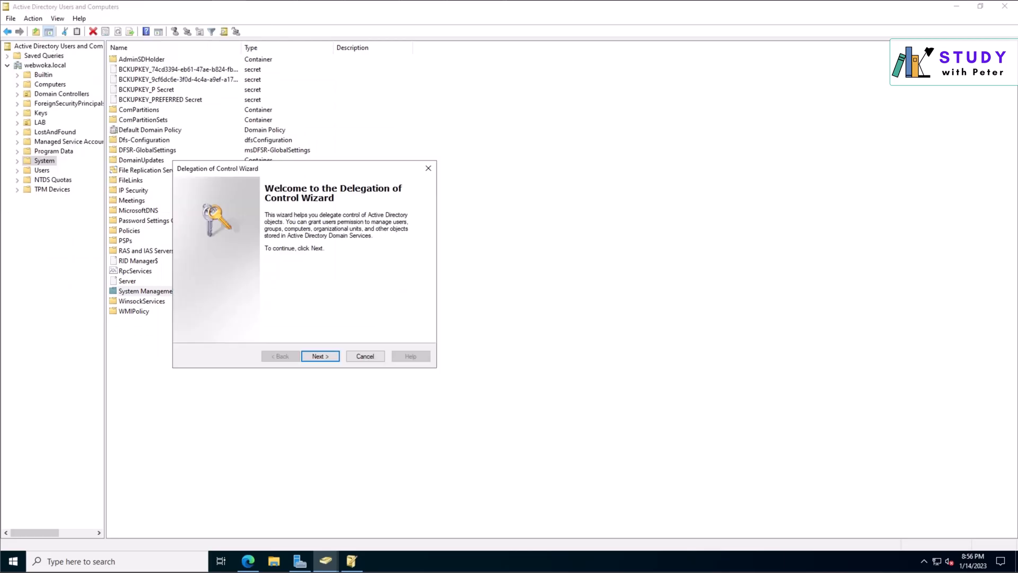
left_click(321, 354)
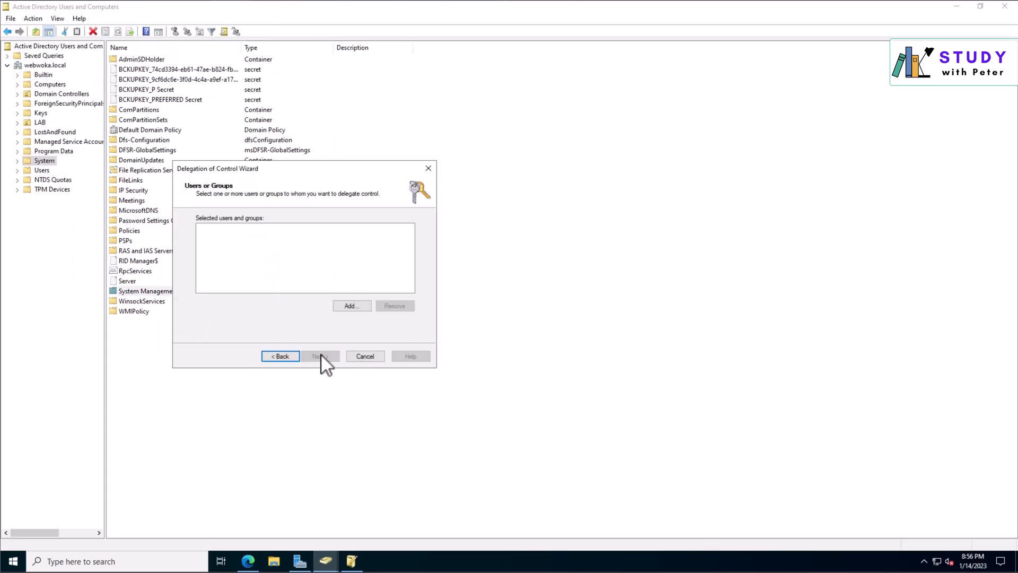
left_click(352, 306)
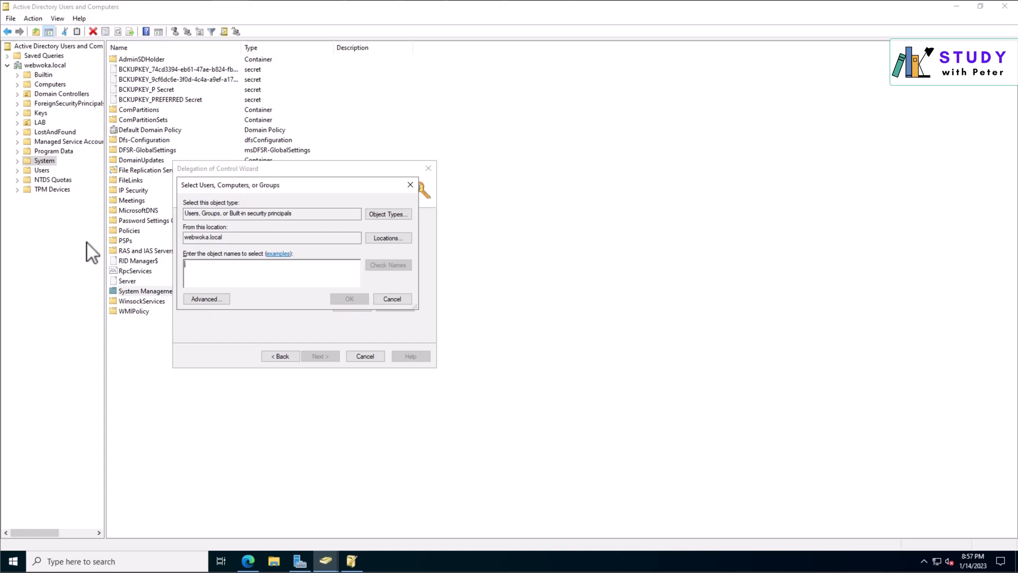
type("sccm")
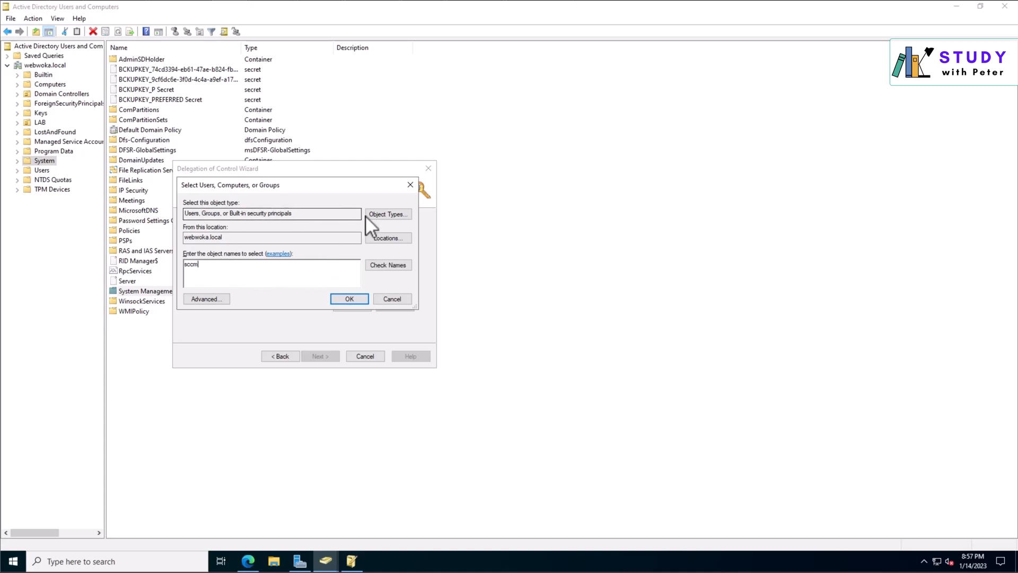
left_click_drag(301, 217, 180, 214)
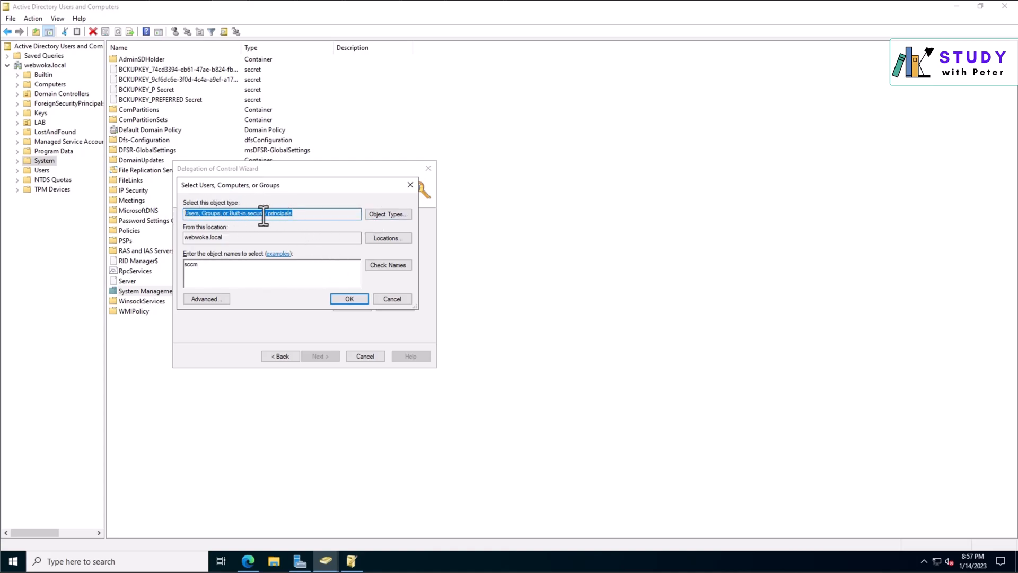
left_click(381, 215)
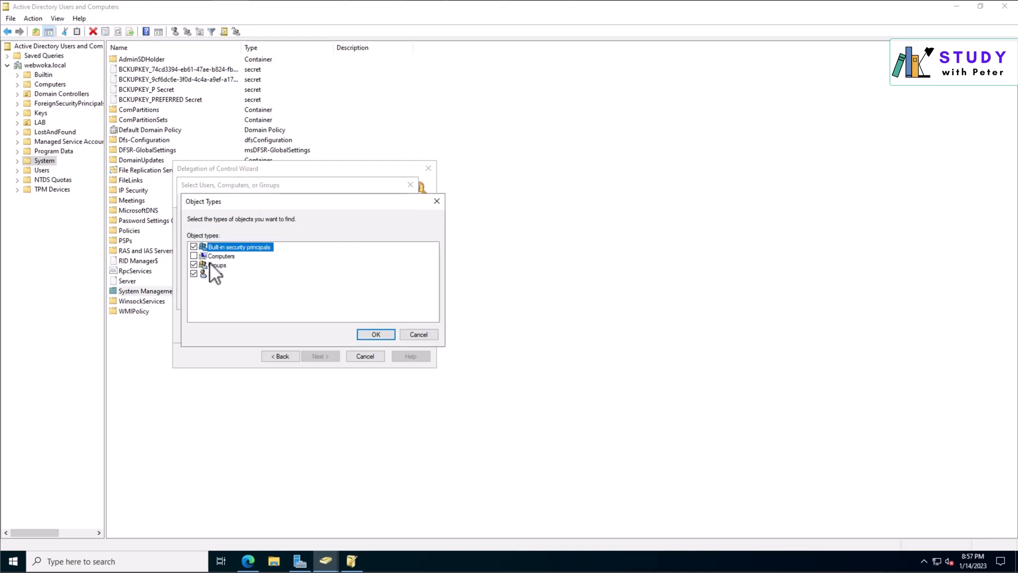
left_click(415, 335)
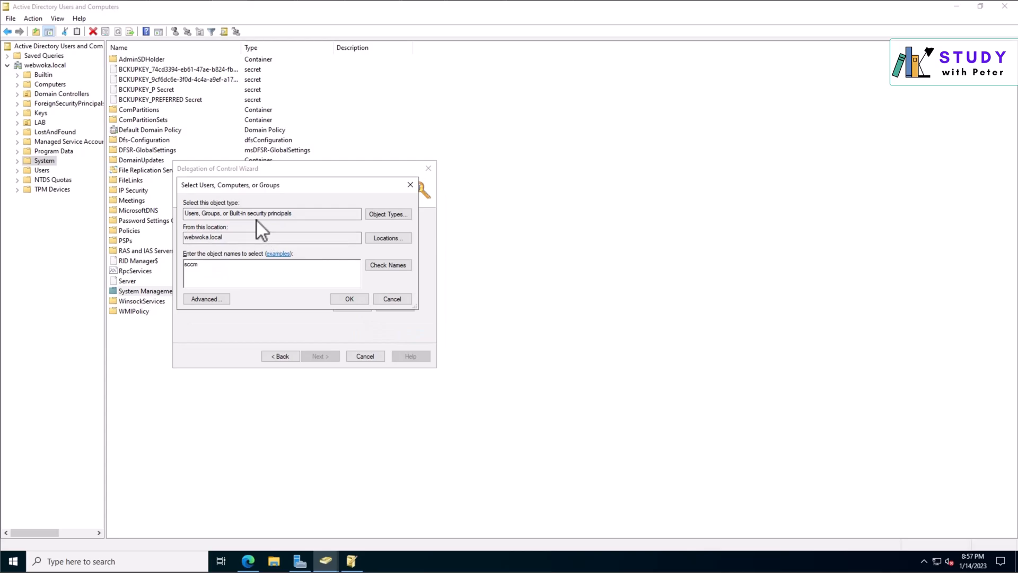
left_click(384, 266)
left_click_drag(253, 260, 276, 261)
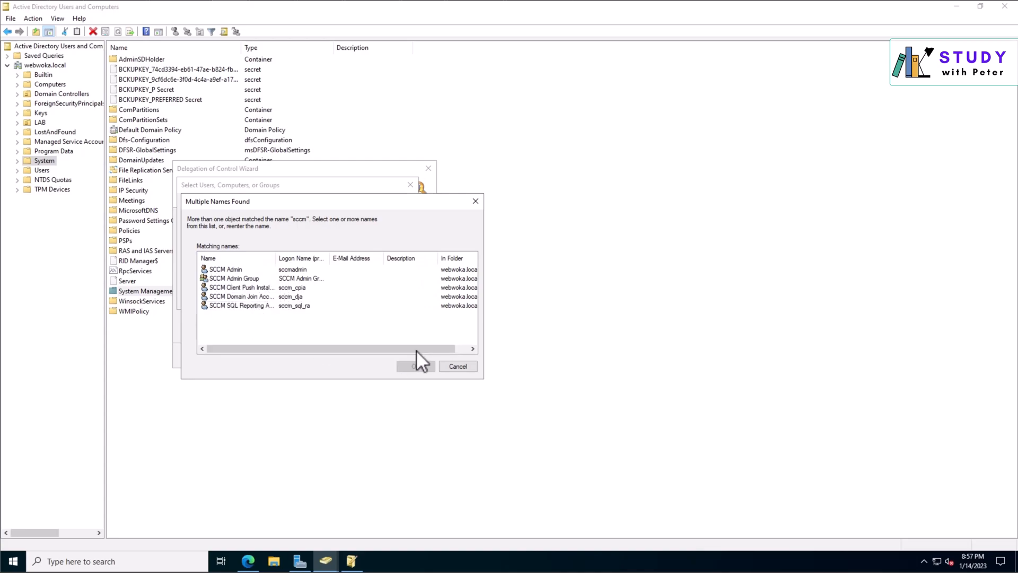
left_click(458, 365)
- Include Computers in the object types, resolve the name sccm and add the SCCM computer account to the delegation
left_click(399, 212)
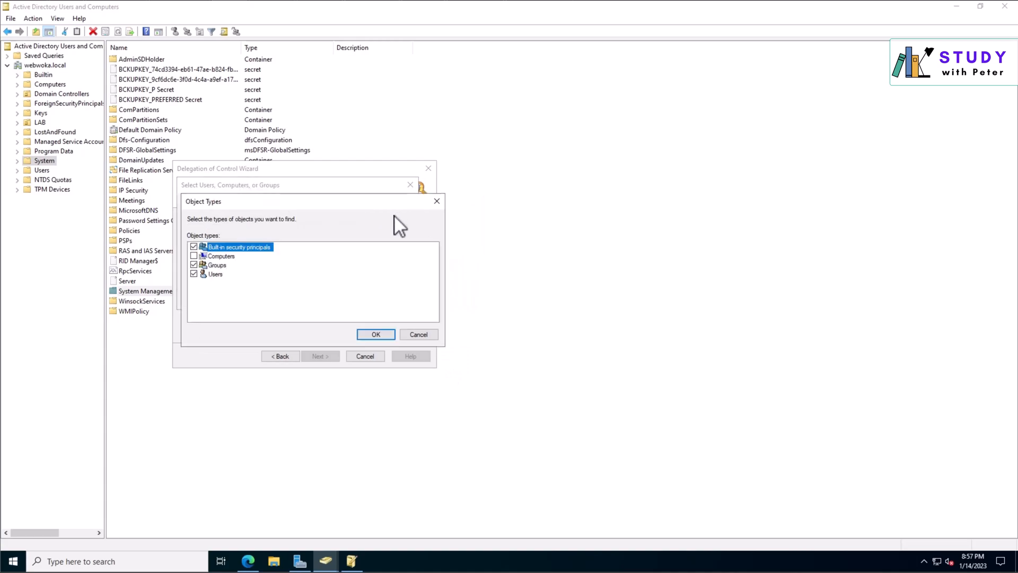
left_click(194, 256)
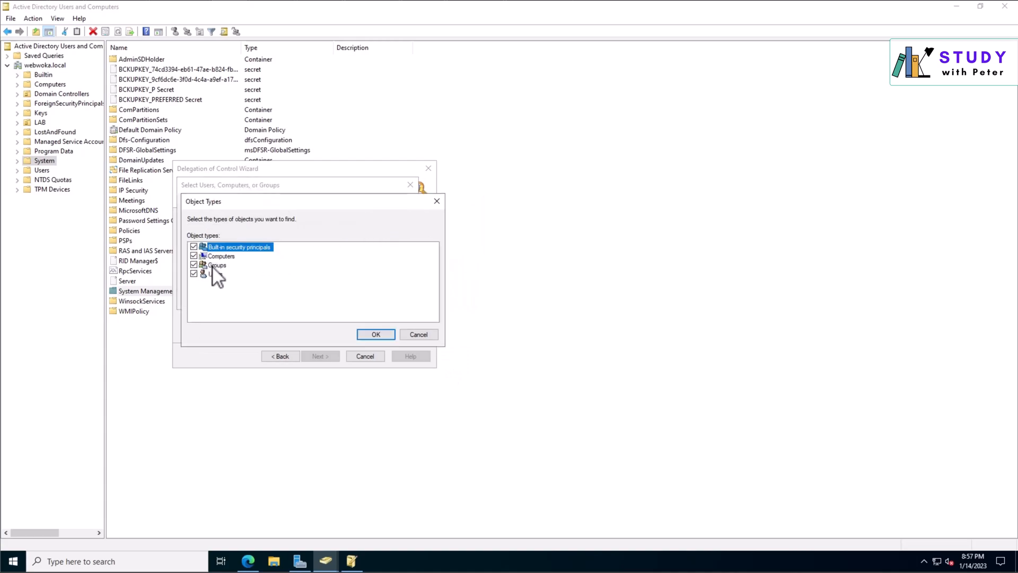
left_click(374, 334)
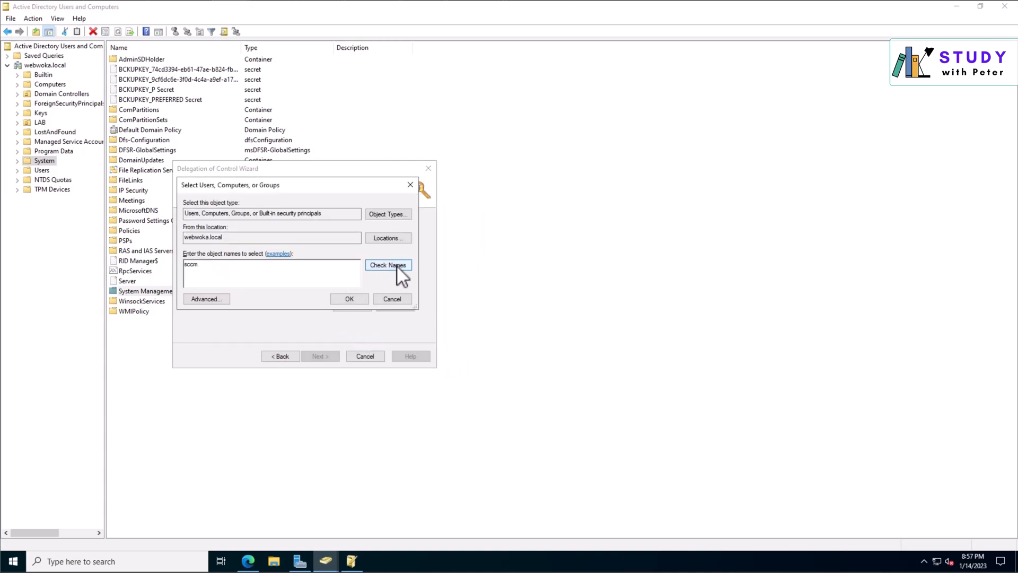
left_click(398, 265)
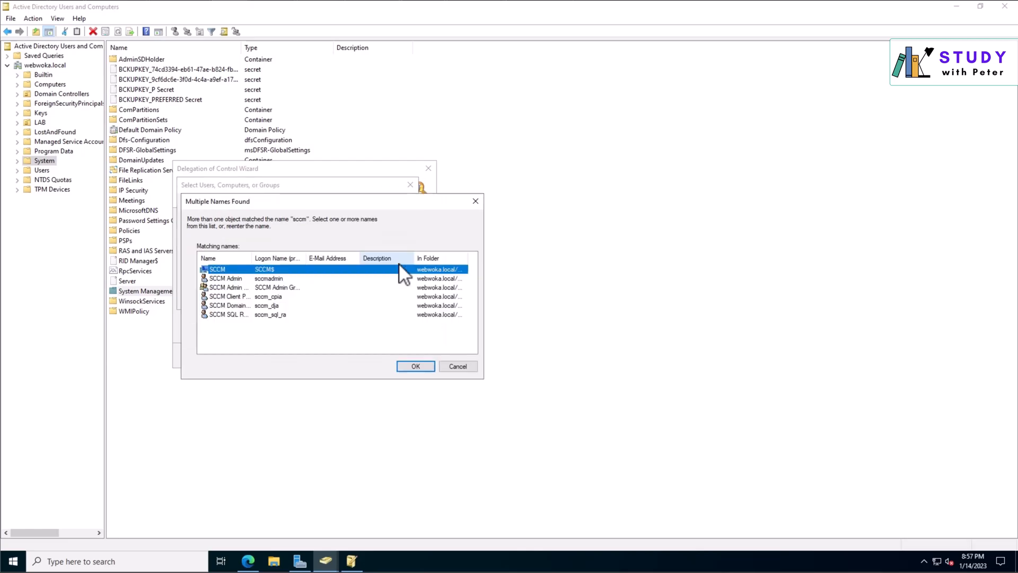
double_click(228, 270)
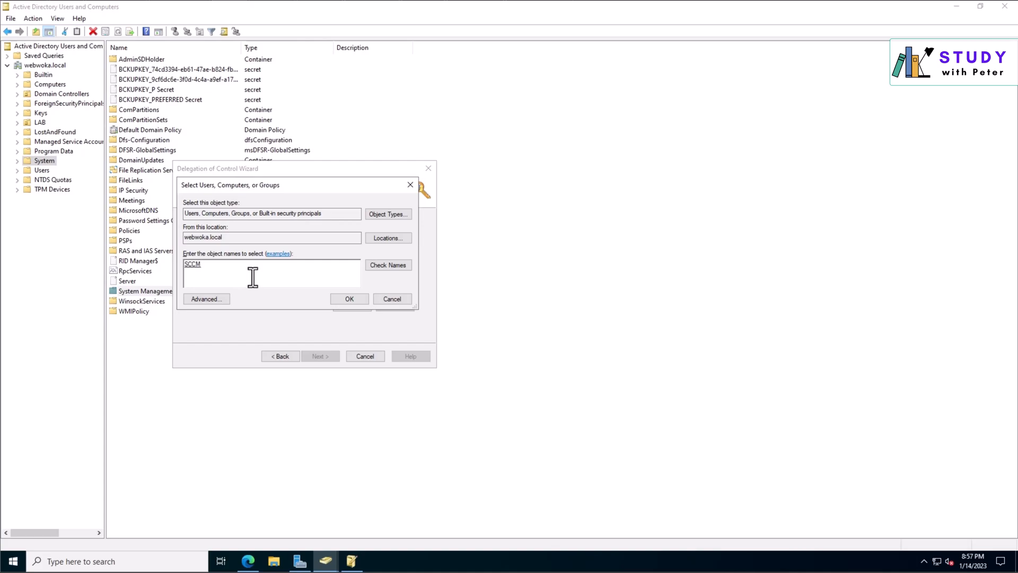
left_click(341, 298)
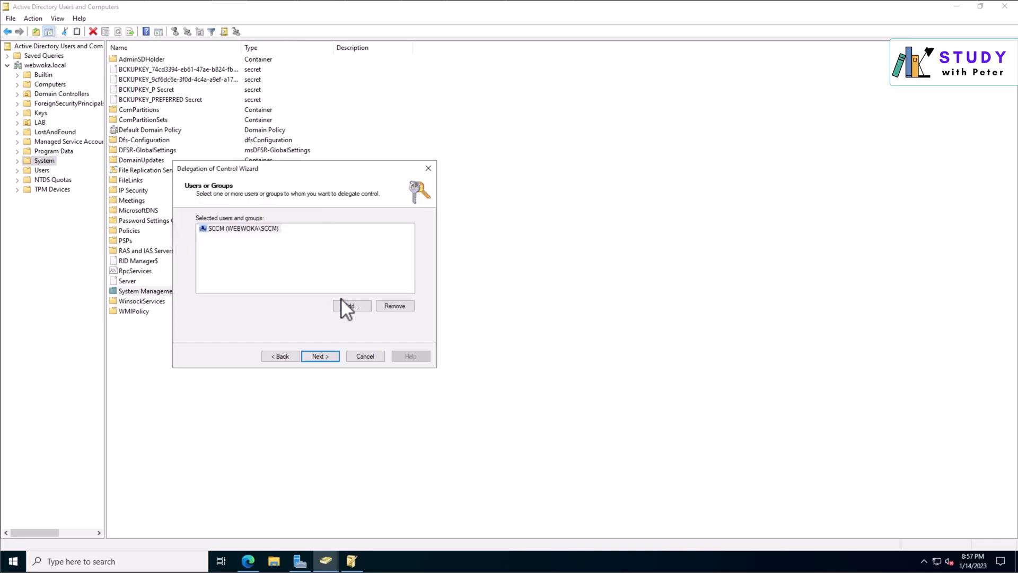
- Choose a custom task to delegate, scoped to this folder, existing objects in it and creation of new objects
left_click(320, 356)
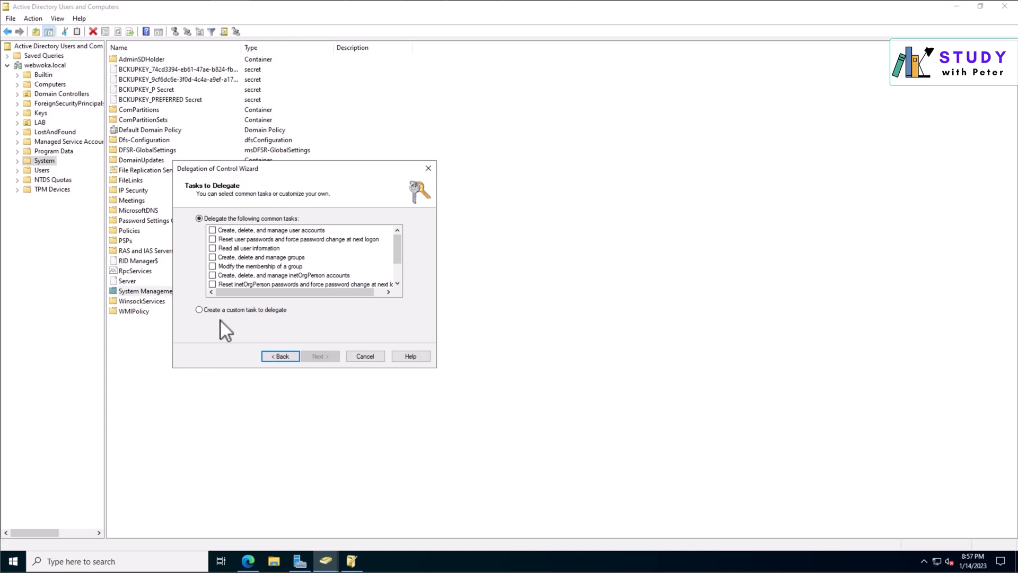
left_click(256, 311)
left_click(326, 357)
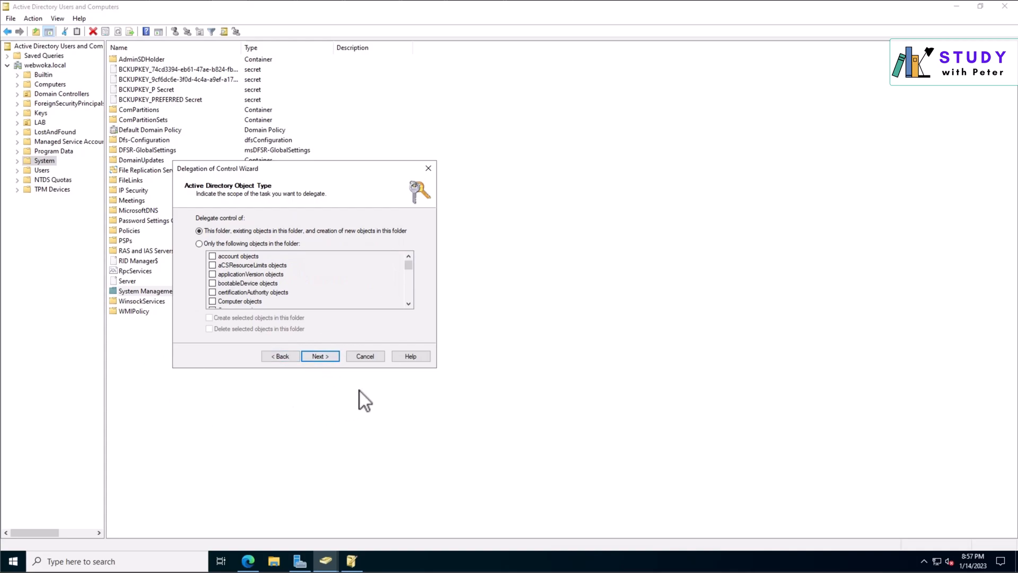
left_click(329, 360)
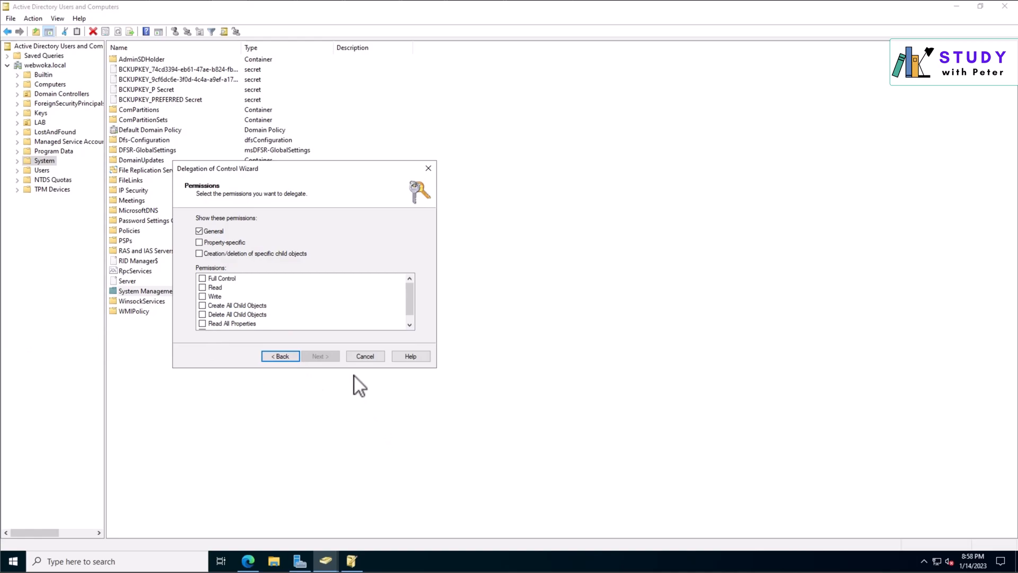
- Show property-specific and creation/deletion of specific child objects permissions as well, and grant Full Control
left_click(199, 242)
left_click(200, 253)
left_click(202, 278)
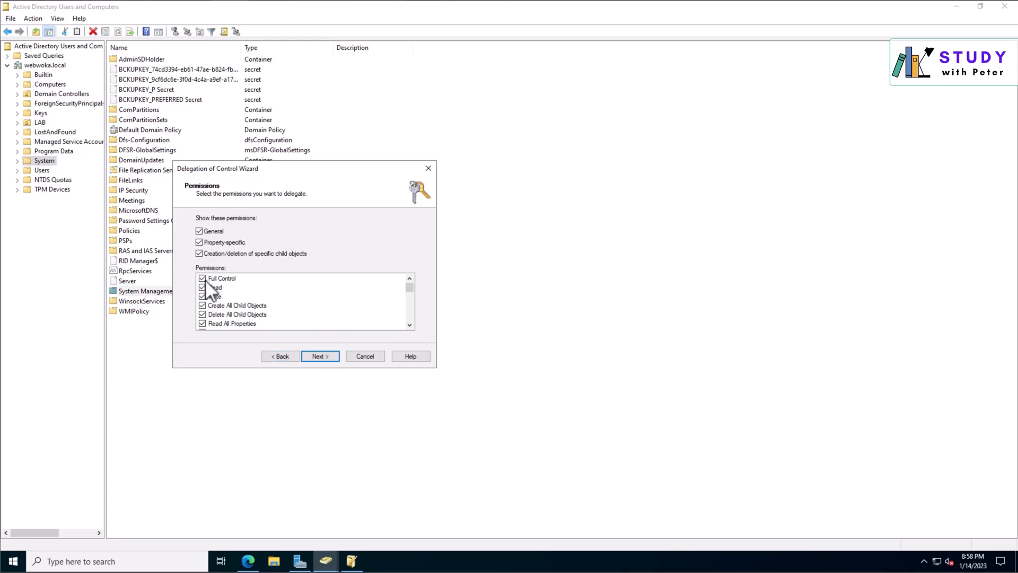
left_click(321, 357)
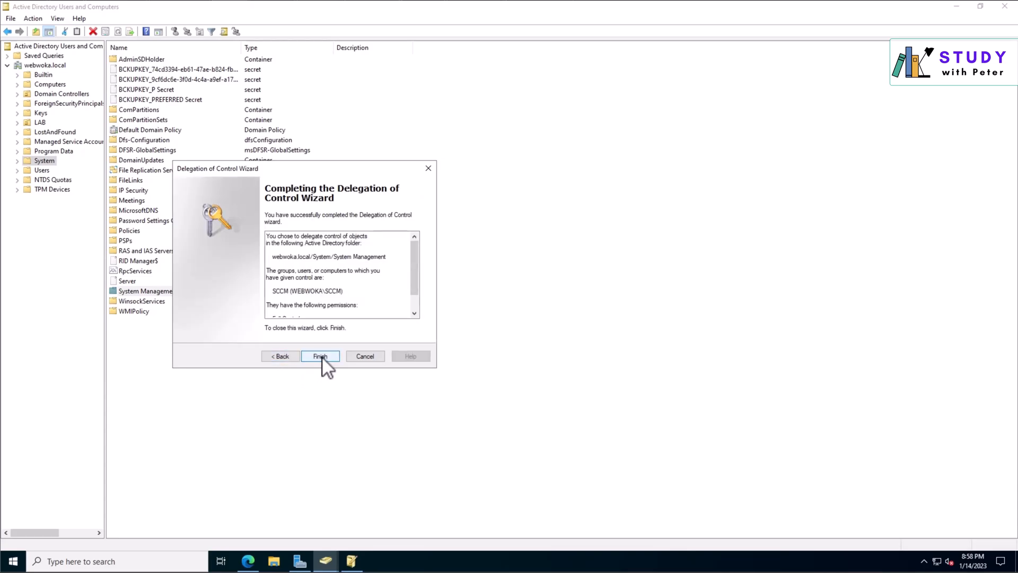
- Go back to review the granted permissions list, and complete the Delegation of Control Wizard
left_click(283, 357)
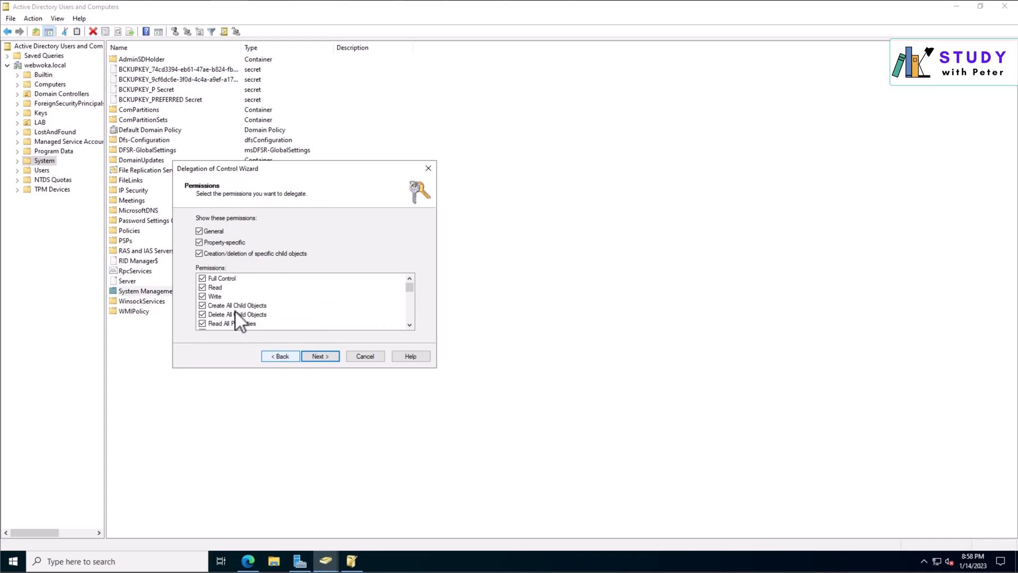
scroll(308, 305, "down", 15)
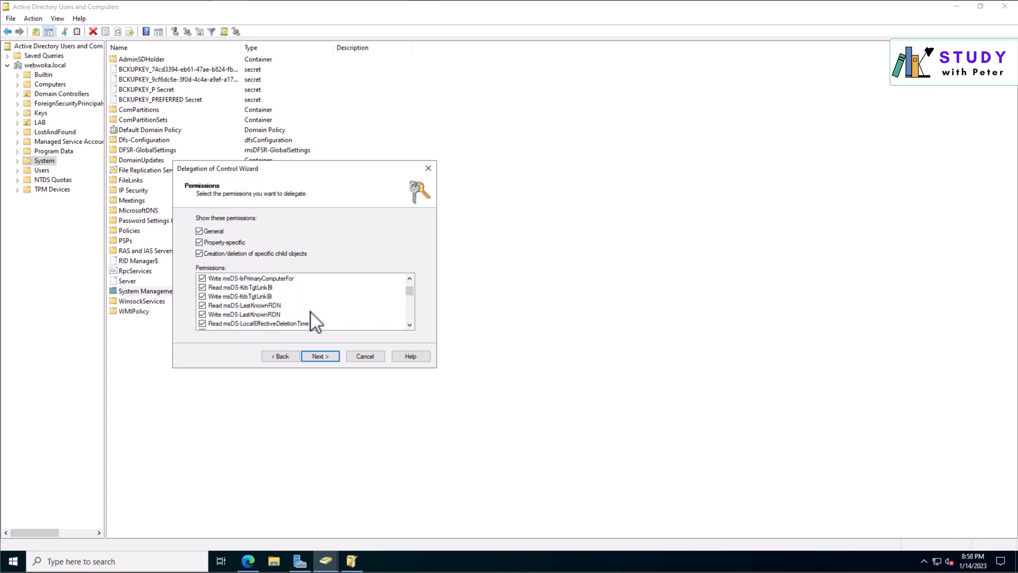
left_click(323, 358)
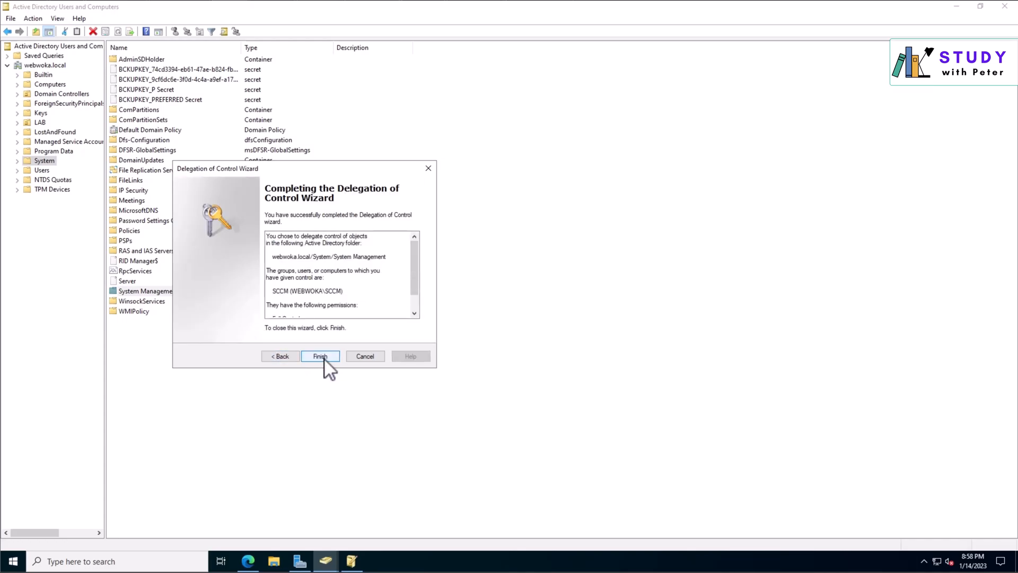
left_click(324, 357)
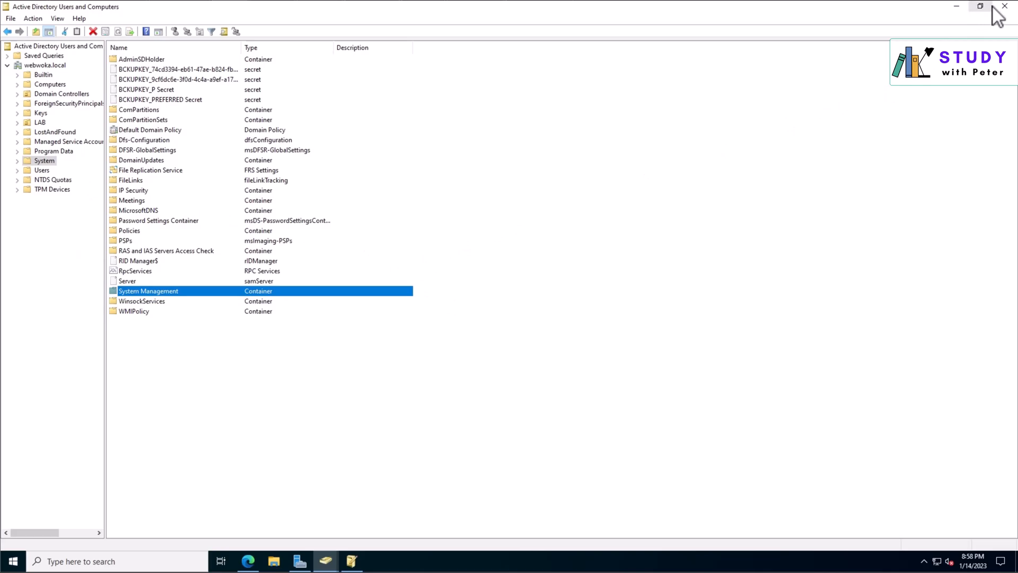
- Turn off Advanced Features and close Active Directory Users and Computers
left_click(54, 18)
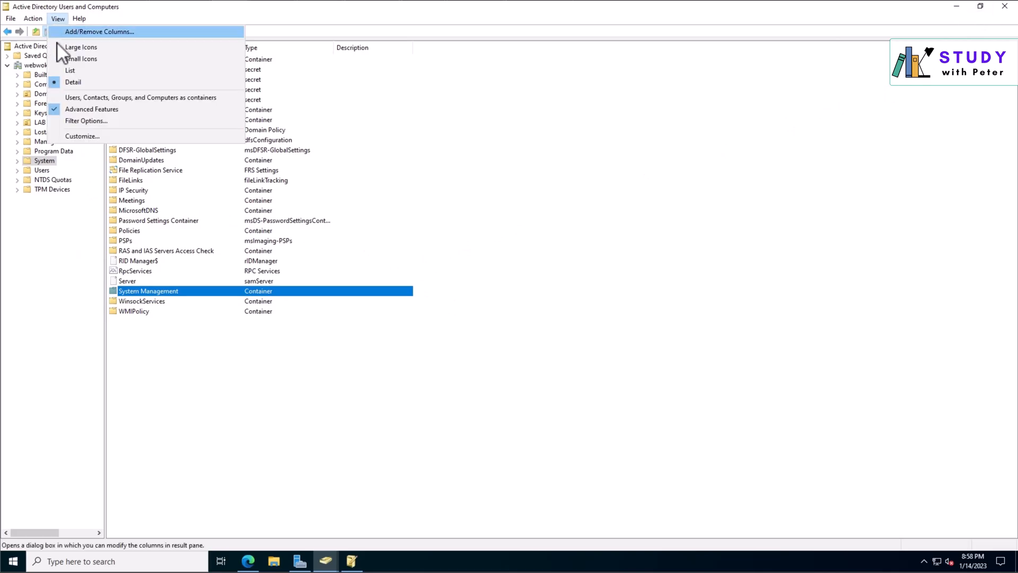
left_click(91, 109)
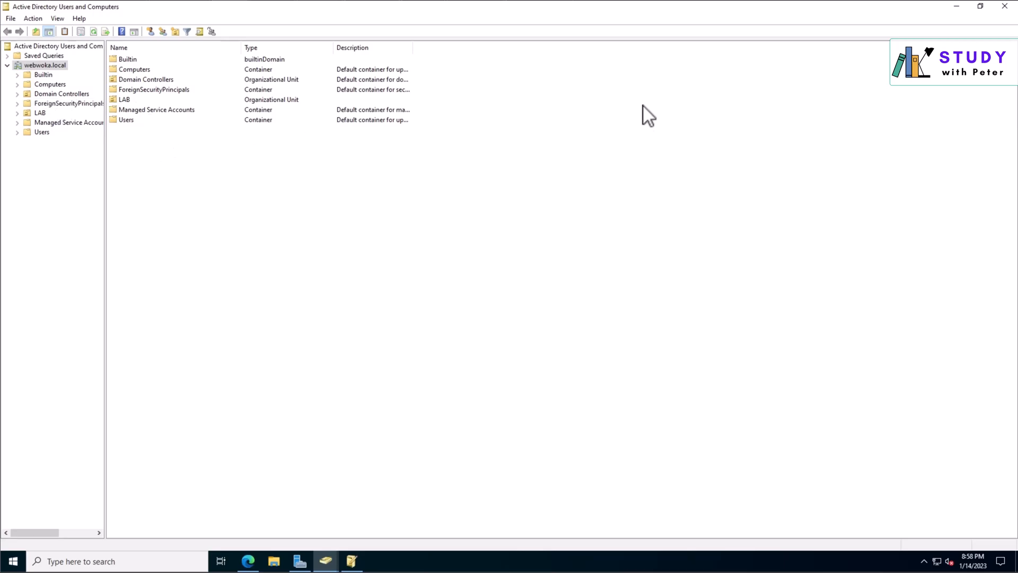
left_click(1004, 8)
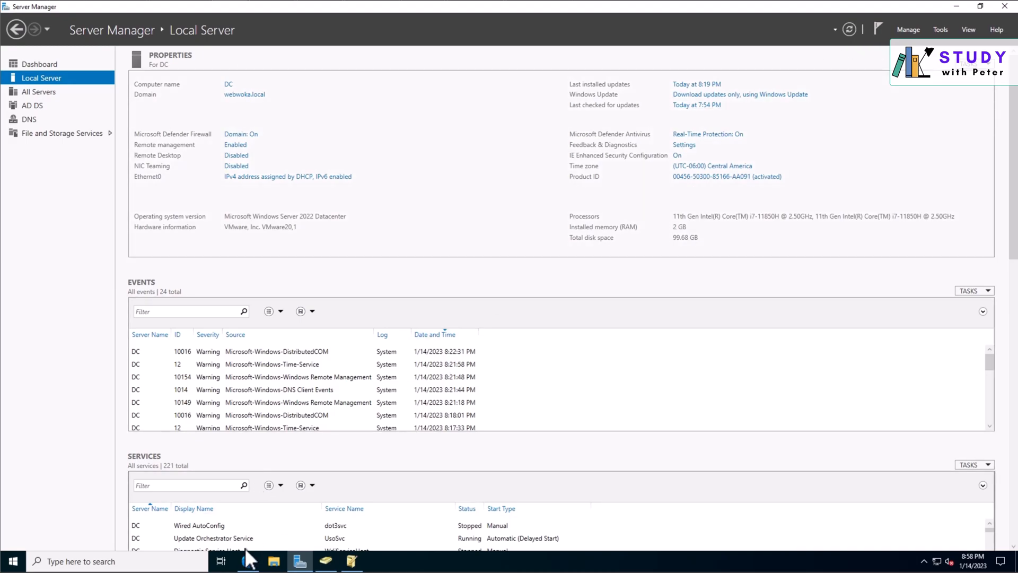
- Switch to Microsoft Edge and search the web for "download sccm 2203"
left_click(248, 561)
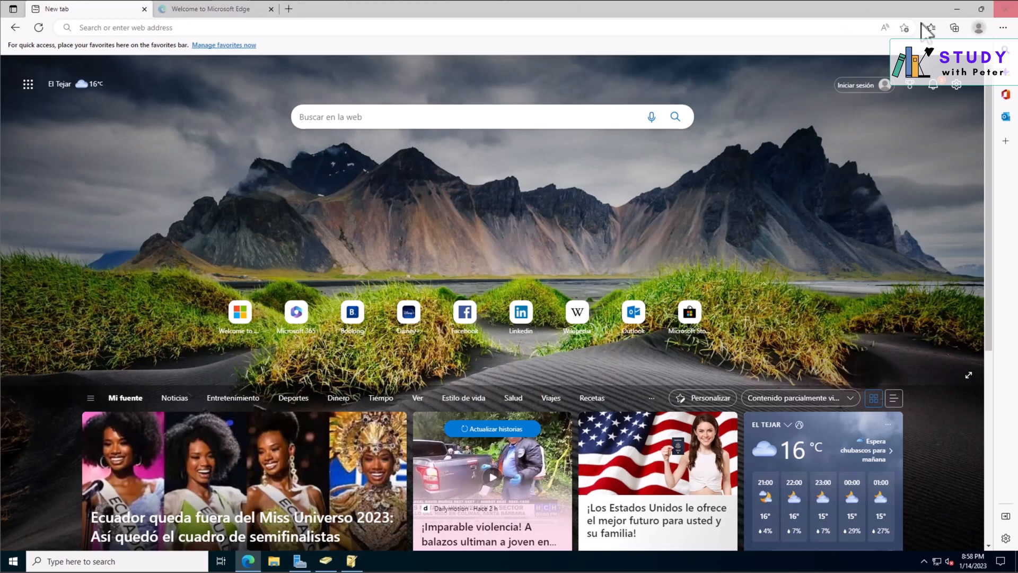
left_click(305, 25)
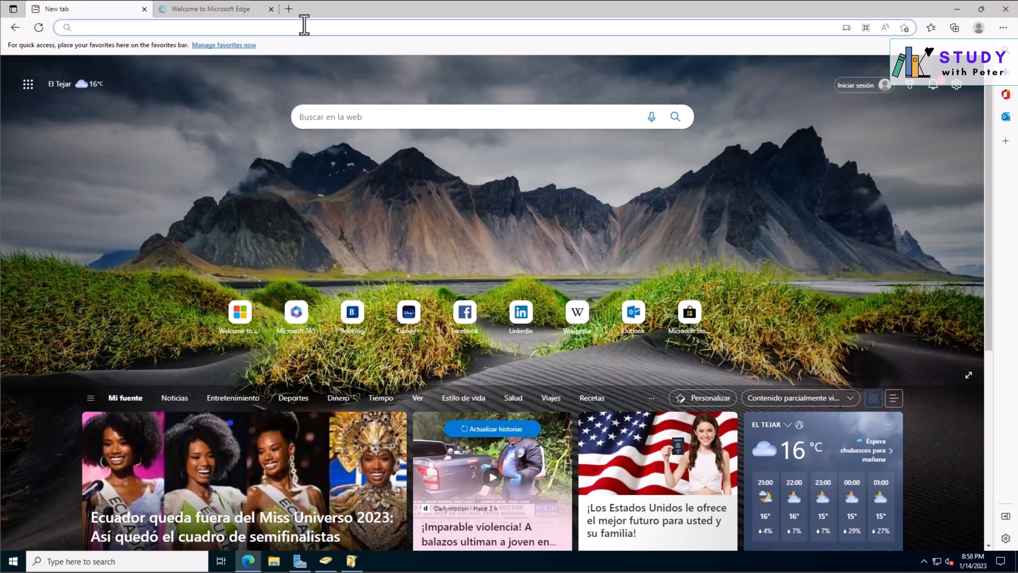
type("download sccm")
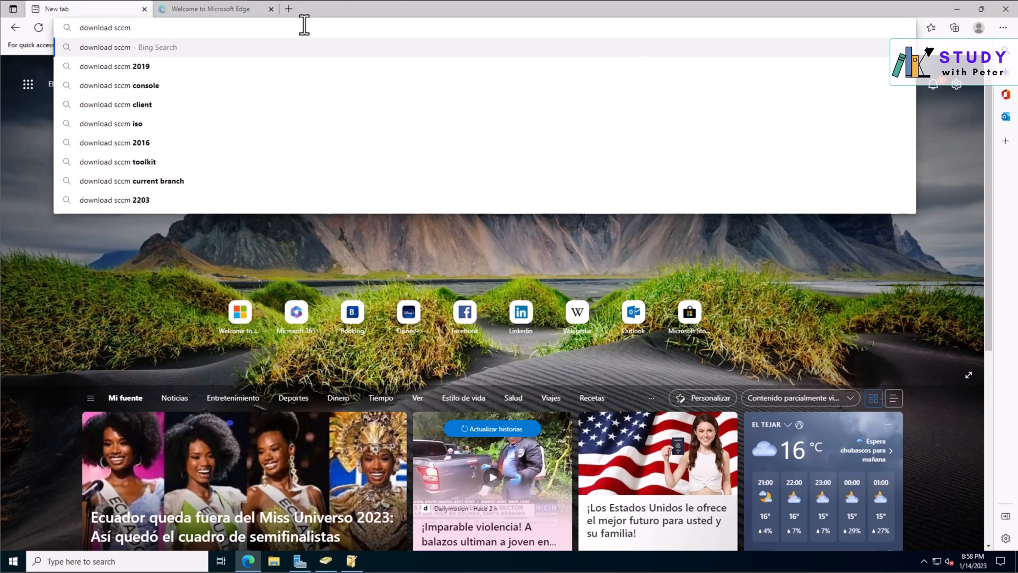
key("Down")
key("Down")
key("Down")
key("Down")
key("Down")
key("Down")
key("Down")
key("Down")
key("Return")
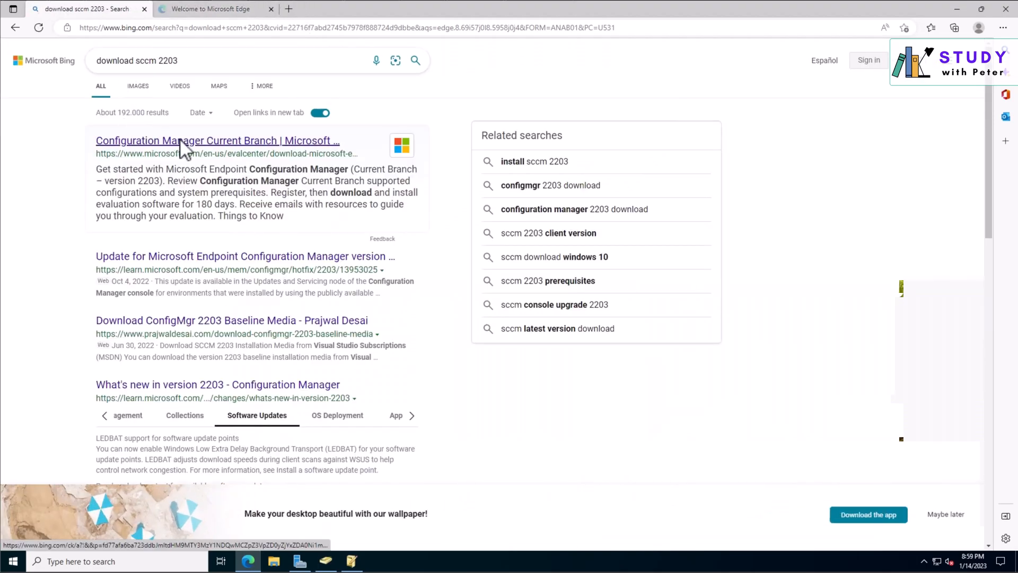
- Open Microsoft's Configuration Manager Current Branch evaluation page, close the Edge welcome tab and download the version 2203 EXE
left_click(183, 152)
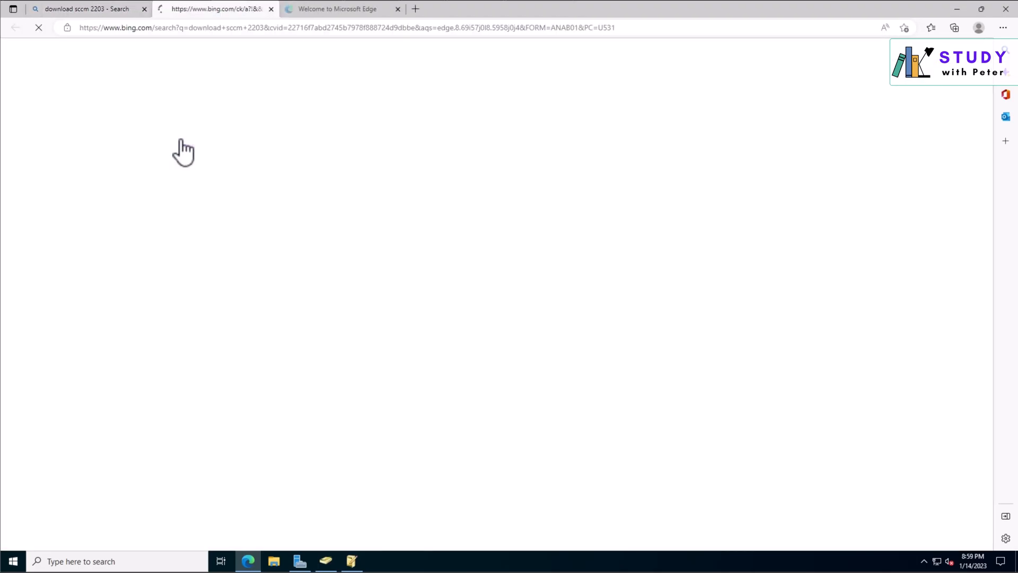
left_click(365, 12)
left_click(398, 9)
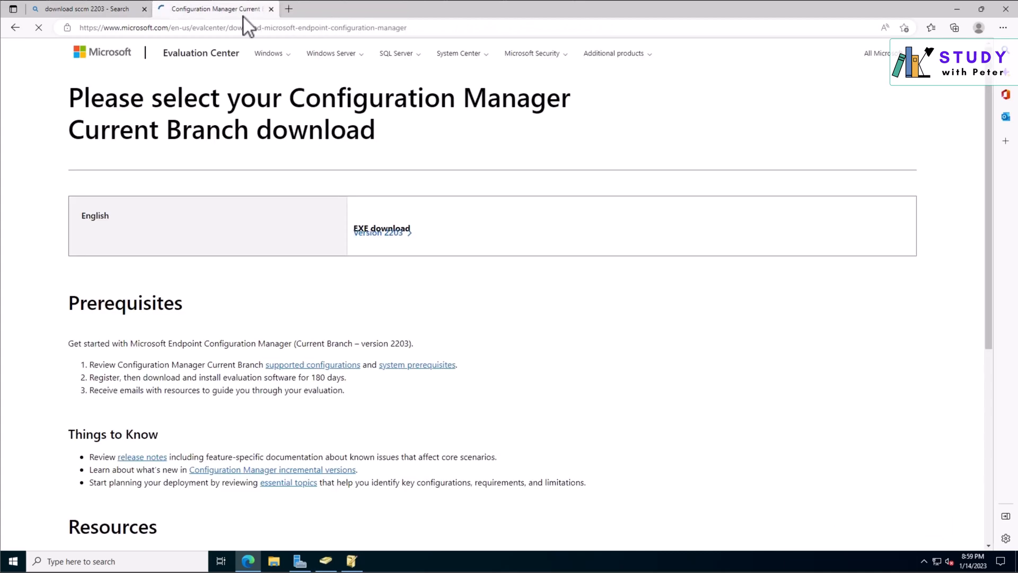
left_click(381, 233)
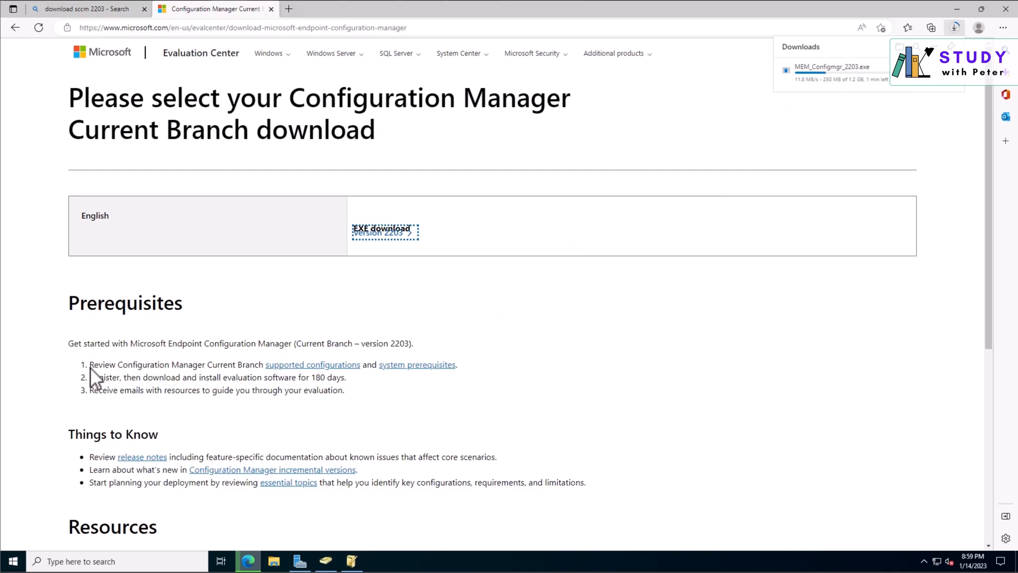
left_click_drag(88, 365, 207, 365)
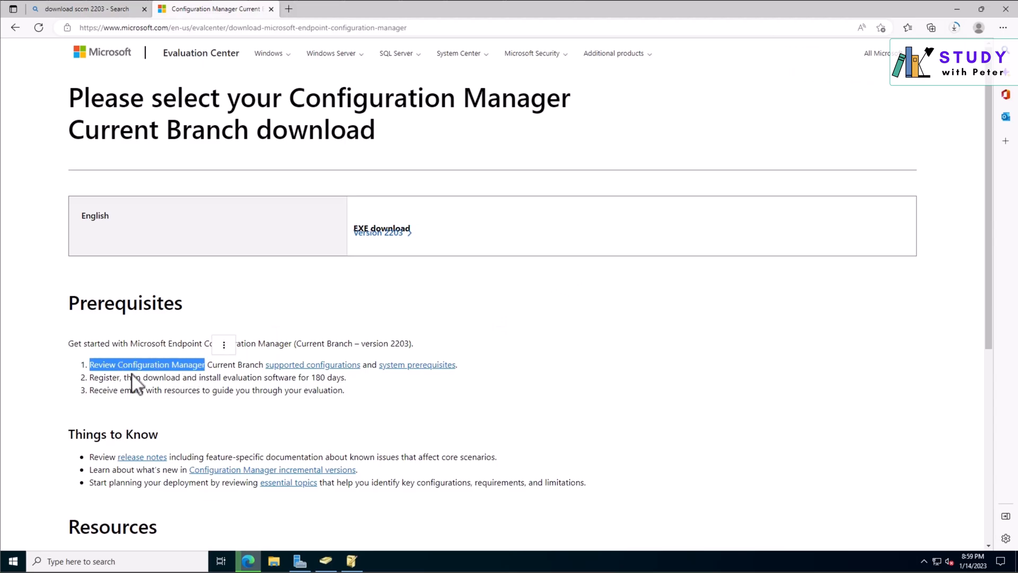
- Read the three listed prerequisites for evaluating Configuration Manager Current Branch on the download page
left_click_drag(89, 377, 136, 378)
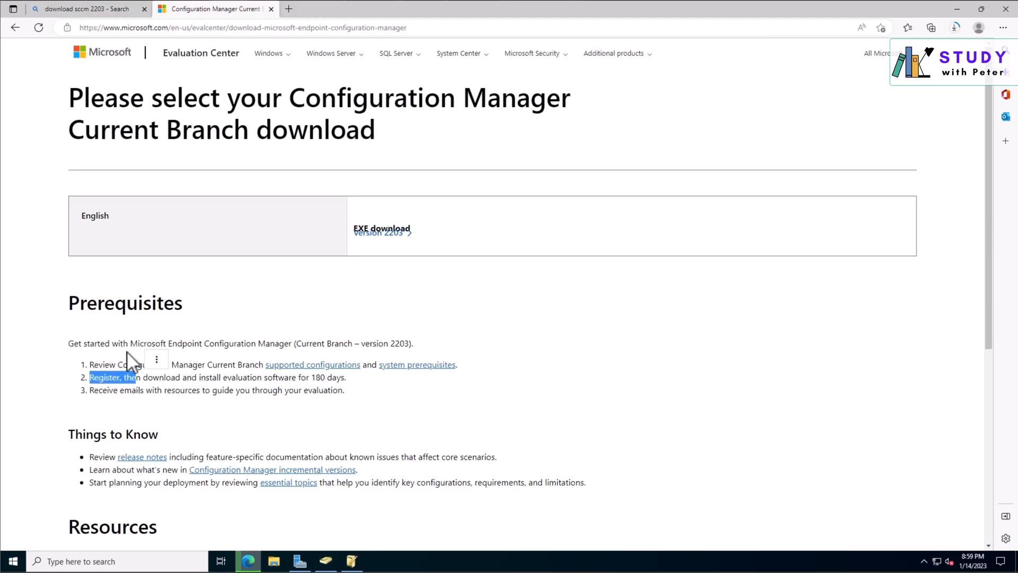
left_click_drag(352, 377, 138, 379)
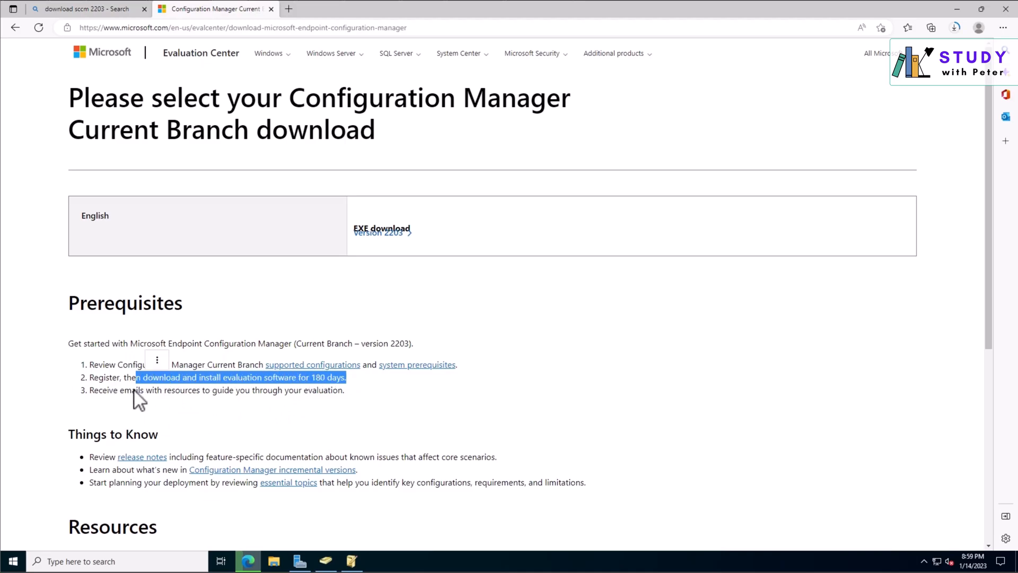
left_click_drag(95, 395, 185, 396)
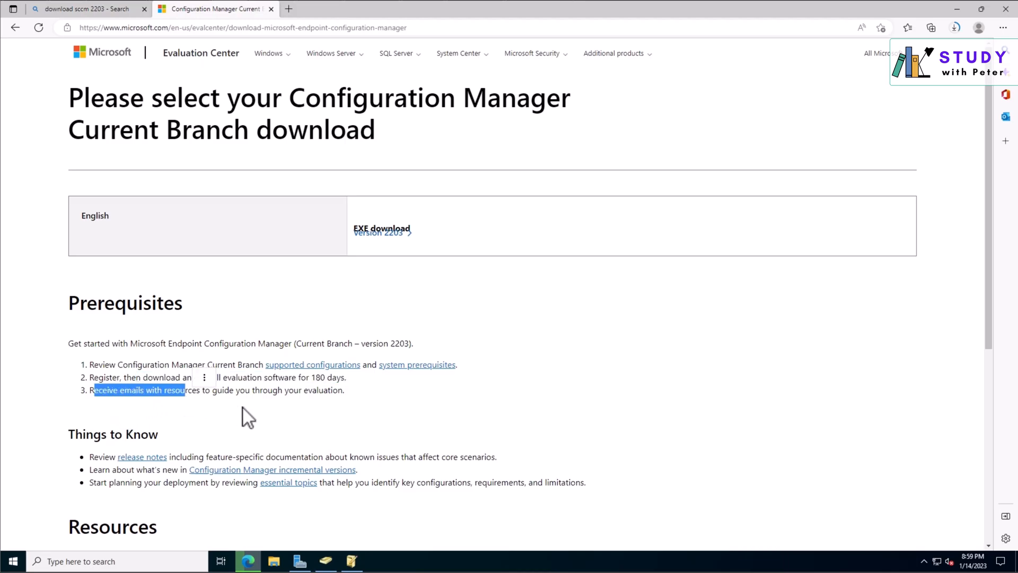
- Open the Microsoft Tech Community and Configuration Manager technical documentation resource links in new tabs, and switch to the documentation tab
scroll(243, 409, "down", 4)
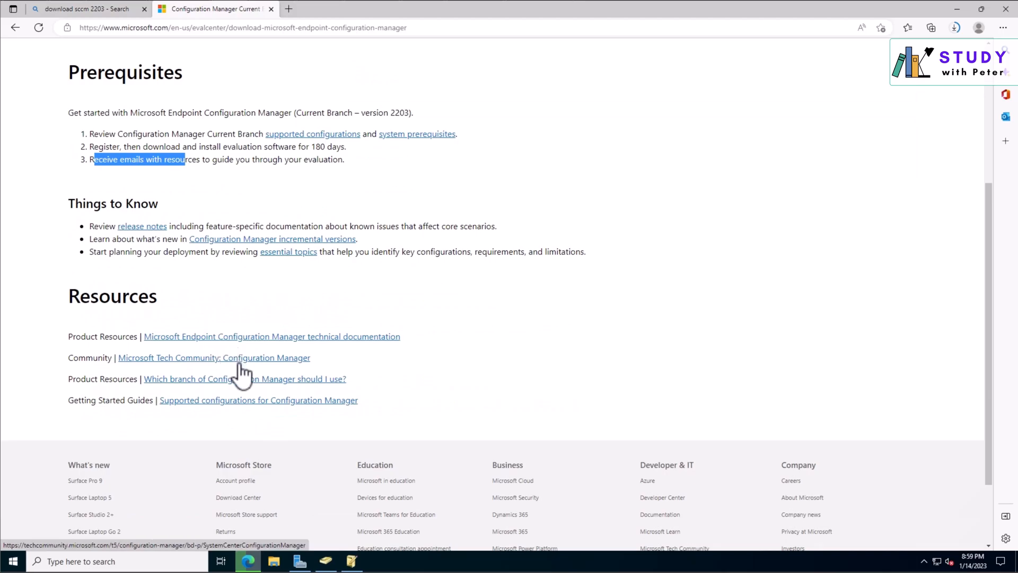
right_click(179, 366)
left_click(201, 370)
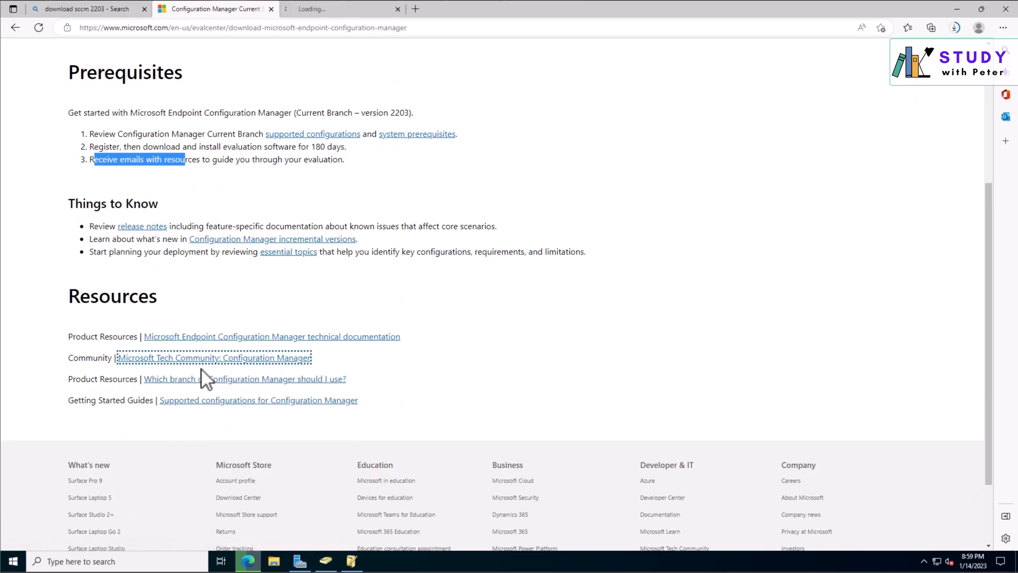
right_click(255, 339)
left_click(267, 347)
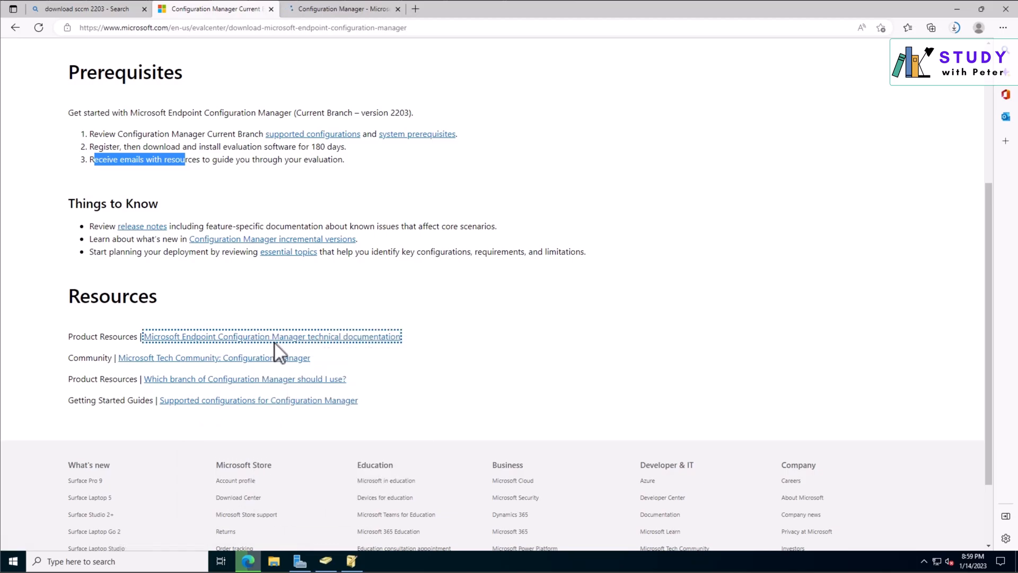
left_click(310, 13)
left_click(417, 9)
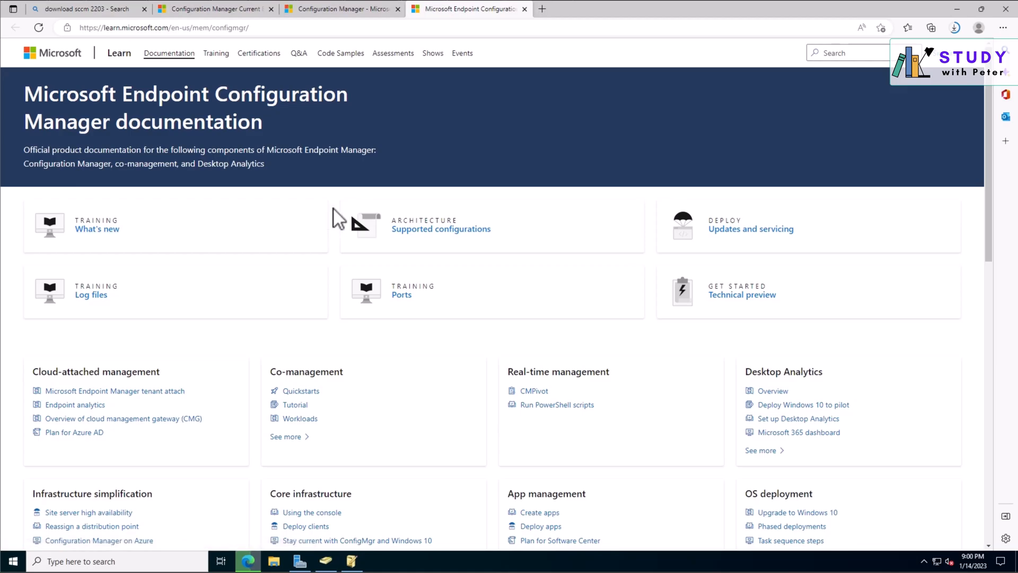
- Look through the Configuration Manager documentation topics, from training and co-management to software updates, device compliance and community support
scroll(371, 247, "down", 4)
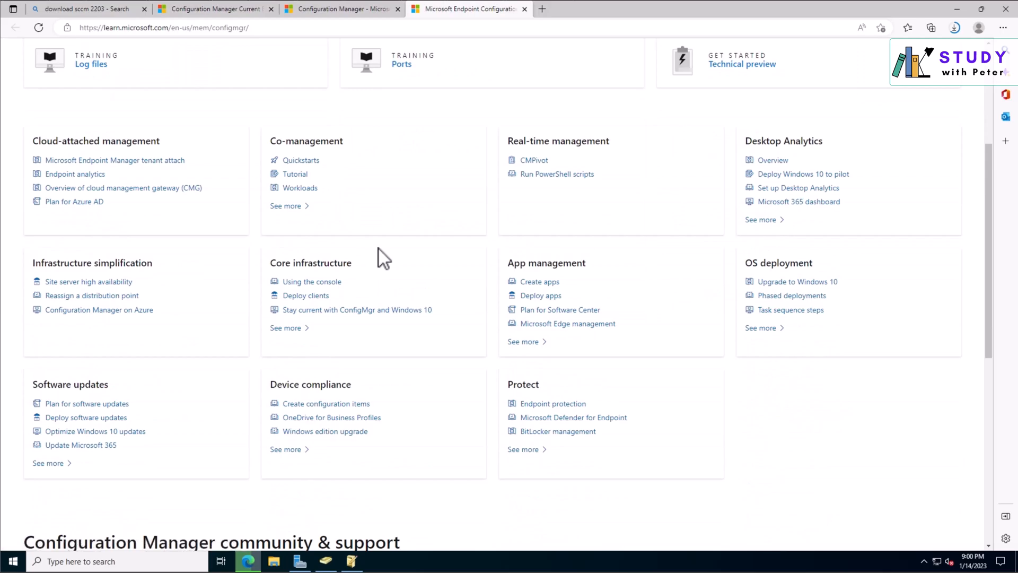
scroll(377, 248, "up", 3)
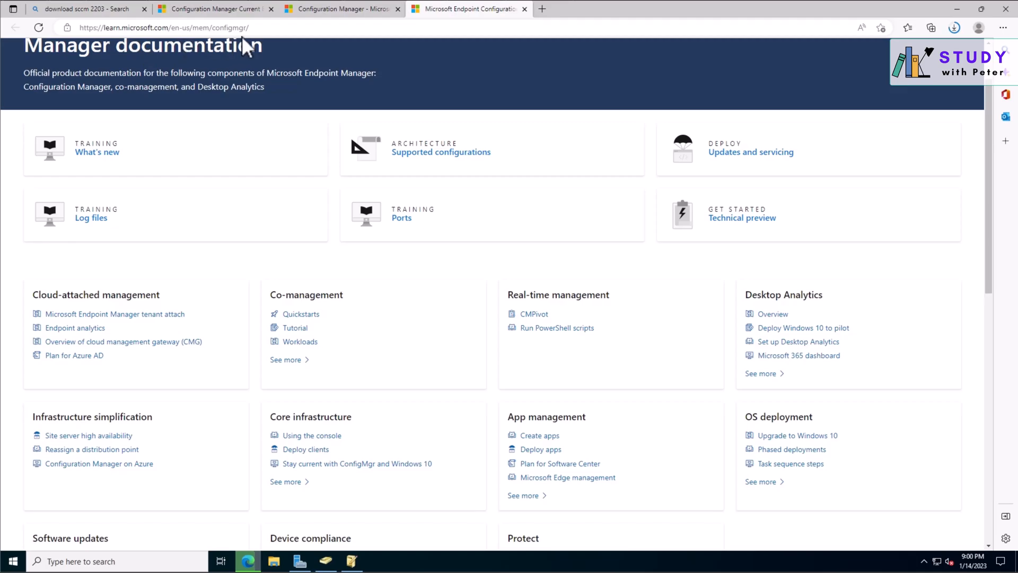
scroll(514, 310, "down", 1)
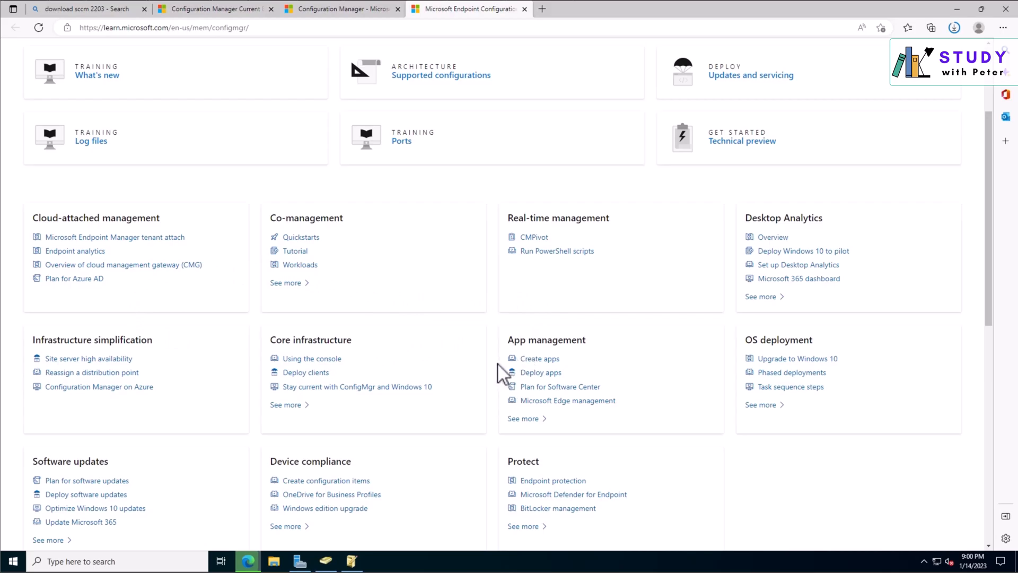
scroll(254, 447, "down", 1)
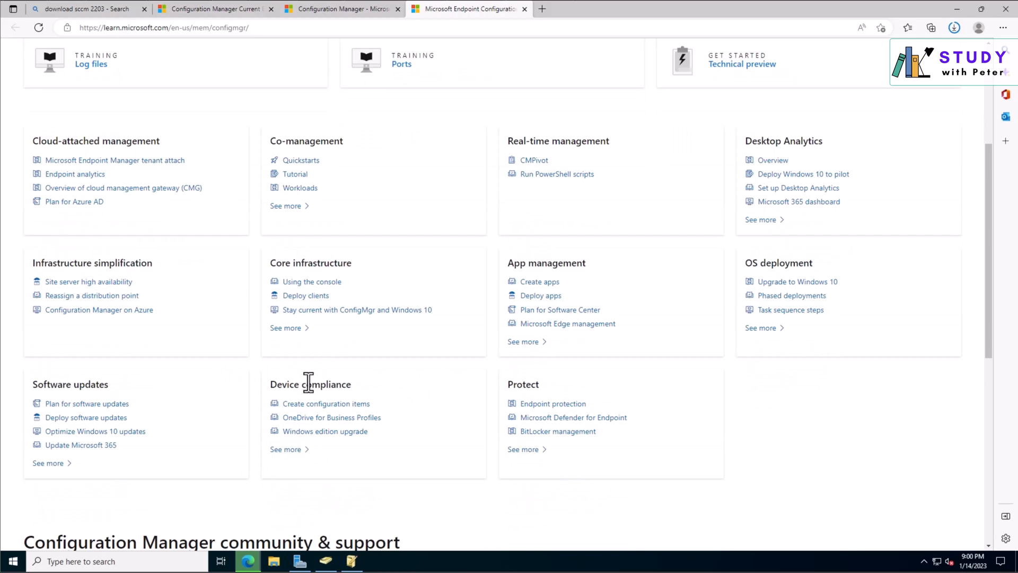
scroll(311, 385, "down", 1)
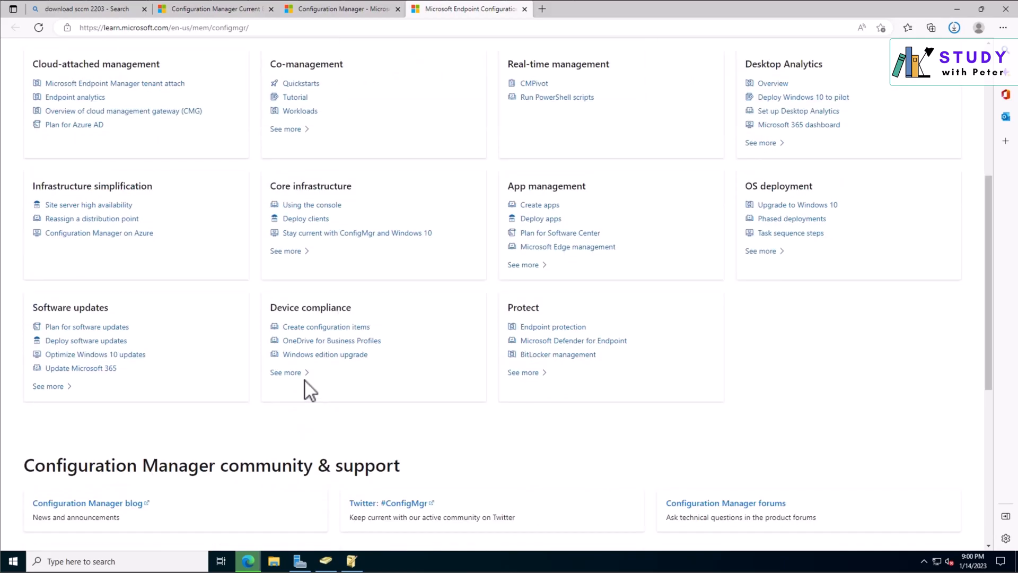
scroll(311, 383, "up", 4)
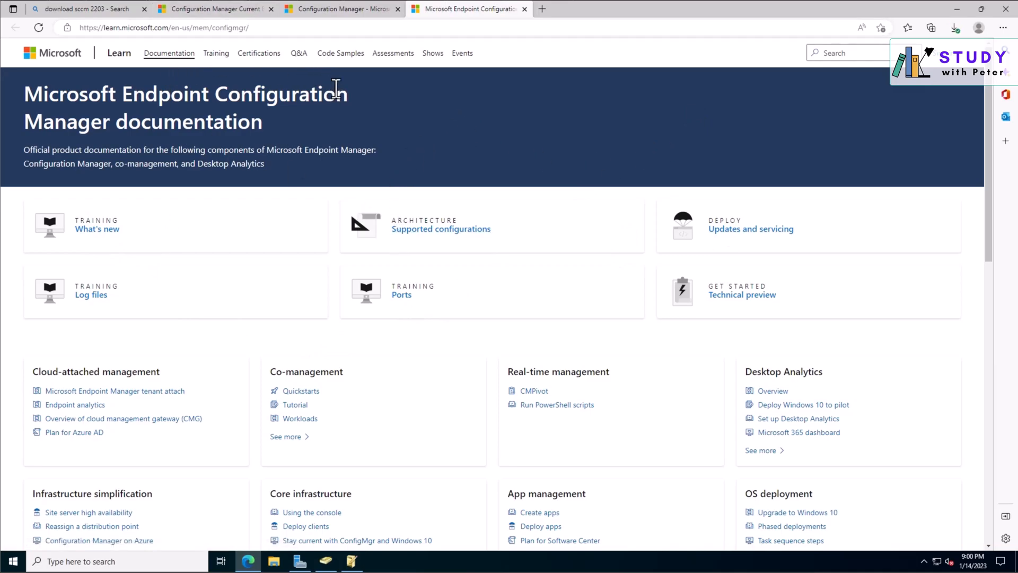
- Show the downloaded MEM_Configmgr_2203.exe in its folder and open it to start the self-extractor
left_click(954, 27)
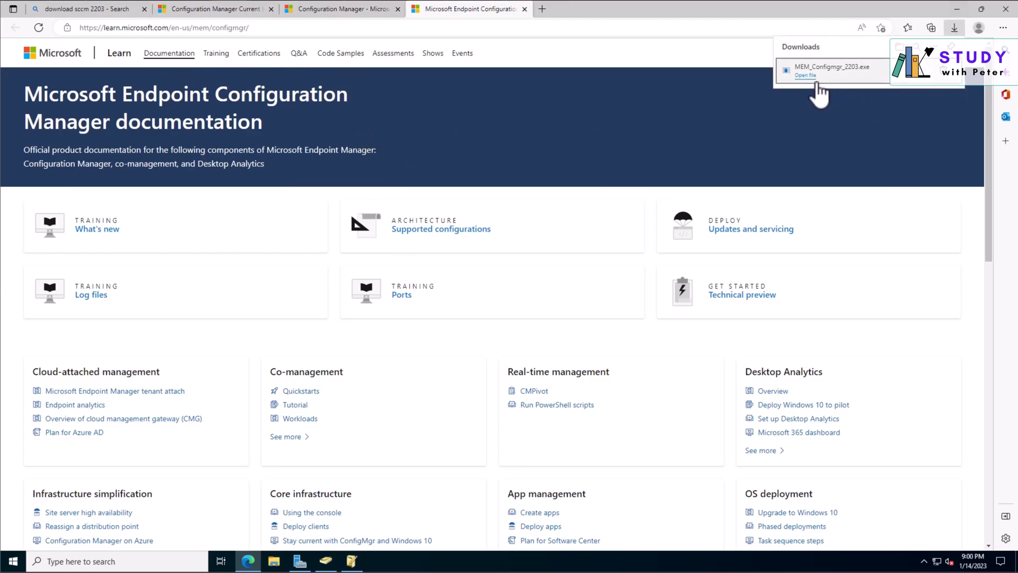
left_click(919, 79)
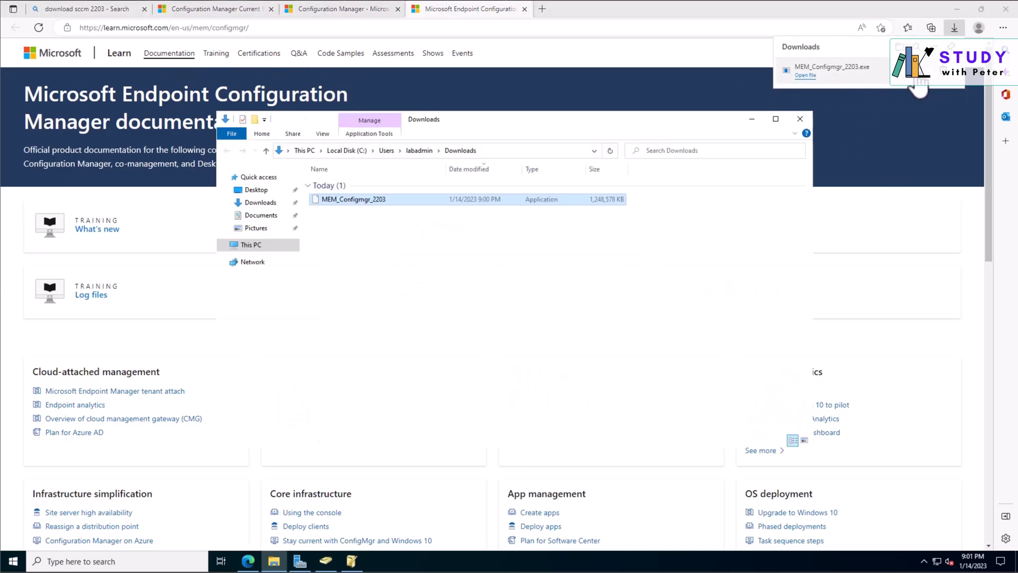
right_click(347, 201)
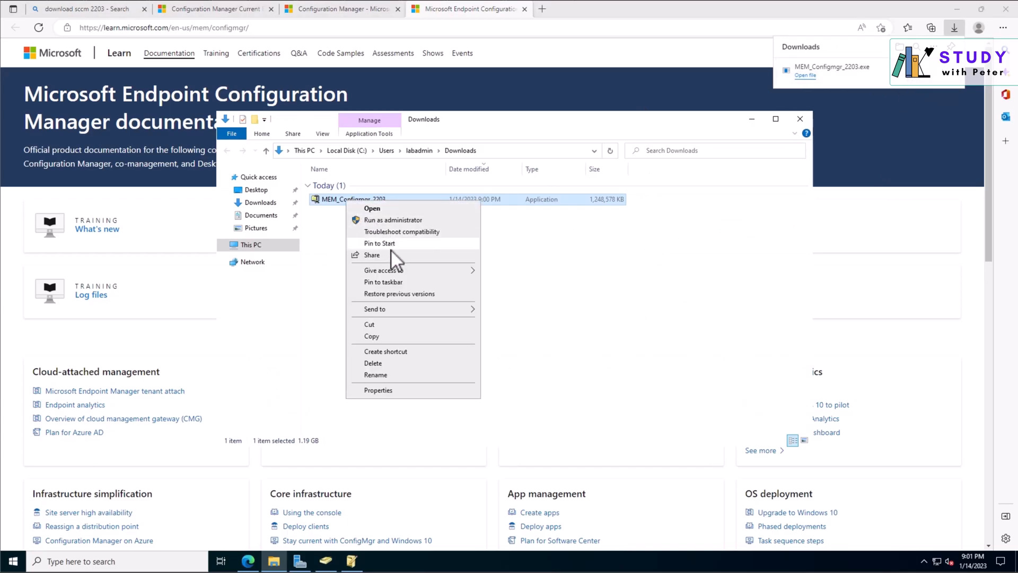
left_click(374, 208)
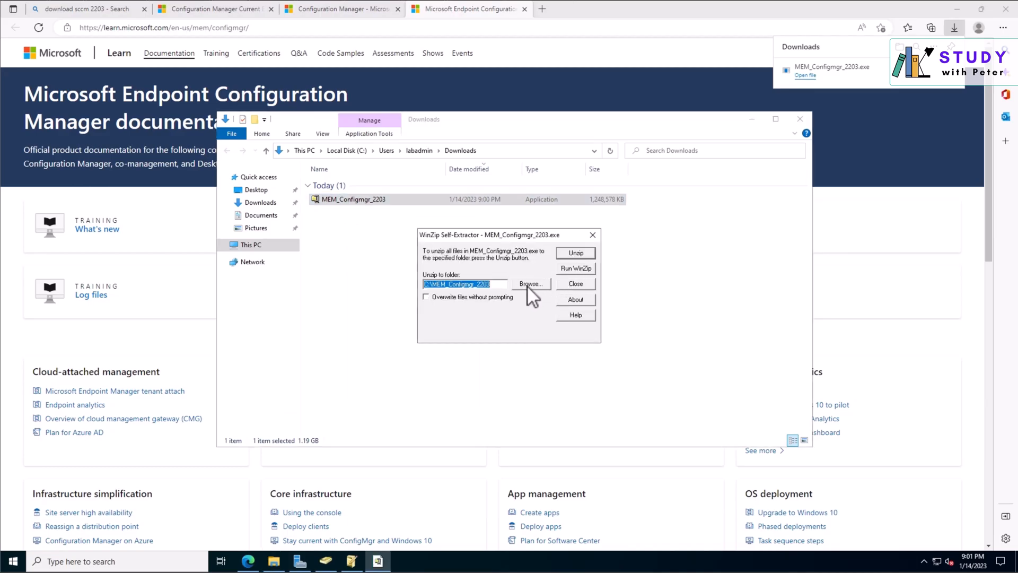
- Set the unzip folder to C:\MEM_Configmgr_2203\MECM-2203 and start extracting the files
left_click(505, 285)
type("\\MECM- 2203")
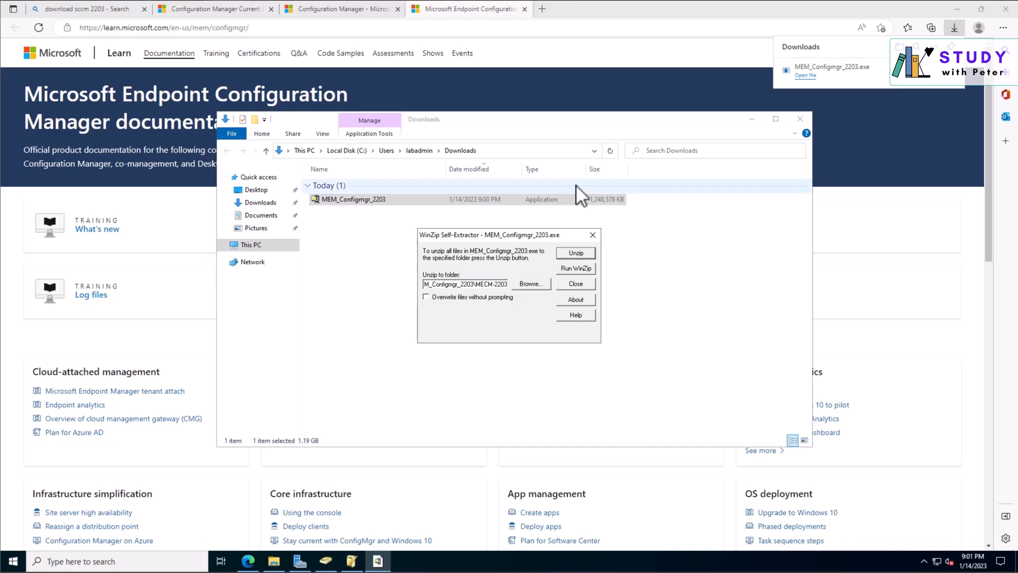
left_click(576, 253)
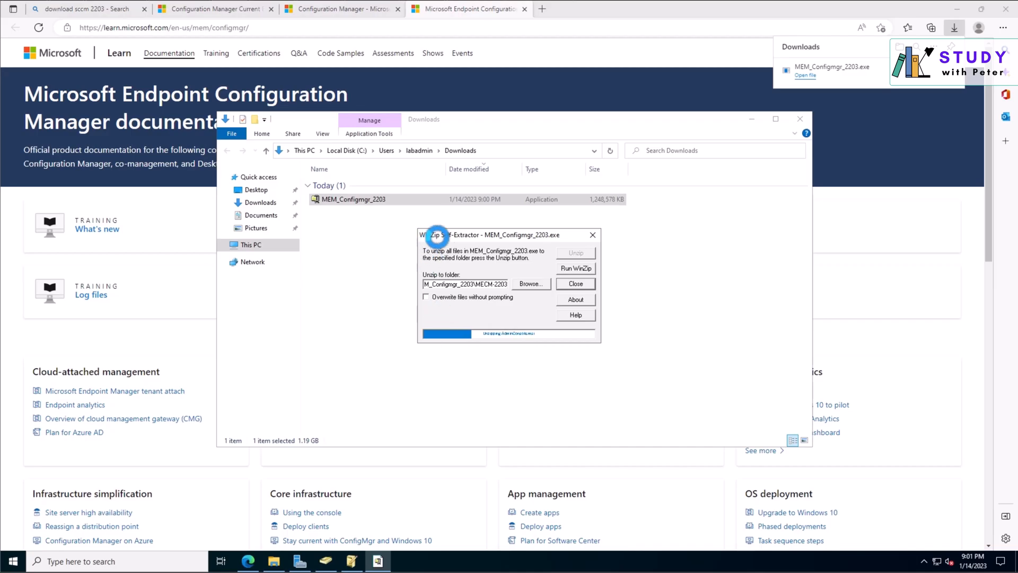
- Clear the desktop by minimizing File Explorer, Edge and Server Manager and closing ADSI Edit, and refresh the desktop
left_click(611, 151)
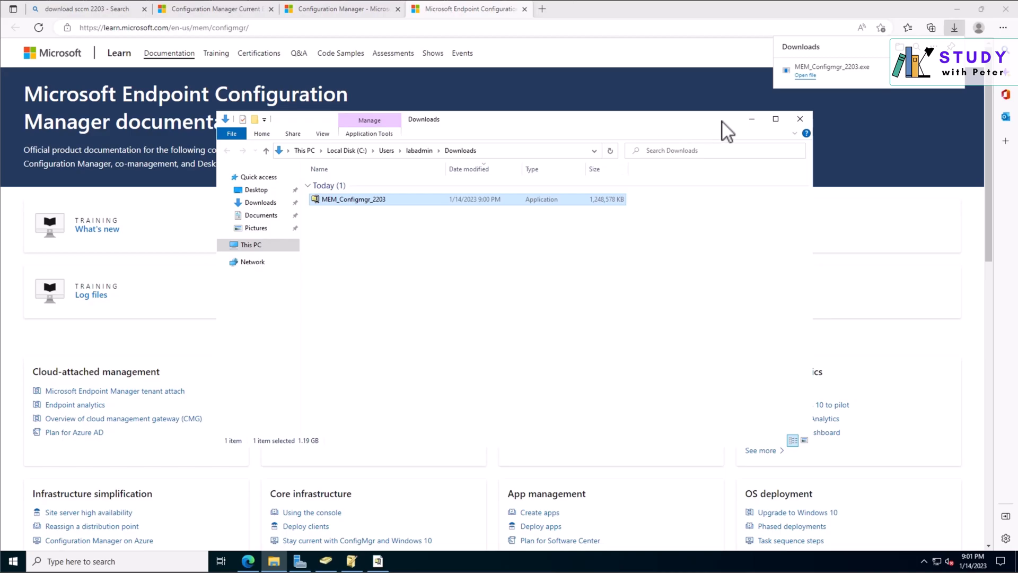
left_click(755, 120)
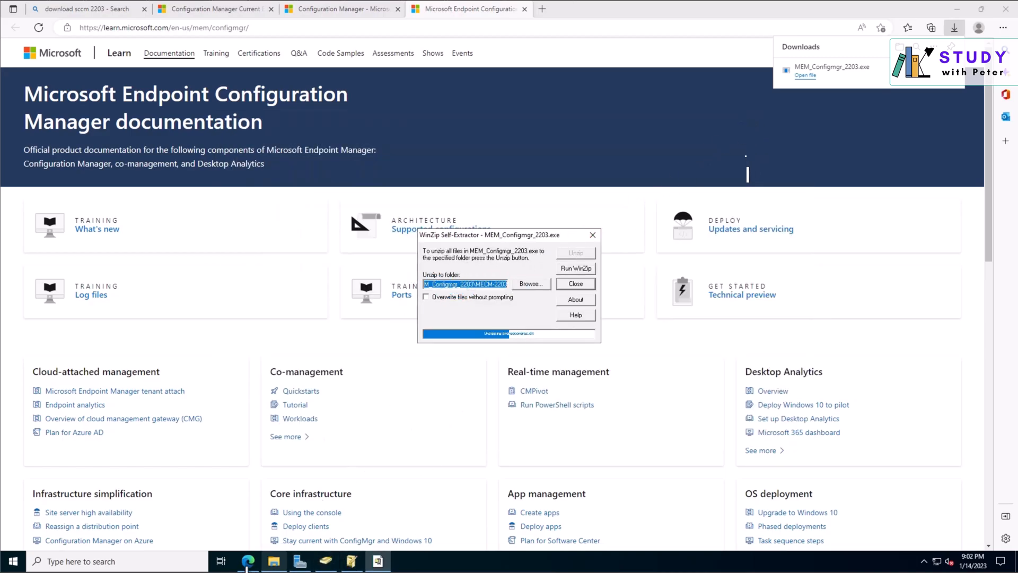
left_click(248, 561)
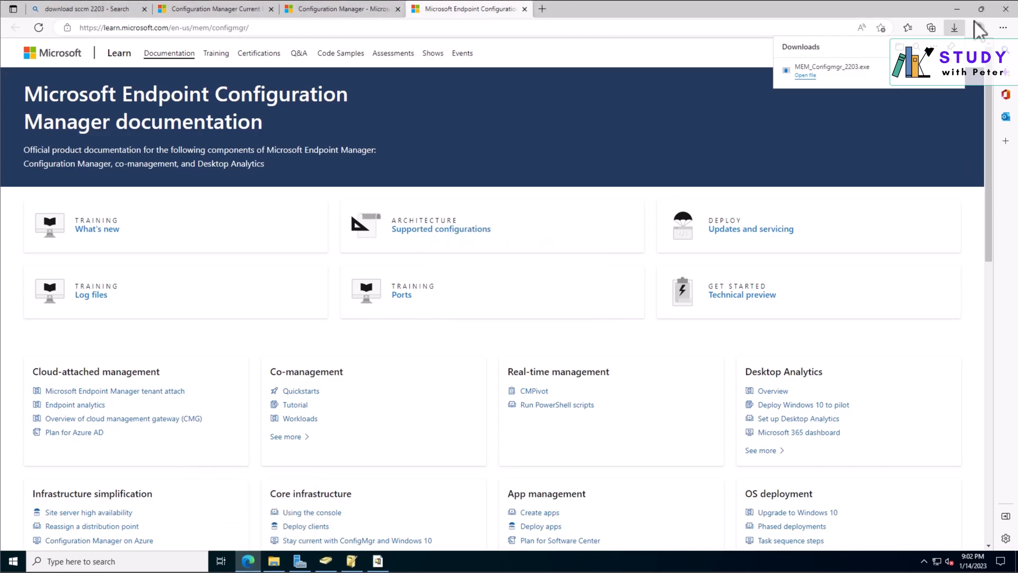
left_click(958, 9)
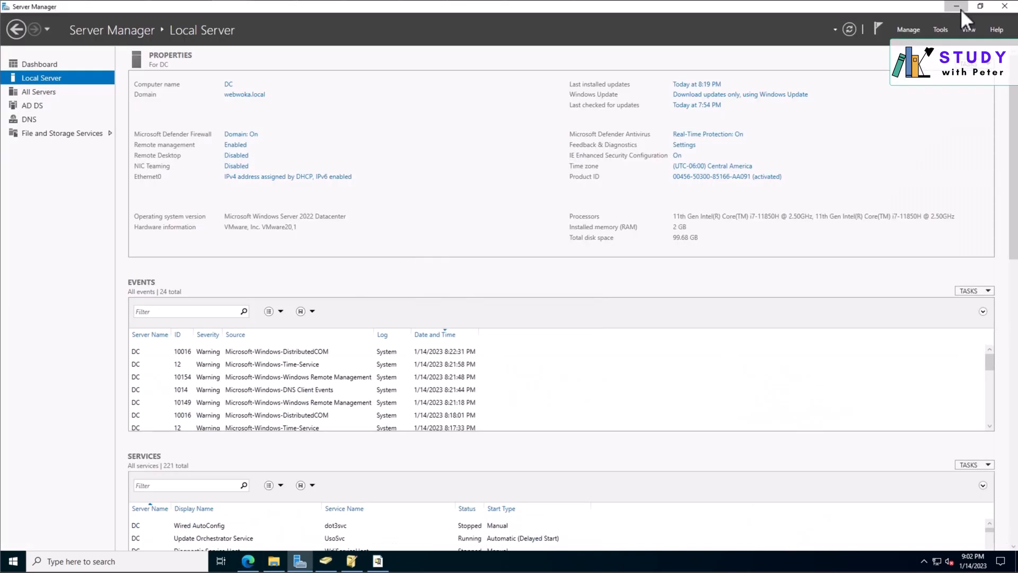
left_click(959, 7)
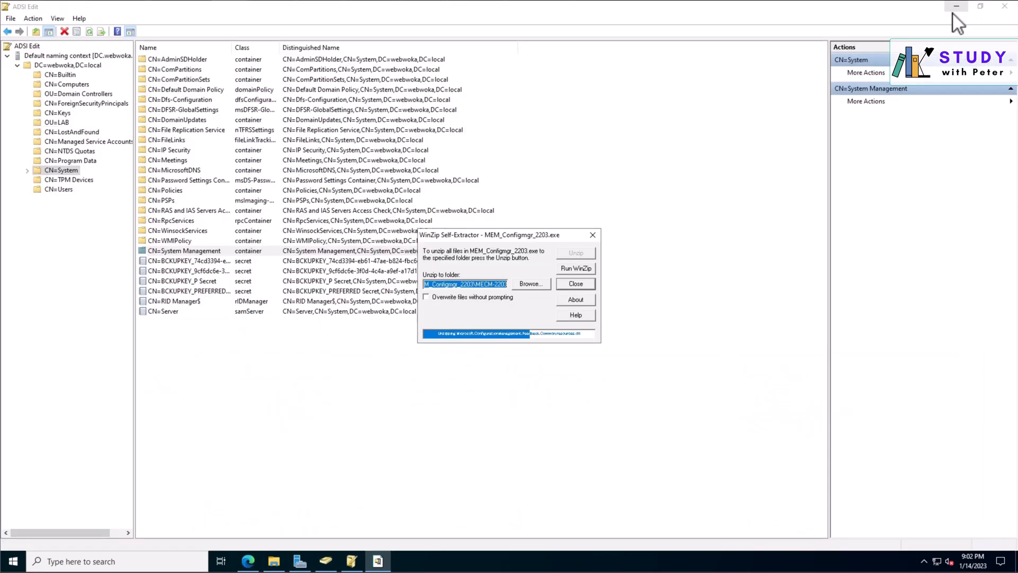
left_click(1000, 8)
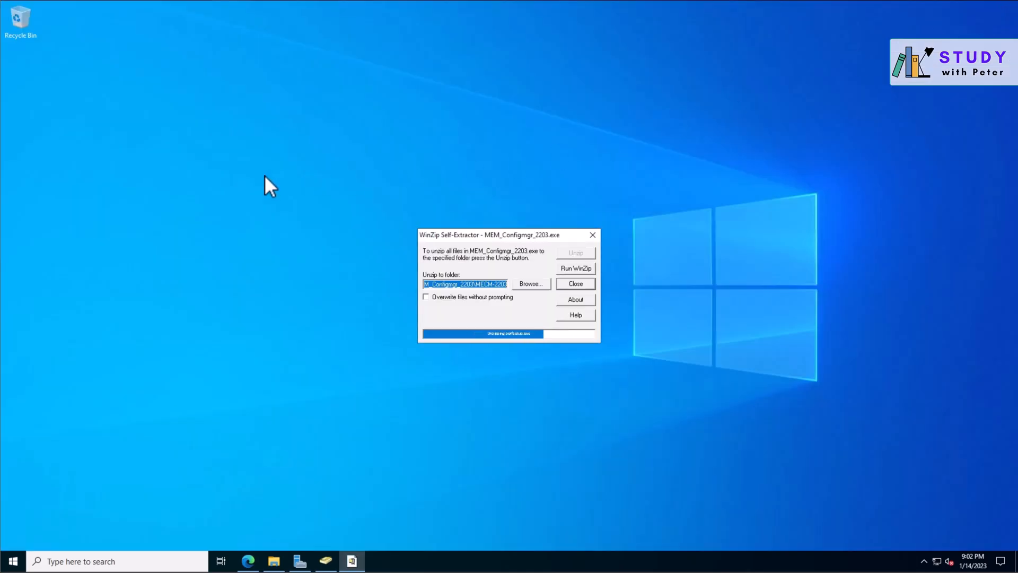
right_click(274, 179)
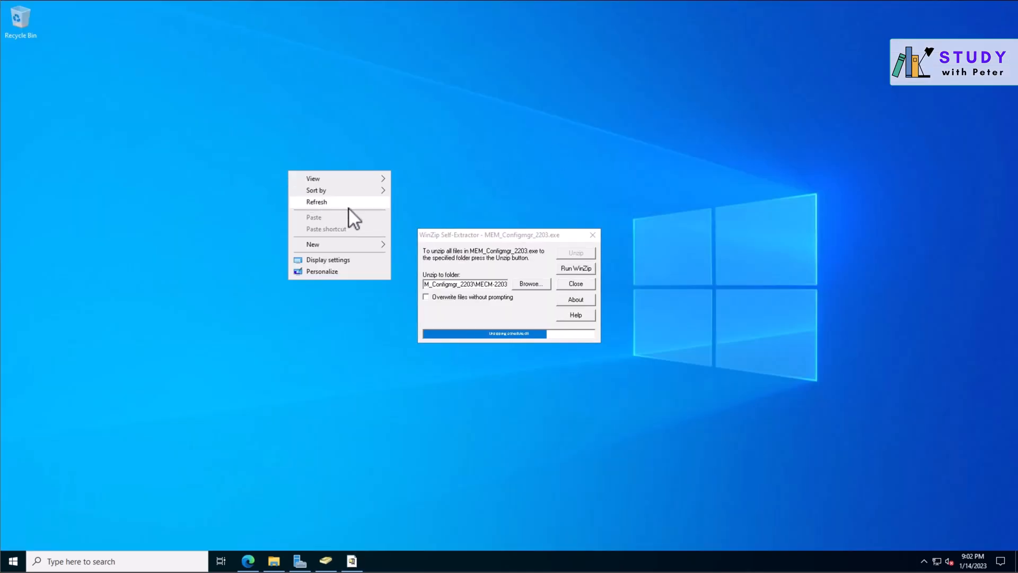
left_click(347, 202)
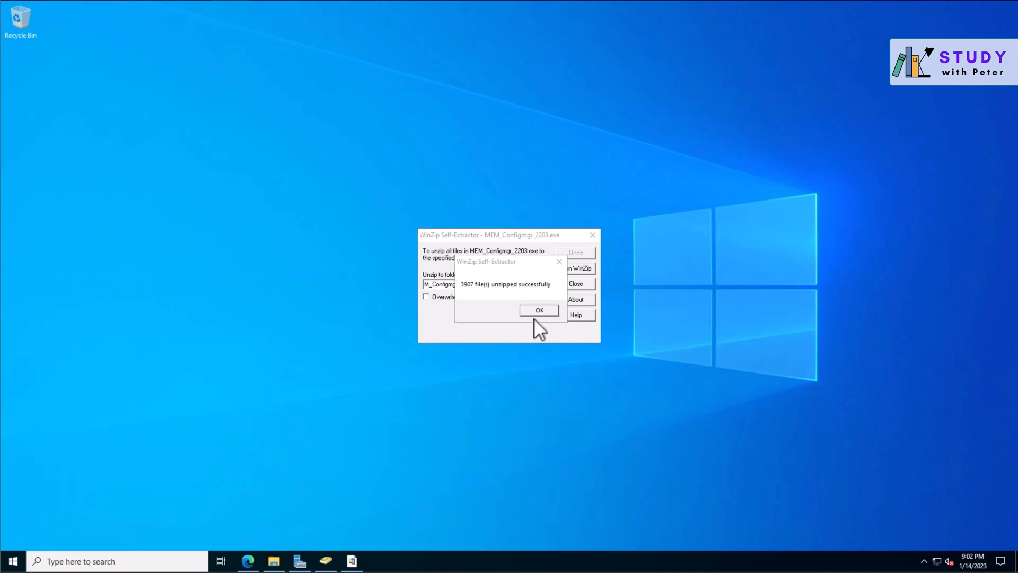
- Acknowledge the extraction message and check the destination path in the self-extractor without changing the folder
left_click(542, 312)
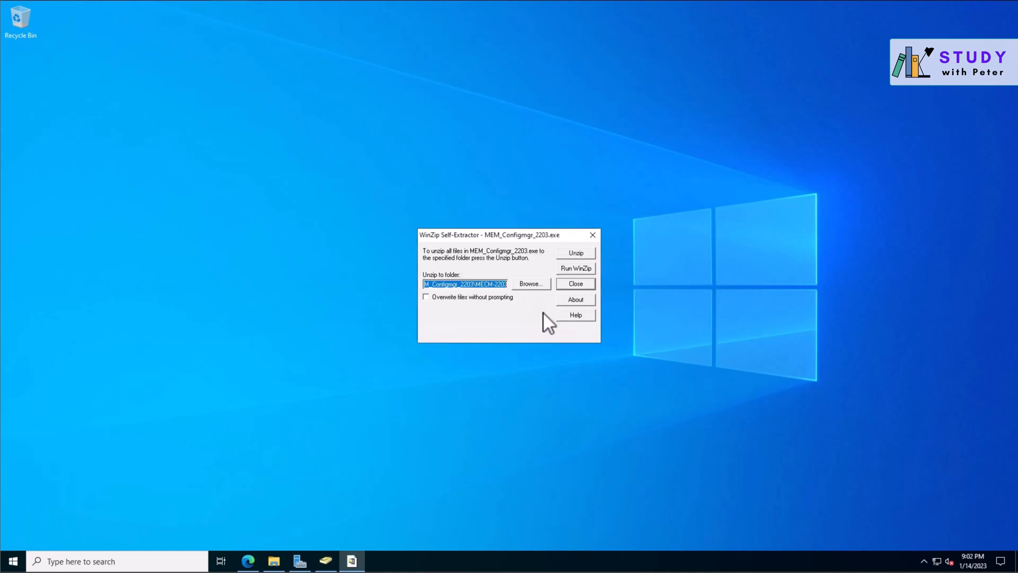
left_click(525, 285)
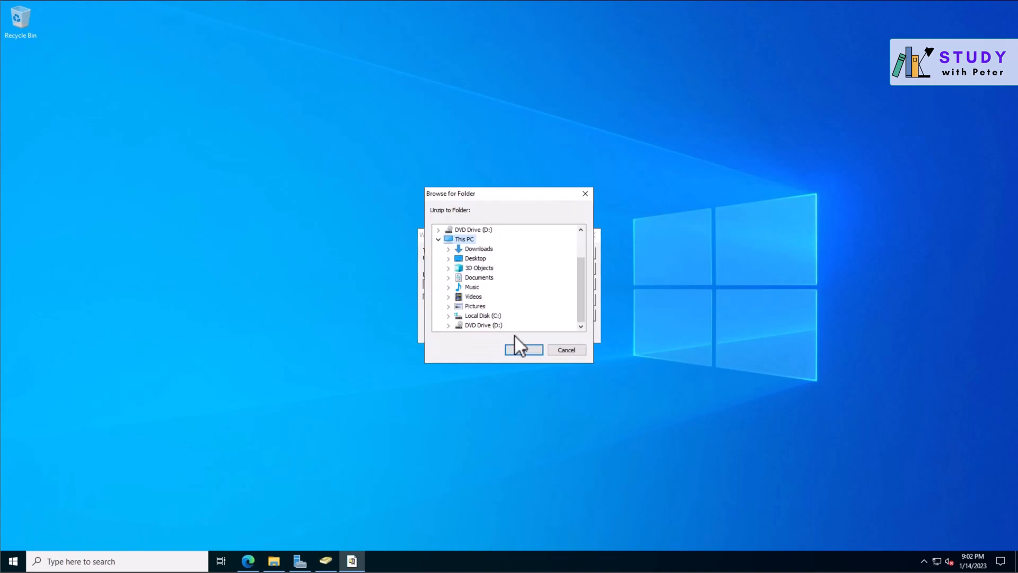
left_click(567, 350)
left_click_drag(418, 283, 398, 282)
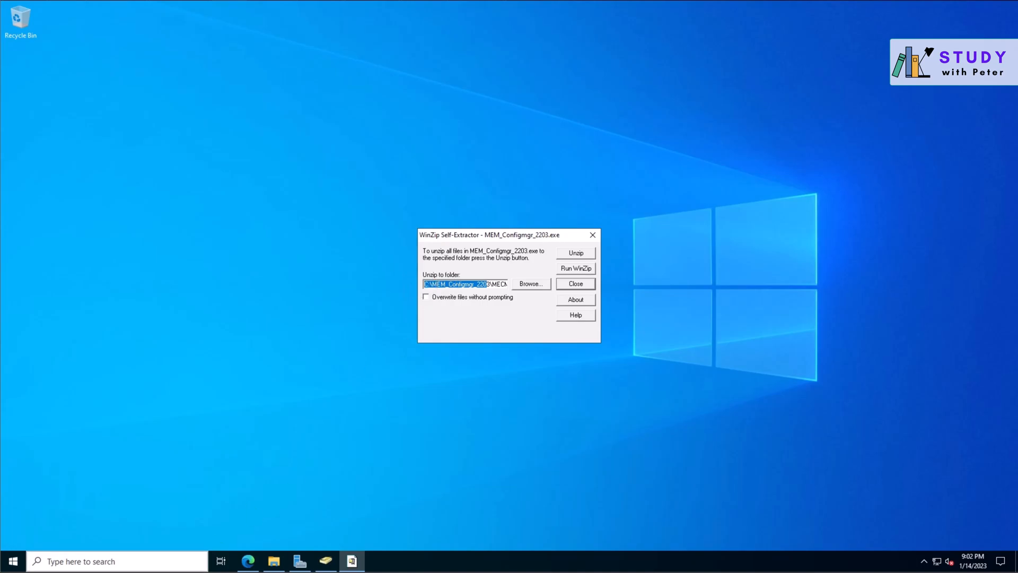
- Open the extracted folder C:\MEM_Configmgr_2203\MECM-2203\SMSSETUP\BIN\X64 in File Explorer
left_click(273, 561)
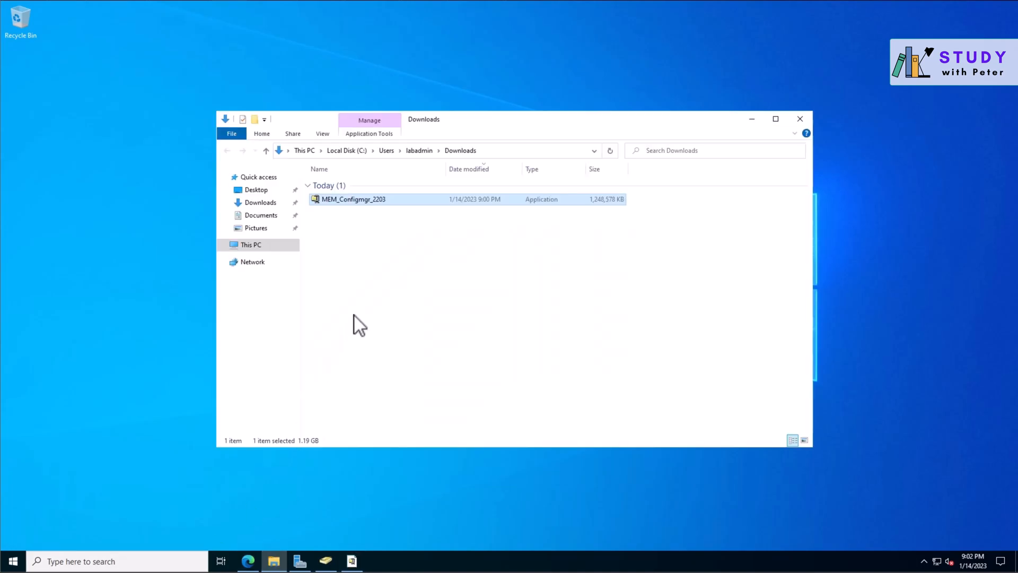
left_click(249, 245)
double_click(378, 299)
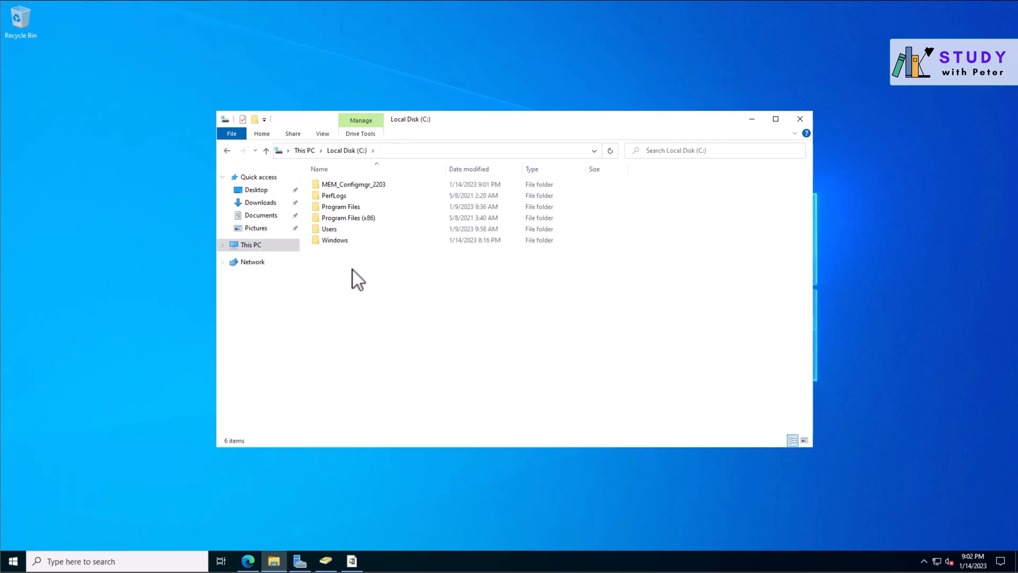
left_click(365, 186)
double_click(366, 186)
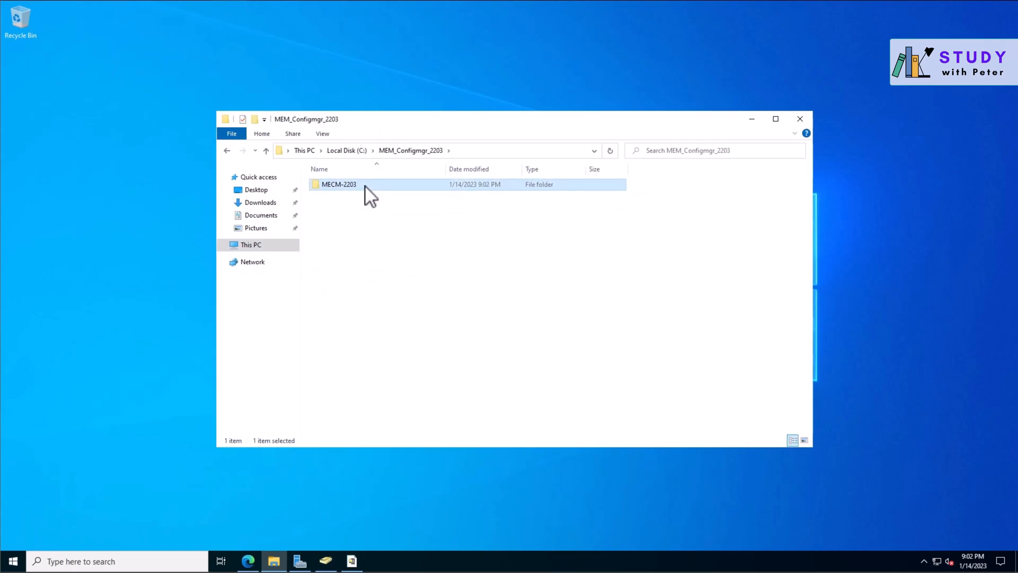
double_click(372, 186)
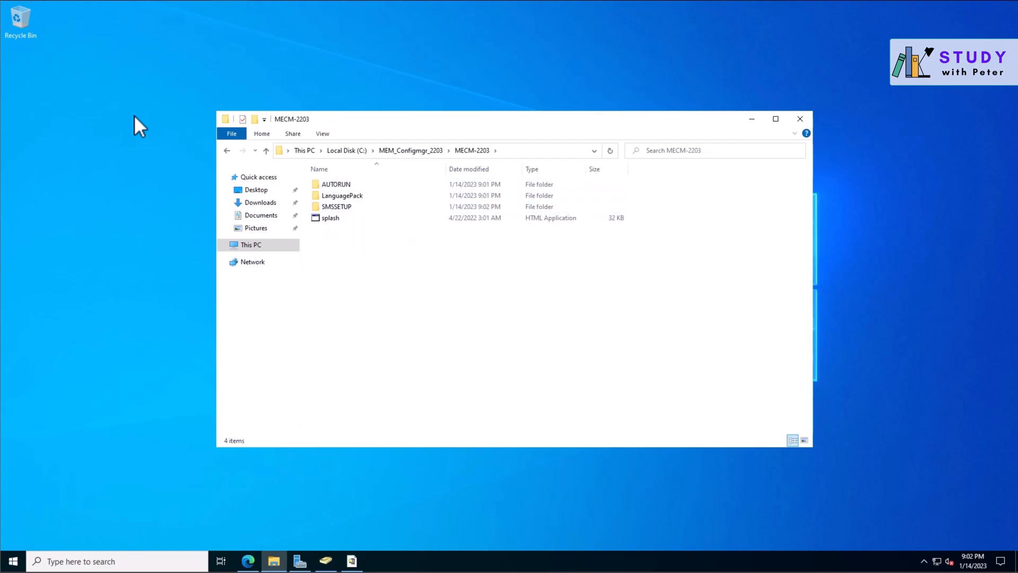
double_click(345, 207)
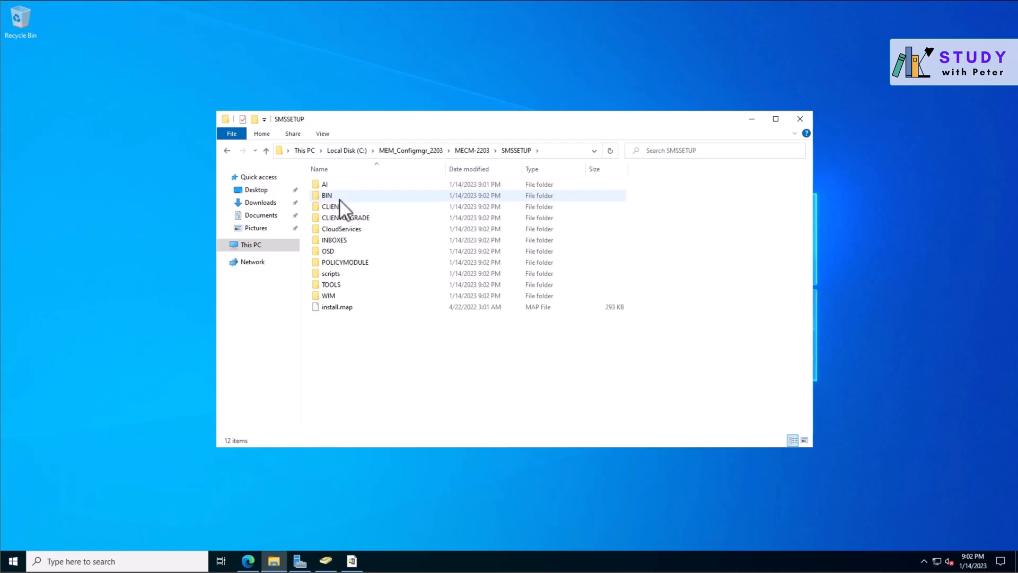
double_click(333, 195)
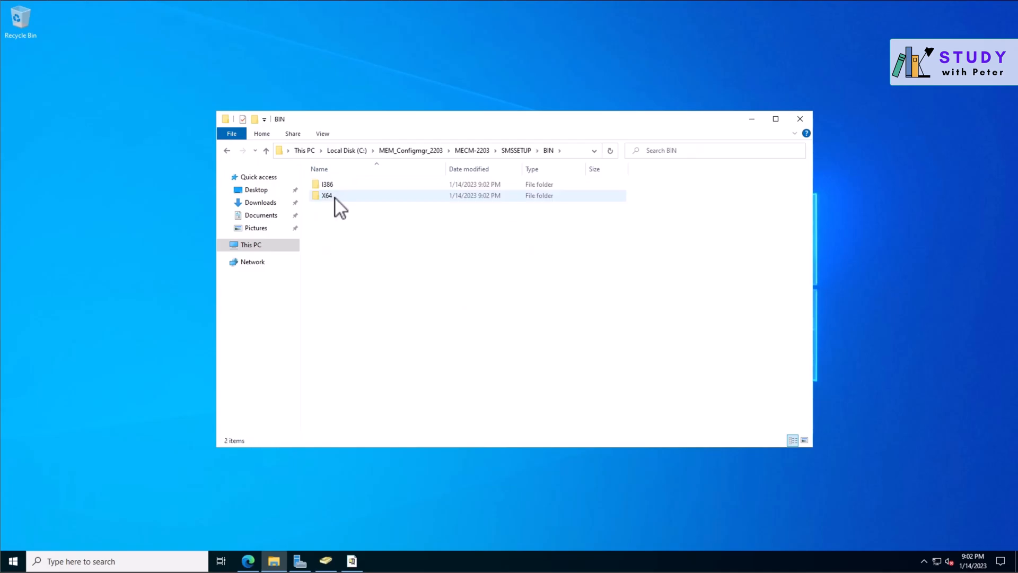
double_click(335, 196)
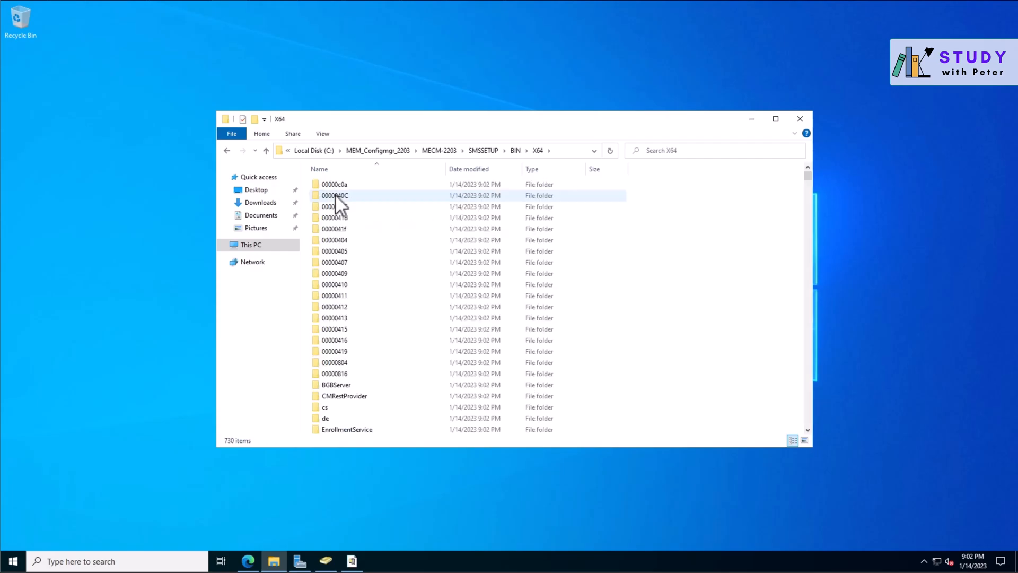
- Find extadsch in the X64 folder and run it as administrator, approving the elevation request, to extend the Active Directory schema
left_click(331, 239)
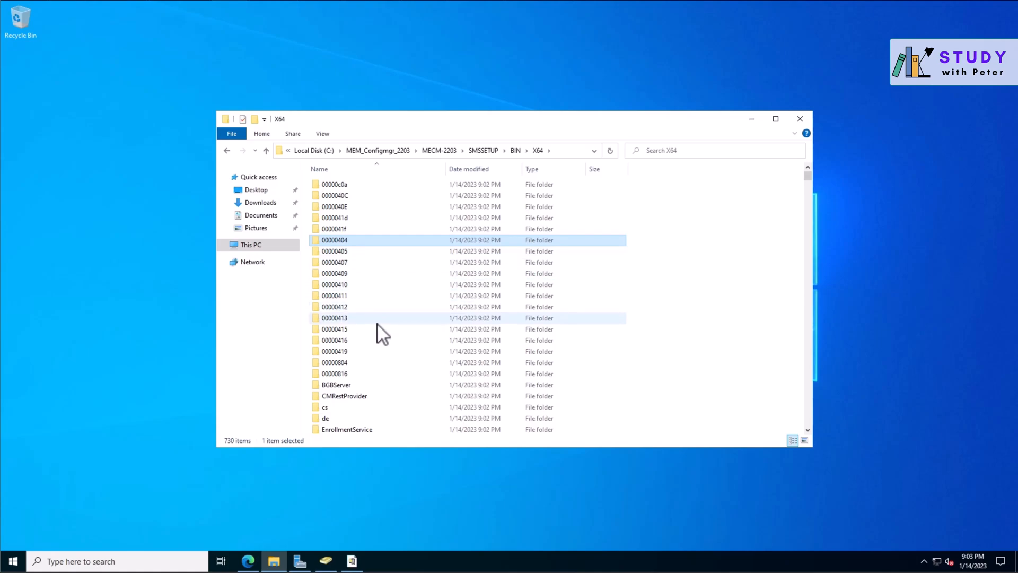
scroll(378, 325, "down", 1)
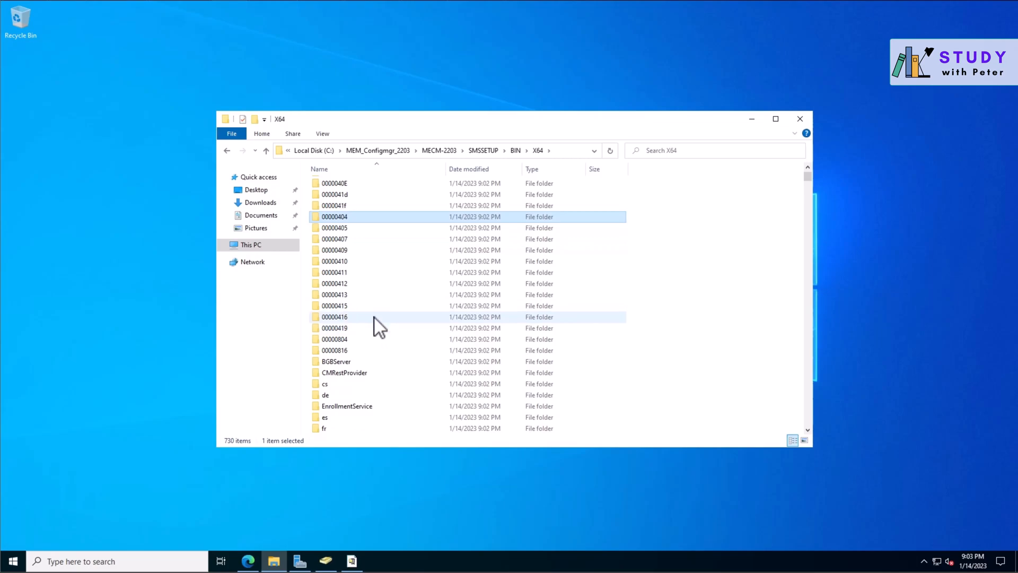
left_click(372, 307)
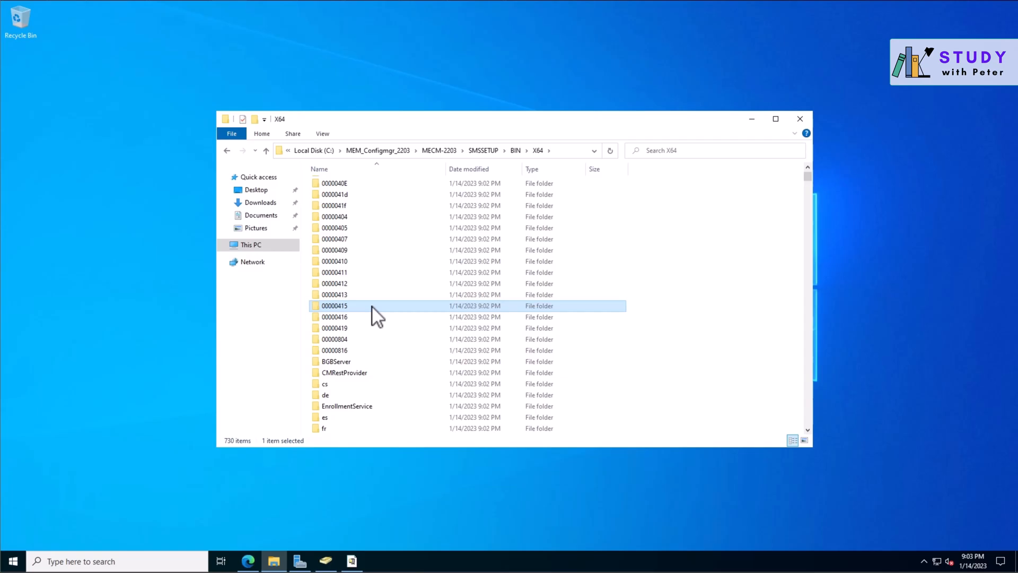
type("ese")
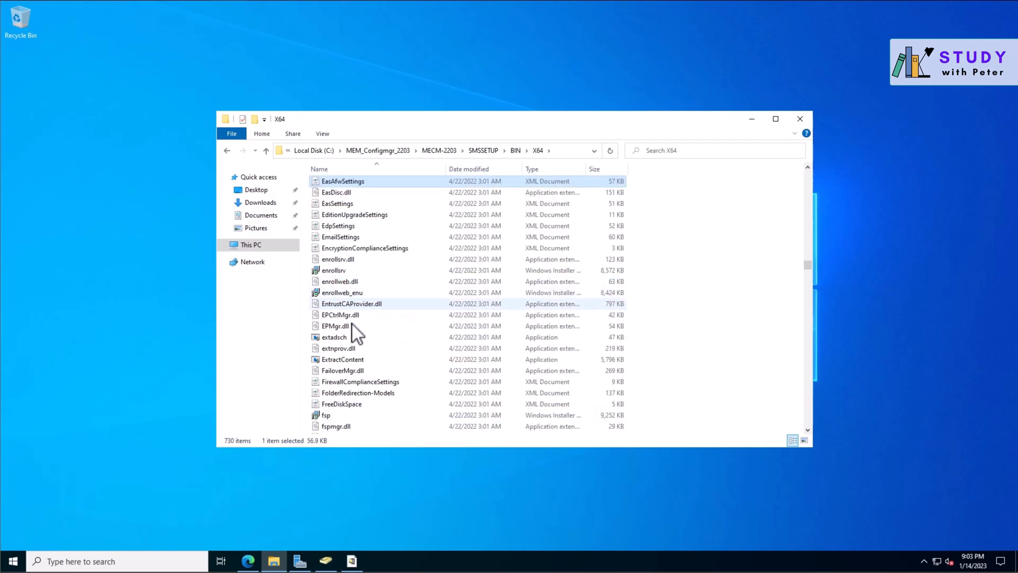
left_click(335, 338)
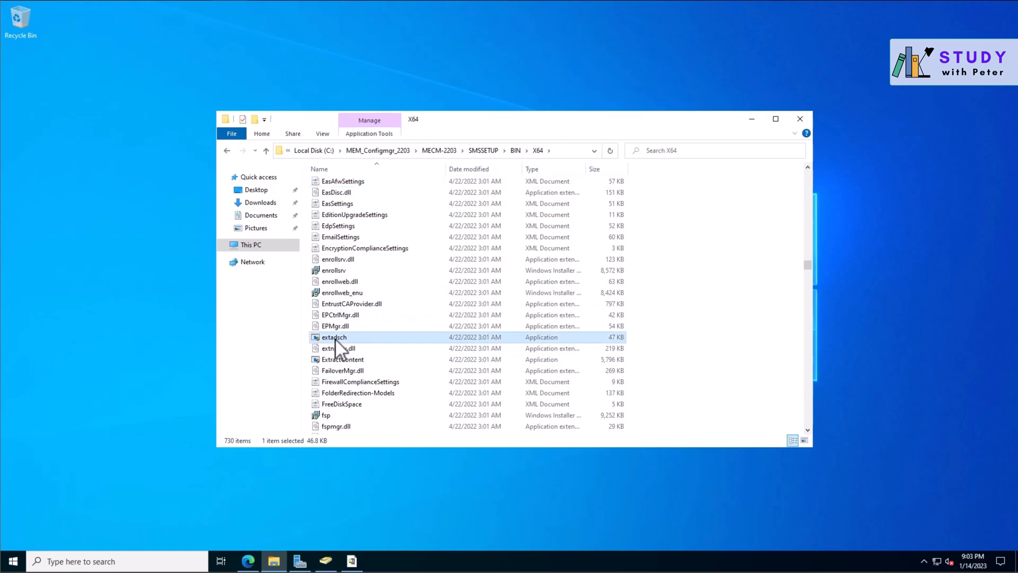
right_click(336, 337)
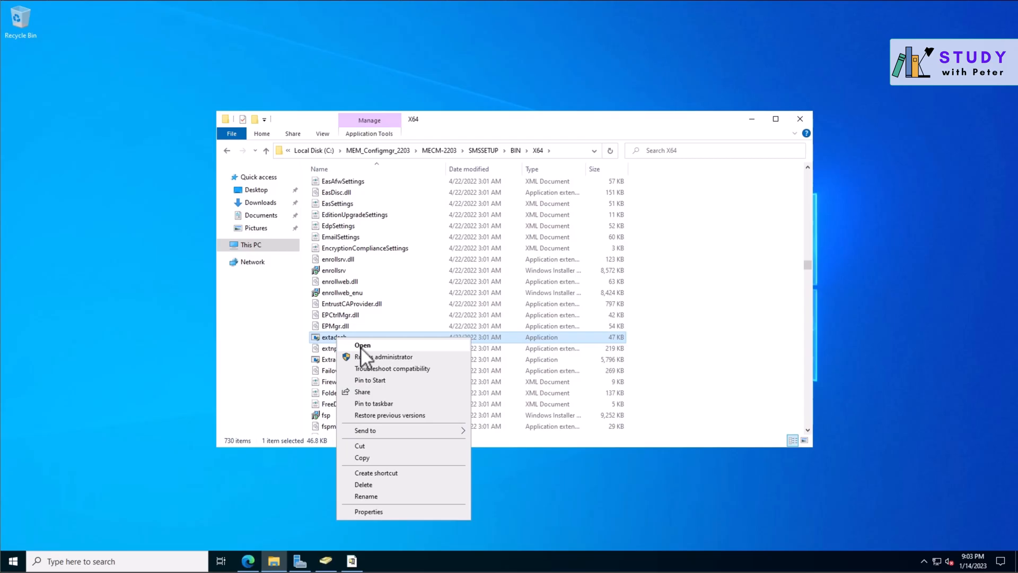
left_click(368, 355)
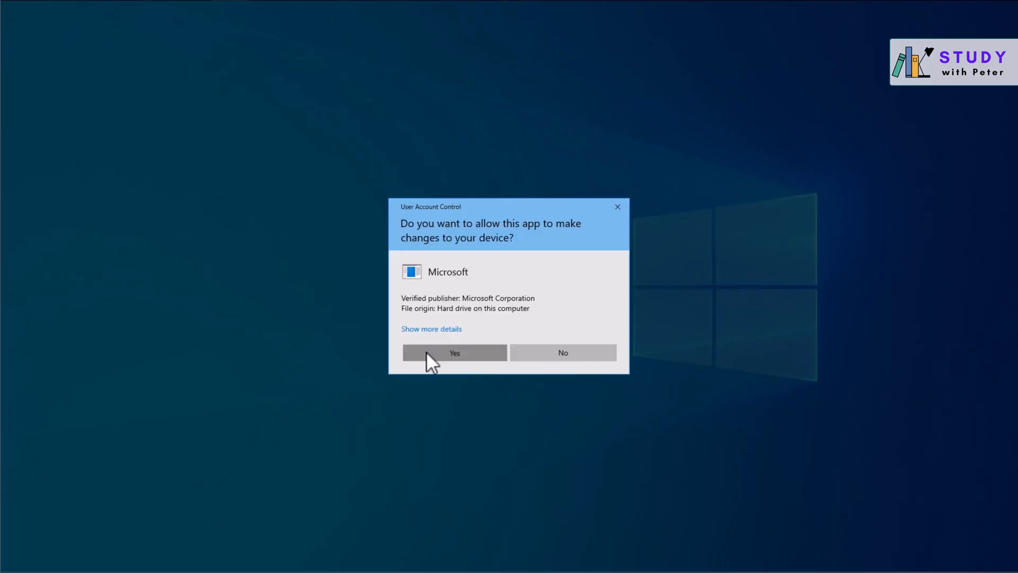
left_click(426, 352)
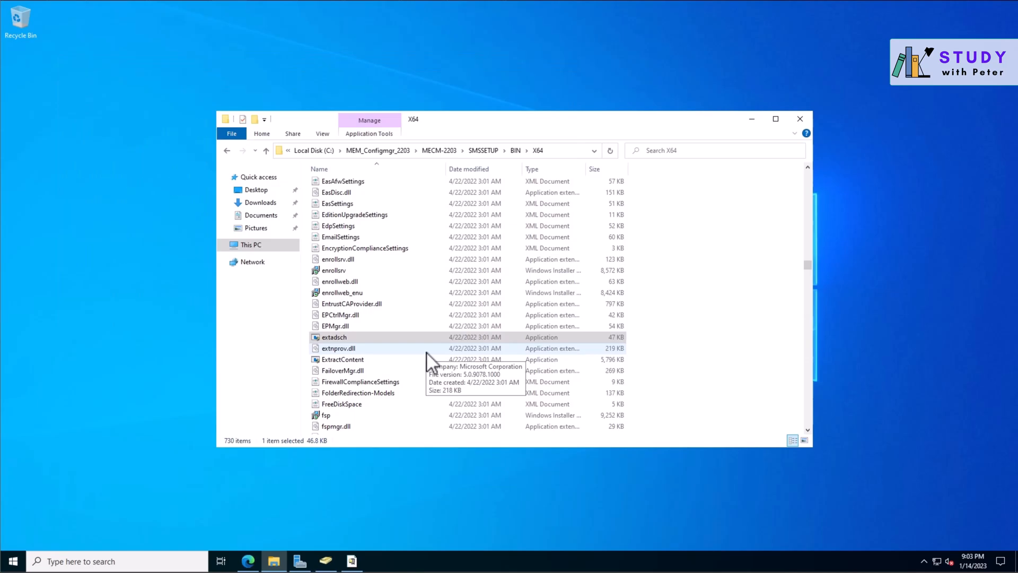
- Open the ExtADSch log on the C: drive and highlight the line reporting the schema extension result
left_click(249, 245)
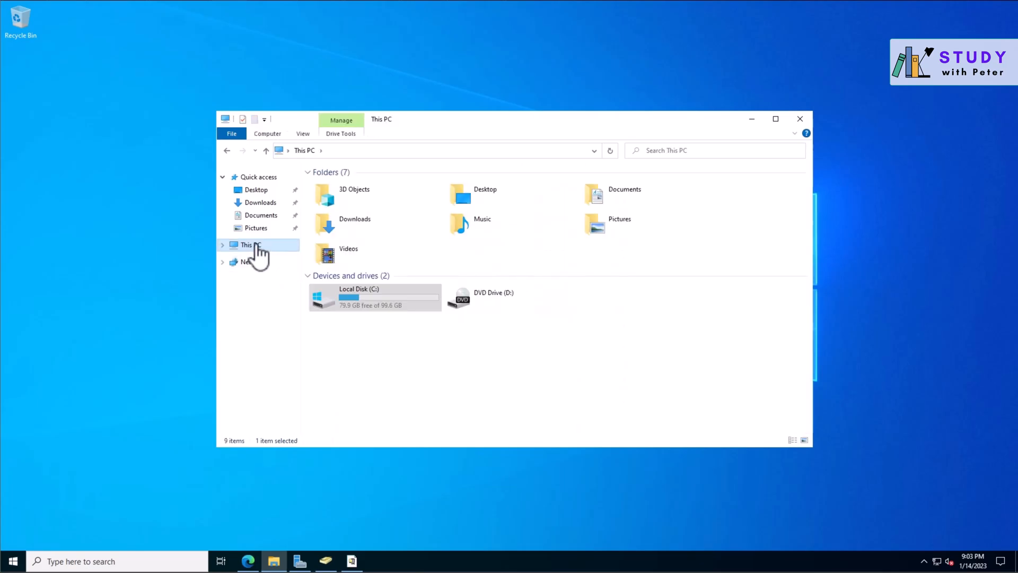
double_click(356, 304)
double_click(348, 252)
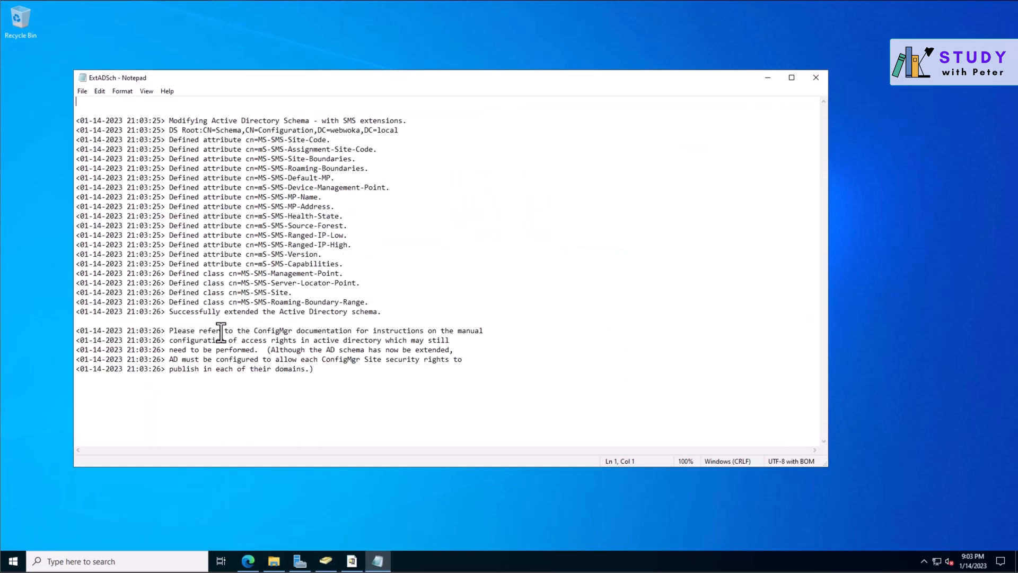
left_click_drag(170, 313, 382, 316)
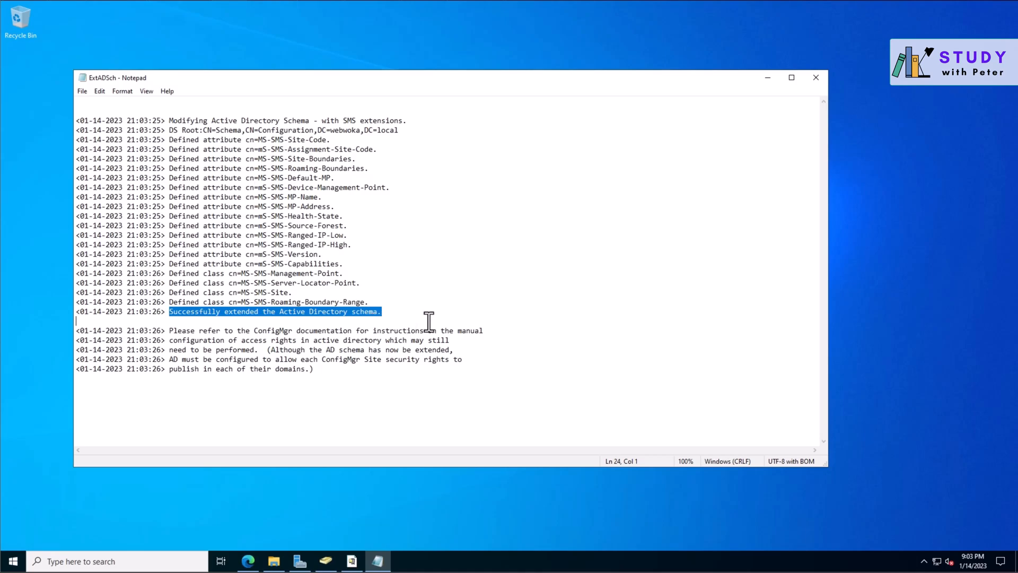
- Close the ExtADSch log, File Explorer and the WinZip Self-Extractor
left_click(816, 77)
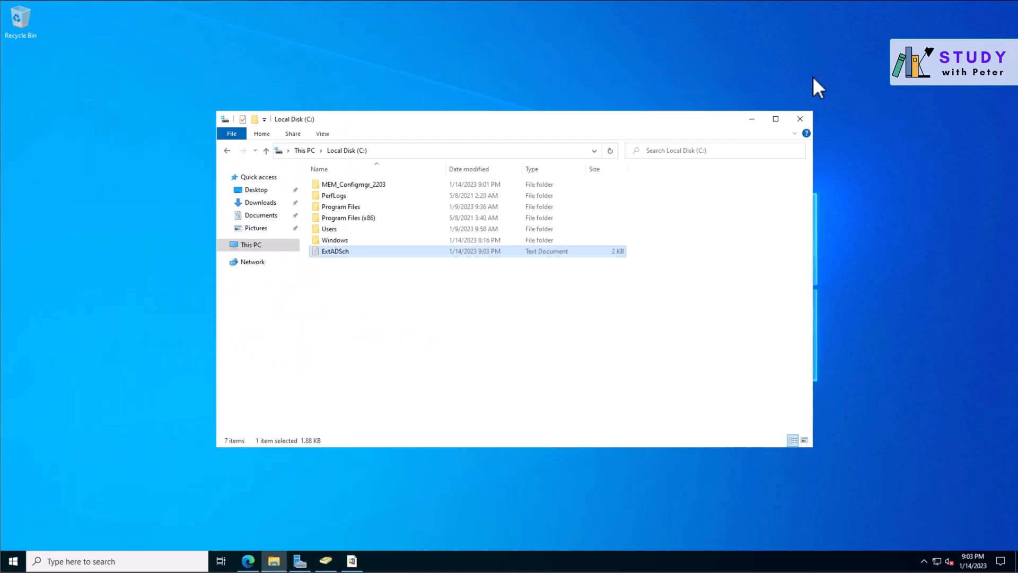
left_click(801, 117)
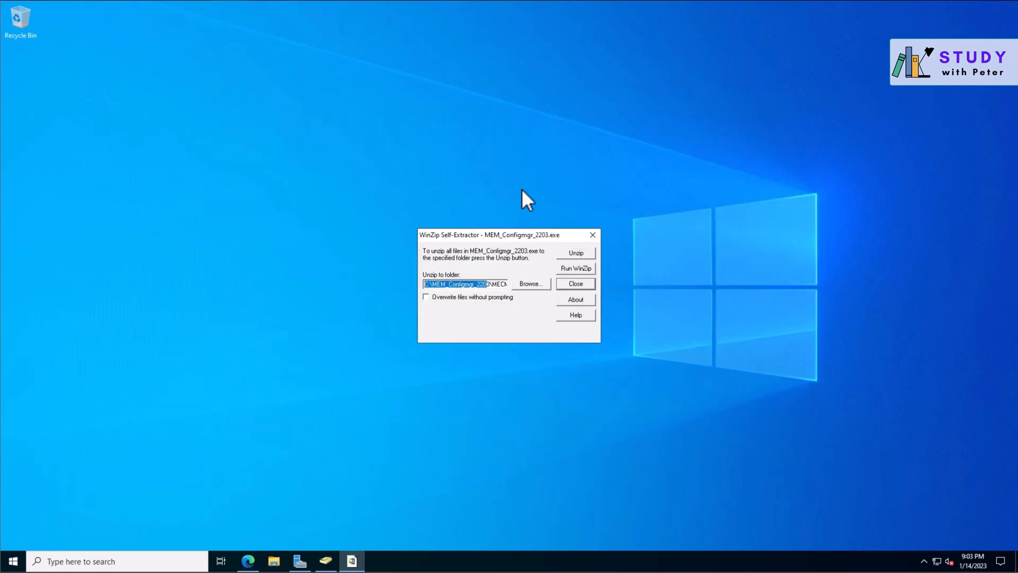
left_click(592, 235)
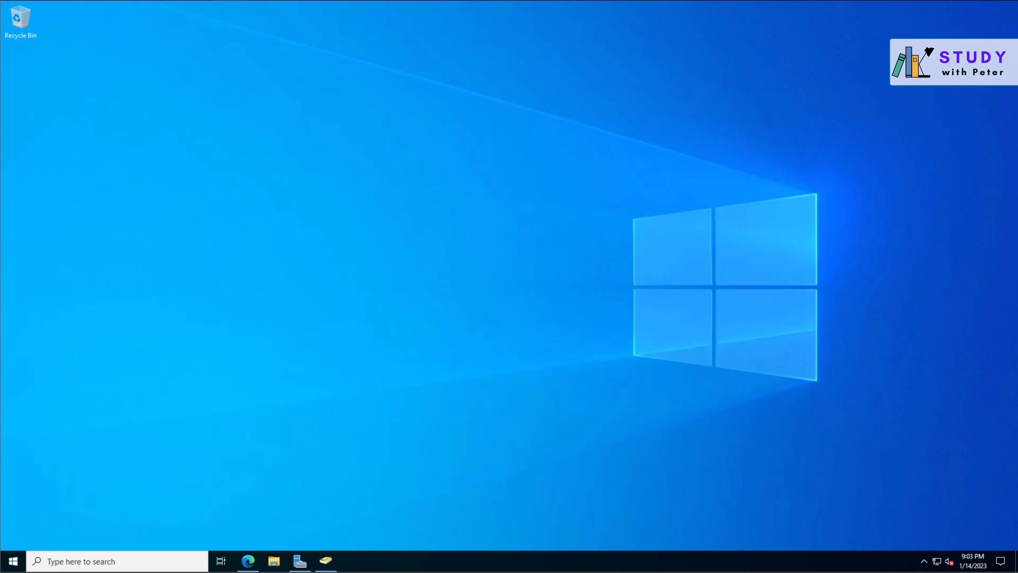
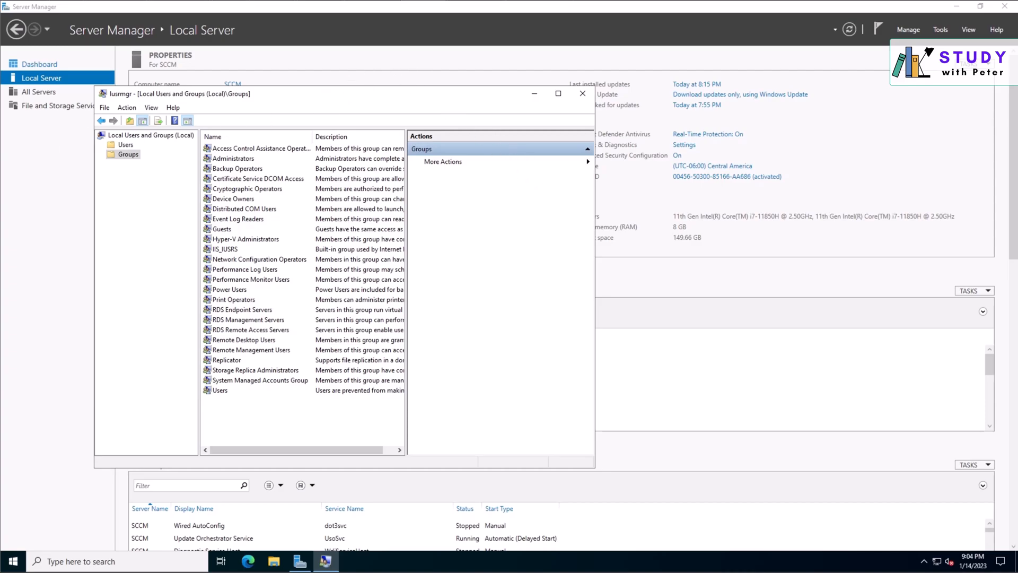
- On the SCCM server, close the Local Users and Groups console and minimize Server Manager
left_click(583, 93)
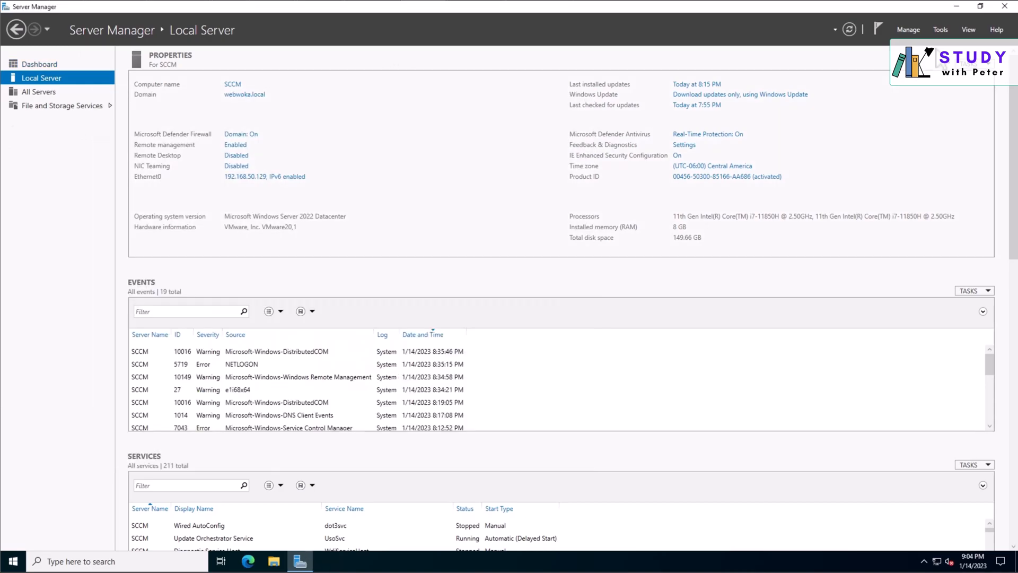
left_click(956, 7)
right_click(401, 228)
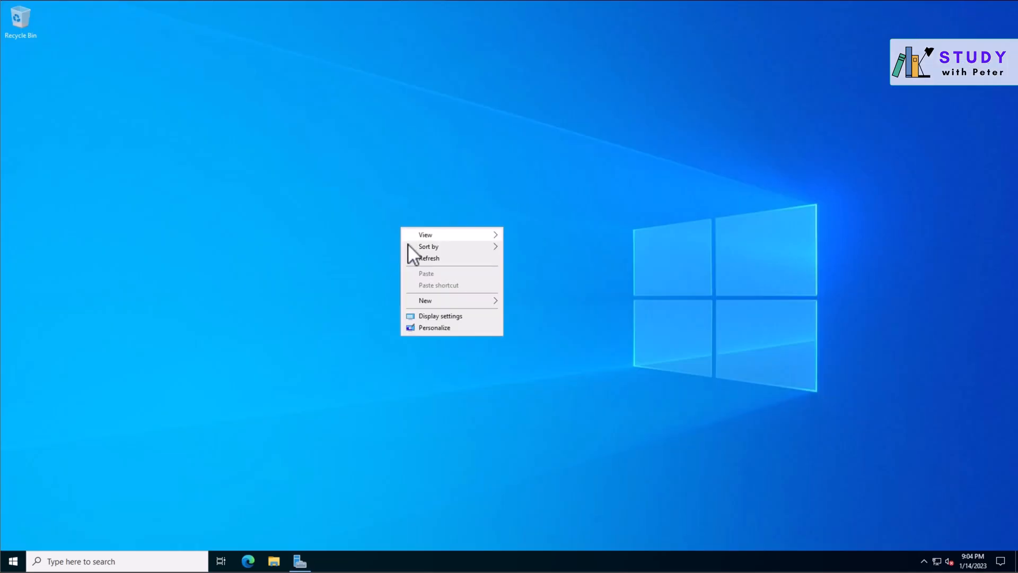
- Launch Windows Defender Firewall with Advanced Security using wf.msc and show the Inbound Rules in a maximized window
left_click(145, 552)
type("wf.msc")
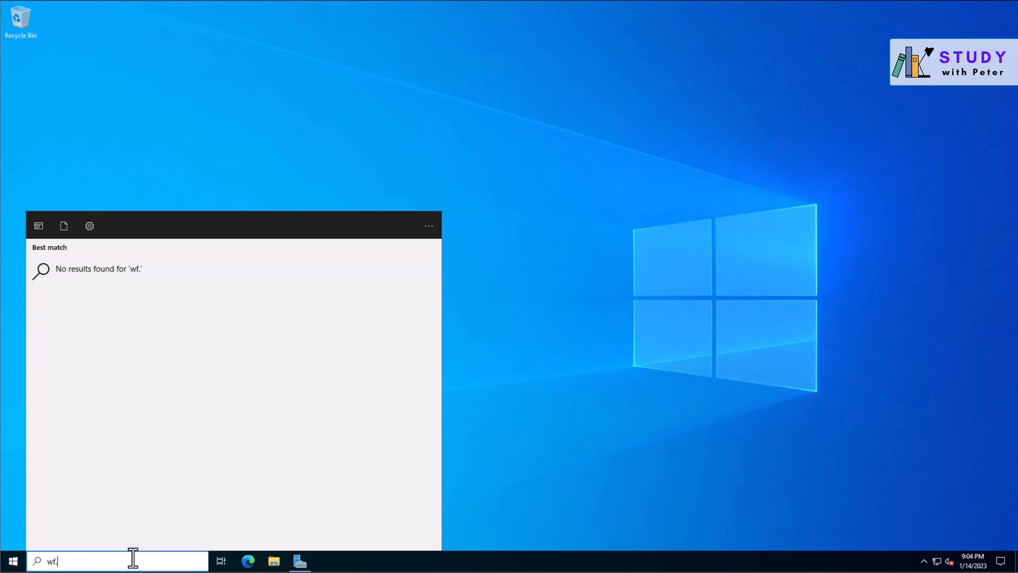
key("Return")
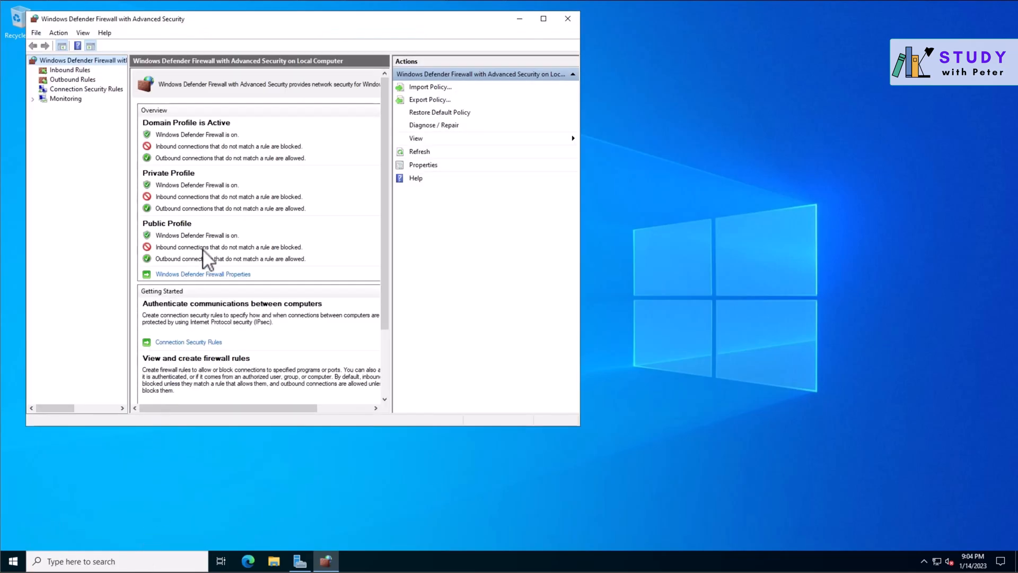
left_click(67, 70)
left_click(543, 19)
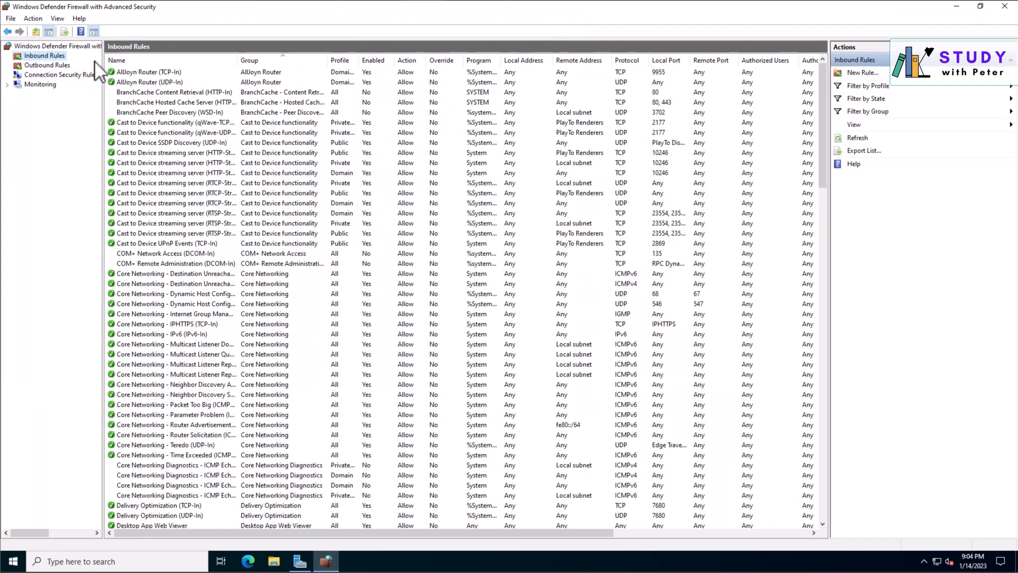
- Start a new inbound port rule for TCP with specific local ports 1433 and 4022
right_click(55, 57)
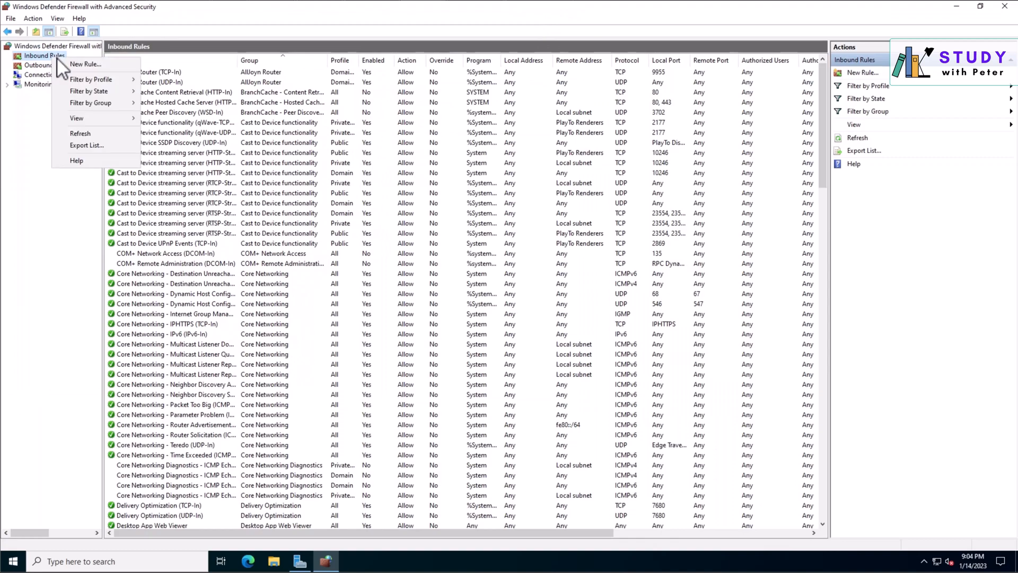
left_click(78, 63)
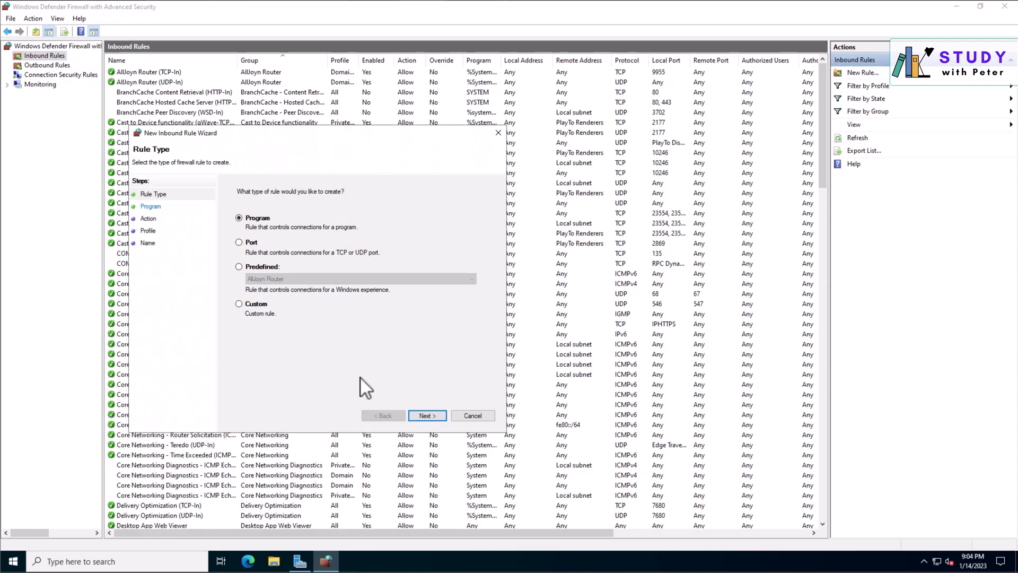
left_click(250, 242)
left_click(418, 413)
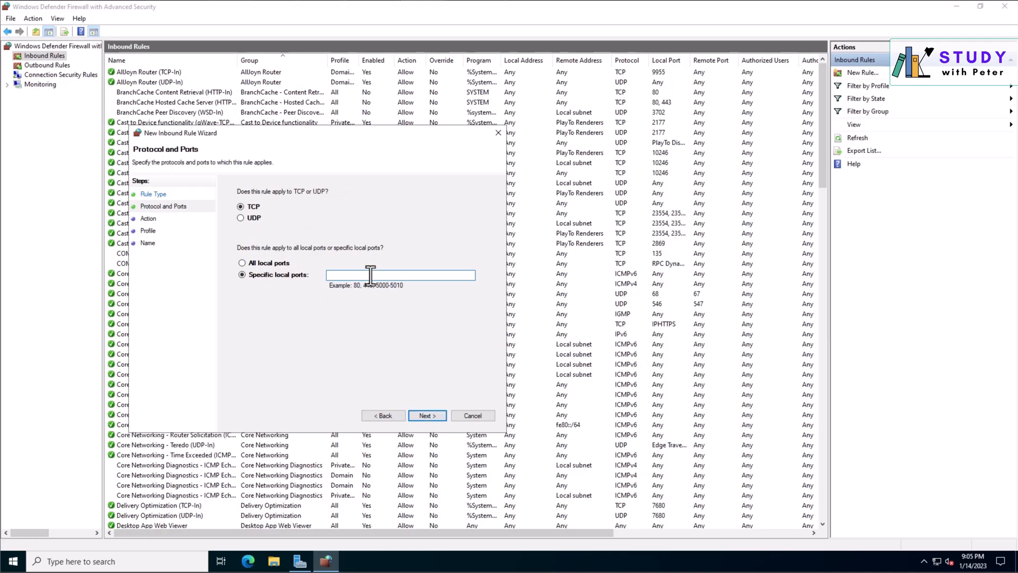
type("1433,4022")
left_click(427, 416)
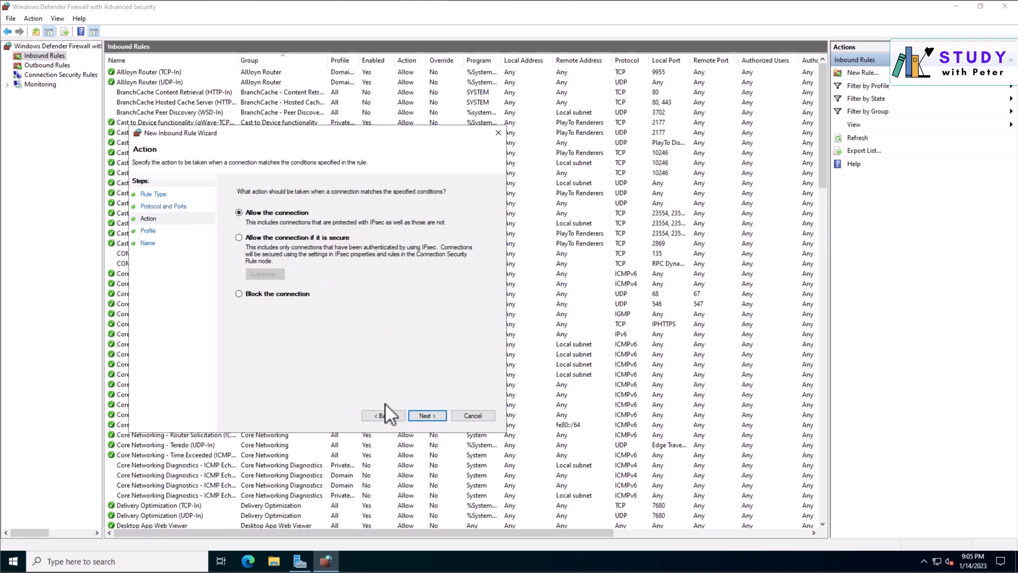
- Keep the rule's action as Allow the connection and apply it to the Domain profile only
left_click(427, 417)
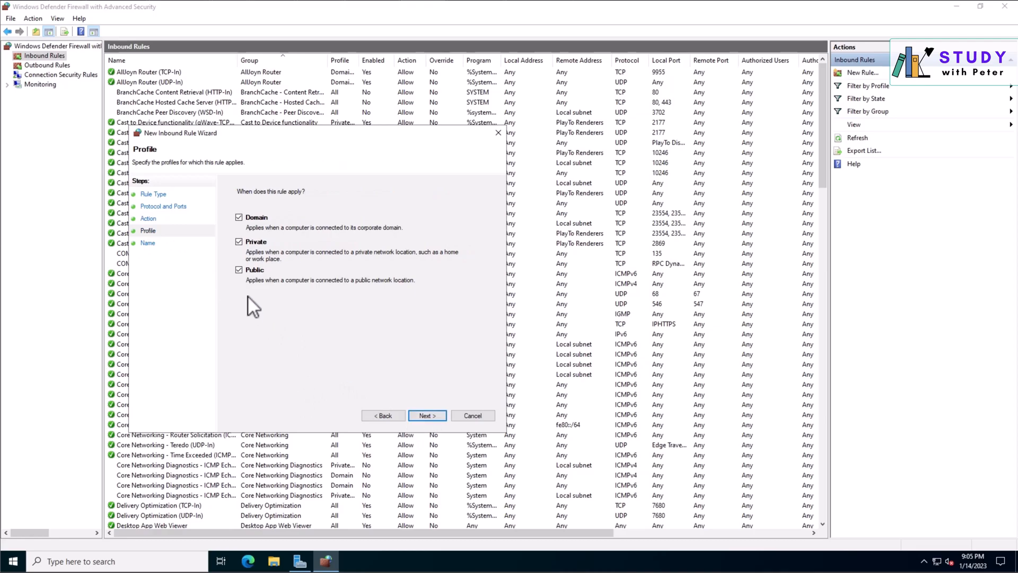
left_click(240, 242)
left_click(431, 413)
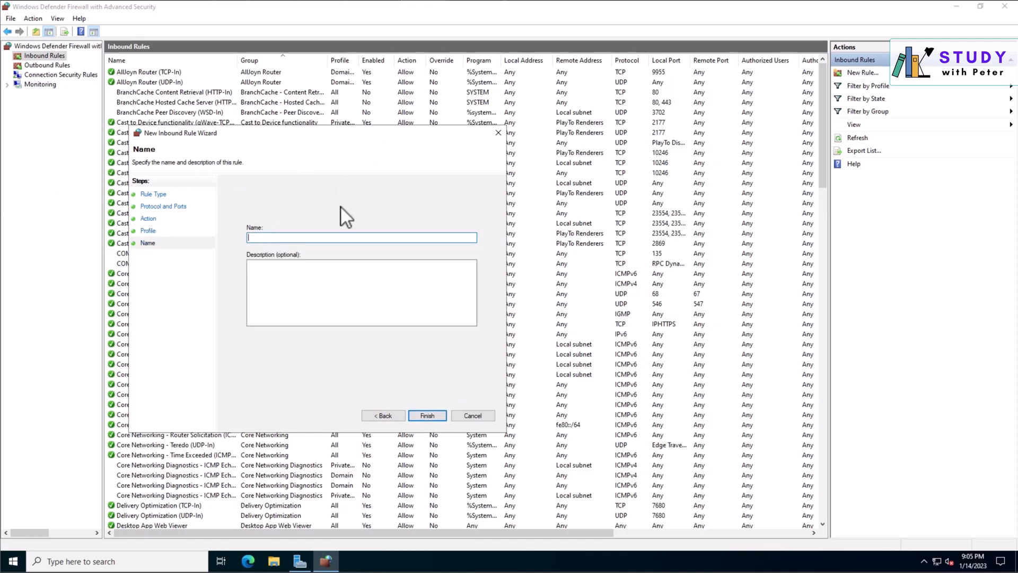
- Name the inbound rule "SQL Ports for ConfigMgr", finish creating it, and close the firewall console
type("SQL Ports for Fon")
key("BackSpace")
key("BackSpace")
key("BackSpace")
type("ConfigMgr")
left_click(427, 416)
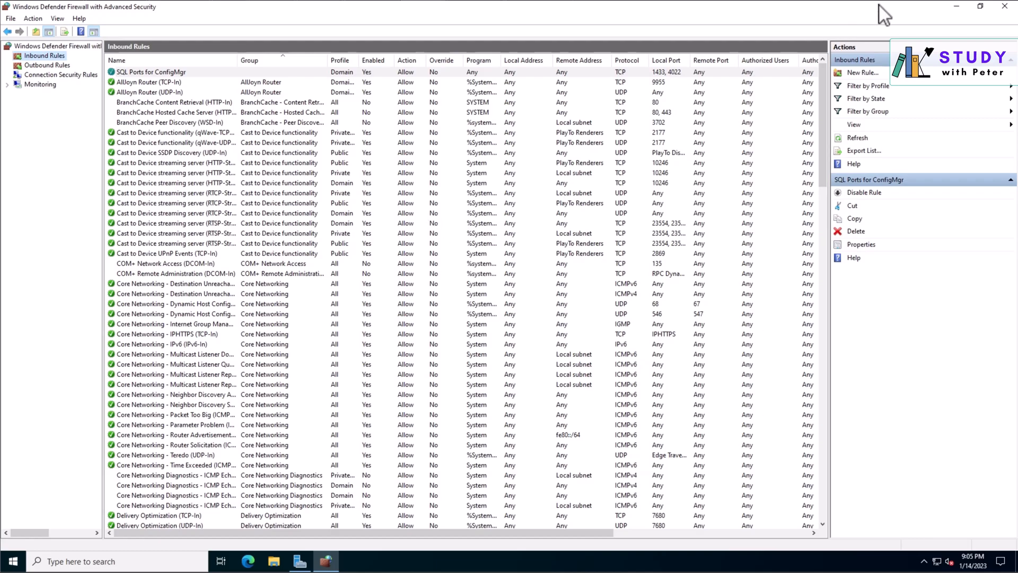
left_click(1004, 7)
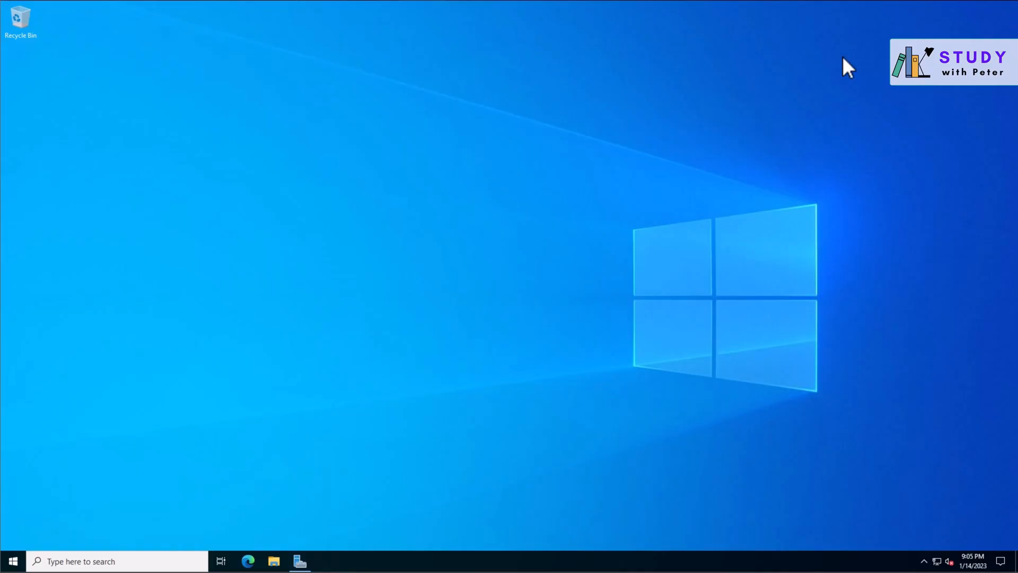
- Switch to Server Manager and start the Add Roles and Features Wizard, moving it toward the middle of the screen
left_click(298, 560)
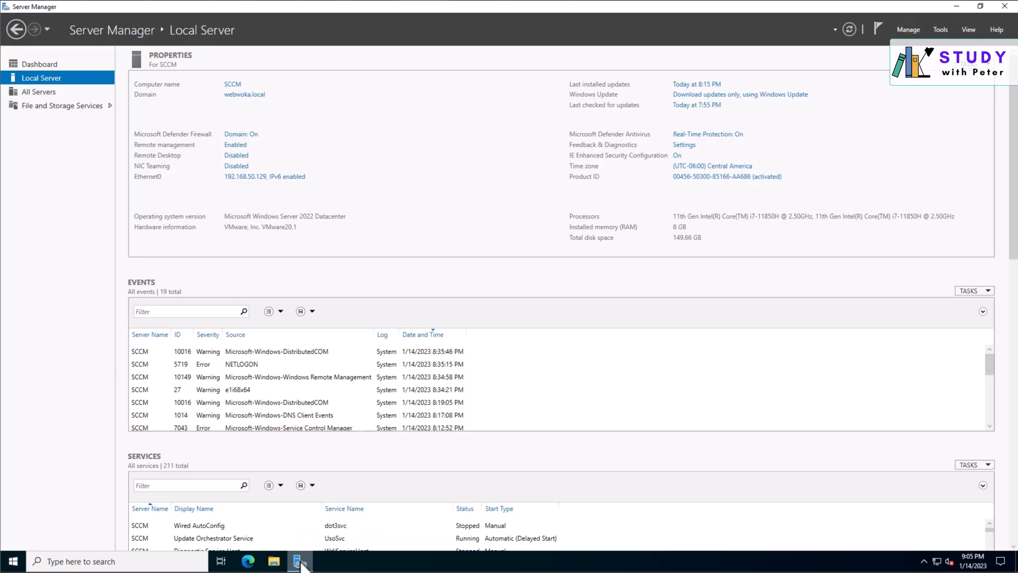
left_click(909, 30)
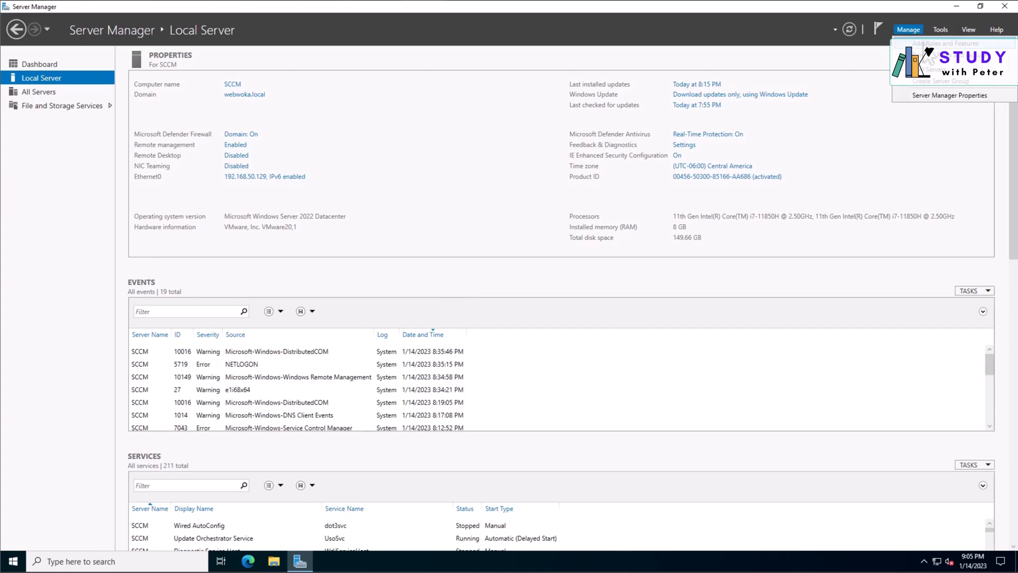
left_click(926, 45)
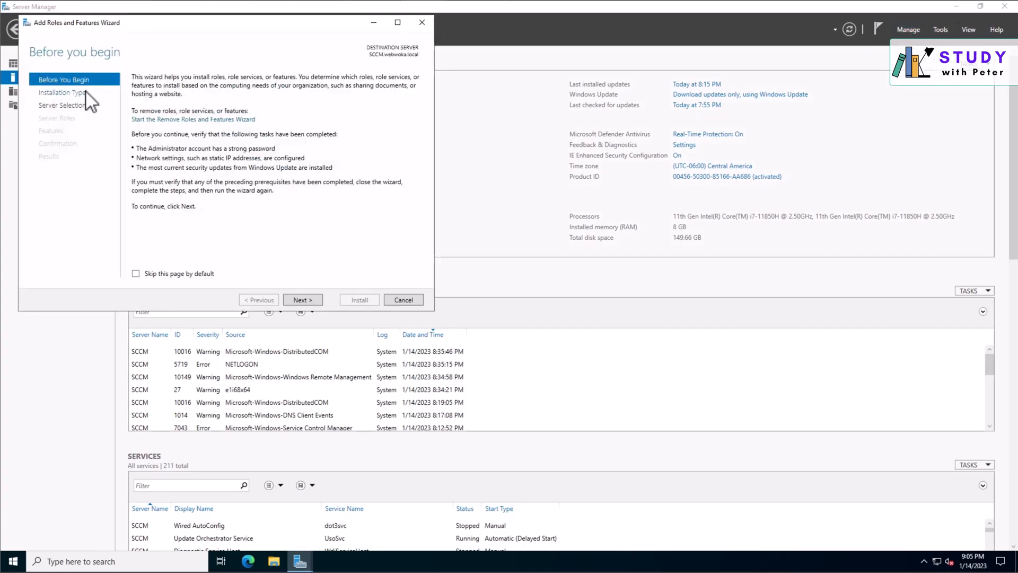
left_click_drag(193, 23, 349, 166)
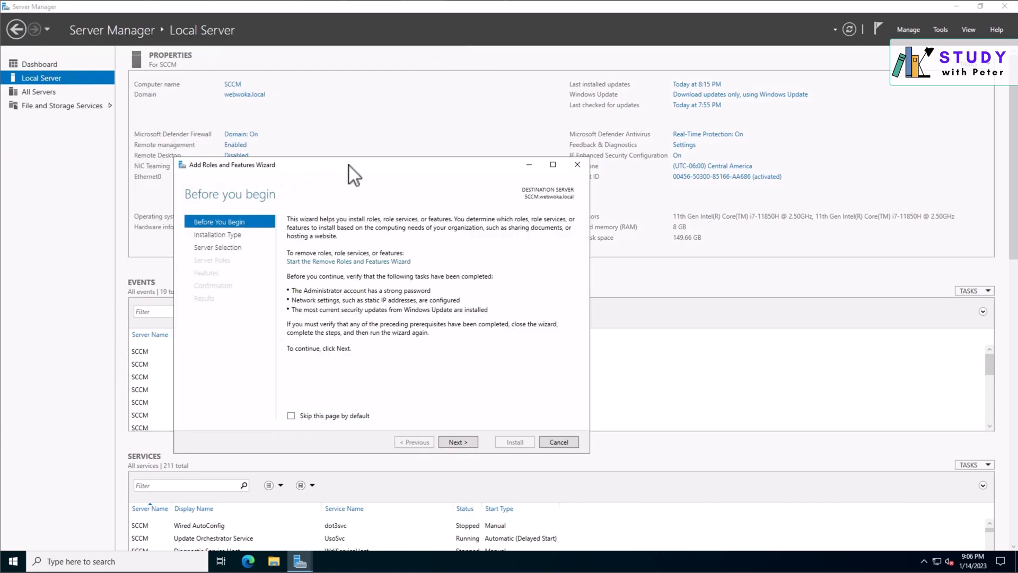
left_click_drag(348, 162, 396, 131)
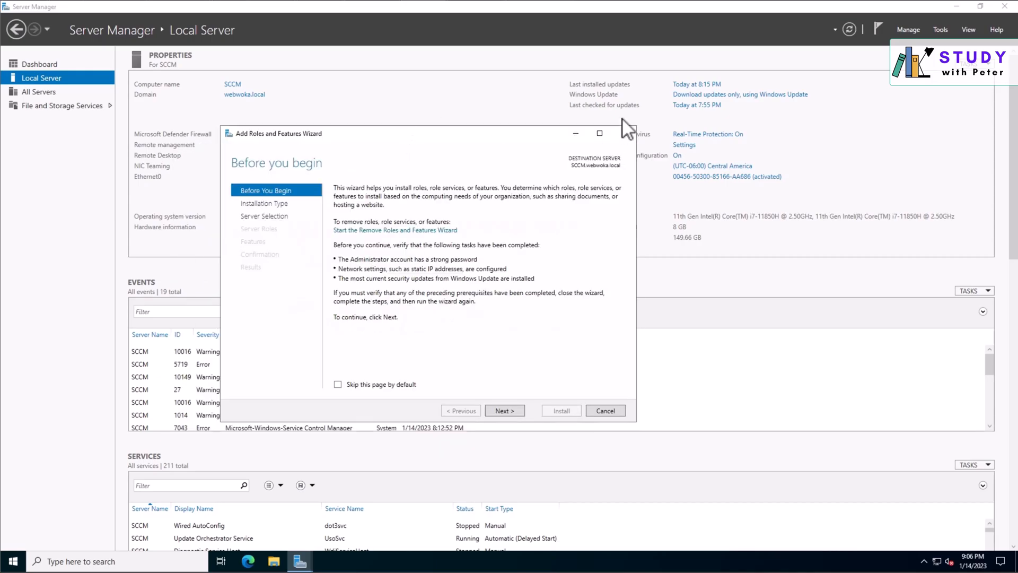
left_click(958, 7)
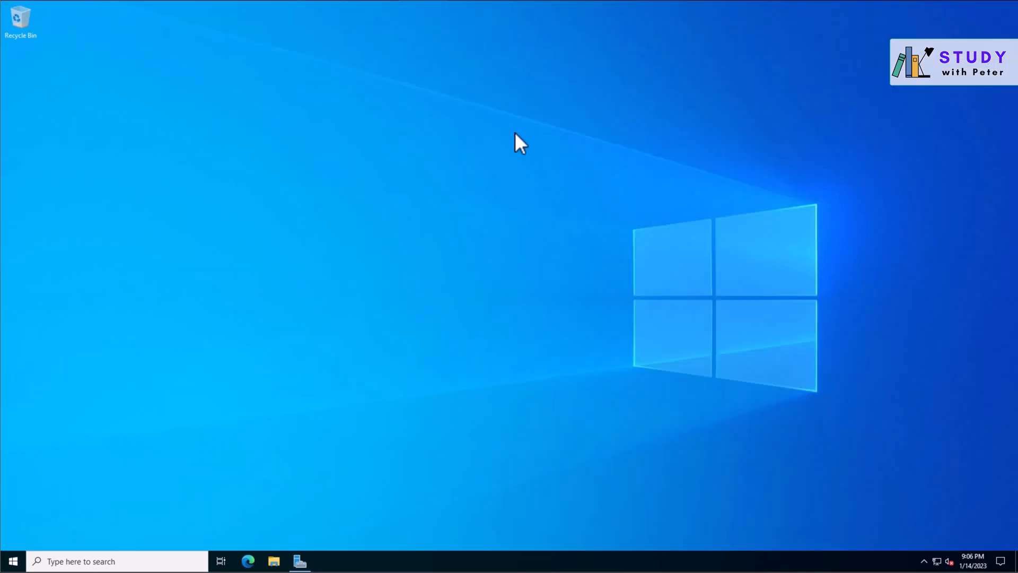
left_click(301, 565)
left_click_drag(454, 129, 495, 134)
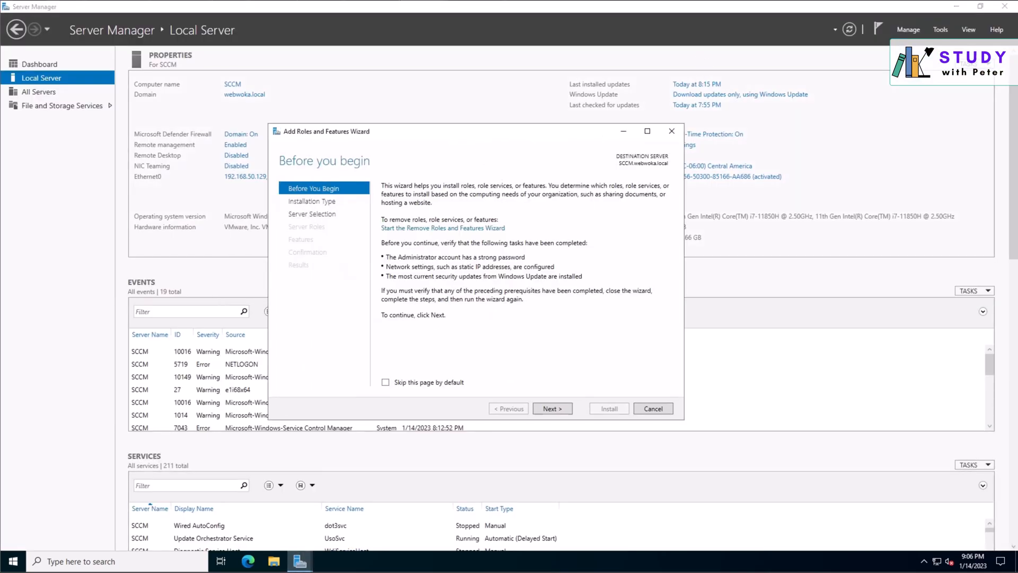
left_click(957, 7)
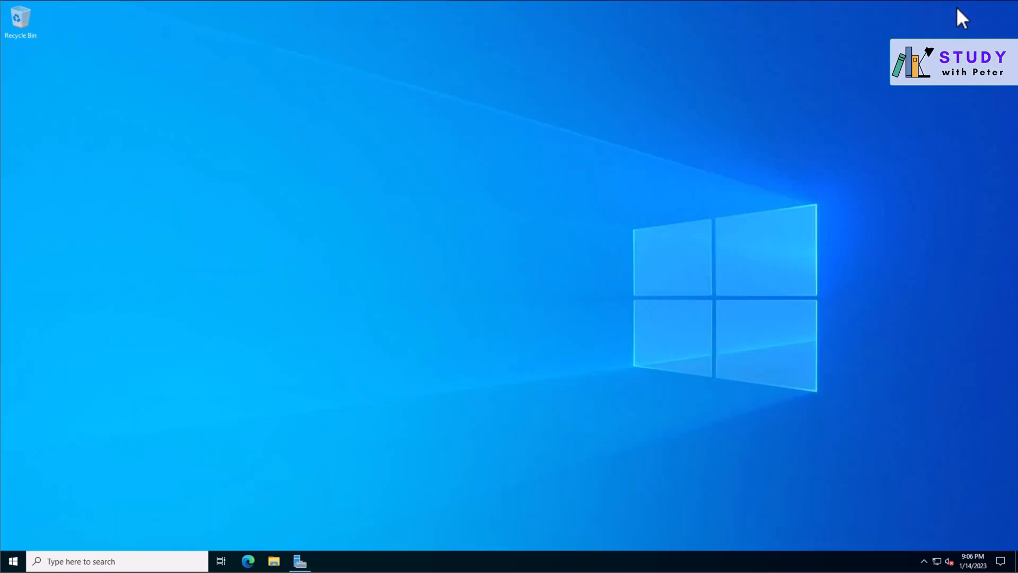
left_click(300, 561)
- Reposition the wizard and choose a role-based or feature-based installation on the server SCCM.webwoka.local
left_click_drag(414, 133, 309, 108)
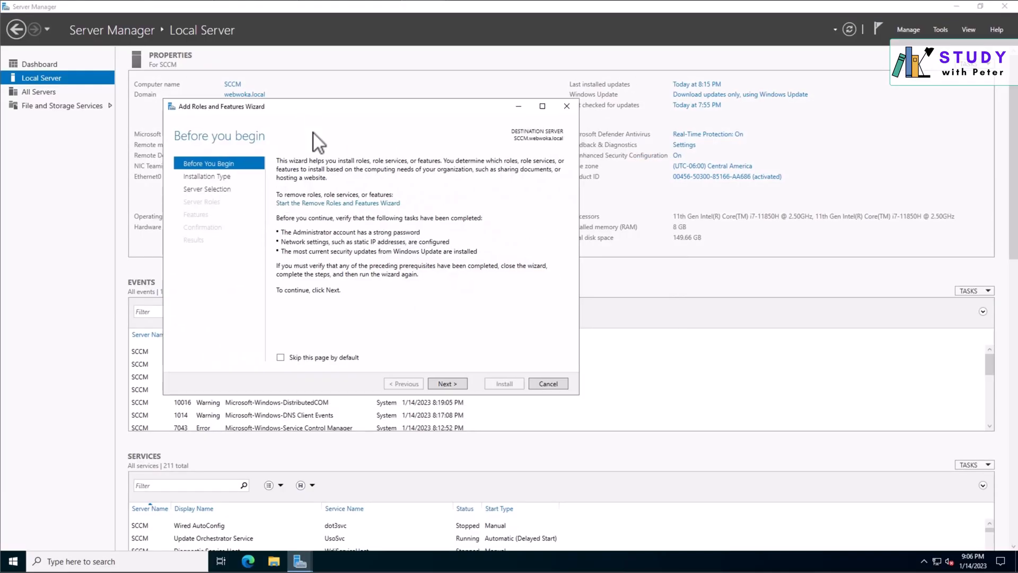
left_click(445, 384)
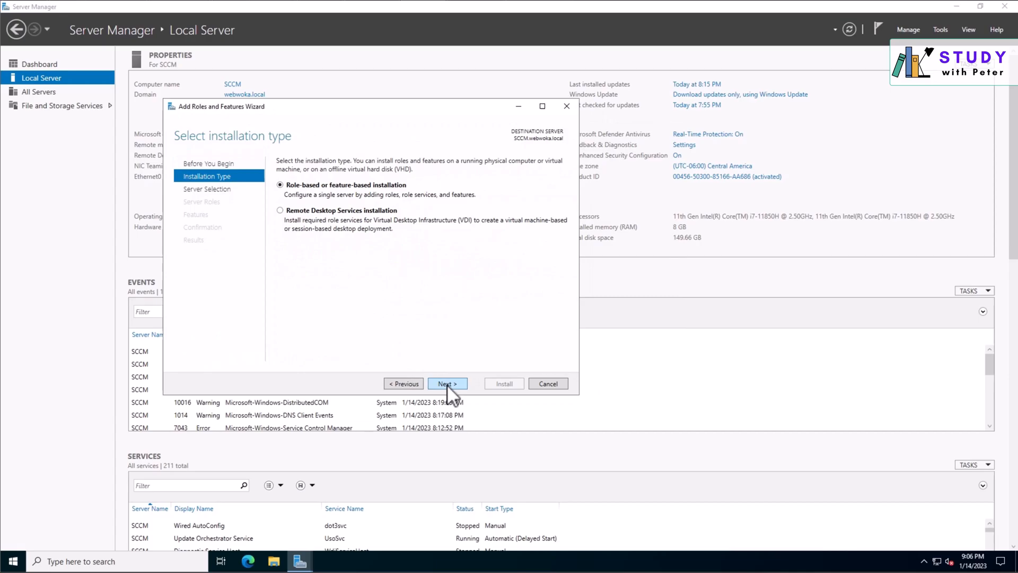
left_click(446, 384)
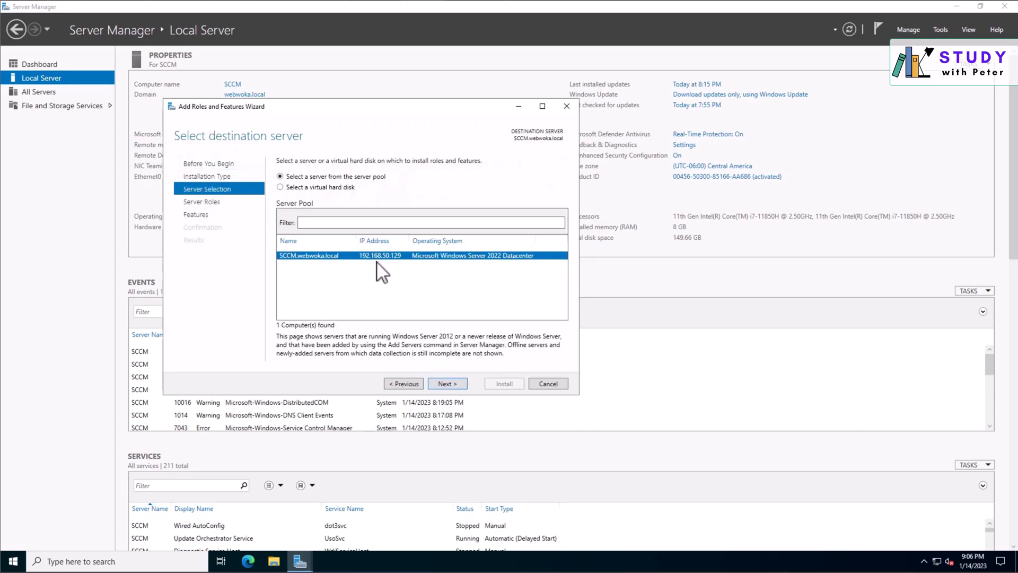
left_click(454, 385)
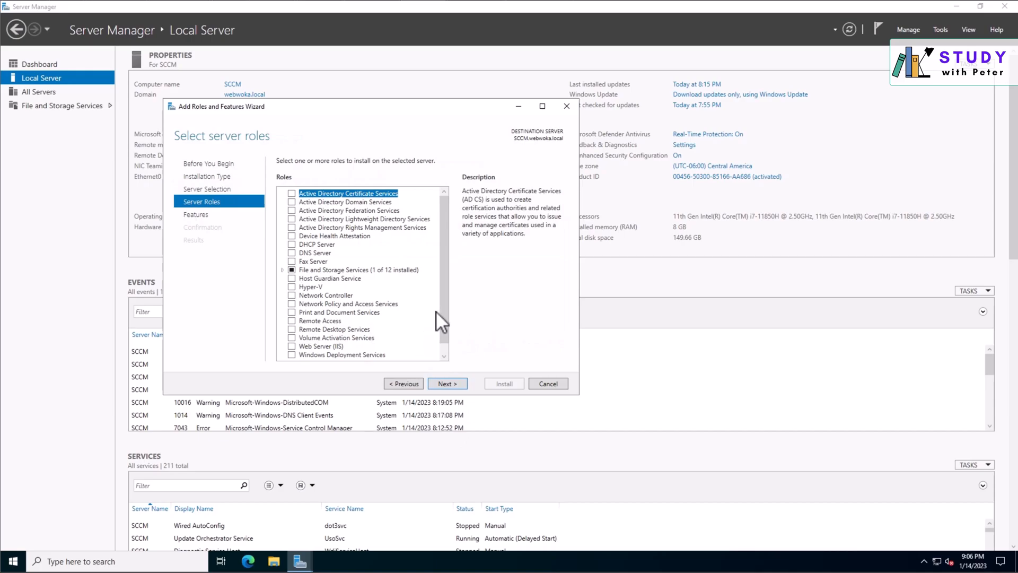
- Select the Web Server (IIS) role with its required management tools and proceed to the feature selection
left_click_drag(444, 312, 444, 334)
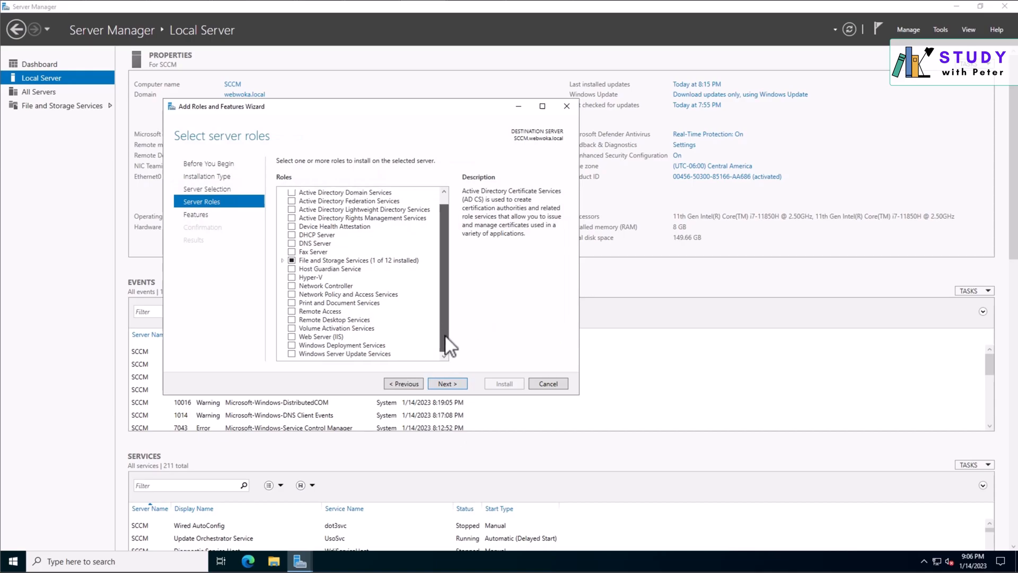
left_click(291, 337)
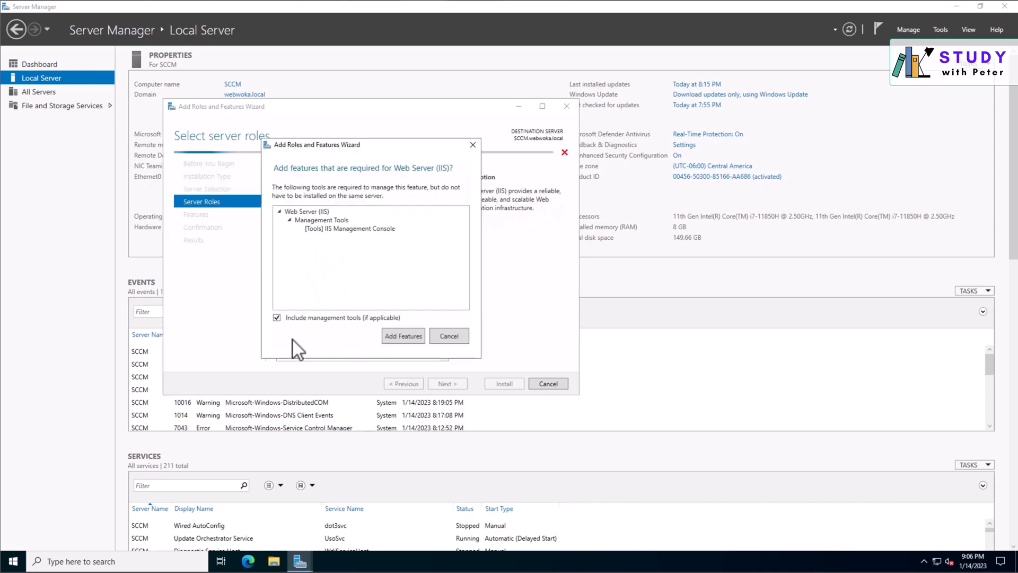
left_click(396, 337)
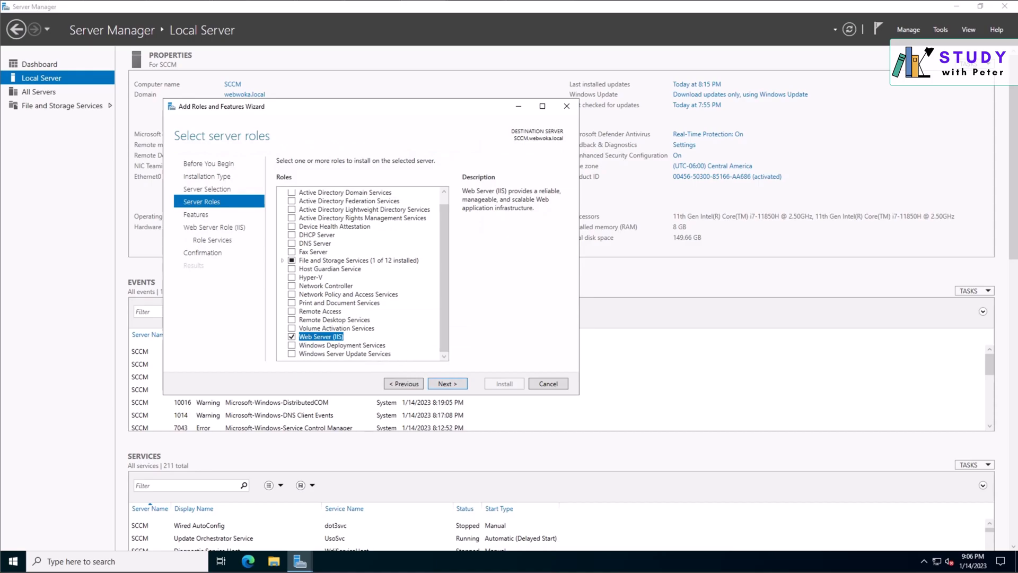
scroll(448, 274, "up", 1)
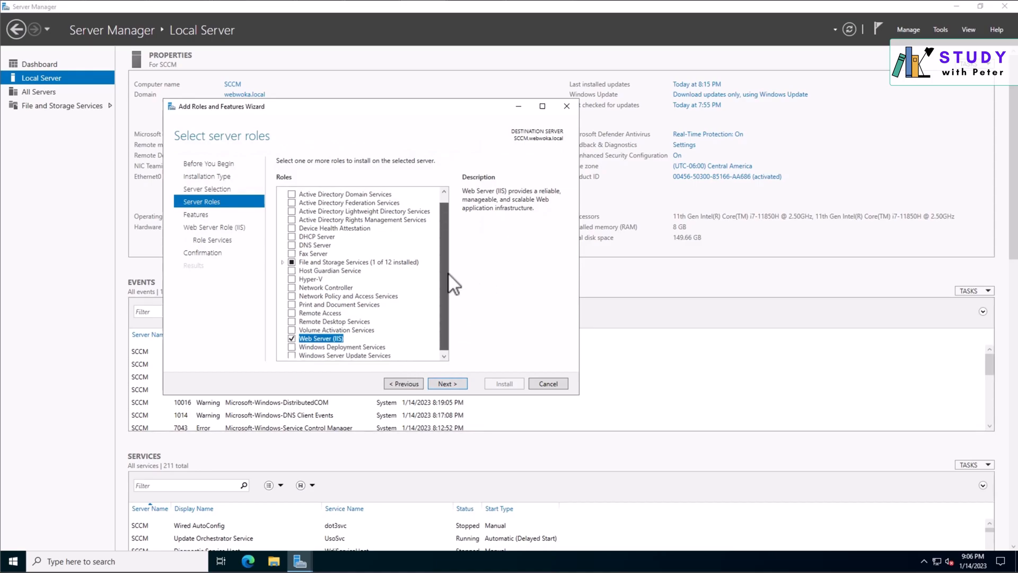
scroll(450, 268, "down", 1)
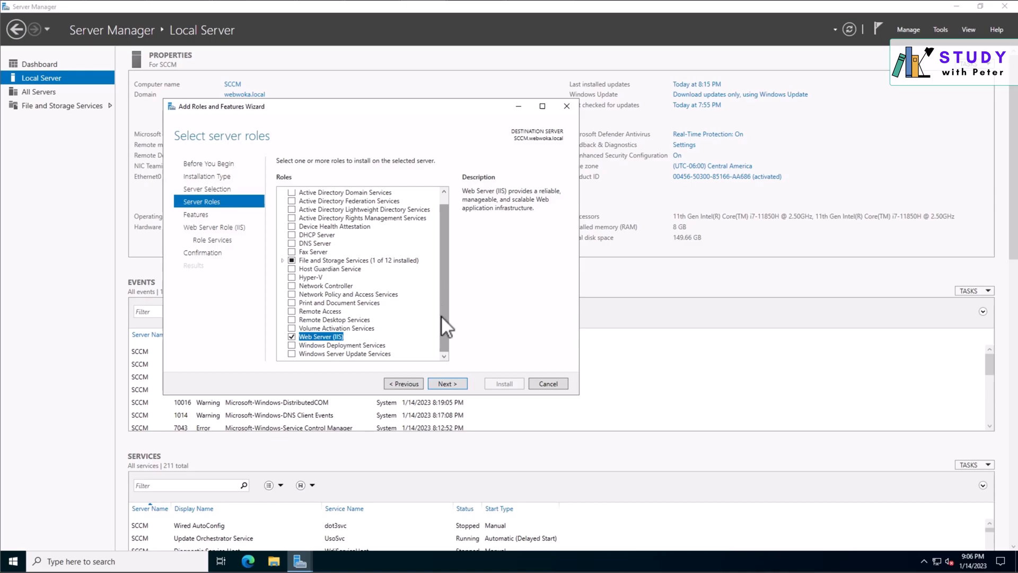
left_click(455, 383)
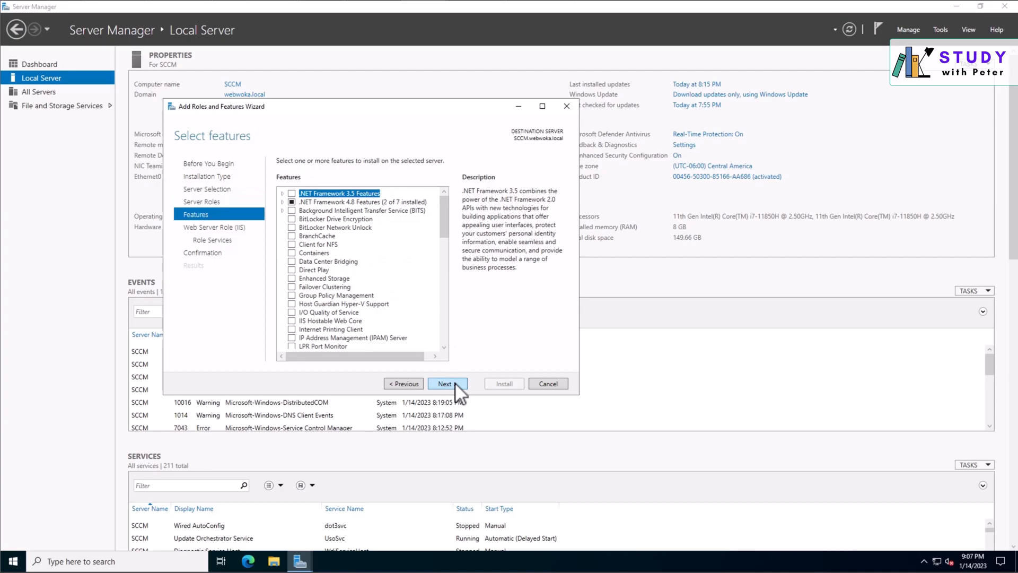
- Add the Remote Differential Compression feature and proceed to the Web Server (IIS) role services
left_click_drag(445, 230, 450, 283)
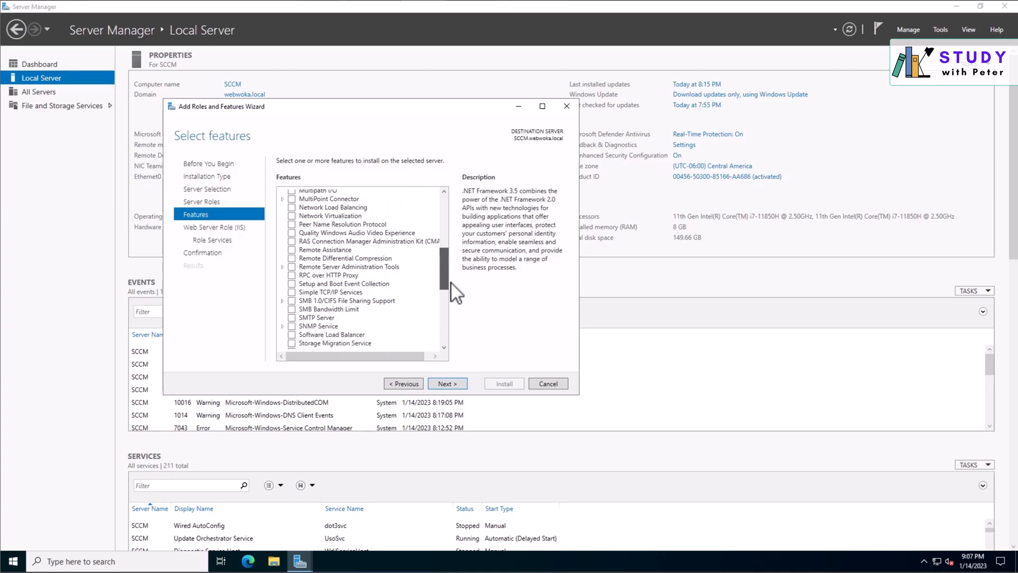
left_click(292, 259)
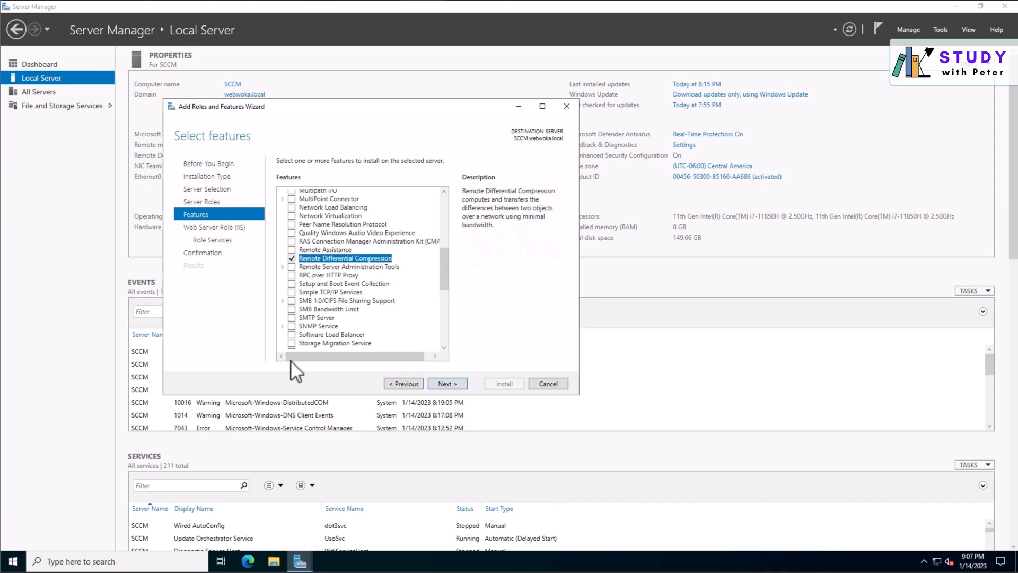
left_click_drag(440, 276, 440, 291)
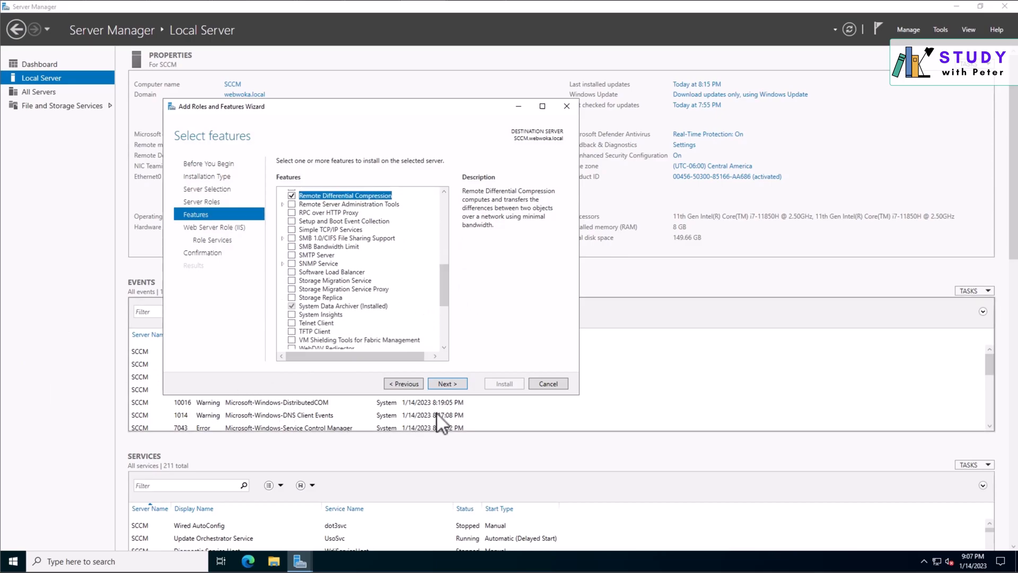
left_click_drag(447, 291, 454, 330)
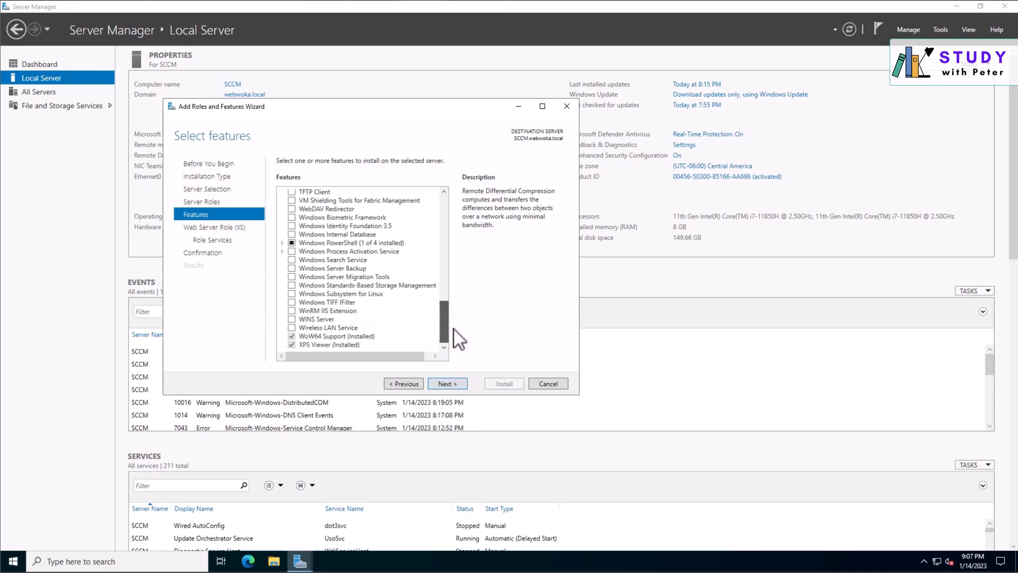
left_click(454, 389)
left_click(453, 383)
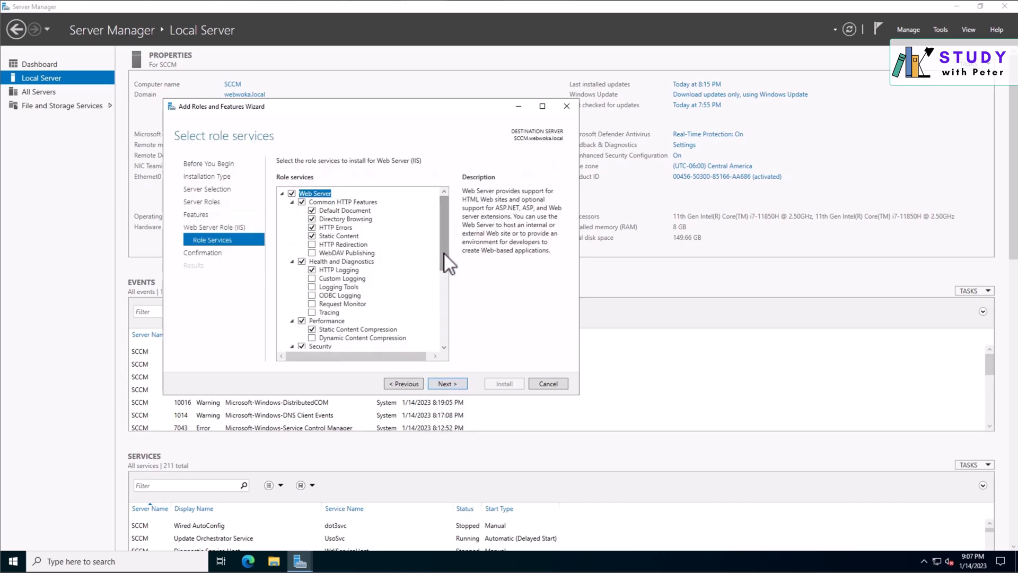
- Add the role services IIS 6 Management Compatibility, IIS Management Scripts and Tools, and Application Development
left_click_drag(444, 253, 453, 337)
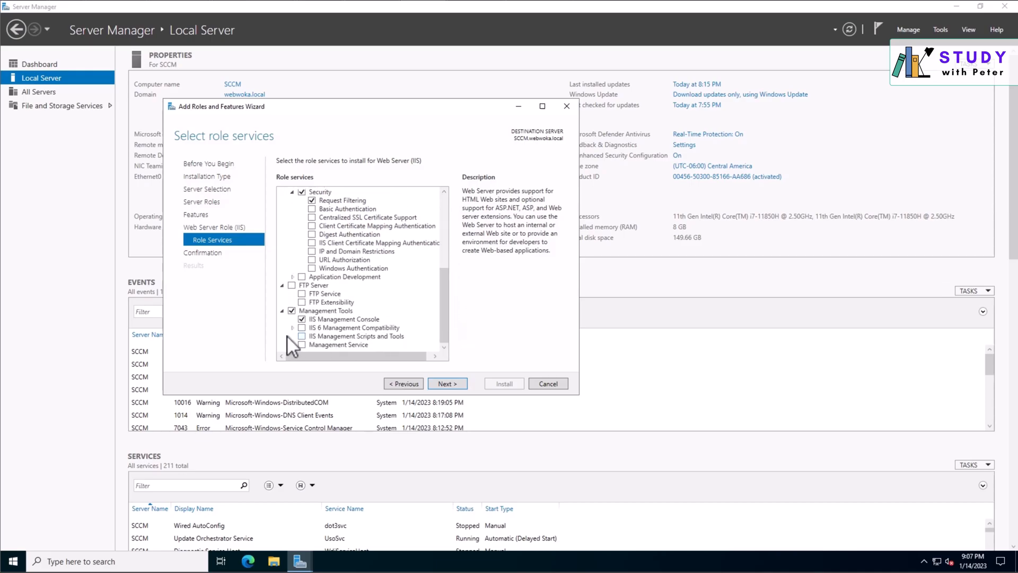
left_click(300, 328)
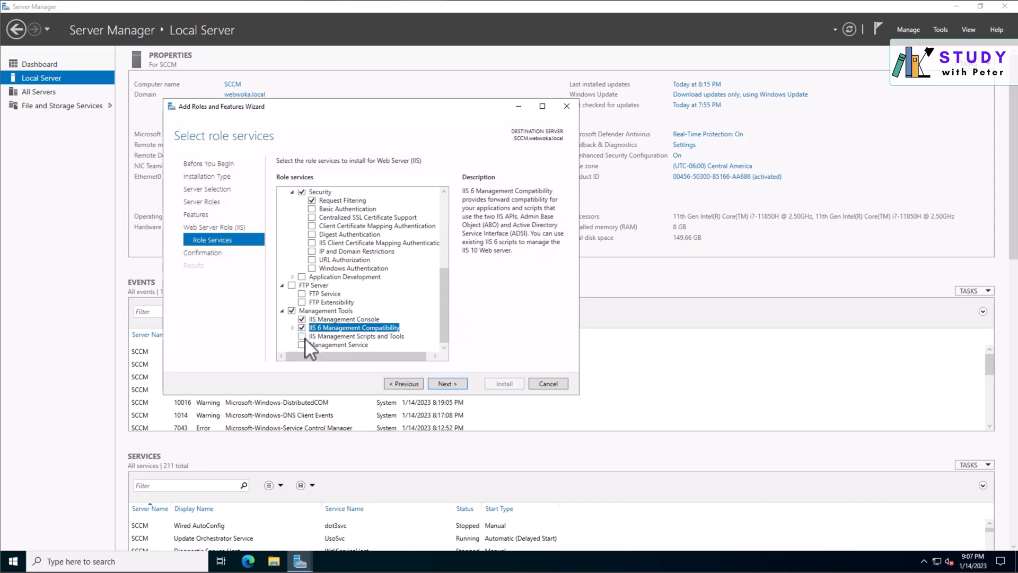
left_click(301, 337)
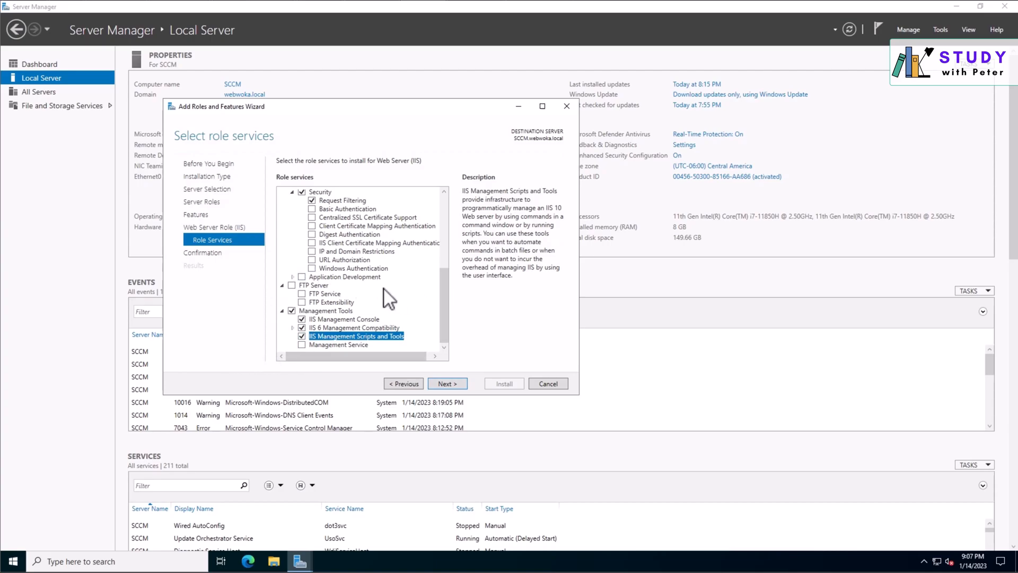
left_click(301, 276)
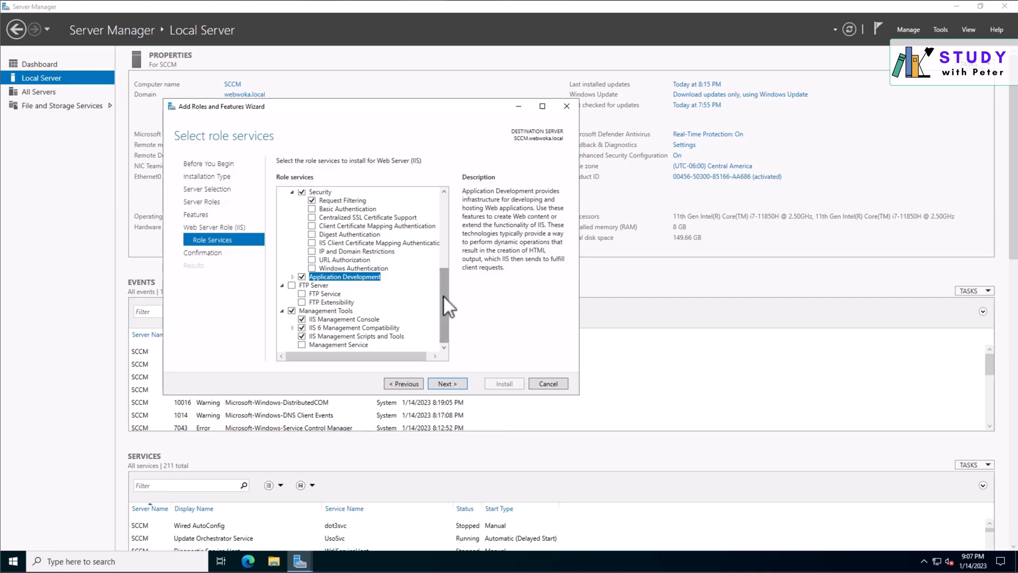
- Review the IIS role services with Security and Performance collapsed, and start installing the selected role and feature
scroll(443, 294, "up", 2)
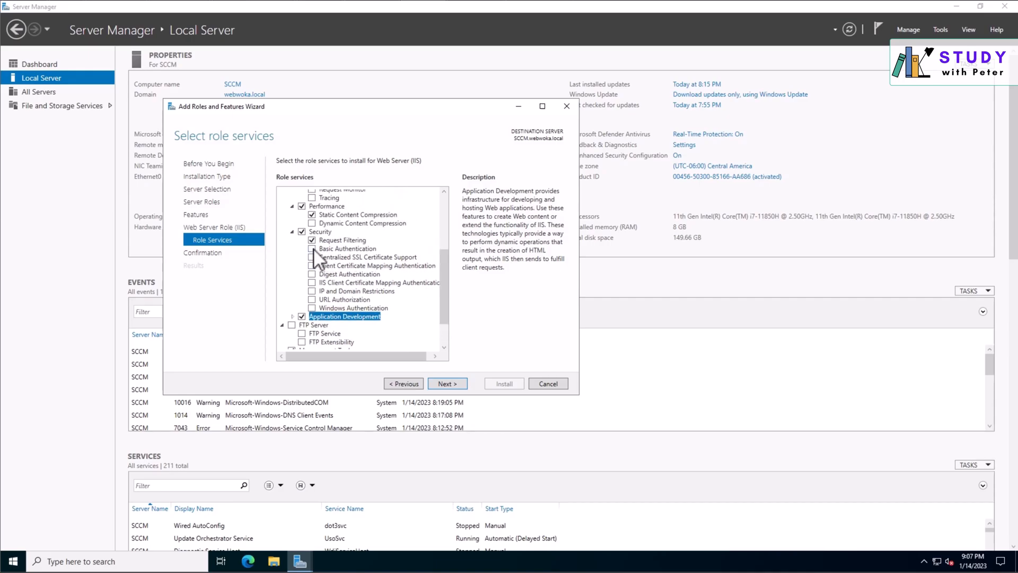
left_click(292, 233)
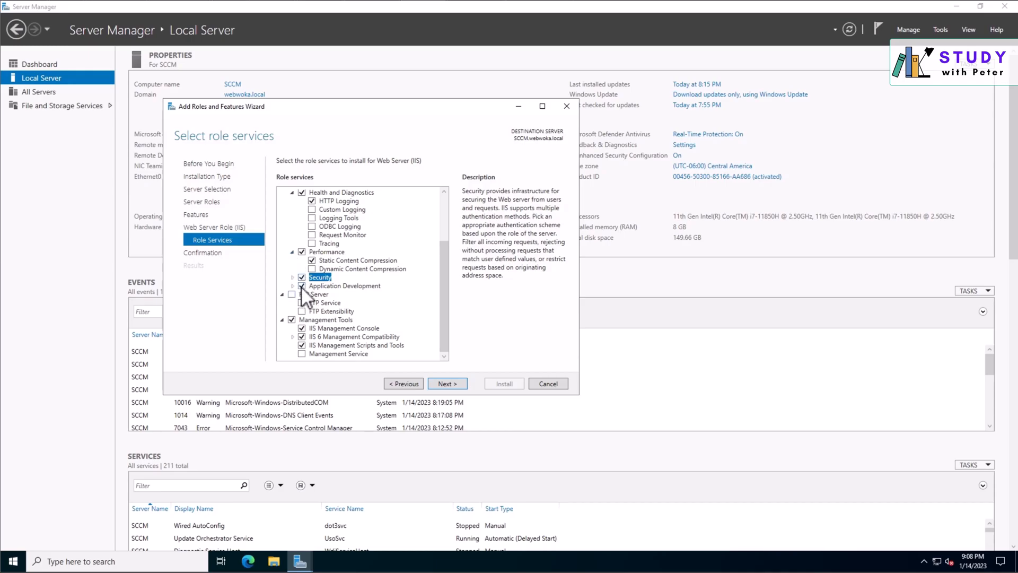
left_click(293, 253)
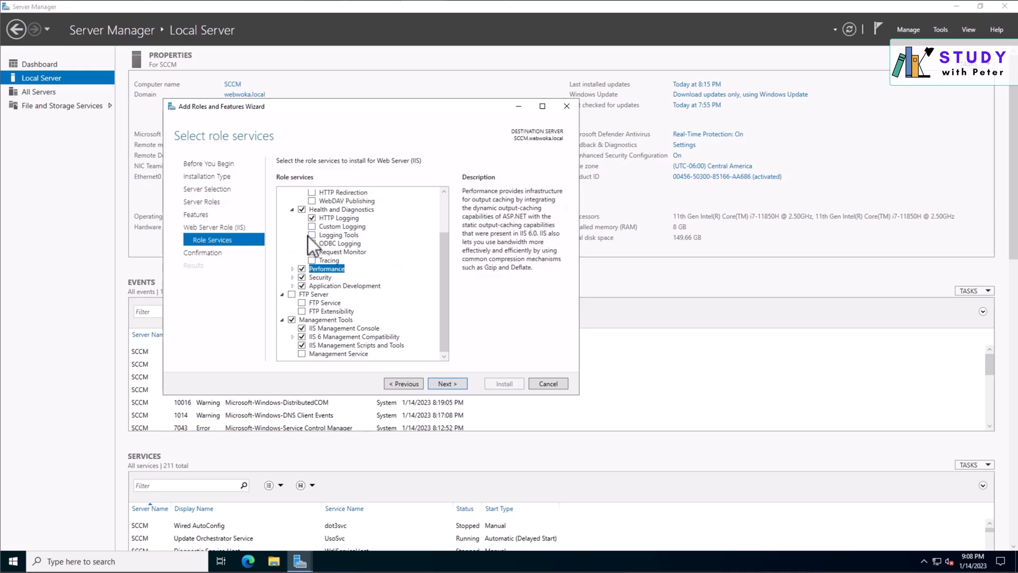
left_click_drag(442, 258, 434, 228)
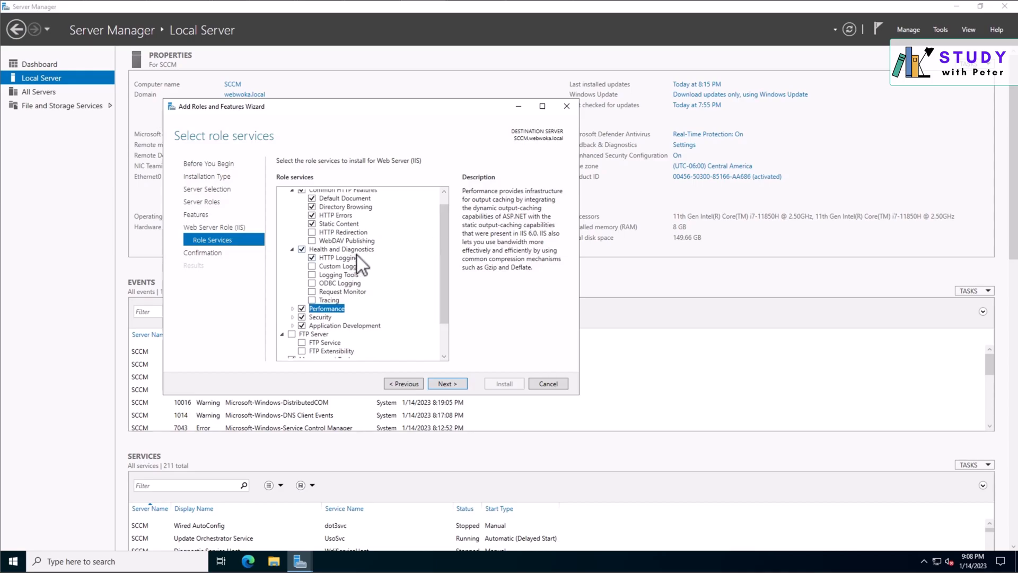
left_click_drag(438, 229, 412, 217)
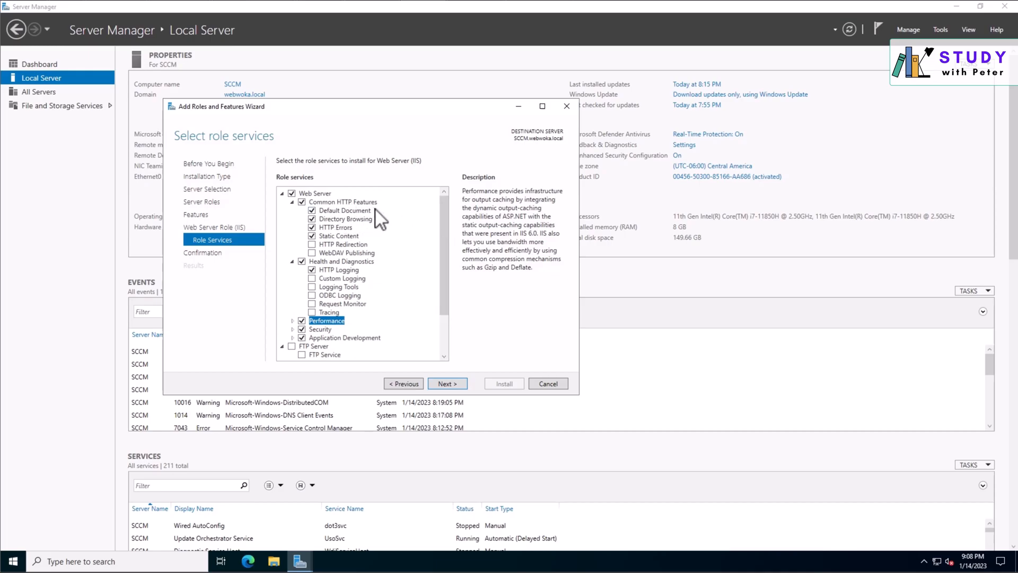
left_click_drag(447, 243, 440, 305)
left_click(451, 383)
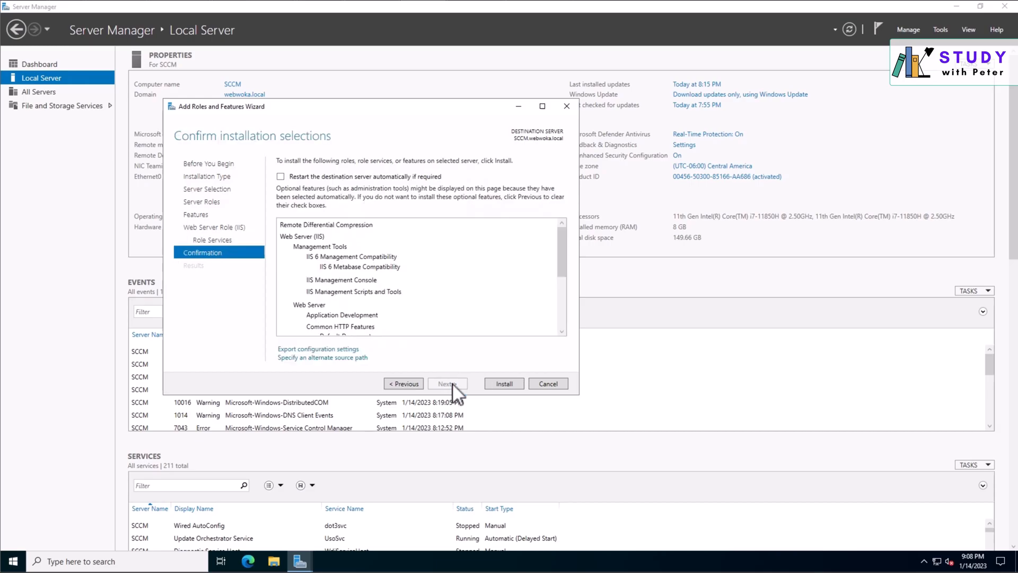
left_click(501, 383)
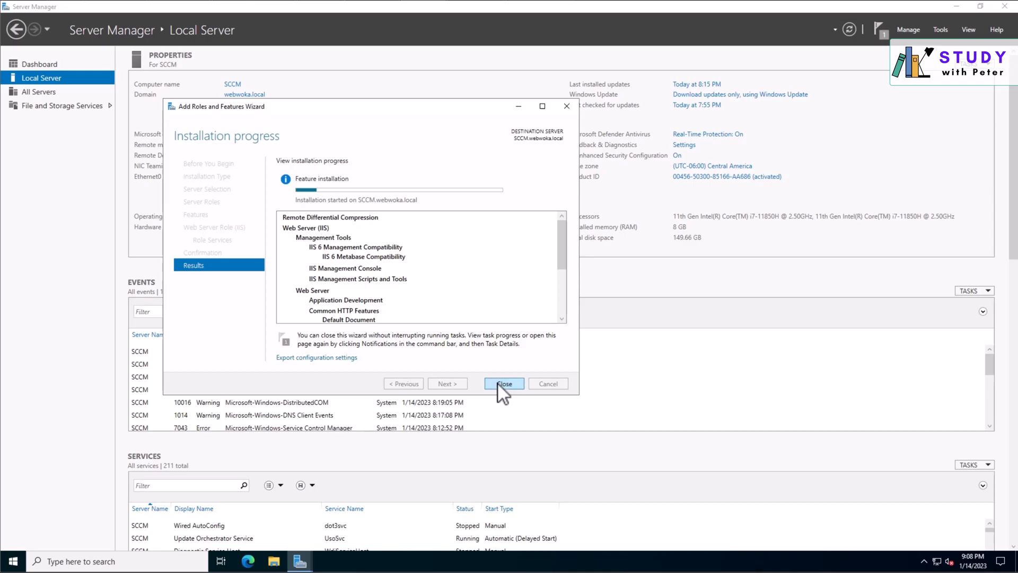
- Switch to Microsoft Edge, search for "configuration manager system requirements", and open the Microsoft Learn article on recommended Configuration Manager hardware
left_click(248, 561)
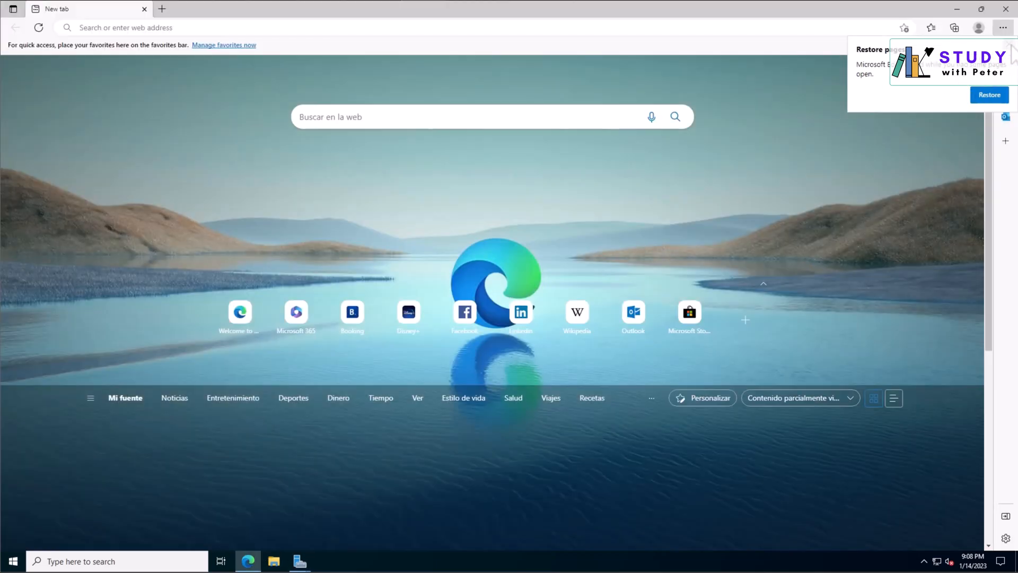
left_click(673, 28)
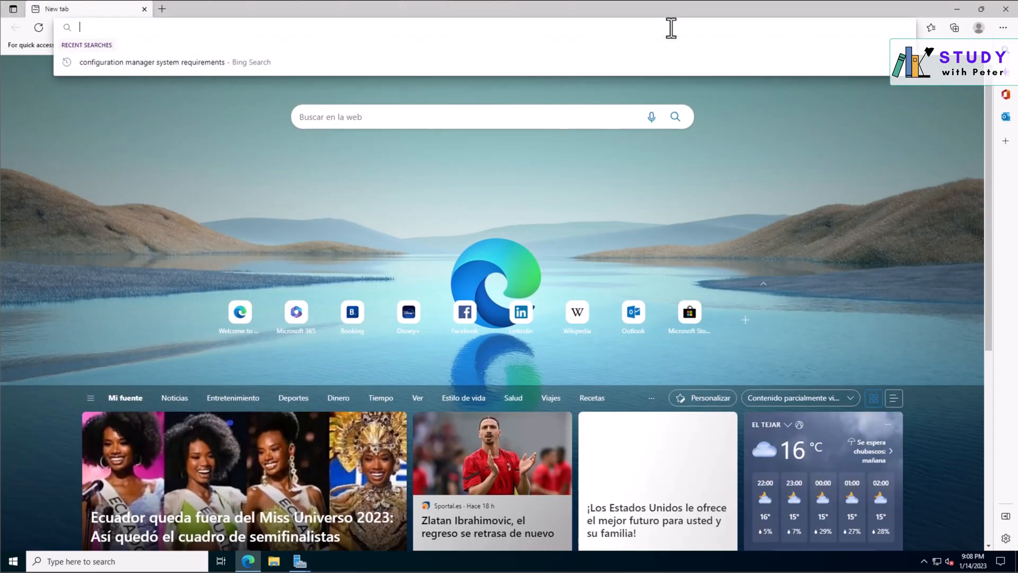
type("con")
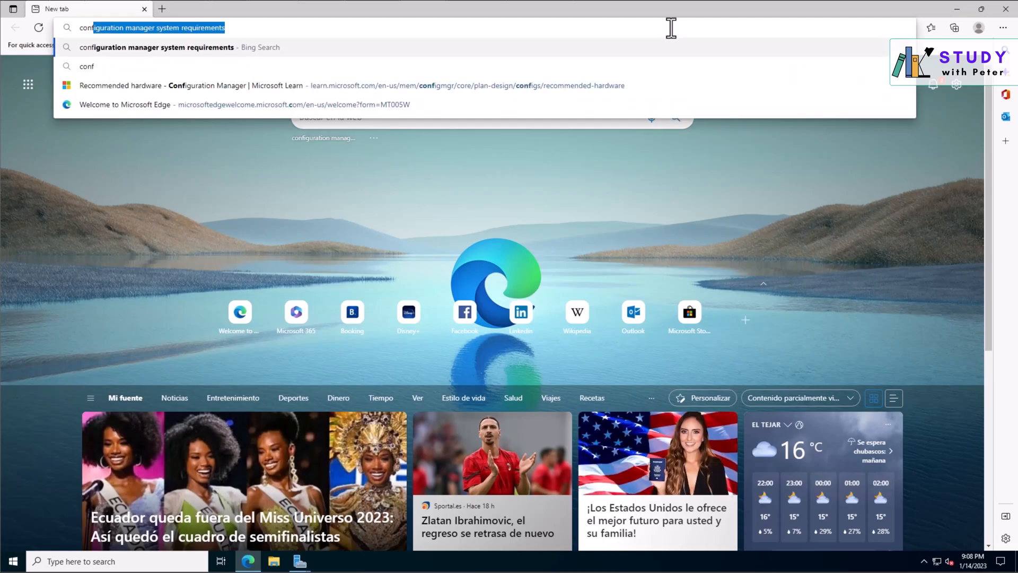
type("f")
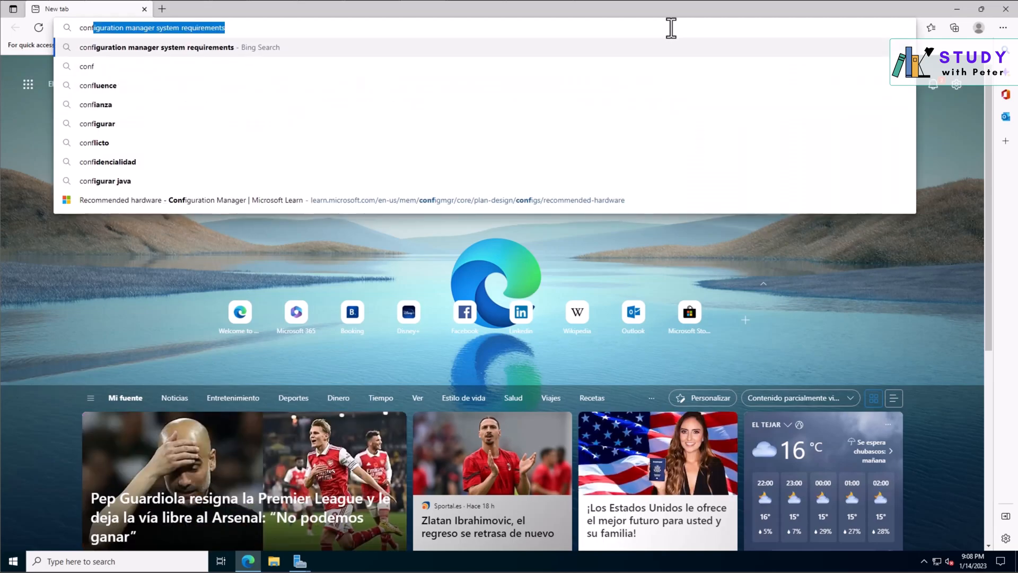
key("Return")
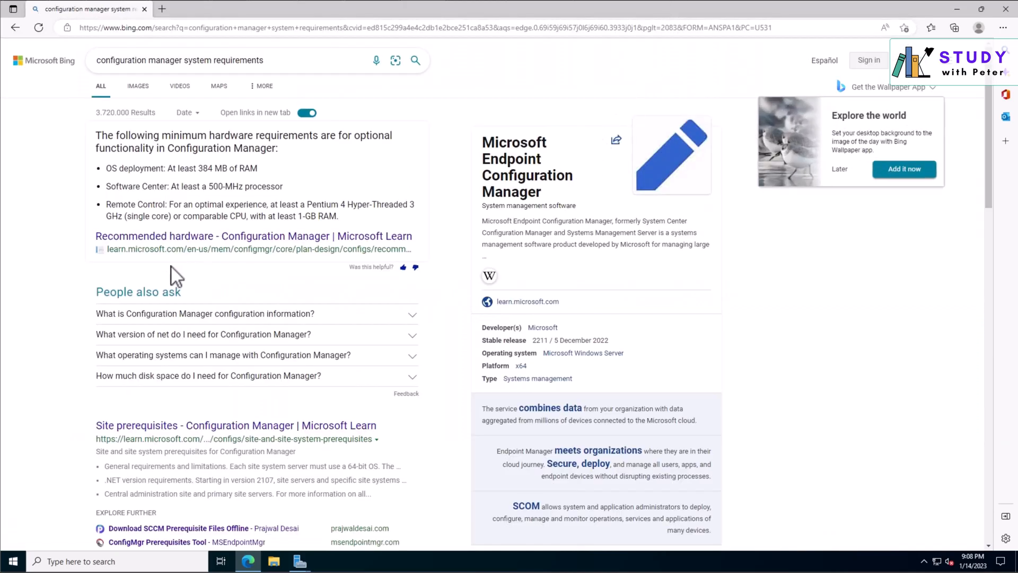
left_click(185, 240)
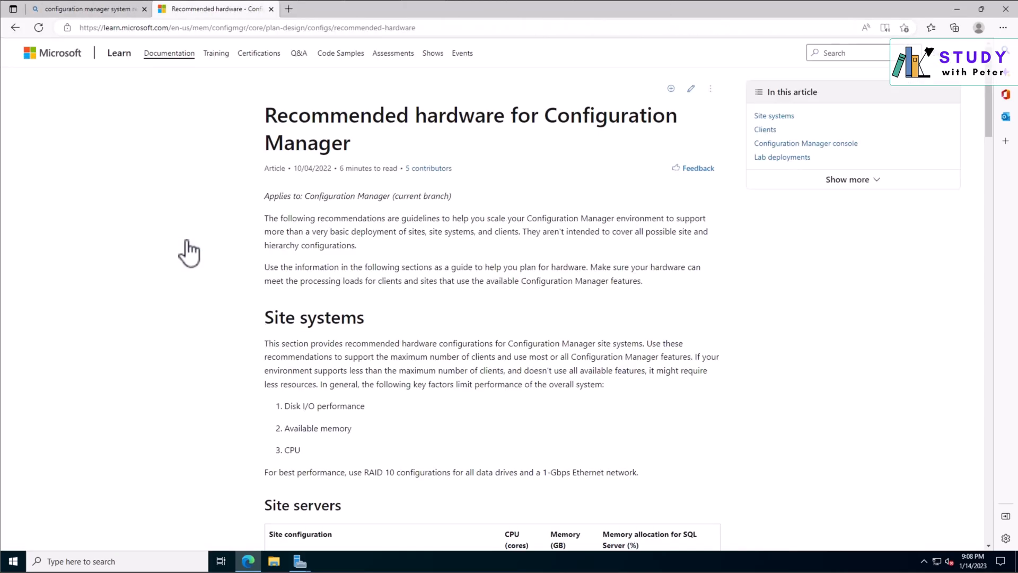
- Review the hardware recommendations for site servers, site system disk space, the Configuration Manager console, and lab deployments
scroll(461, 237, "down", 4)
scroll(462, 239, "down", 11)
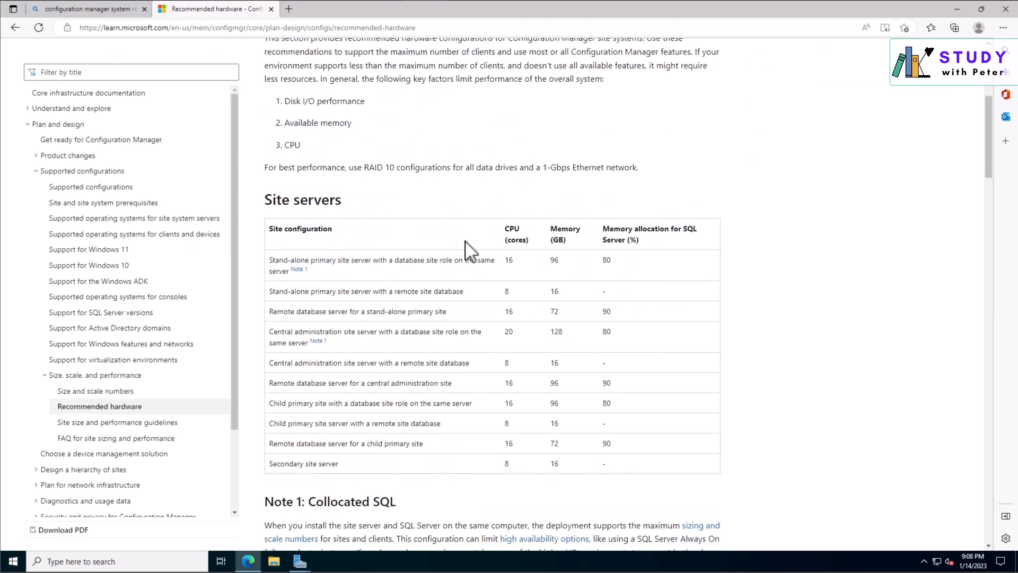
scroll(511, 253, "down", 18)
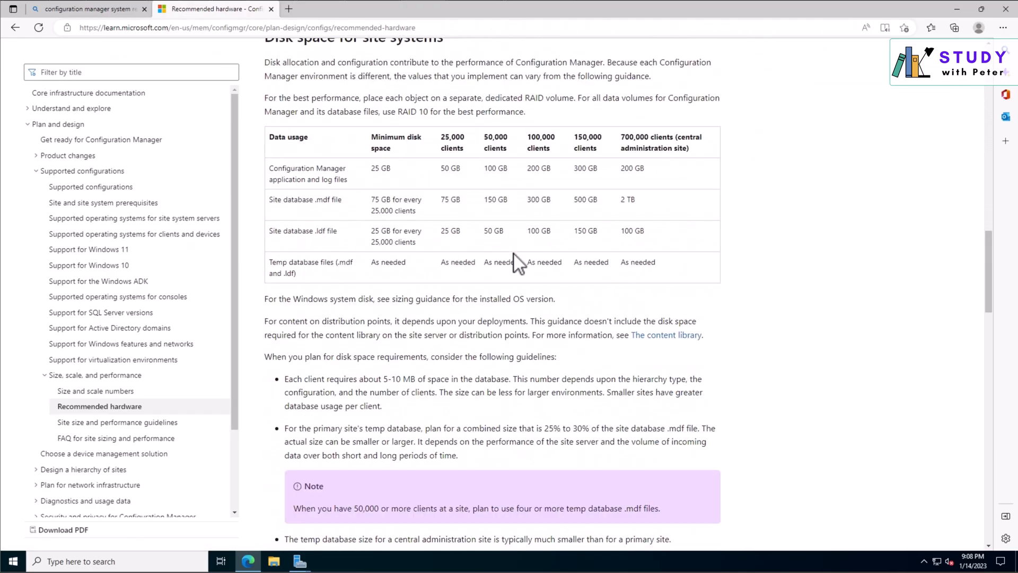
scroll(520, 253, "down", 7)
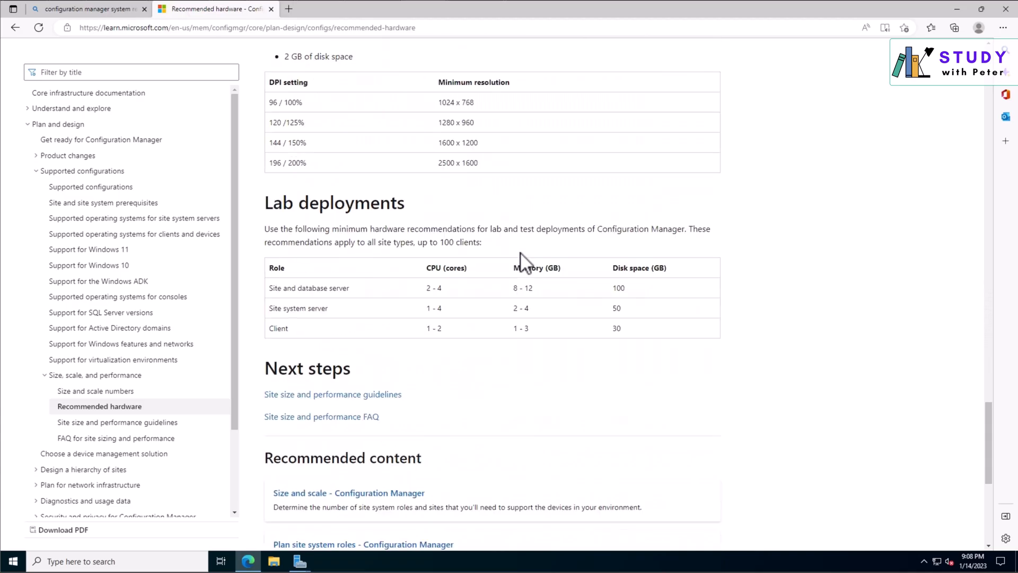
scroll(522, 252, "up", 6)
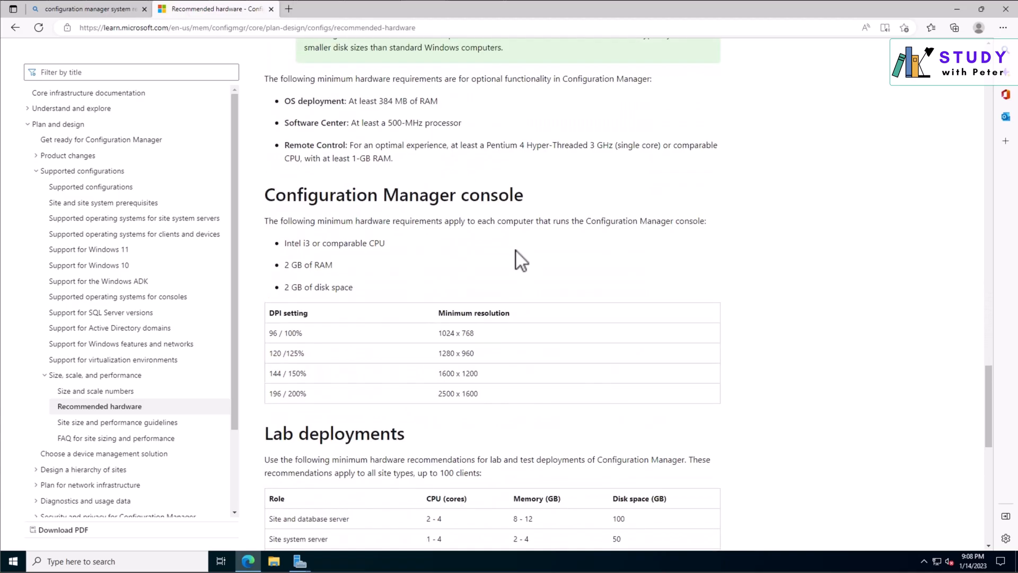
- Open the "Site and site system prerequisites" article, skim it as far as the database server requirements, and return to its beginning
left_click(91, 205)
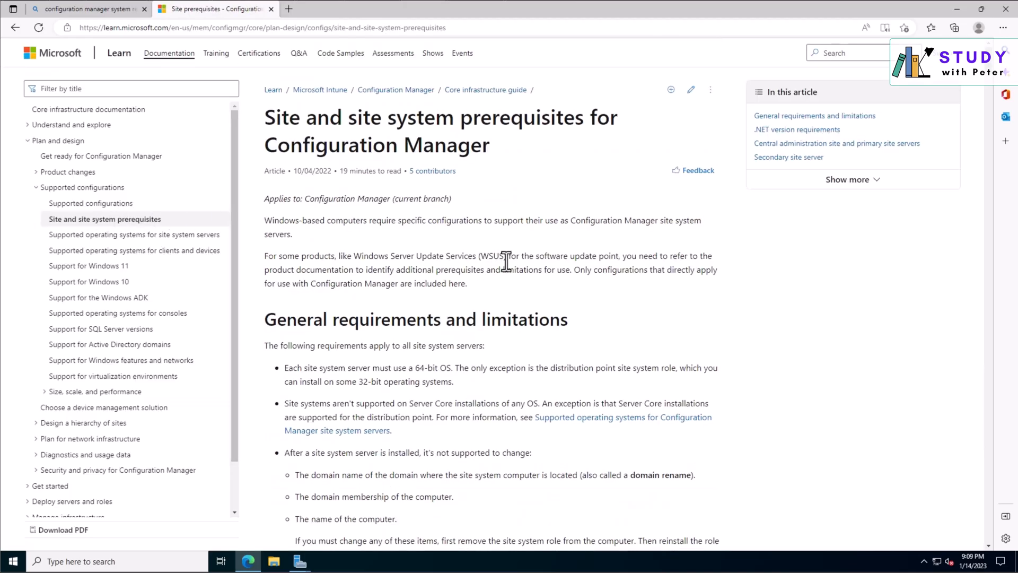
scroll(496, 249, "down", 3)
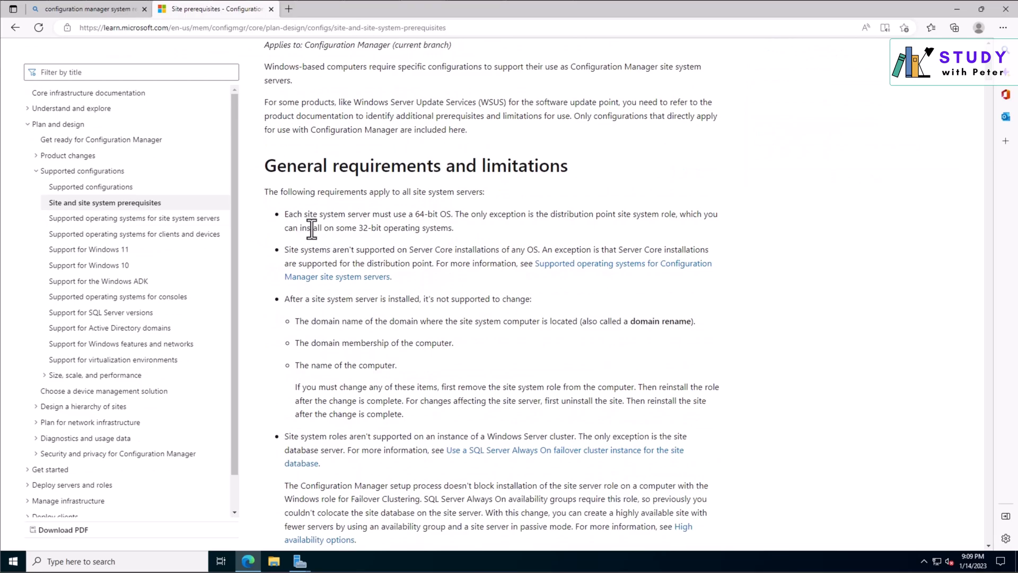
scroll(339, 248, "down", 6)
scroll(350, 245, "down", 9)
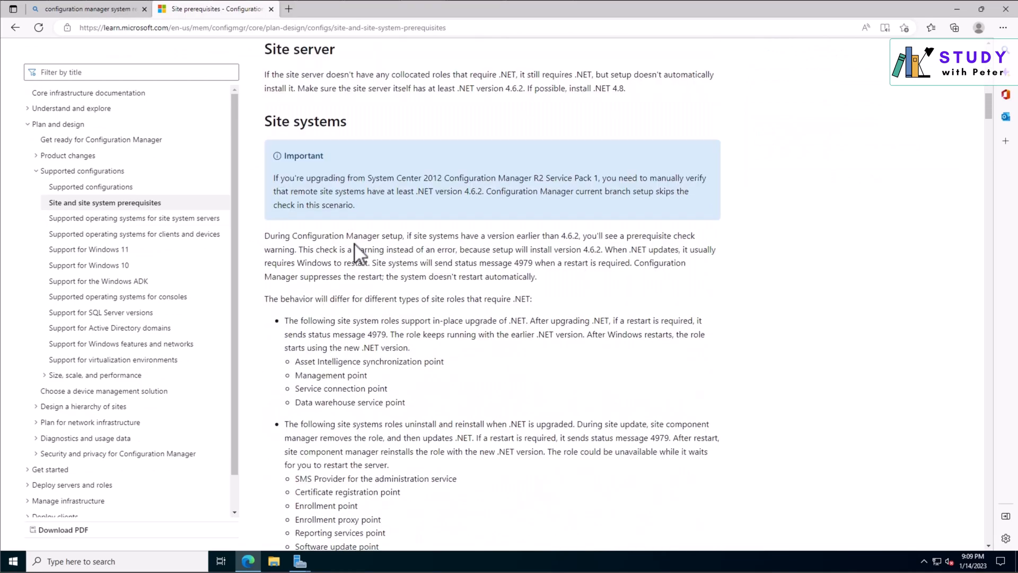
scroll(354, 252, "down", 15)
scroll(362, 256, "down", 15)
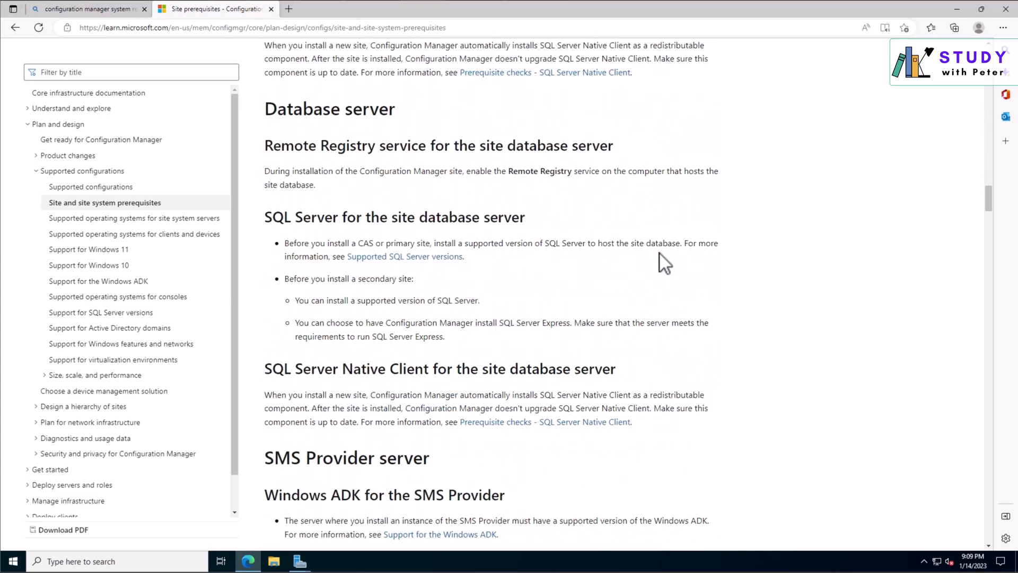
left_click_drag(986, 202, 977, 81)
- Examine the general requirements, the .NET version requirements, and the Windows Server roles and features needed for the site server
scroll(976, 82, "down", 3)
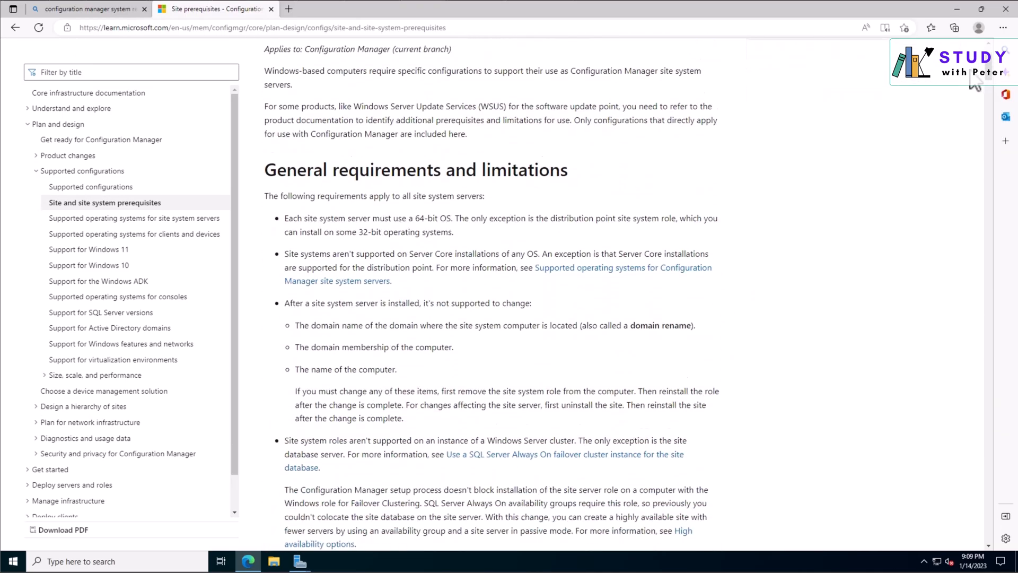
scroll(971, 79, "down", 8)
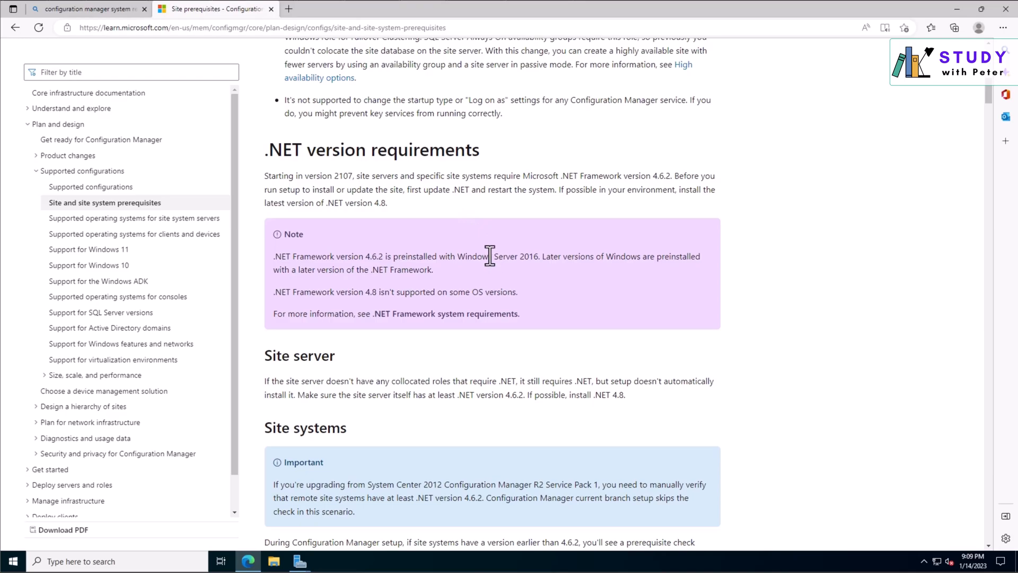
scroll(499, 286, "down", 3)
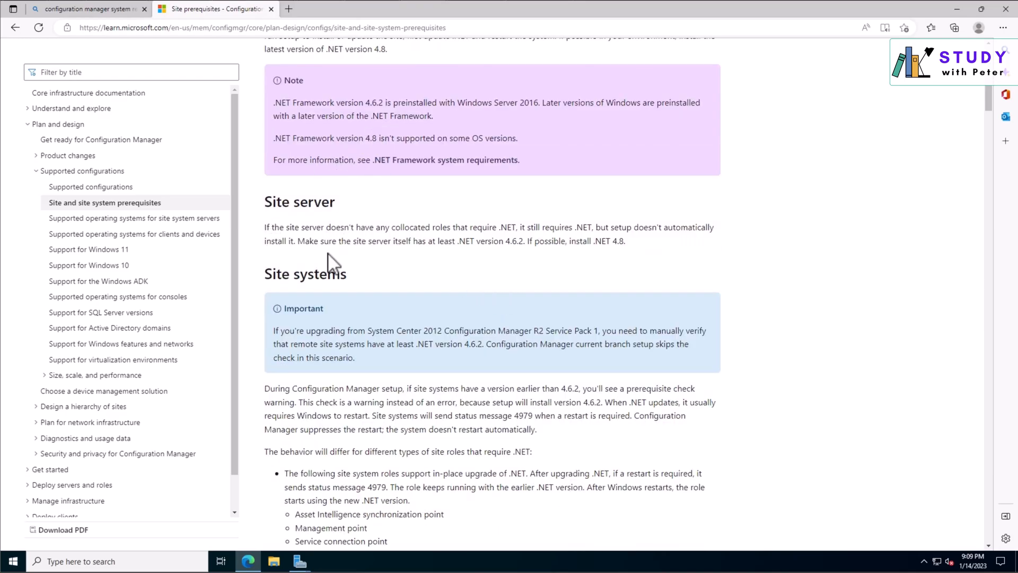
scroll(348, 268, "down", 4)
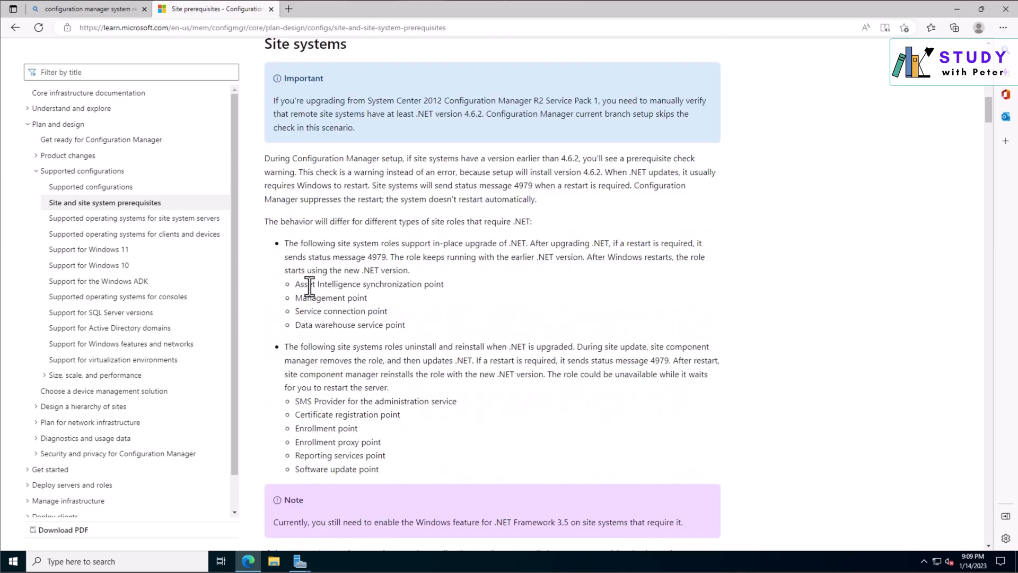
scroll(456, 369, "down", 4)
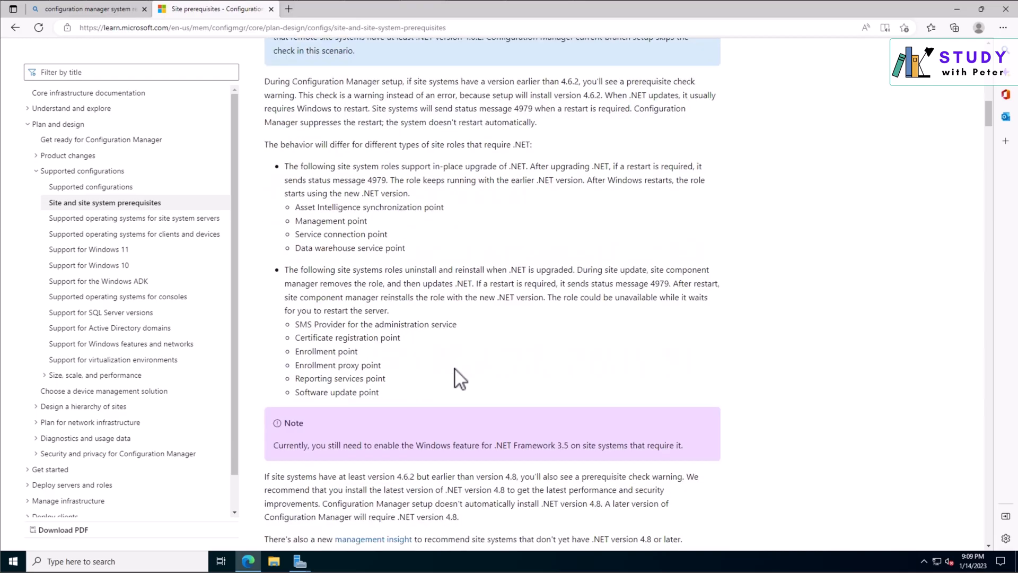
scroll(457, 368, "down", 7)
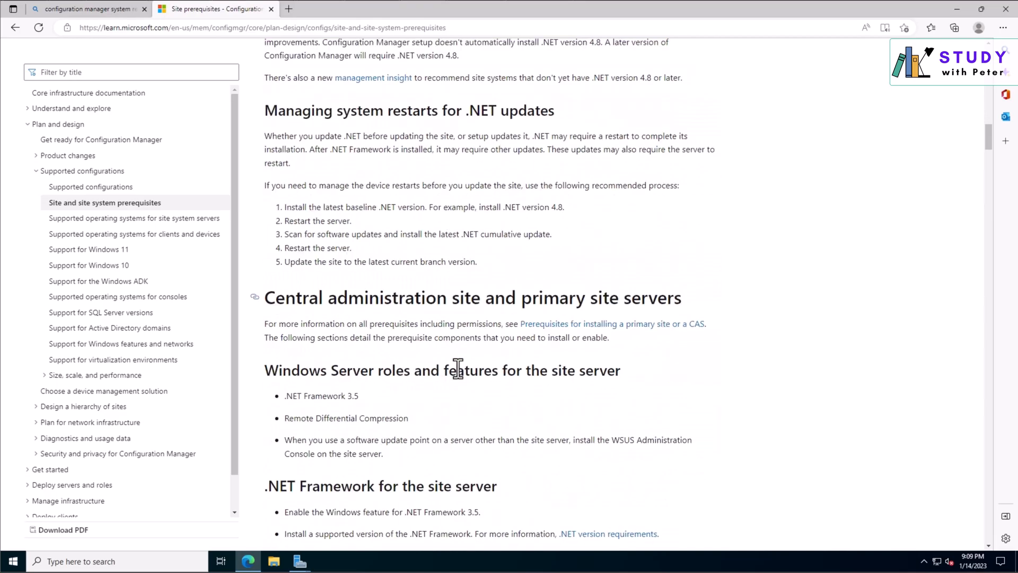
scroll(458, 368, "down", 2)
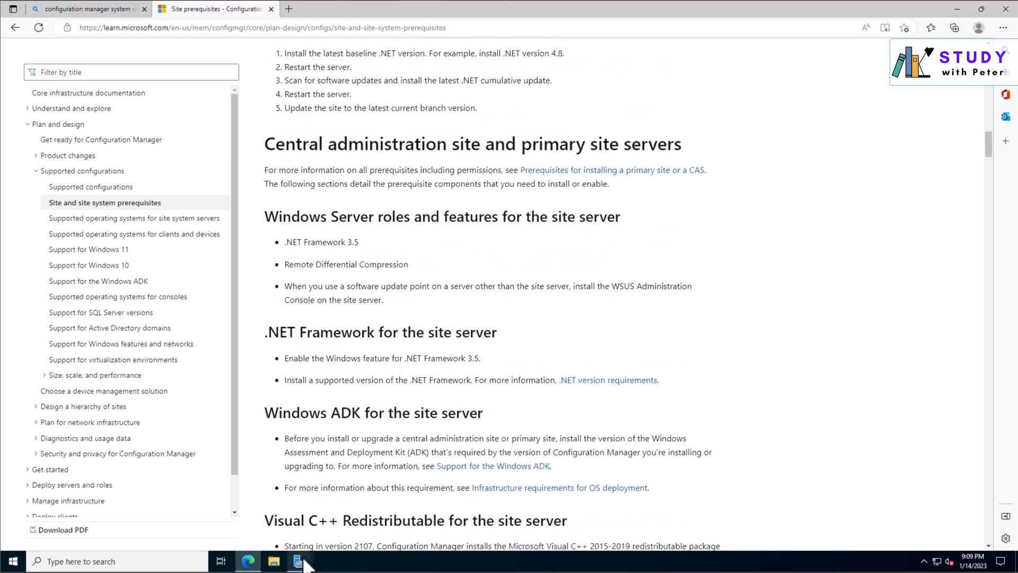
- Switch to Server Manager and check the progress of the role and feature installation, minimizing and restoring the Add Roles and Features Wizard
mouse_move(300, 562)
left_click(337, 519)
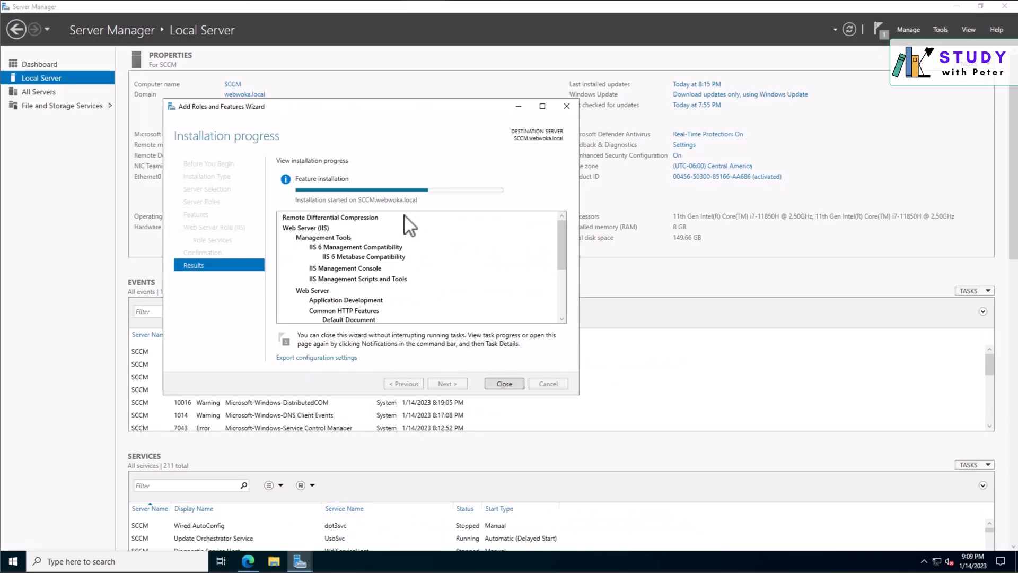
left_click(519, 108)
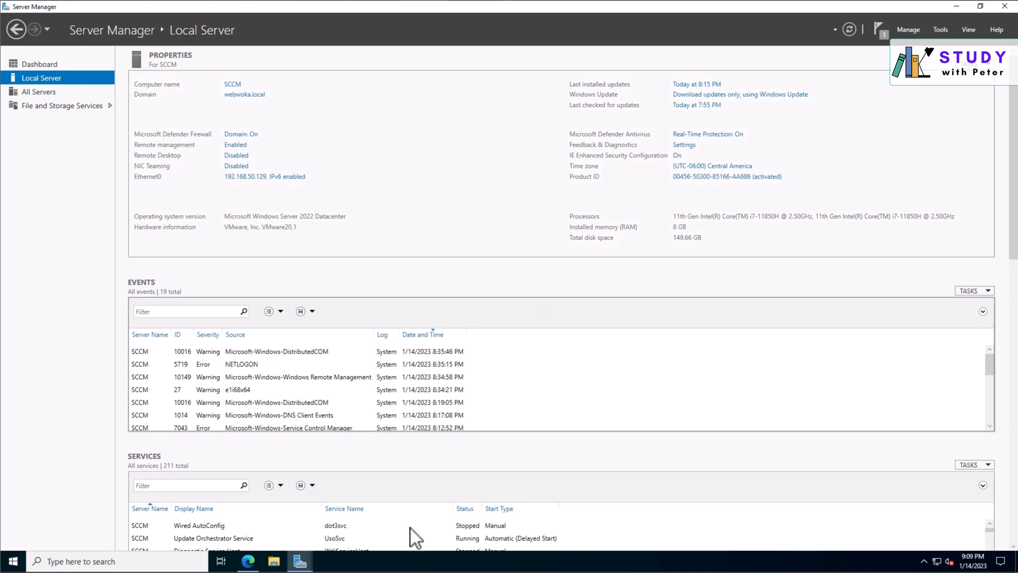
mouse_move(301, 561)
left_click(360, 517)
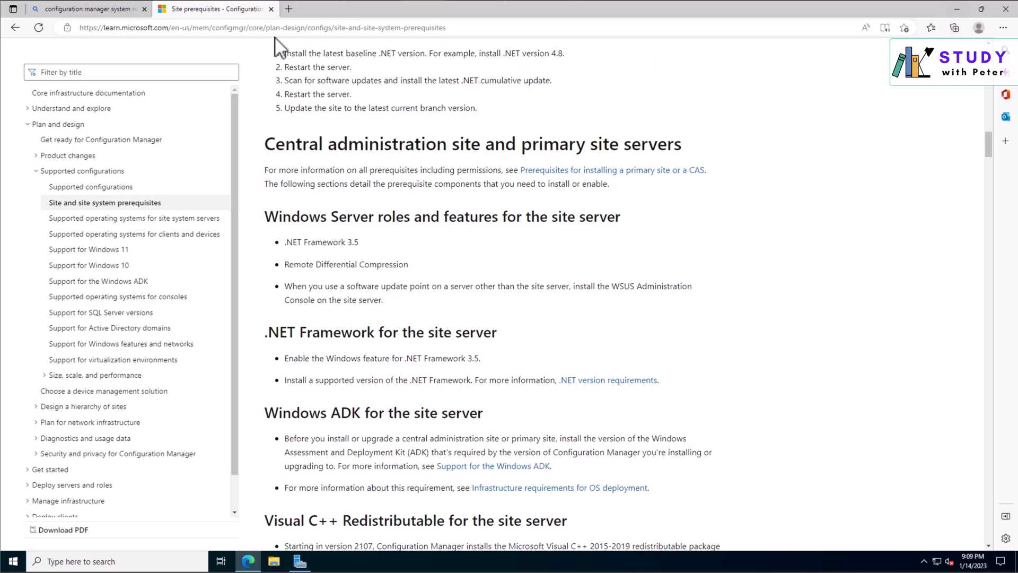
- Open a new tab in Microsoft Edge and start a web search for SQL
left_click(294, 9)
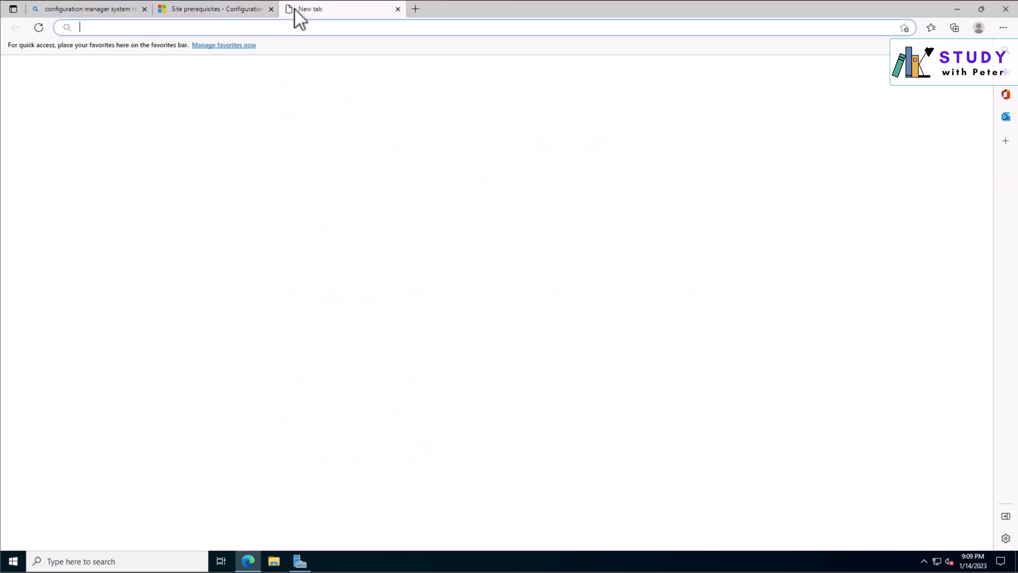
type("sqL ")
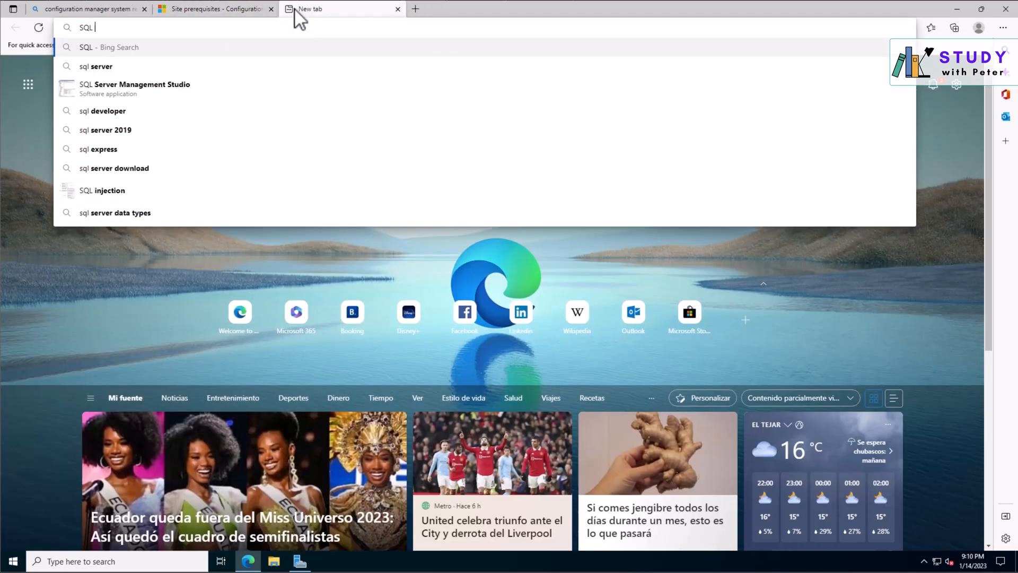
- Search the web for "sql 2019 developer" and open Microsoft's SQL Server 2019 result in a new tab
type("2019")
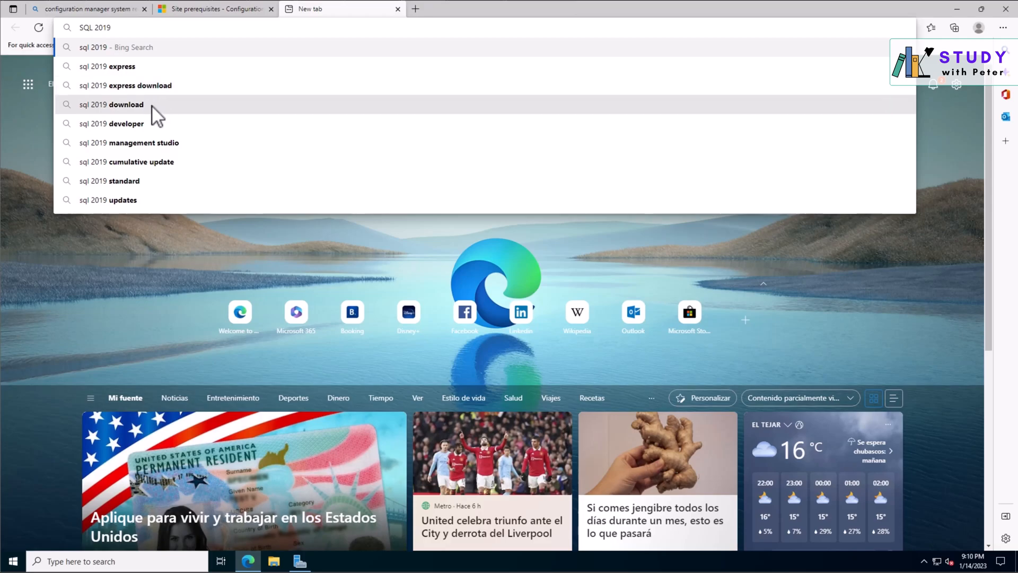
left_click(134, 125)
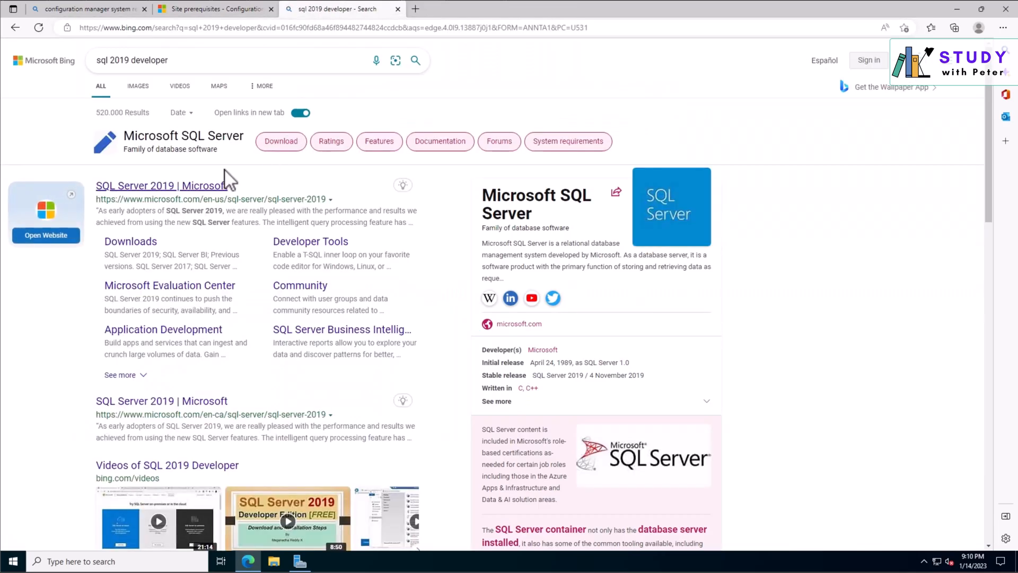
right_click(199, 201)
left_click(225, 204)
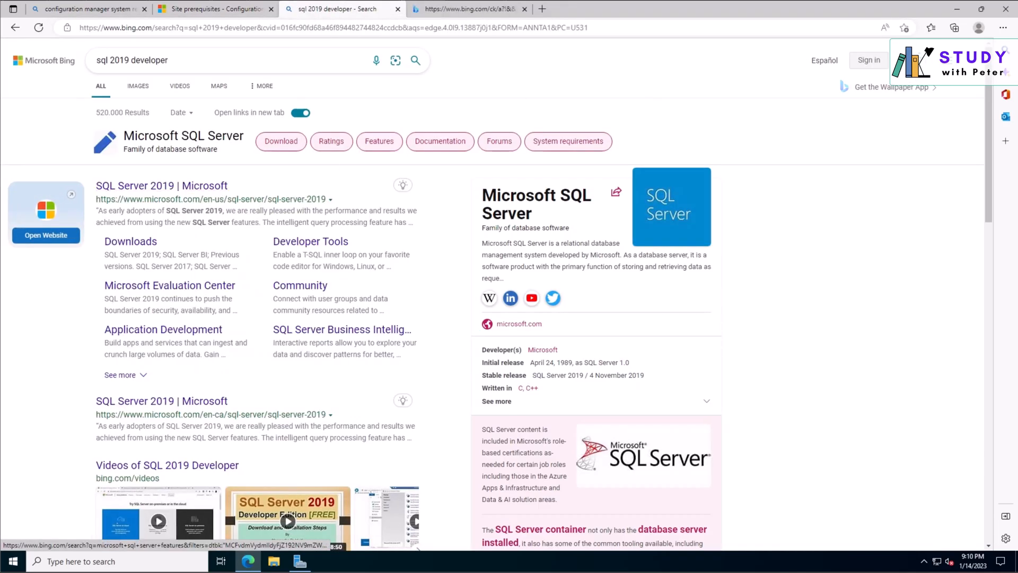
left_click(491, 7)
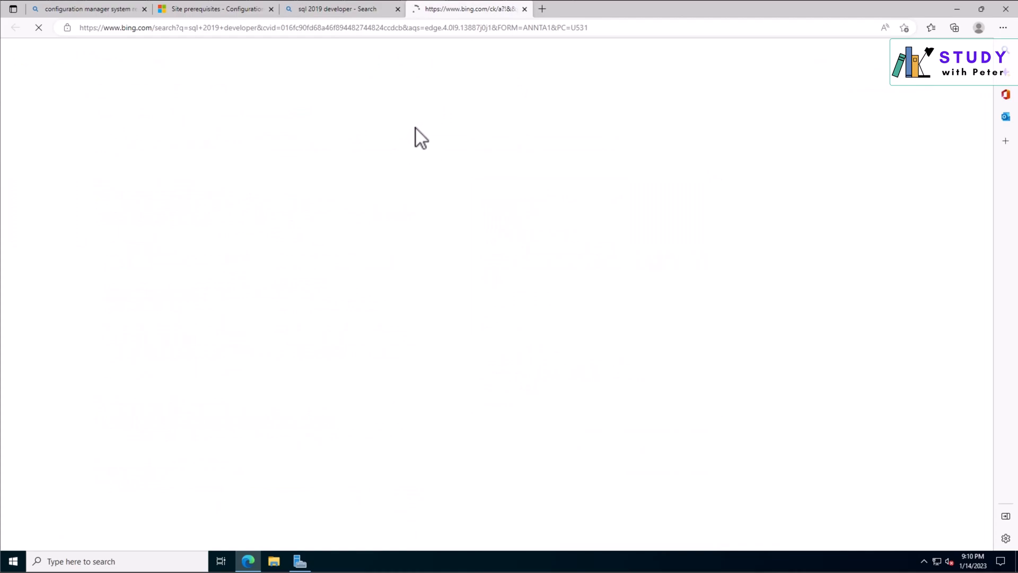
- Open the SQL Server 2019 trial page from the "Get started with SQL Server 2019" section
scroll(429, 250, "down", 10)
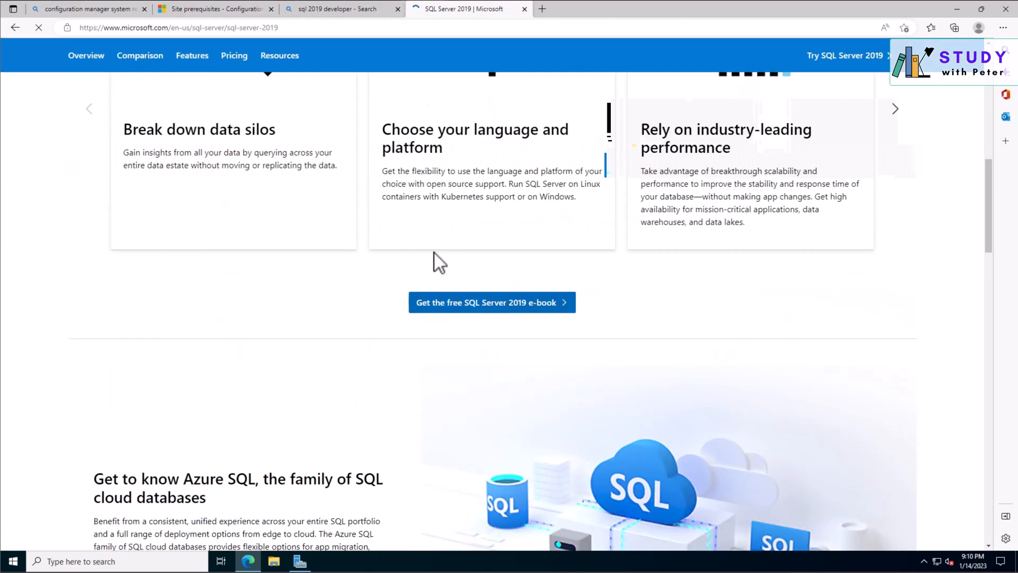
scroll(435, 253, "down", 8)
scroll(438, 254, "down", 7)
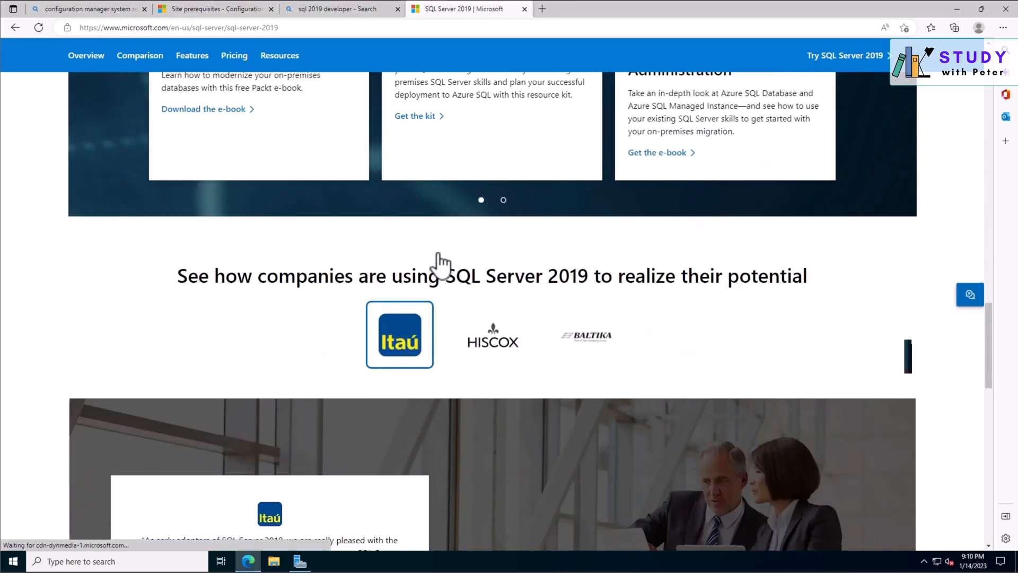
scroll(445, 255, "down", 4)
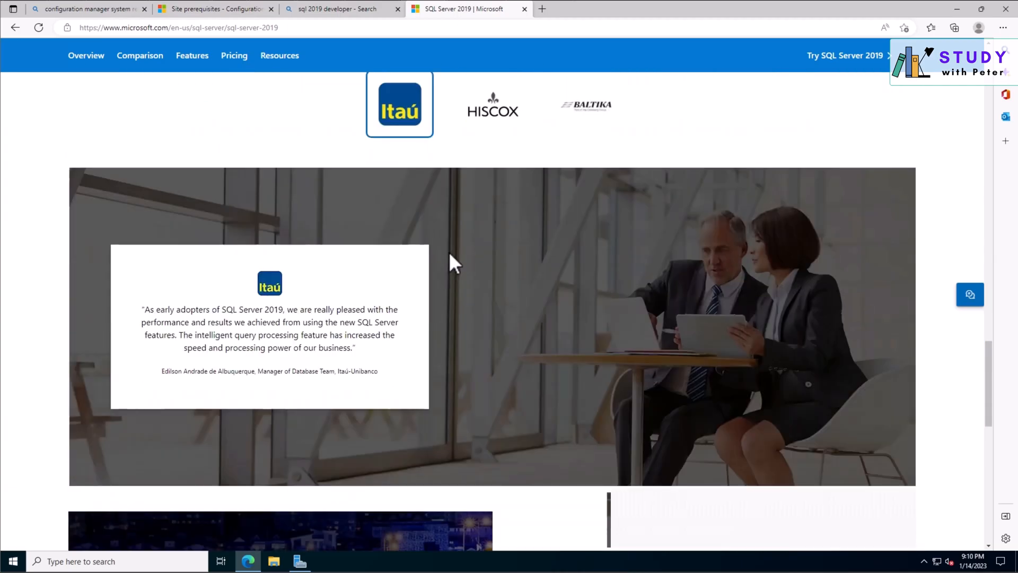
scroll(419, 267, "down", 6)
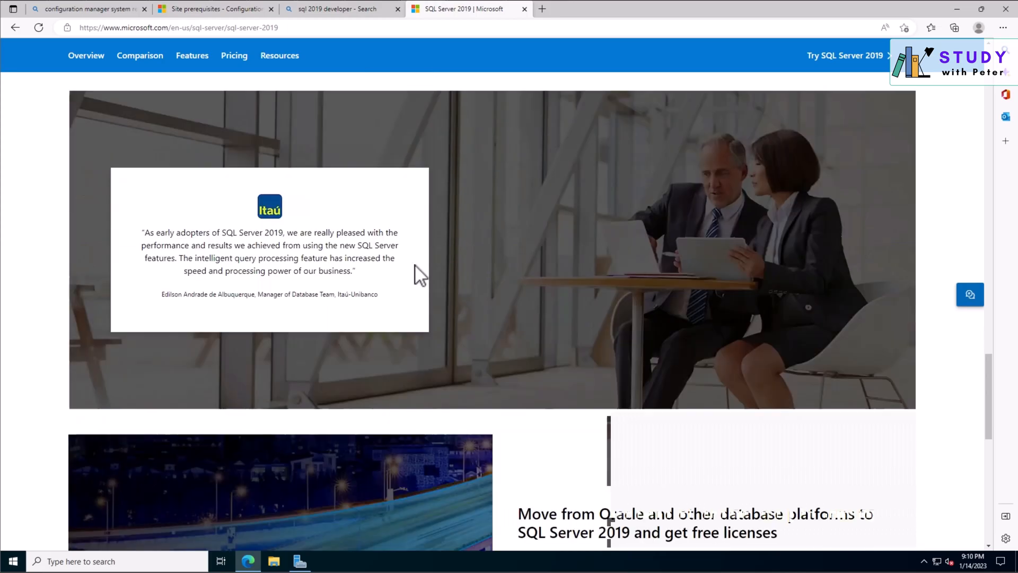
scroll(433, 267, "down", 3)
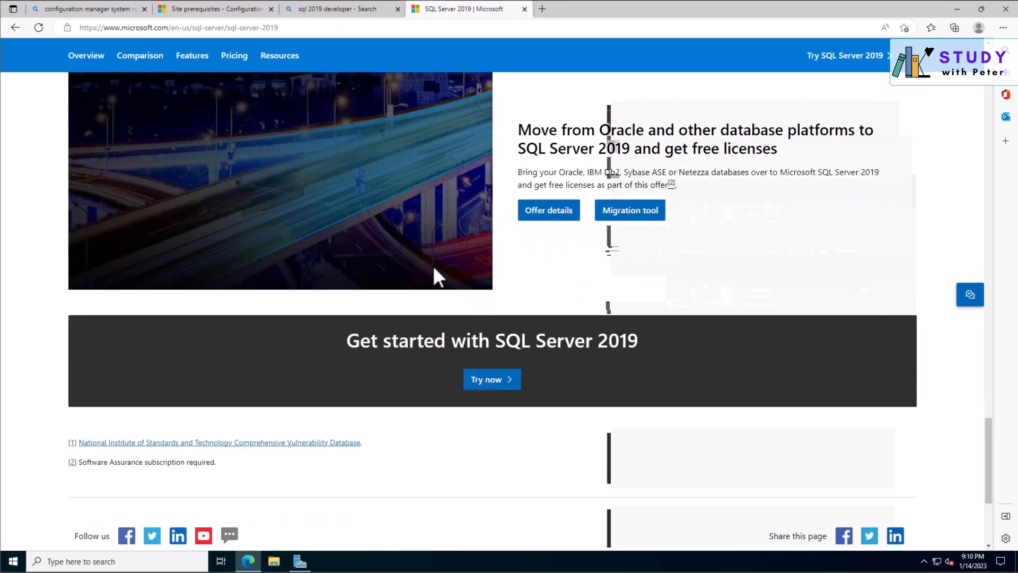
left_click(503, 378)
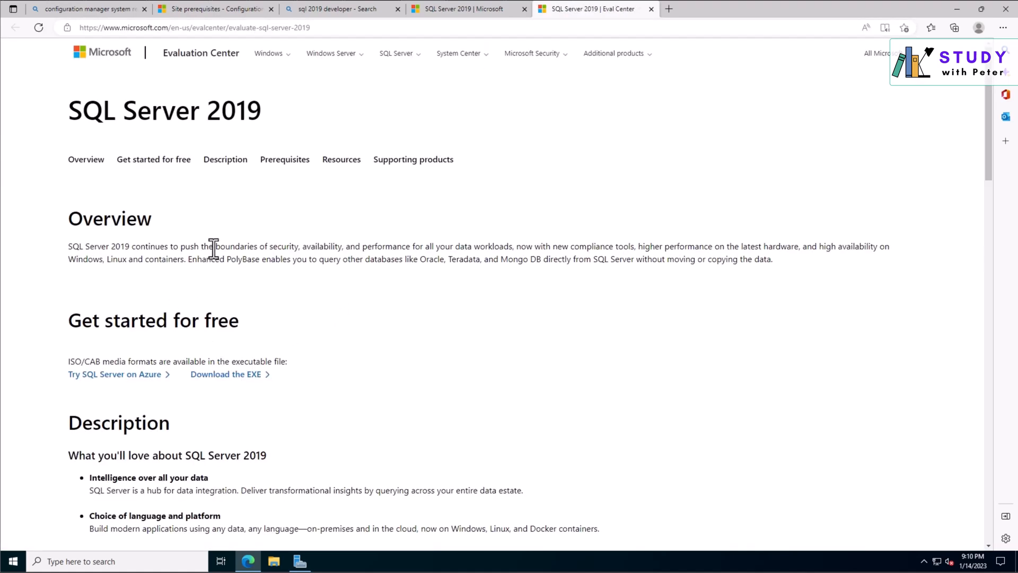
- Review the SQL Server 2019 evaluation details and open the registration form for the EXE download
scroll(243, 266, "down", 8)
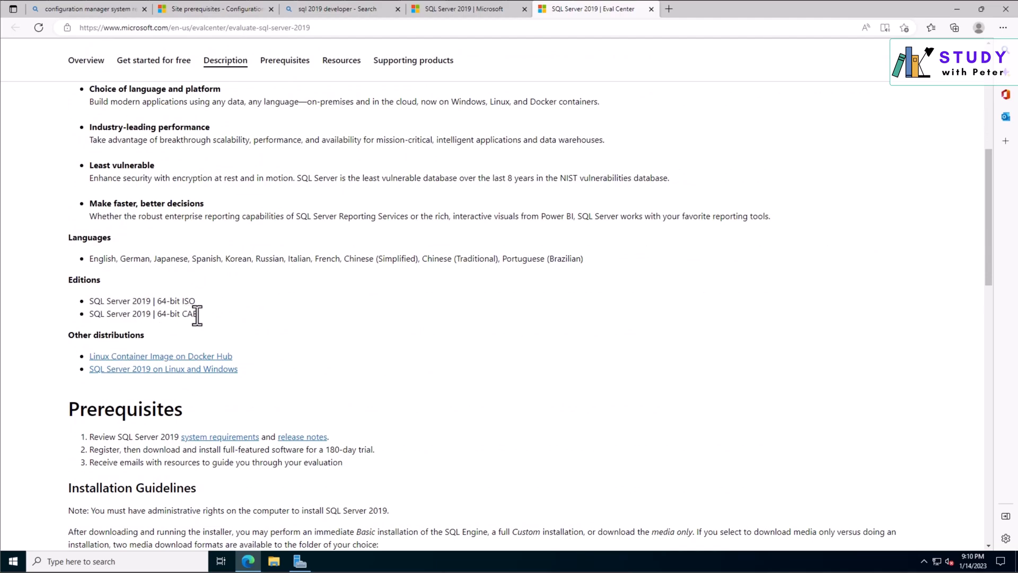
scroll(251, 335, "down", 10)
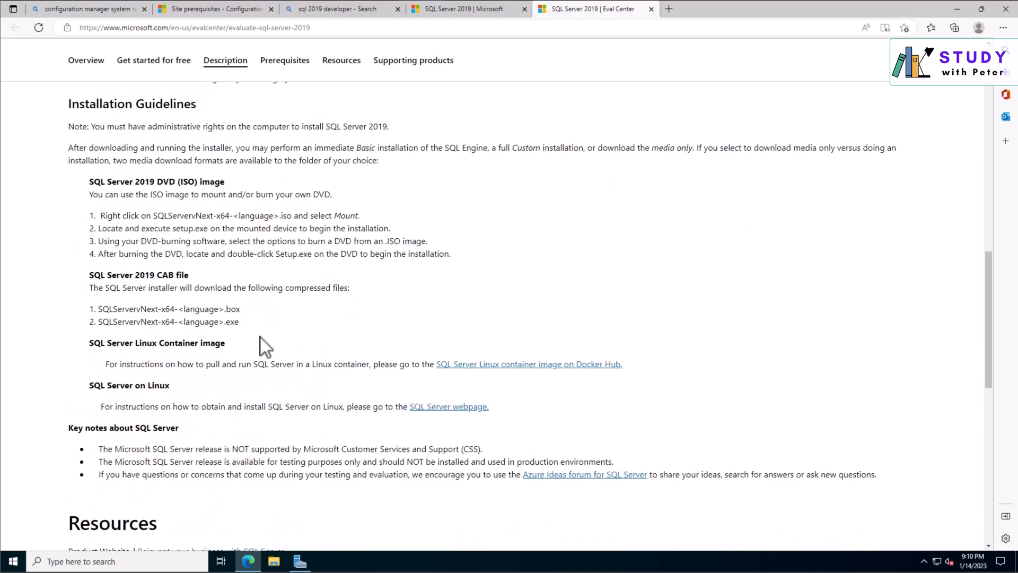
scroll(261, 337, "down", 4)
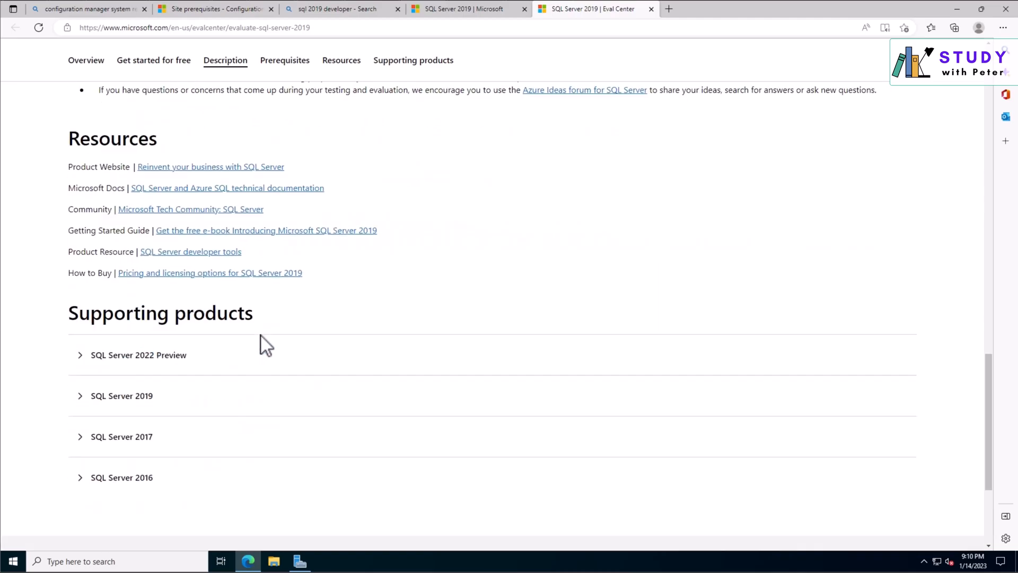
left_click(125, 397)
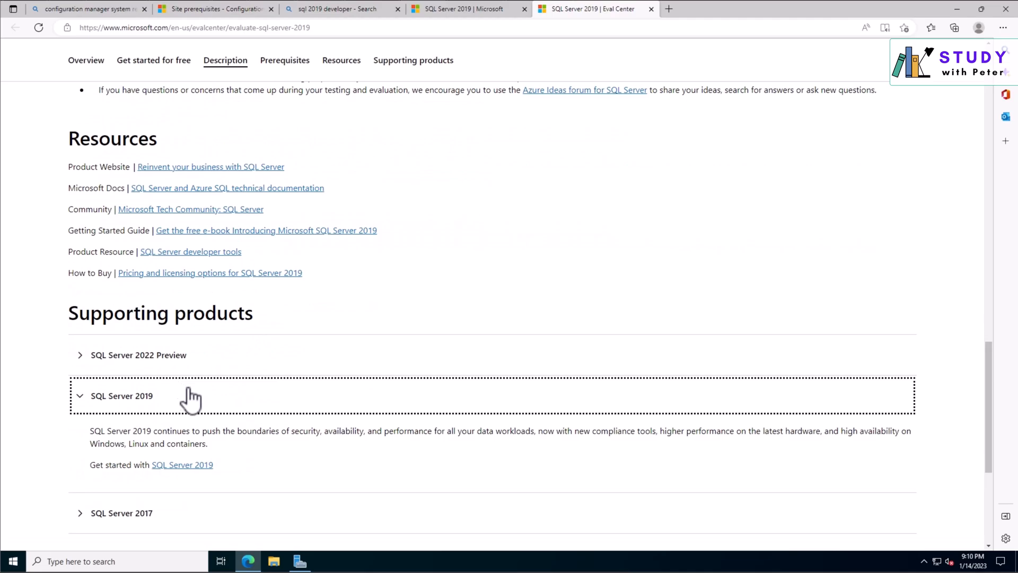
scroll(223, 398, "up", 12)
scroll(224, 393, "up", 8)
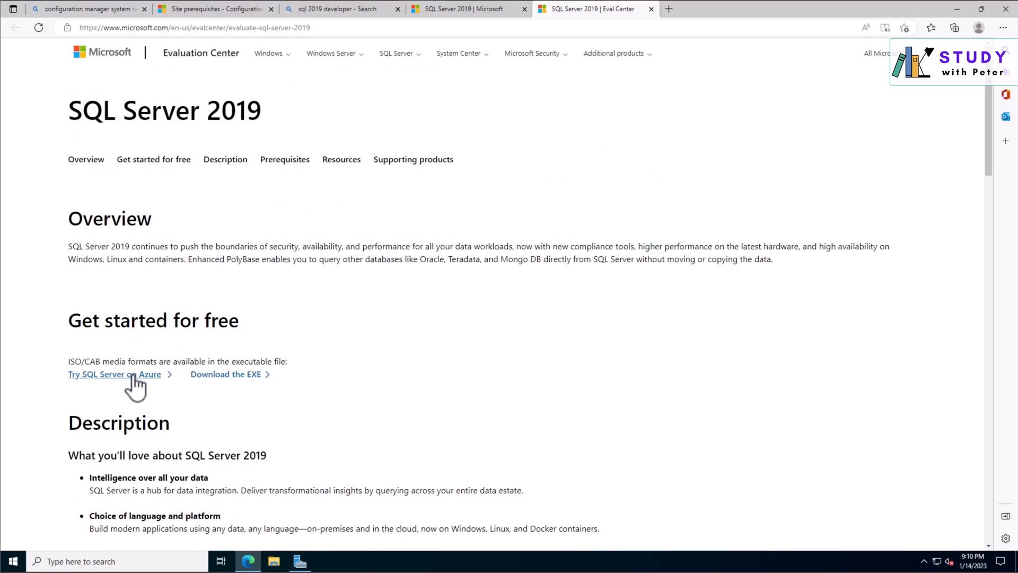
left_click(222, 376)
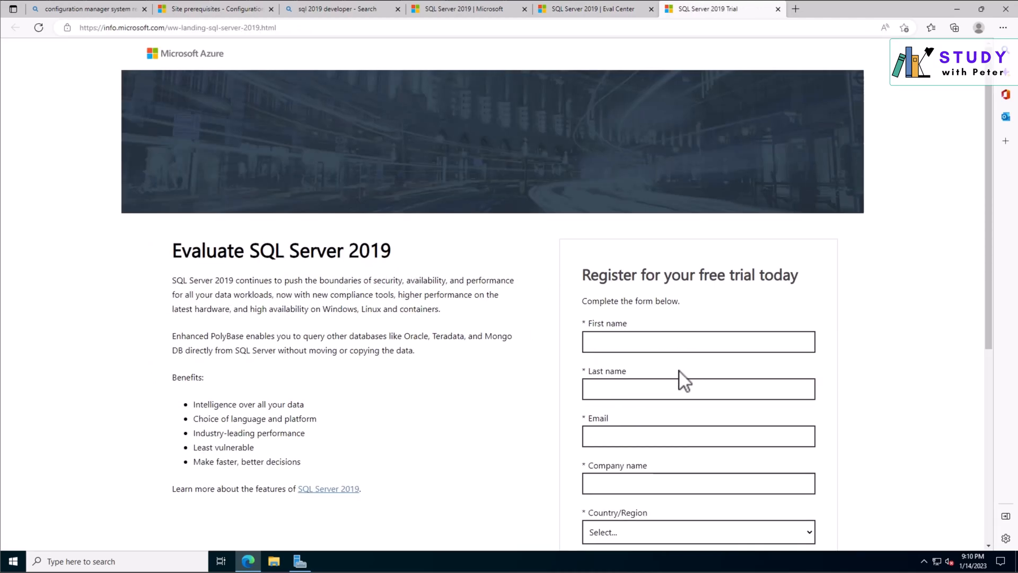
scroll(674, 370, "down", 2)
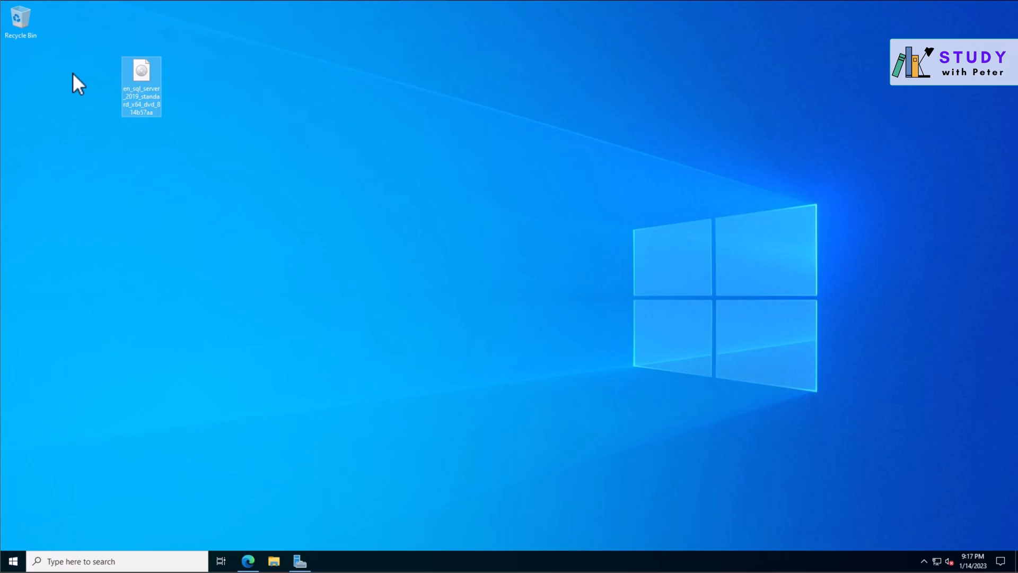
- Place the SQL Server 2019 Standard disc image below the Recycle Bin and mount it
left_click_drag(142, 77, 33, 70)
right_click(29, 69)
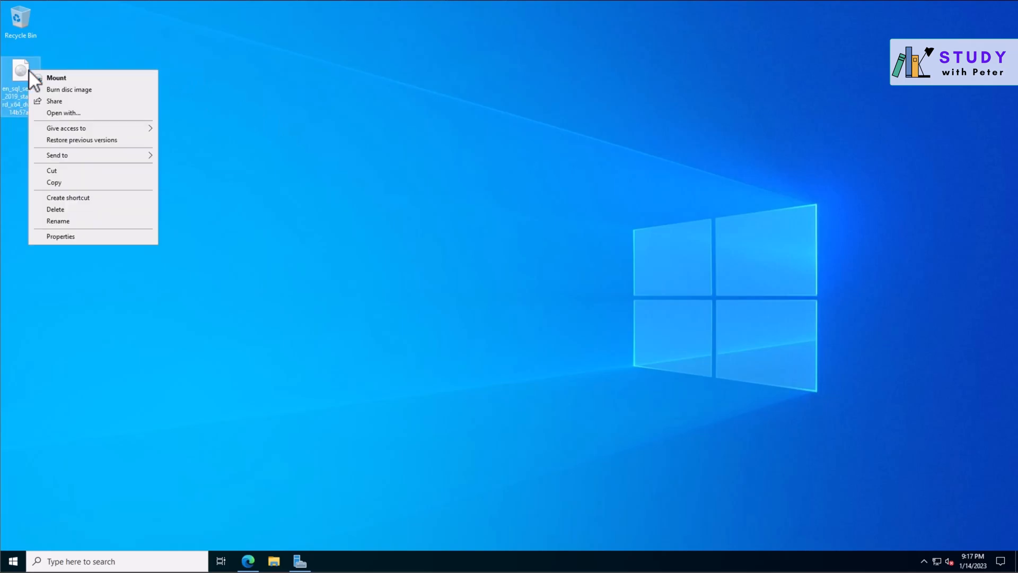
left_click(64, 77)
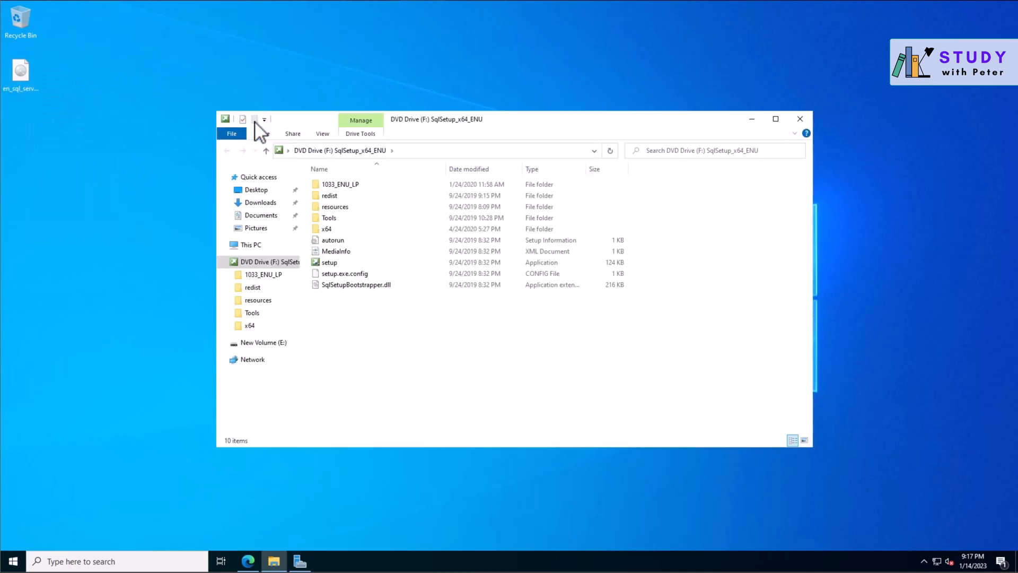
- Launch setup from the mounted SQL Server disc with permission to make changes, and place the Installation Center near the desktop's middle
double_click(336, 262)
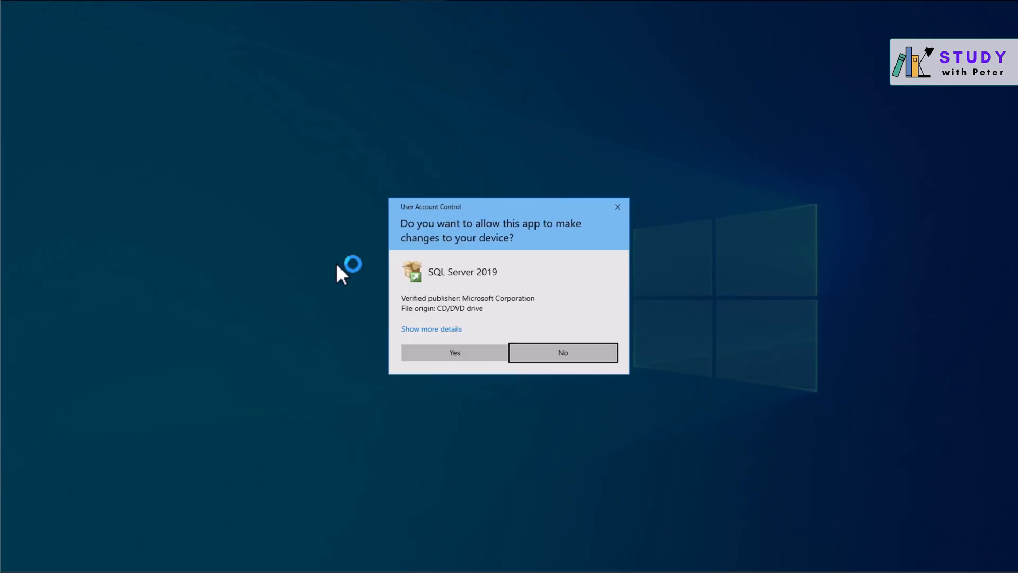
left_click(445, 347)
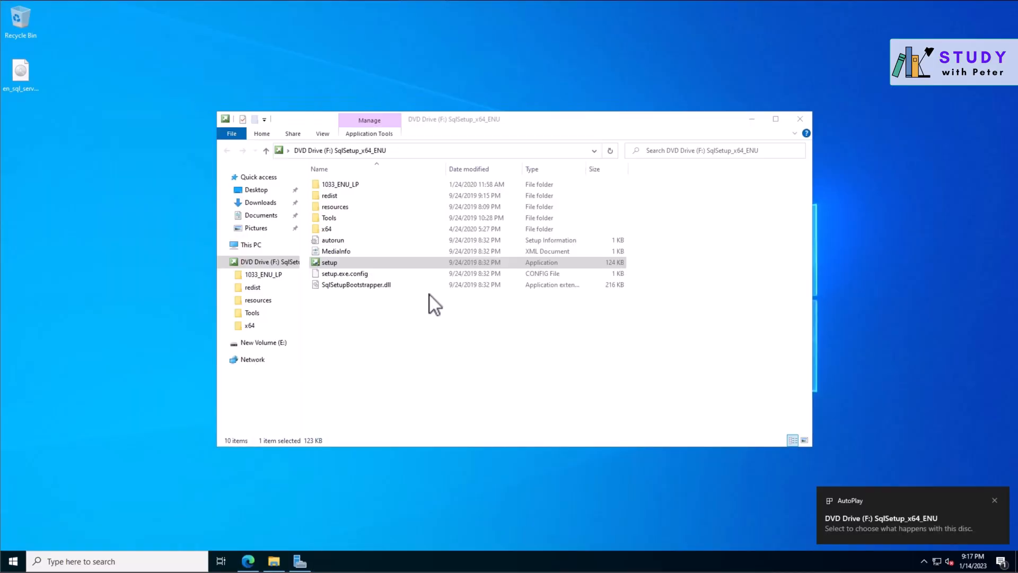
left_click(752, 119)
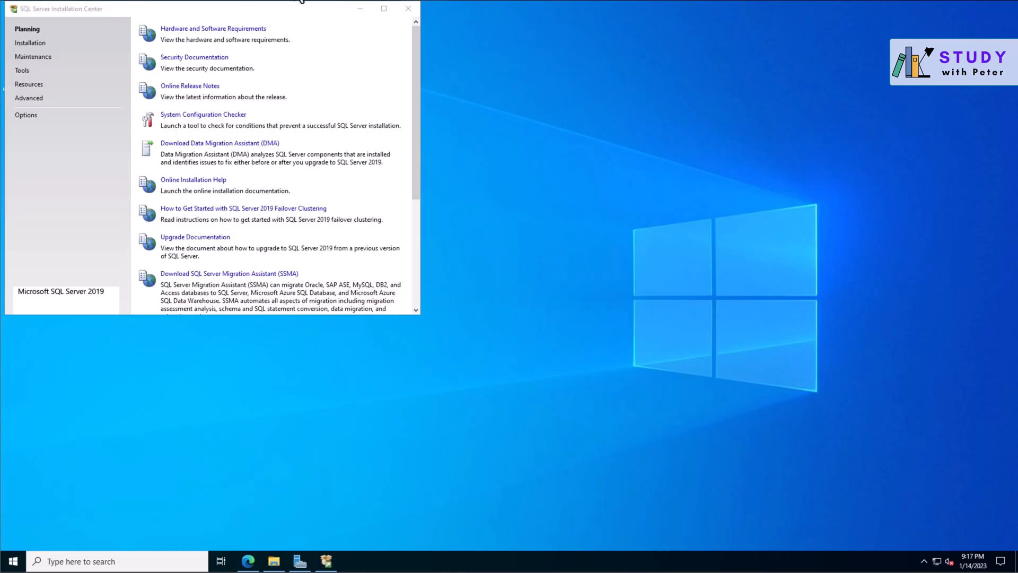
left_click_drag(300, 8, 483, 120)
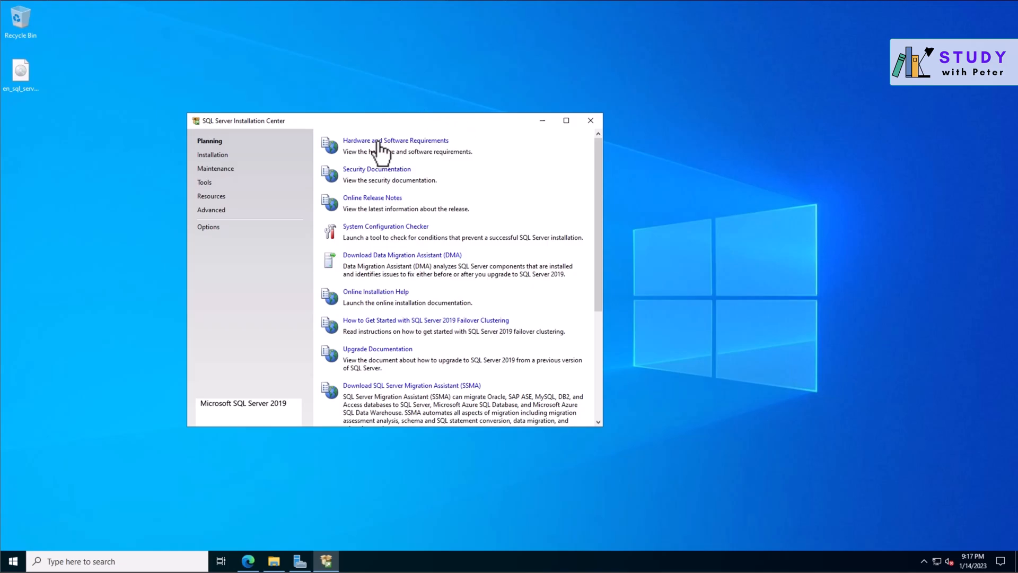
- Start a new SQL Server stand-alone installation and continue with the prefilled product key
left_click(224, 158)
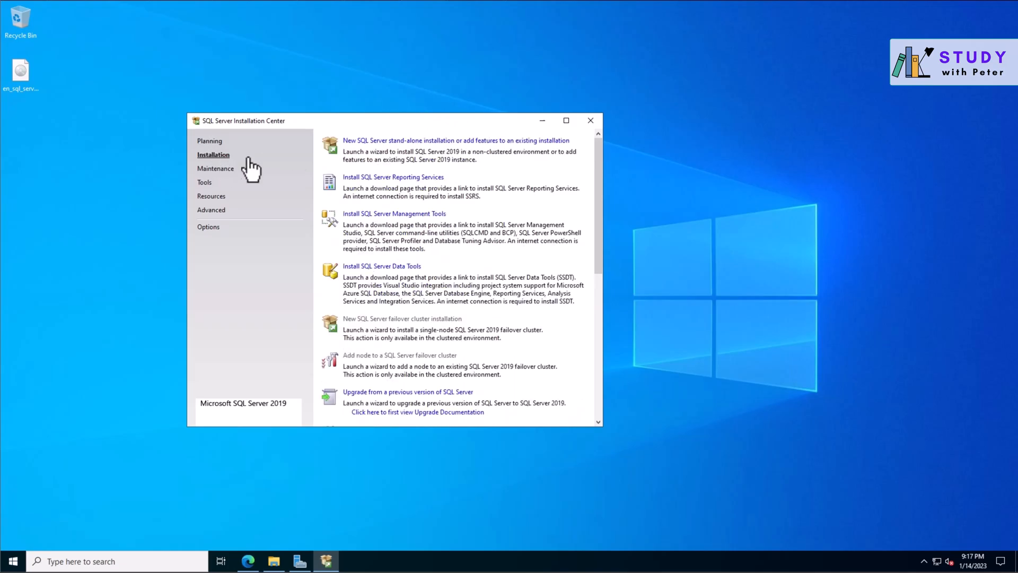
left_click(360, 141)
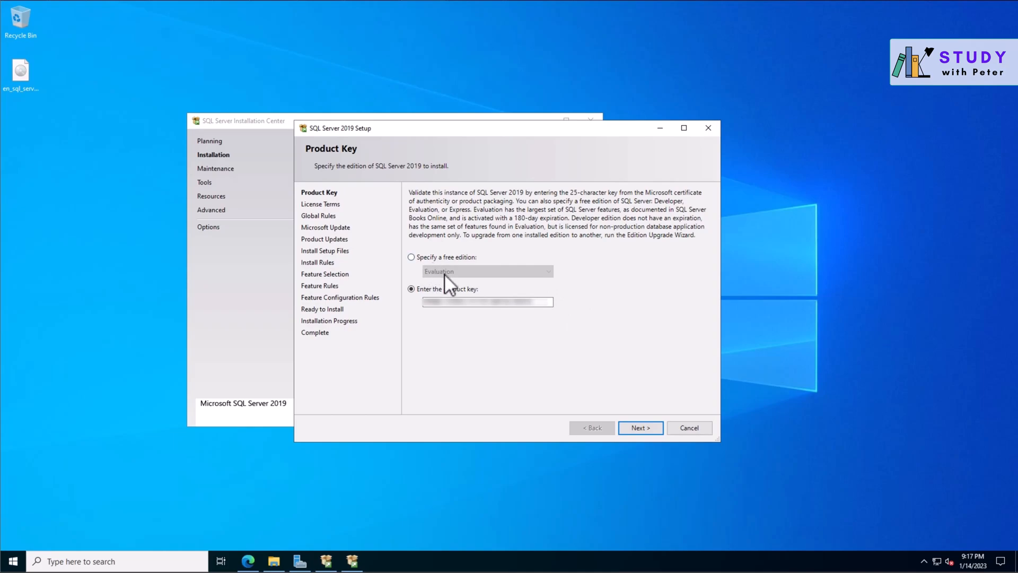
left_click(646, 430)
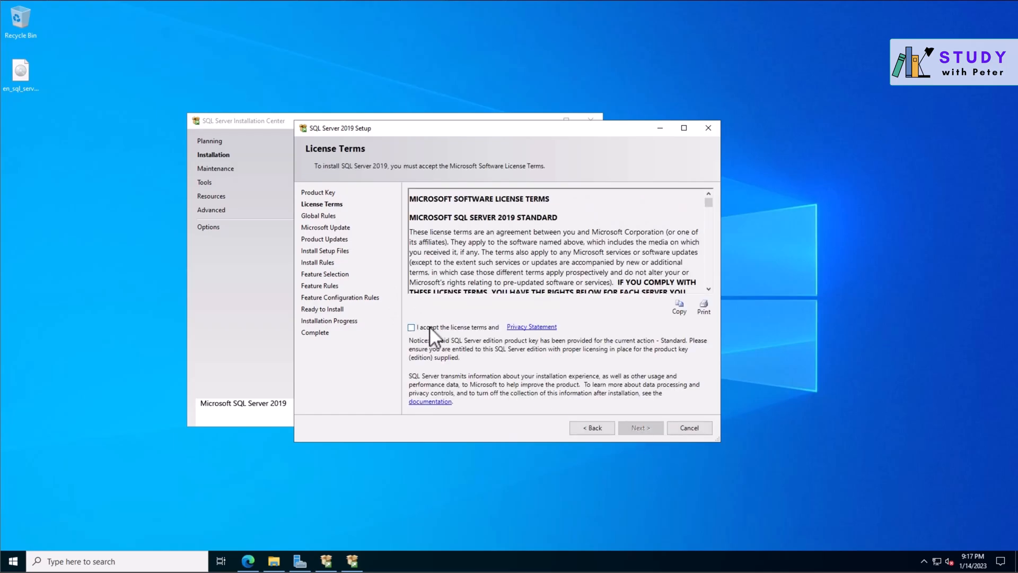
- Accept the license terms and continue setup with Microsoft Update checking for updates
left_click(429, 327)
left_click(640, 427)
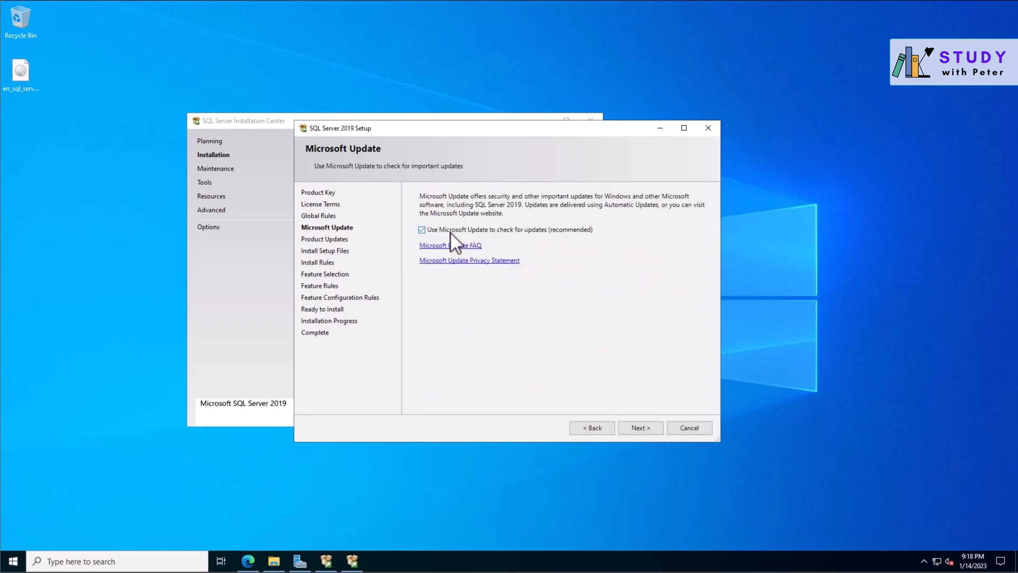
left_click(634, 427)
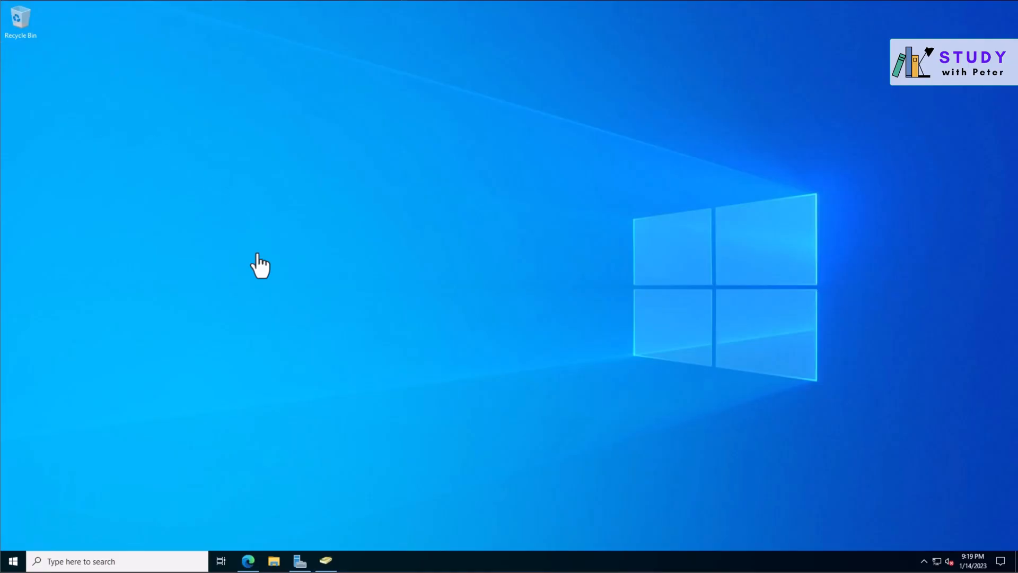
- Switch to Active Directory Users and Computers, maximize it, and widen the Name column to show full account names
left_click(326, 561)
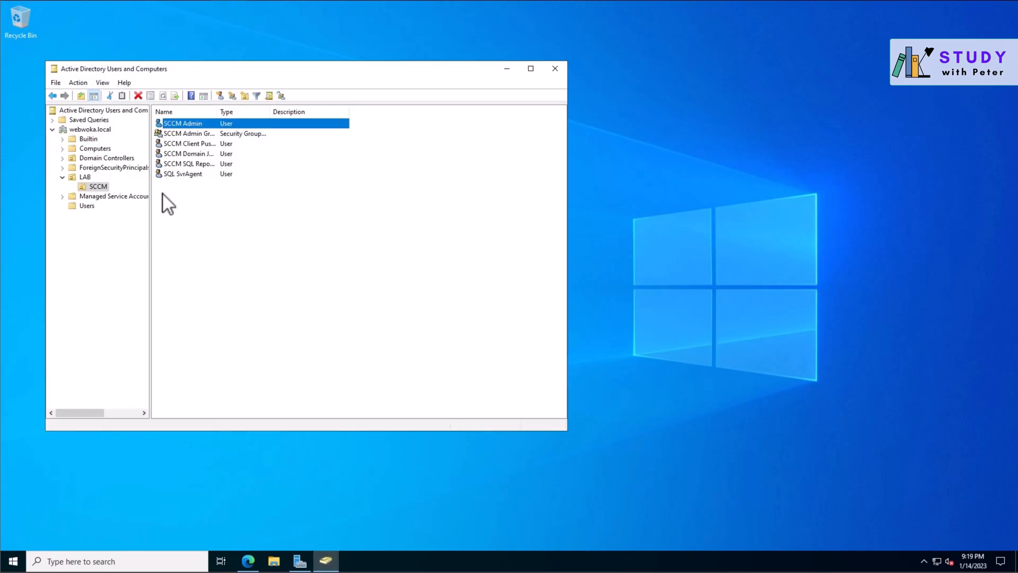
left_click(530, 69)
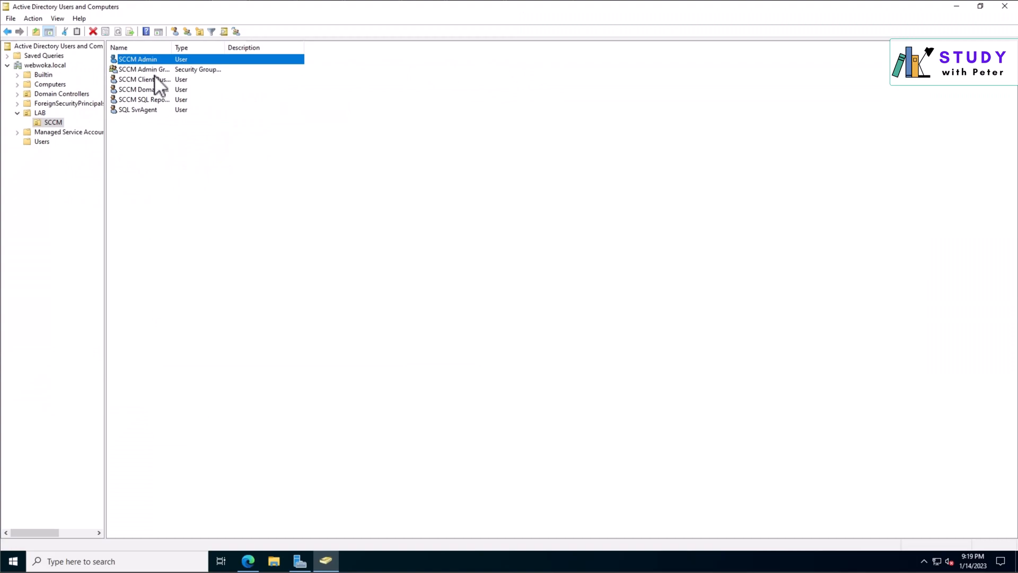
left_click_drag(172, 47, 223, 48)
- Copy the user logon name from the SQL SvrAgent account's properties
double_click(143, 110)
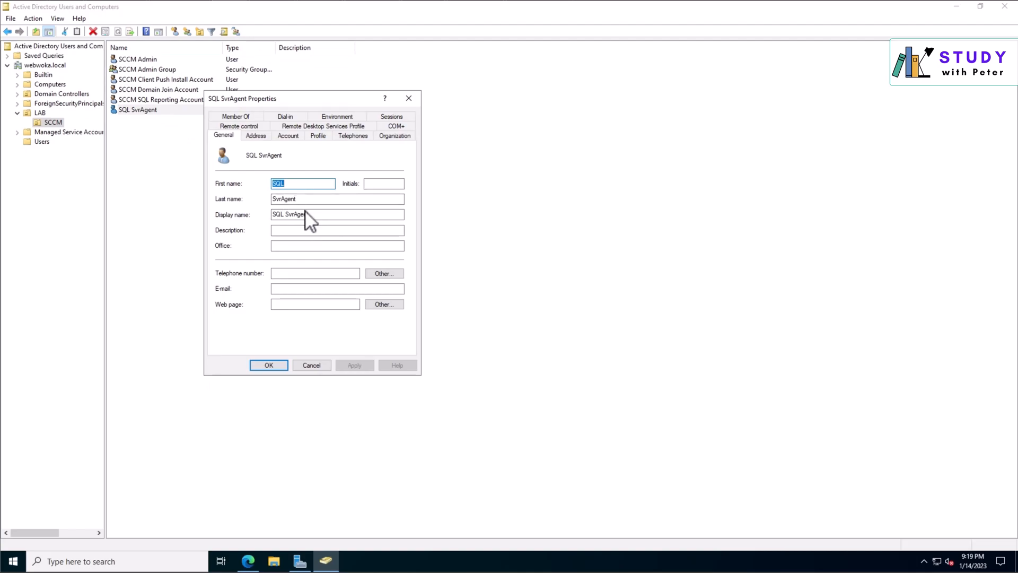
left_click(257, 137)
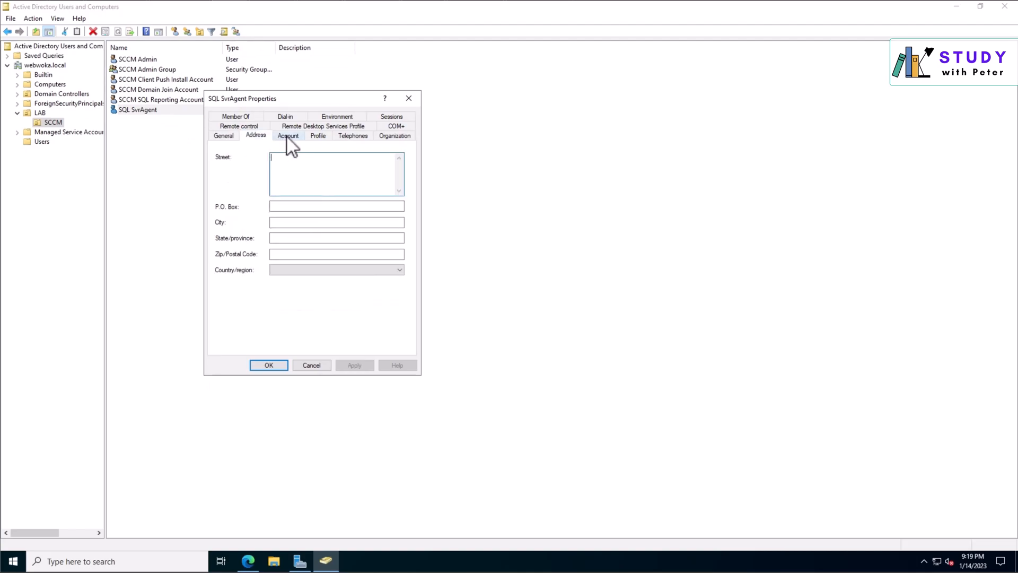
left_click(286, 137)
right_click(239, 162)
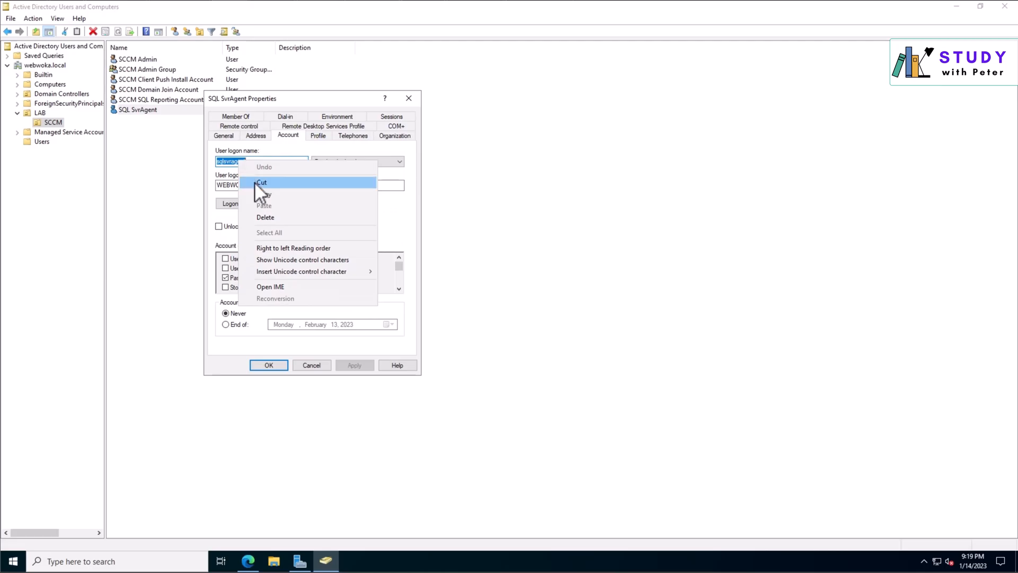
left_click(269, 193)
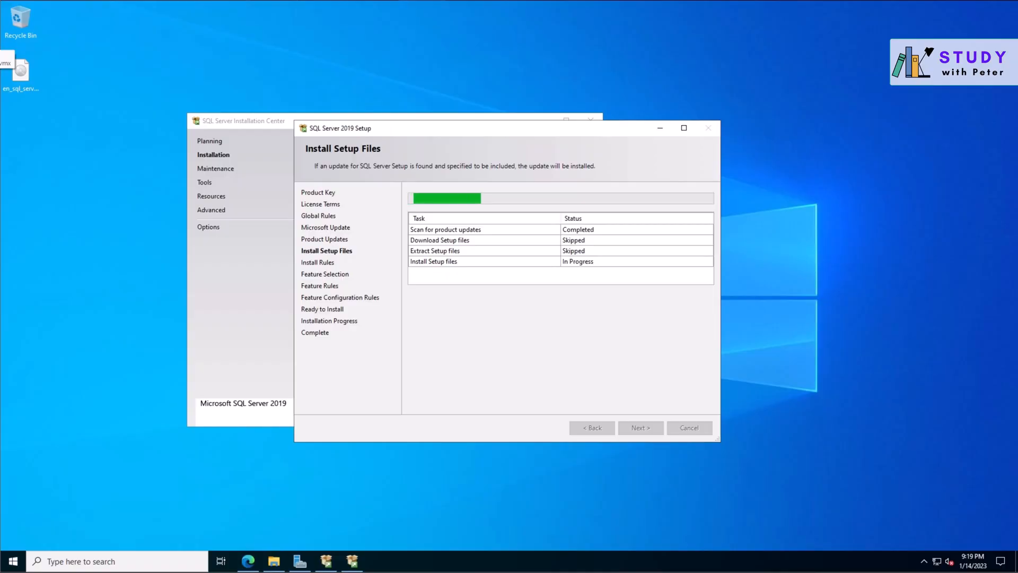
- Move the SQL Server Setup and Installation Center windows closer to the desktop's upper-left corner
left_click_drag(518, 129, 374, 87)
left_click_drag(590, 160, 562, 132)
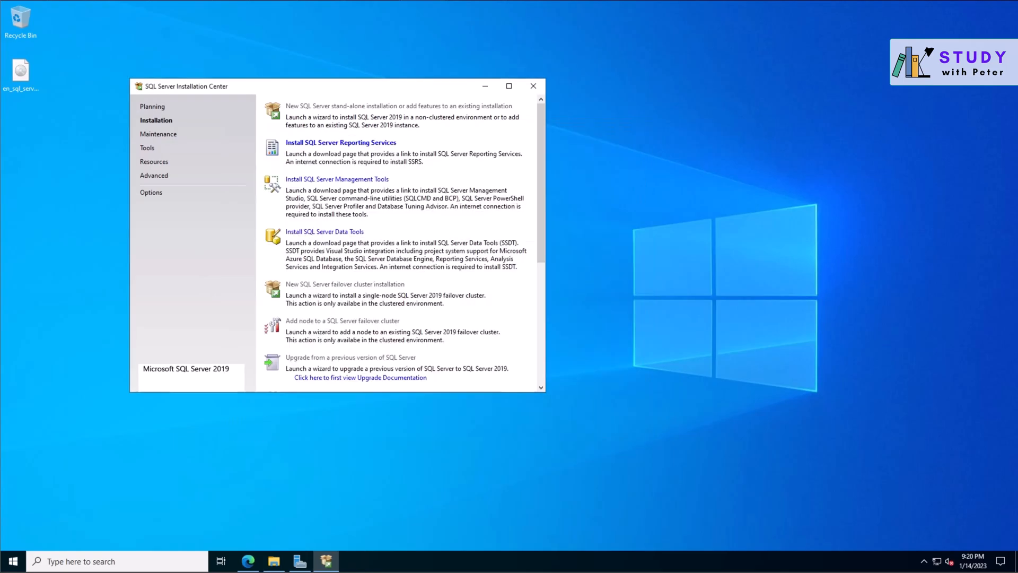
- Minimize the SQL Server Installation Center so only the setup wizard remains on the desktop
left_click(489, 87)
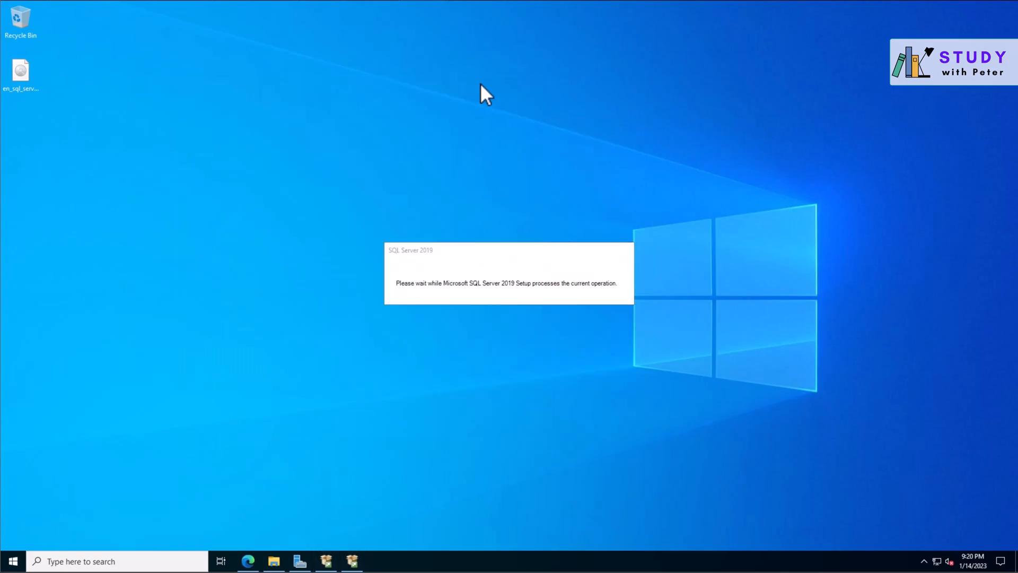
left_click(326, 561)
left_click(326, 561)
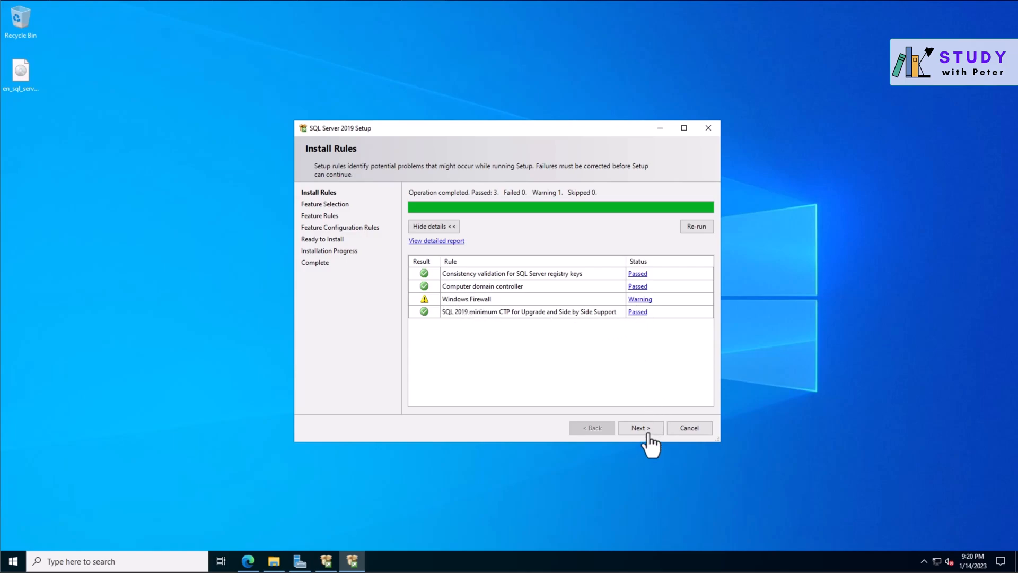
- Check the details of the Windows Firewall rule warning, close them, and continue past Install Rules
left_click(642, 300)
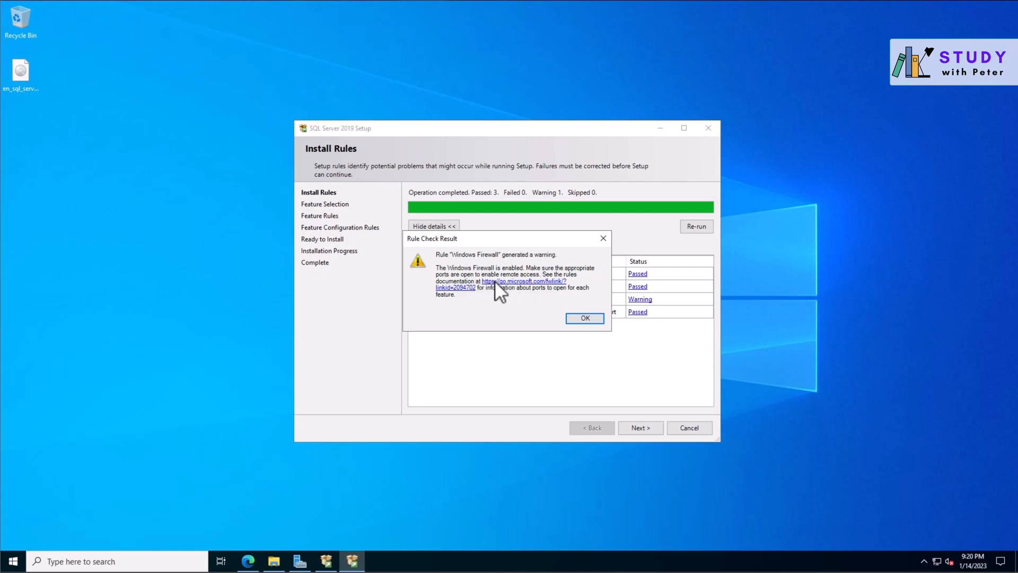
left_click(584, 318)
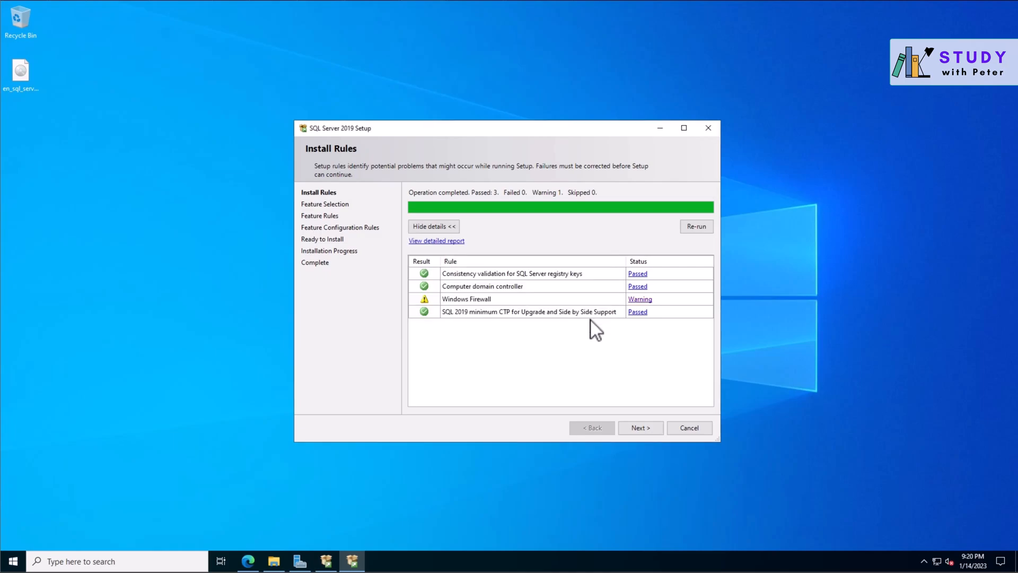
left_click(638, 425)
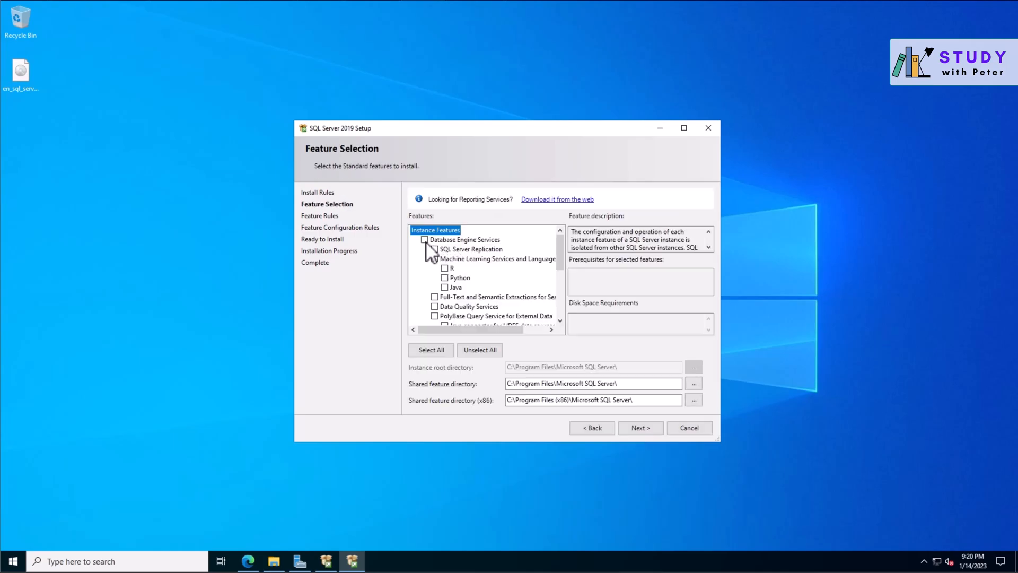
- Select Database Engine Services for installation and continue with the default instance MSSQLSERVER
left_click(427, 242)
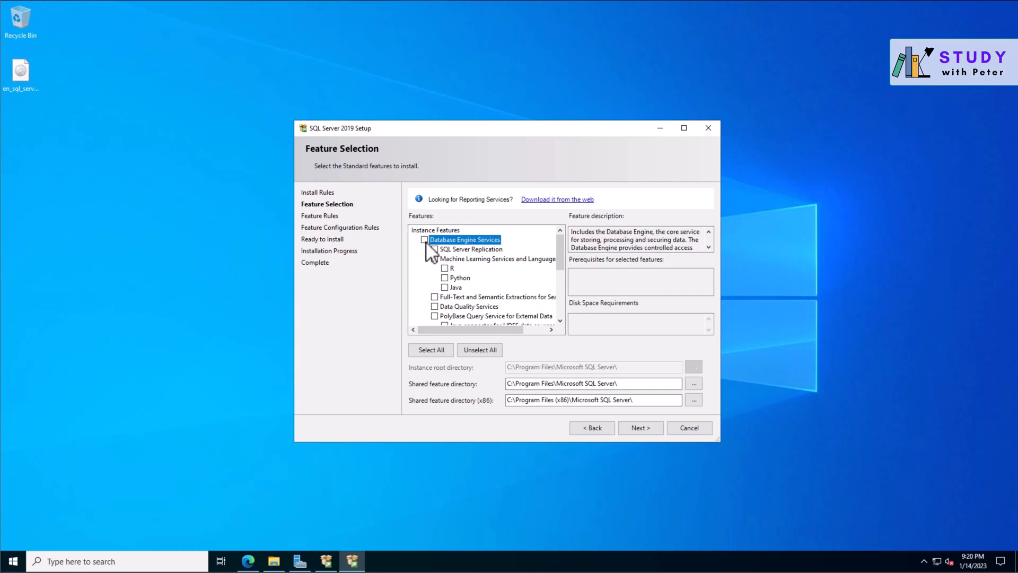
left_click(425, 240)
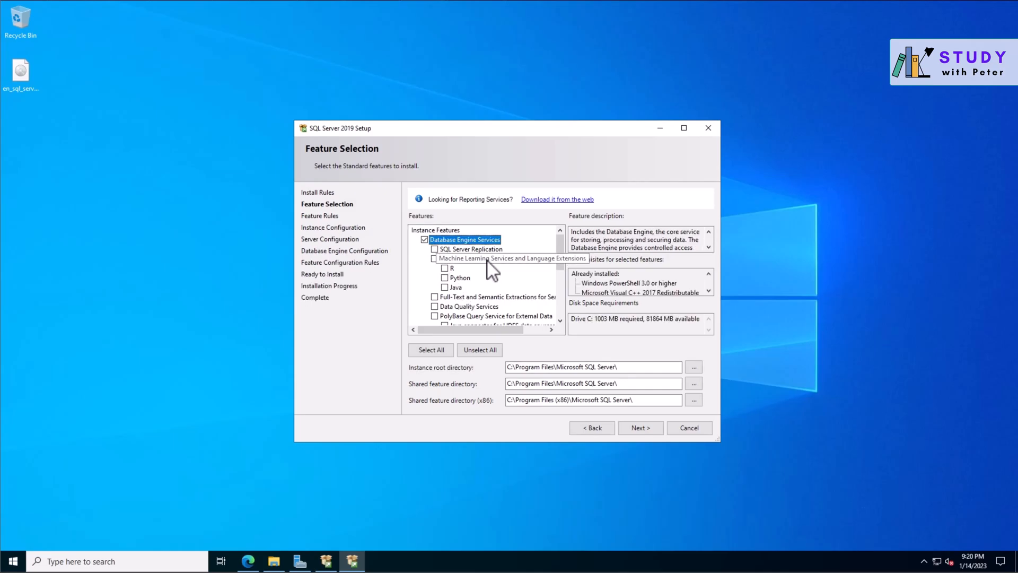
left_click(641, 428)
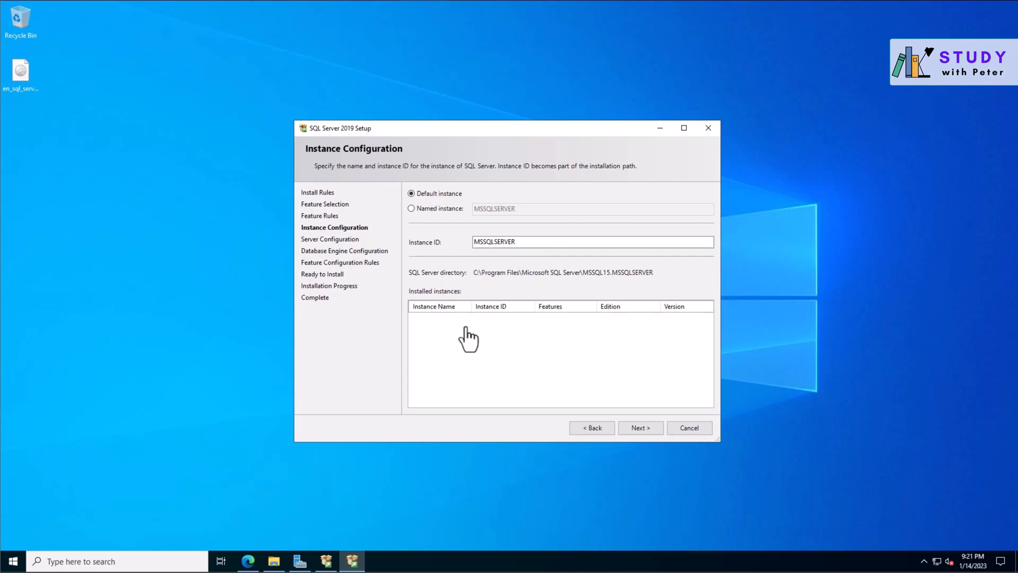
left_click(643, 429)
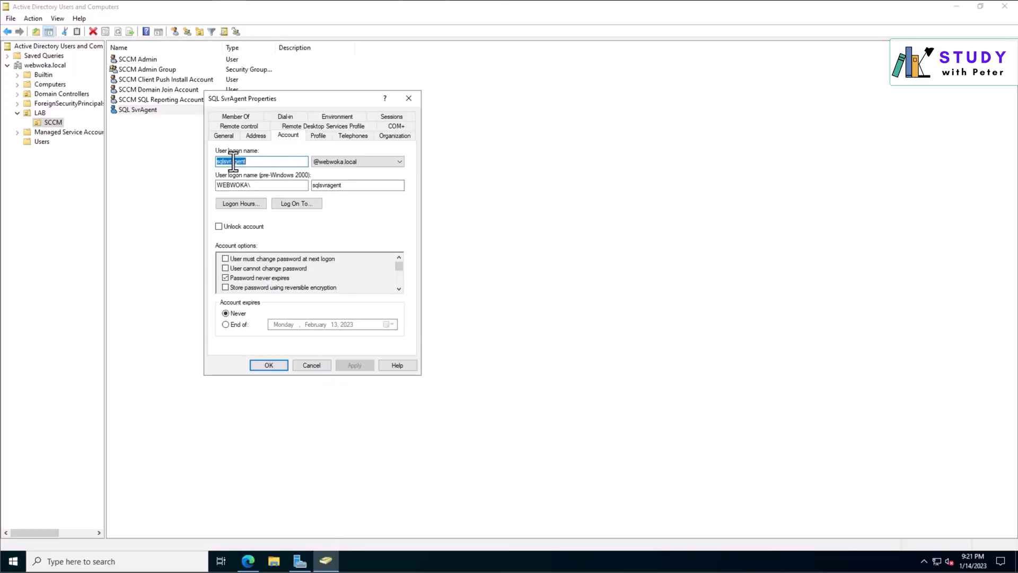
- Copy the SQL SvrAgent user logon name from Active Directory and assign that account to the SQL Server Agent service in setup
right_click(233, 160)
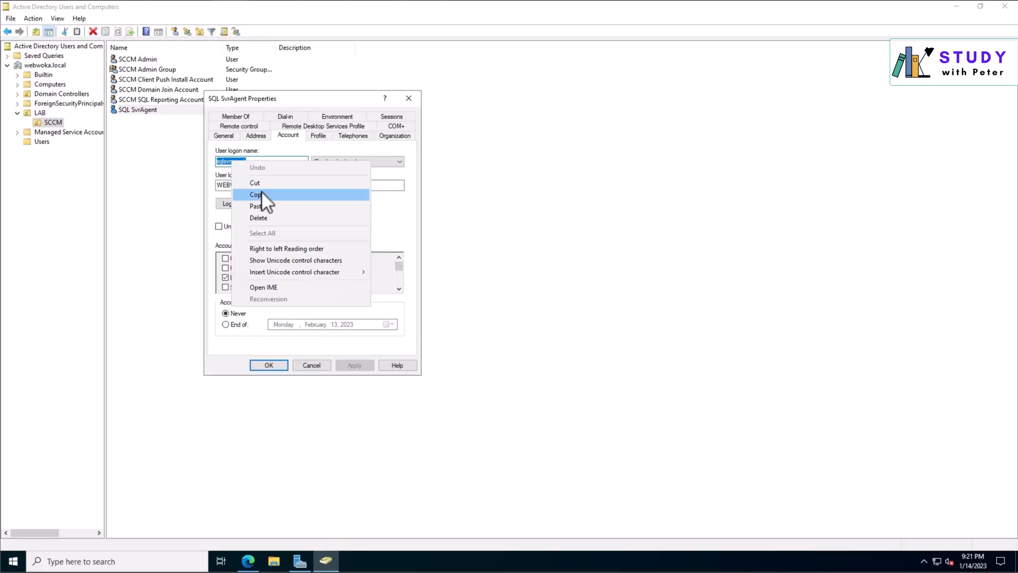
left_click(264, 195)
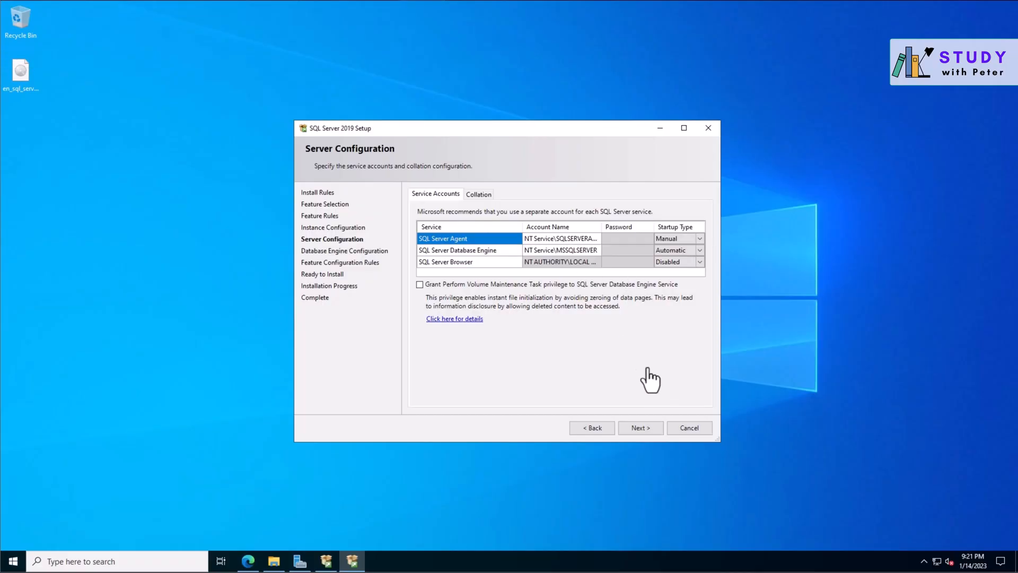
left_click(573, 238)
left_click(596, 239)
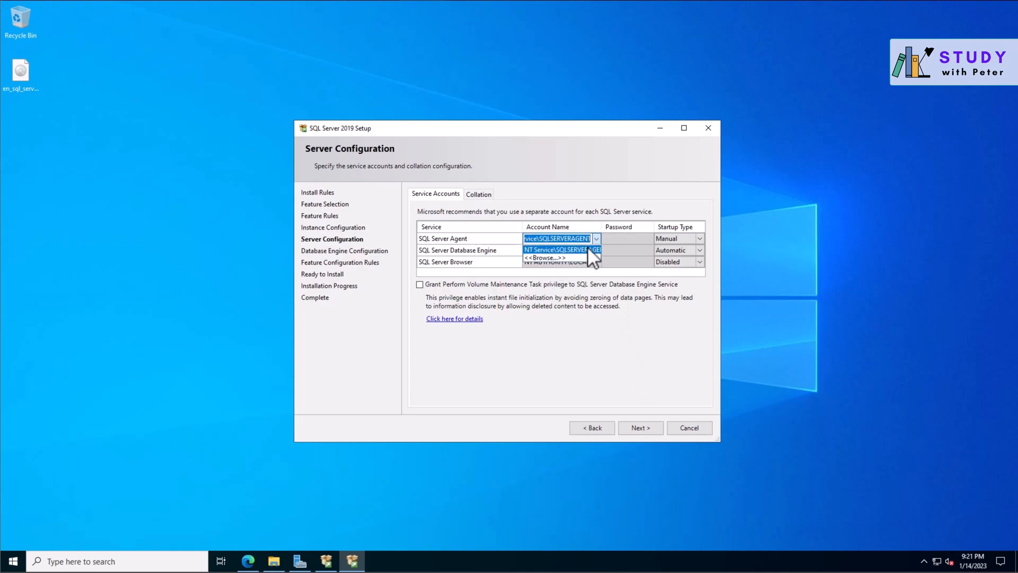
left_click(562, 257)
right_click(414, 234)
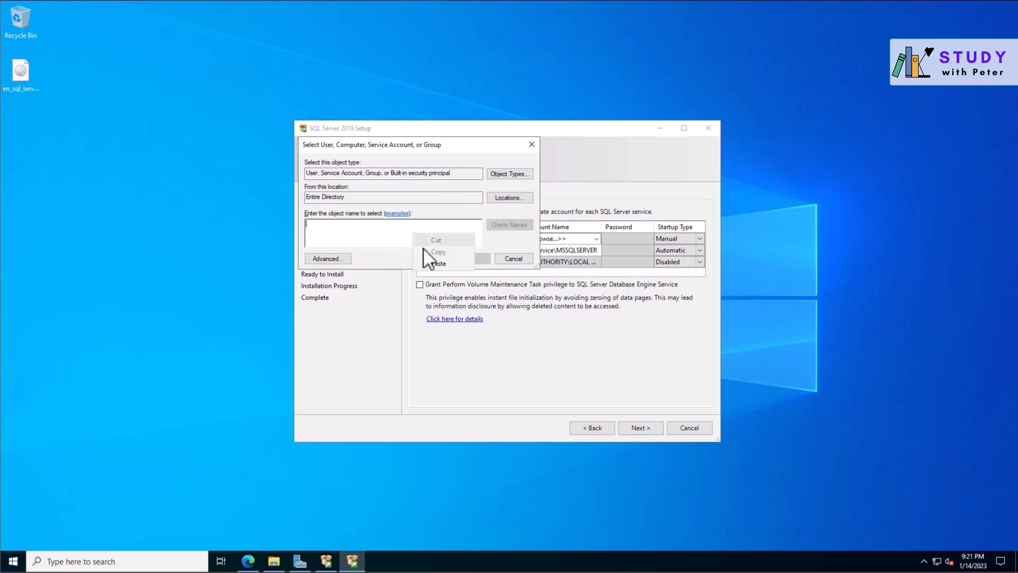
left_click(436, 262)
left_click(508, 224)
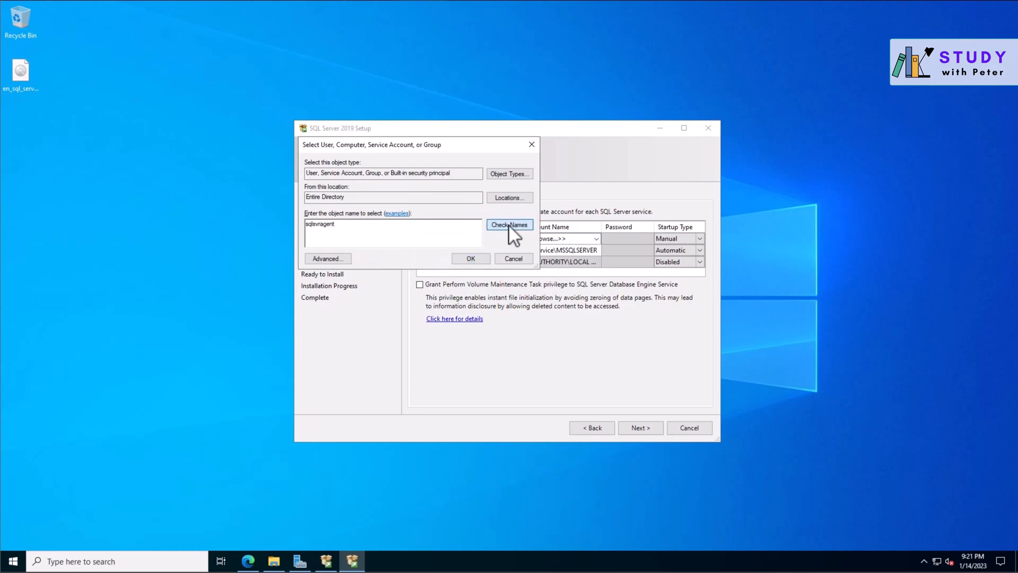
left_click(471, 259)
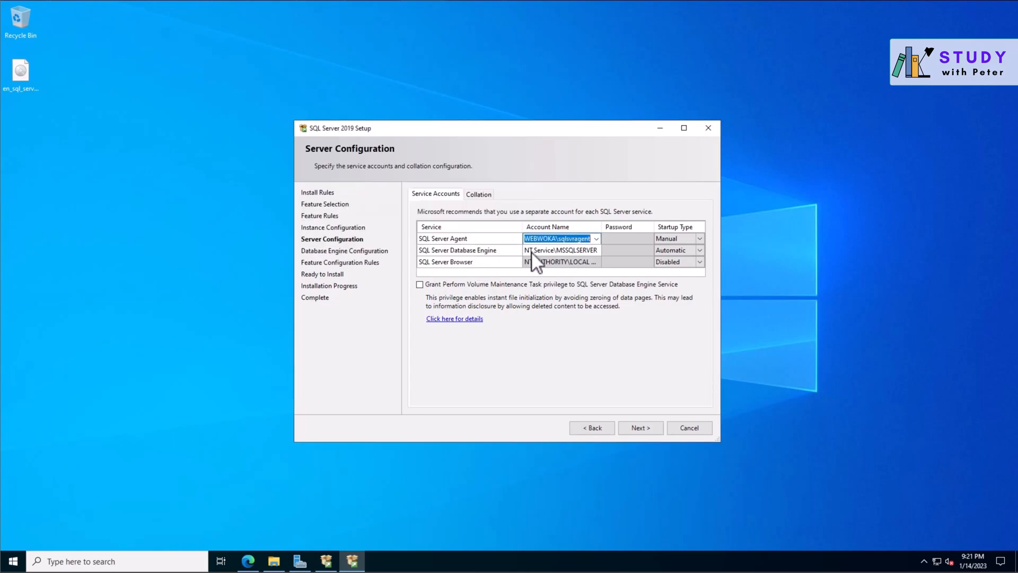
- Assign the same sqlsvragent domain account to the SQL Server Database Engine service, checking the name in the directory
left_click(592, 249)
left_click(596, 250)
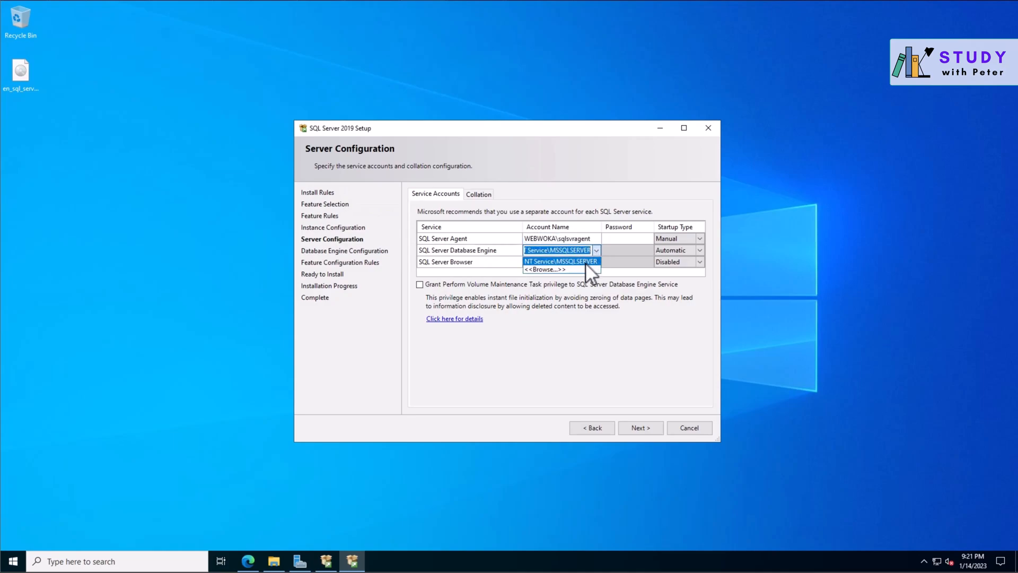
left_click(586, 261)
right_click(405, 233)
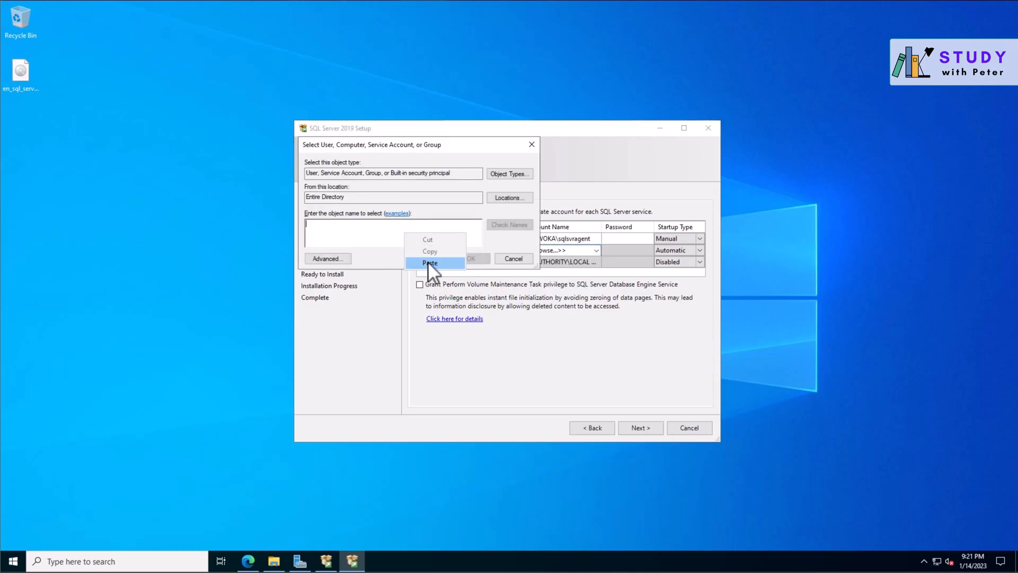
left_click(427, 261)
left_click(503, 227)
left_click(478, 259)
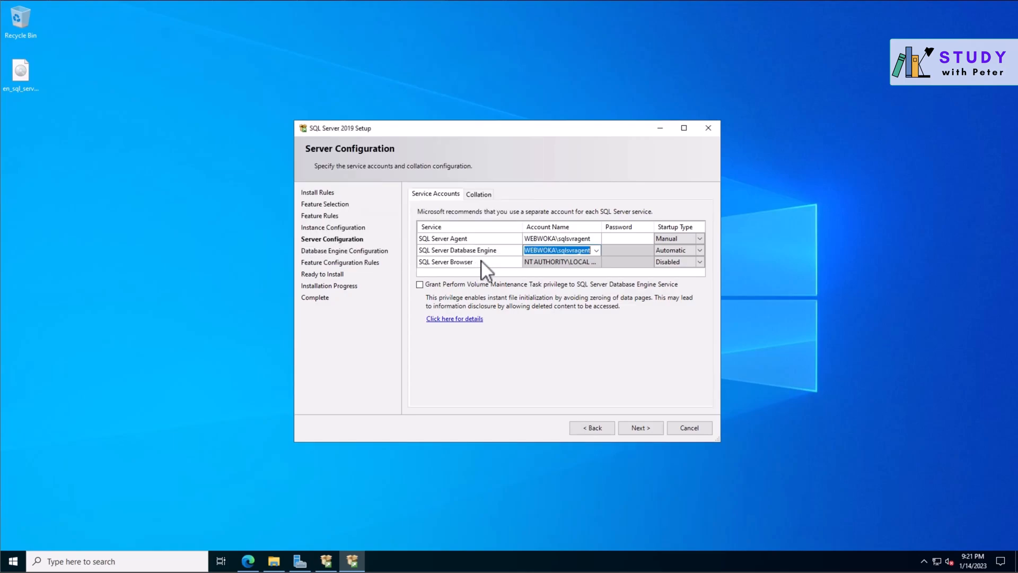
- Set the SQL Server Agent startup type to Automatic and try to continue past Server Configuration
left_click(566, 262)
left_click(680, 250)
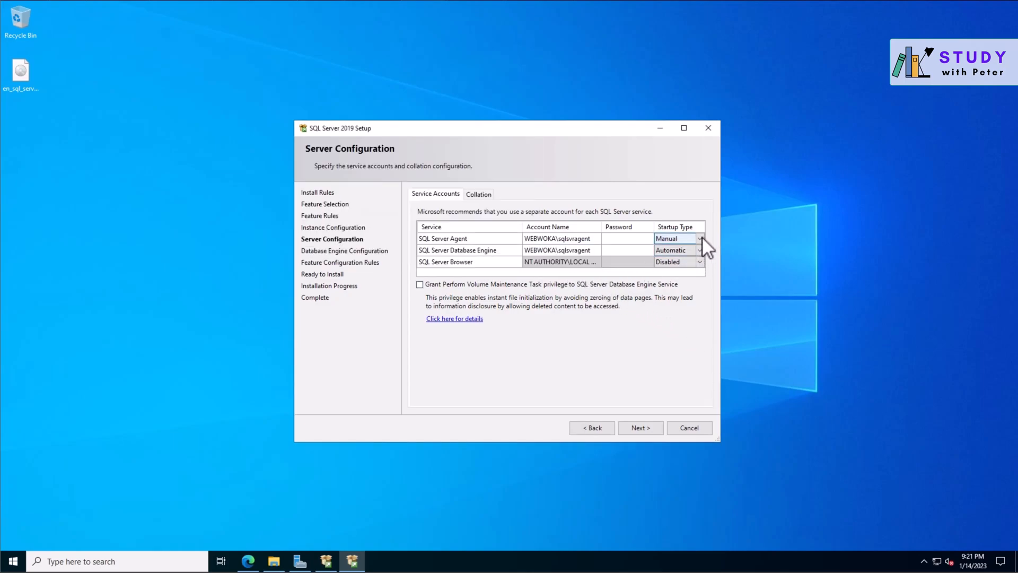
left_click(699, 238)
left_click(644, 430)
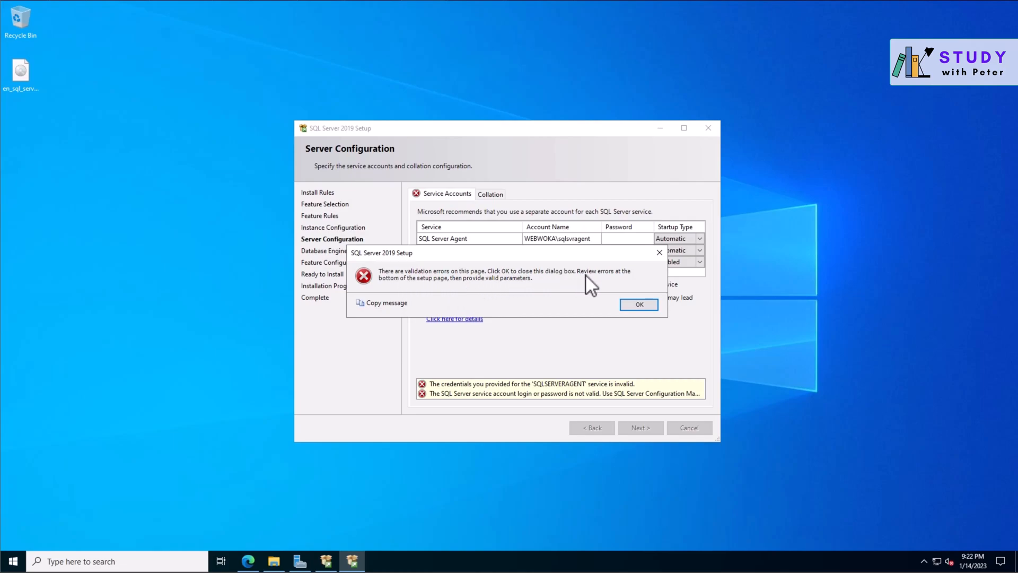
left_click(643, 306)
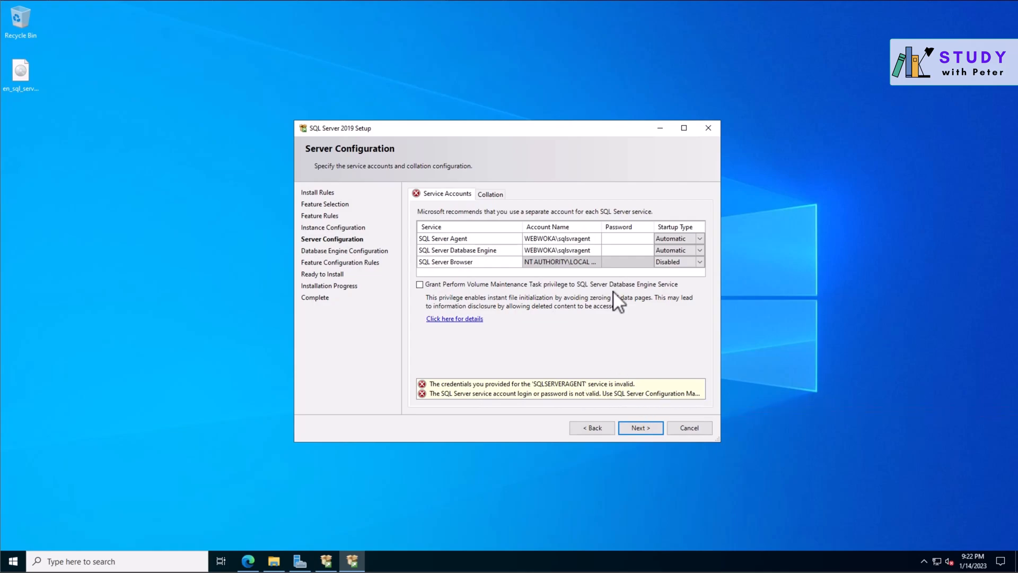
- Browse for a new SQL Server Agent service account, paste sqlsvragent, and check the name against the directory
left_click(583, 239)
left_click(597, 239)
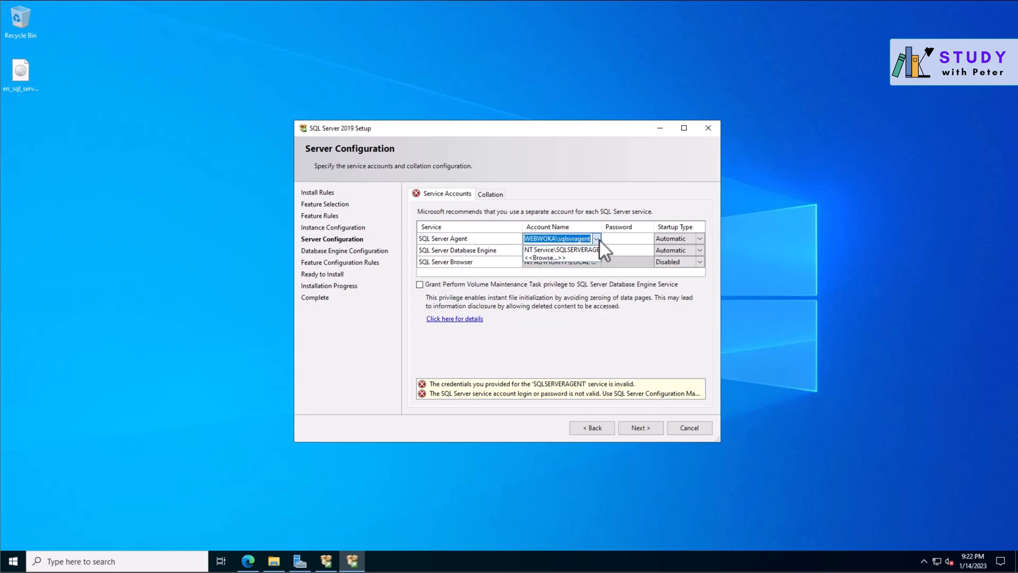
left_click(578, 258)
right_click(407, 228)
left_click(431, 258)
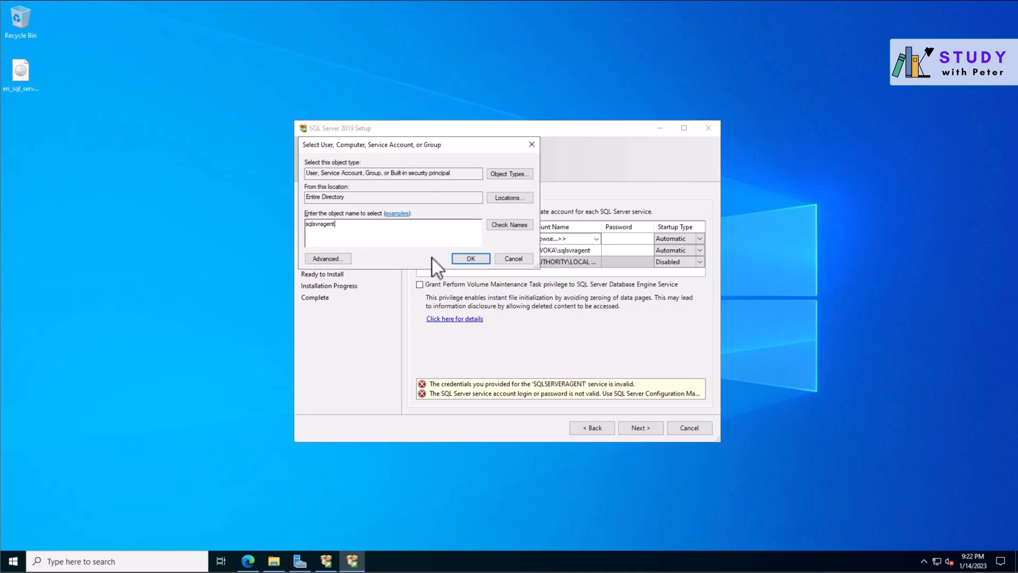
left_click(510, 225)
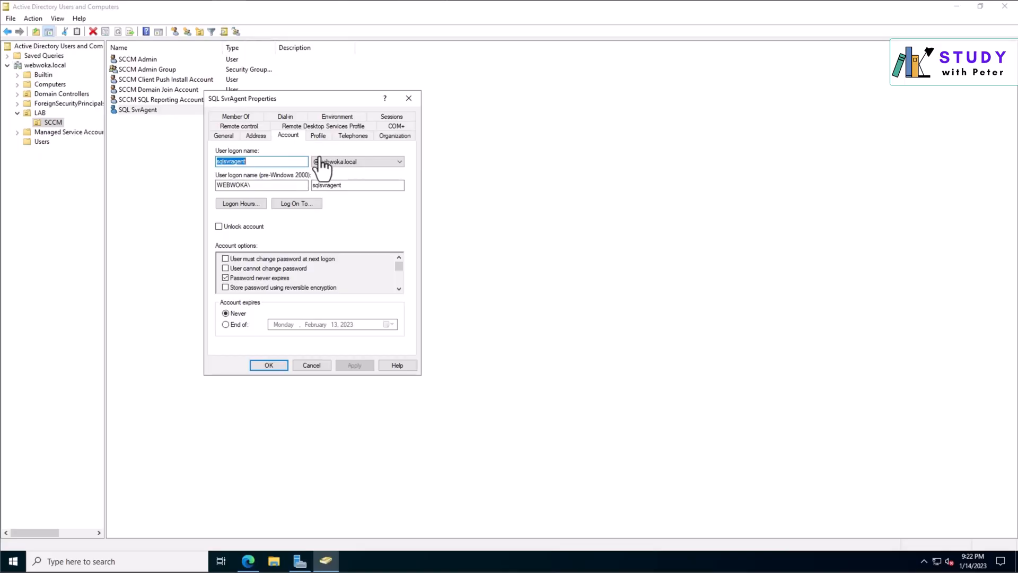
- Recopy the SQL SvrAgent logon name in Active Directory, cancel its properties, and accept the checked account for SQL Server Agent
right_click(239, 163)
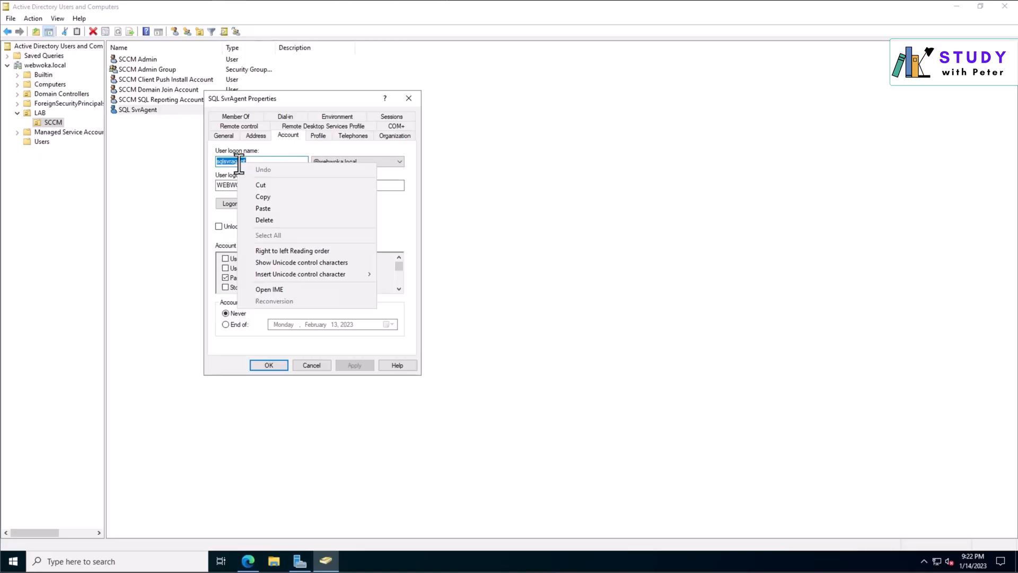
left_click(268, 194)
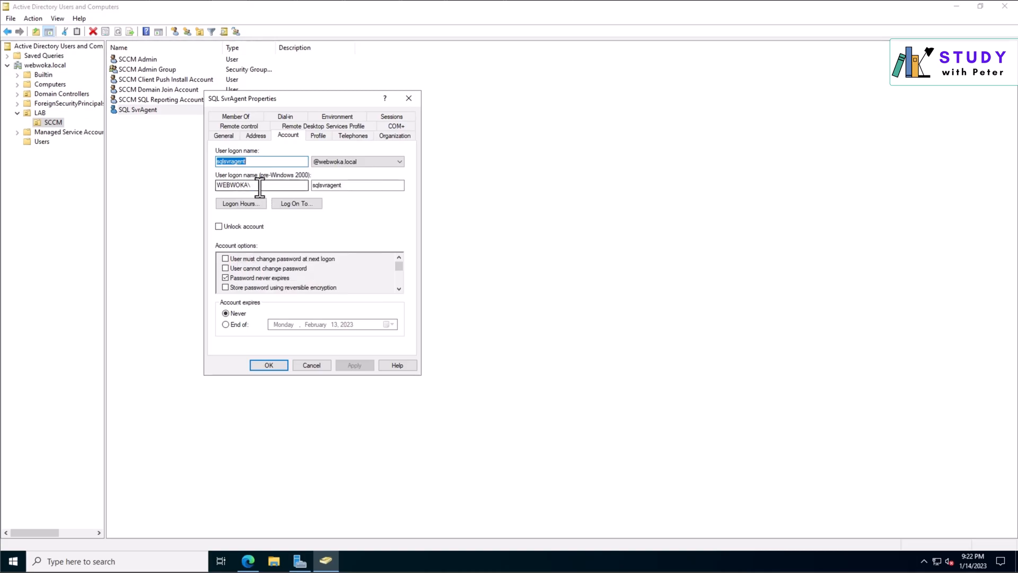
left_click(317, 364)
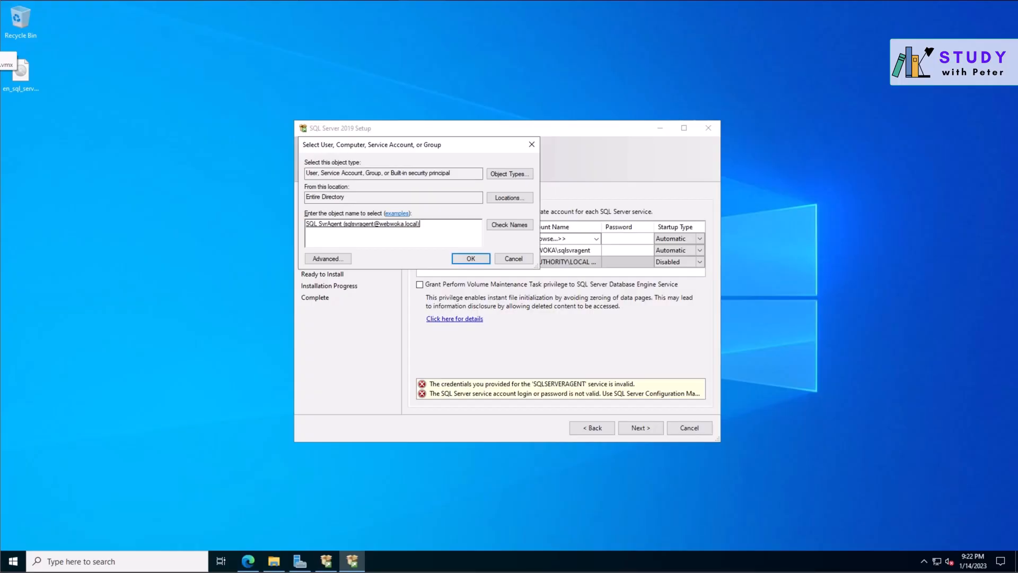
left_click(471, 259)
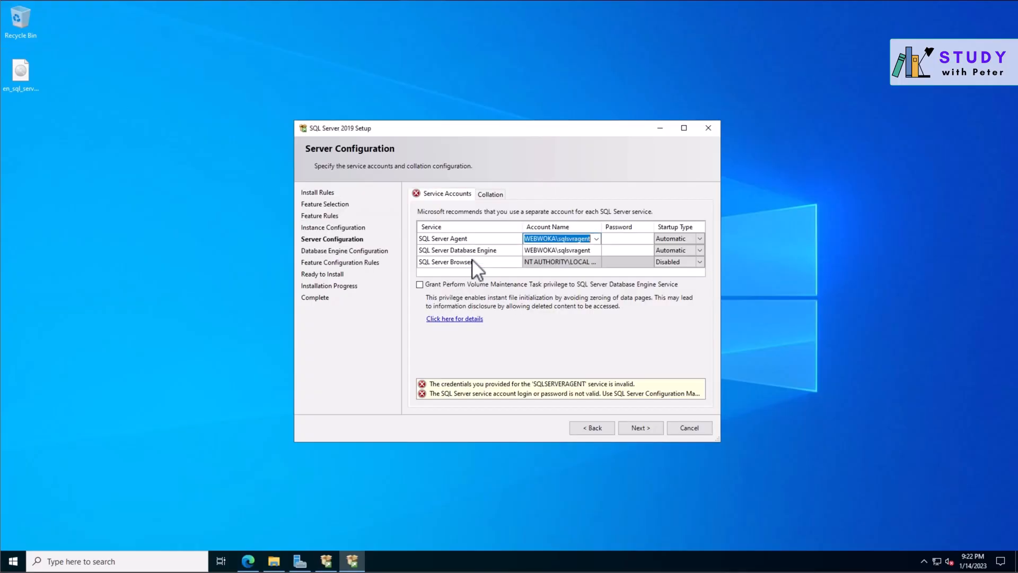
- Reassign sqlsvragent as the SQL Server Database Engine account and try again to continue past Server Configuration
left_click(594, 250)
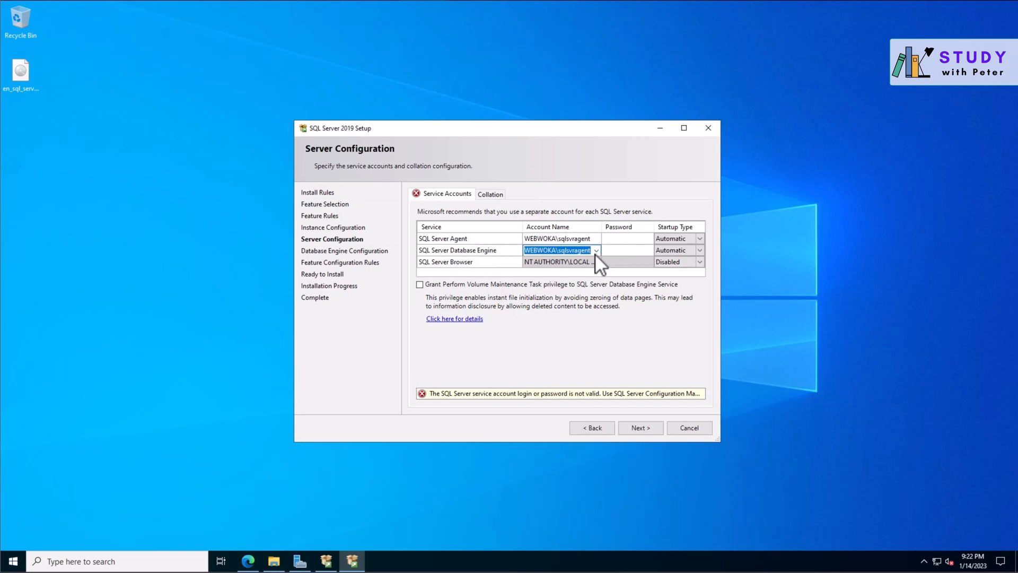
left_click(597, 250)
left_click(571, 267)
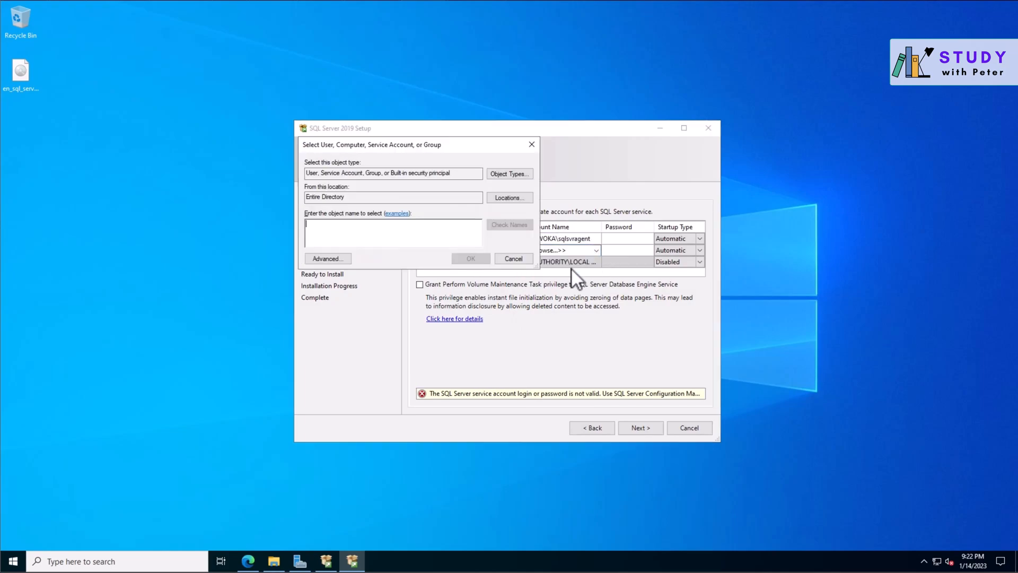
right_click(363, 226)
left_click(384, 264)
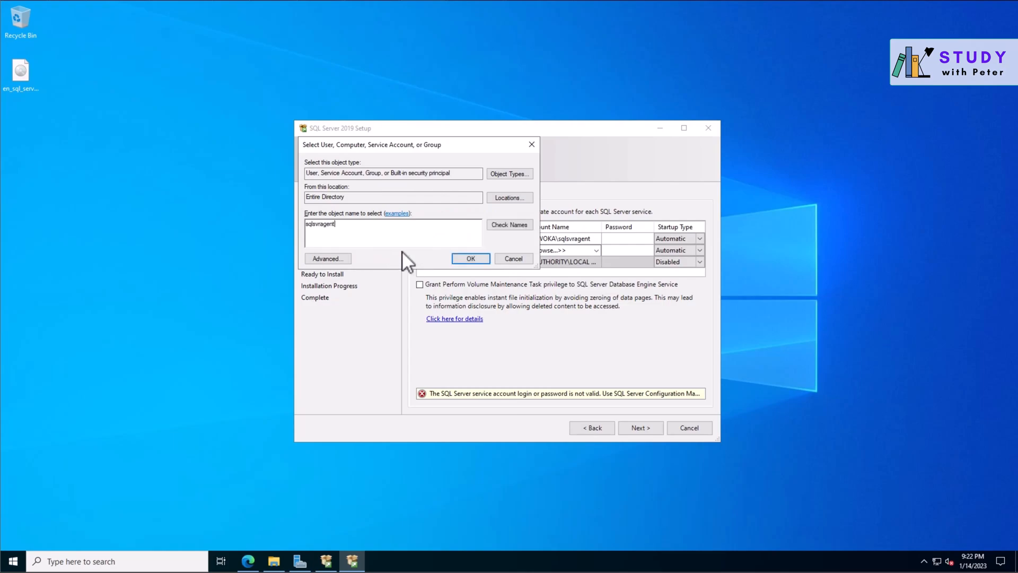
left_click(499, 227)
left_click(479, 259)
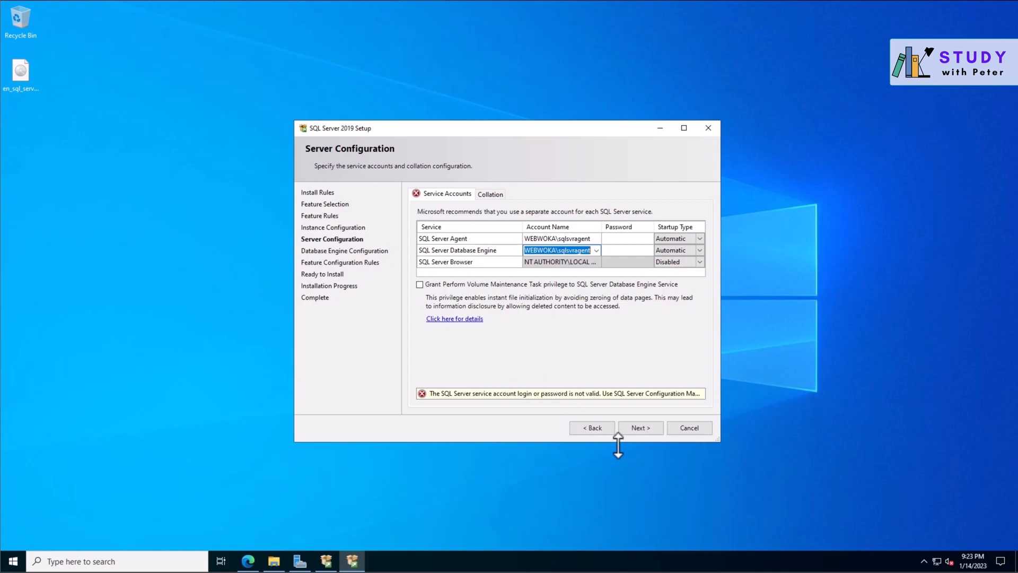
left_click(636, 428)
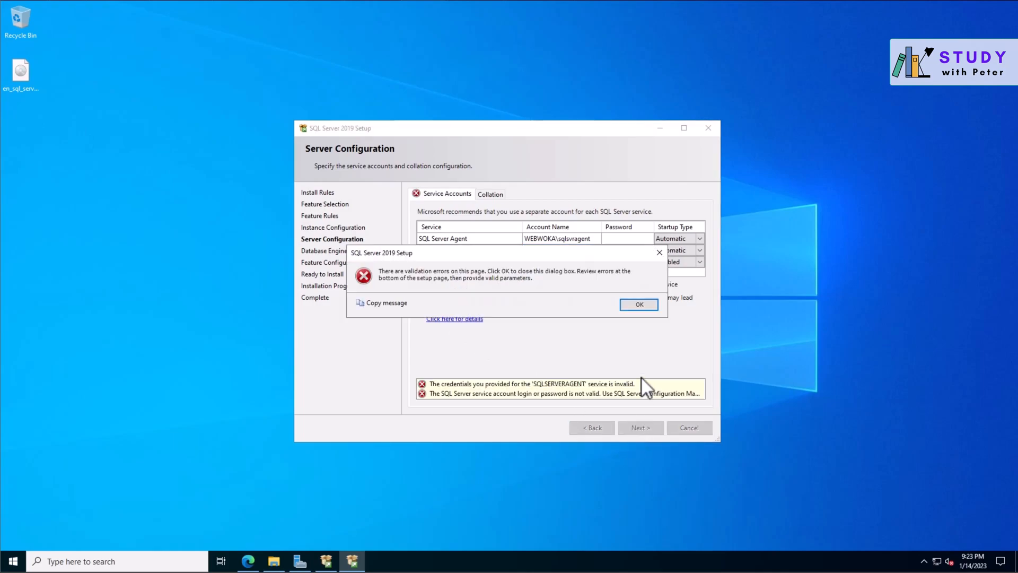
left_click(648, 308)
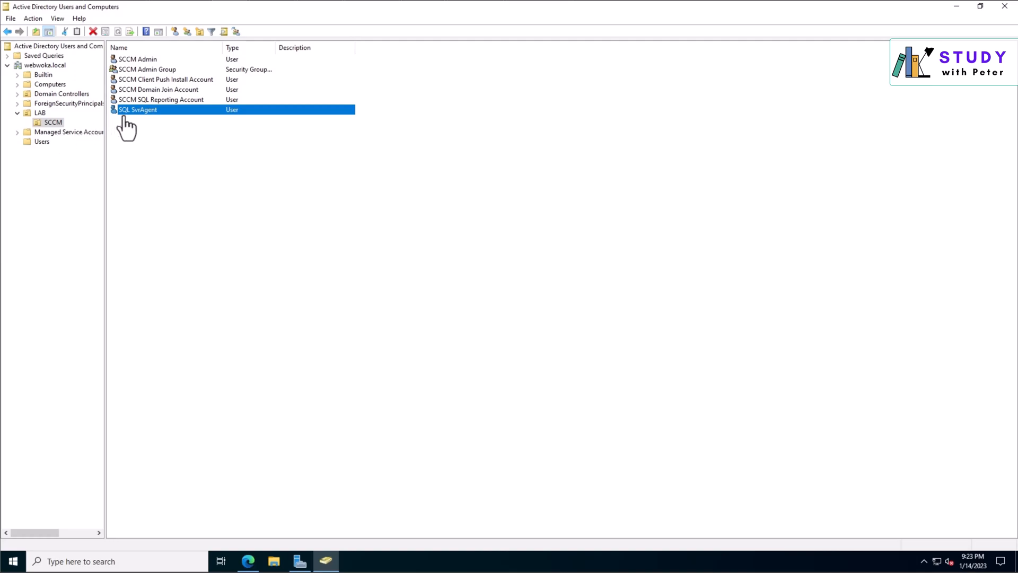
- Try to reset the SQL SvrAgent account's password in Active Directory, entering and confirming a new password
right_click(144, 113)
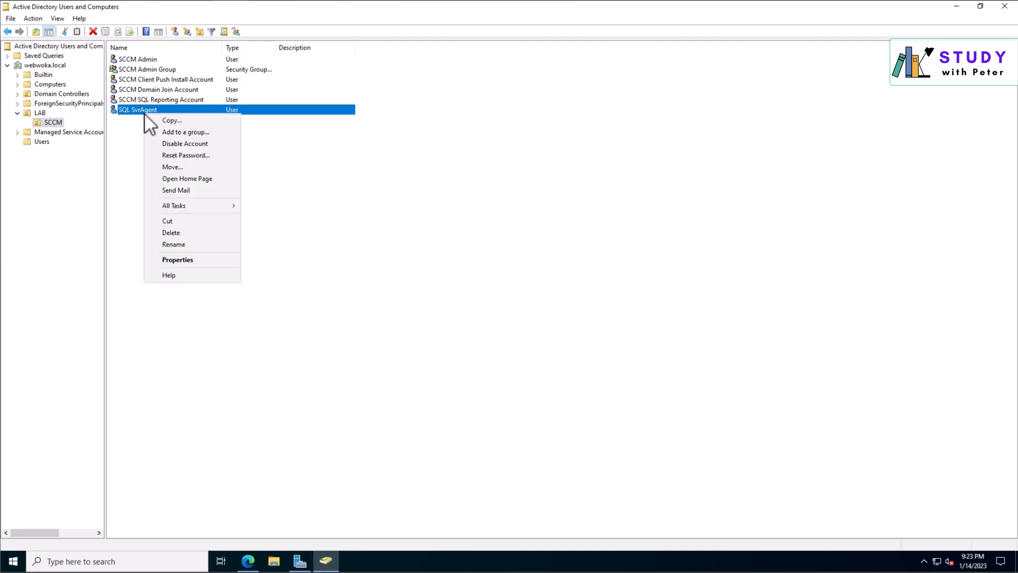
left_click(203, 156)
type("••••••••••")
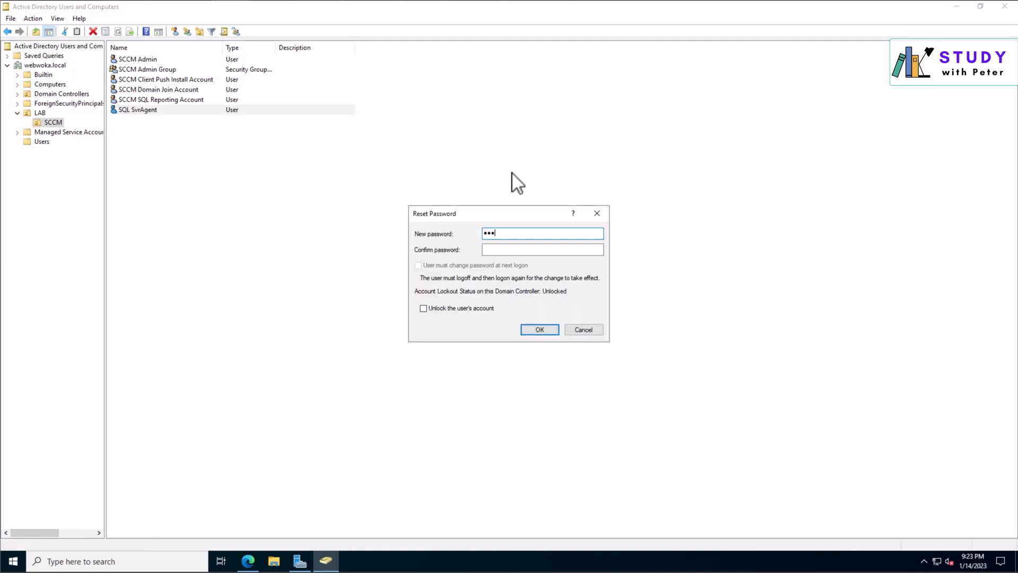
type("••")
key("Tab")
type("••••••••••••")
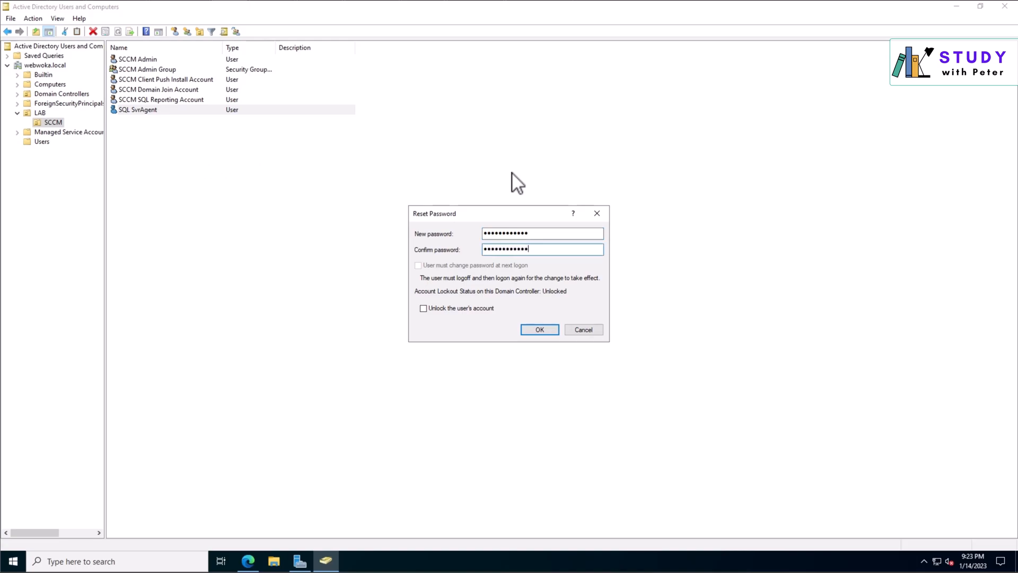
left_click(527, 329)
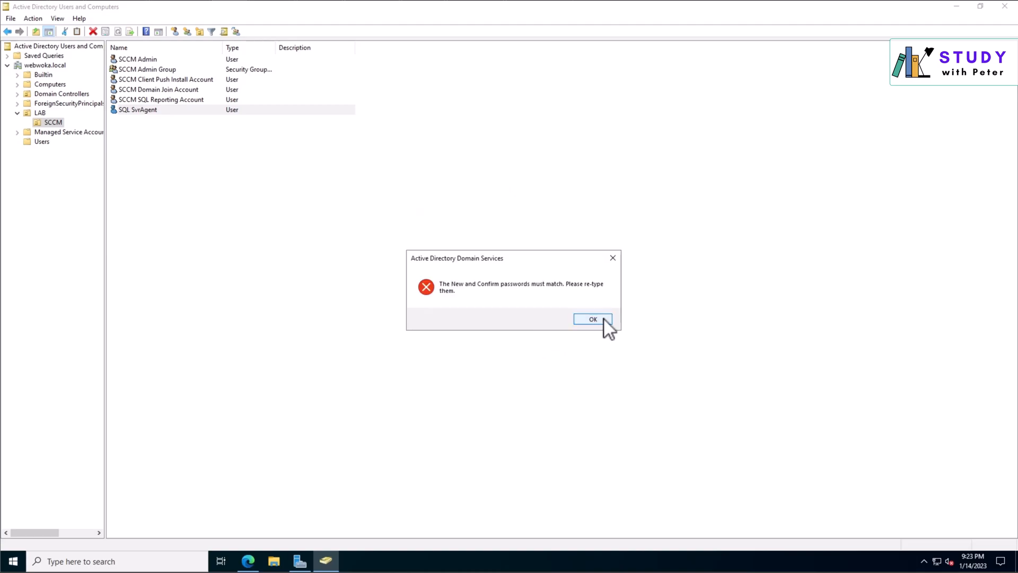
- Re-enter and confirm the new SQL SvrAgent password with the account set to unlock, and return to SQL Server setup
left_click(603, 318)
type("••••••••••••")
key("Tab")
type("••••••••••••")
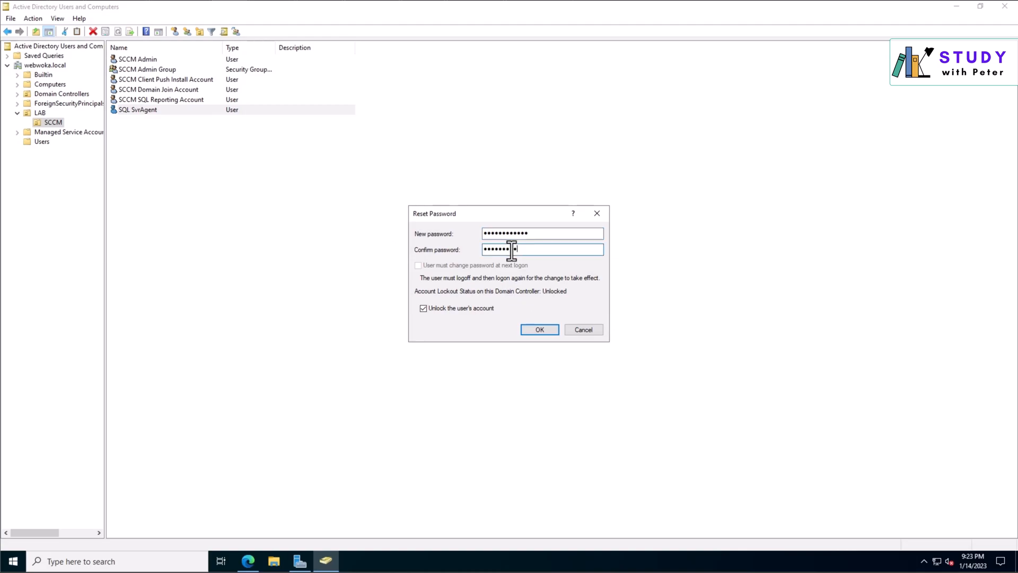
left_click(539, 330)
left_click(566, 319)
left_click(6, 53)
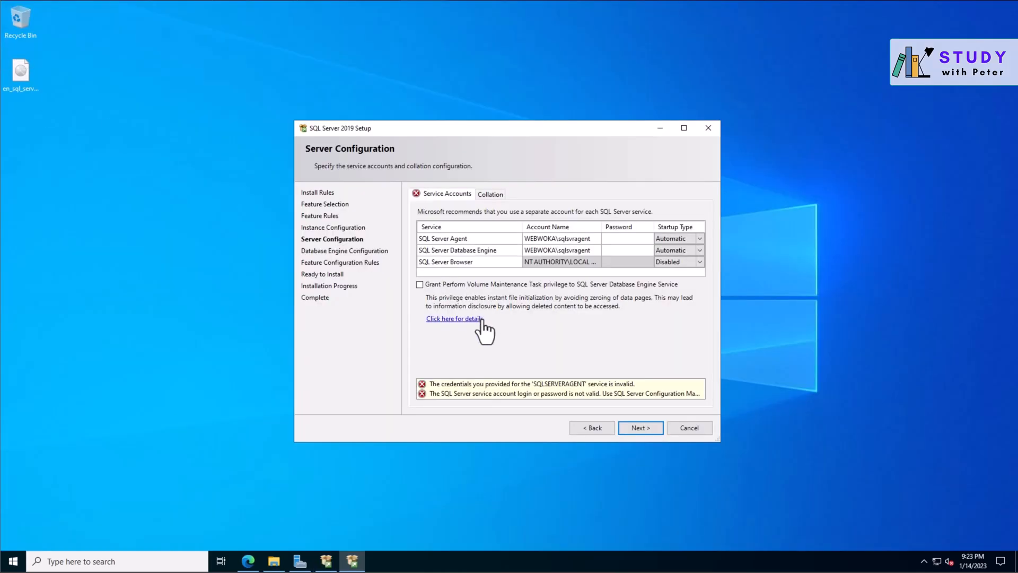
- Enter the sqlsvragent password for SQL Server Agent and Database Engine and try to continue past Server Configuration
left_click(600, 427)
left_click(638, 428)
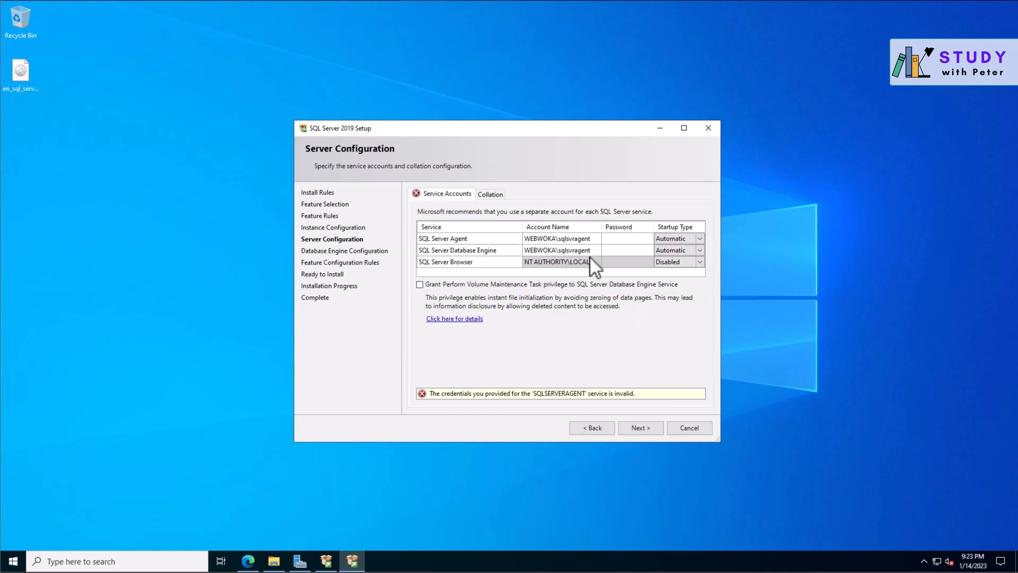
left_click(588, 238)
left_click(619, 238)
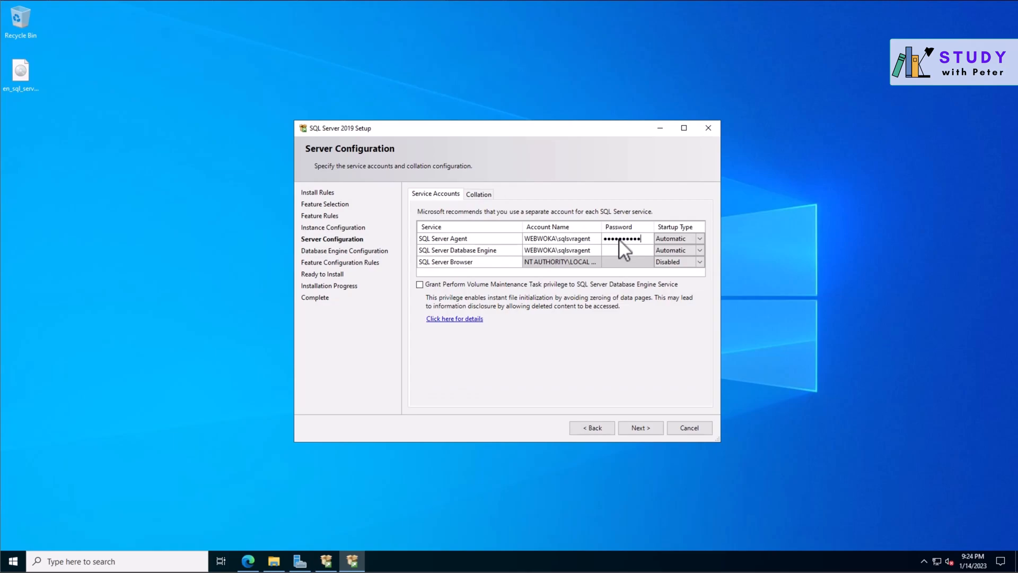
key("Tab")
key("Tab")
key("Tab")
key("Tab")
left_click(638, 429)
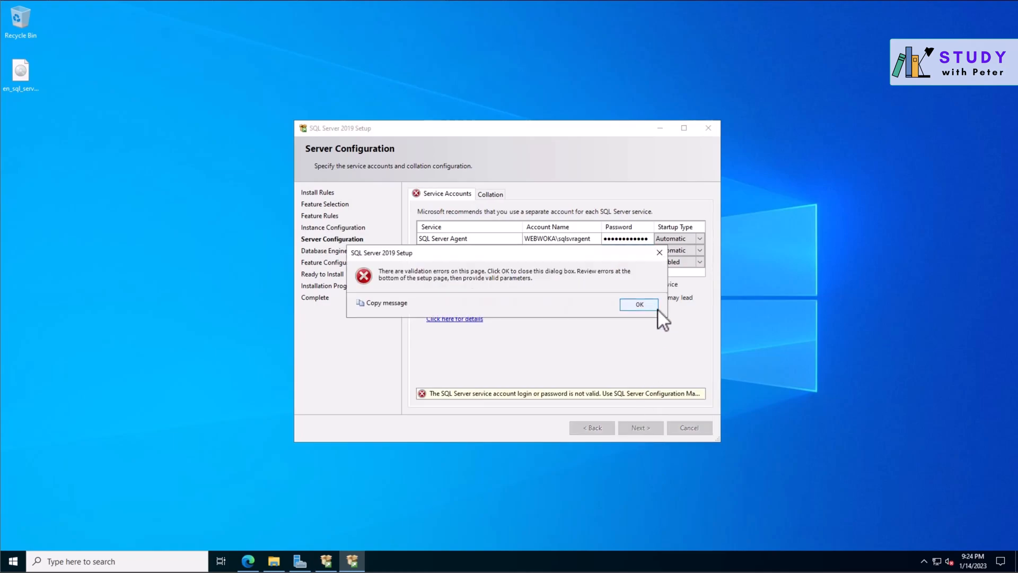
left_click(639, 305)
- Re-enter the sqlsvragent account password for both SQL Server services and continue to Database Engine Configuration
left_click(594, 238)
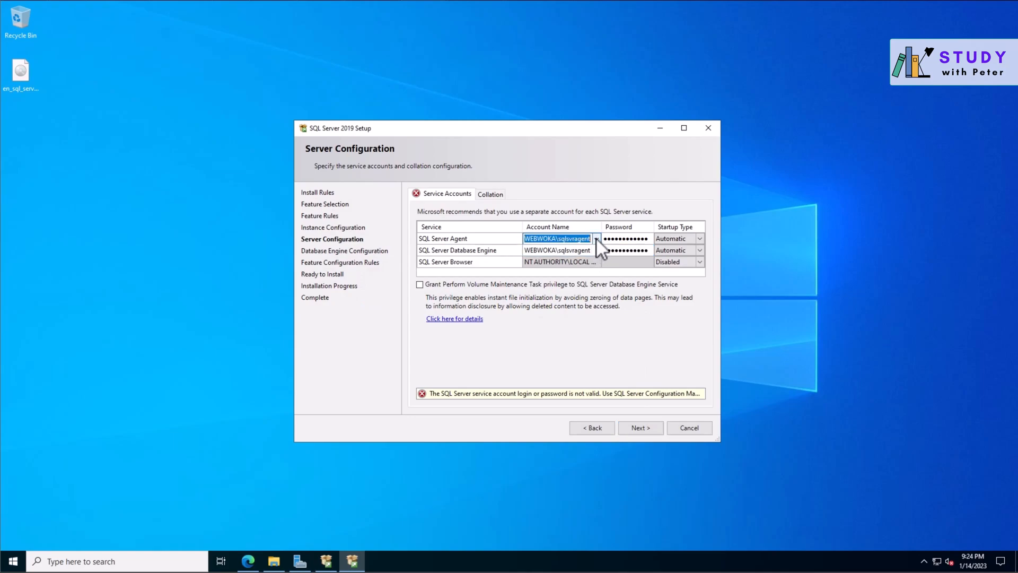
left_click(620, 238)
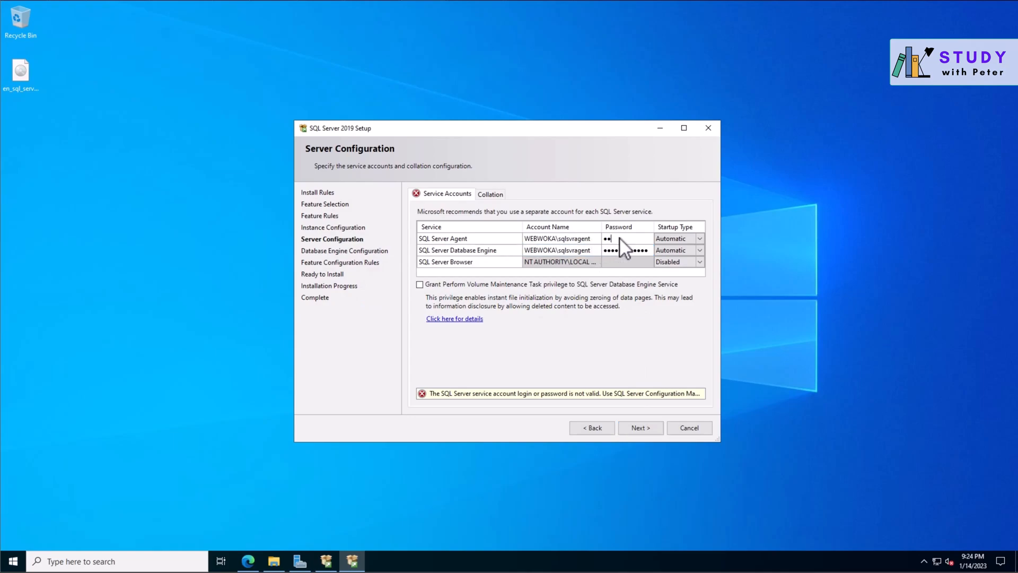
key("Tab")
key("Tab")
key("Tab")
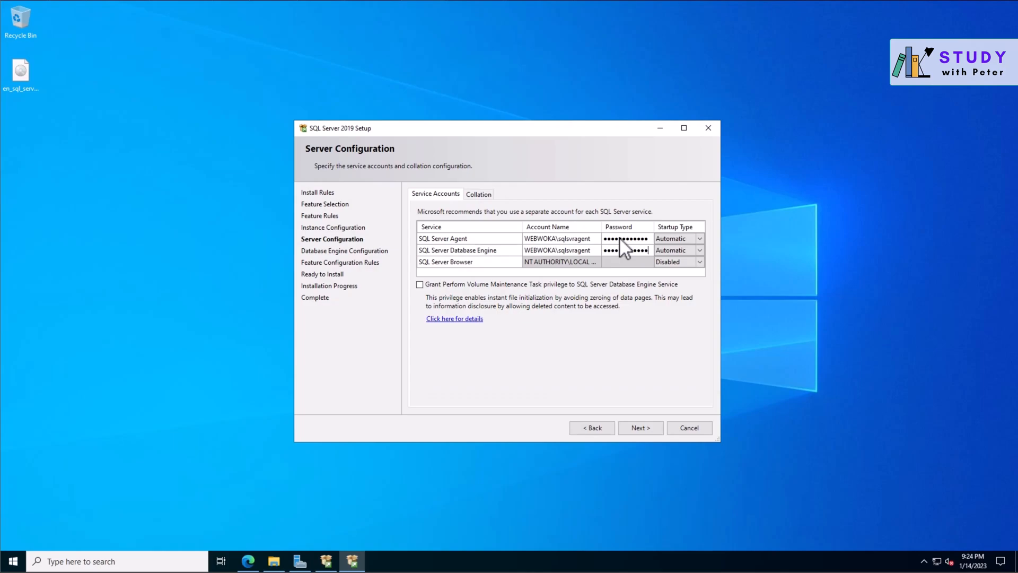
left_click(647, 428)
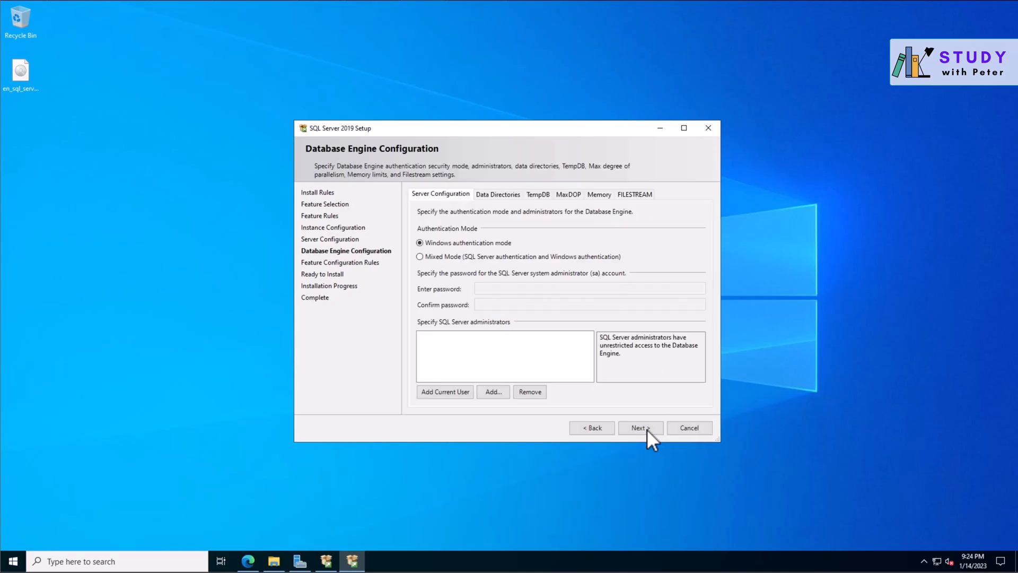
- Recheck the service accounts on Server Configuration, and add the current user as a SQL Server administrator before continuing
left_click(602, 427)
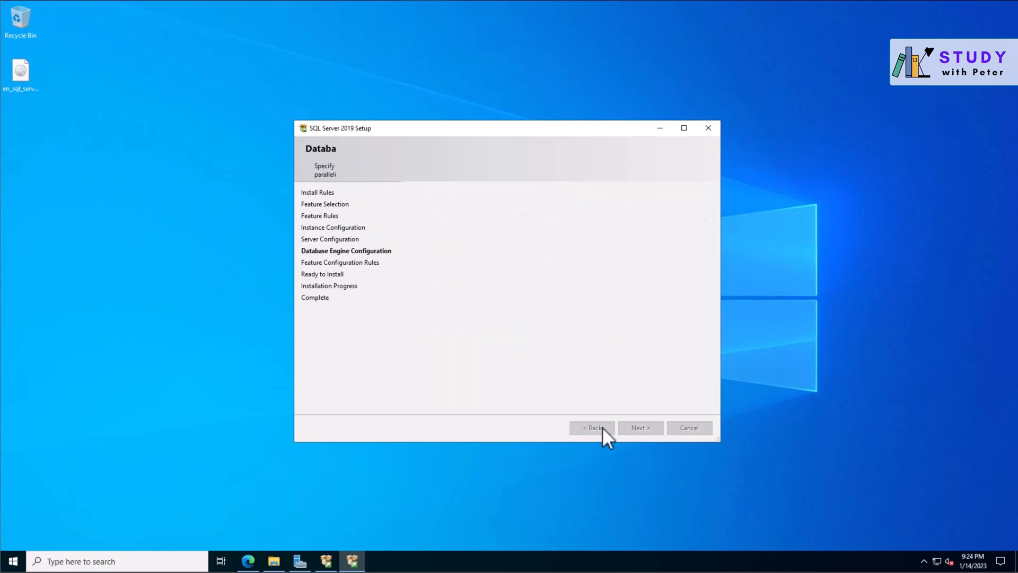
left_click(638, 429)
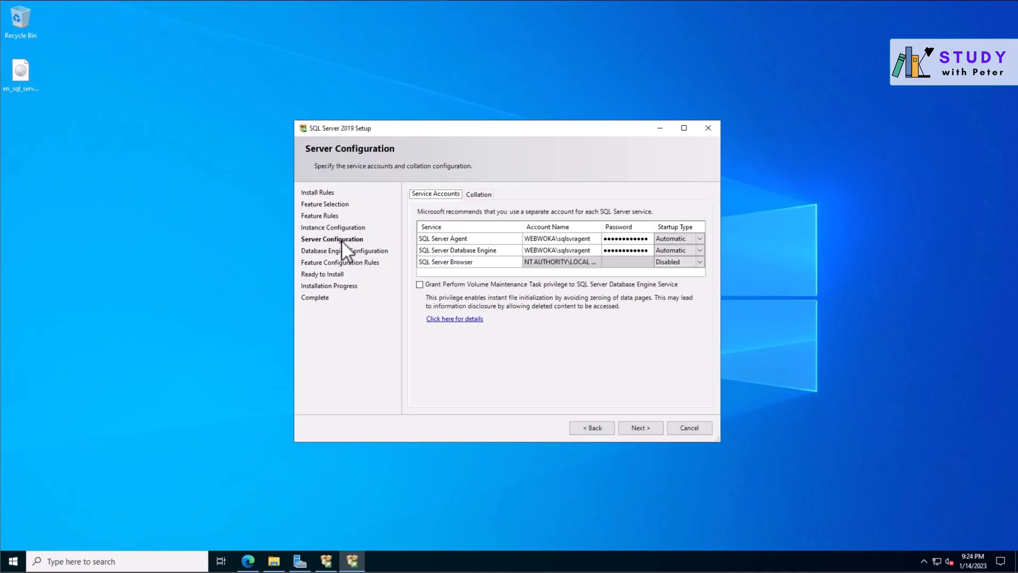
left_click(646, 428)
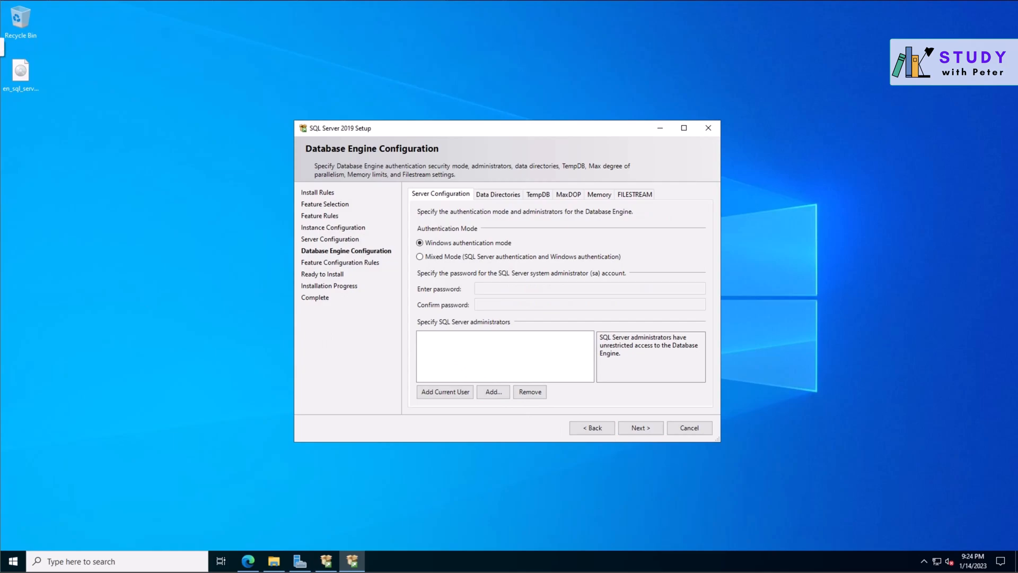
left_click(444, 393)
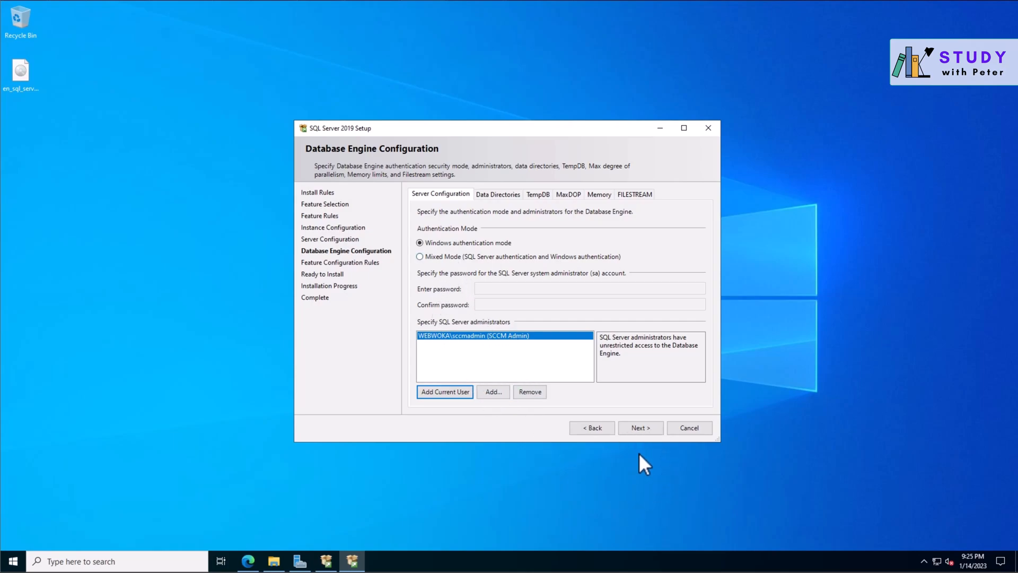
left_click(637, 430)
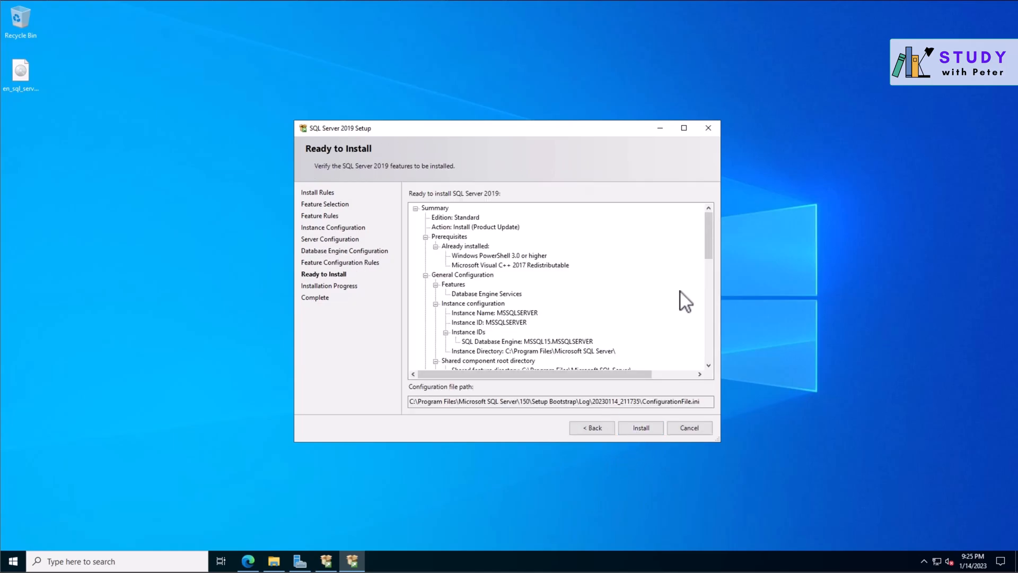
- Review the installation summary, then install SQL Server 2019 and close the setup wizard
left_click_drag(711, 231, 713, 294)
left_click(681, 130)
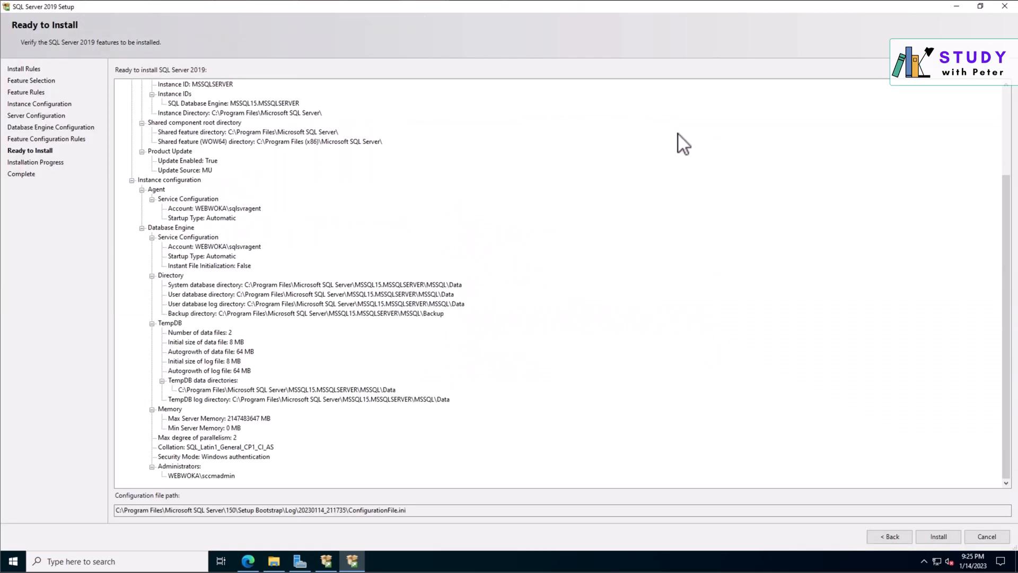
left_click(981, 6)
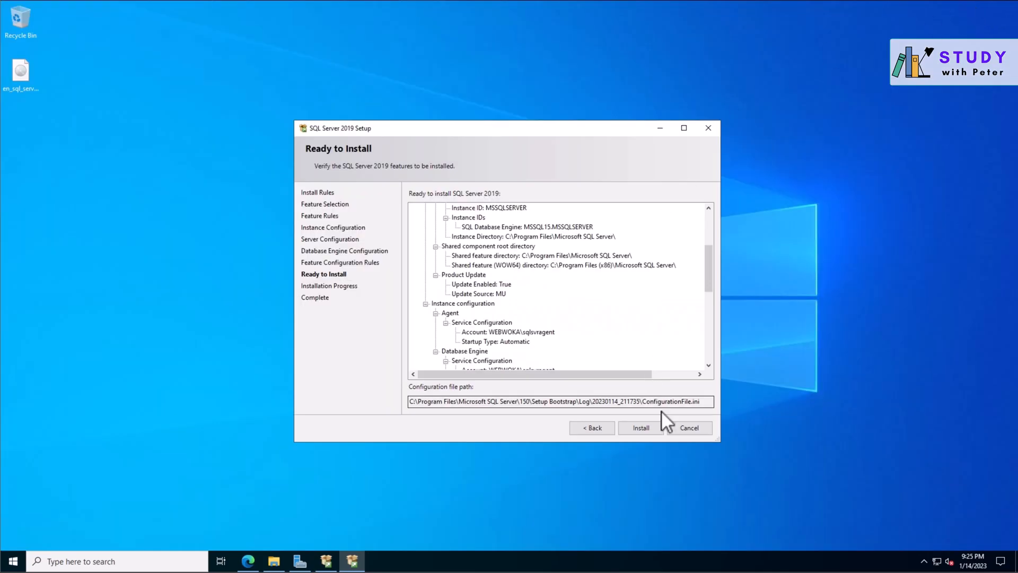
left_click(640, 428)
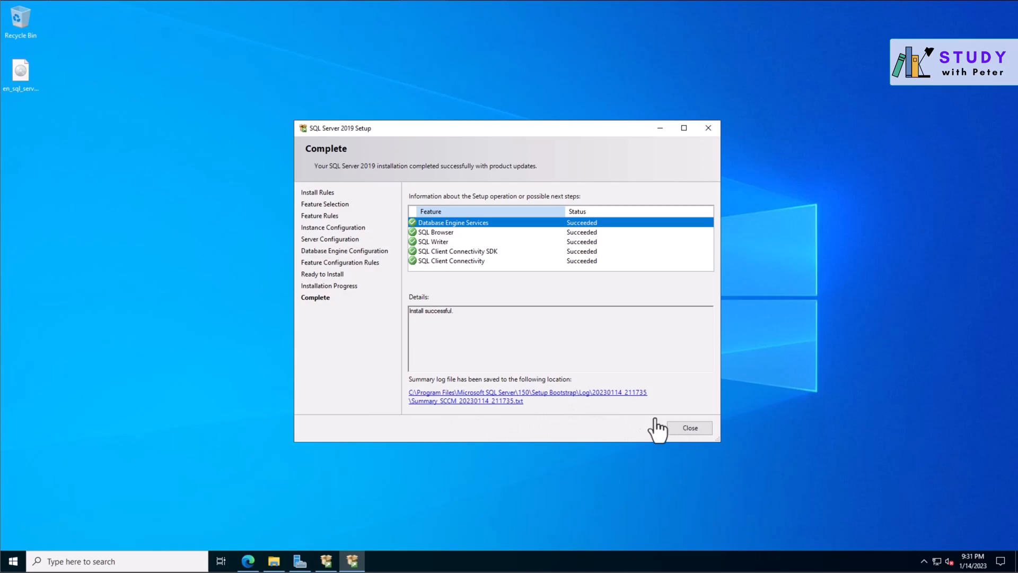
left_click(692, 428)
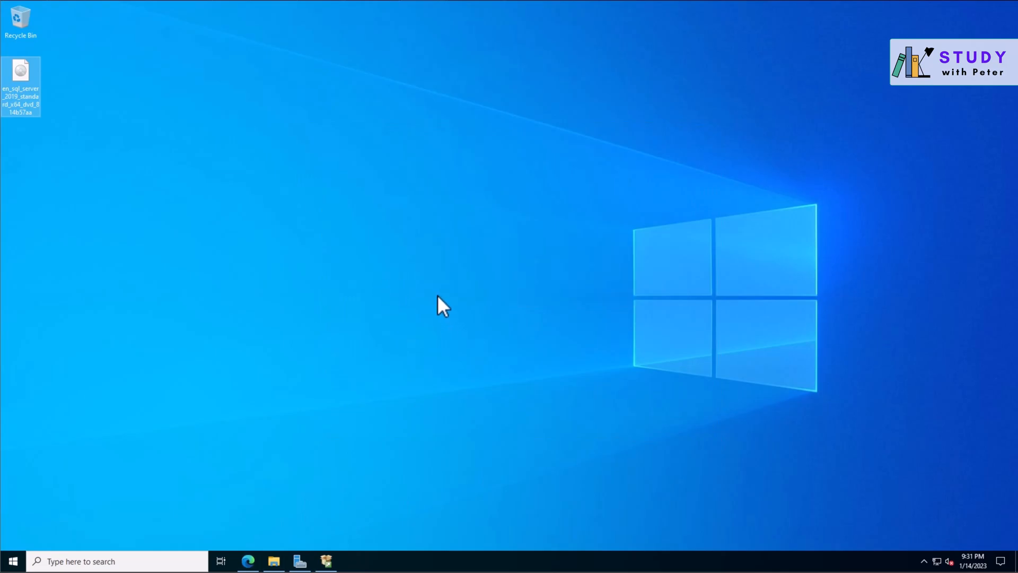
- Switch to Edge, search for microsoft sql server management studio in a new tab, and download SSMS 18.12.1 from Microsoft Learn
left_click(248, 561)
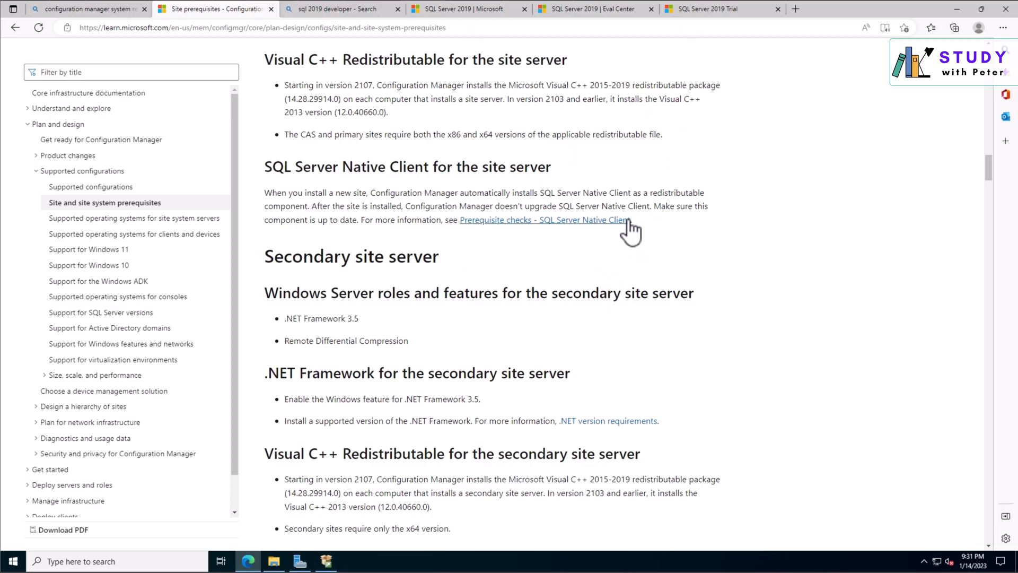
left_click(796, 9)
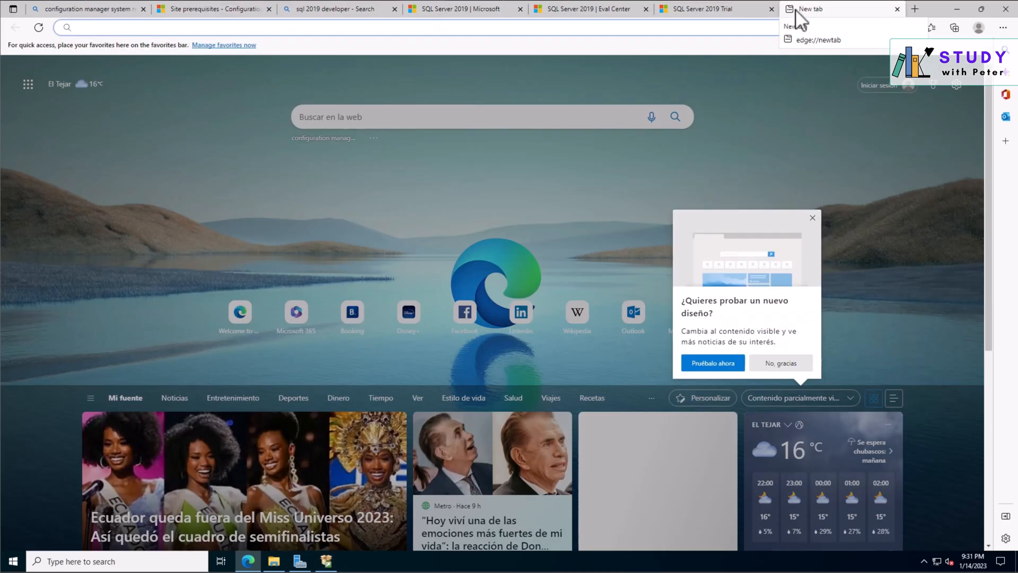
type("Microsoft ")
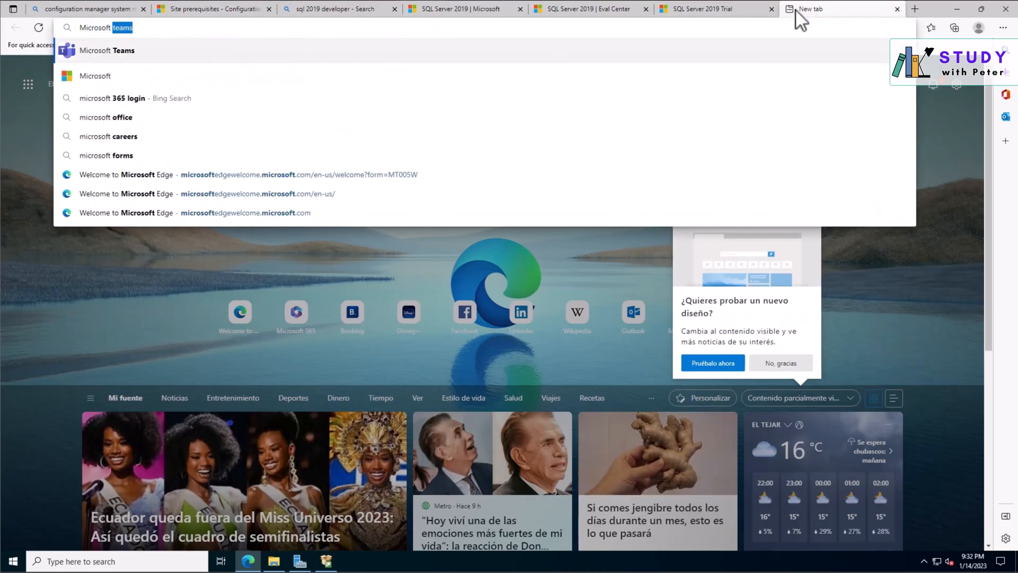
type("SQL")
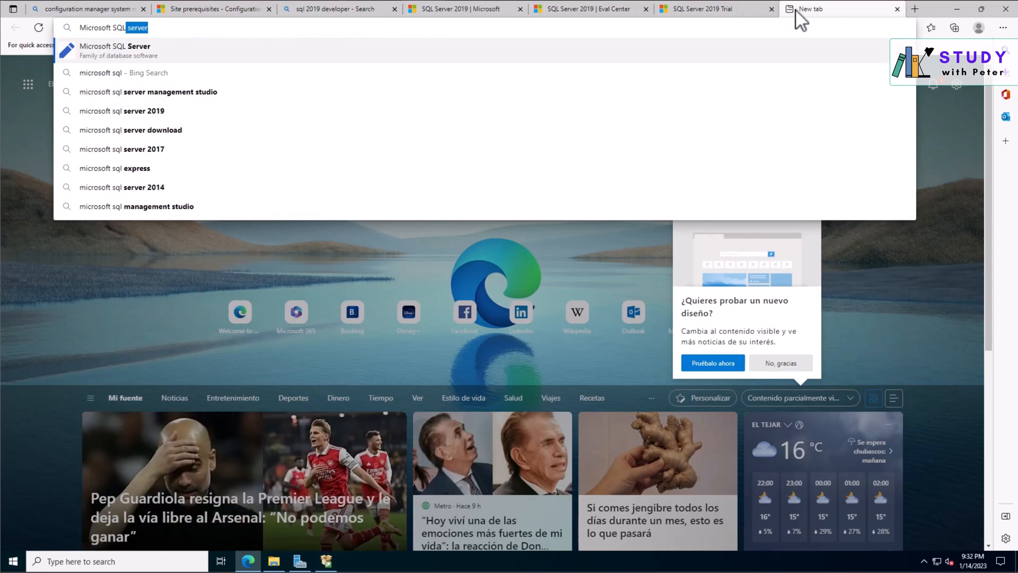
left_click(199, 94)
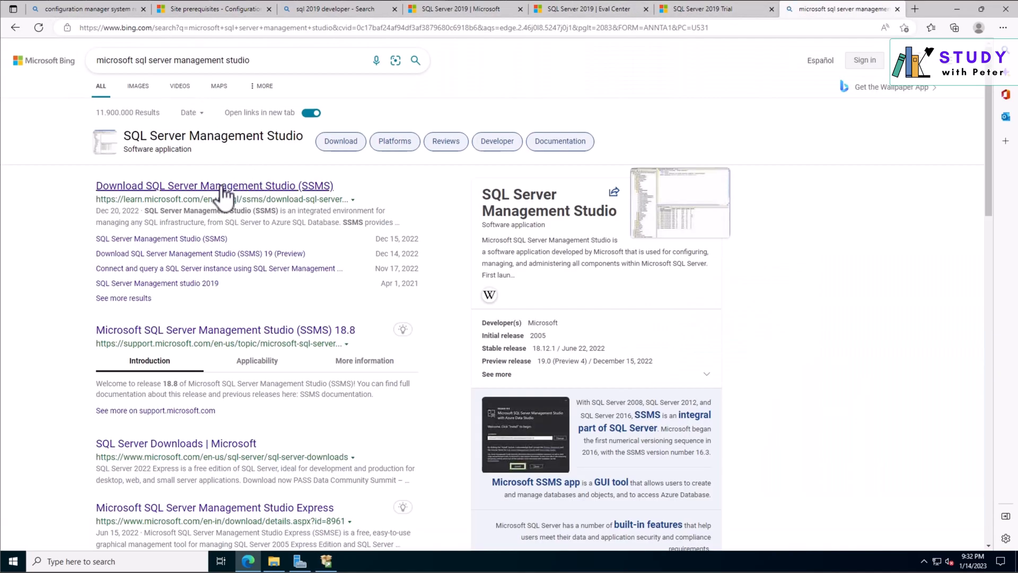
left_click(223, 187)
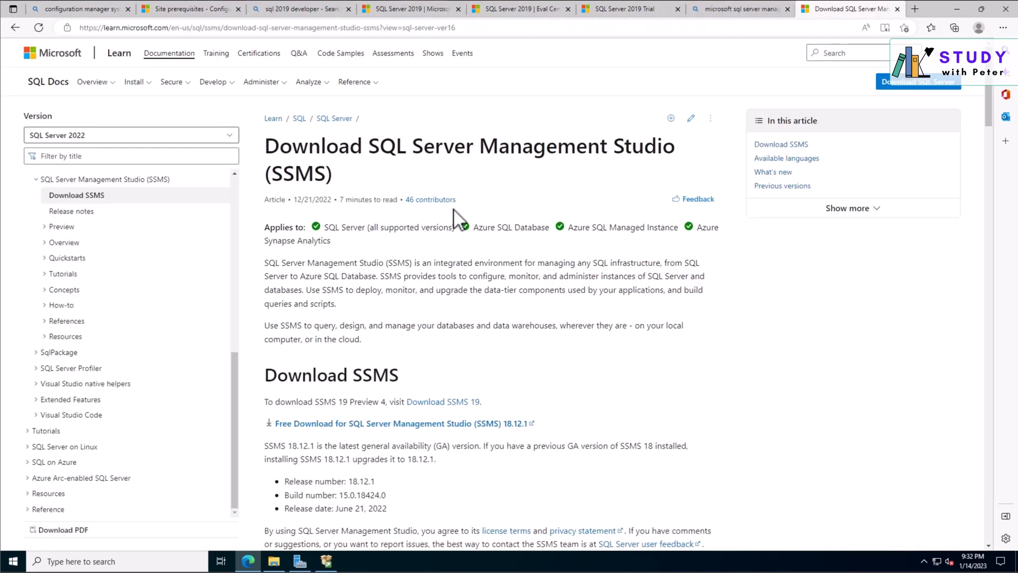
scroll(481, 332, "down", 2)
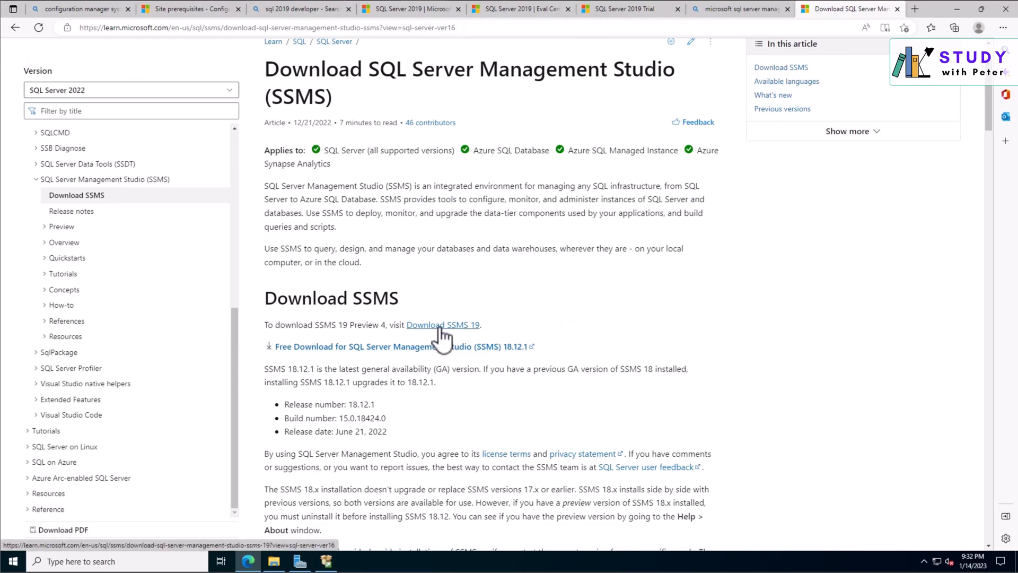
left_click(343, 348)
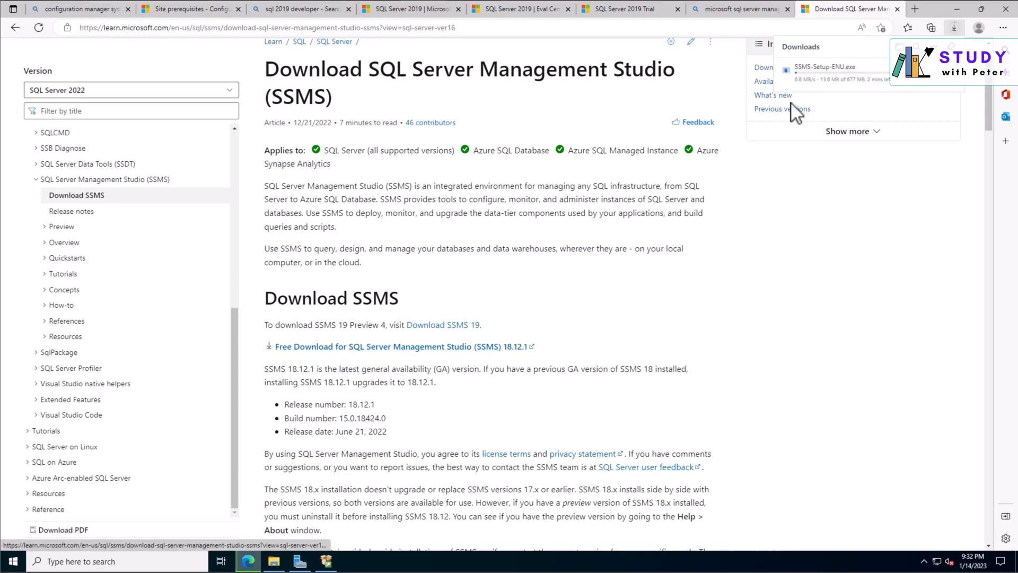
- Examine the SSMS 19 (Preview) download page and return to the general availability download page
left_click(454, 327)
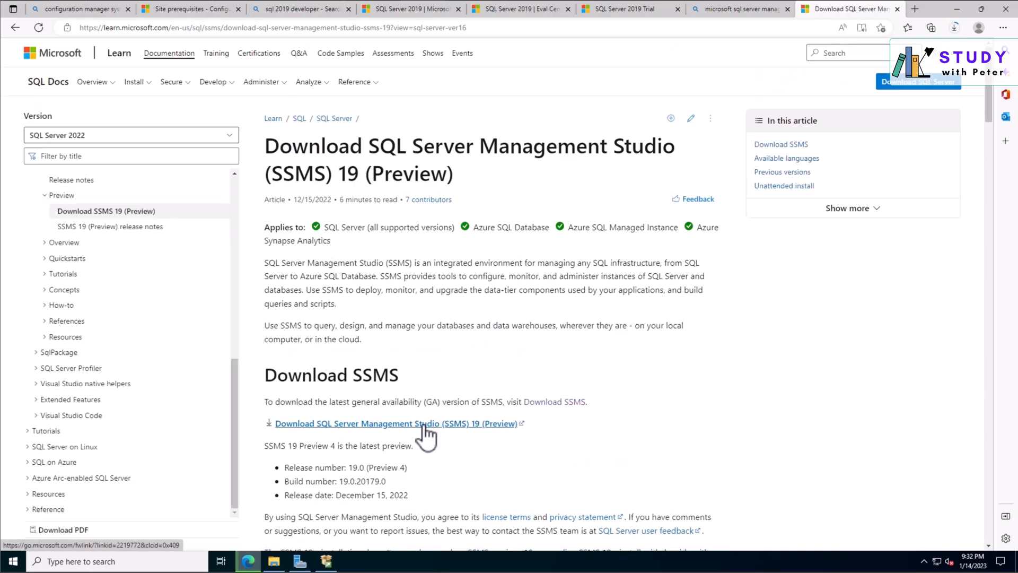
scroll(433, 341, "down", 2)
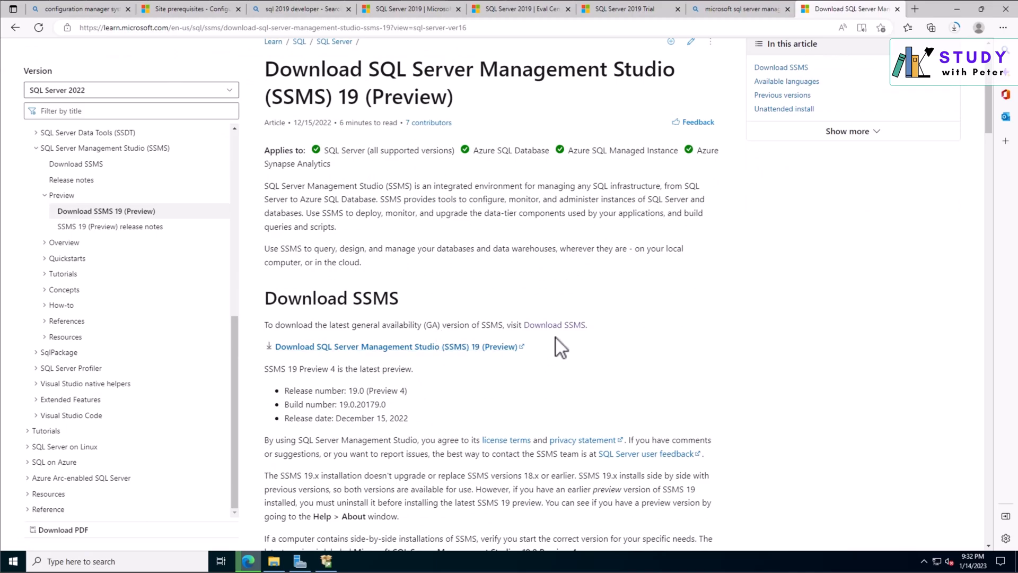
key("alt+Left")
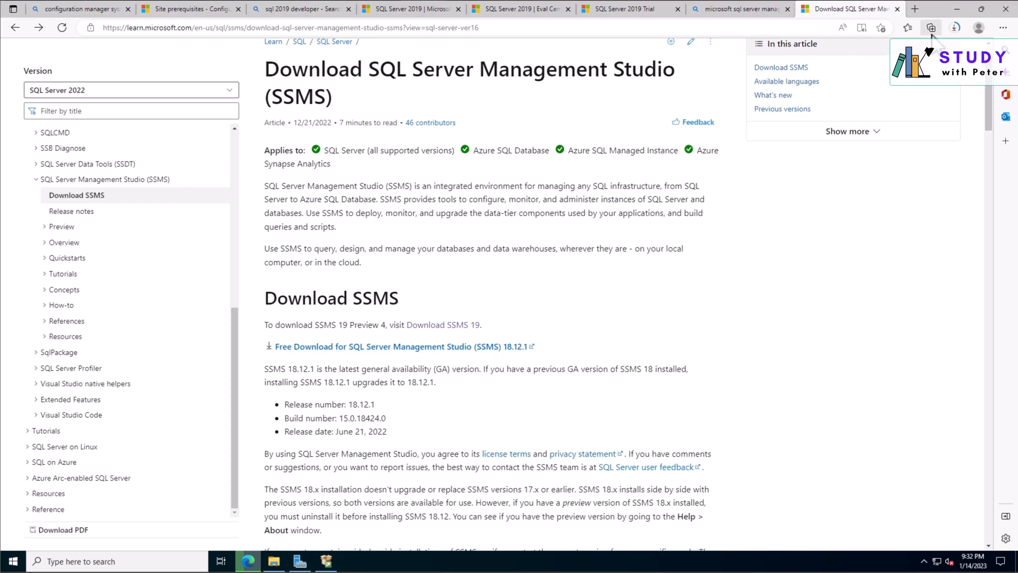
- Launch the downloaded SSMS-Setup-ENU.exe, allow it to make changes to the device, and minimize the browser
left_click(956, 28)
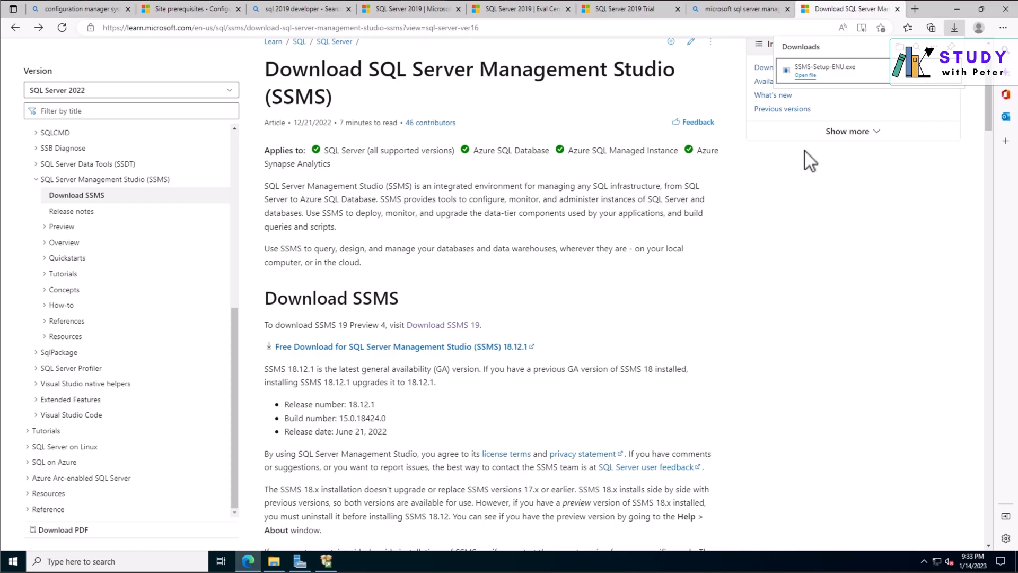
left_click(806, 75)
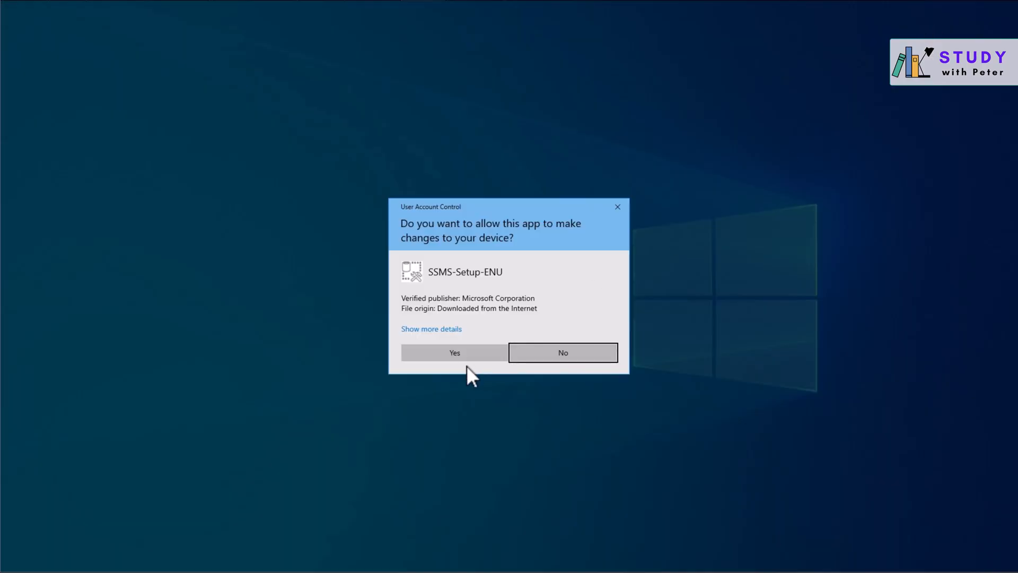
left_click(464, 359)
left_click(954, 10)
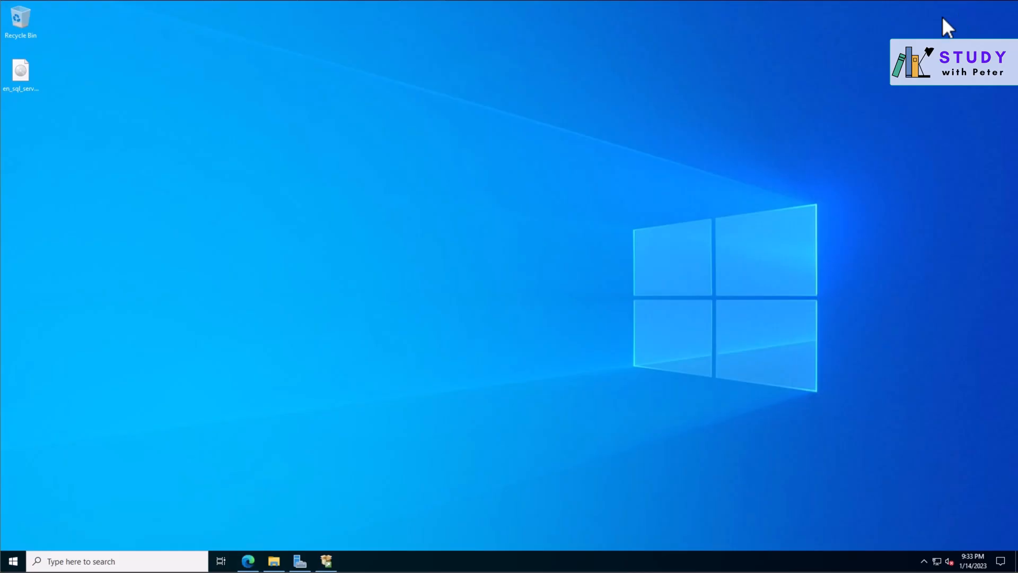
right_click(437, 344)
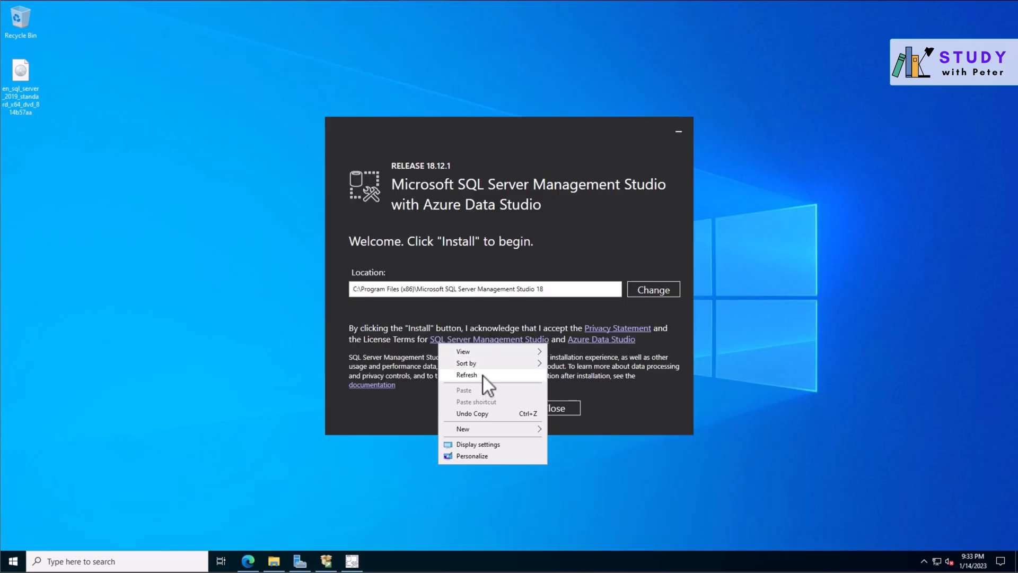
left_click(488, 377)
- Install SQL Server Management Studio 18.12.1 in the default location, then close its setup and the SQL Server Installation Center
left_click_drag(352, 289, 562, 302)
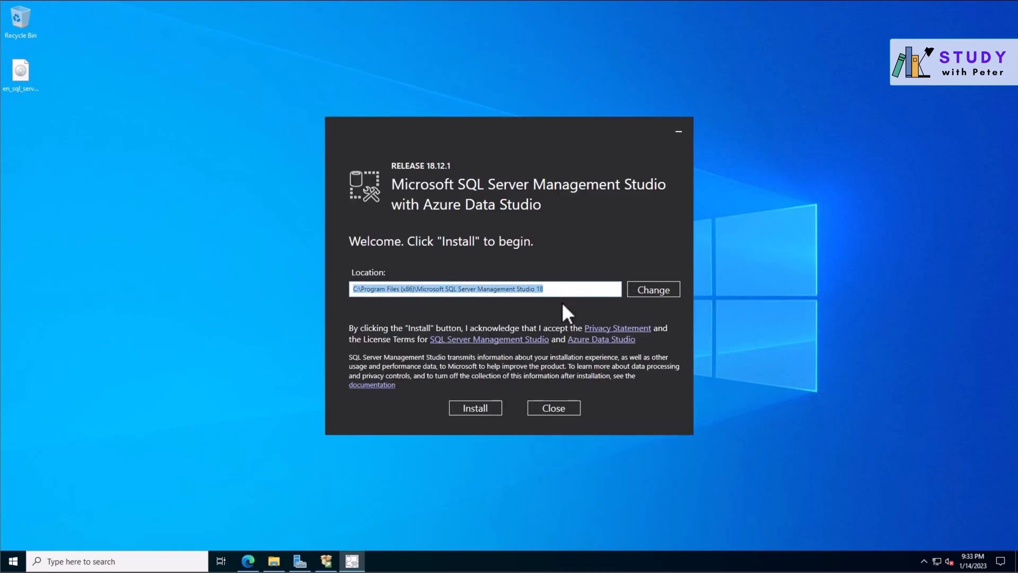
left_click(481, 409)
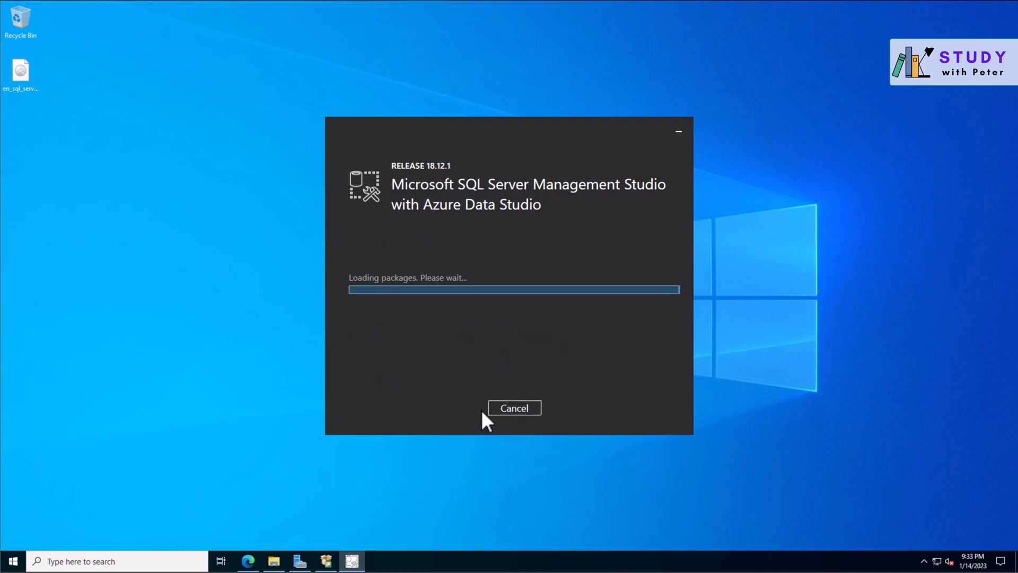
right_click(177, 282)
left_click(207, 314)
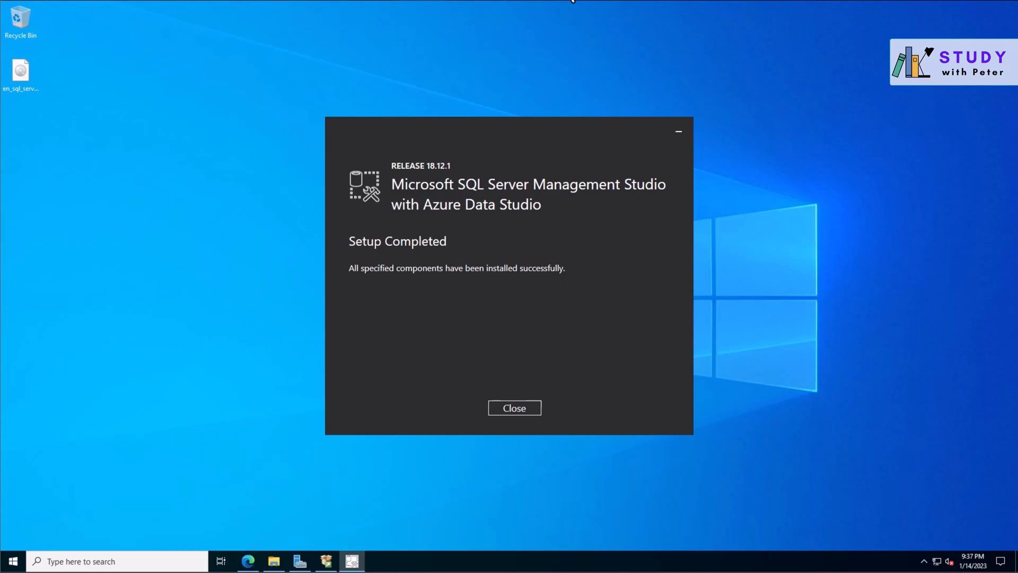
left_click(515, 409)
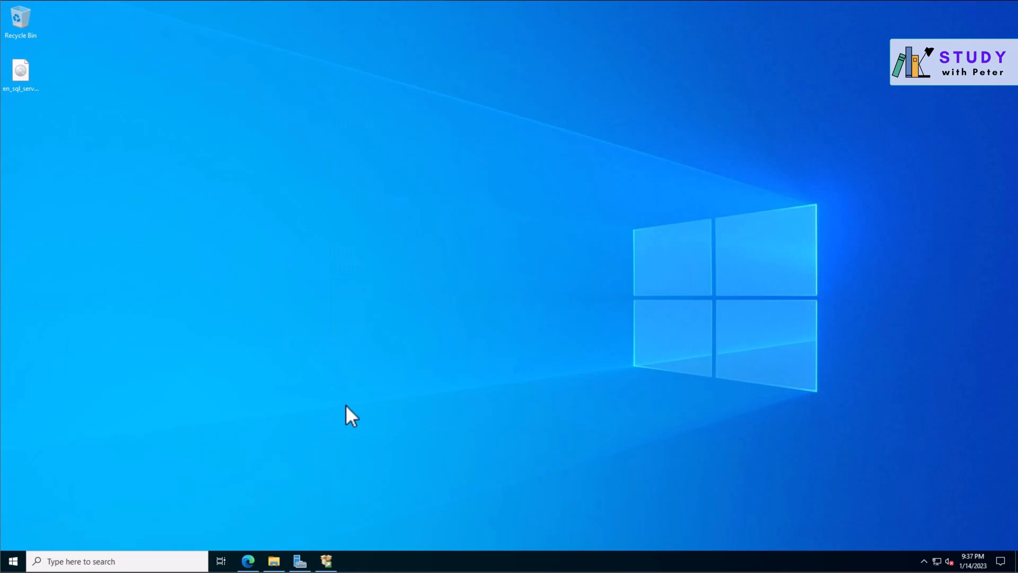
left_click(326, 558)
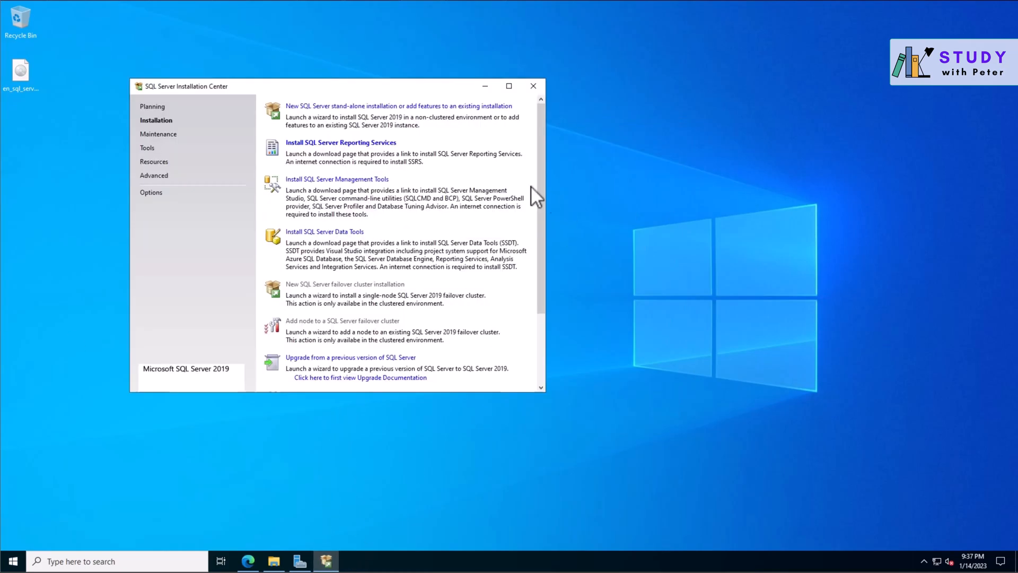
left_click(533, 85)
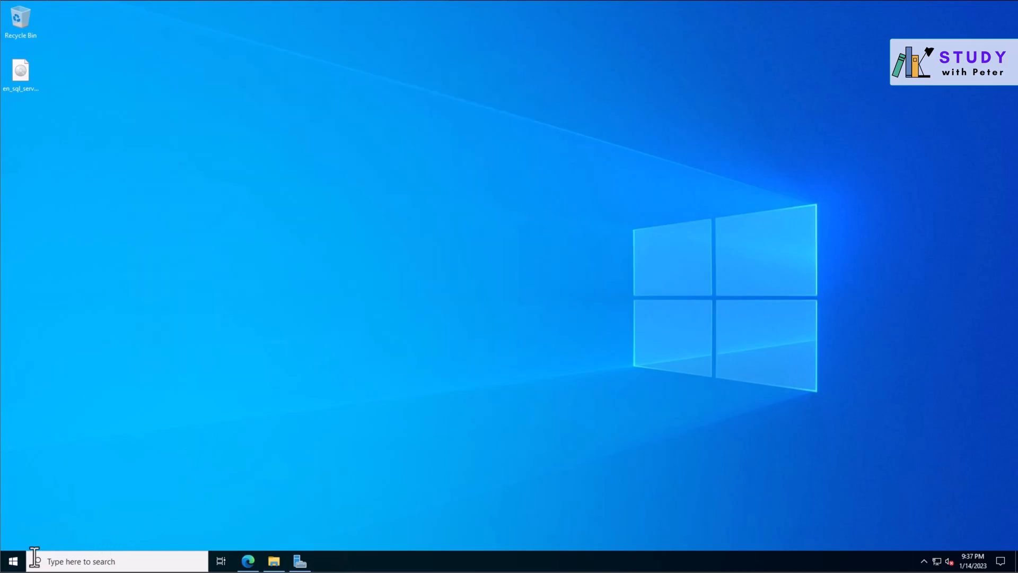
- Open SQL Server 2019 Configuration Manager with elevated permission, and launch Microsoft SQL Server Management Studio 18
left_click(13, 561)
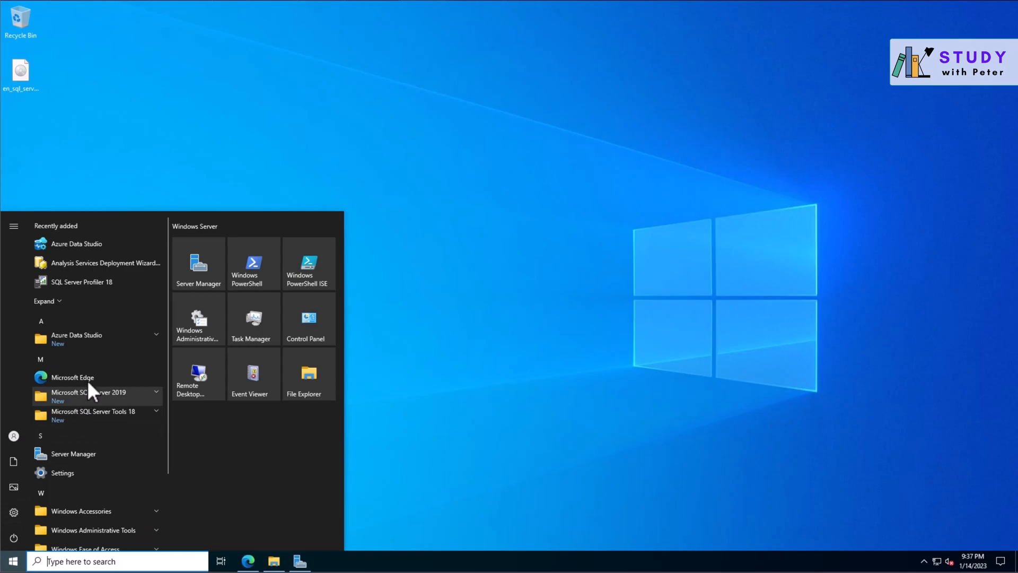
left_click(150, 393)
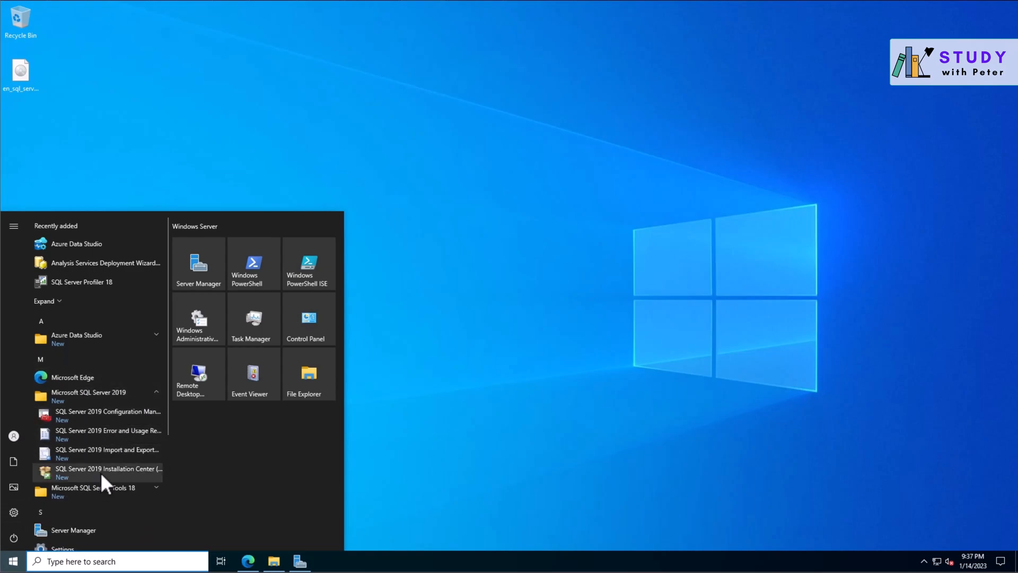
left_click(102, 415)
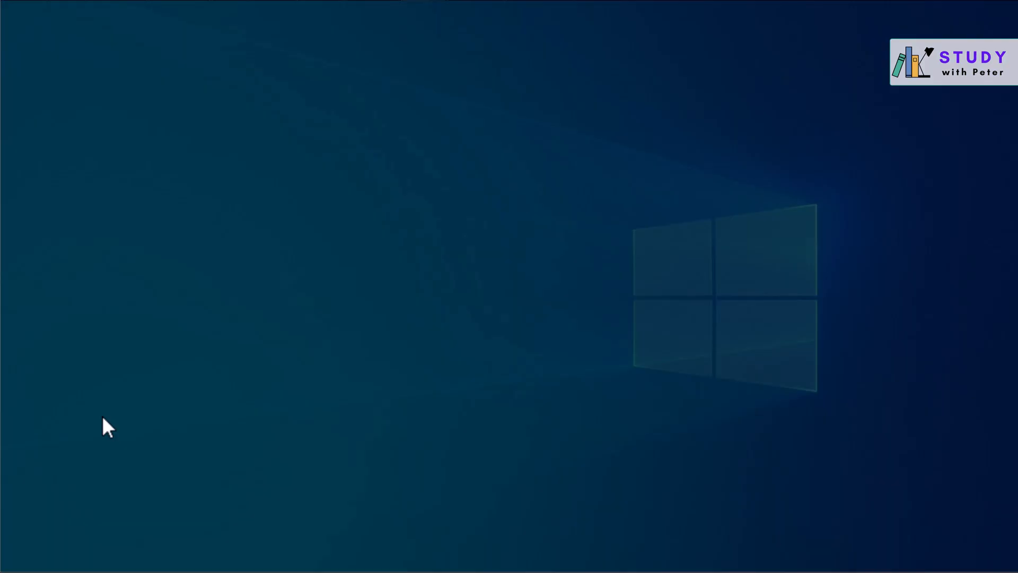
left_click(469, 350)
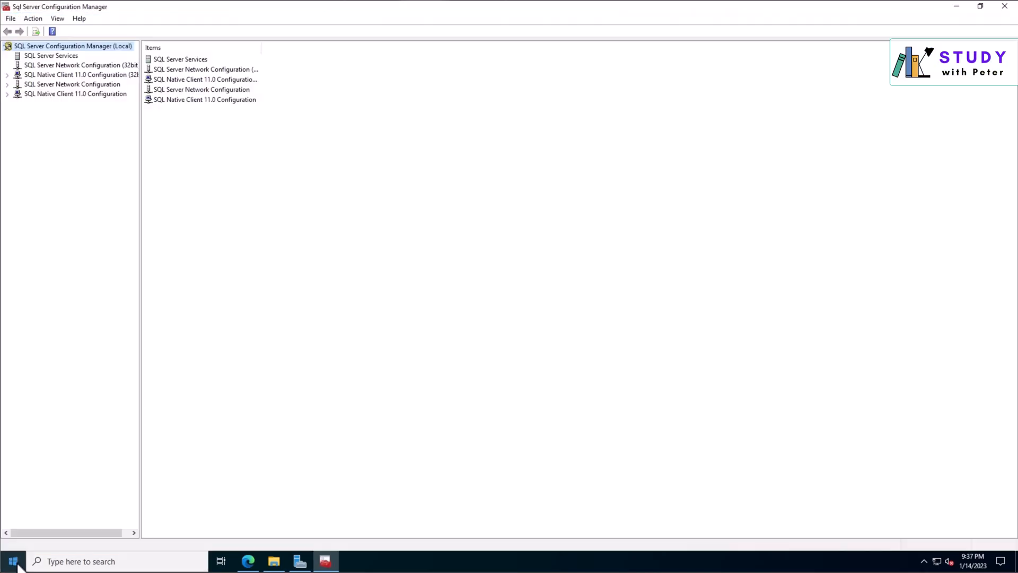
left_click(13, 561)
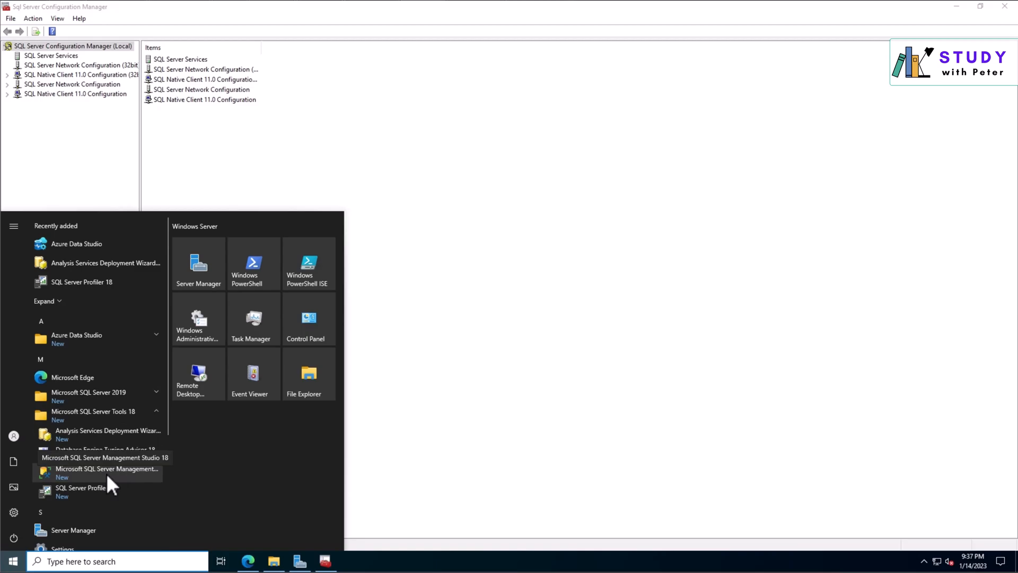
left_click(107, 475)
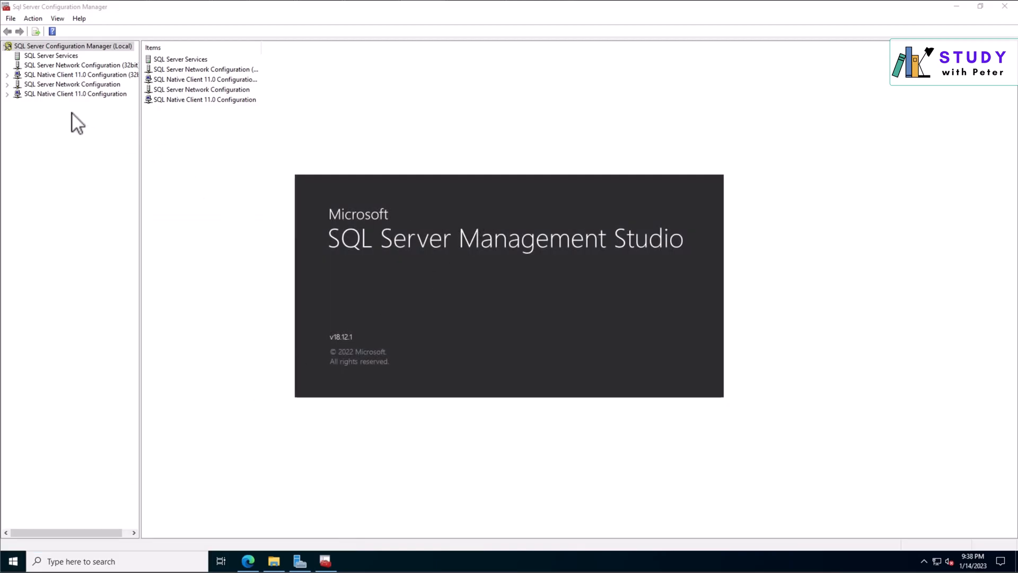
- Check the status of the MSSQLSERVER network protocols in SQL Server Configuration Manager, then collapse the expanded nodes
left_click(8, 95)
left_click(7, 84)
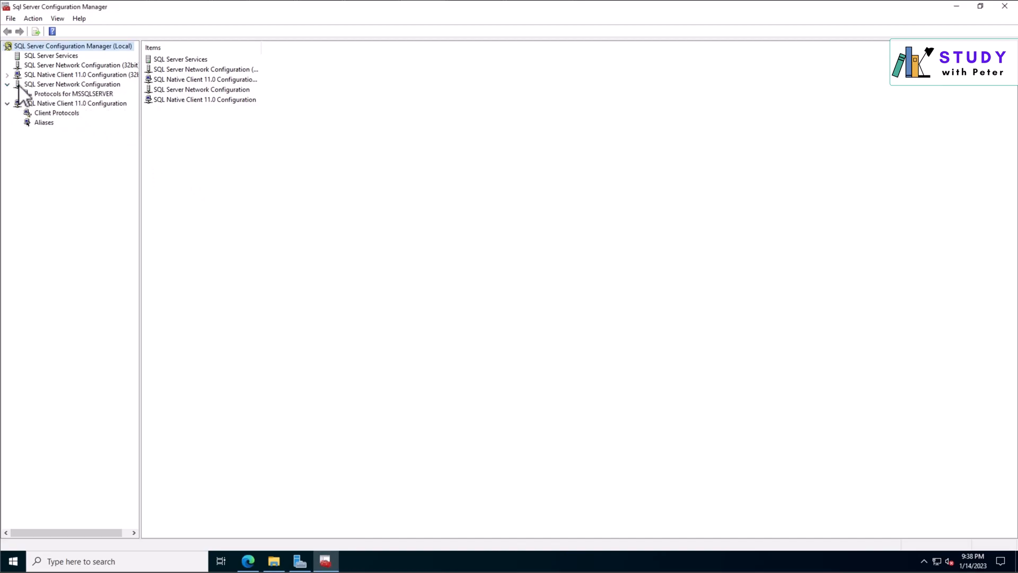
left_click(57, 94)
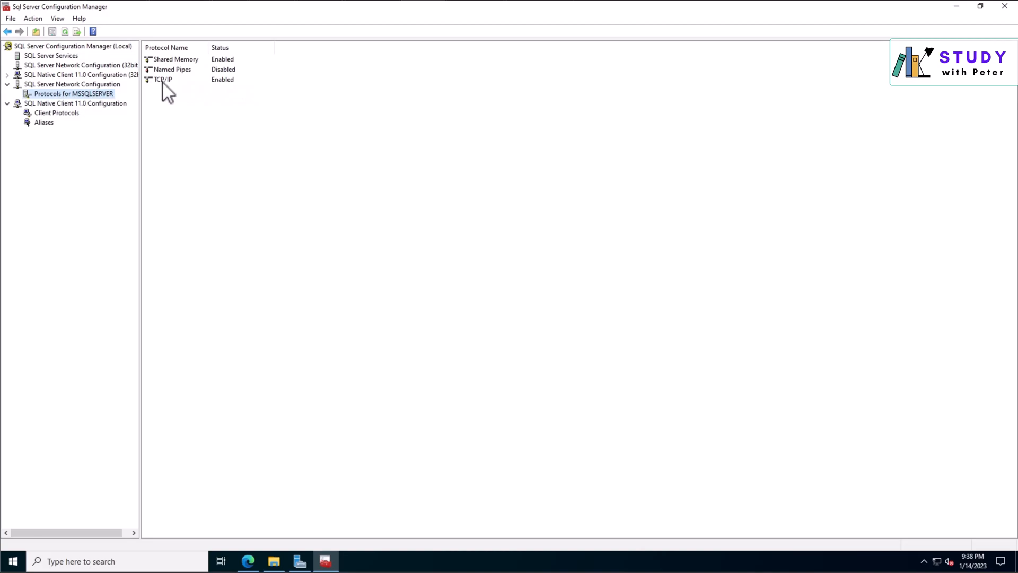
left_click(181, 72)
right_click(181, 72)
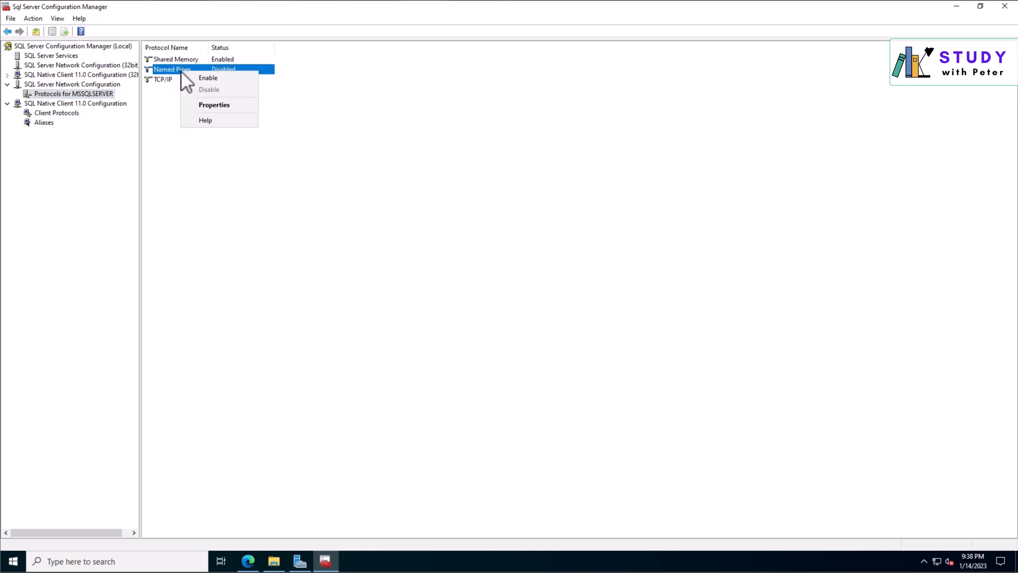
left_click(176, 103)
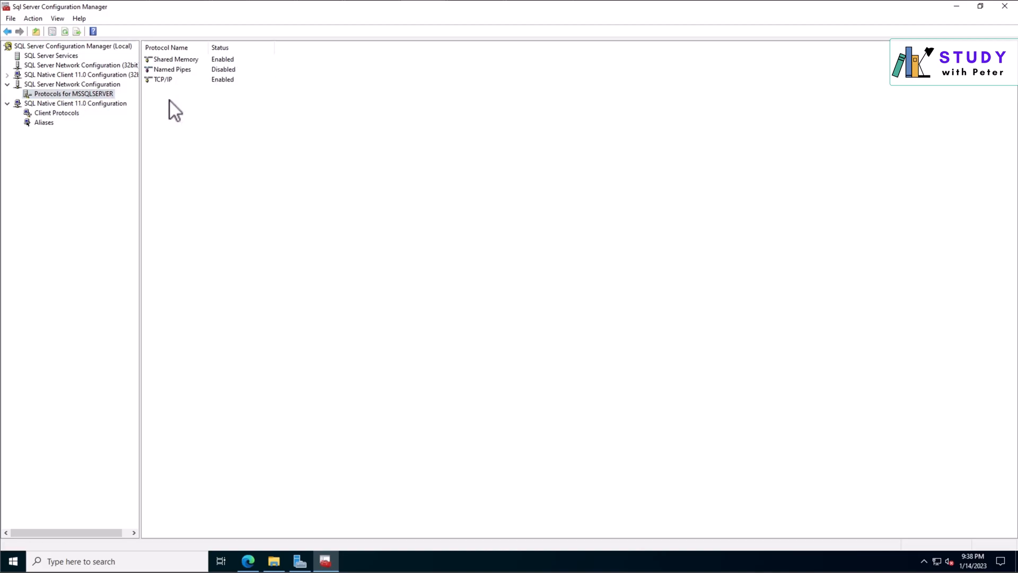
left_click(7, 84)
left_click(7, 94)
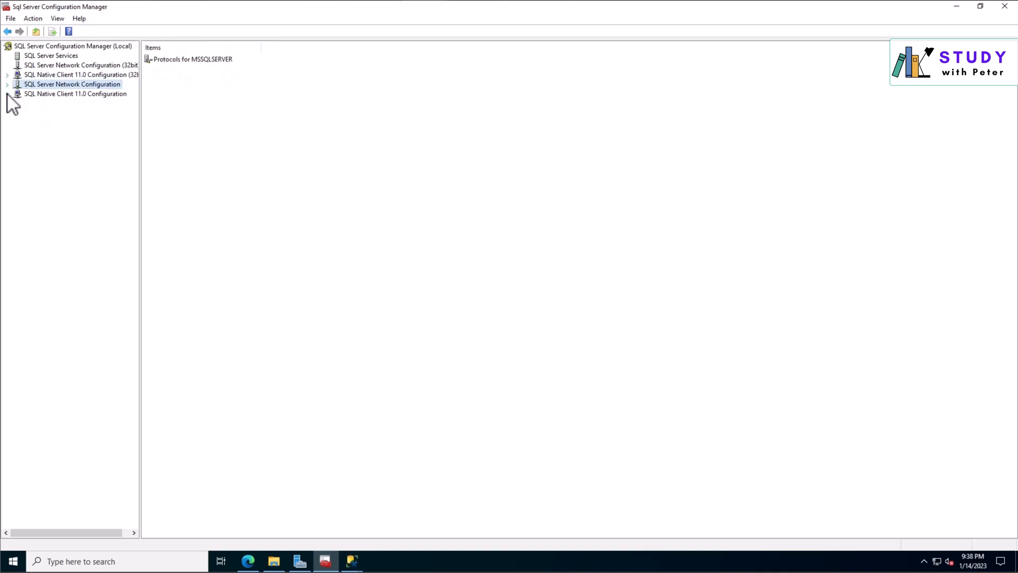
- Switch to SQL Server Management Studio and connect to the SCCM Database Engine with Windows Authentication
mouse_move(352, 561)
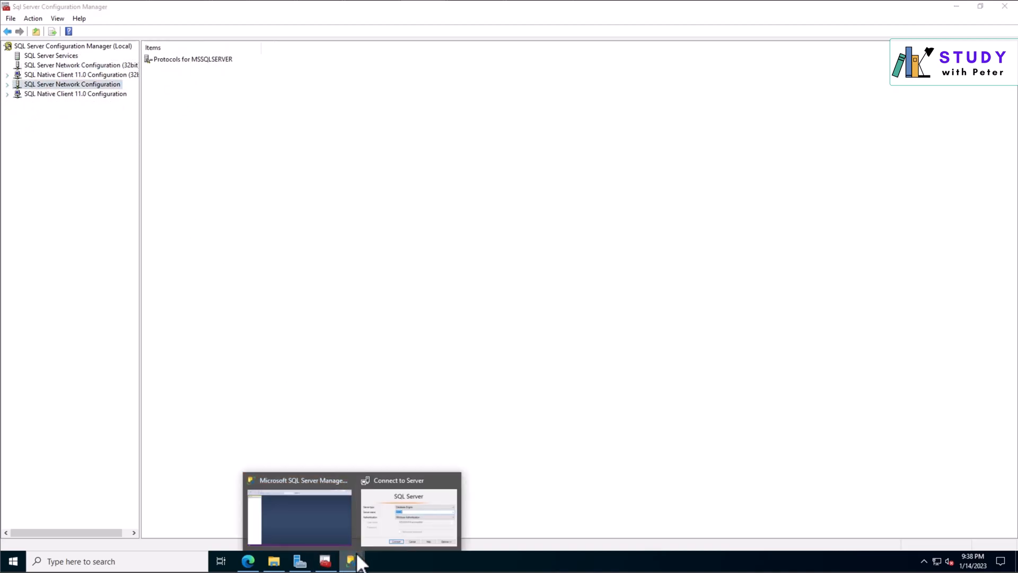
left_click(387, 511)
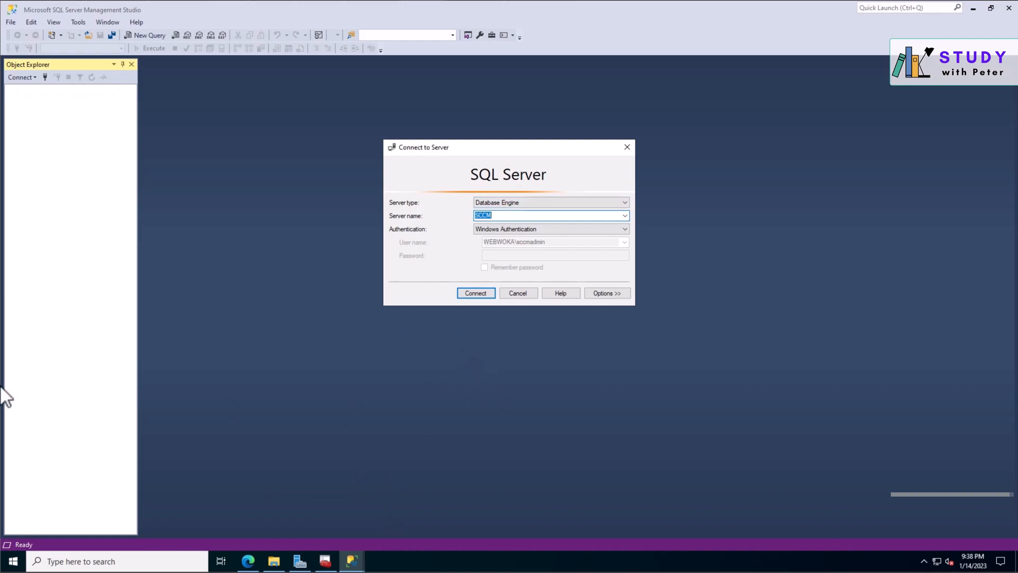
left_click(476, 293)
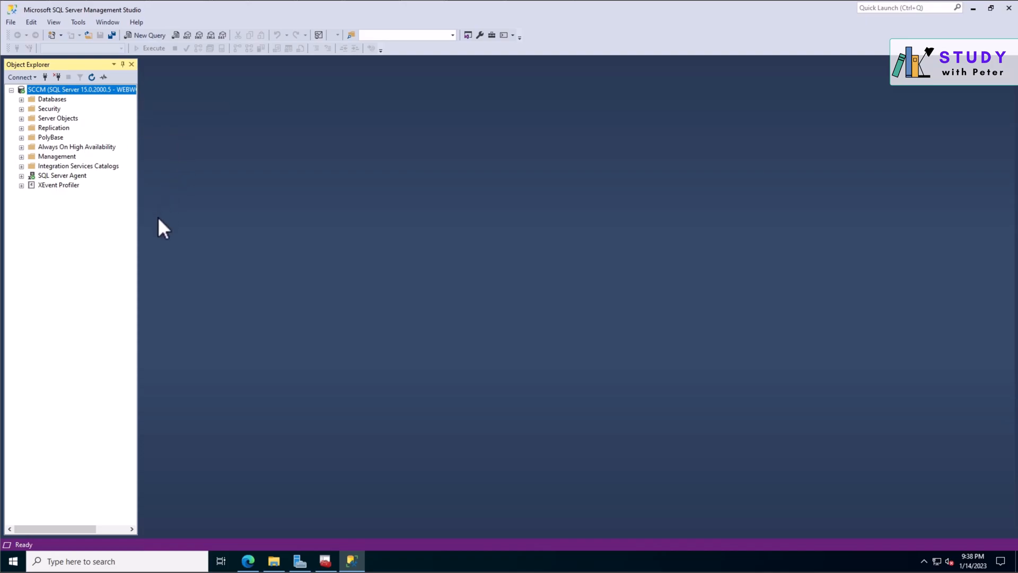
- Set the maximum server memory to 409 MB in the SCCM server's properties and save the change
right_click(93, 98)
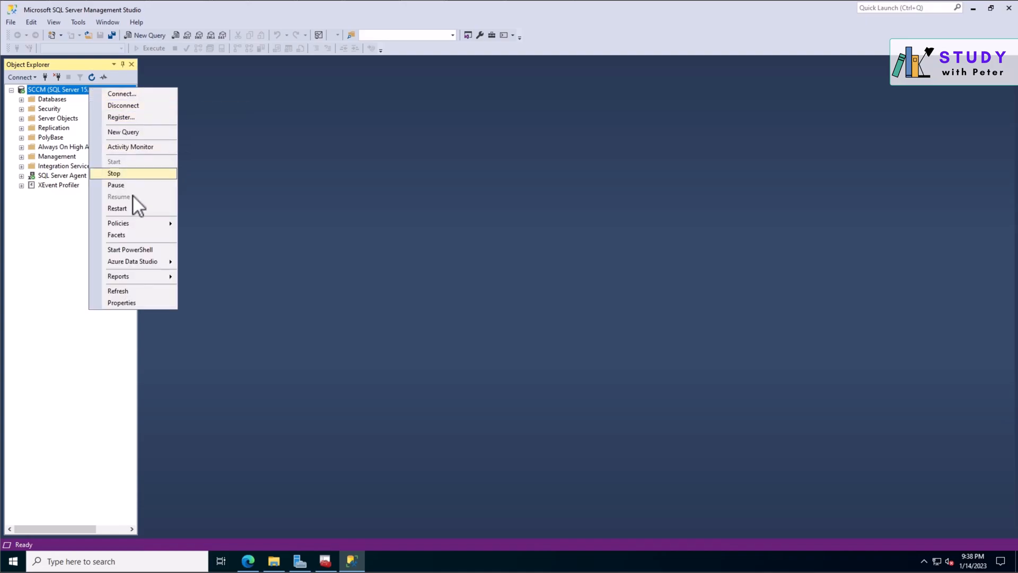
left_click(133, 304)
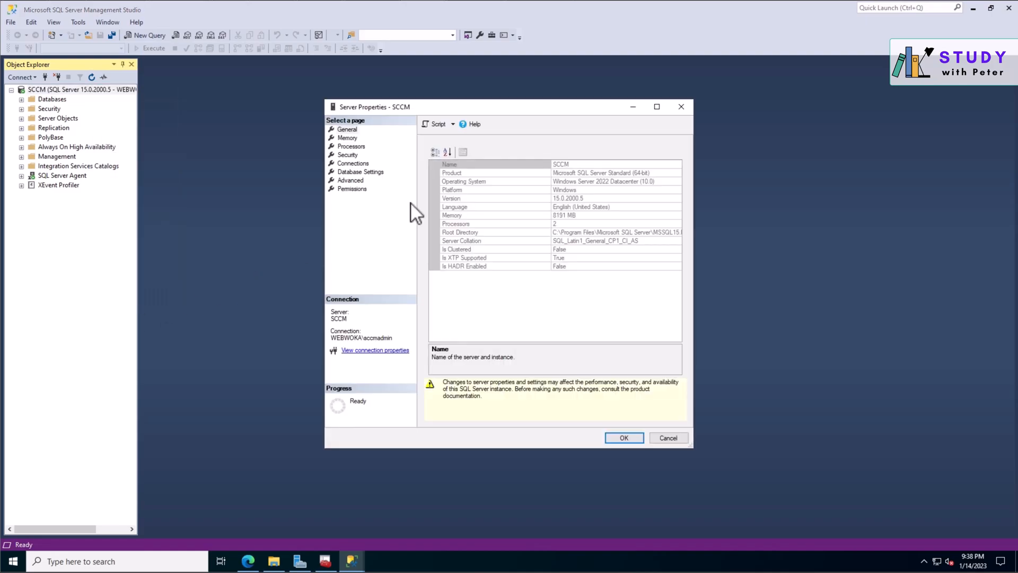
left_click(345, 139)
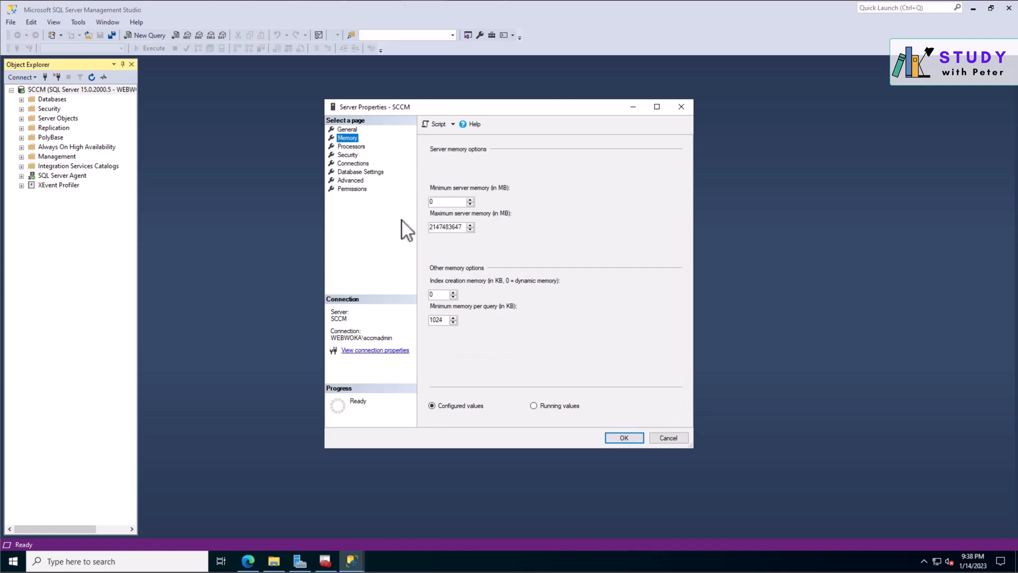
left_click(436, 202)
key("Tab")
type("409")
left_click(641, 439)
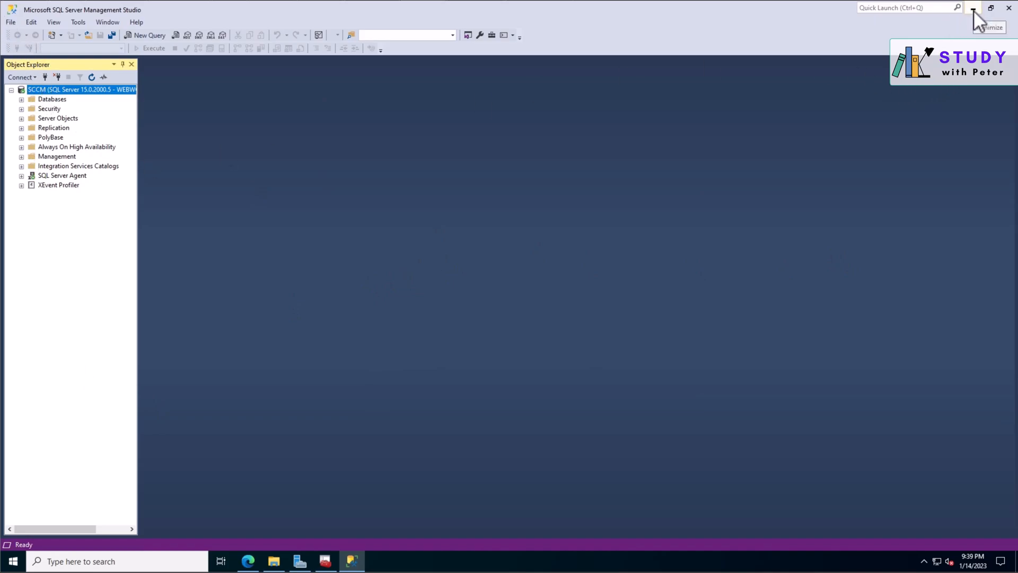
- Check the databases and security logins of the SCCM server, and examine the server roles assigned to the WEBWOKA\sccmadmin login
double_click(43, 98)
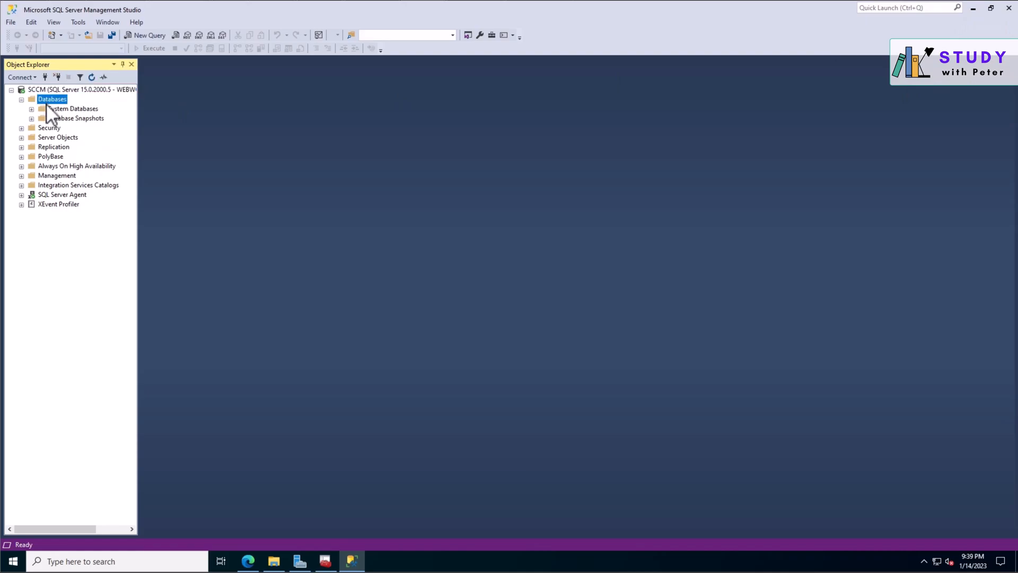
left_click(21, 128)
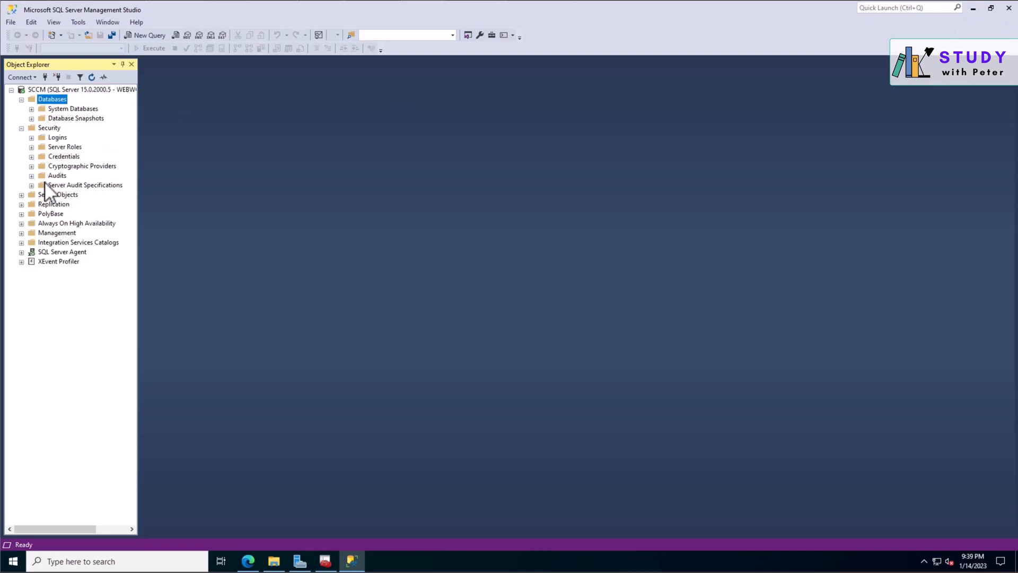
left_click(31, 138)
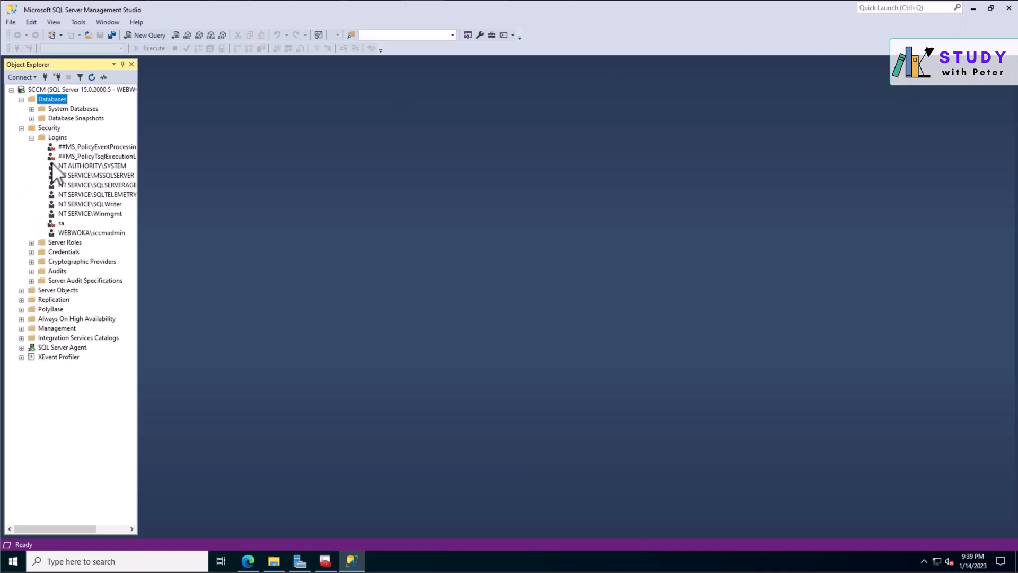
left_click(86, 233)
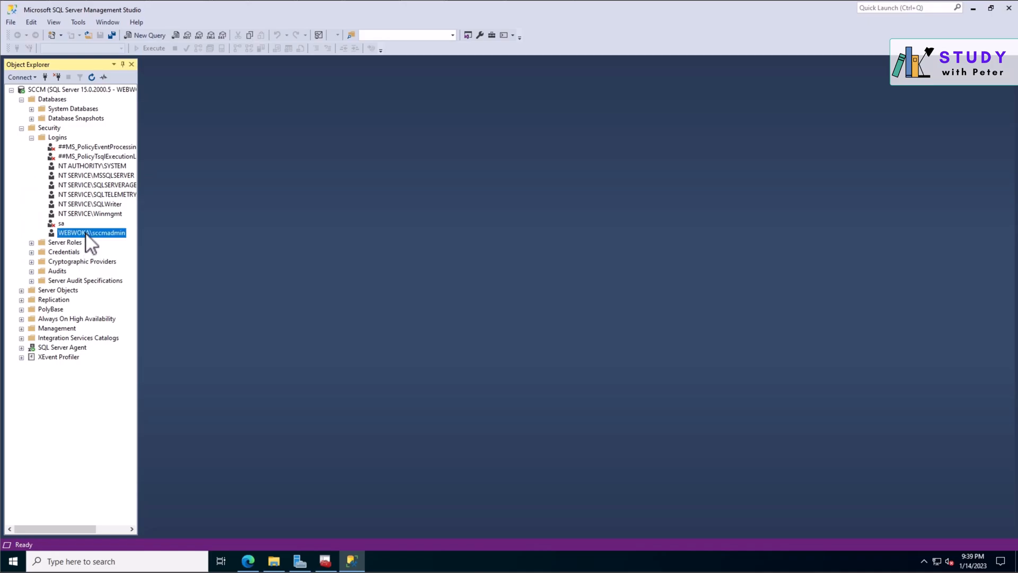
right_click(84, 232)
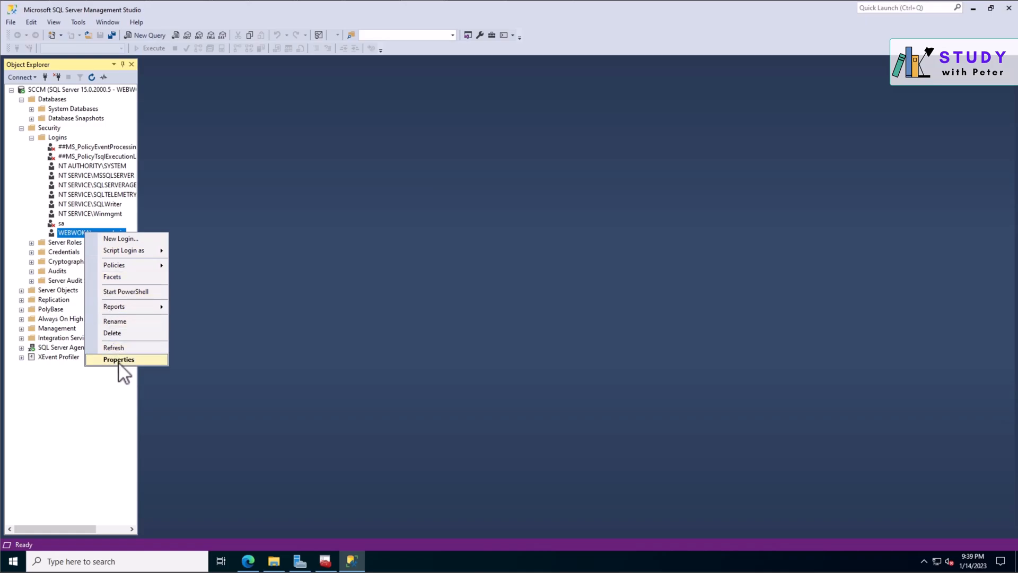
left_click(119, 361)
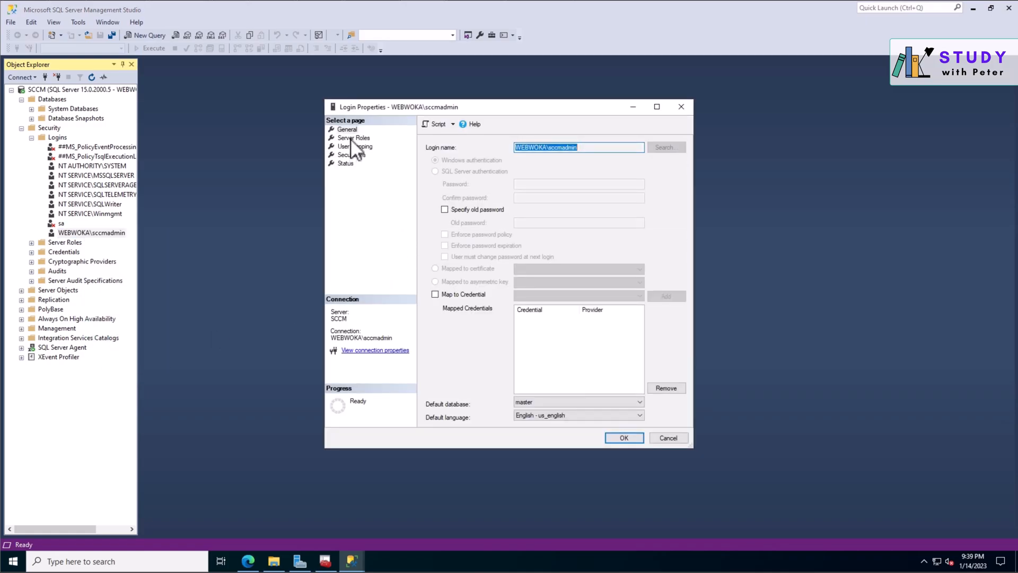
left_click(352, 138)
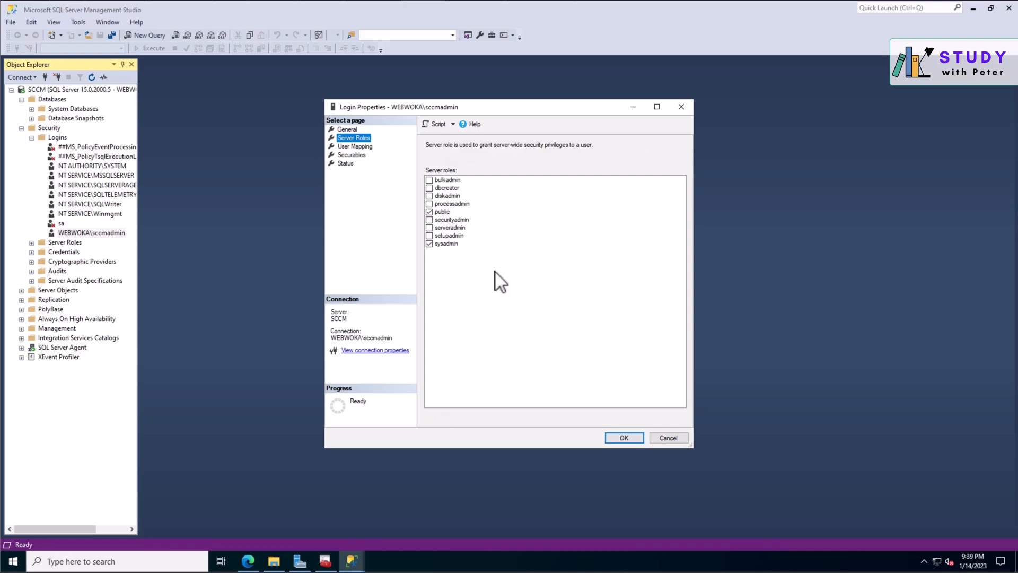
- Close the login properties, SQL Server Management Studio and SQL Server Configuration Manager
left_click(636, 439)
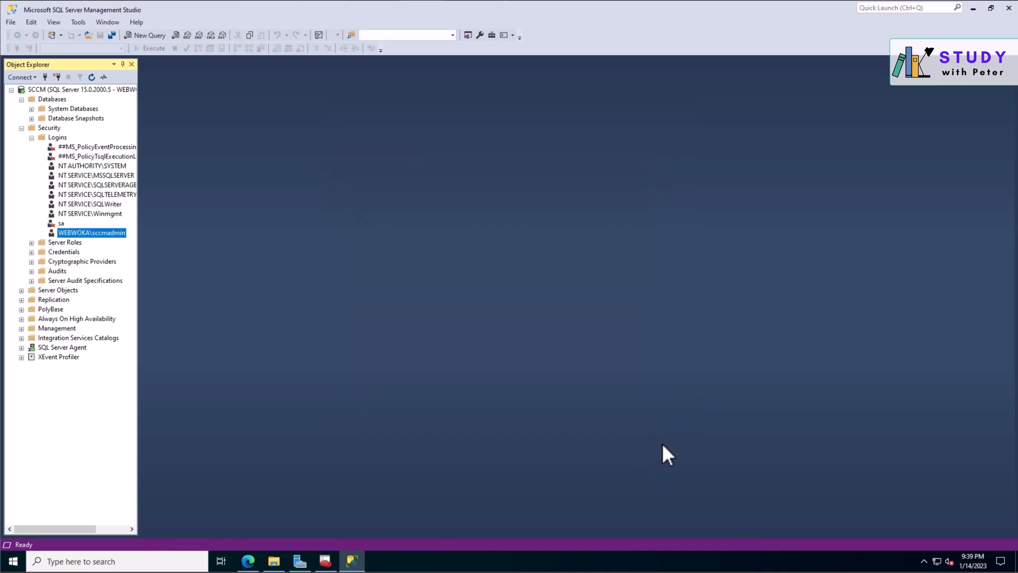
left_click(1009, 8)
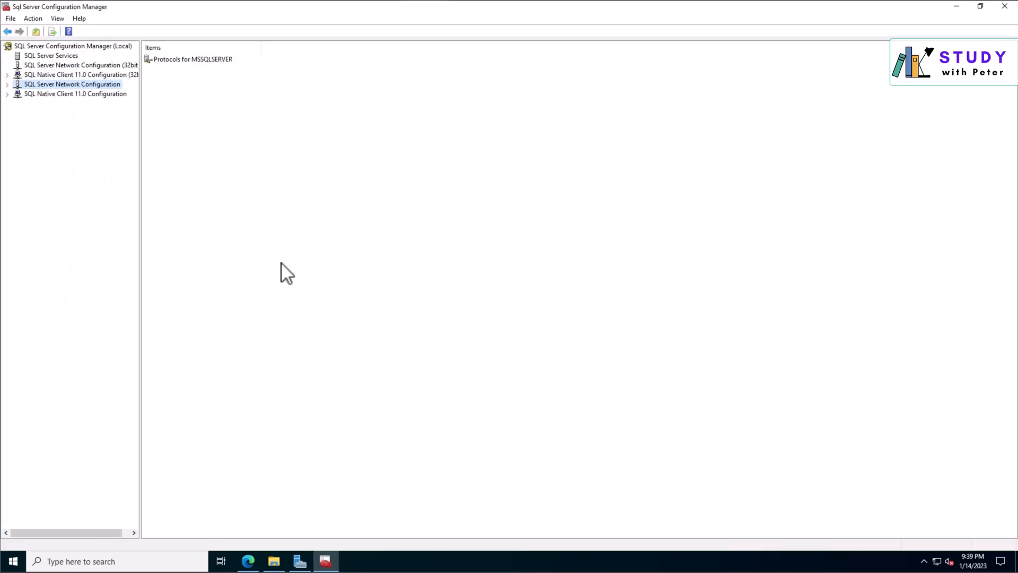
left_click(1005, 8)
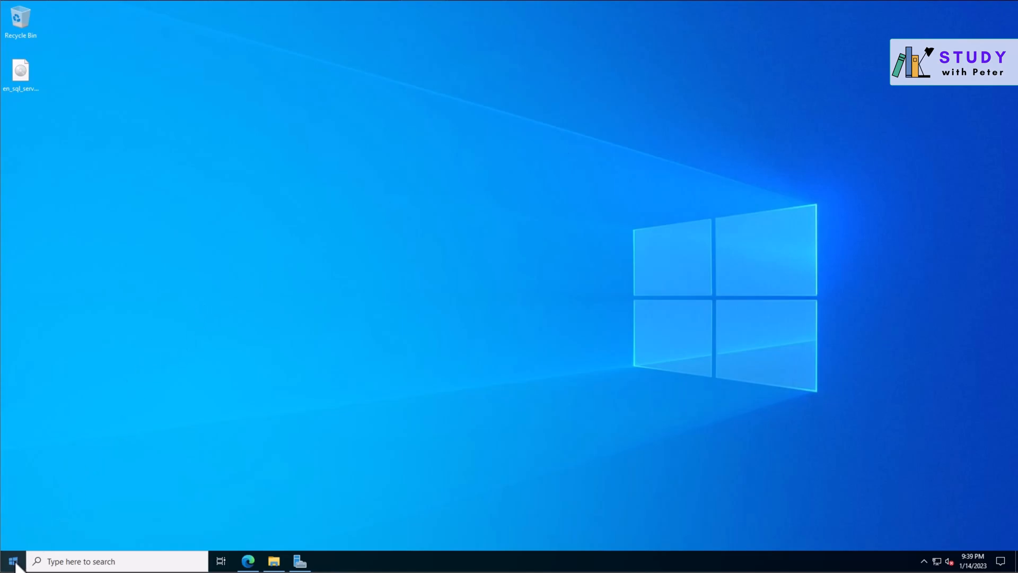
- Restart the server to finish the SQL Server setup
right_click(12, 561)
mouse_move(71, 528)
left_click(182, 532)
left_click(180, 541)
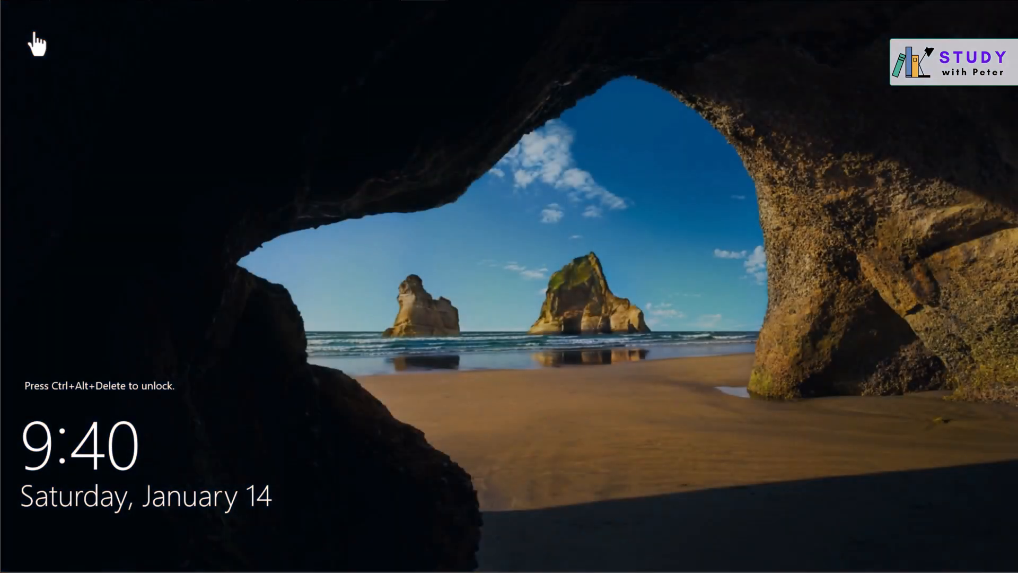
- Unlock the server and sign in to the SCCM Admin account by entering the account password
key("ctrl+alt+Delete")
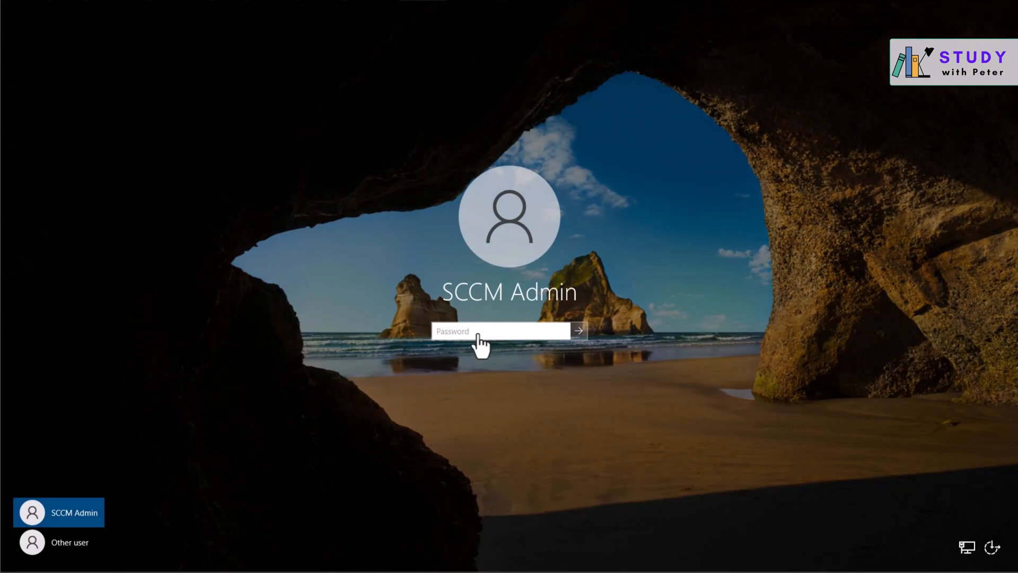
type("••••••••••••")
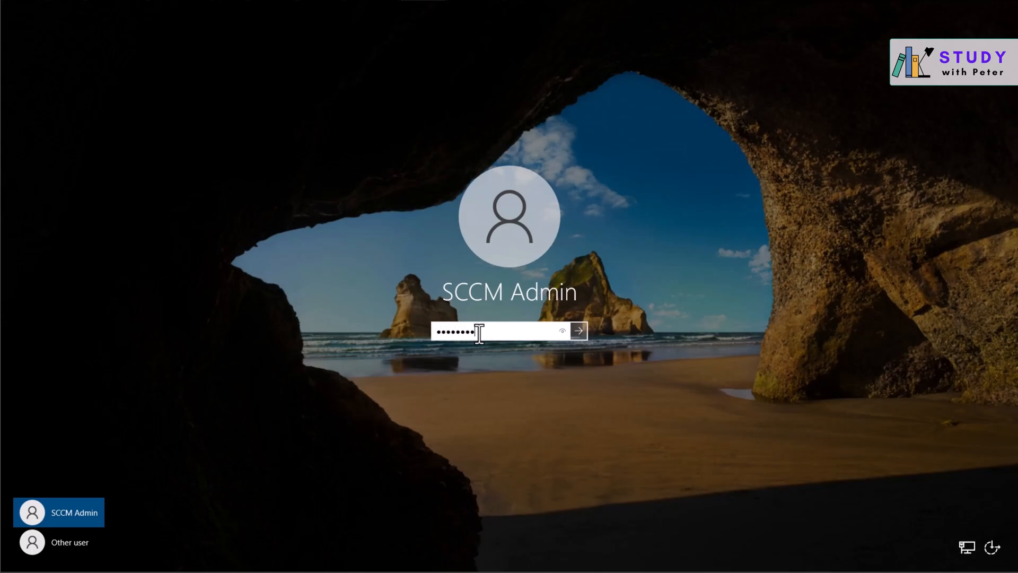
key("Return")
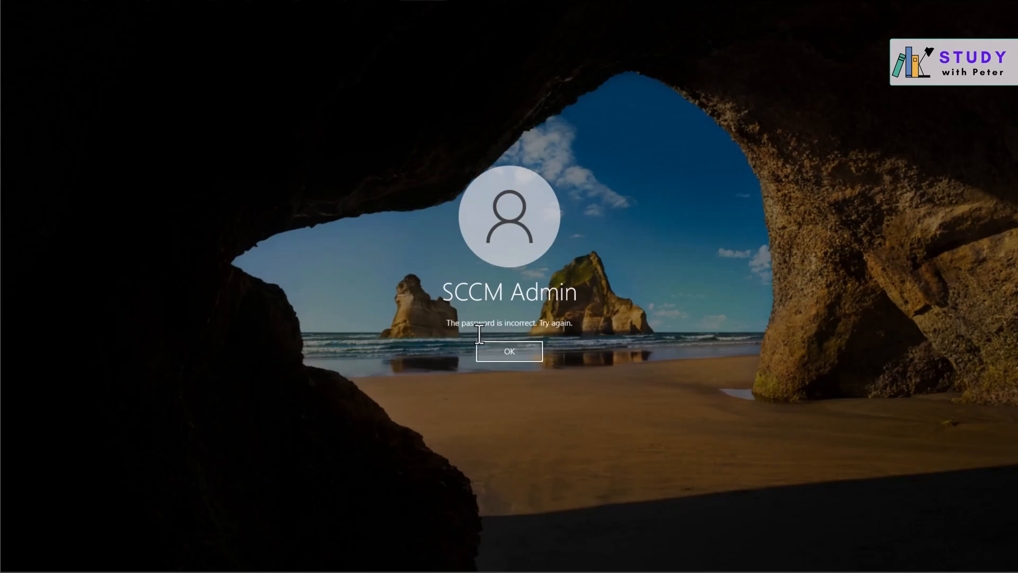
key("Return")
type("••••••••••••")
key("Return")
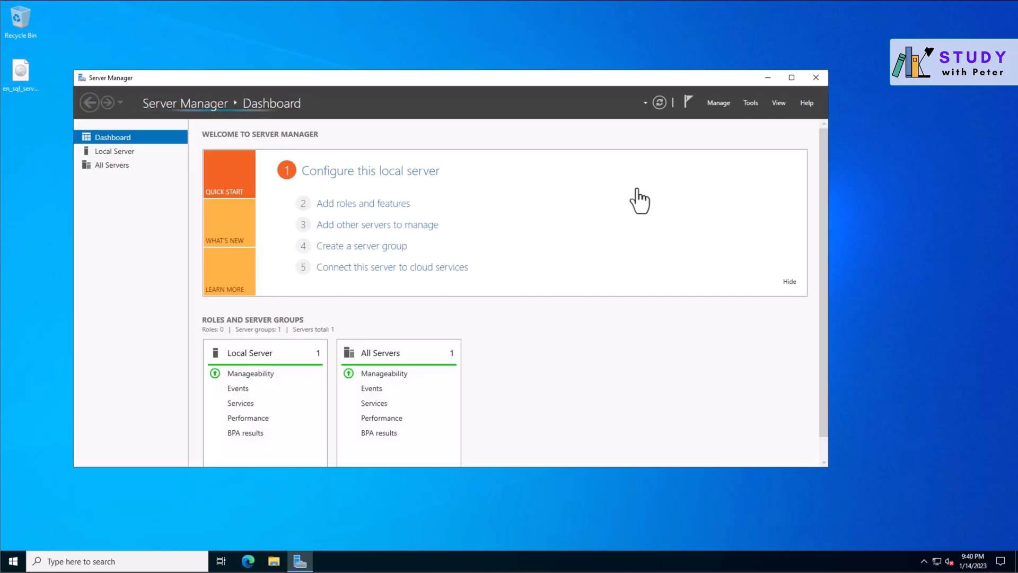
- Minimize Server Manager and switch to a maximized Microsoft Edge window, ready for a web search
left_click(768, 77)
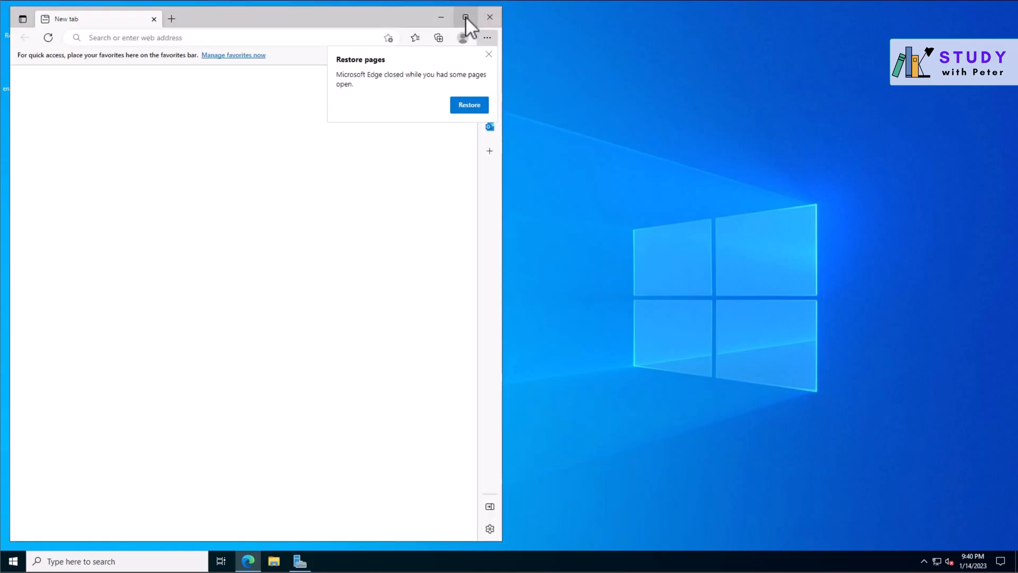
left_click(465, 18)
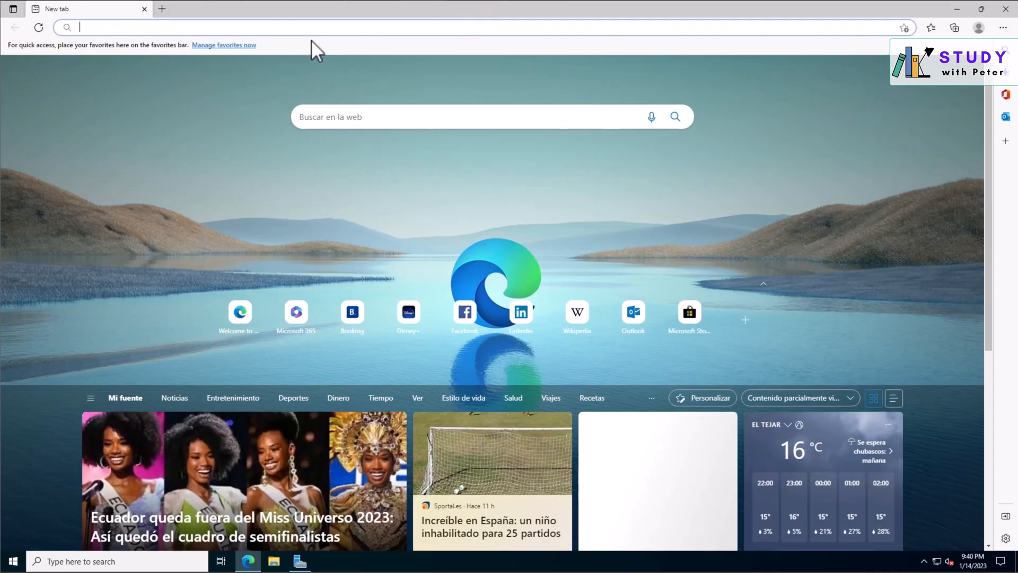
left_click(289, 27)
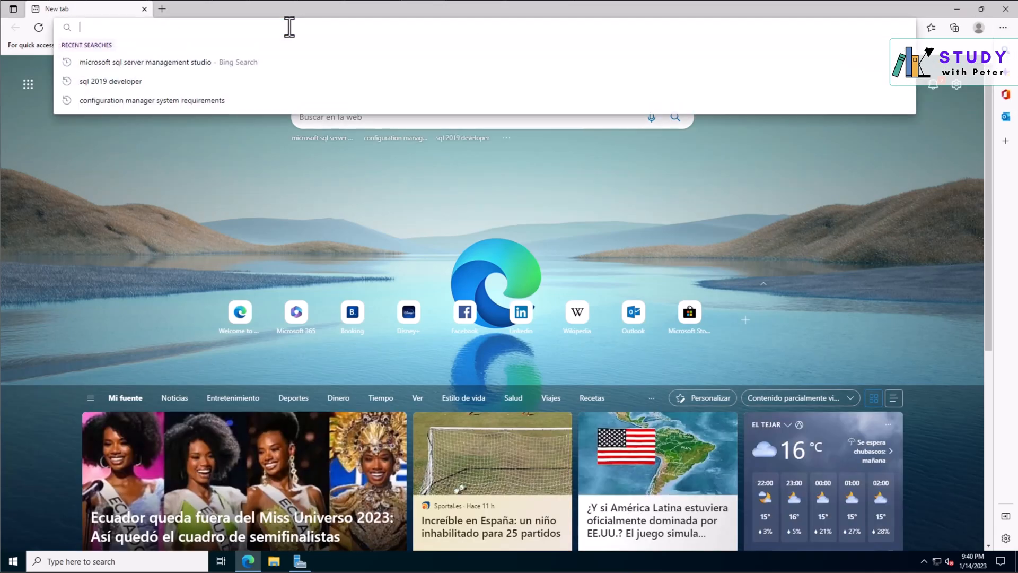
type("womdpw")
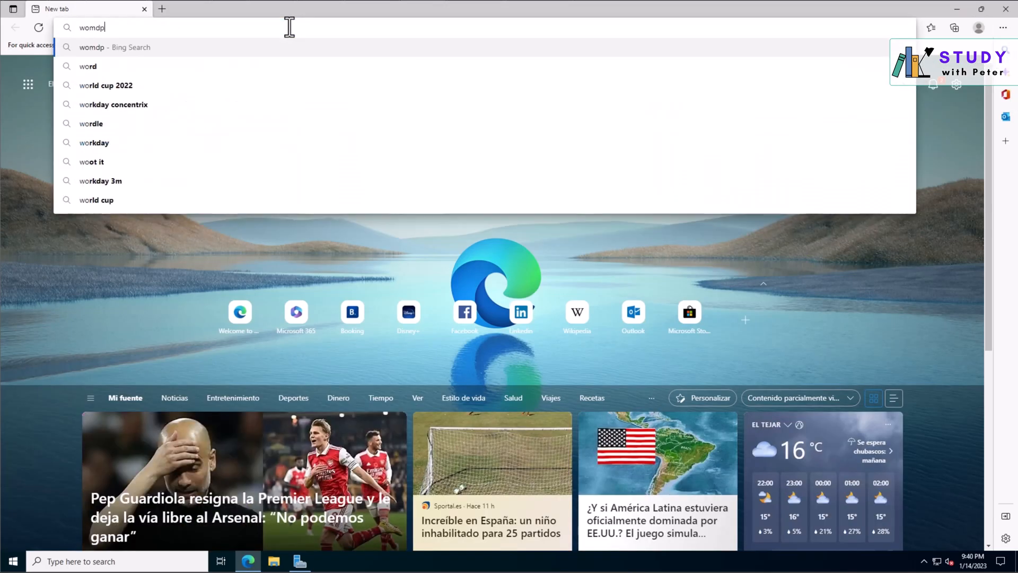
key("BackSpace")
key("BackSpace")
key("BackSpace")
key("BackSpace")
key("BackSpace")
key("BackSpace")
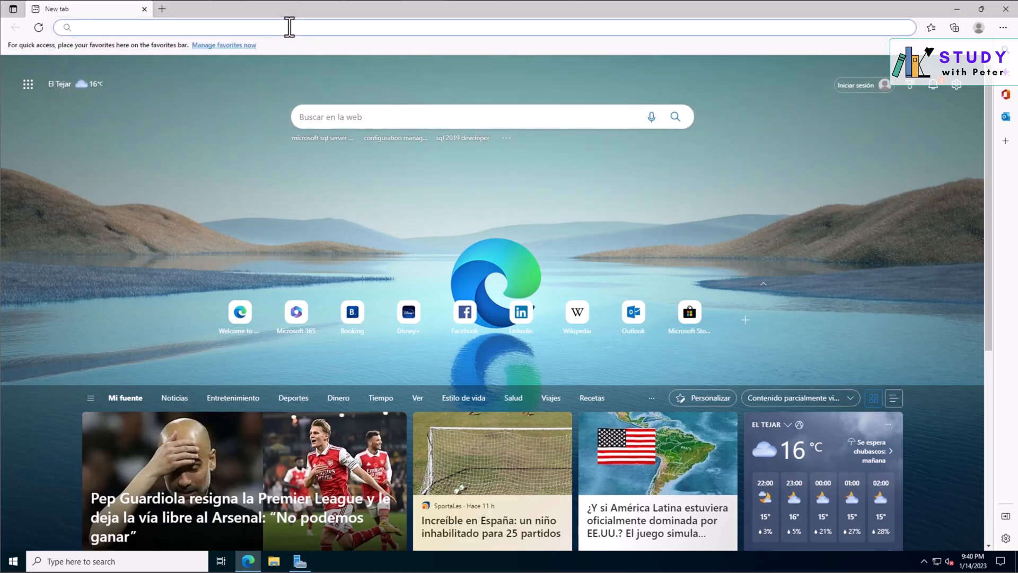
- Search the web for "windows adk 11" and open the Microsoft Learn article on downloading and installing the Windows ADK
type("windows adk")
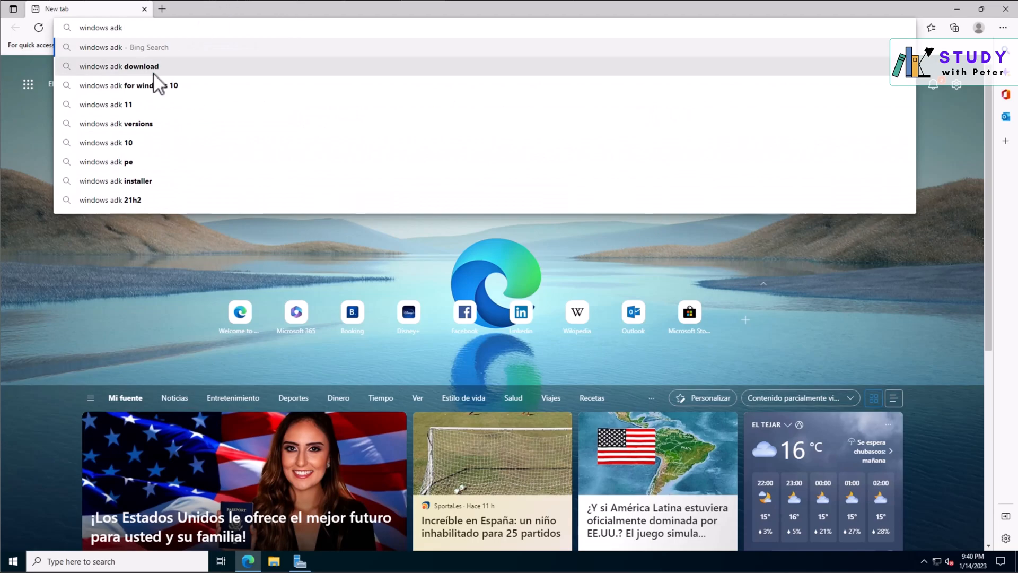
left_click(139, 104)
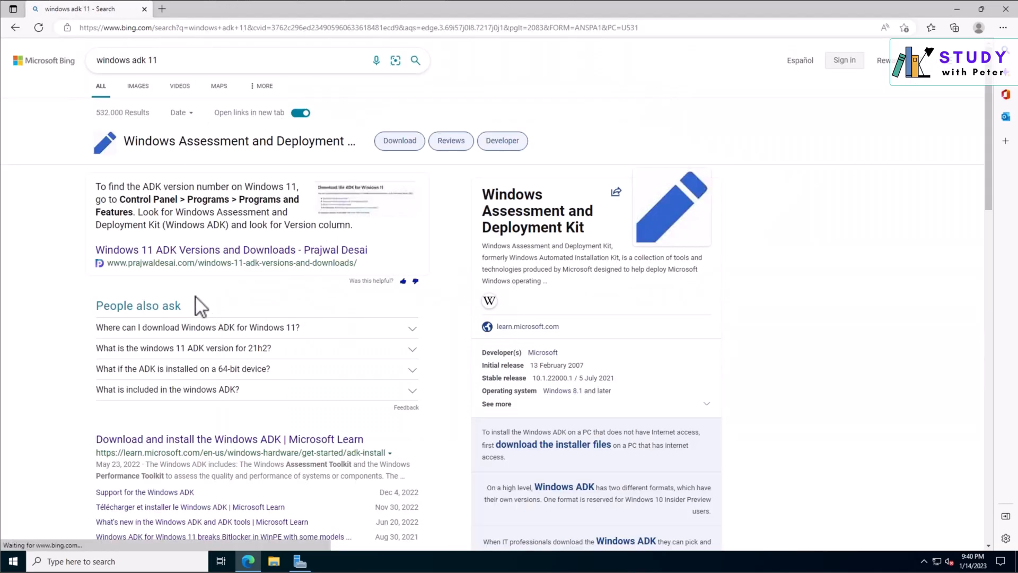
scroll(205, 257, "down", 4)
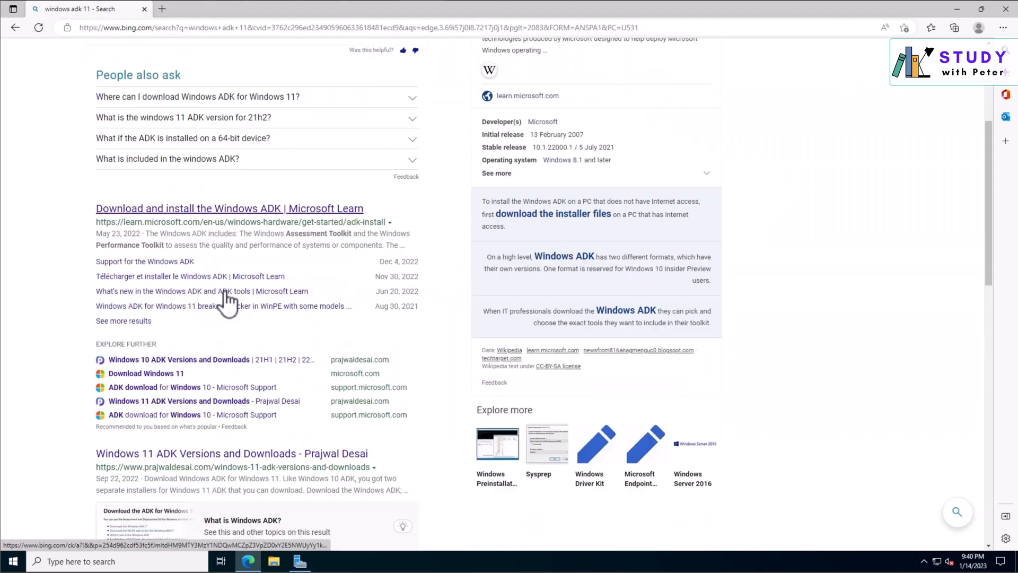
left_click(180, 209)
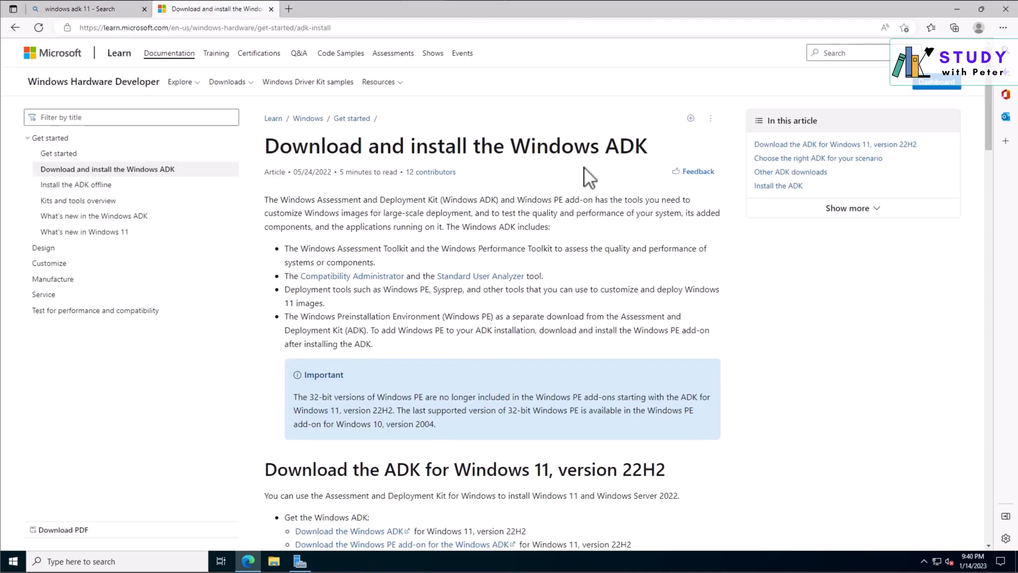
- Download the Windows ADK for Windows 11, version 22H2, and launch adksetup.exe
scroll(653, 300, "down", 3)
scroll(653, 300, "down", 3)
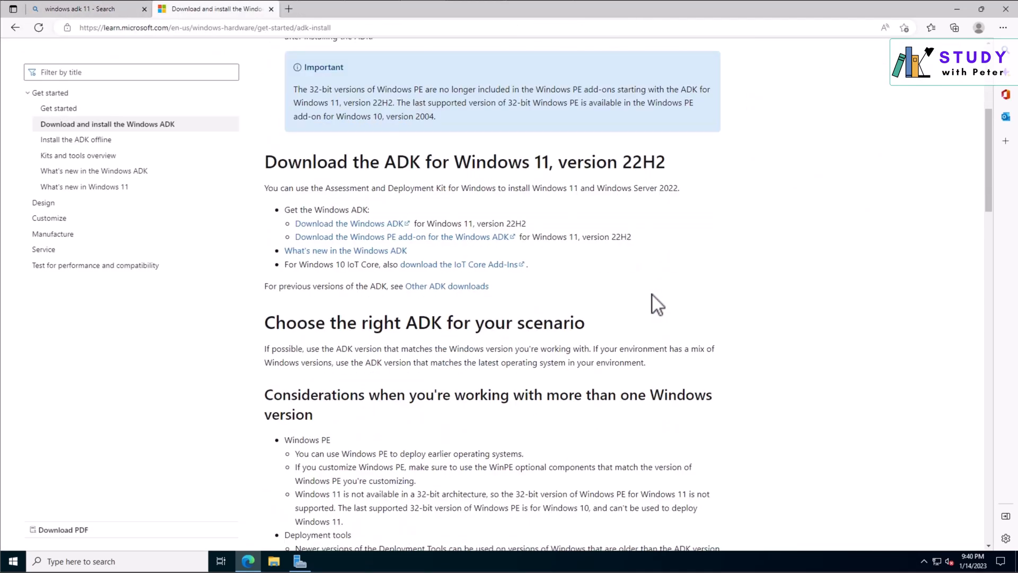
left_click(378, 227)
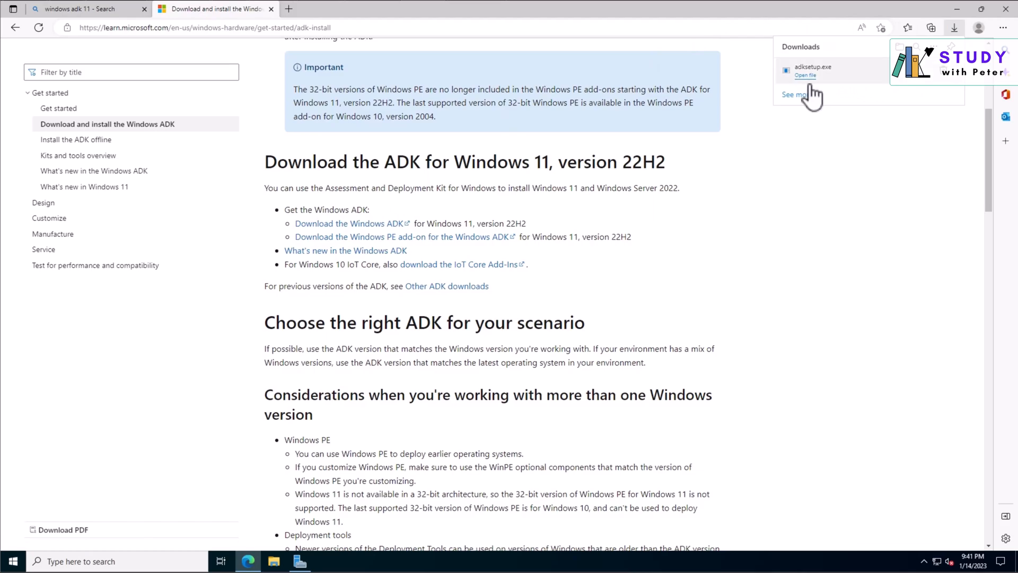
left_click(805, 75)
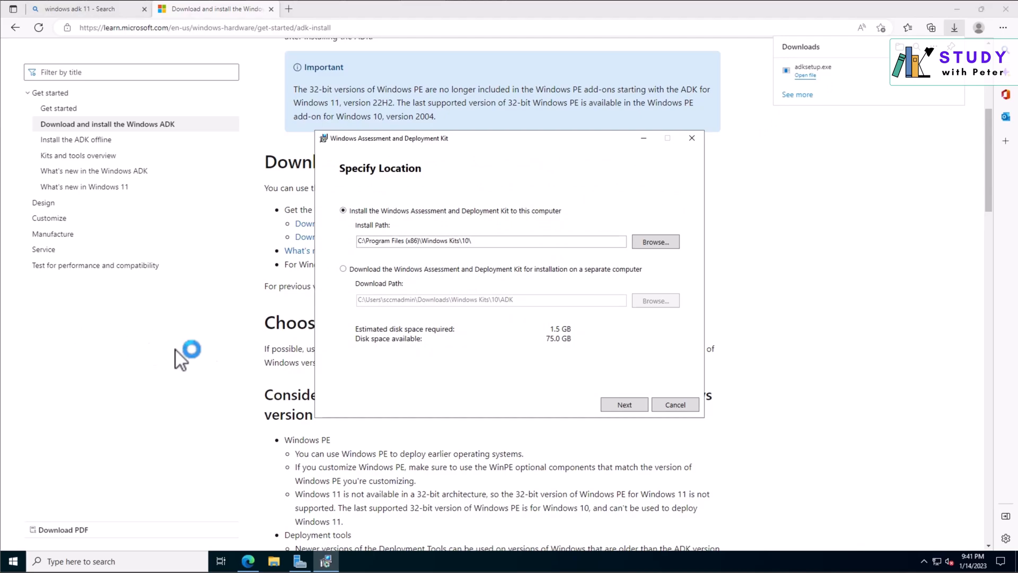
- Install the ADK to the default path on this computer, decline Microsoft's insights collection and accept the license agreement
left_click(627, 406)
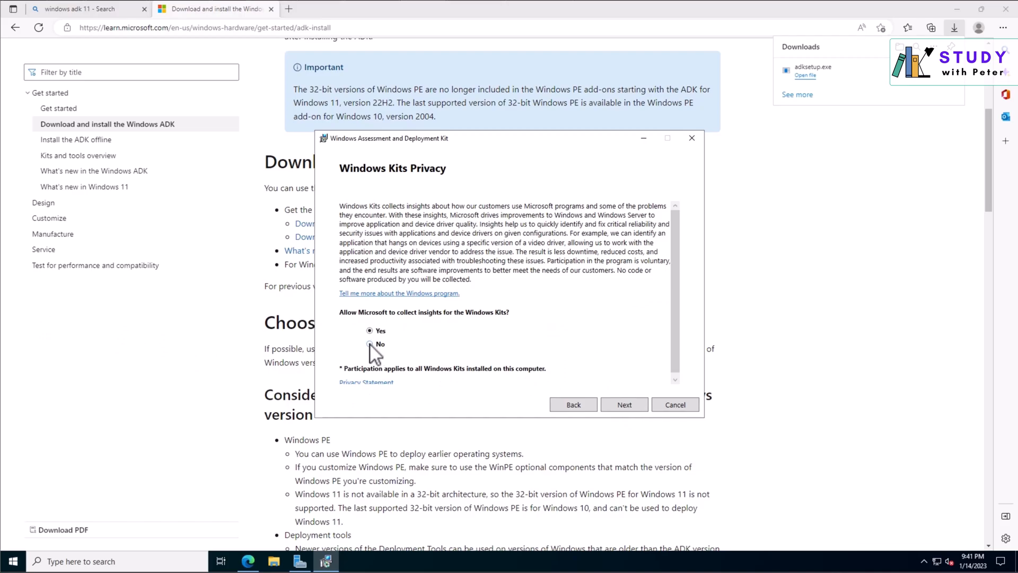
left_click(369, 343)
left_click(624, 405)
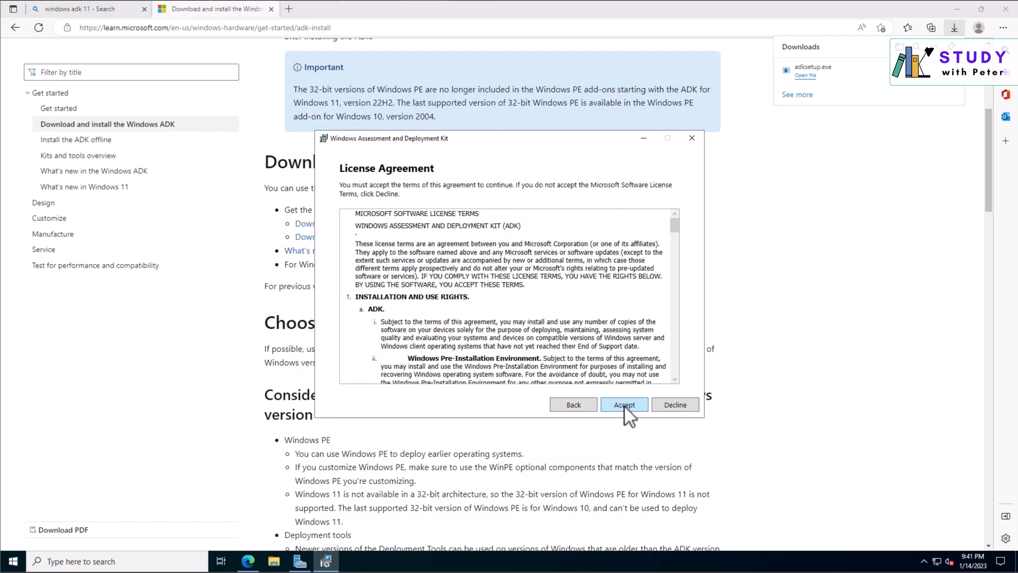
left_click(624, 406)
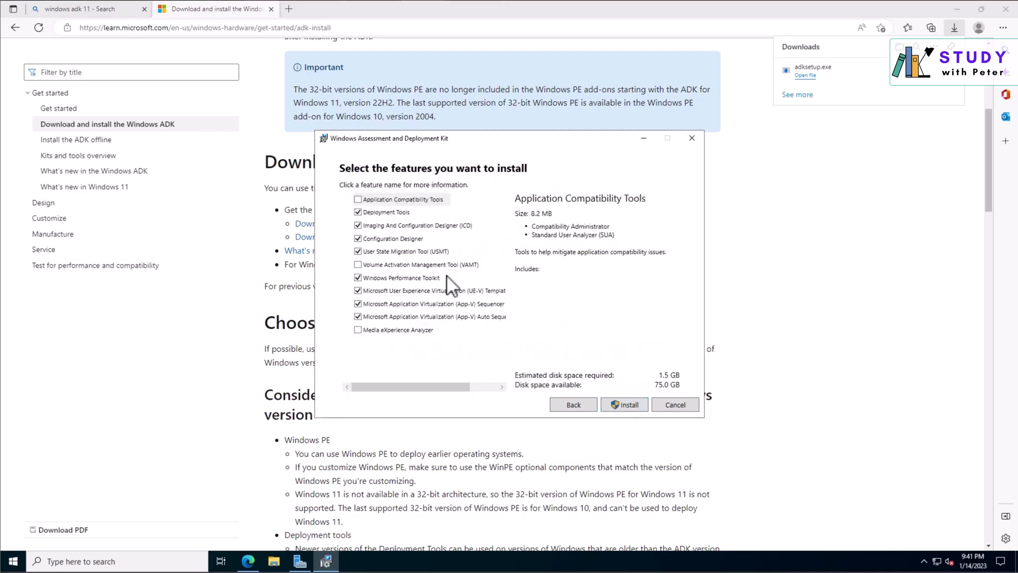
- Exclude the App-V Auto Sequencer, App-V Sequencer, UE-V Template Generator and Windows Performance Toolkit, then install the remaining ADK features and close setup
left_click(357, 317)
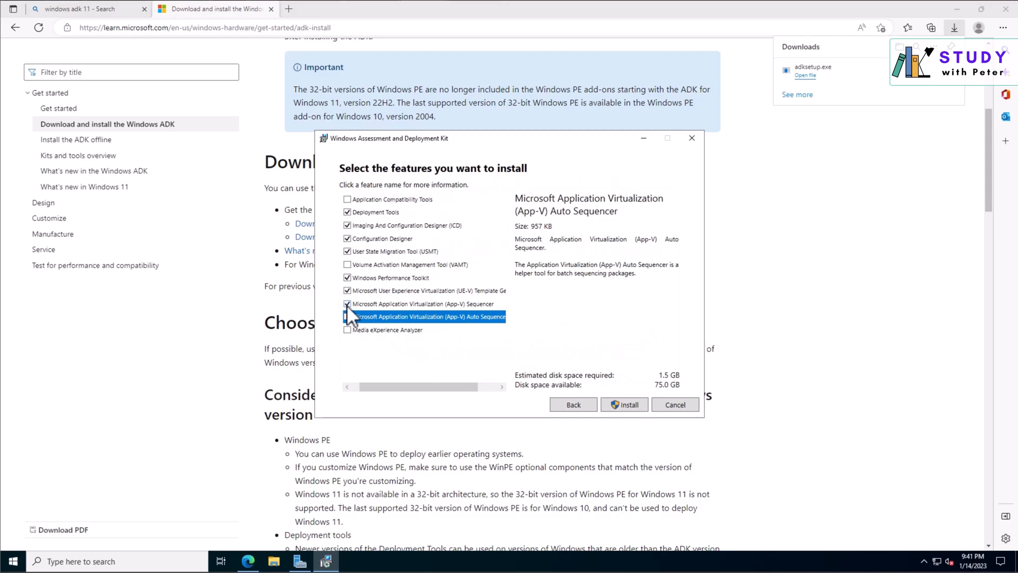
left_click(347, 304)
left_click(347, 290)
left_click(347, 278)
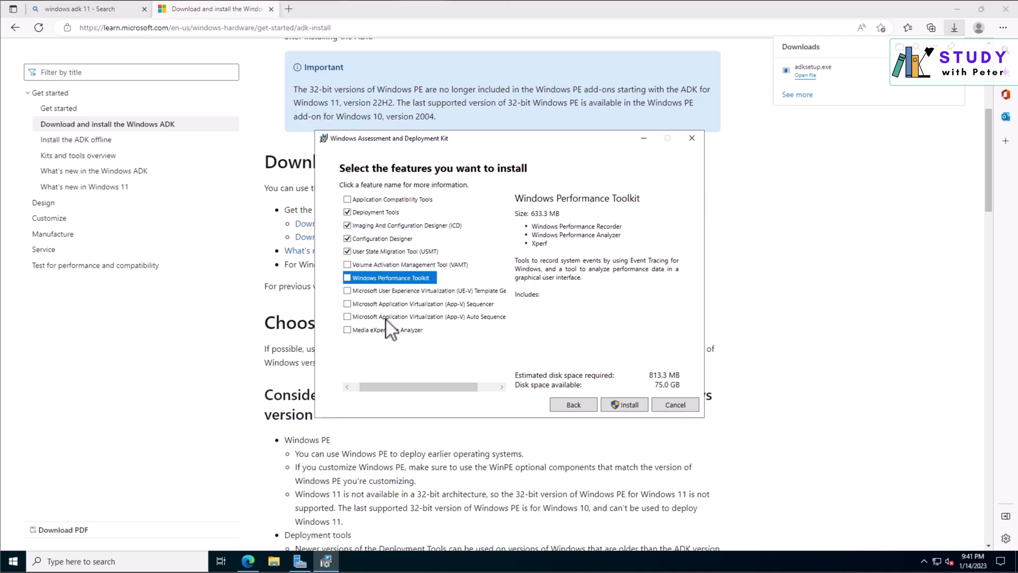
left_click(631, 406)
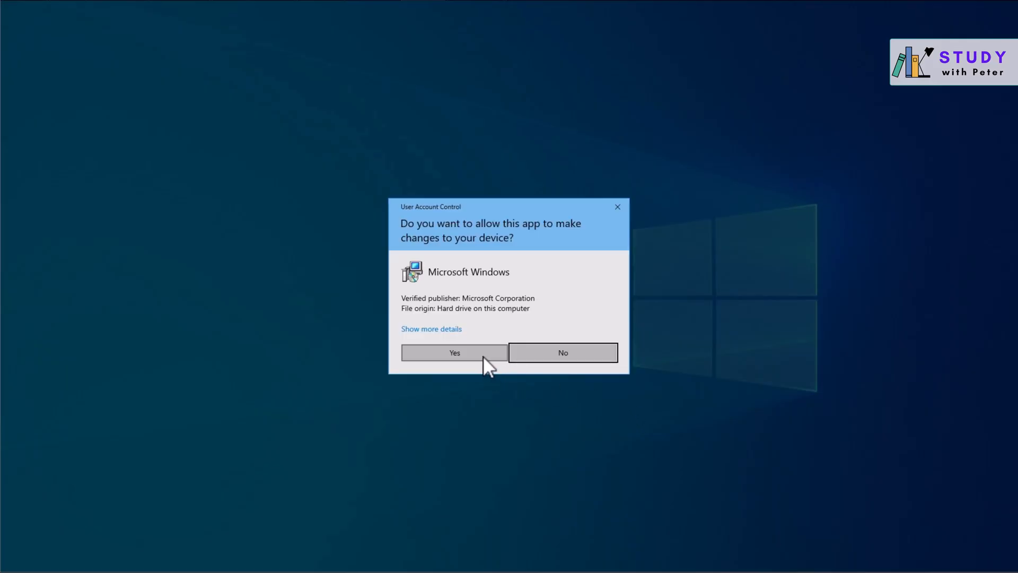
left_click(480, 353)
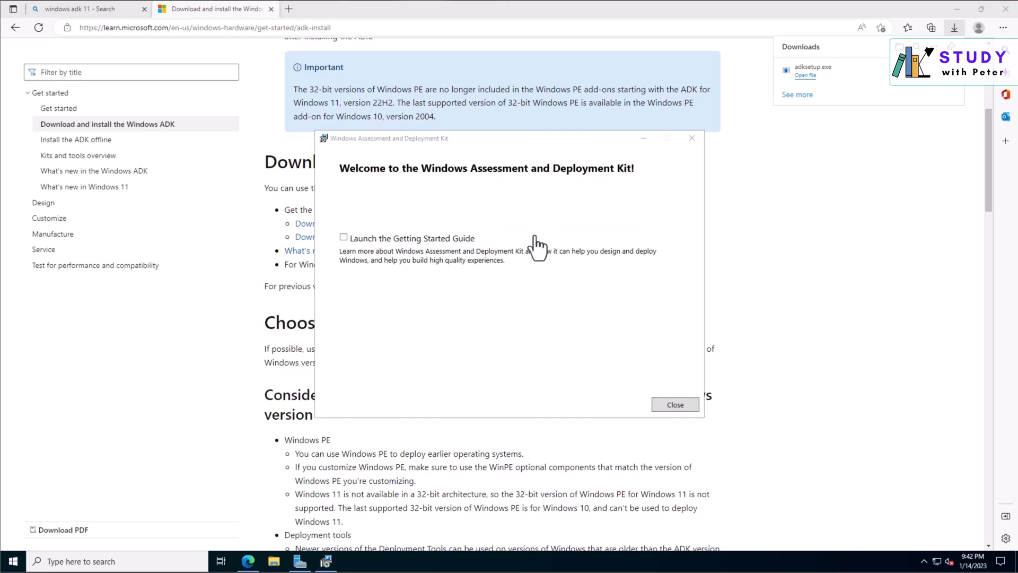
left_click(675, 406)
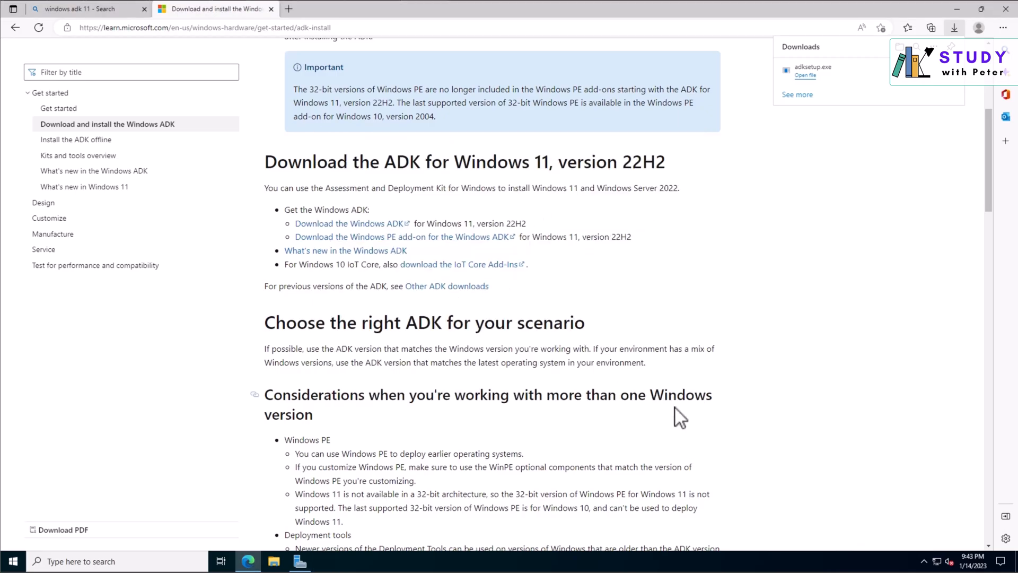
- Download the Windows PE add-on for version 22H2 and run adkwinpesetup.exe with the default location and privacy choice, accepting the license
left_click(430, 241)
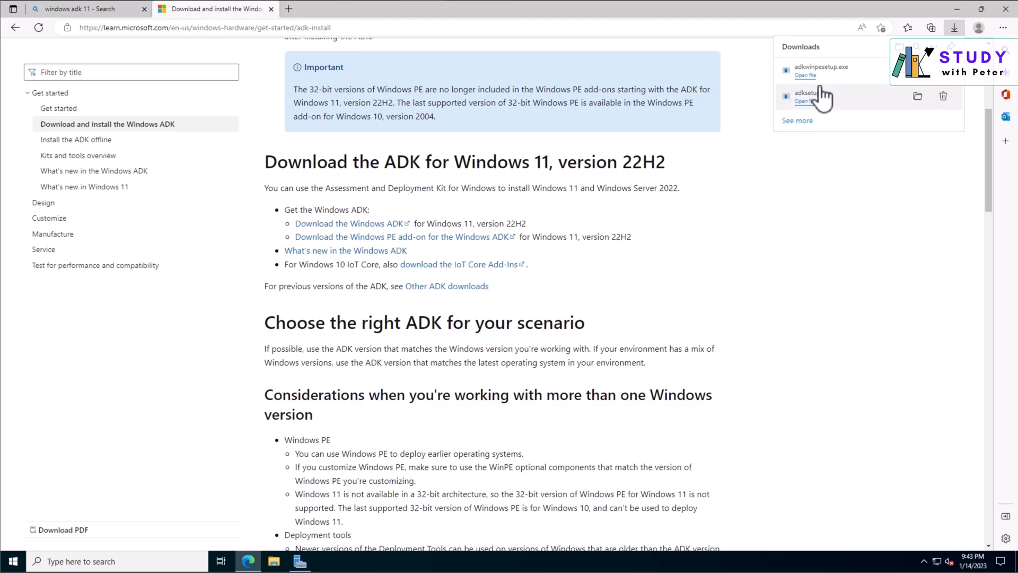
left_click(806, 76)
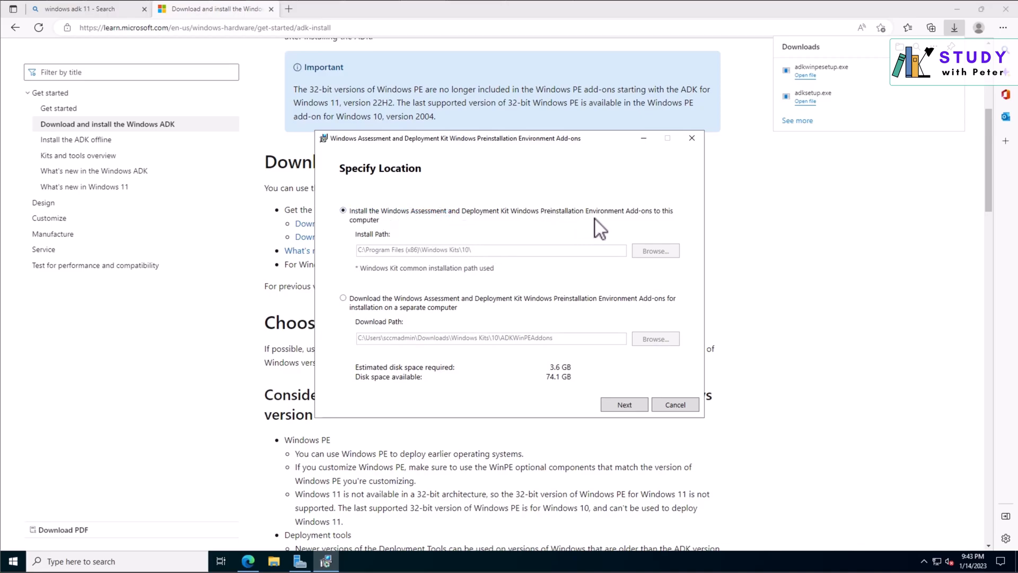
left_click(624, 404)
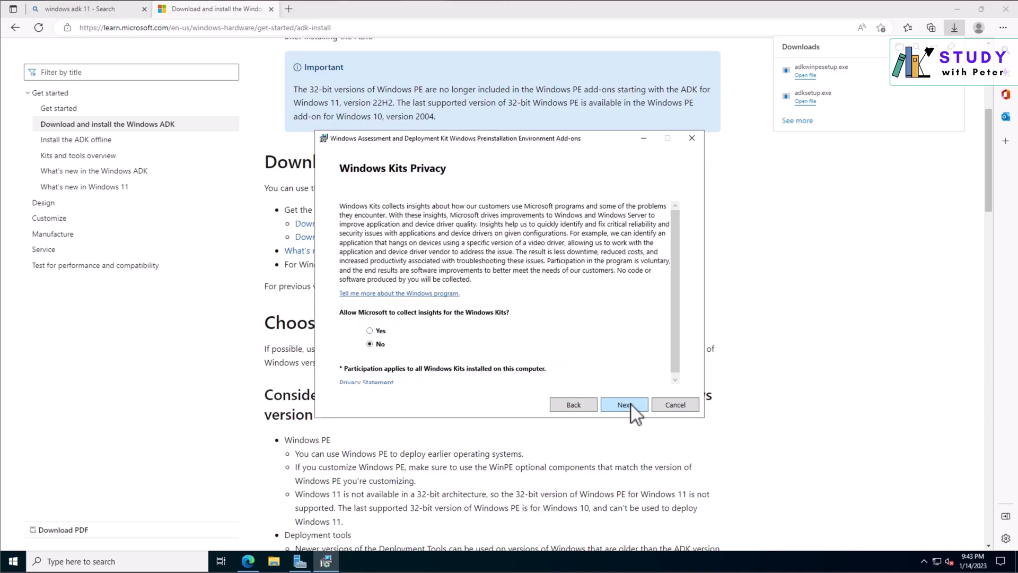
left_click(625, 406)
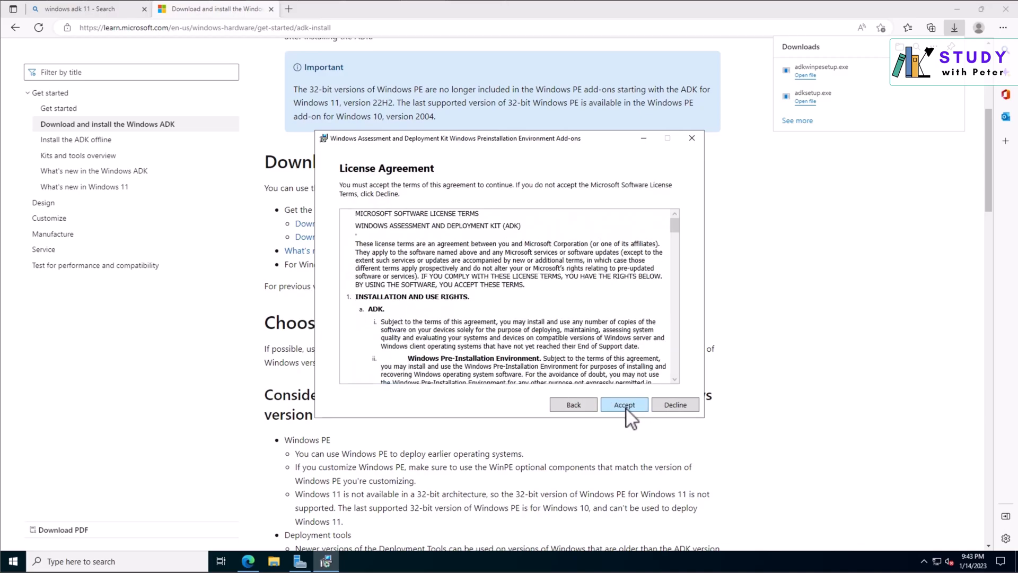
left_click(624, 405)
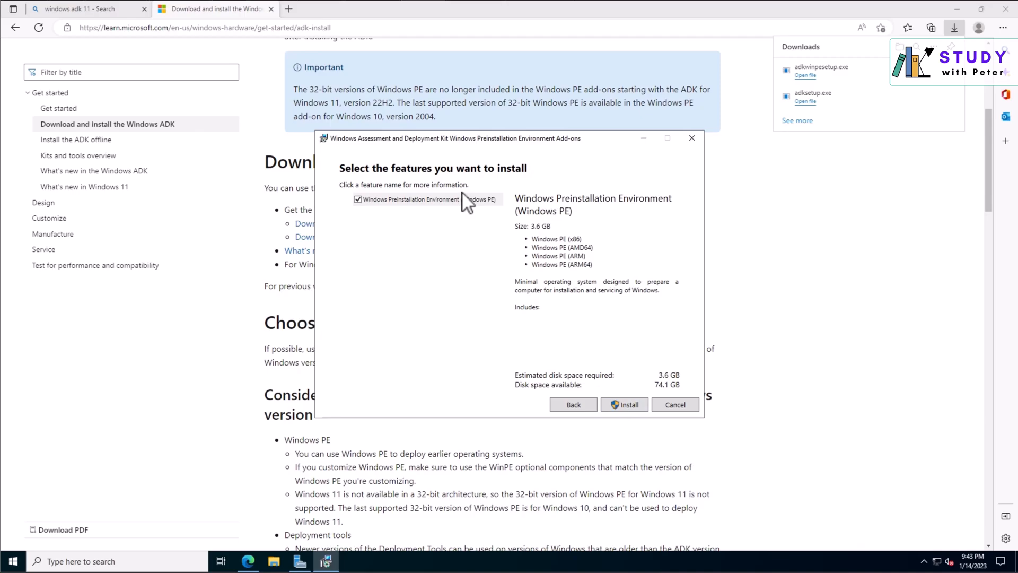
- Install the Windows Preinstallation Environment (Windows PE) feature with administrator approval and close the finished setup
left_click(629, 405)
left_click(477, 355)
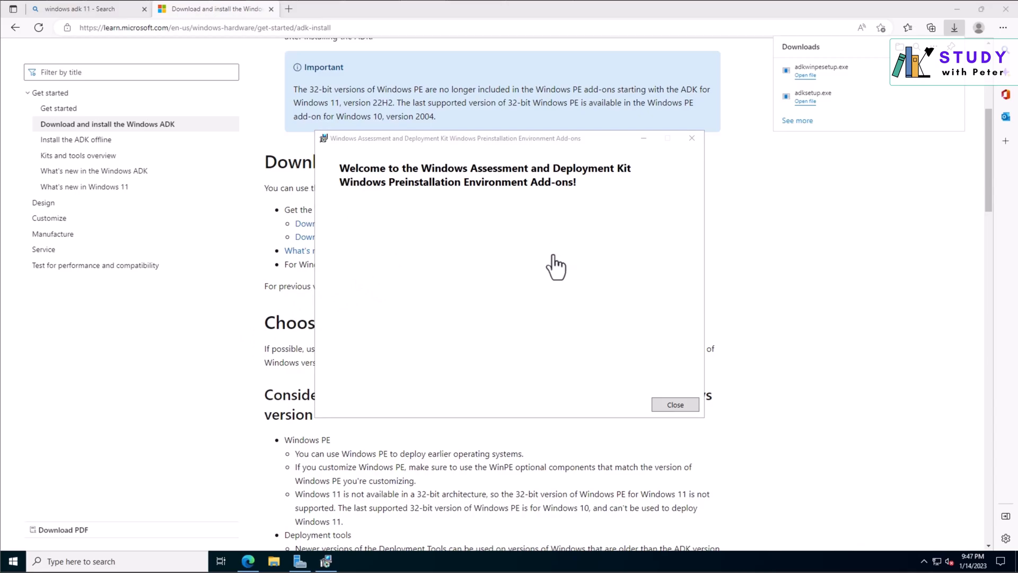
left_click(674, 405)
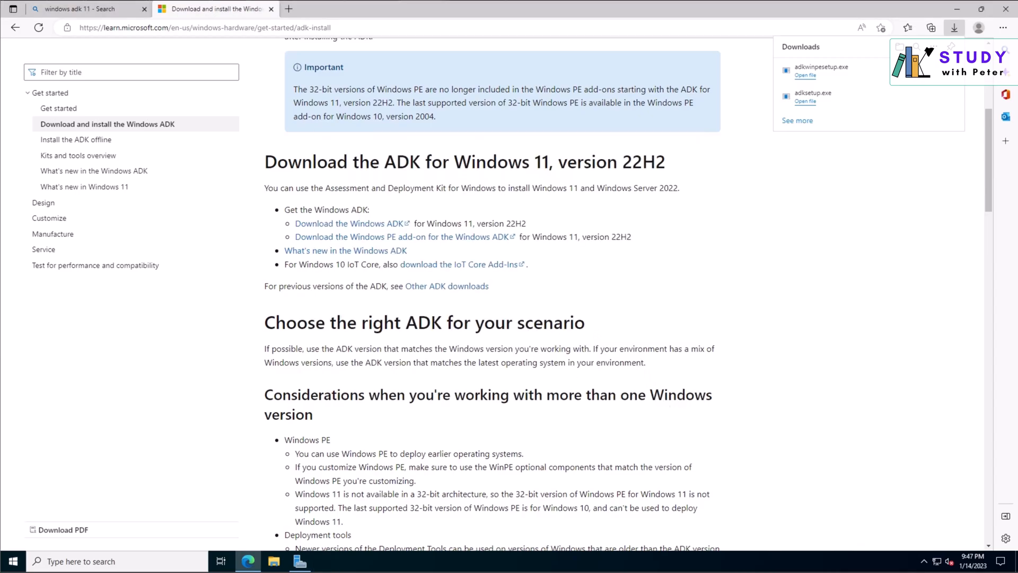
- Close the browser, switch to Server Manager and start a role-based Add Roles and Features installation on SCCM.webwoka.local
left_click(1007, 10)
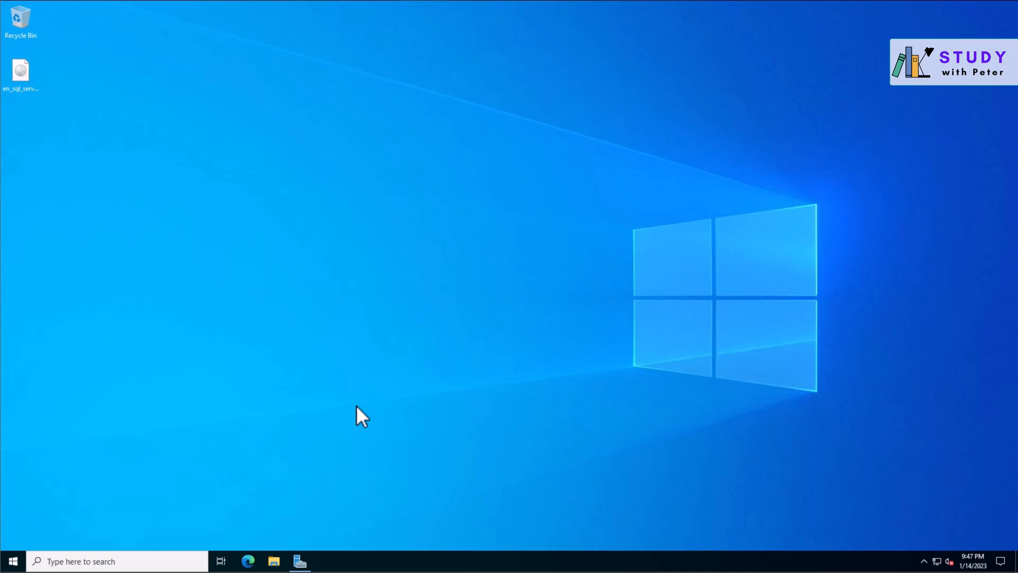
left_click(300, 561)
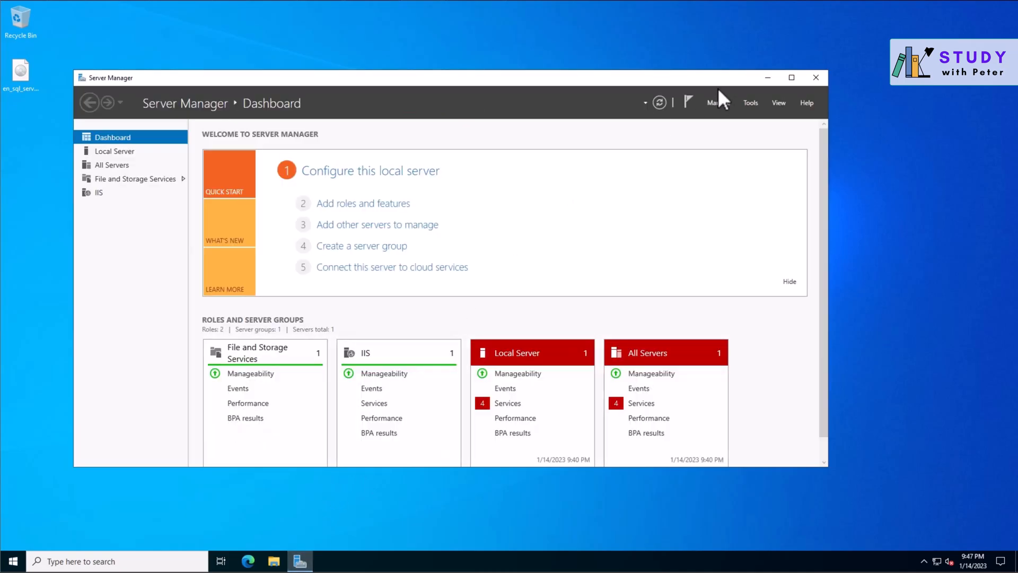
left_click(790, 75)
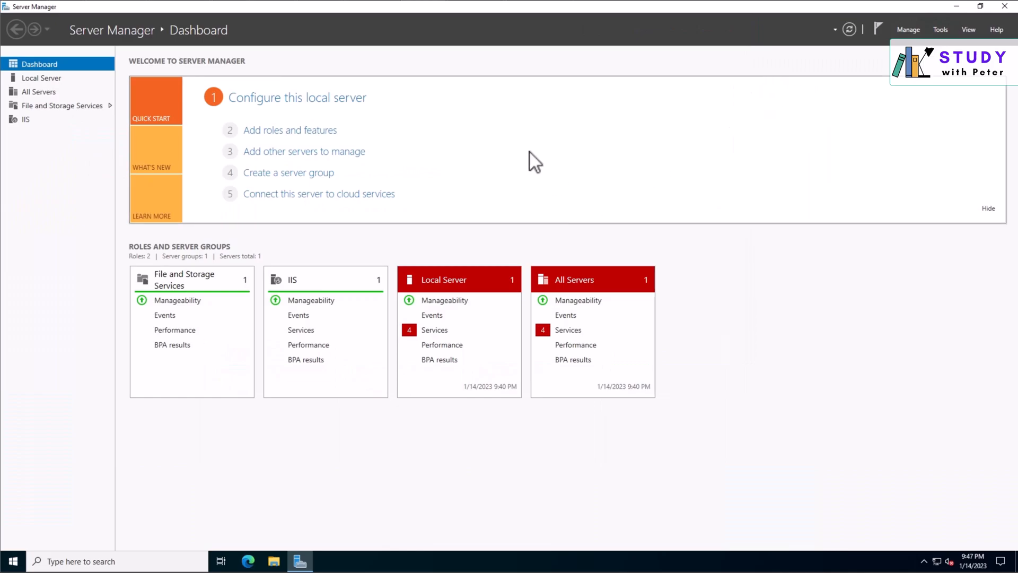
left_click(907, 29)
left_click(906, 48)
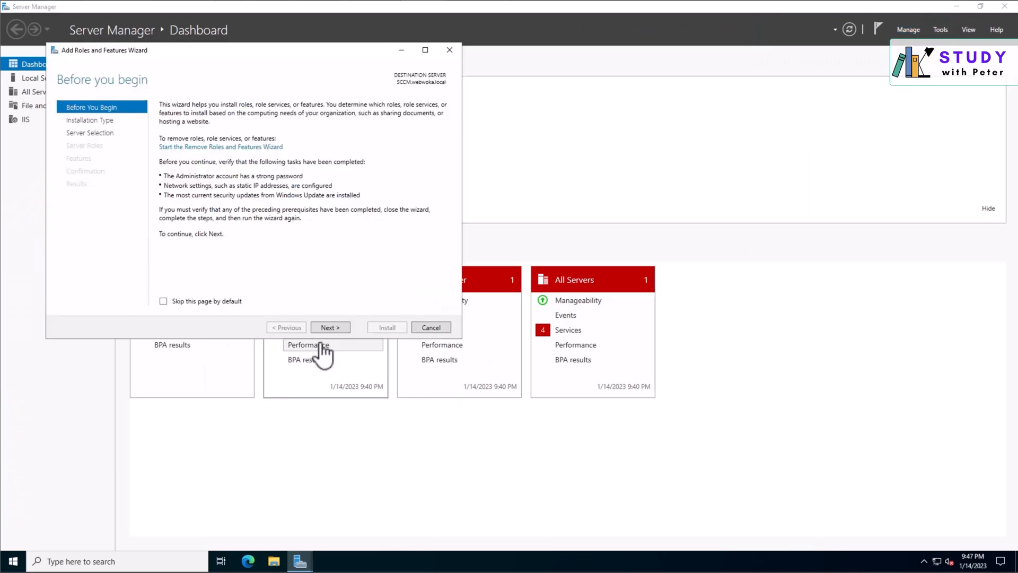
left_click(332, 327)
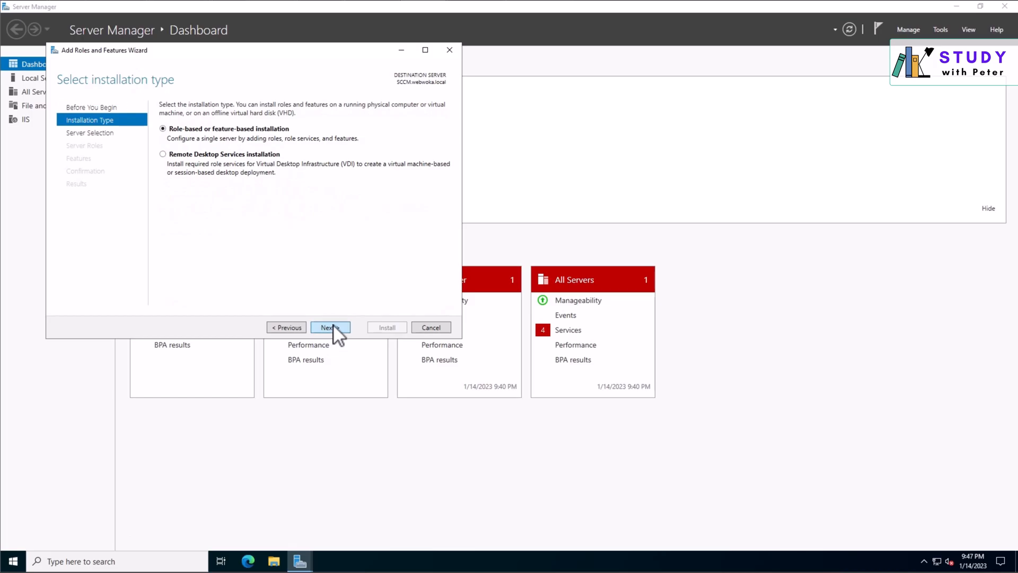
left_click(333, 326)
left_click(333, 327)
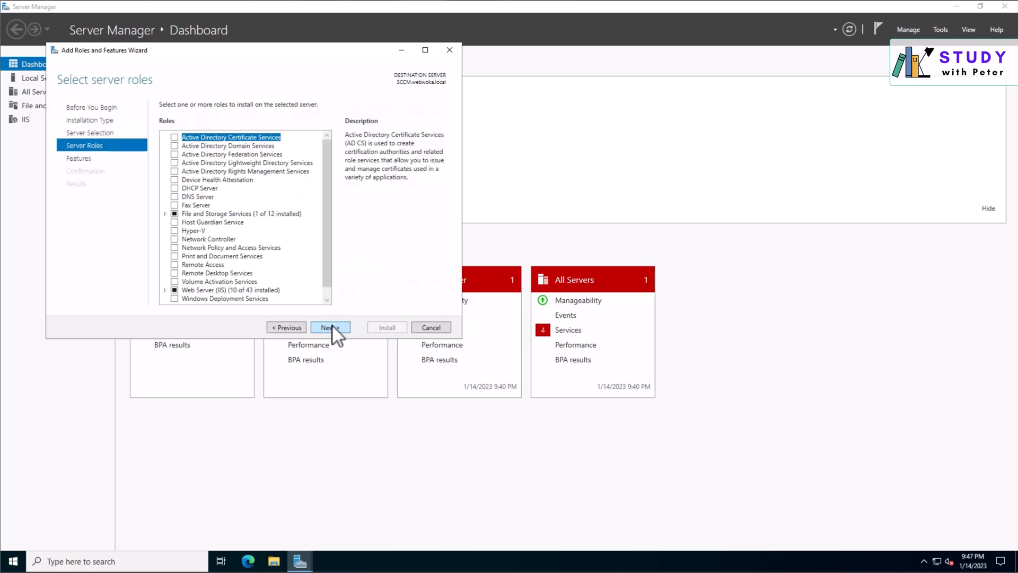
- Select the Windows Server Update Services role and add its required features, including the management tools
left_click_drag(393, 46, 560, 104)
scroll(489, 329, "down", 1)
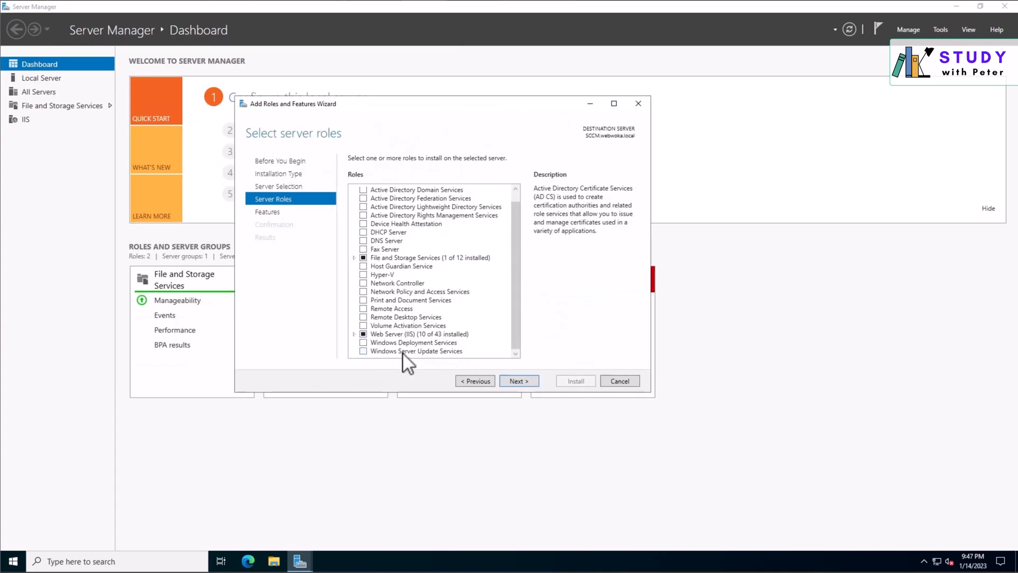
left_click(364, 351)
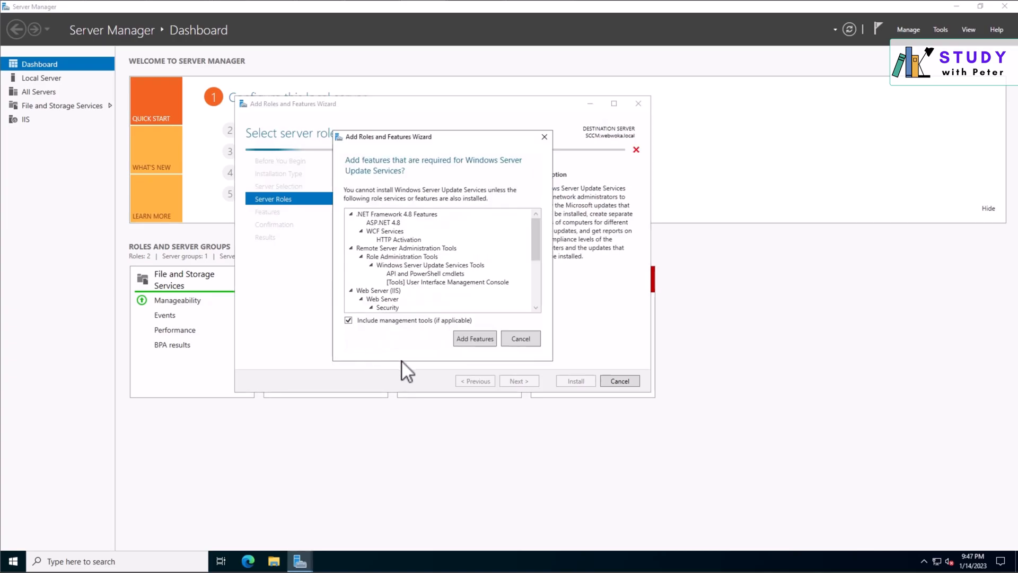
left_click(470, 338)
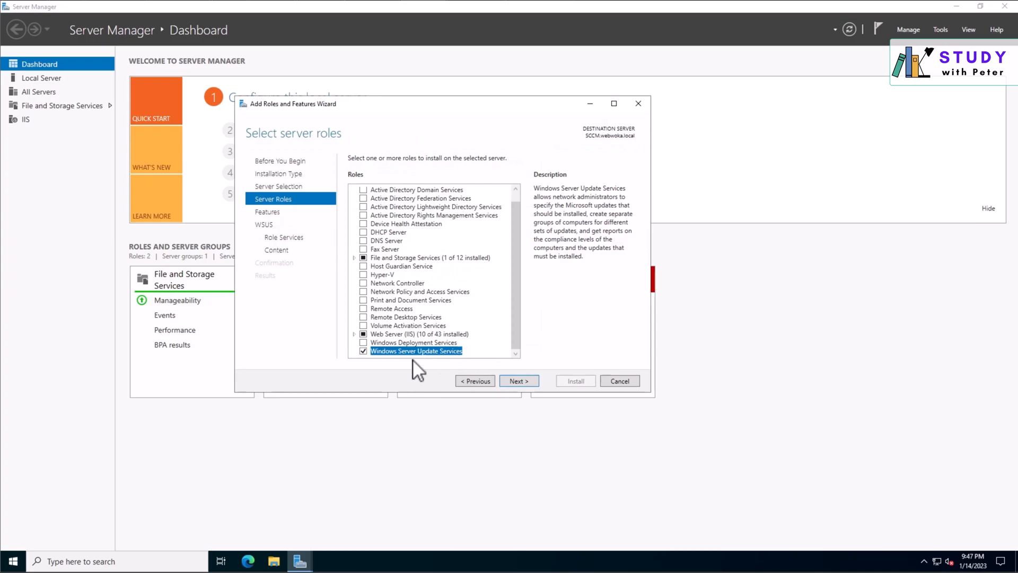
left_click(519, 381)
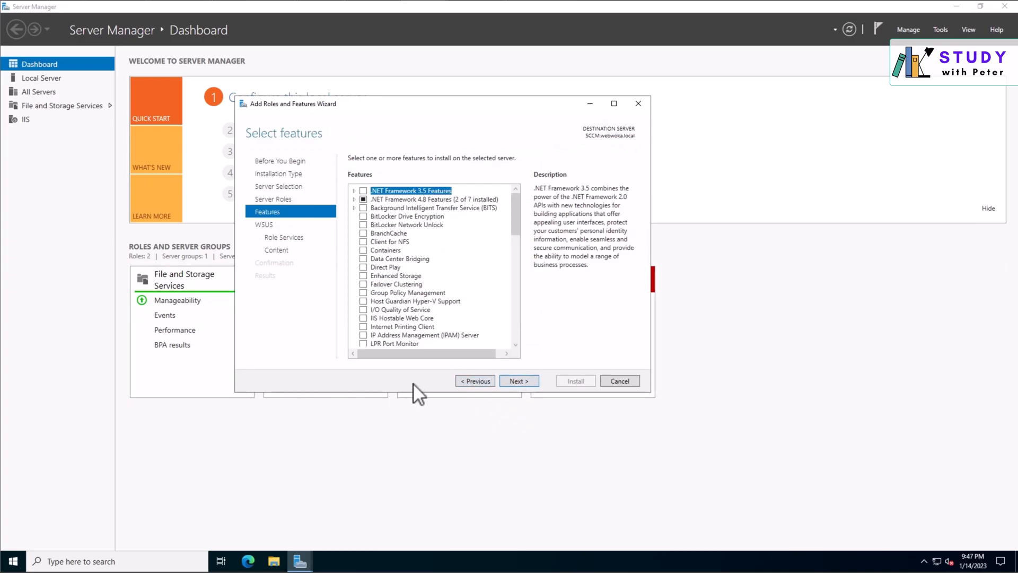
- Keep the default features and choose WSUS Services with SQL Server Connectivity instead of WID Connectivity as the role services
left_click(519, 383)
left_click(511, 381)
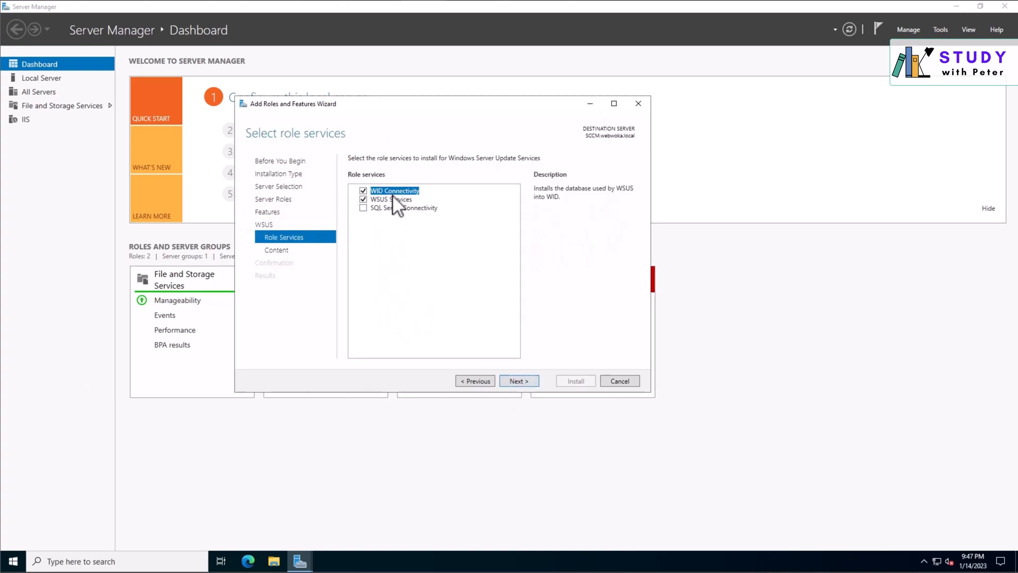
left_click(362, 208)
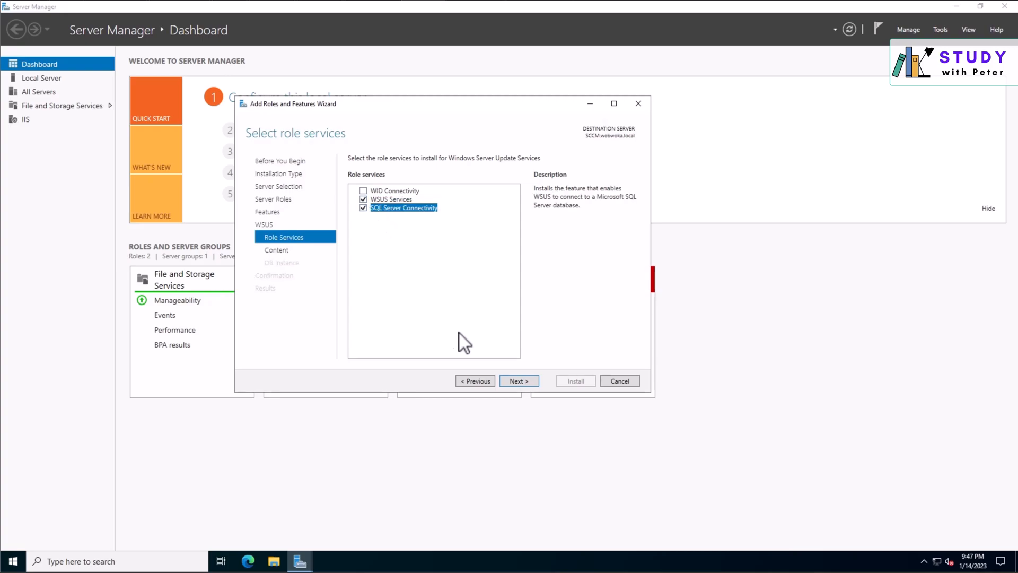
left_click(519, 381)
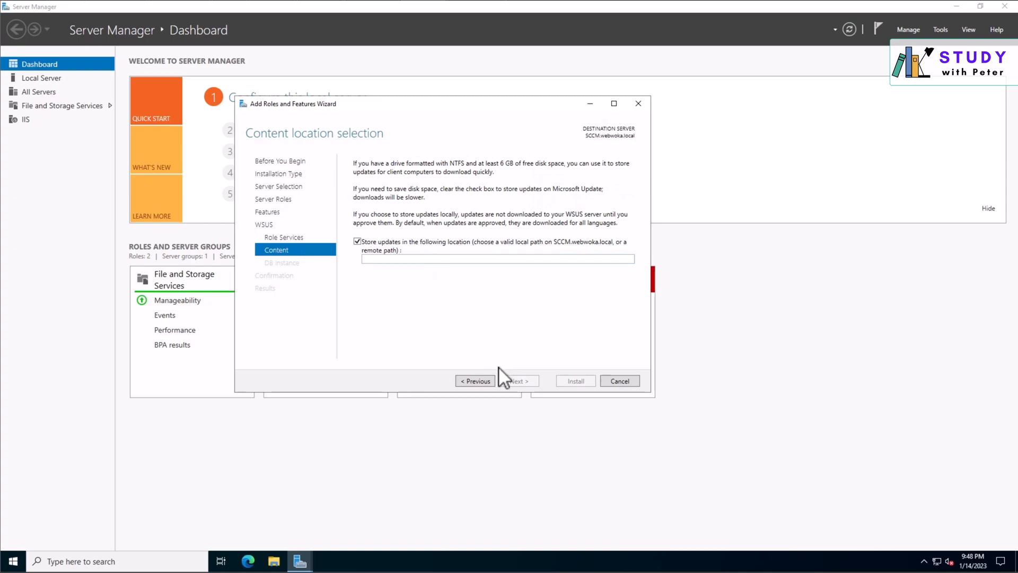
- Store the WSUS updates locally in C:\WSUS
left_click(409, 261)
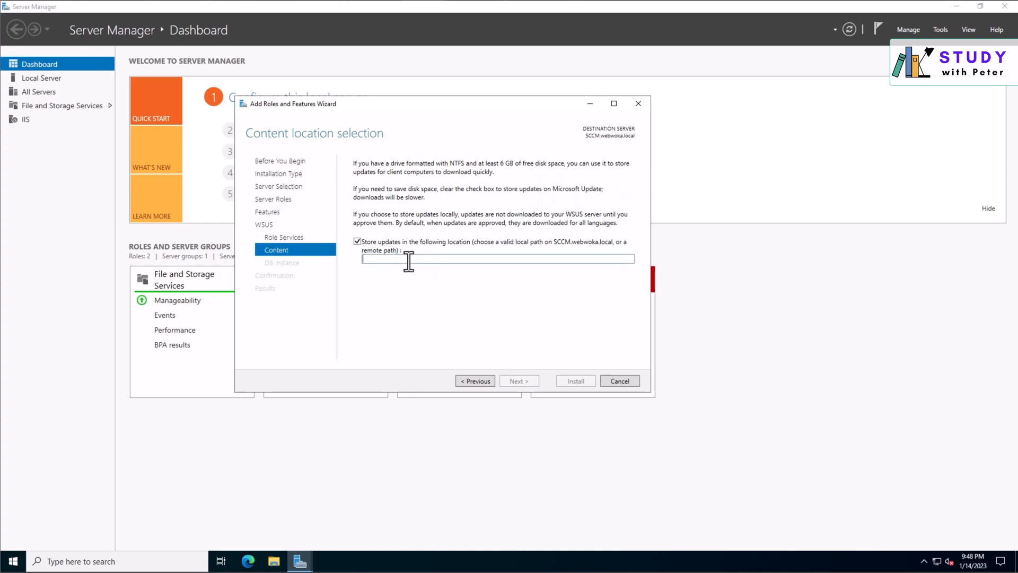
type("C:")
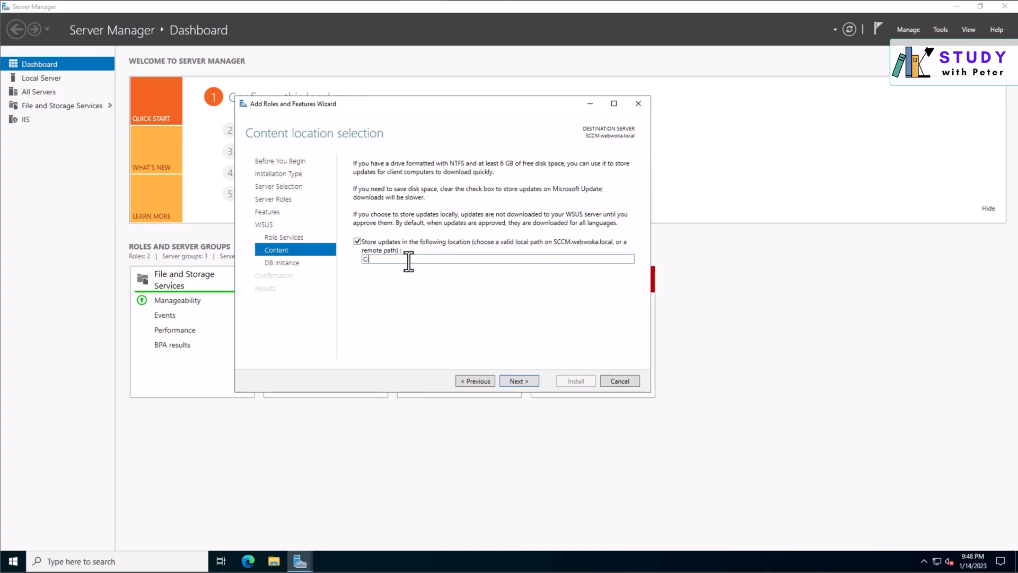
type("\\\\WSUS")
left_click(517, 381)
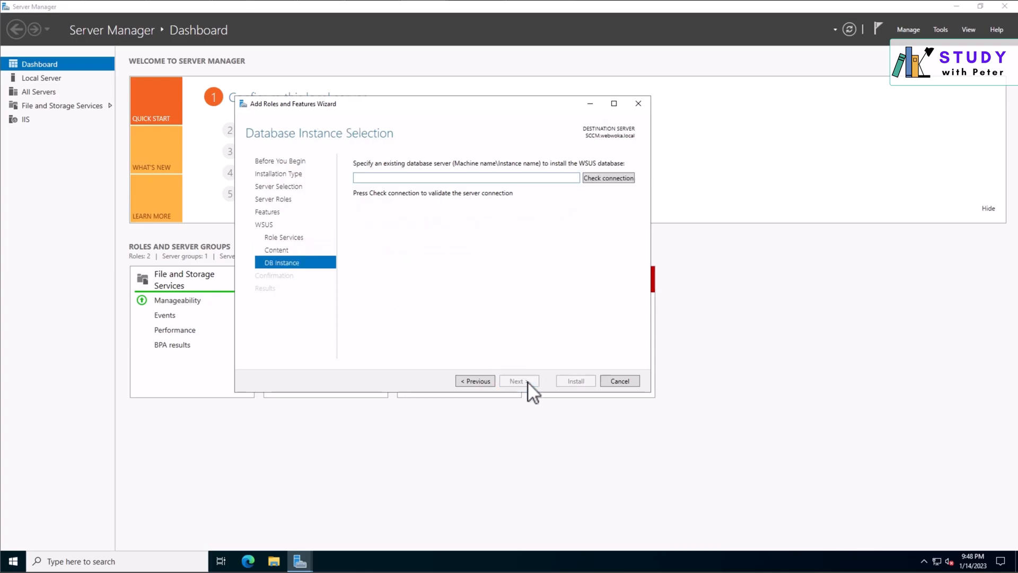
left_click(487, 381)
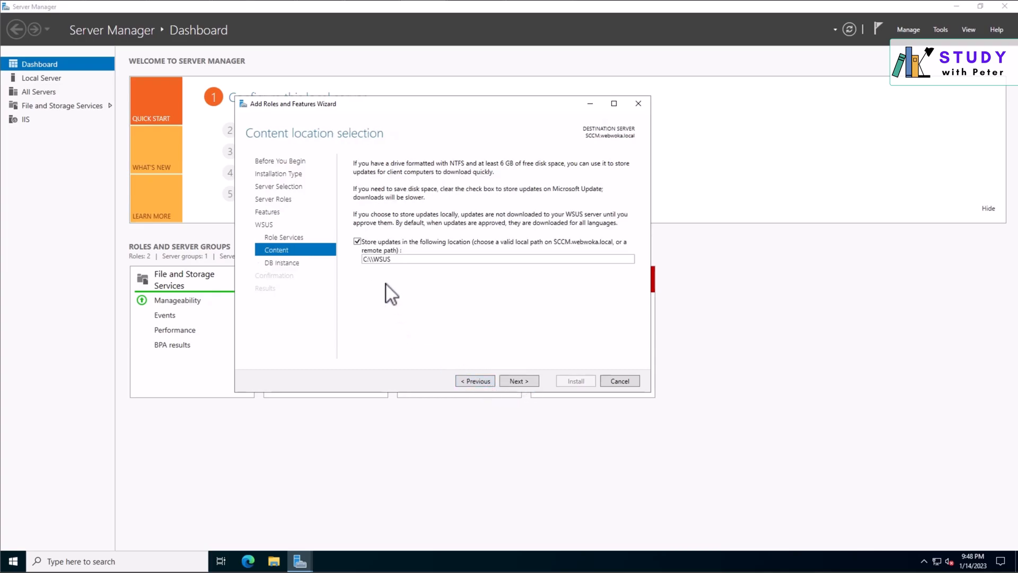
double_click(370, 260)
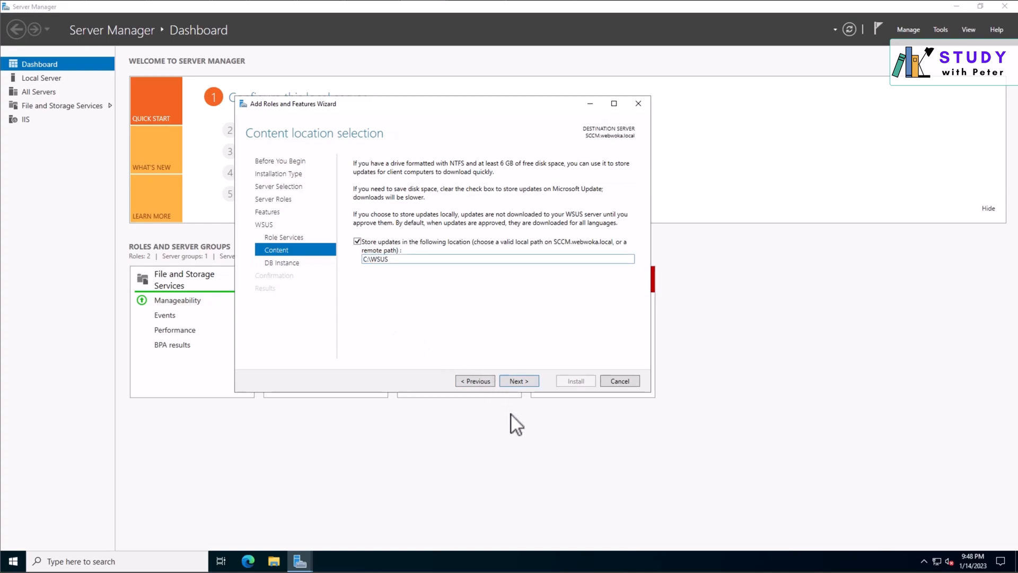
left_click(519, 380)
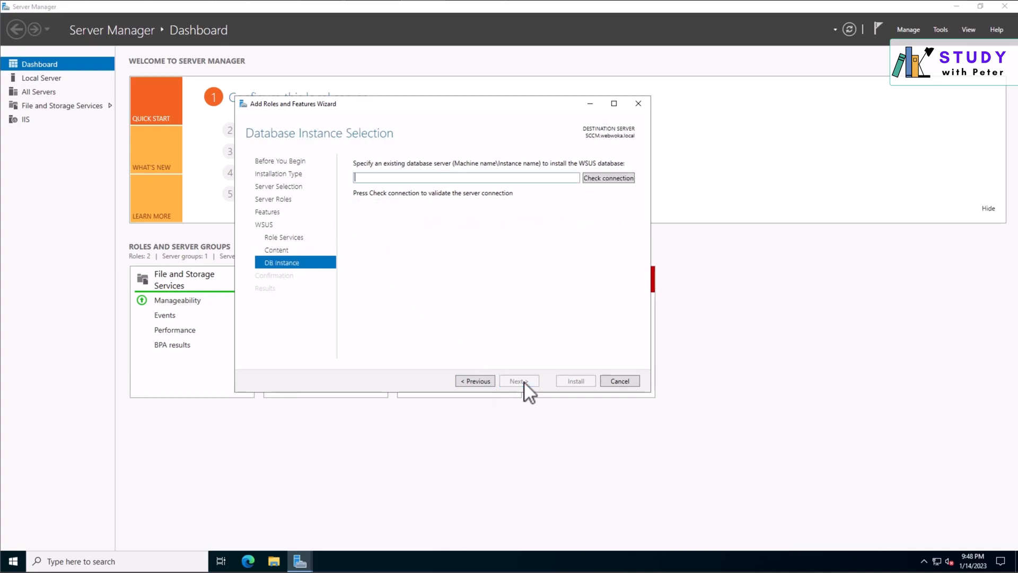
- Specify sccm.webwoka.local as the WSUS database server, check the connection and install the role
type("sccm.webwoka.local")
left_click(602, 178)
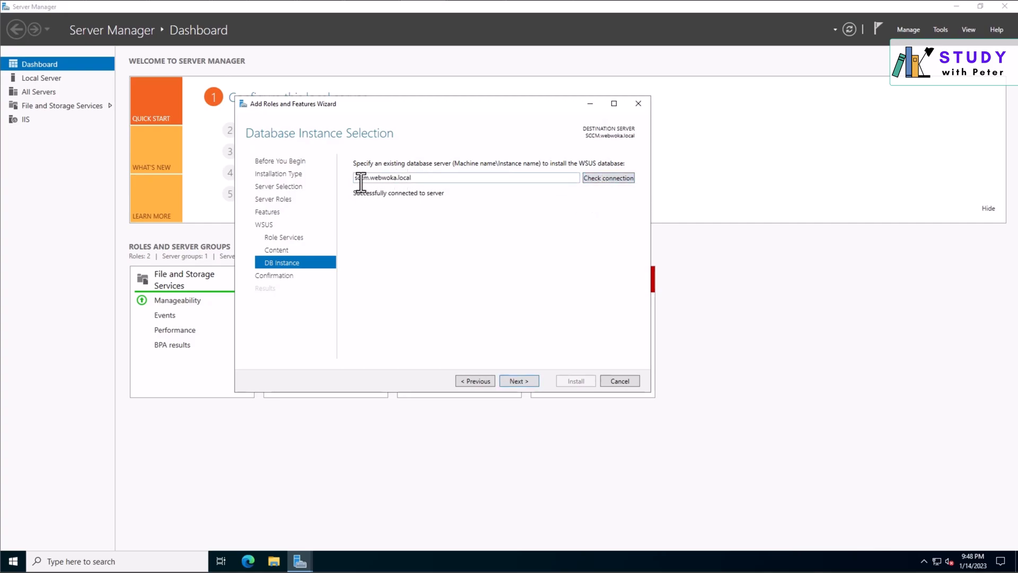
left_click(519, 380)
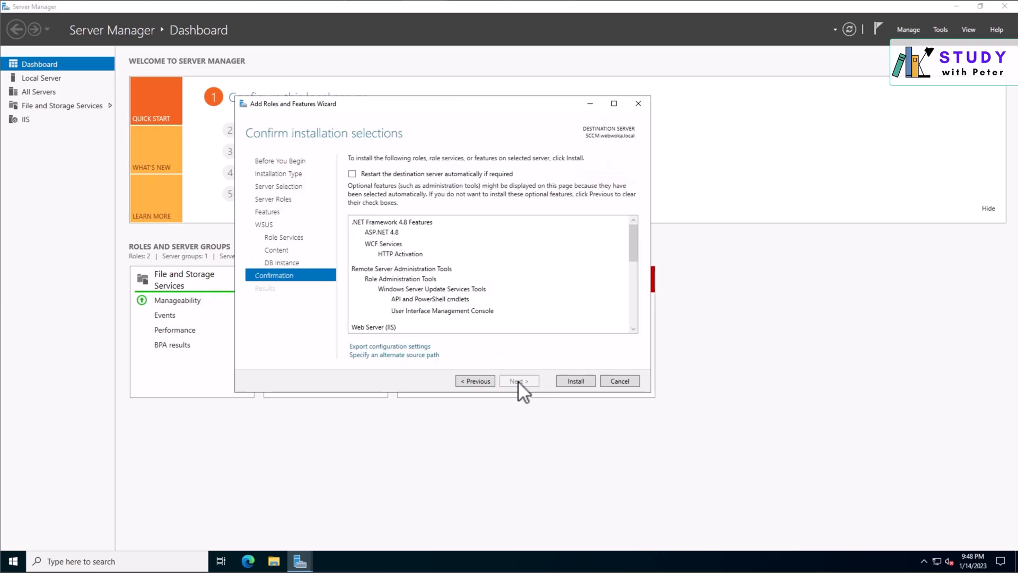
left_click(569, 383)
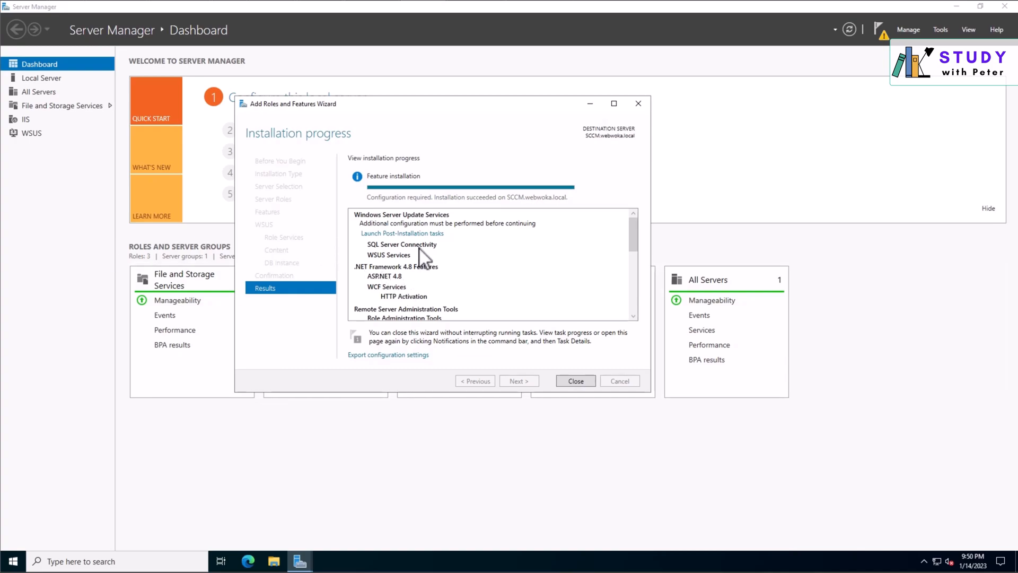
- Run the WSUS post-installation tasks and close the wizard once the configuration has finished
left_click(428, 234)
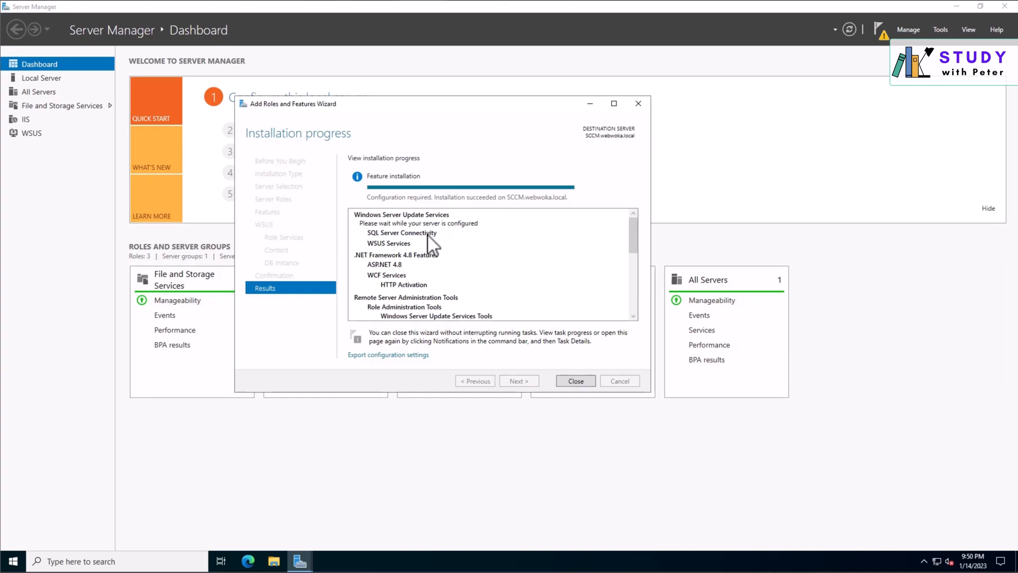
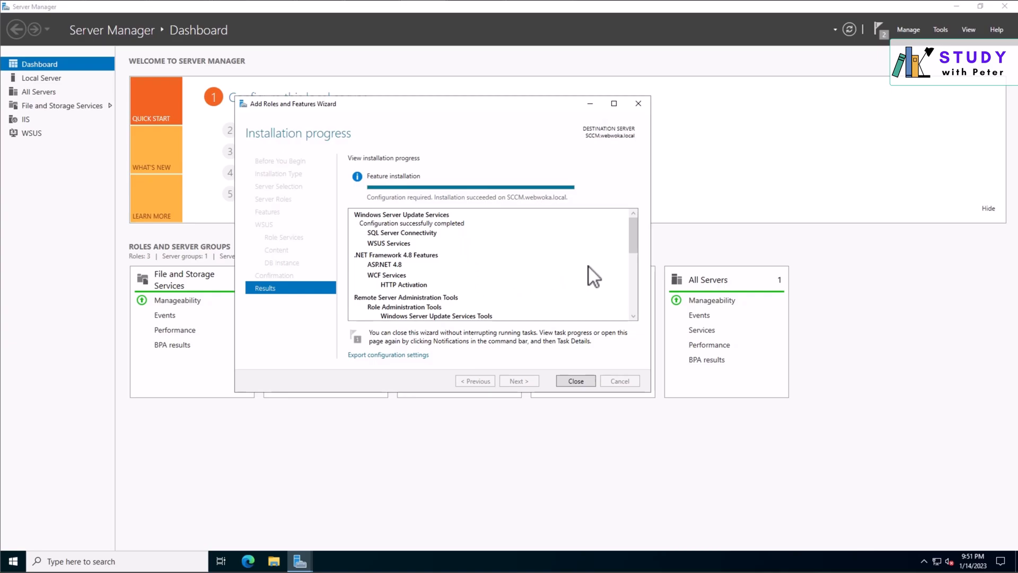
left_click_drag(632, 237, 635, 266)
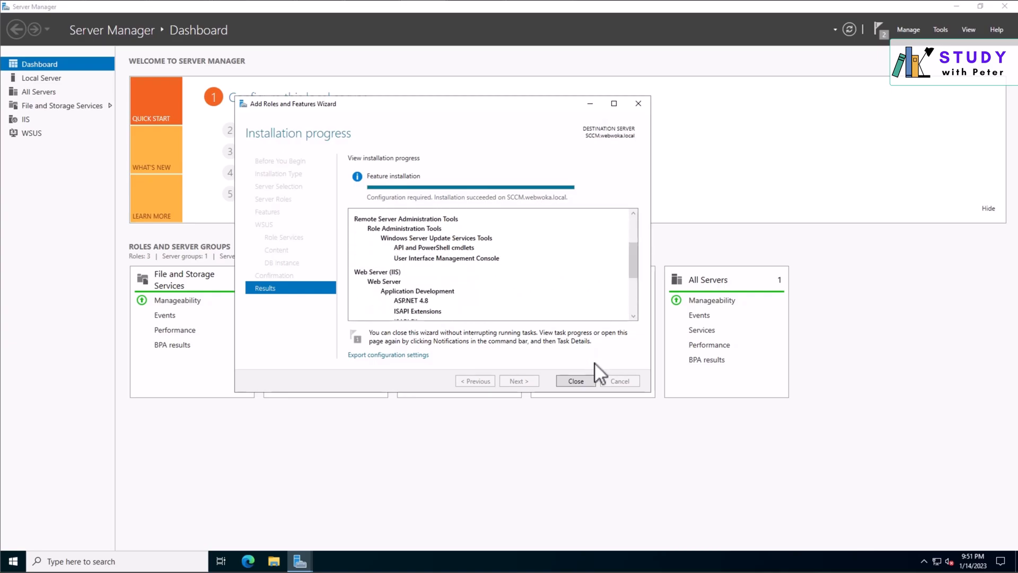
left_click(576, 381)
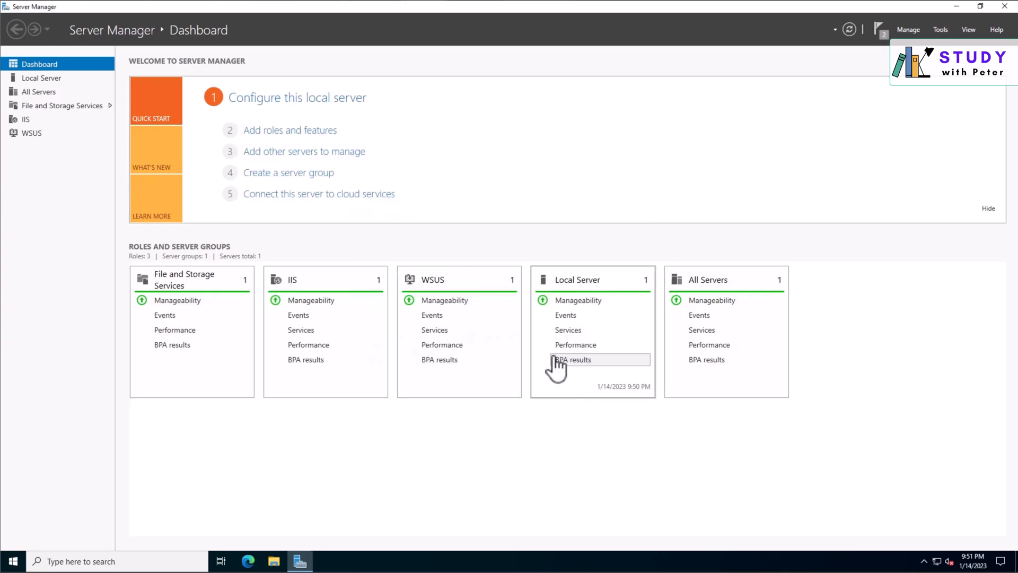
- Launch SQL Server Management Studio from the Microsoft SQL Server Tools 18 group
left_click(12, 561)
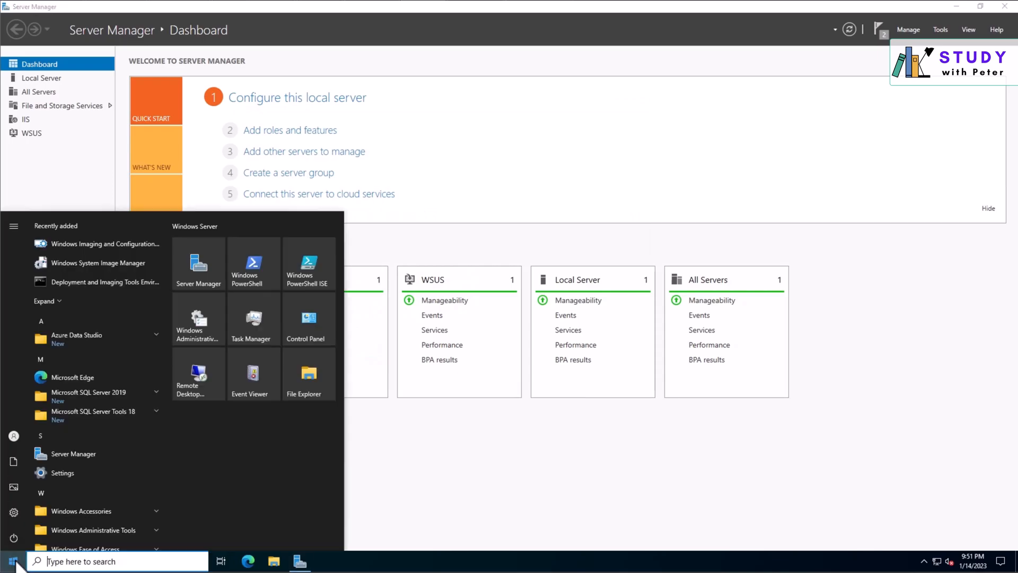
left_click(136, 413)
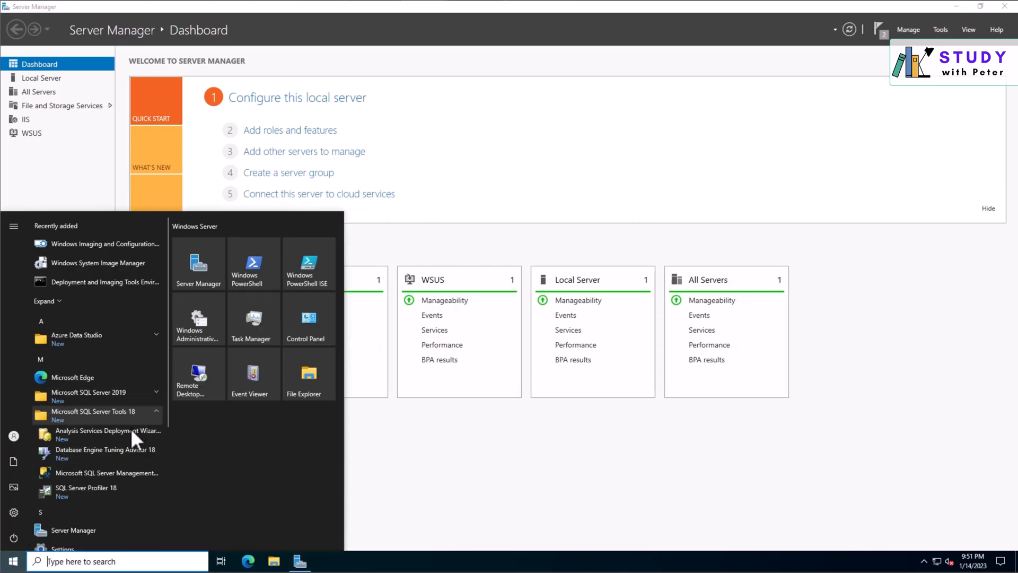
left_click(121, 470)
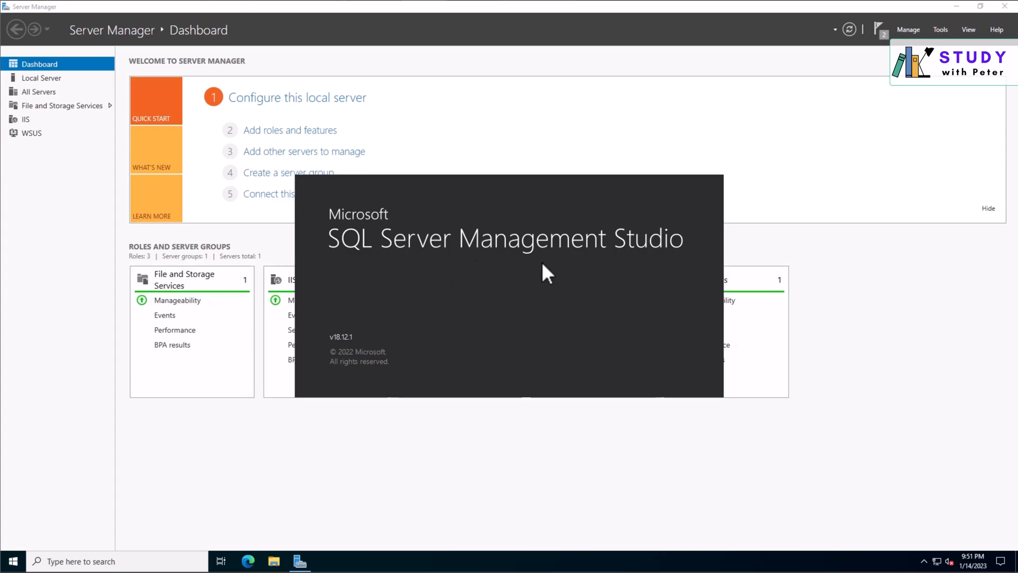
left_click(13, 561)
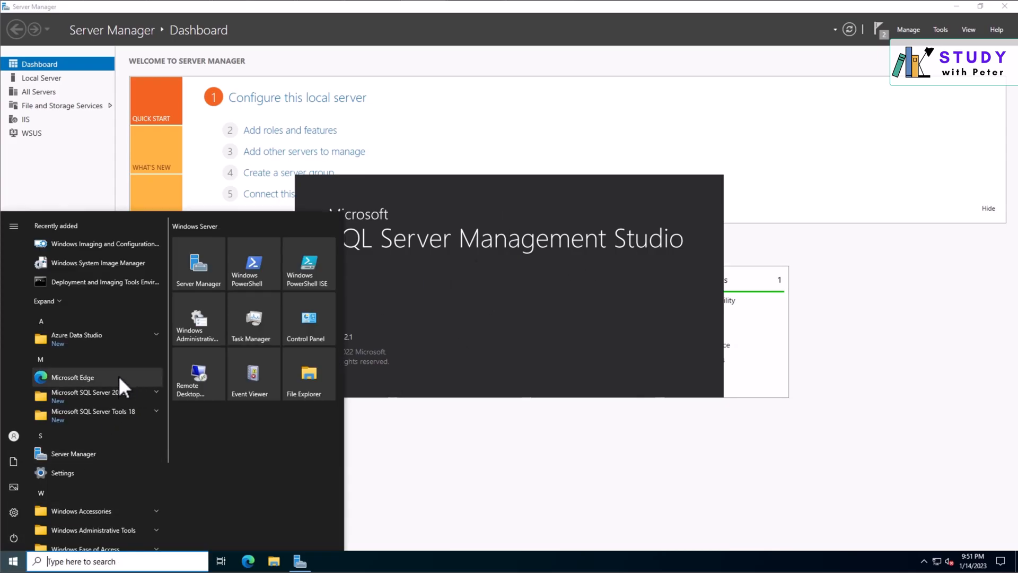
left_click(129, 391)
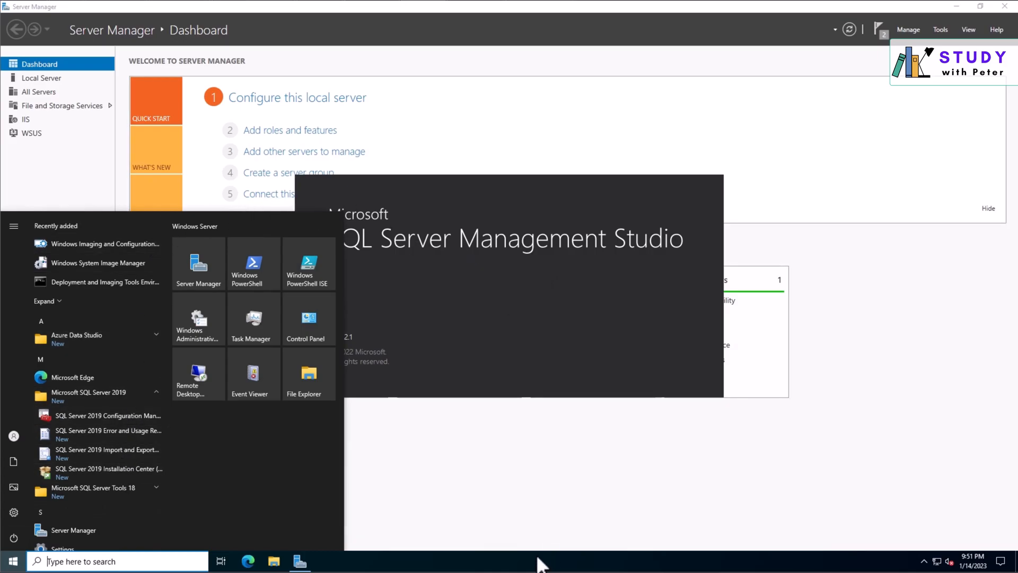
left_click(419, 485)
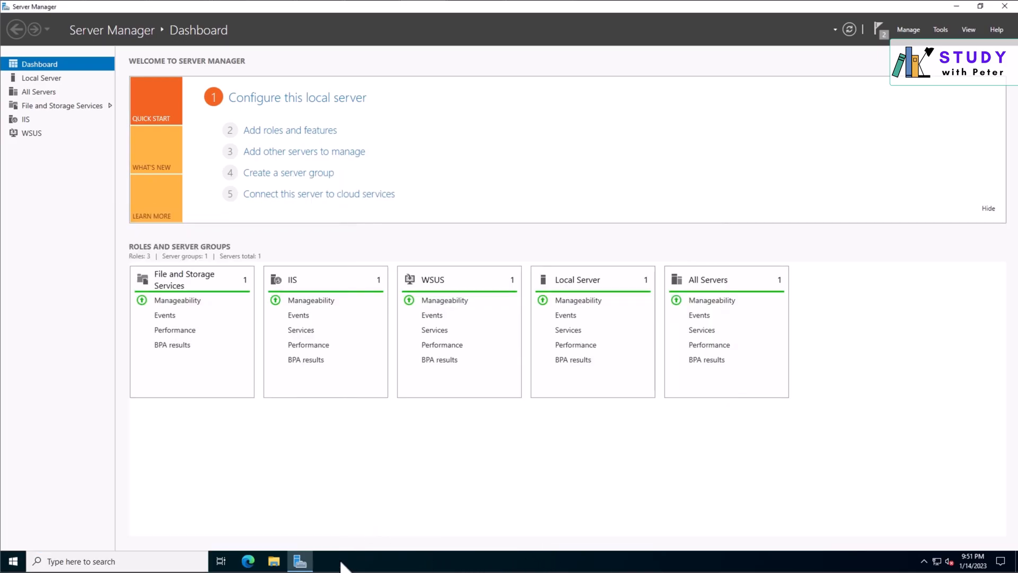
left_click(301, 561)
right_click(165, 265)
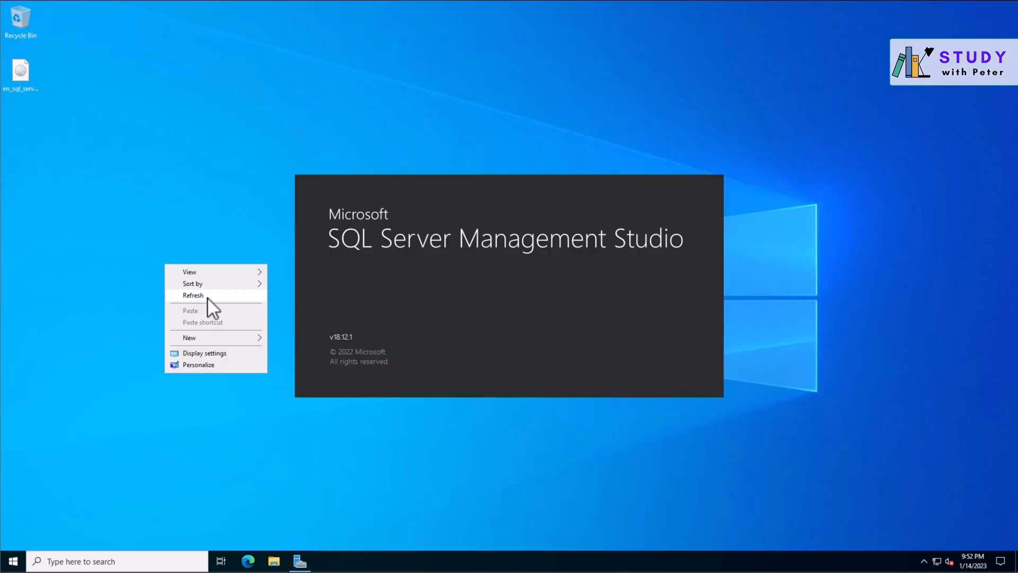
left_click(207, 296)
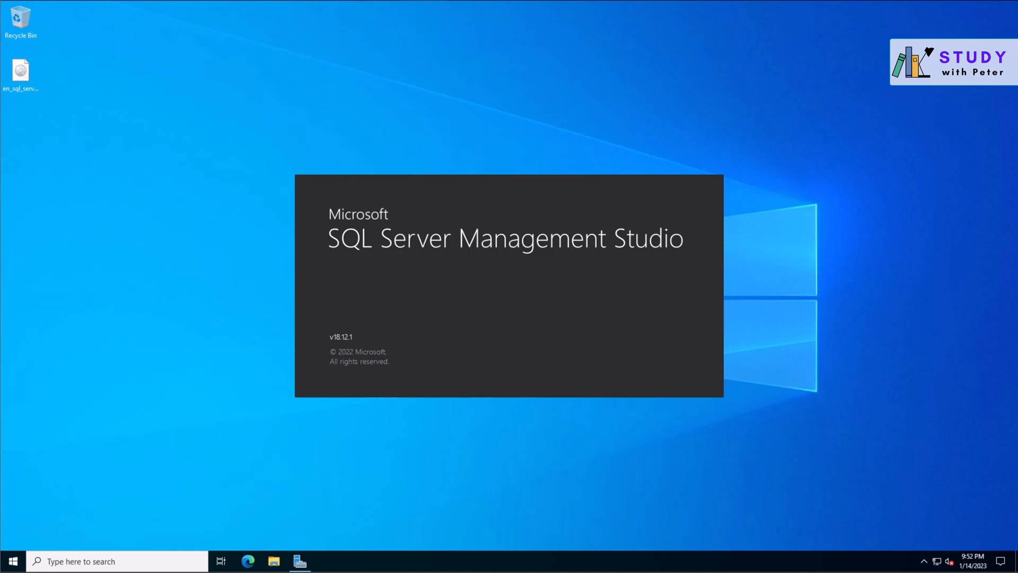
right_click(238, 142)
left_click(271, 173)
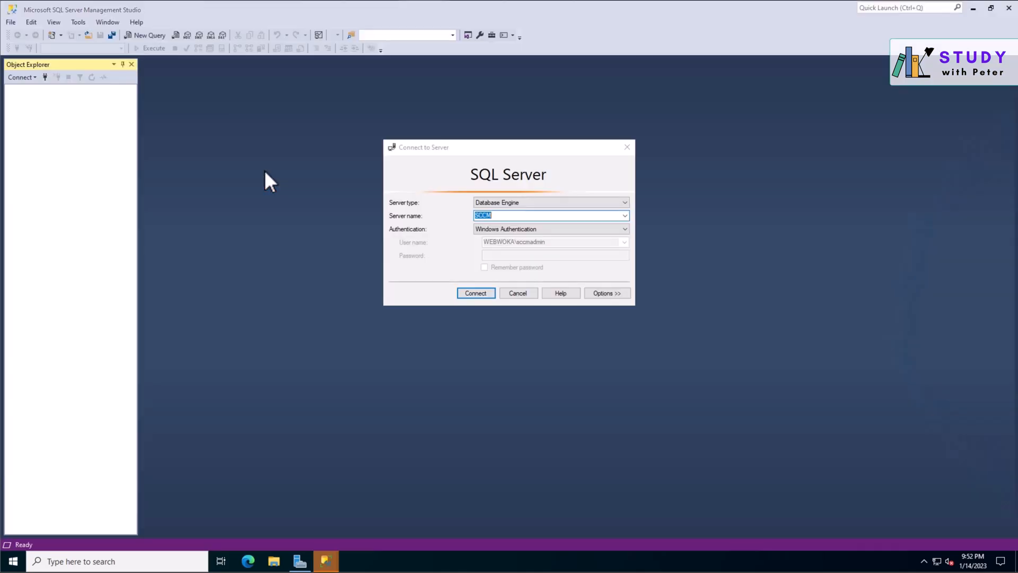
- Connect to the SCCM database engine with Windows Authentication, check the SUSDB database under Databases and minimize Management Studio
left_click(482, 293)
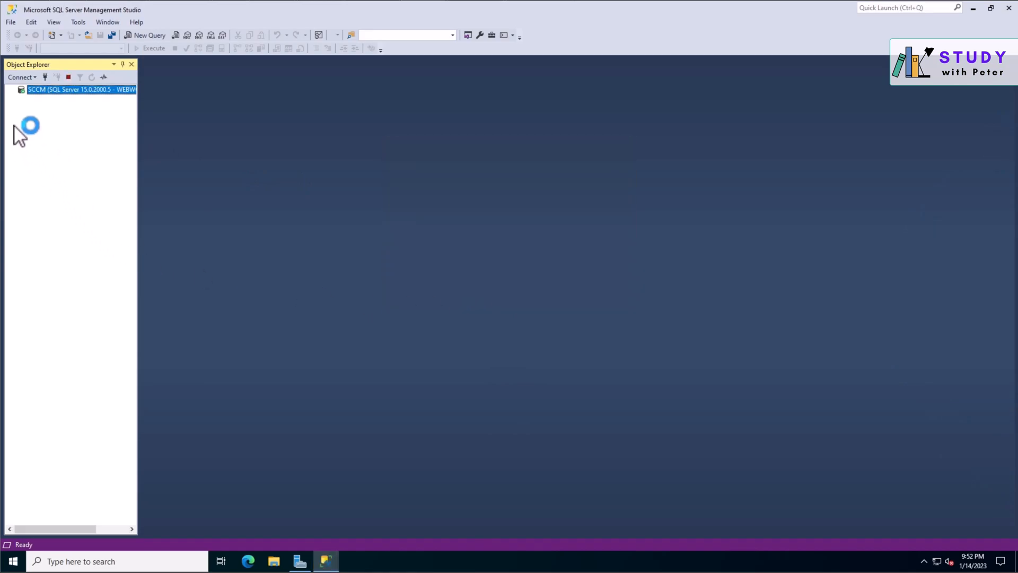
double_click(45, 100)
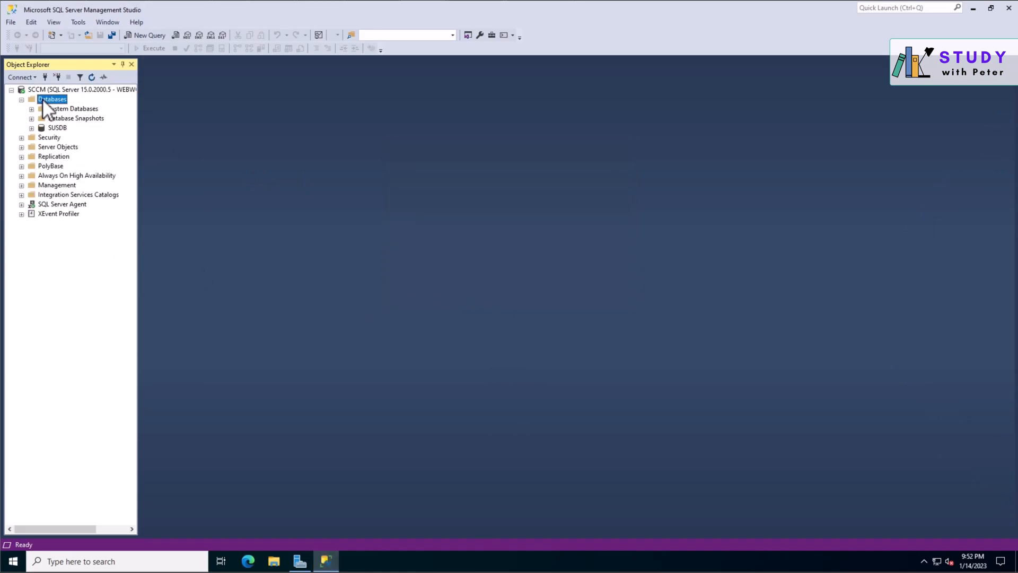
left_click(57, 128)
left_click(328, 566)
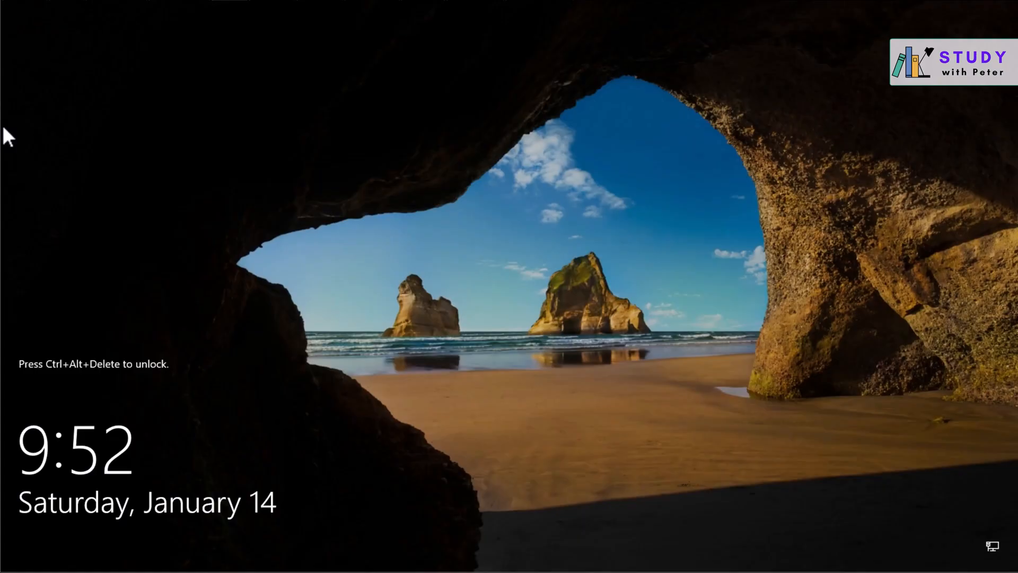
- Unlock the domain controller session by entering the account password, retrying until the sign-in is accepted
key("ctrl+alt+Delete")
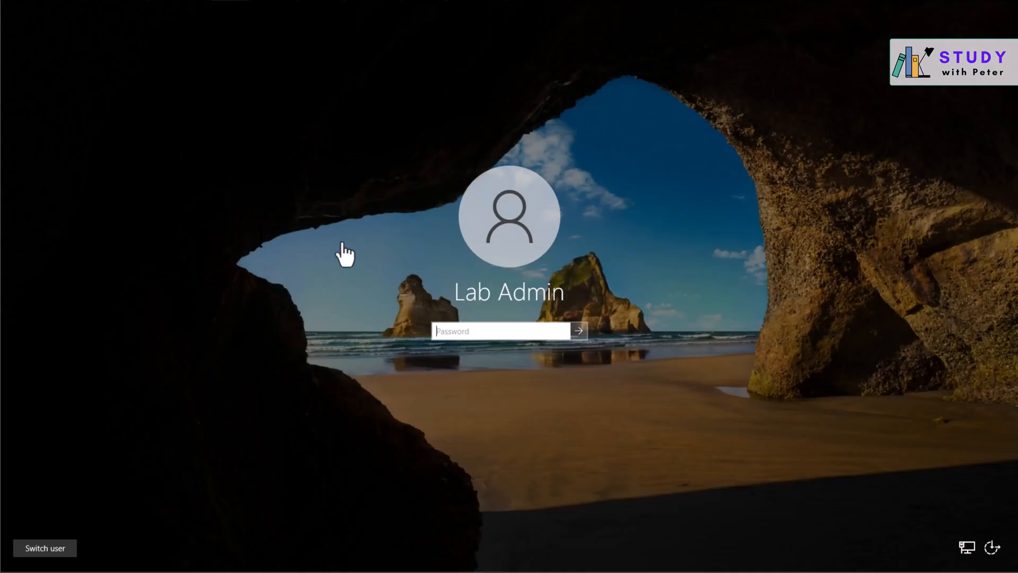
type("•••••••••••••")
key("Return")
key("Return")
type("•••••••••••••")
key("Return")
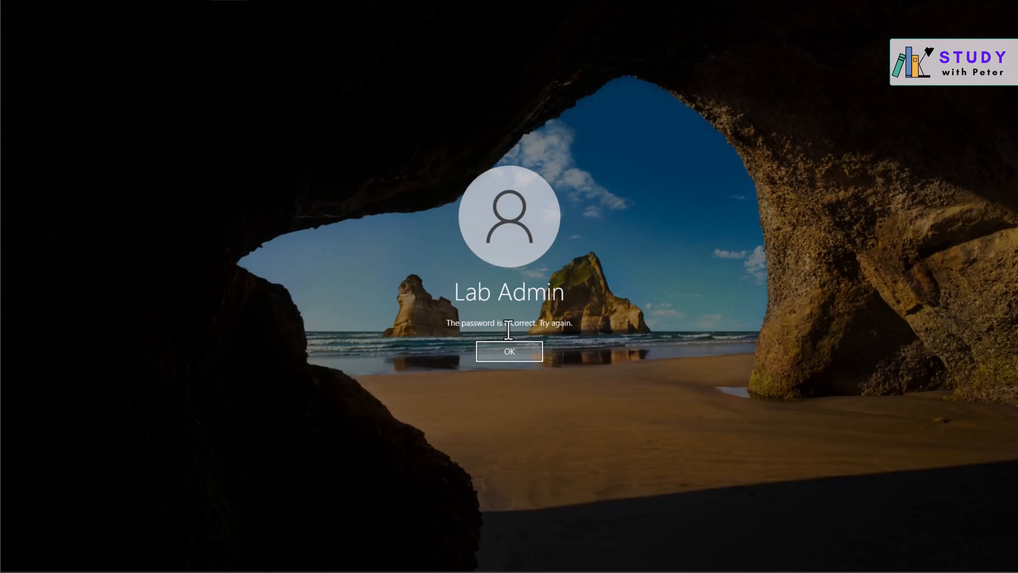
key("Return")
type("•••••")
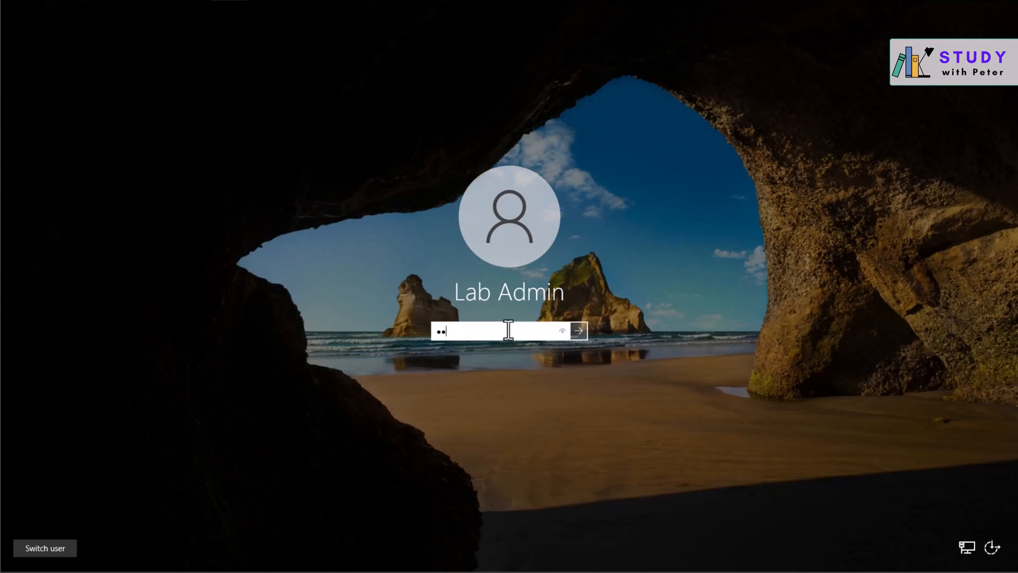
type("••••••••")
key("Return")
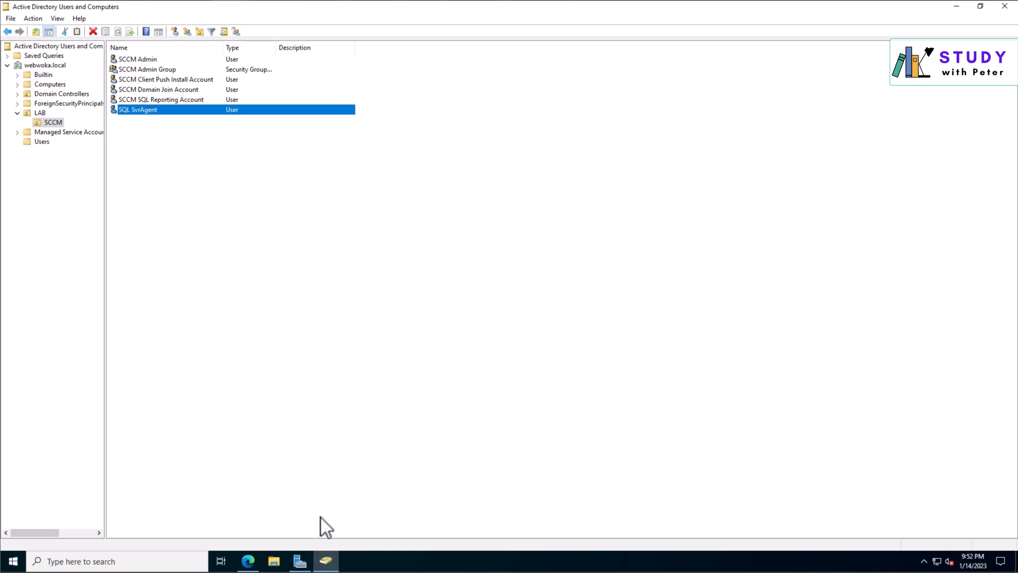
- Minimize Active Directory Users and Computers and copy the MEM_Configmgr_2203 folder from the local C: drive
left_click(957, 7)
left_click(273, 560)
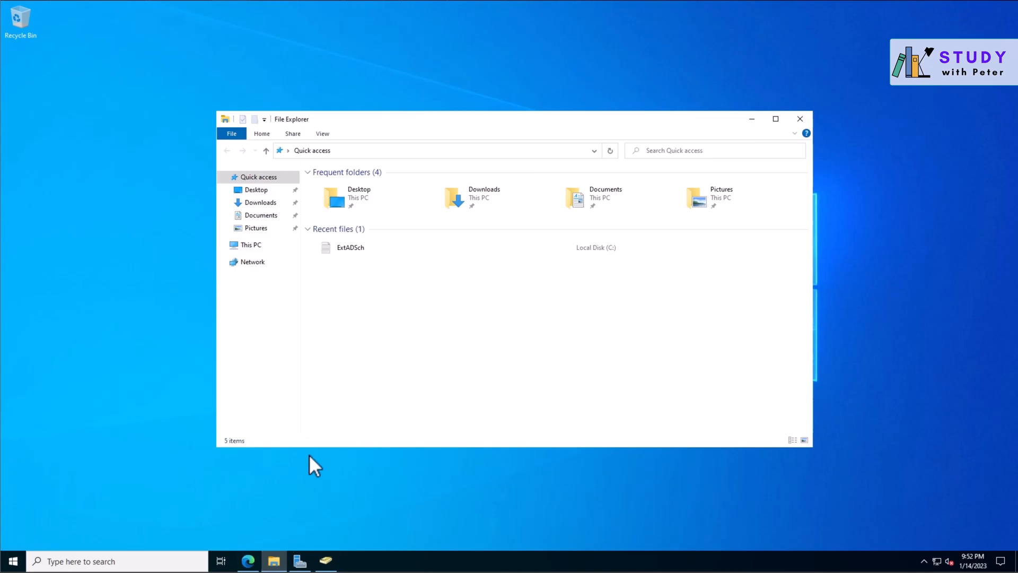
left_click(252, 245)
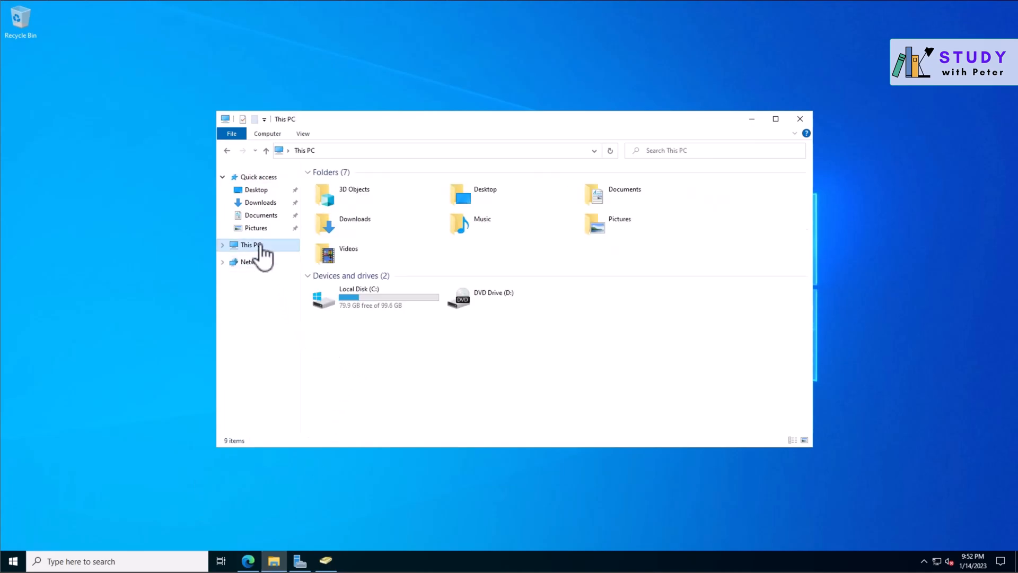
double_click(363, 291)
left_click(382, 184)
right_click(383, 183)
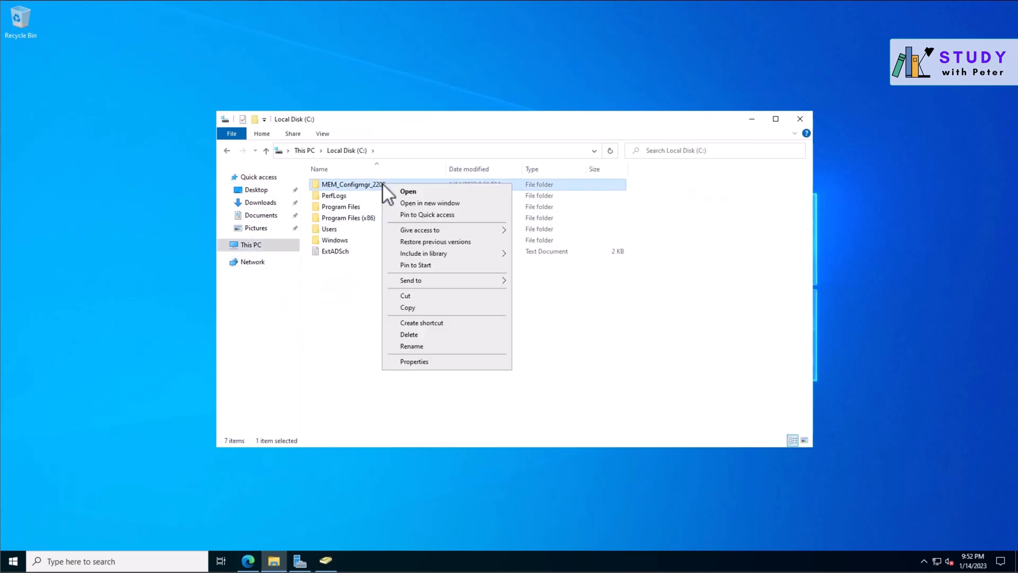
left_click(417, 307)
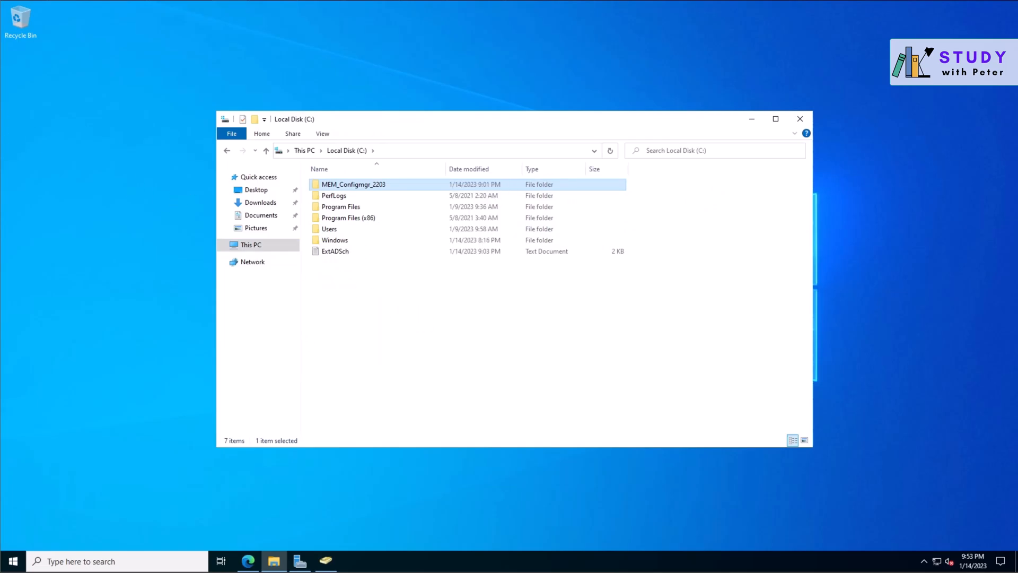
- Try to paste the copied folder onto the SCCM server's desktop and return to the domain controller
left_click(1, 62)
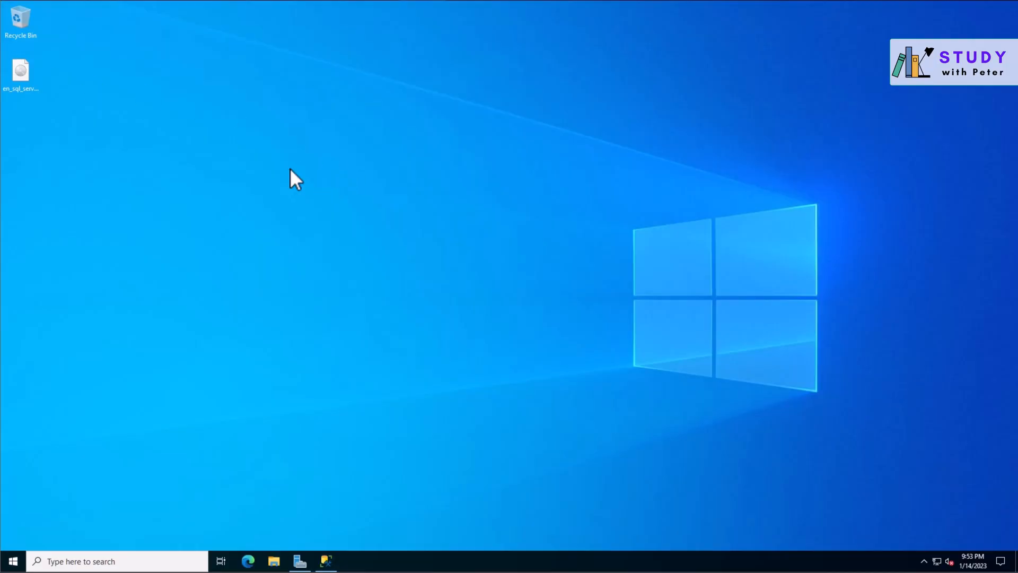
right_click(289, 167)
left_click(313, 201)
right_click(98, 122)
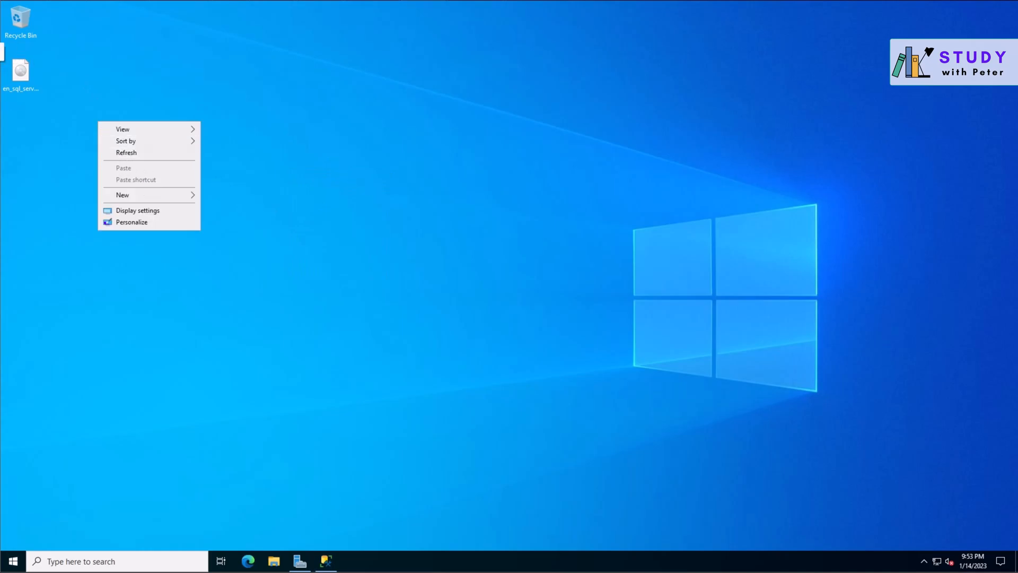
left_click(1, 48)
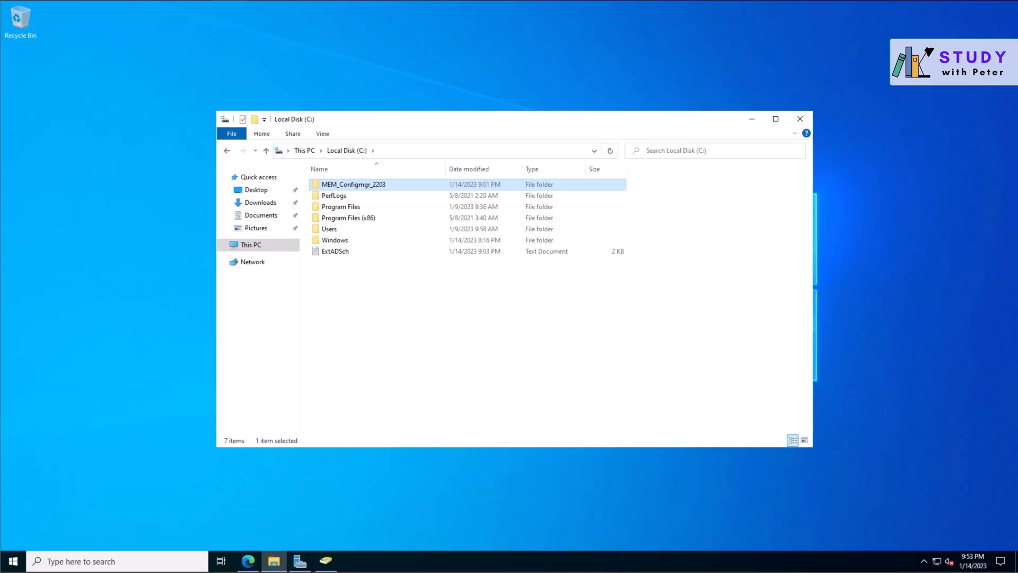
- Move the MEM_Configmgr_2203 folder from the C: drive to the domain controller's desktop and copy it from there
right_click(333, 183)
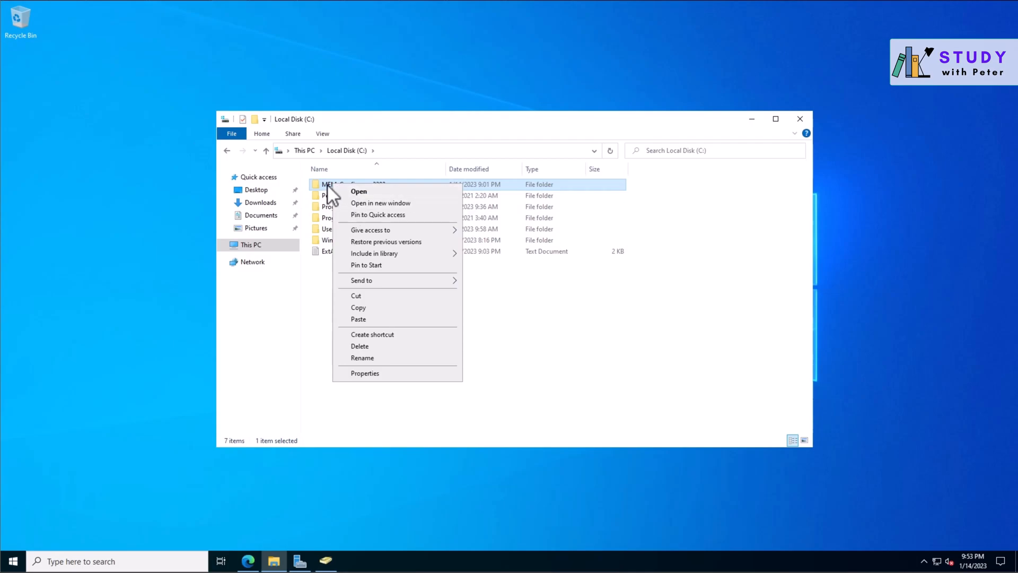
left_click(327, 183)
left_click_drag(424, 186, 109, 146)
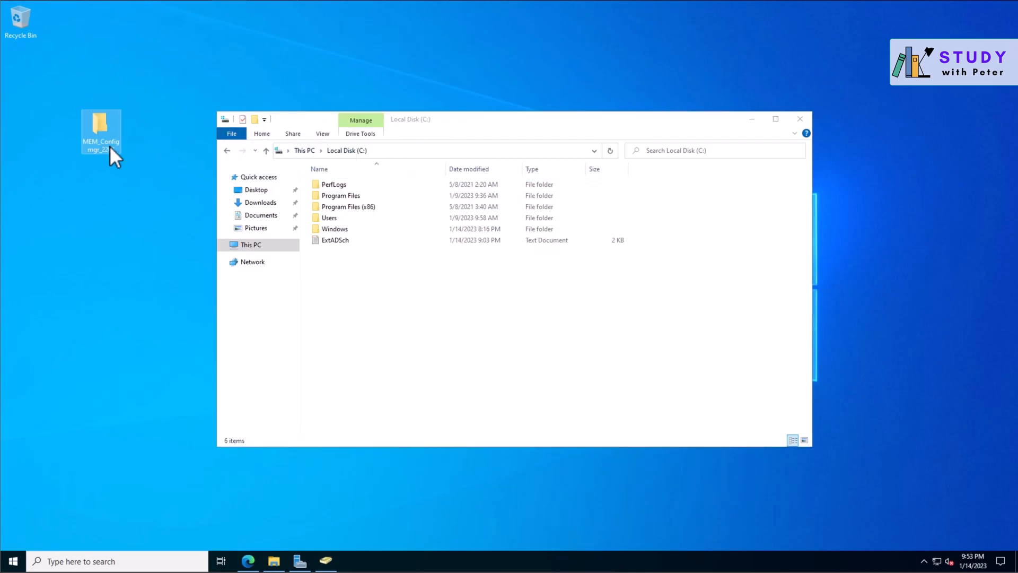
right_click(110, 131)
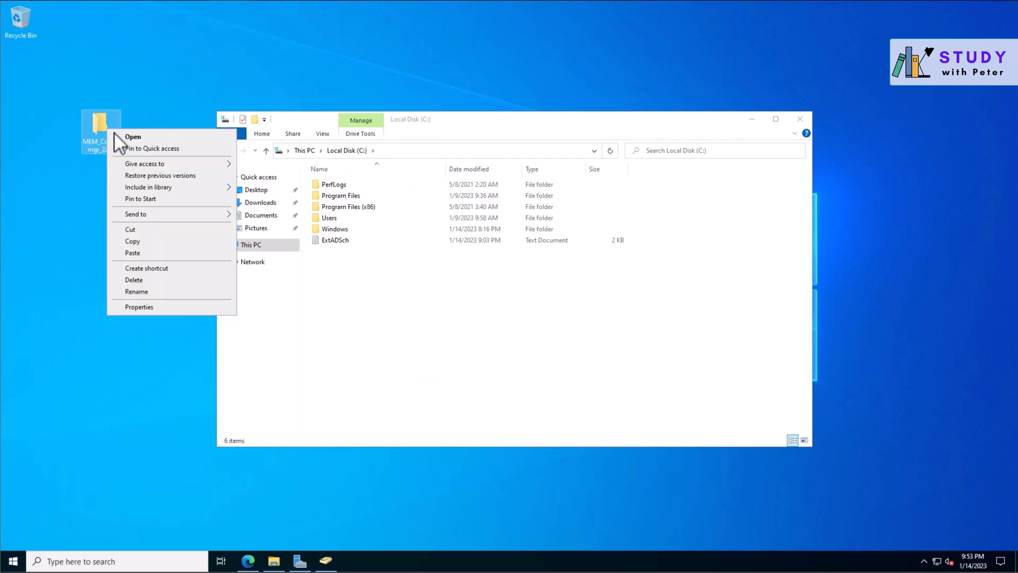
left_click(164, 241)
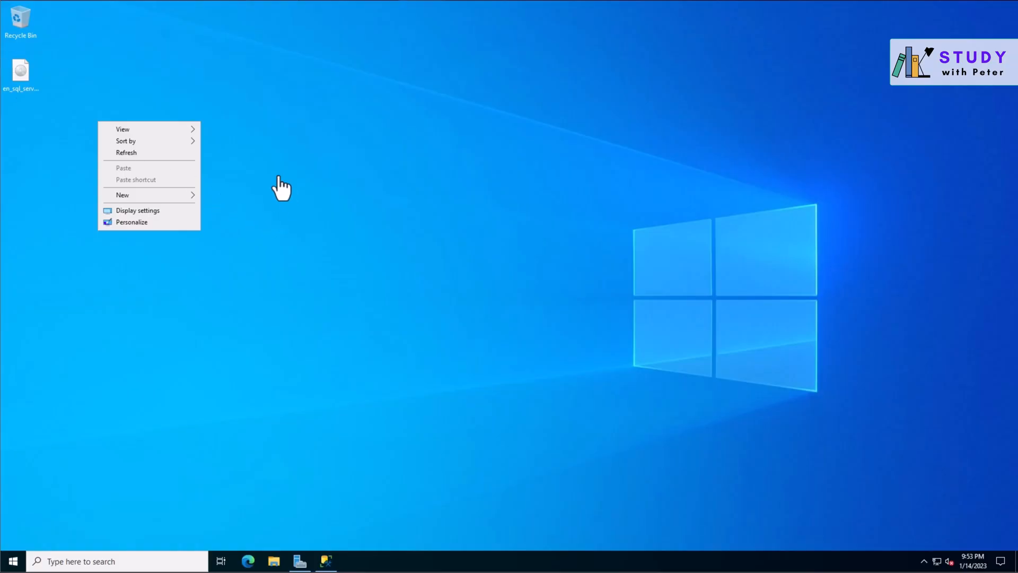
- Try again to paste the MEM_Configmgr_2203 folder onto the SCCM server's desktop
right_click(265, 156)
left_click(202, 189)
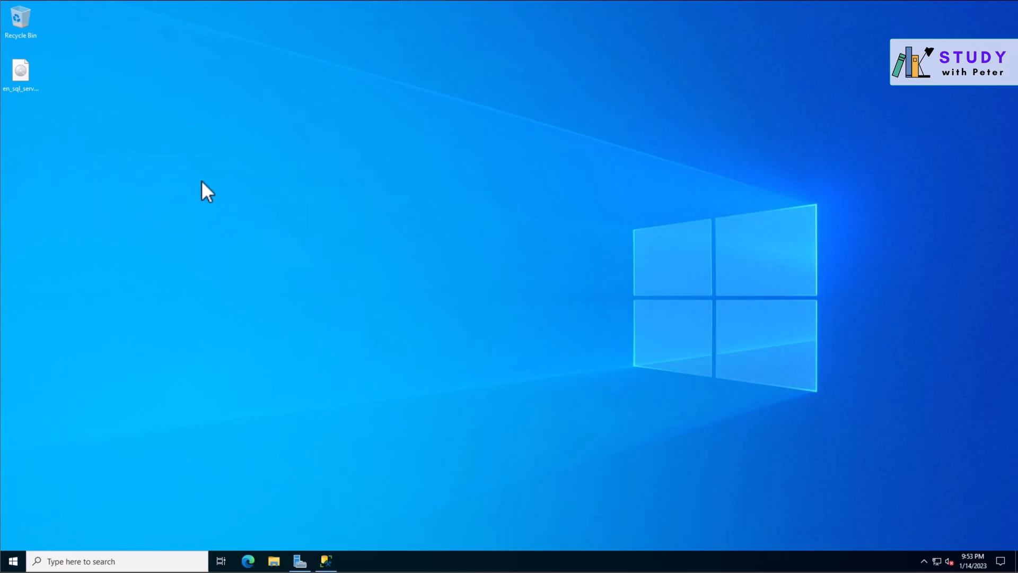
right_click(148, 151)
left_click(181, 183)
- Search in Edge for "sccm 2203 download" and open the Microsoft Evaluation Center page for Configuration Manager Current Branch
left_click(246, 561)
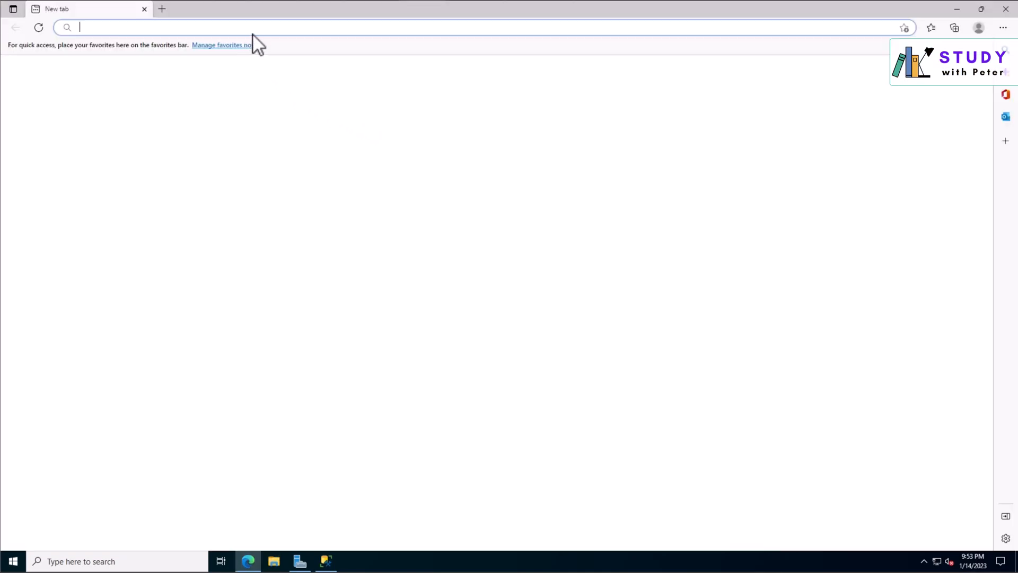
left_click(254, 28)
type("sccm ")
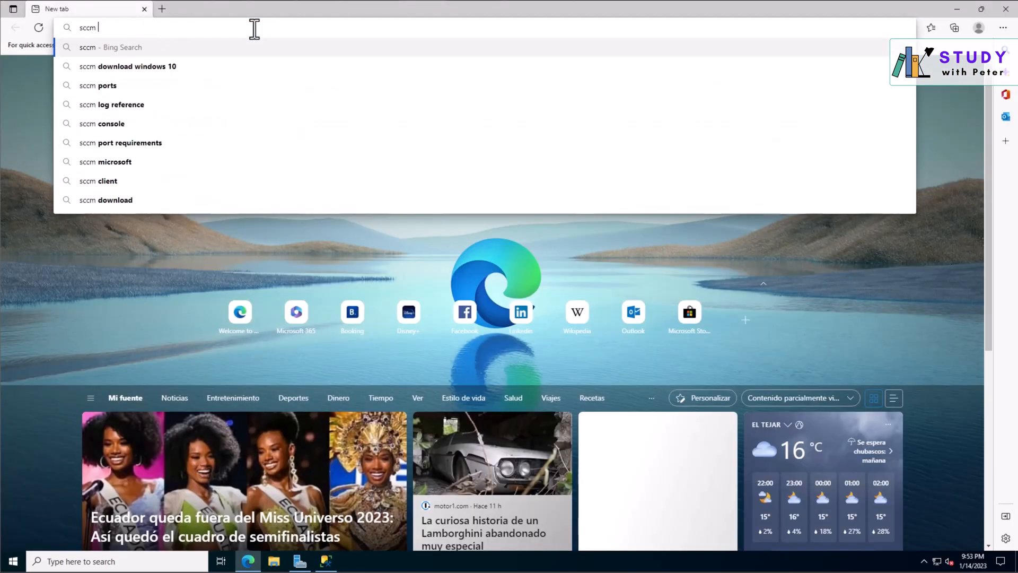
type("2203")
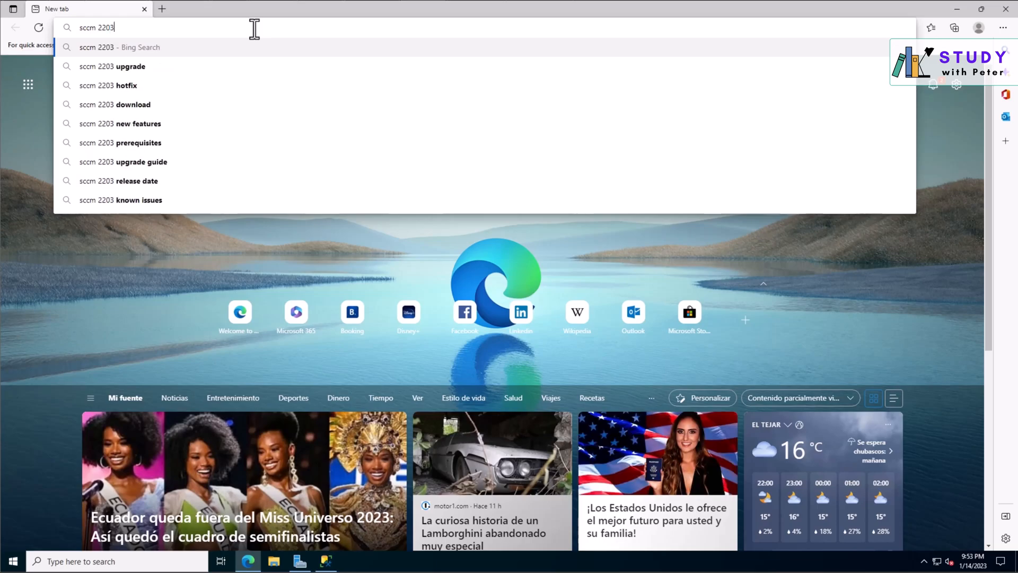
type(" download")
key("Return")
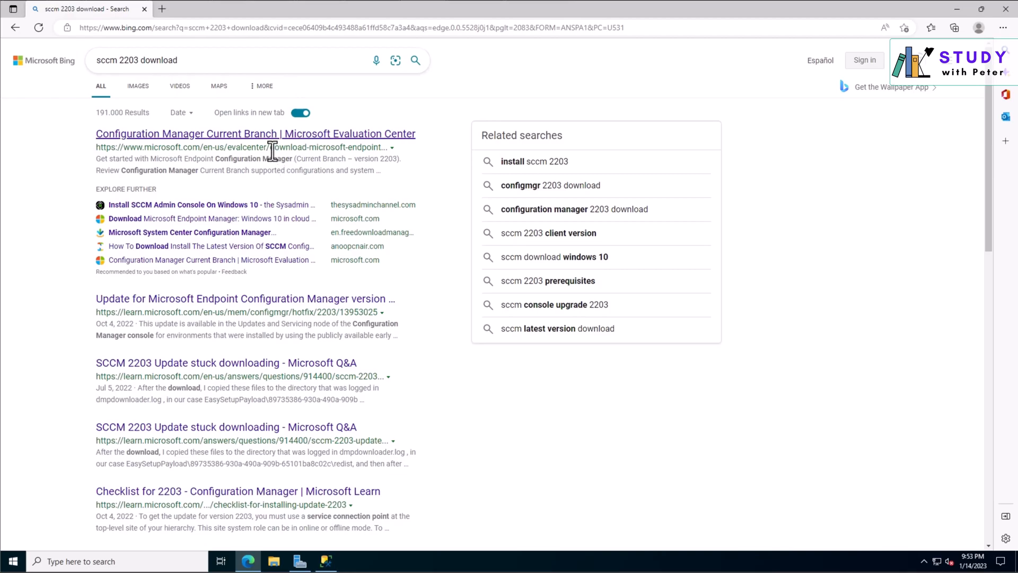
left_click(272, 134)
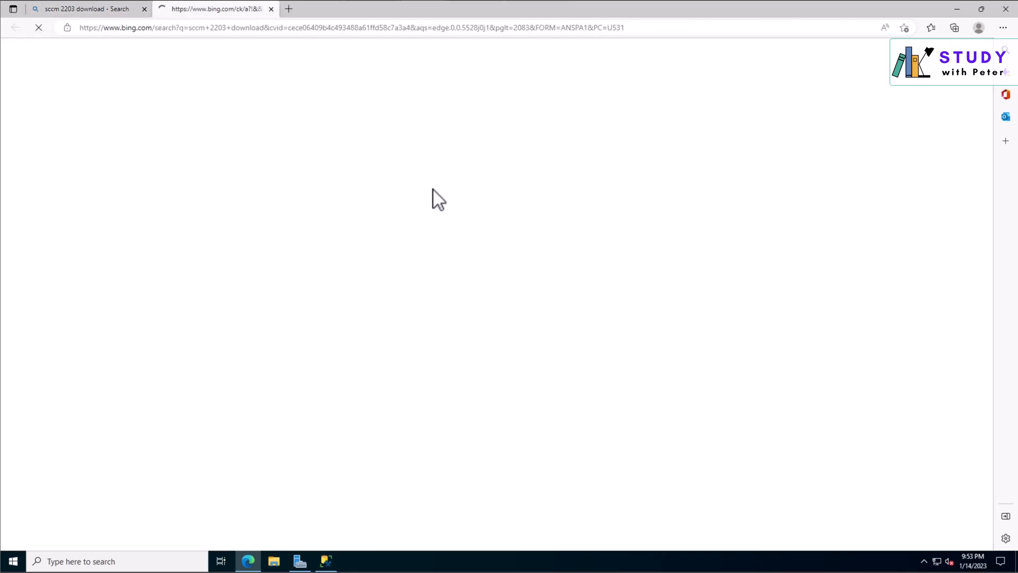
- Download the English version 2203 EXE, show the downloaded file in its folder and minimize the browser
left_click(379, 238)
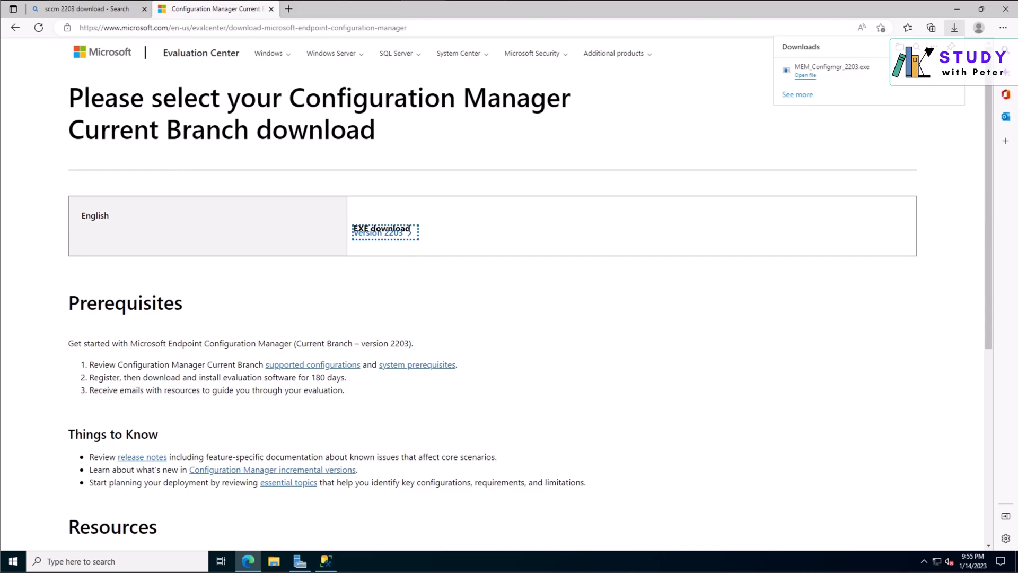
left_click(920, 71)
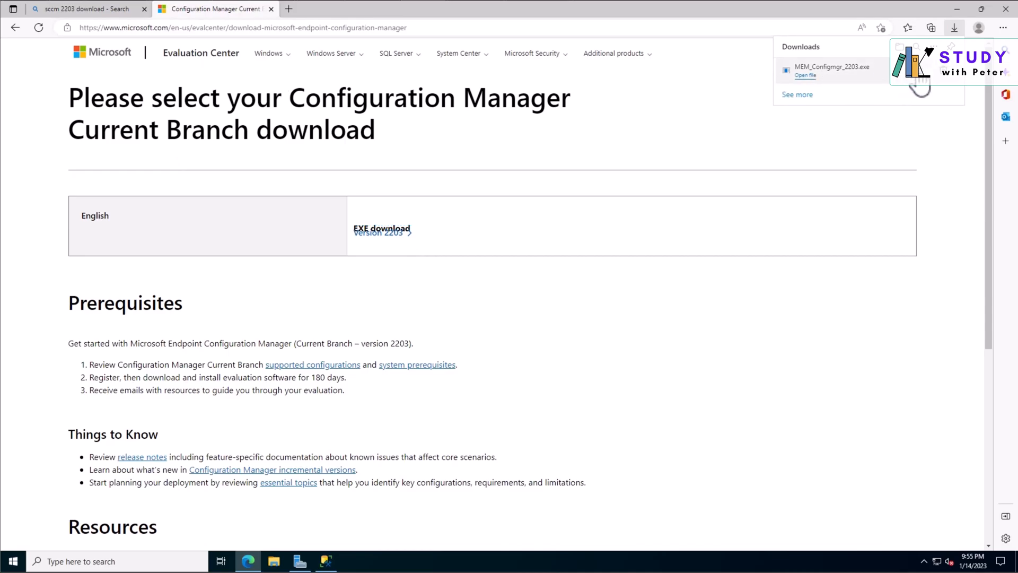
left_click(957, 9)
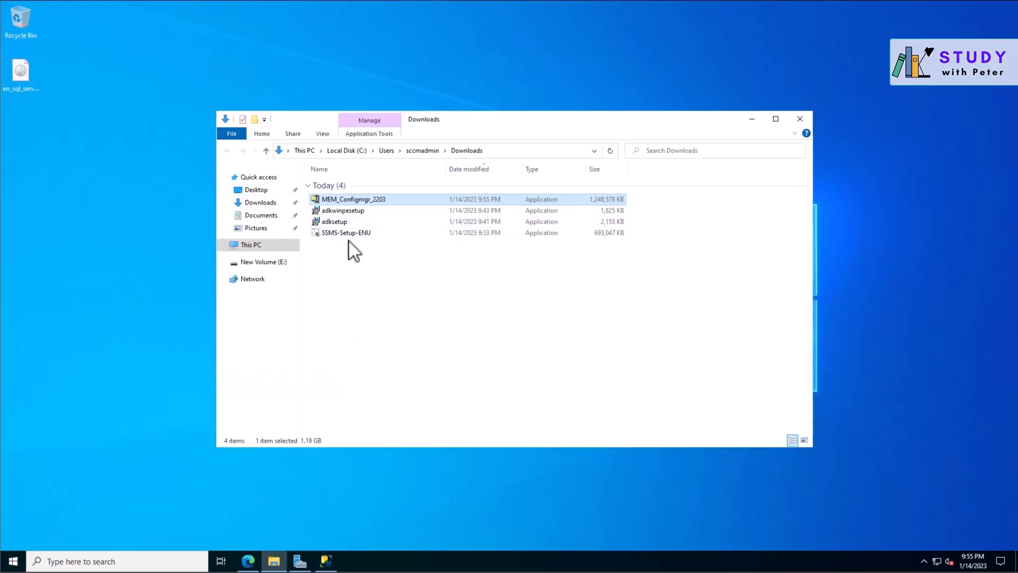
- Run MEM_Configmgr_2203 as administrator and unzip its files to C:\MEM_Configmgr_2203\MECM2203
right_click(352, 200)
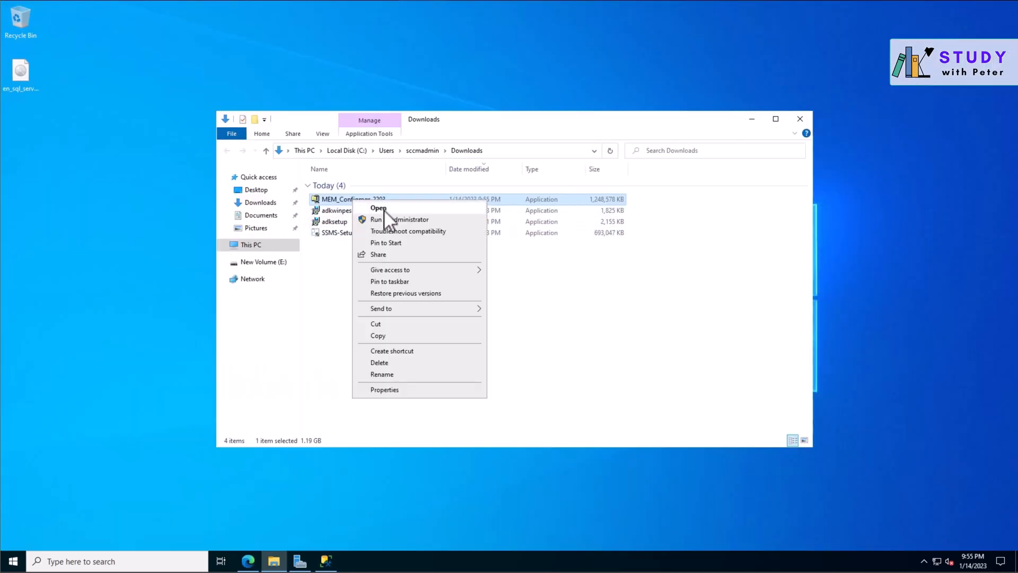
left_click(394, 218)
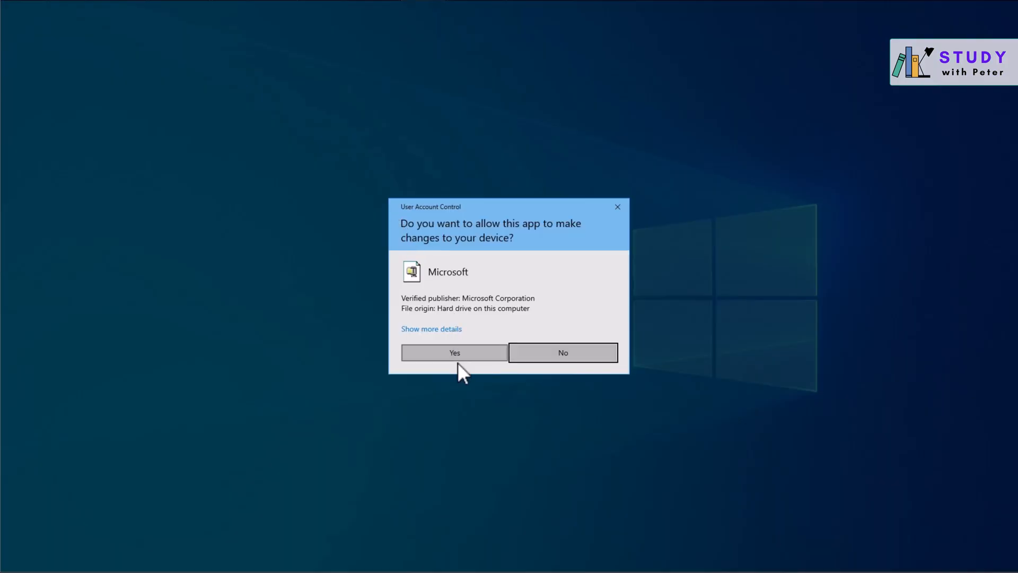
left_click(459, 354)
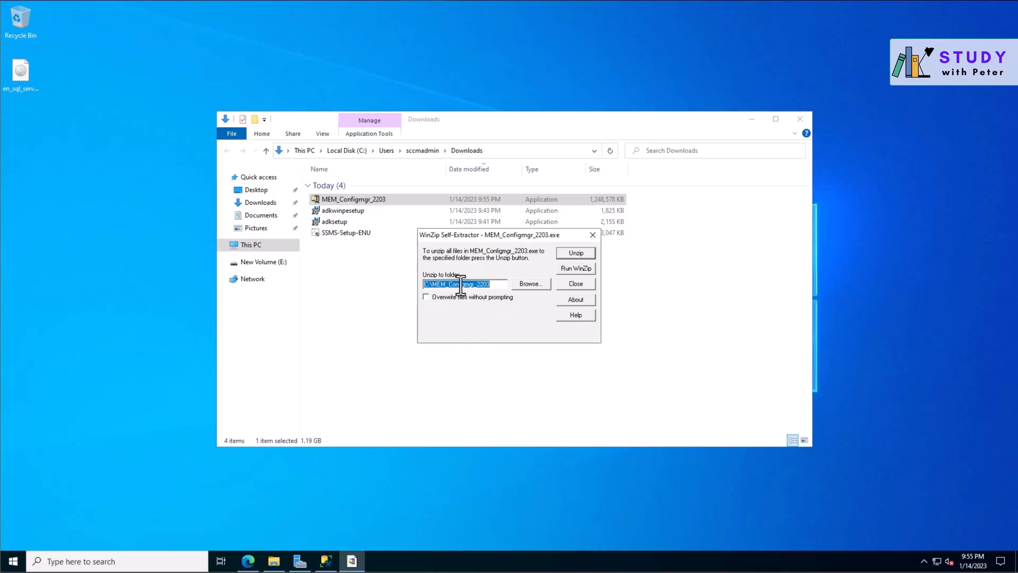
left_click(496, 285)
type("CM22003")
left_click(589, 253)
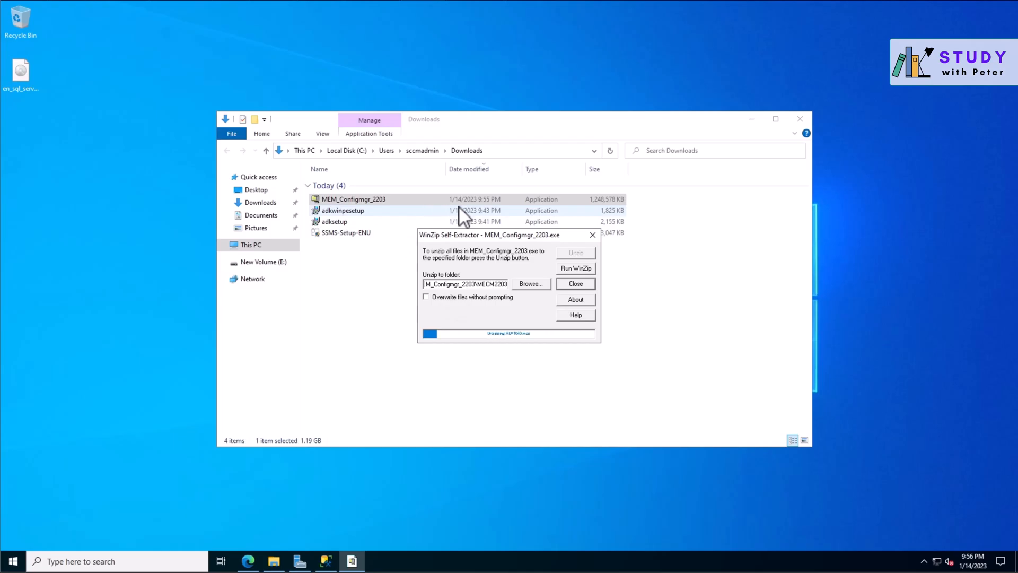
- Minimize the Downloads folder window and refresh the desktop during the extraction
left_click(749, 119)
right_click(275, 132)
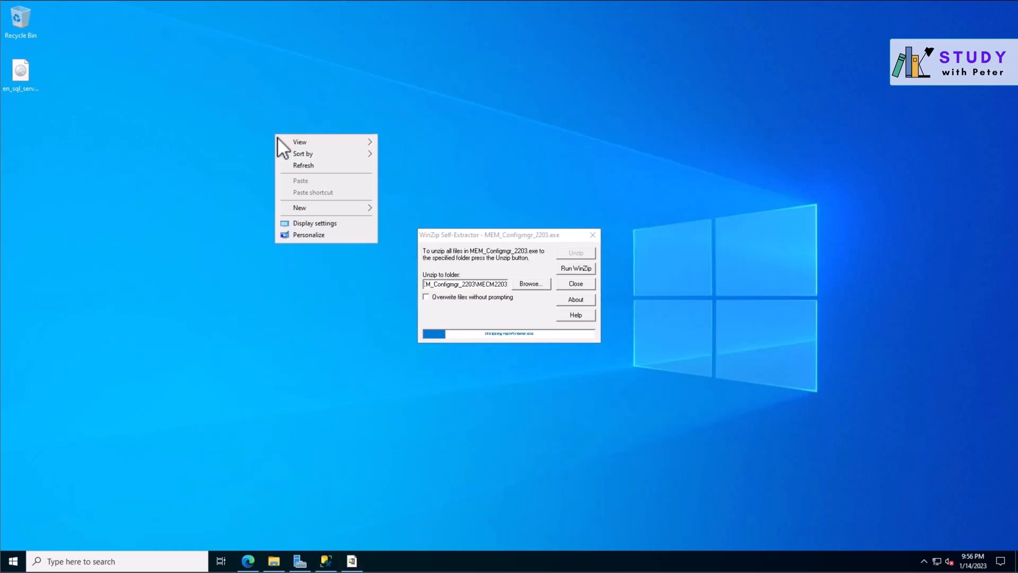
left_click(307, 165)
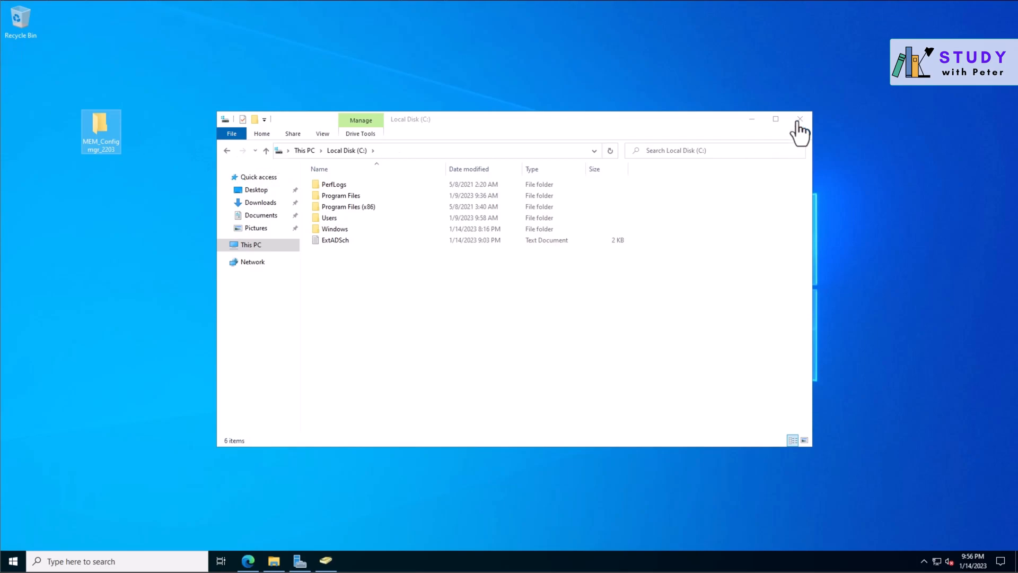
- On the domain controller, close the C: drive window and place the MEM_Configmgr_2203 folder below the Recycle Bin
left_click(798, 121)
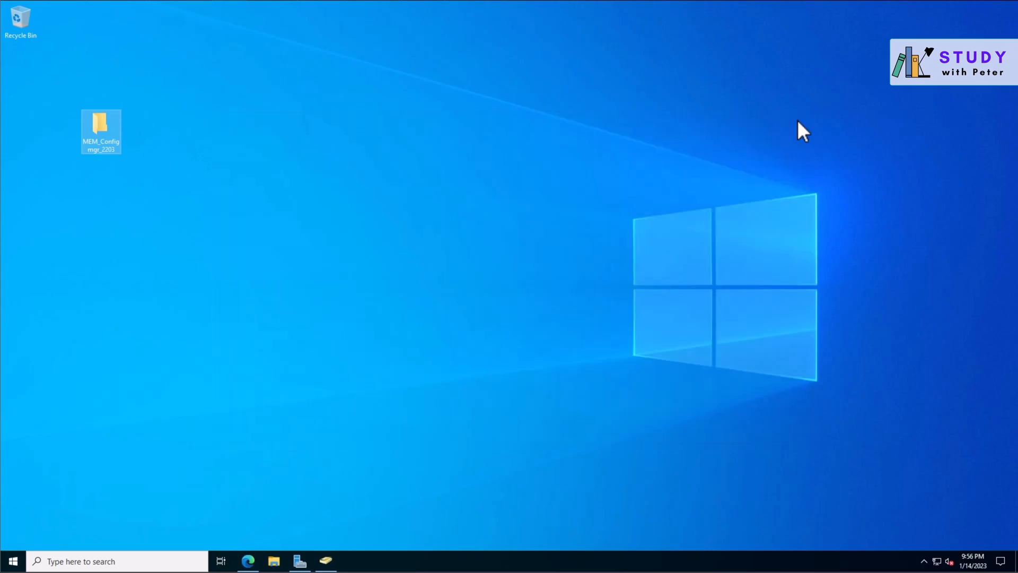
left_click_drag(101, 133, 27, 70)
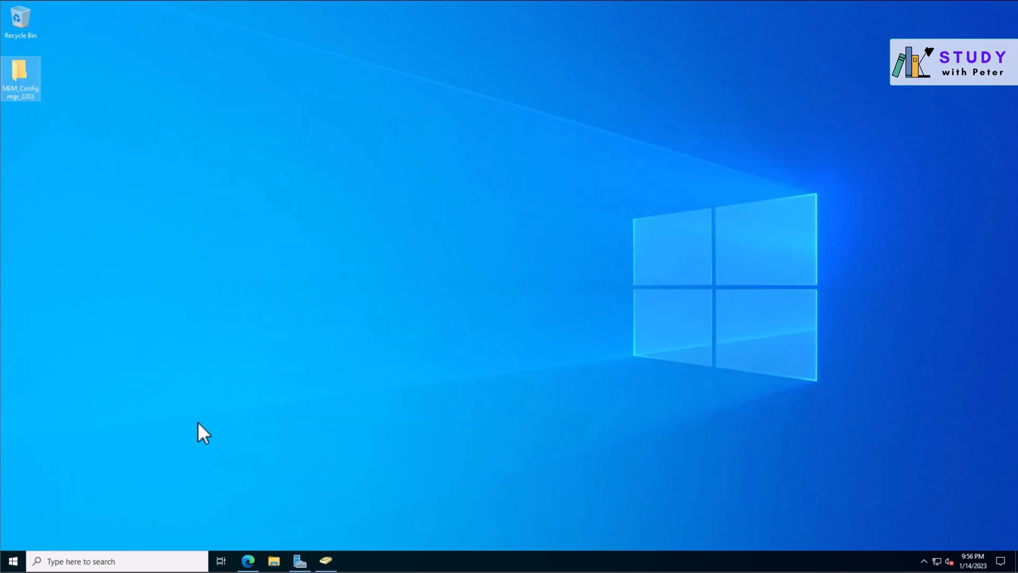
- On the domain controller, look through the All Servers and AD DS pages in Server Manager
left_click(299, 562)
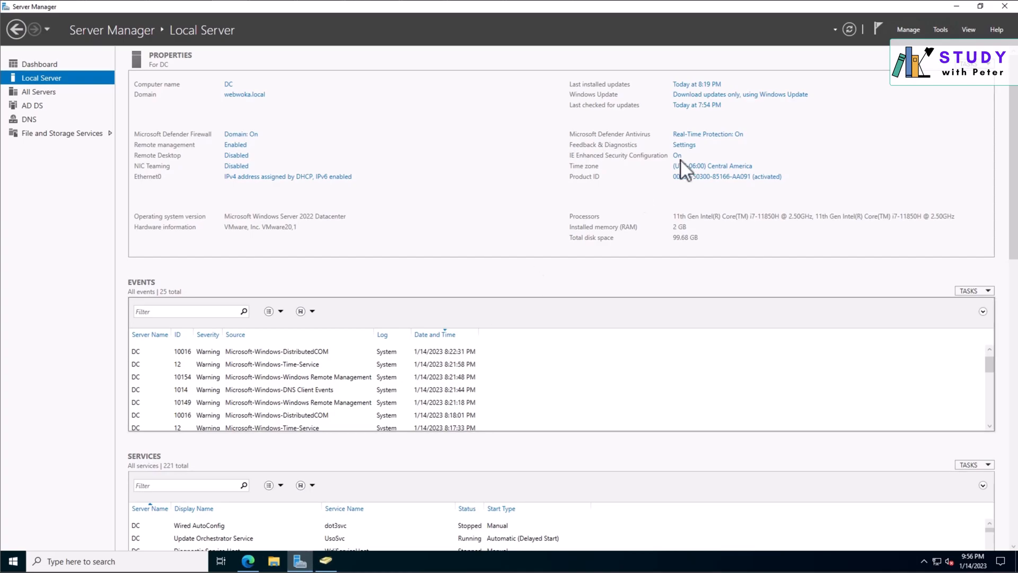
left_click(32, 95)
left_click(39, 105)
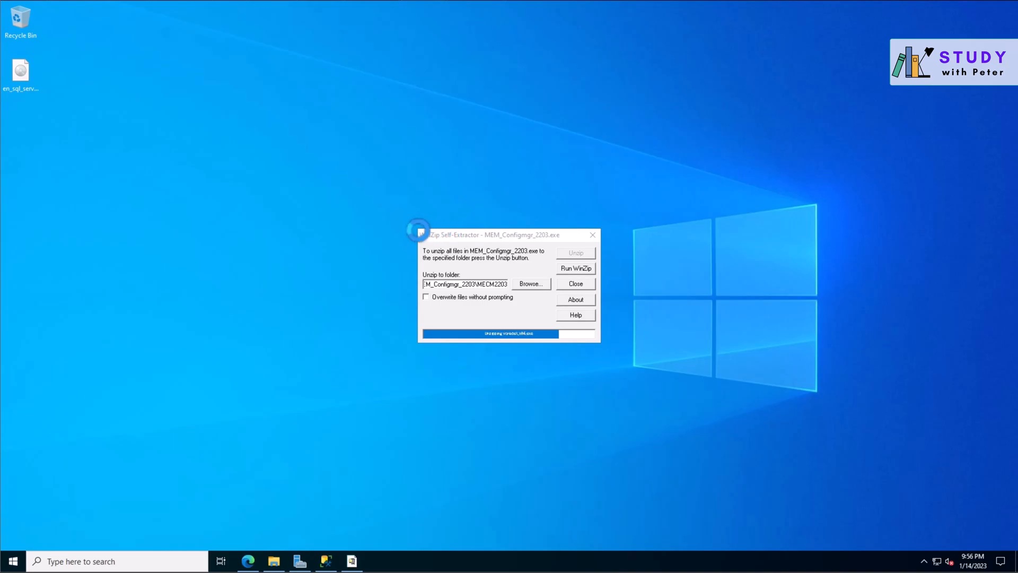
- On the SCCM server, refresh the desktop, acknowledge the completed extraction and close the WinZip Self-Extractor
right_click(312, 202)
left_click(348, 233)
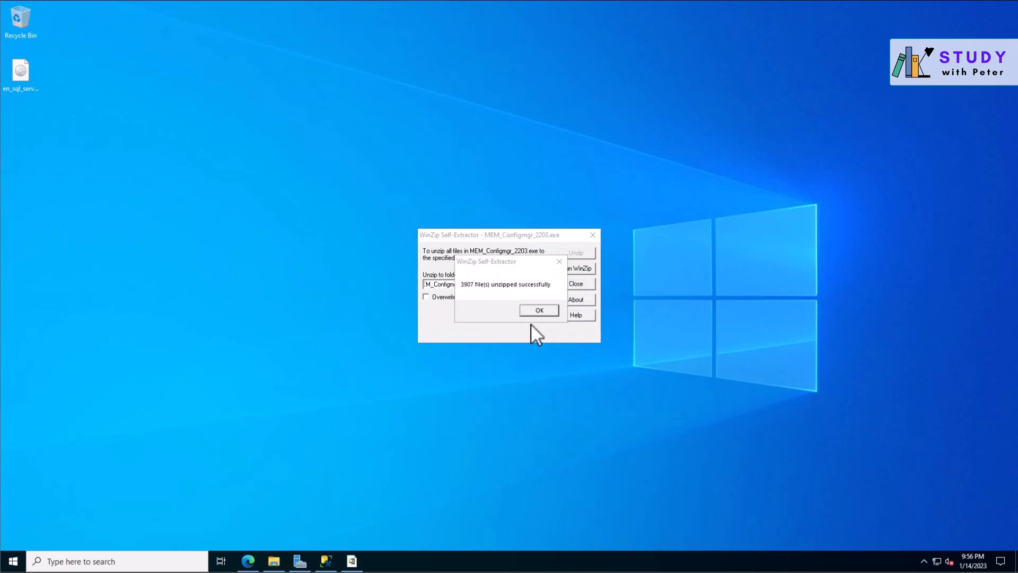
left_click(545, 310)
left_click(530, 283)
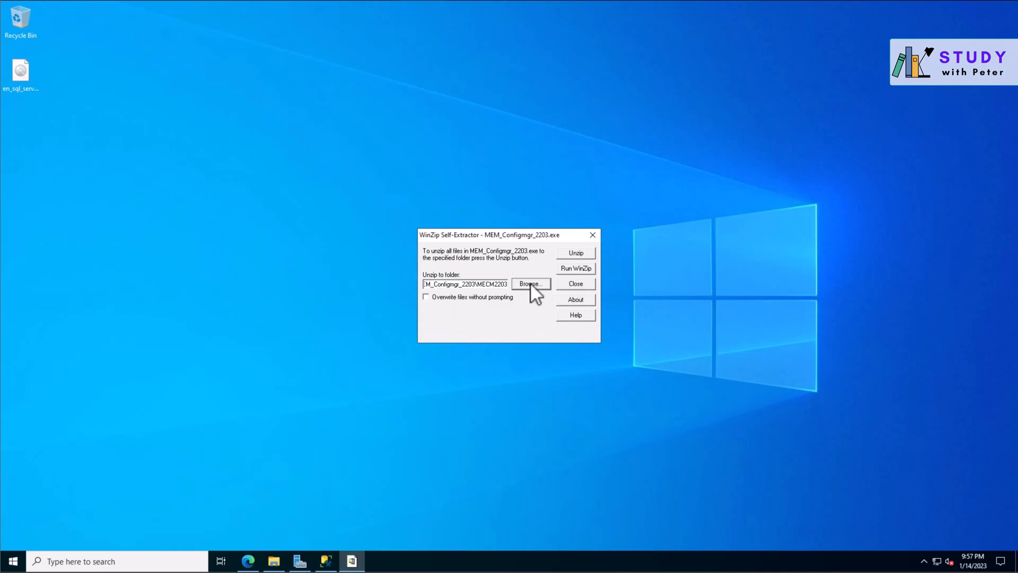
left_click(571, 348)
left_click(595, 234)
- Open the C:\MEM_Configmgr_2203\MECM2203 folder, launch splash and minimize the folder window
left_click(271, 560)
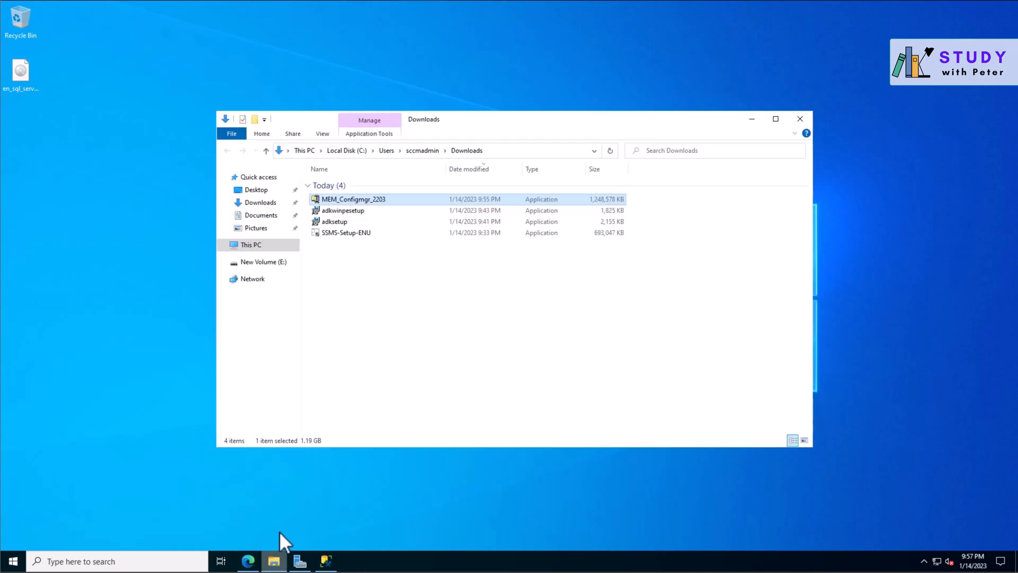
left_click(255, 262)
left_click(250, 245)
double_click(393, 301)
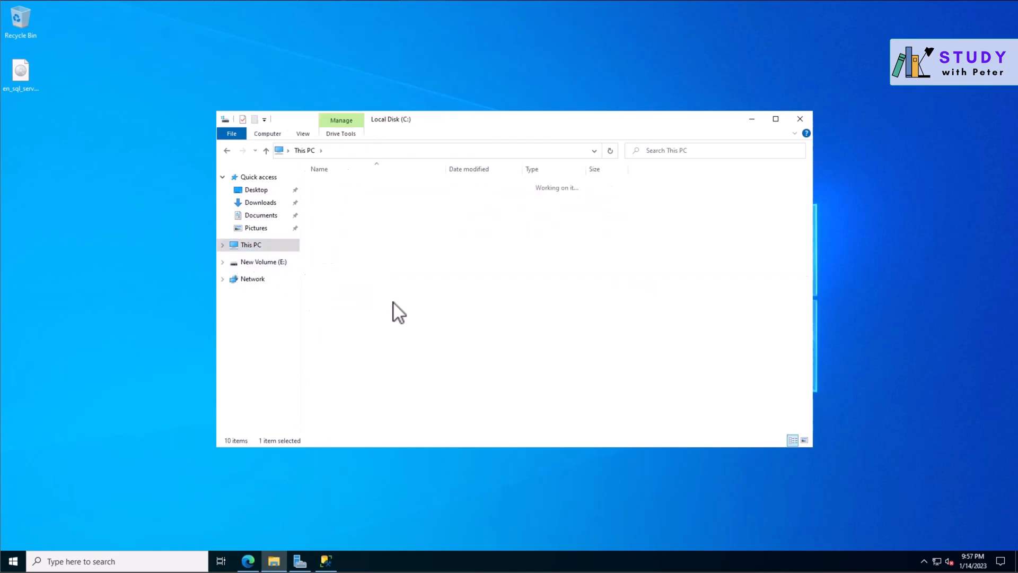
double_click(365, 196)
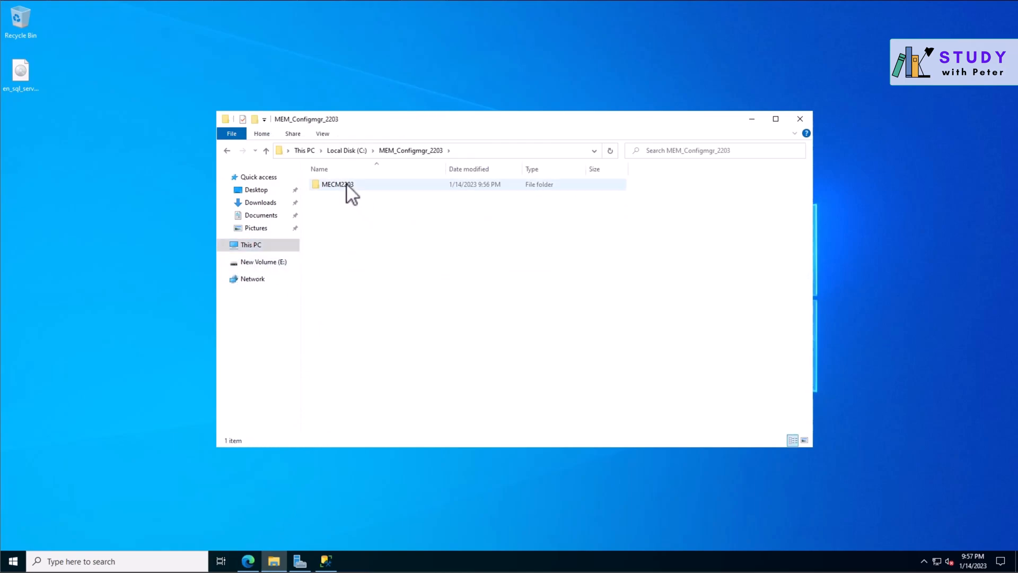
double_click(347, 184)
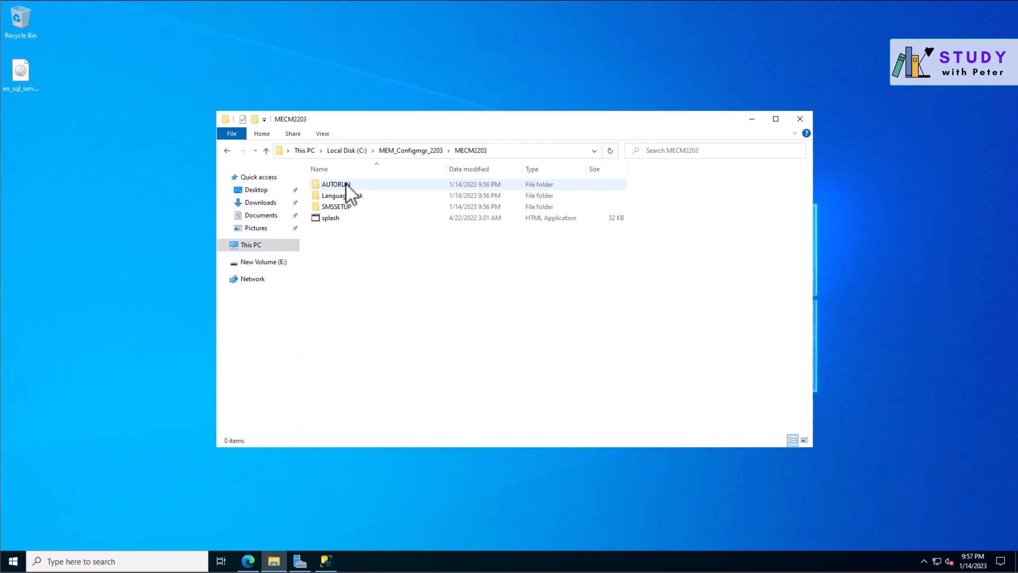
double_click(347, 219)
left_click(752, 119)
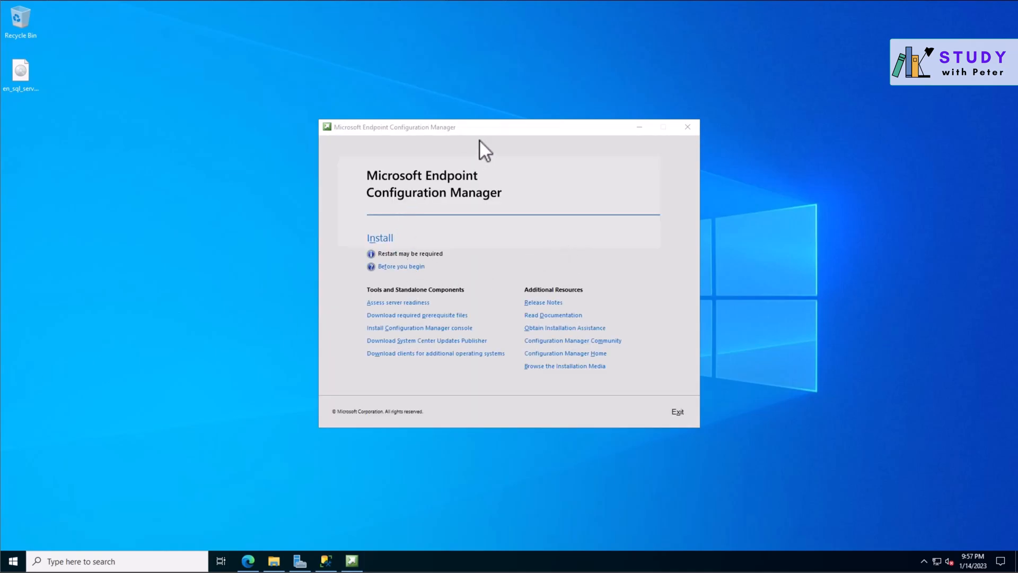
- Try to start the Configuration Manager installation, allow it to make changes to the device and dismiss the setup message
left_click_drag(502, 126, 456, 123)
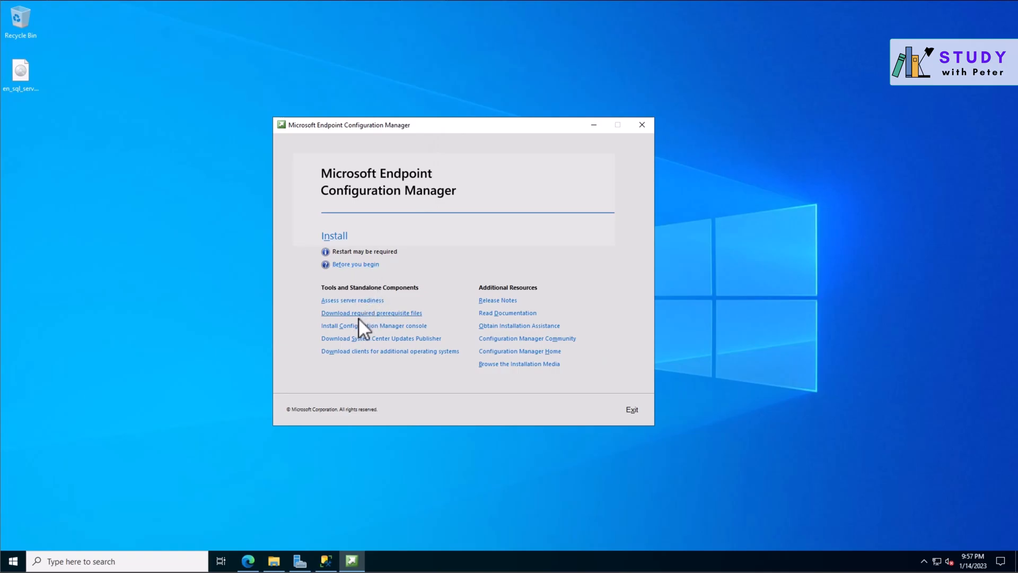
left_click(337, 236)
left_click(466, 349)
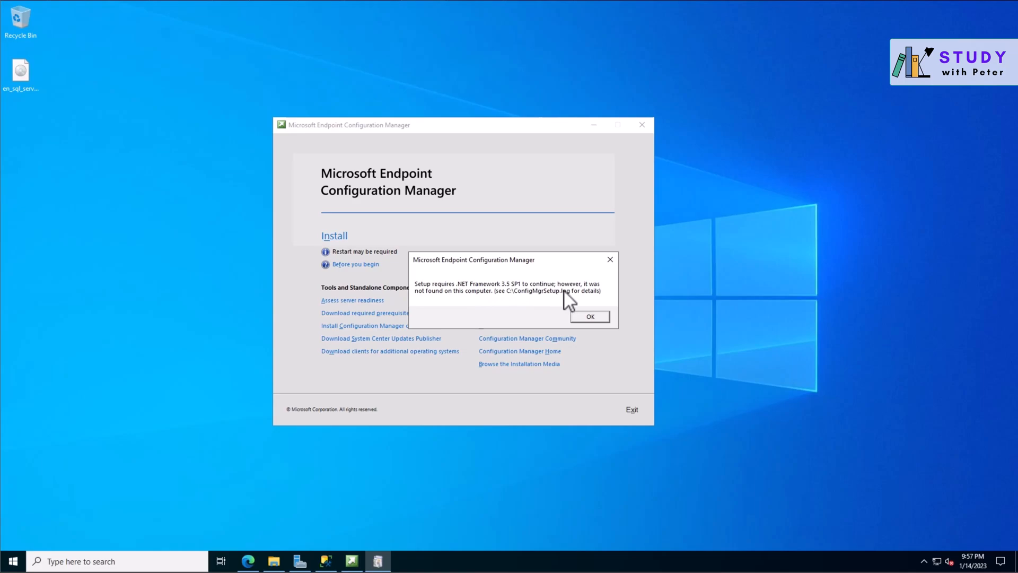
left_click(589, 316)
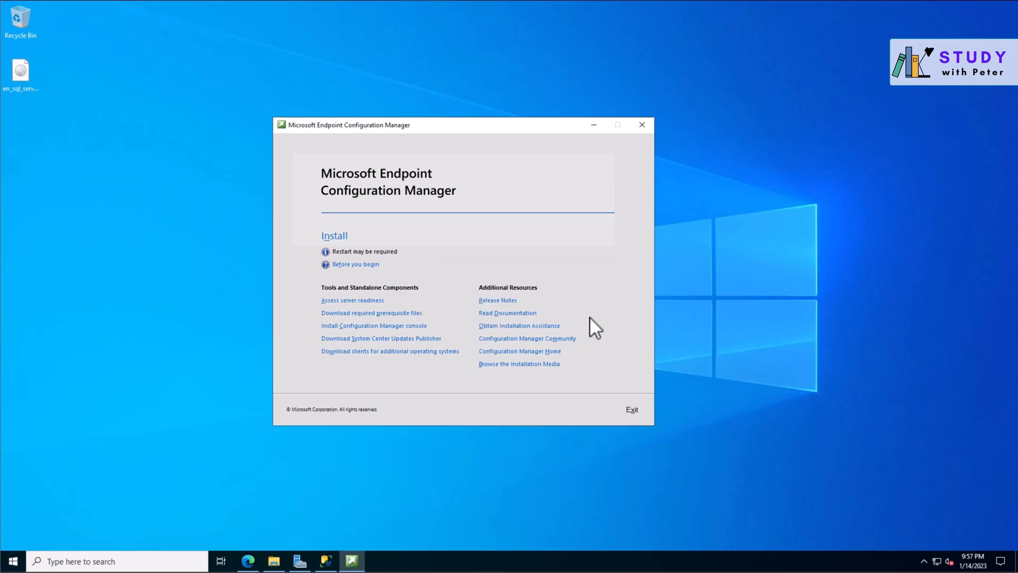
- In Server Manager, start adding roles and features with SCCM.webwoka.local as the destination server
left_click(300, 561)
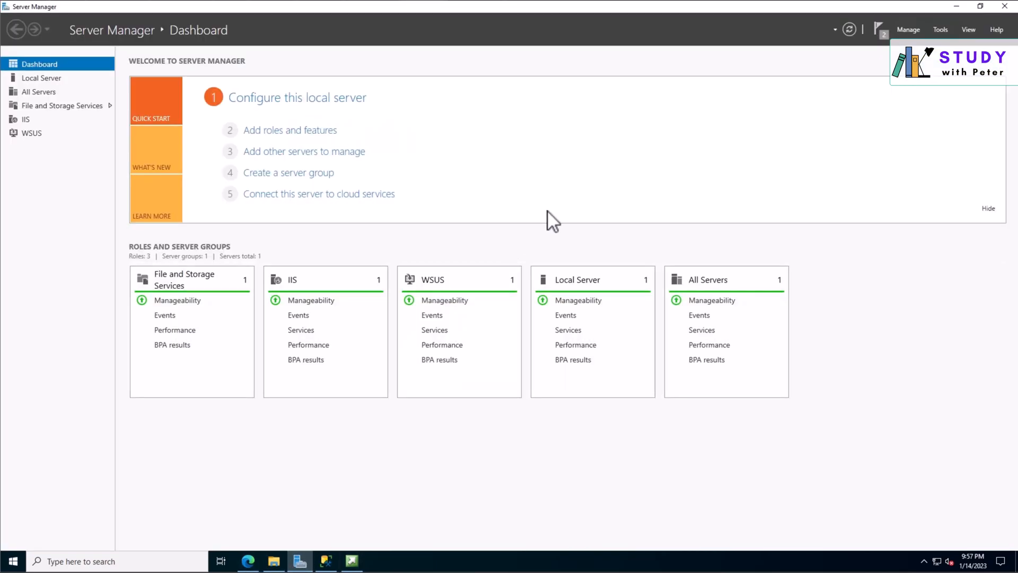
left_click(908, 29)
left_click(945, 43)
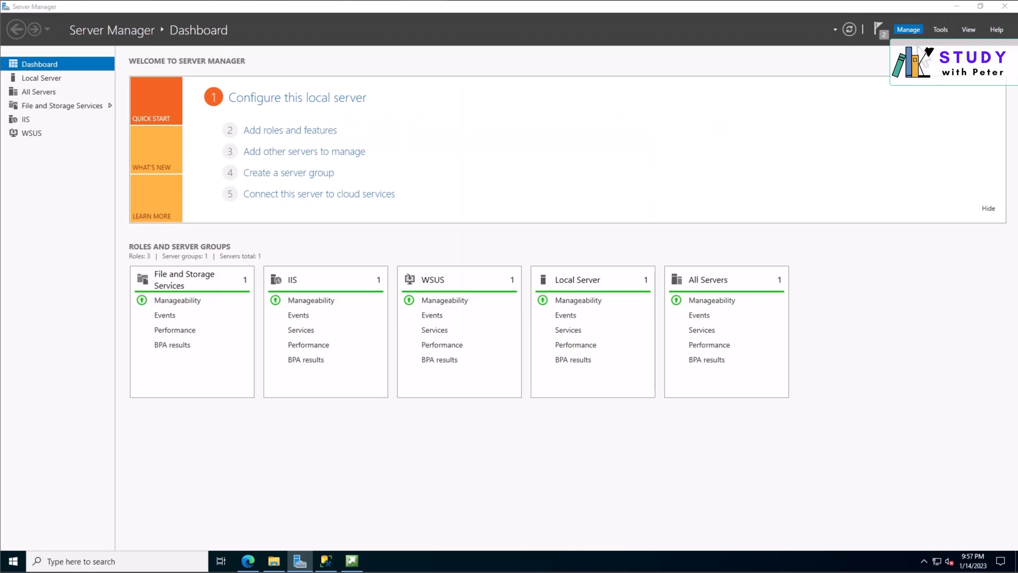
left_click(330, 327)
left_click(332, 327)
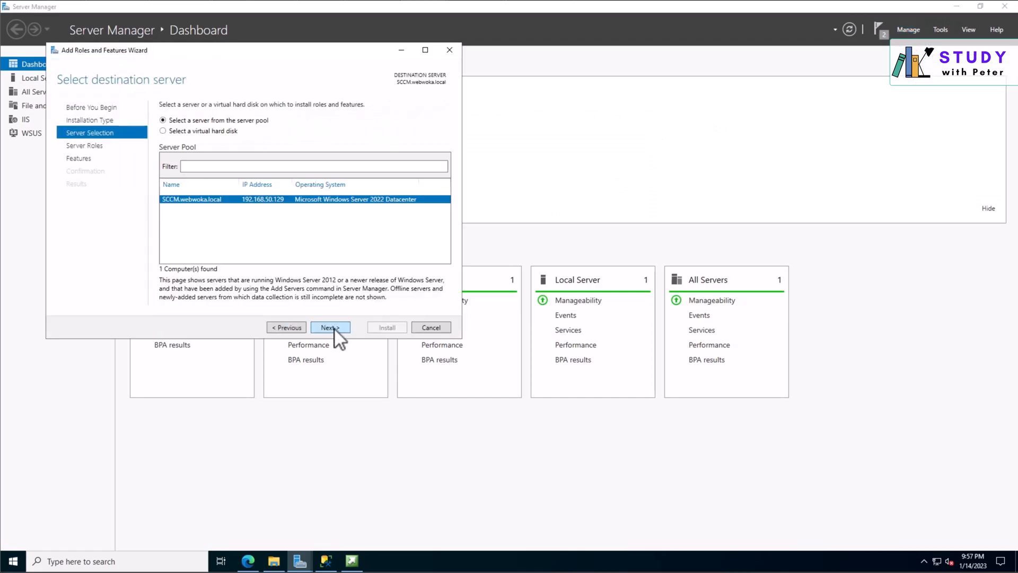
left_click_drag(305, 56, 417, 142)
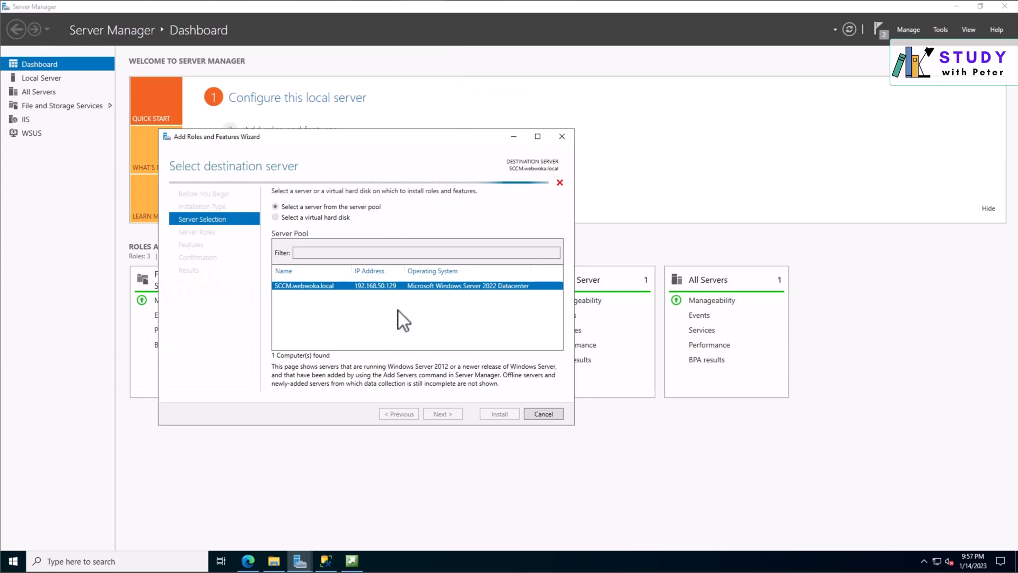
left_click(358, 564)
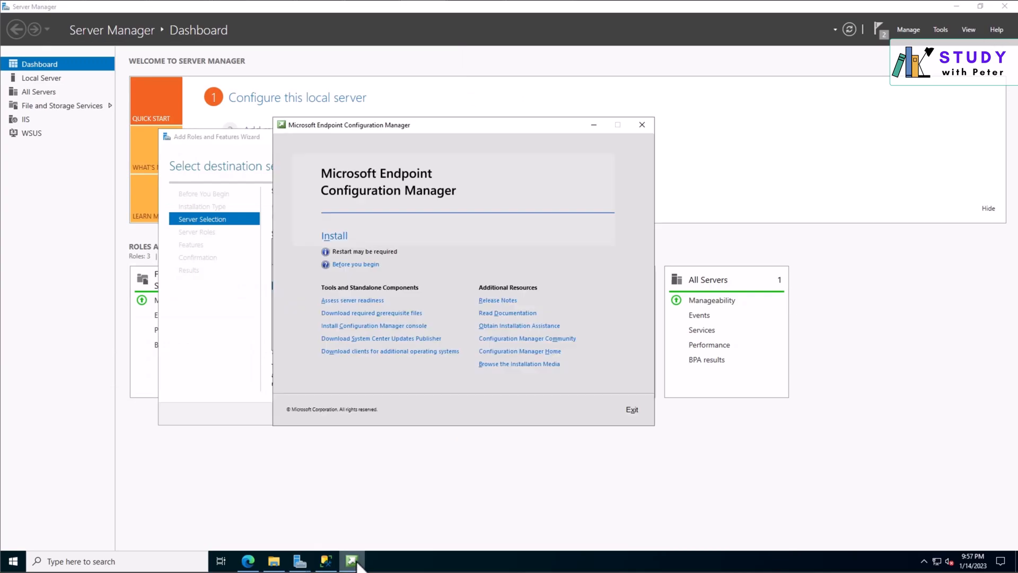
left_click(358, 565)
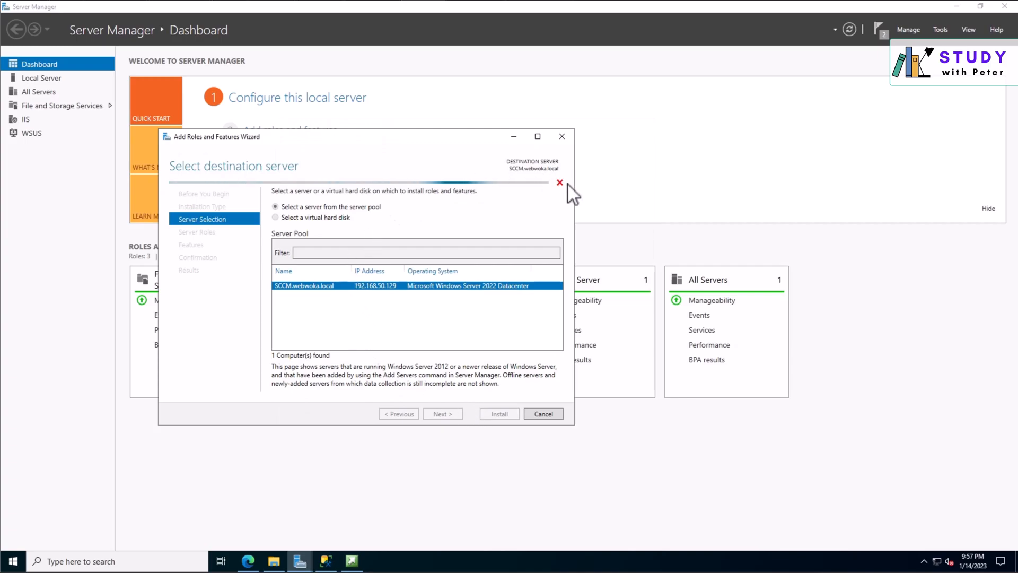
left_click(957, 7)
right_click(454, 200)
left_click(494, 232)
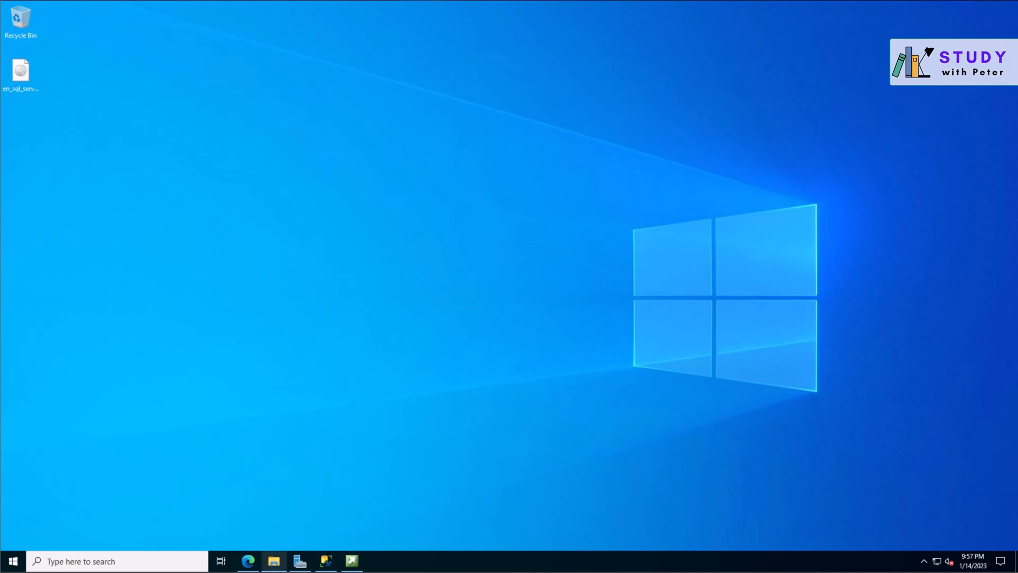
- Add no new server role, install .NET Framework 3.5 Features and close the wizard once the installation finishes
left_click(299, 562)
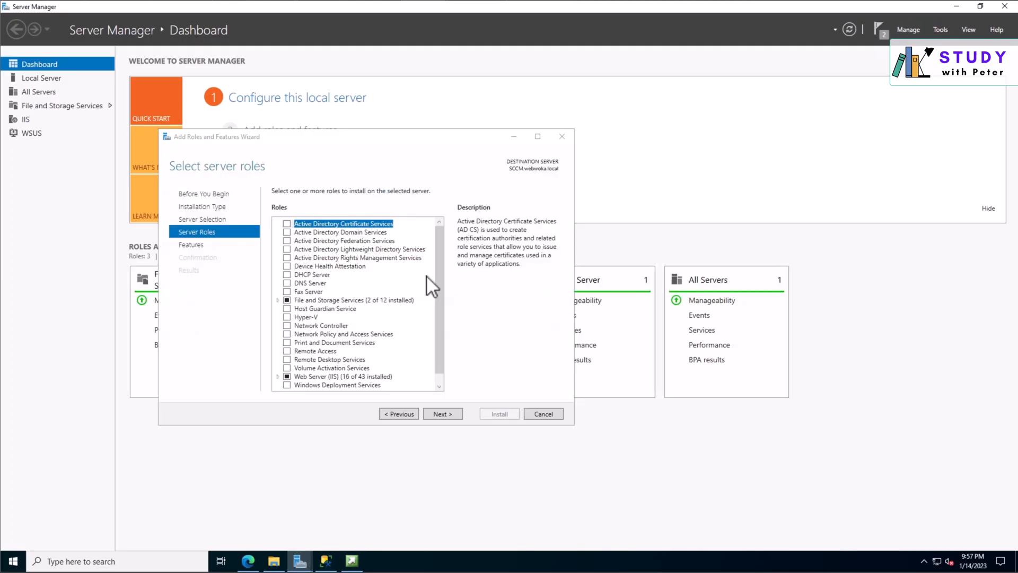
left_click_drag(440, 284, 455, 249)
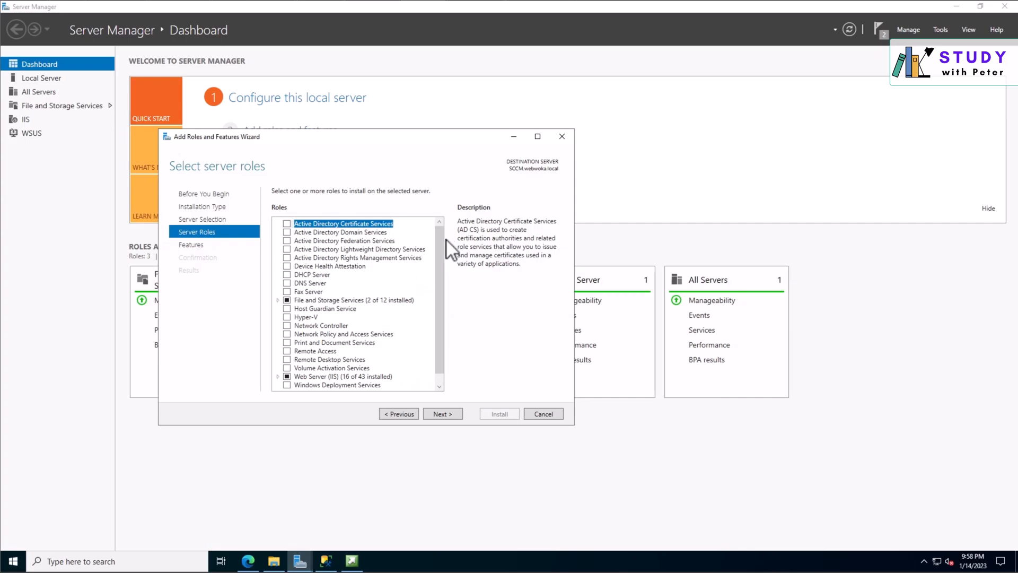
left_click(446, 414)
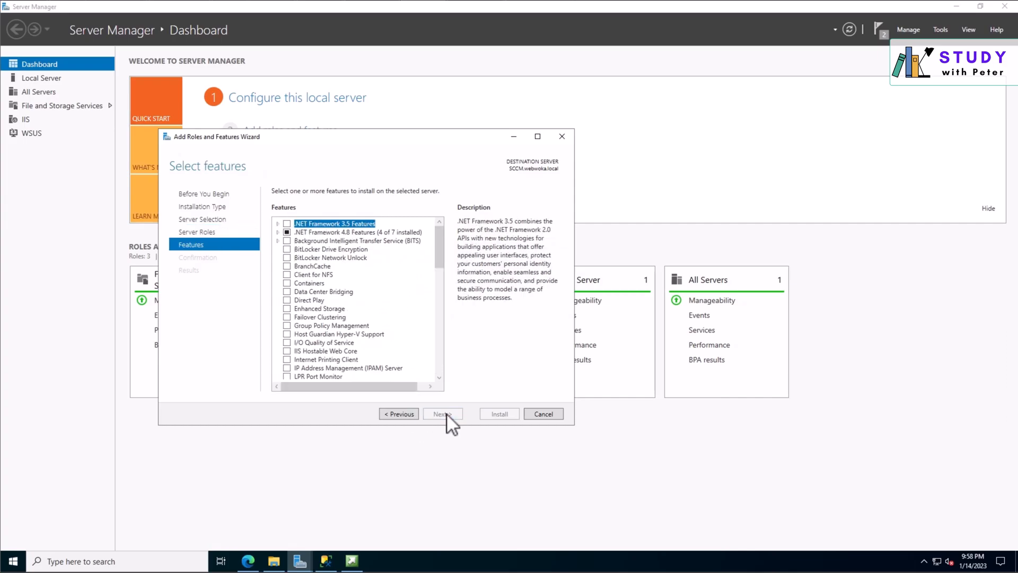
left_click(287, 223)
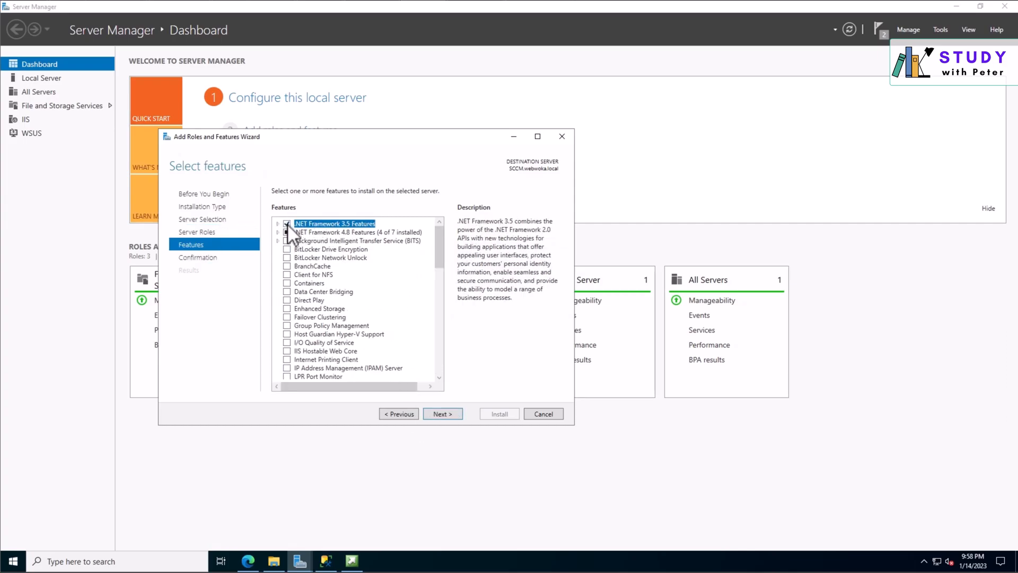
left_click(444, 413)
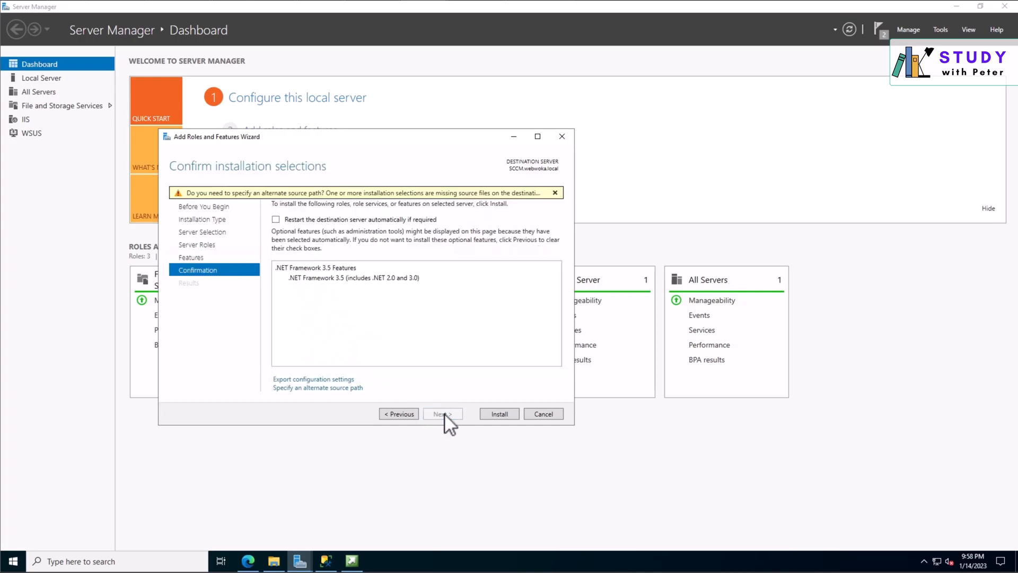
left_click(502, 417)
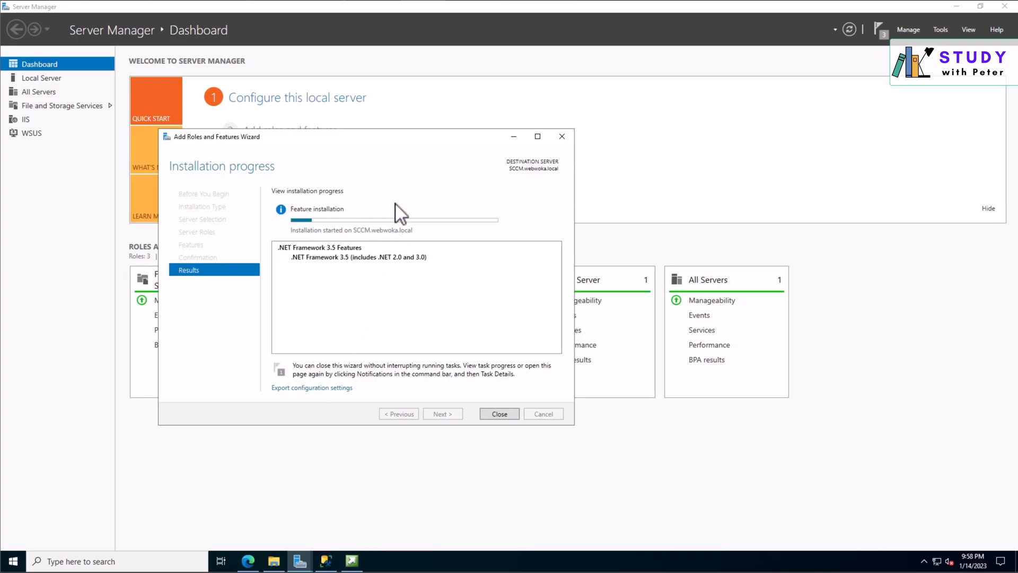
left_click_drag(443, 138, 523, 155)
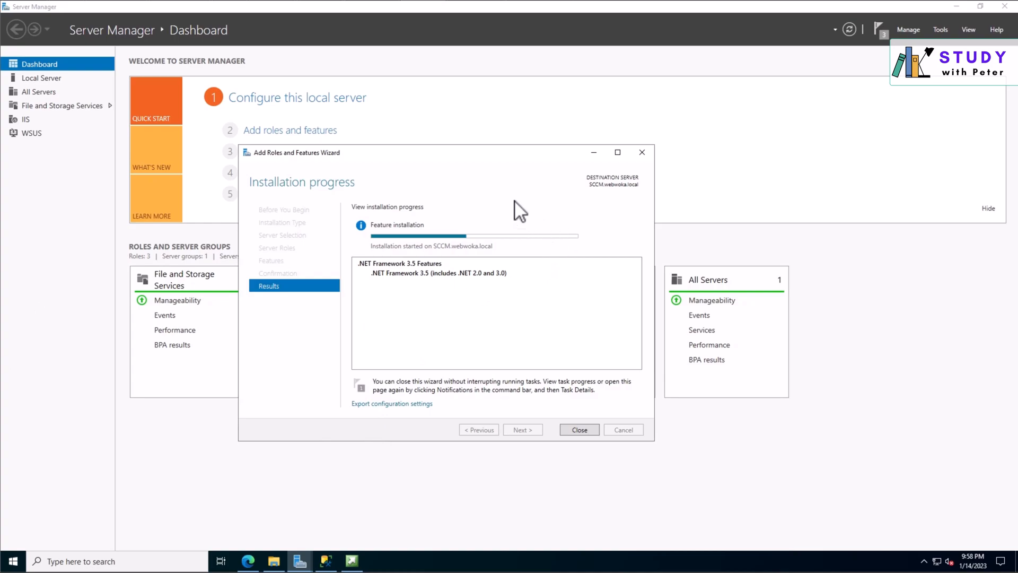
left_click_drag(472, 152, 418, 151)
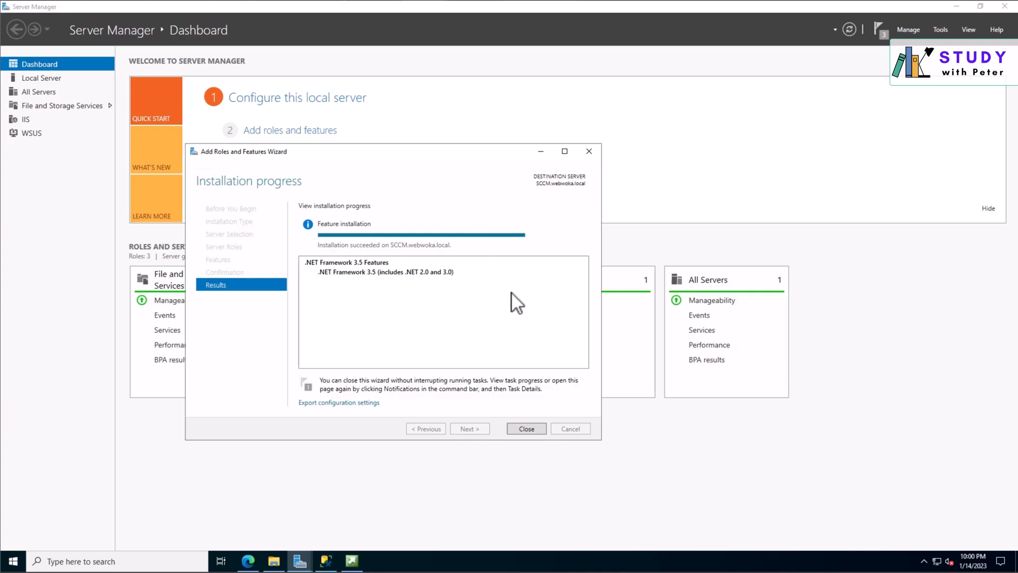
left_click(534, 431)
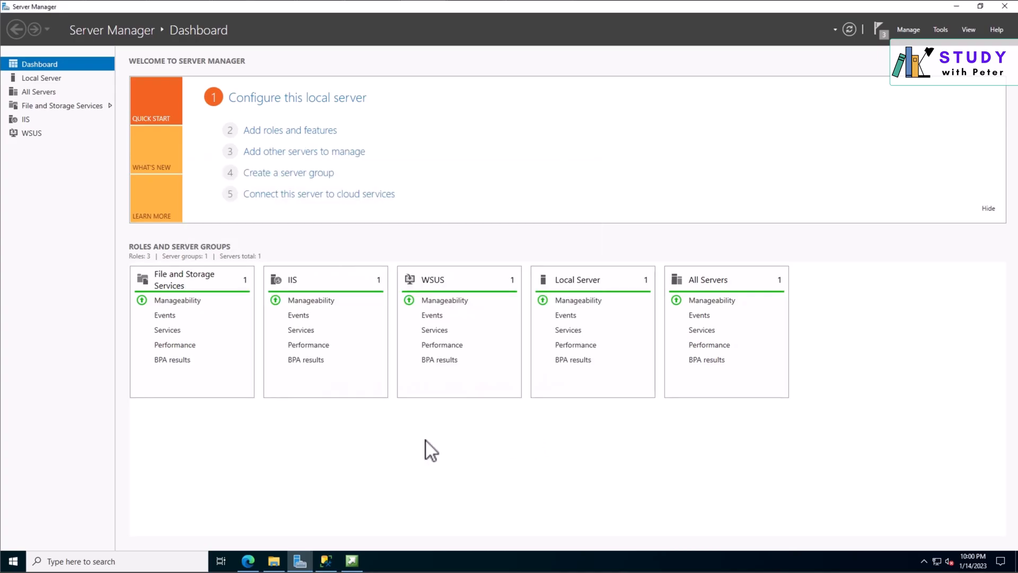
- Start the Configuration Manager installation again, allow it to make changes to the device and minimize Server Manager
left_click(352, 561)
left_click(334, 237)
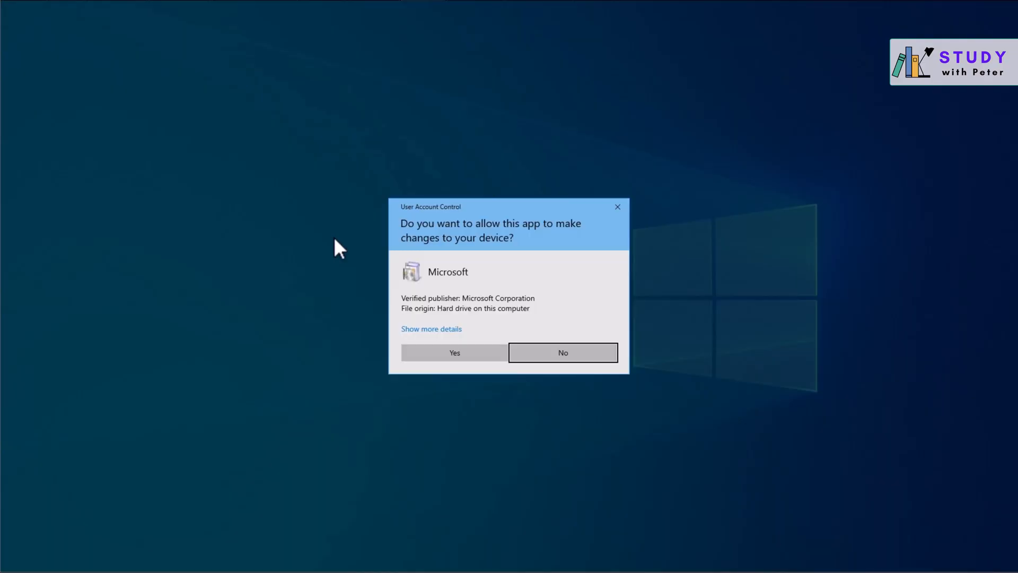
left_click(487, 353)
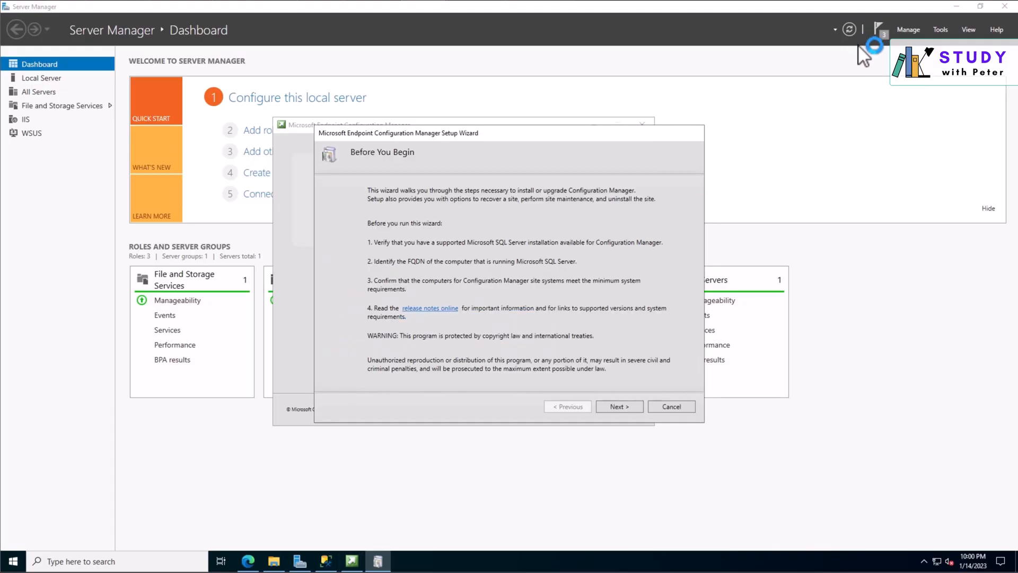
left_click(956, 6)
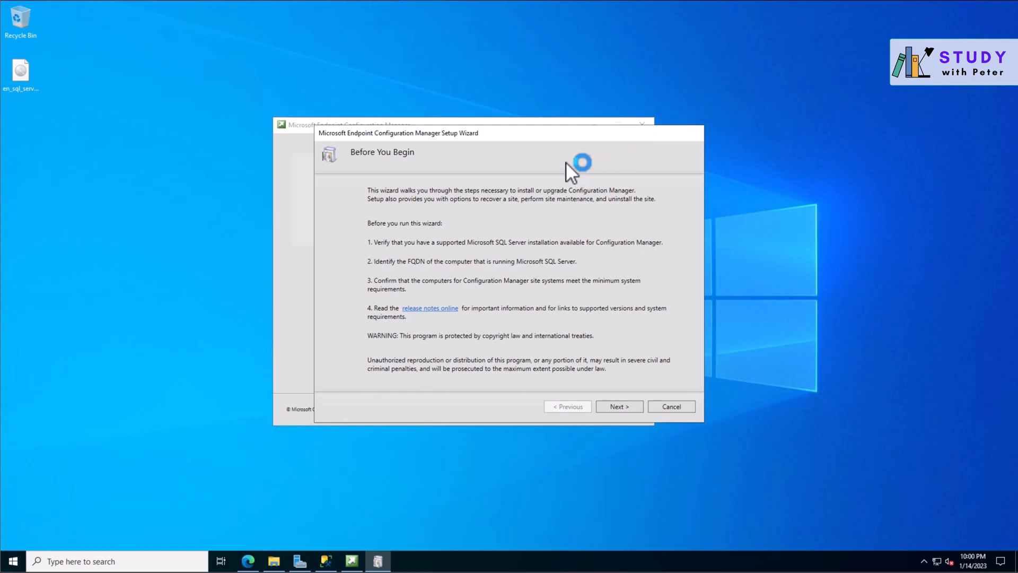
left_click_drag(535, 135, 497, 177)
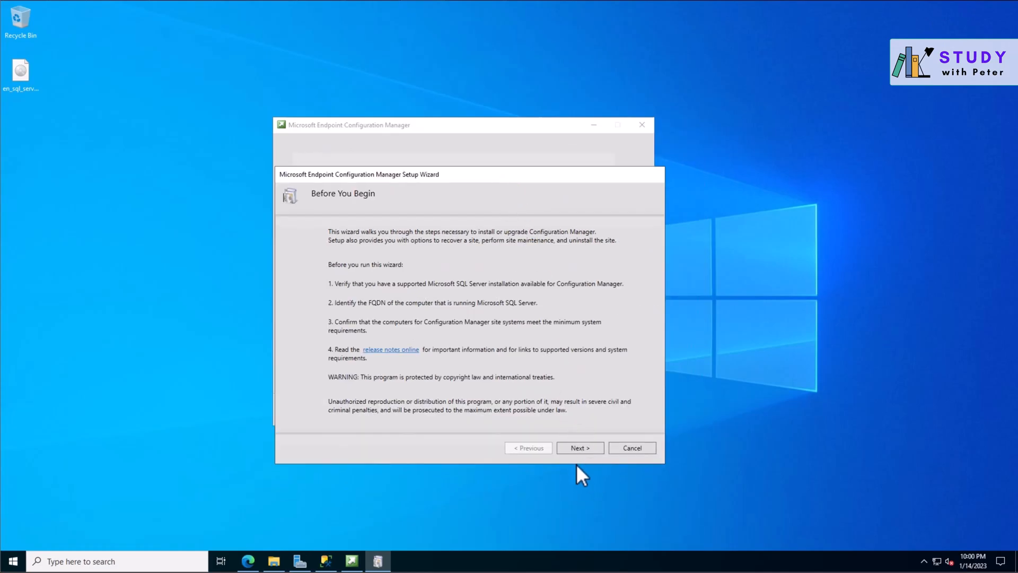
- Choose to install a Configuration Manager primary site with typical options for a stand-alone primary site and confirm it
left_click(580, 447)
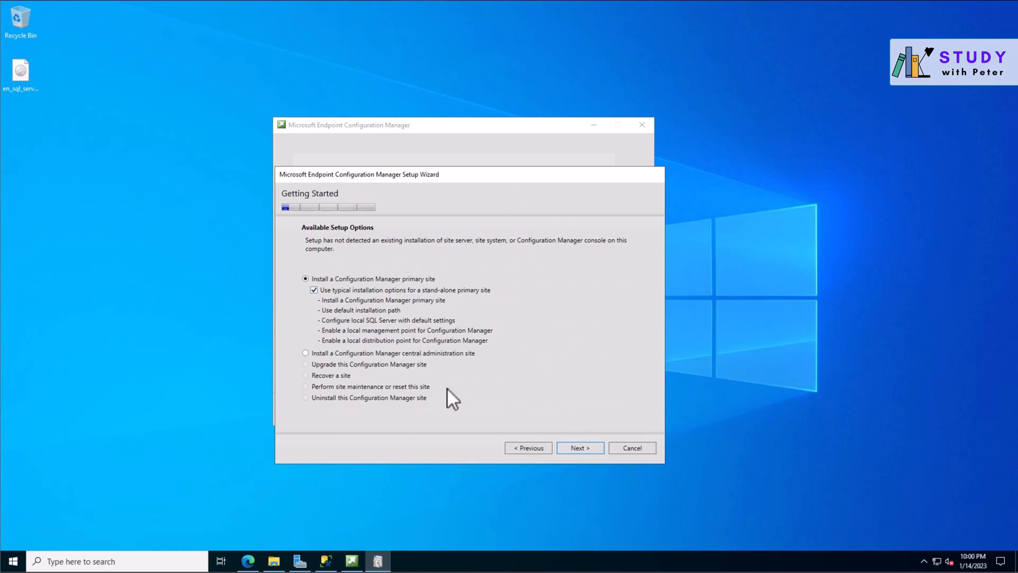
left_click(577, 448)
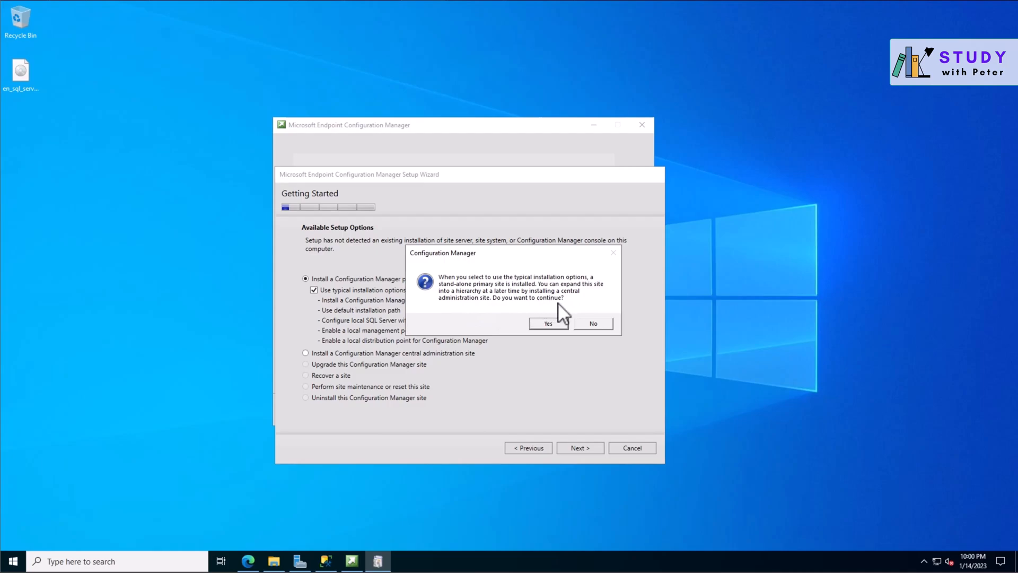
left_click(548, 324)
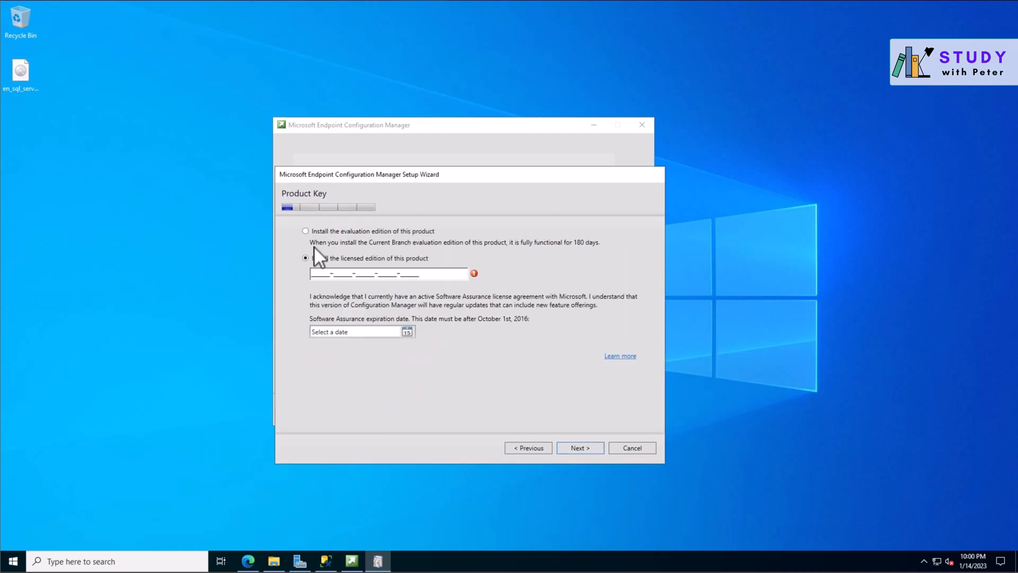
- Choose the evaluation edition and accept the license terms for Configuration Manager, SQL Server Express and SQL Server Native Client
left_click(306, 231)
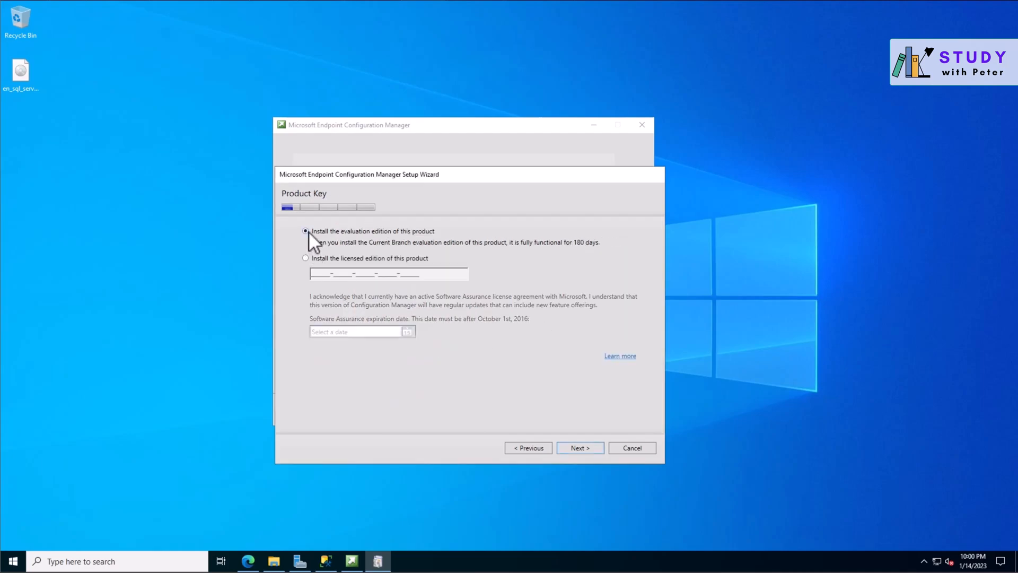
left_click(578, 448)
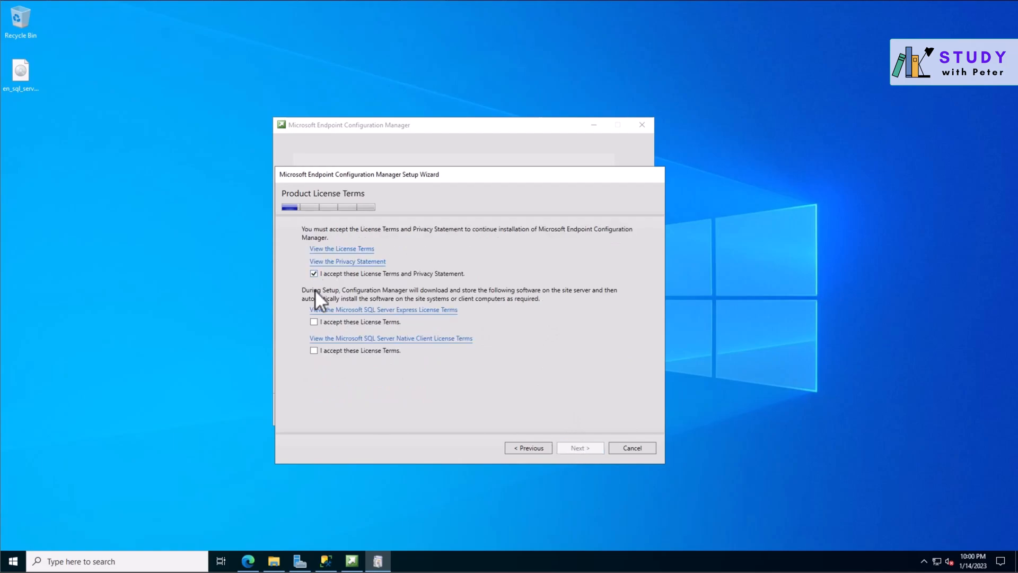
left_click(314, 350)
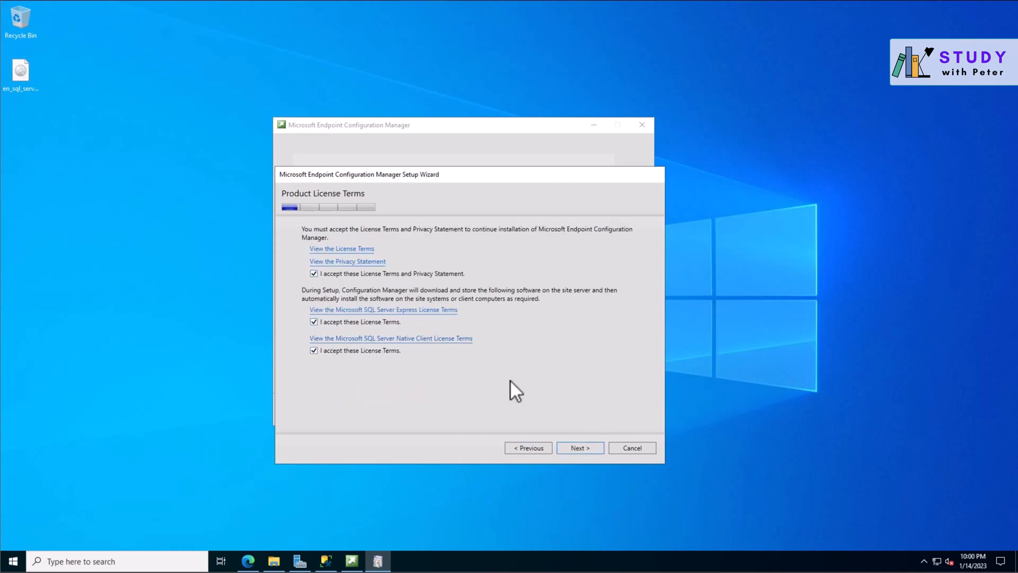
left_click(580, 448)
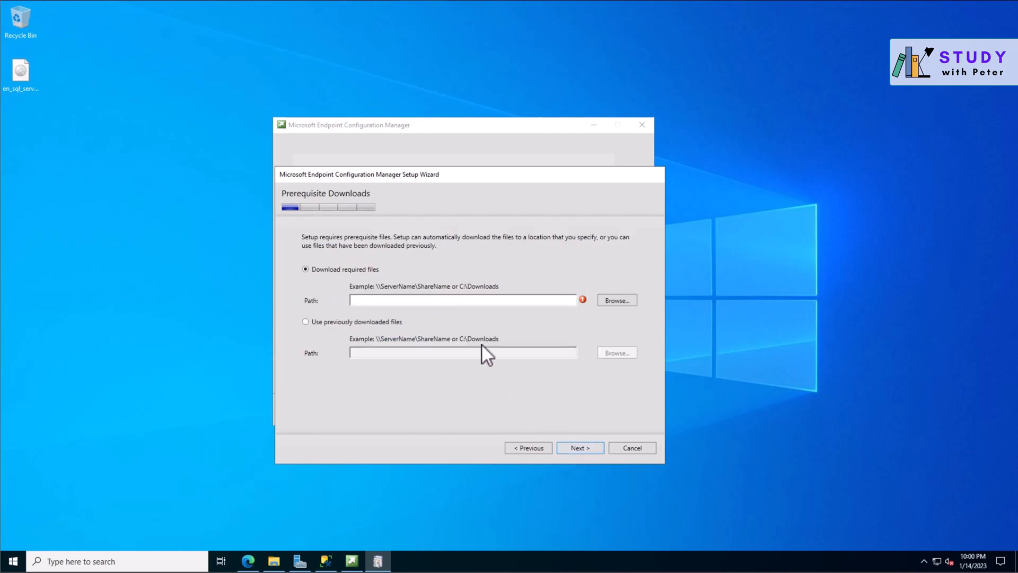
- Try to continue with C:\Prereqs as the download path for the required prerequisite files
left_click(521, 301)
type("C:\\")
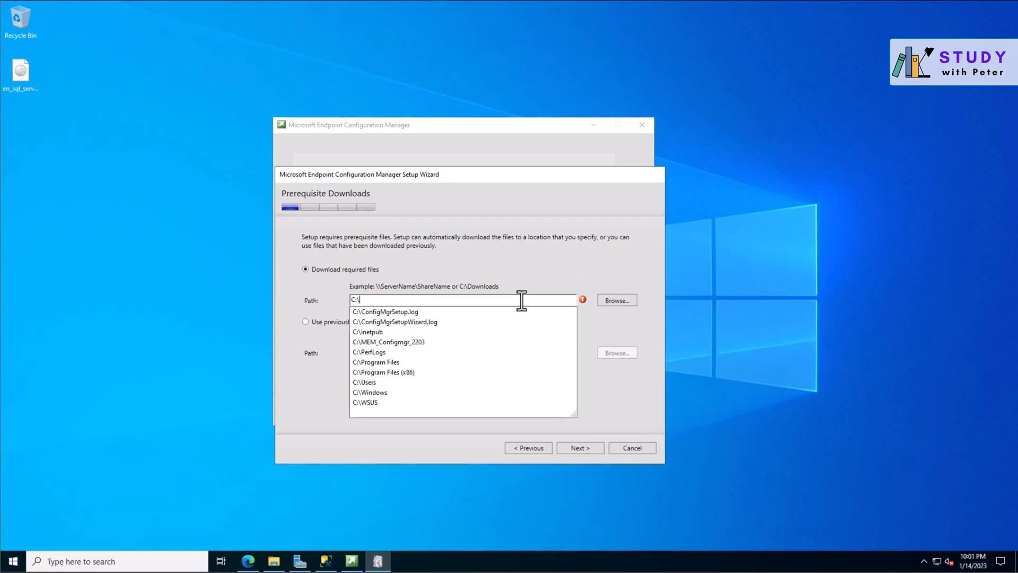
type("Pre")
key("BackSpace")
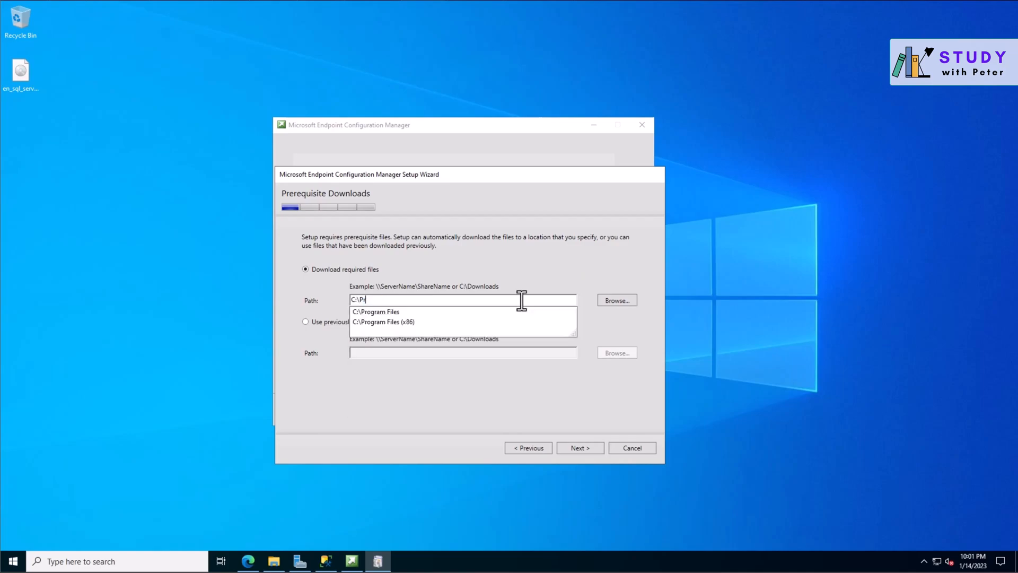
type("ereqs")
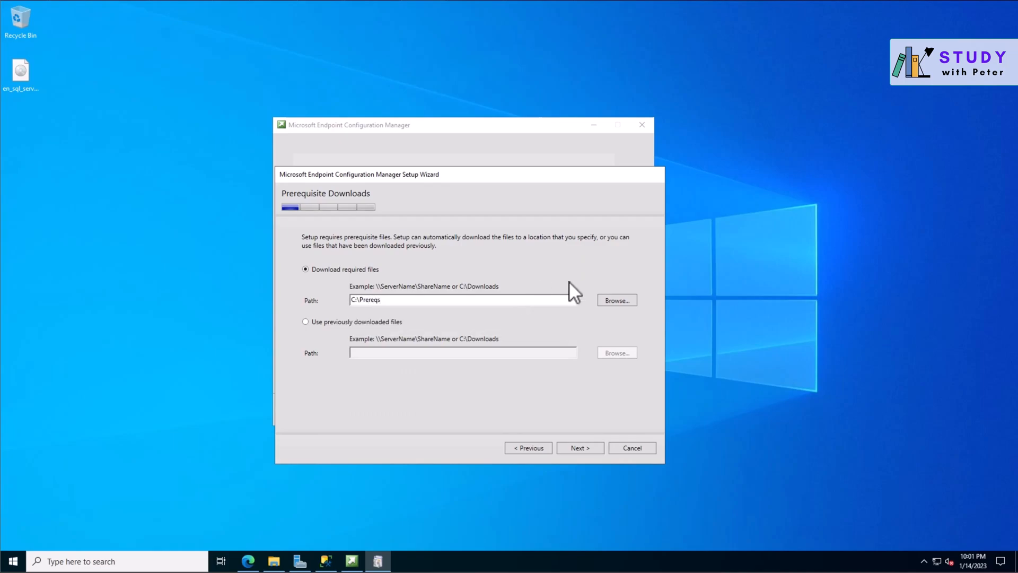
left_click(580, 448)
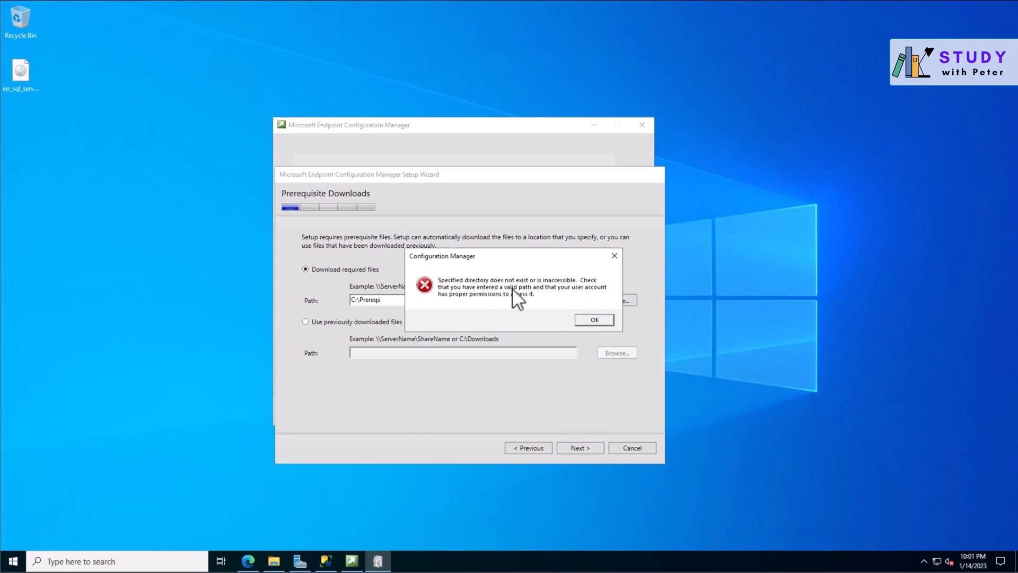
left_click(594, 320)
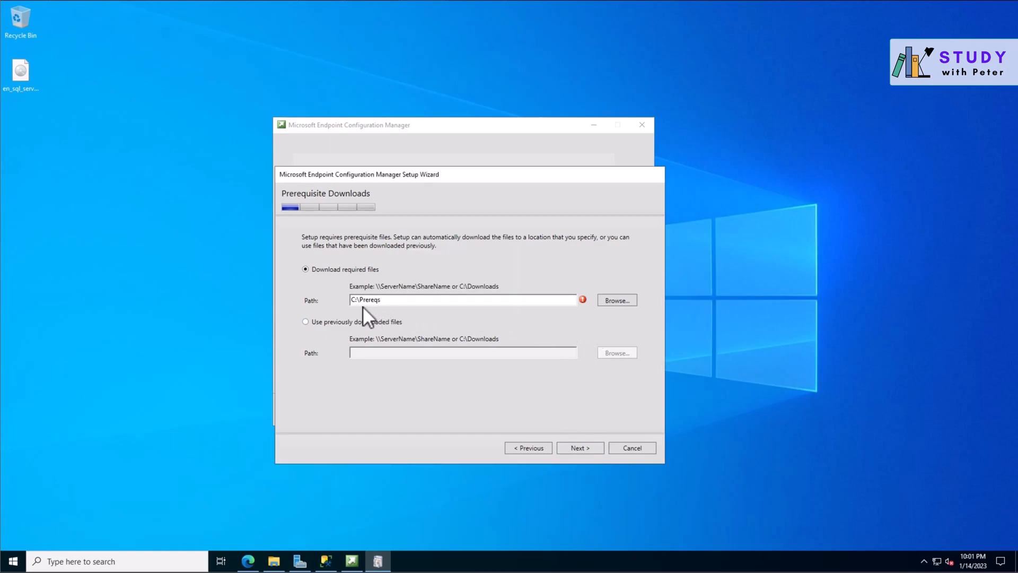
- Create a folder named Prereqs on Local Disk (C:) as the prerequisite download location and start the download
left_click(616, 300)
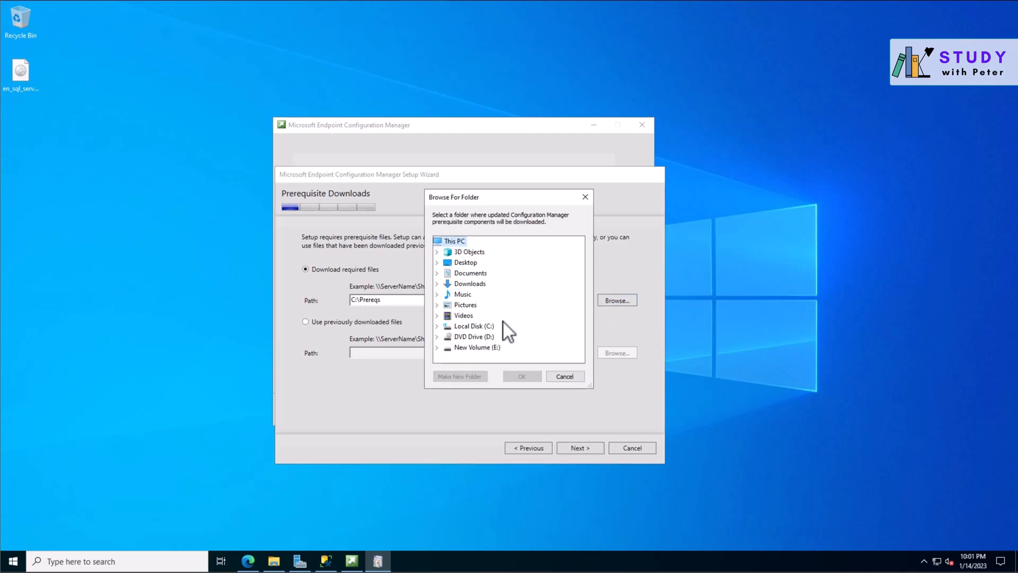
double_click(470, 325)
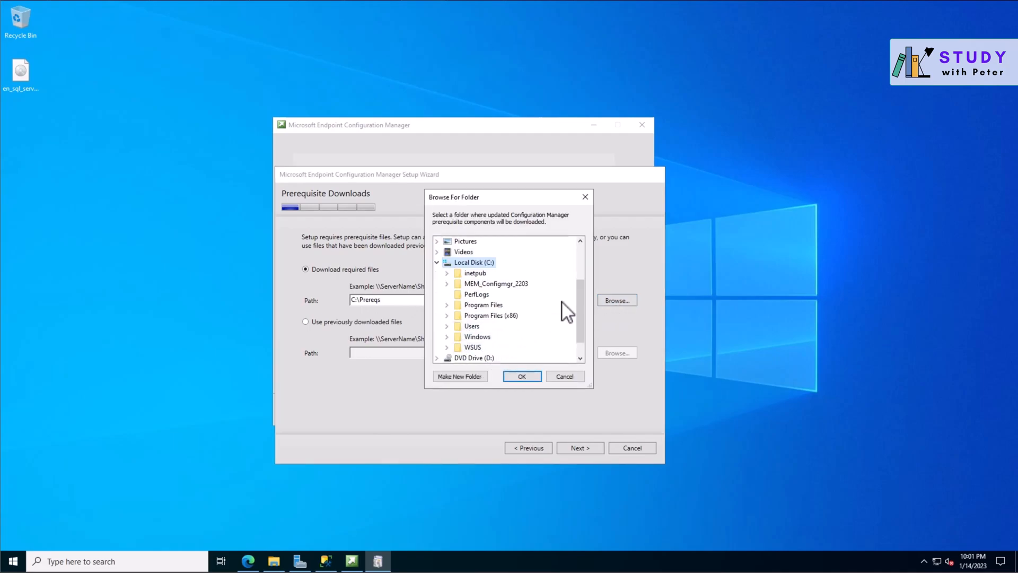
left_click(465, 373)
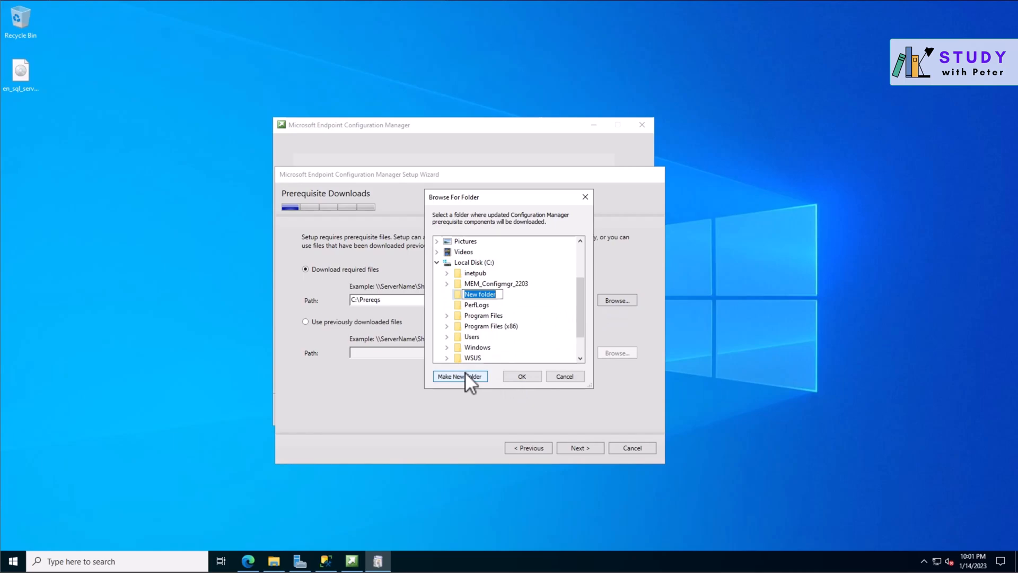
type("Prereqs")
left_click(529, 379)
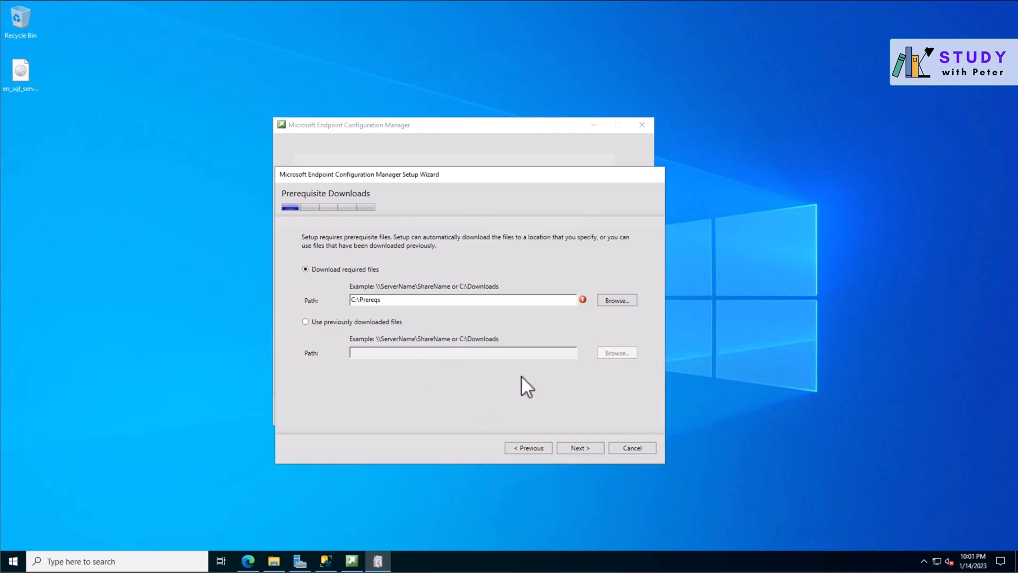
left_click(584, 447)
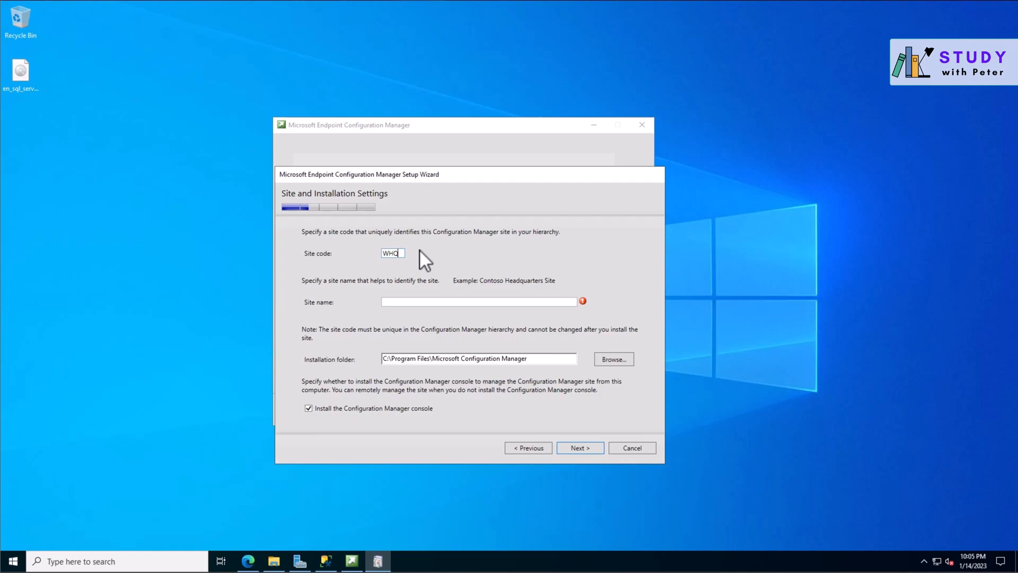
- Name the site "WebWoka HQ MECM" and accept the default installation folder with the Configuration Manager console included
left_click(421, 301)
type("WebWoka HQ")
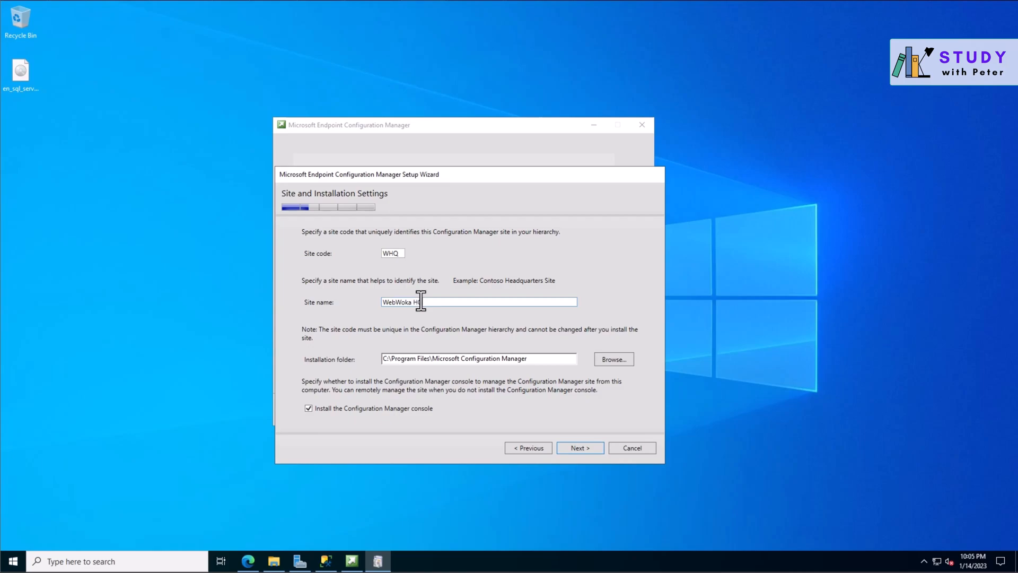
type("H")
key("BackSpace")
type("C")
key("BackSpace")
type("Mic")
key("BackSpace")
key("BackSpace")
type("ECM")
left_click(580, 449)
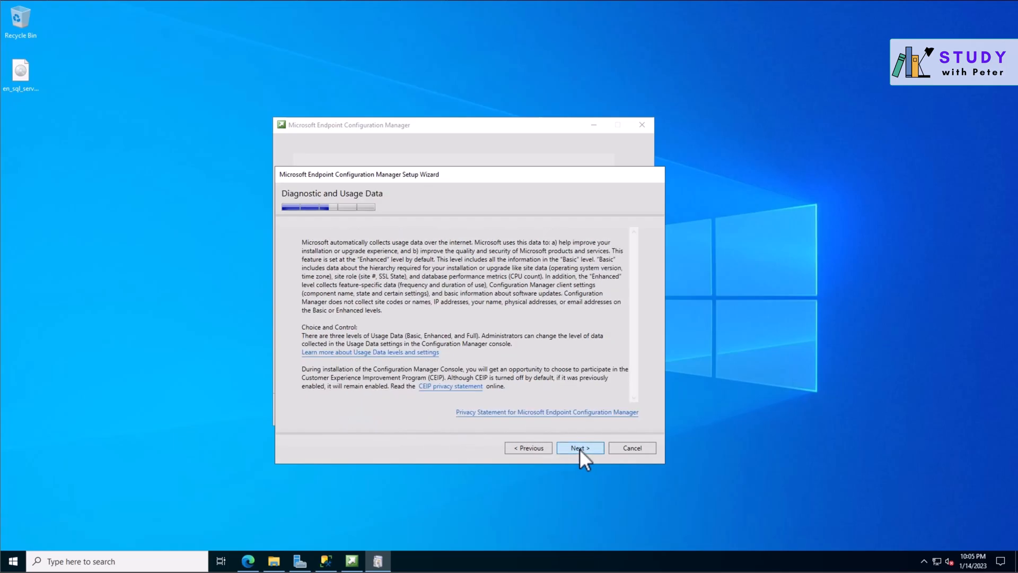
- Accept the usage data notice, keep SCCM.webwoka.local as the service connection point and proceed to the prerequisite check
left_click(580, 449)
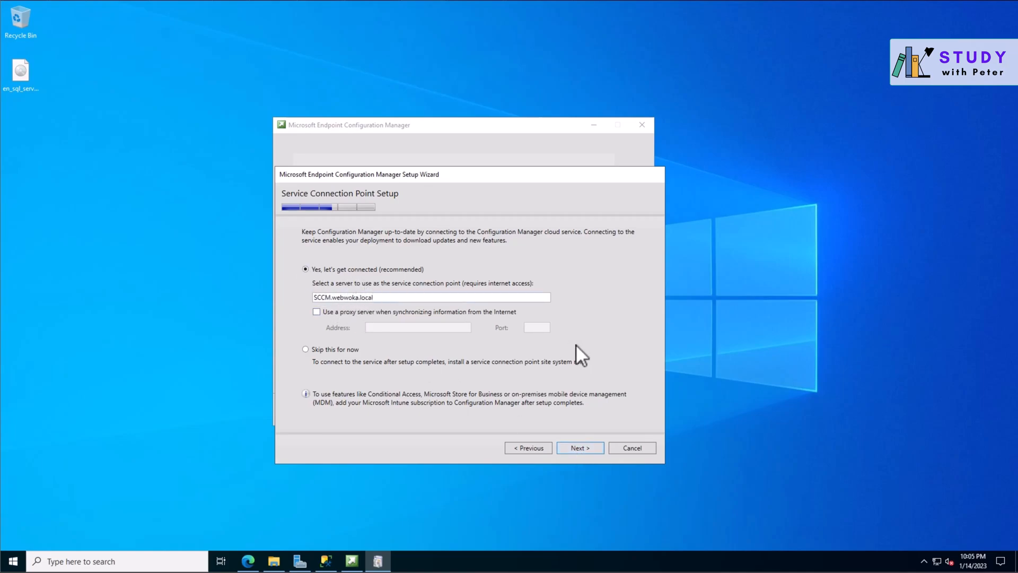
left_click(582, 446)
left_click(585, 447)
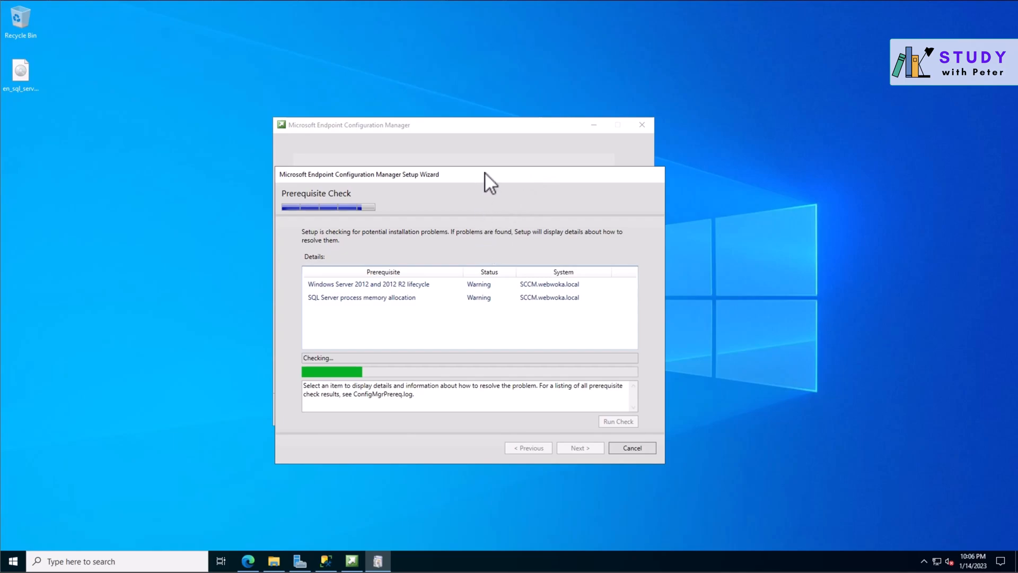
- Review the SQL Server process memory allocation warning in the prerequisite check and begin the installation
left_click_drag(485, 171, 328, 104)
mouse_move(586, 154)
left_mouse_down()
mouse_move(581, 146)
mouse_move(606, 158)
mouse_move(589, 159)
left_mouse_up()
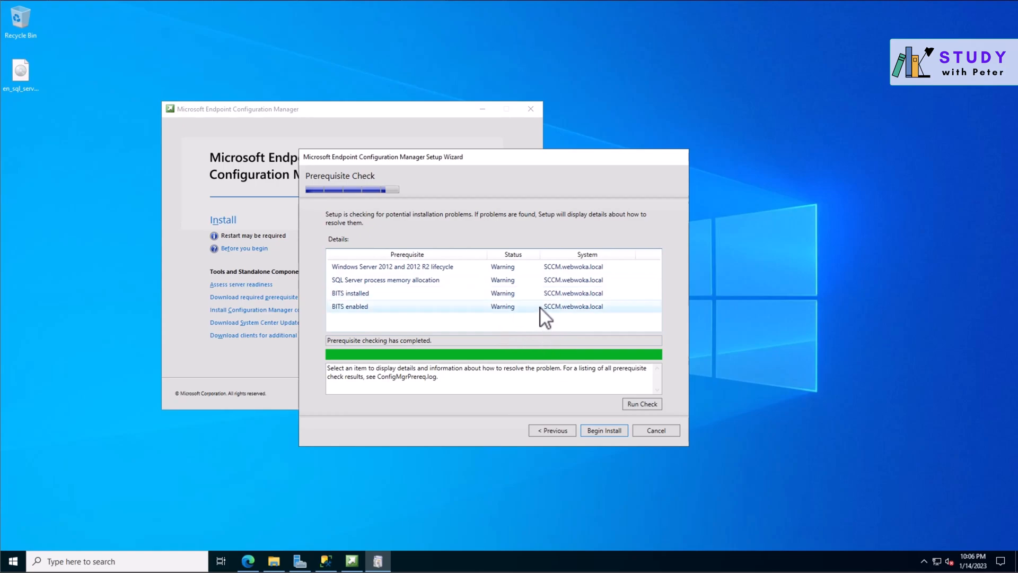
left_click(356, 281)
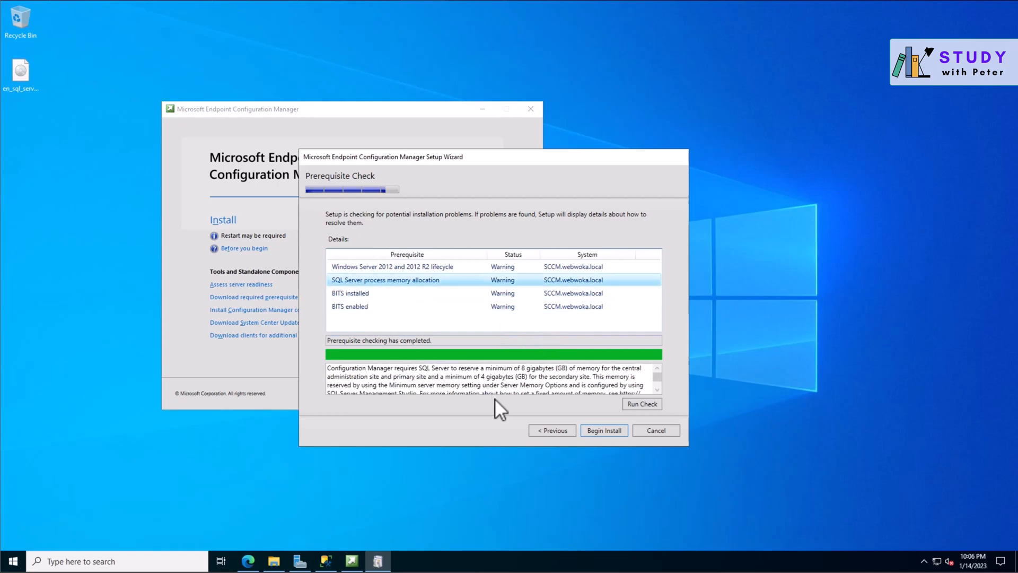
left_click_drag(465, 368, 558, 368)
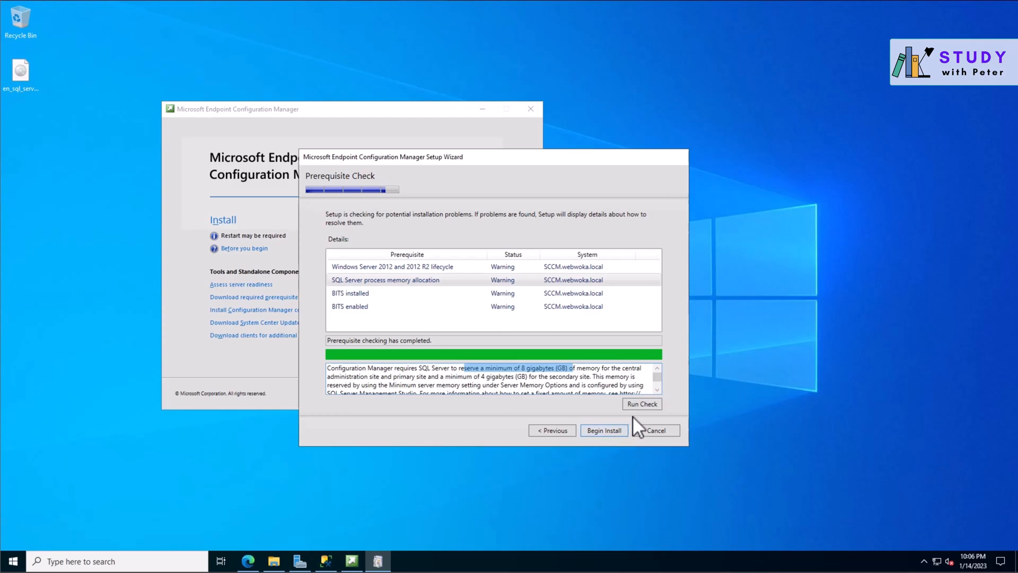
left_click(603, 431)
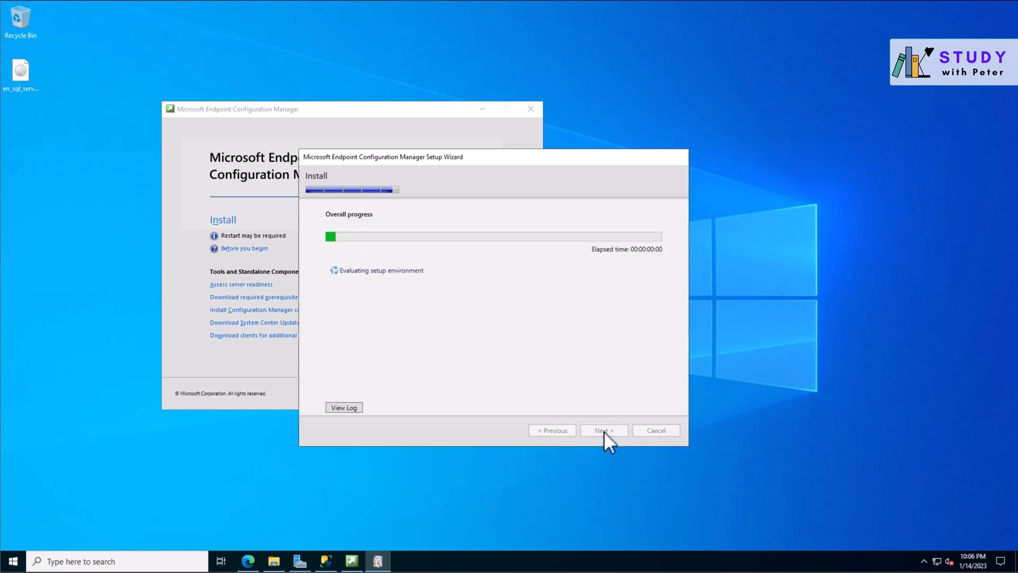
right_click(753, 345)
left_click(781, 379)
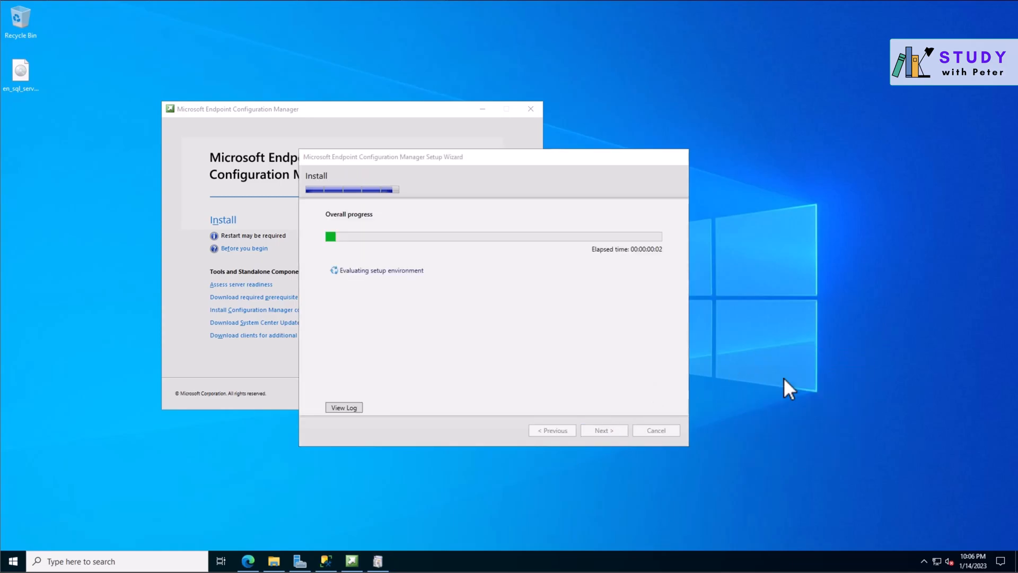
mouse_move(498, 157)
left_mouse_down()
mouse_move(474, 161)
mouse_move(489, 158)
left_mouse_up()
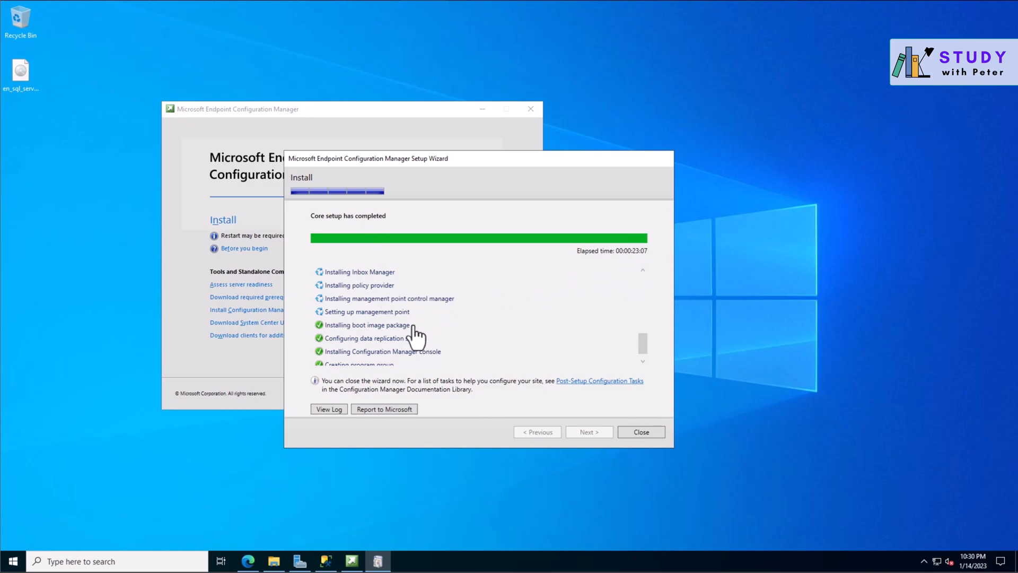
- Close the setup wizard and the installer once core setup completes, and restart the server with the reason Other (Unplanned)
left_click(638, 432)
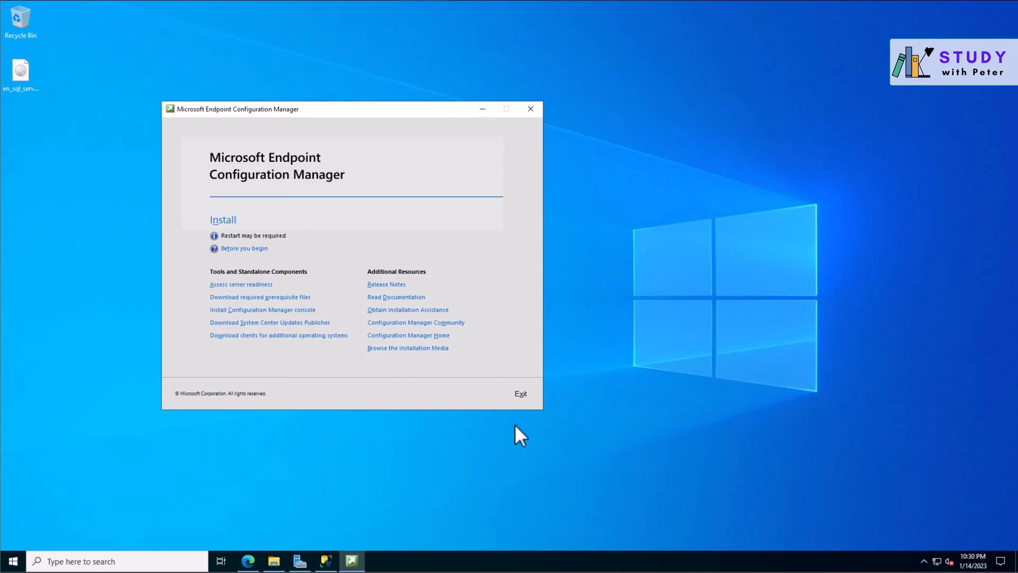
left_click(525, 399)
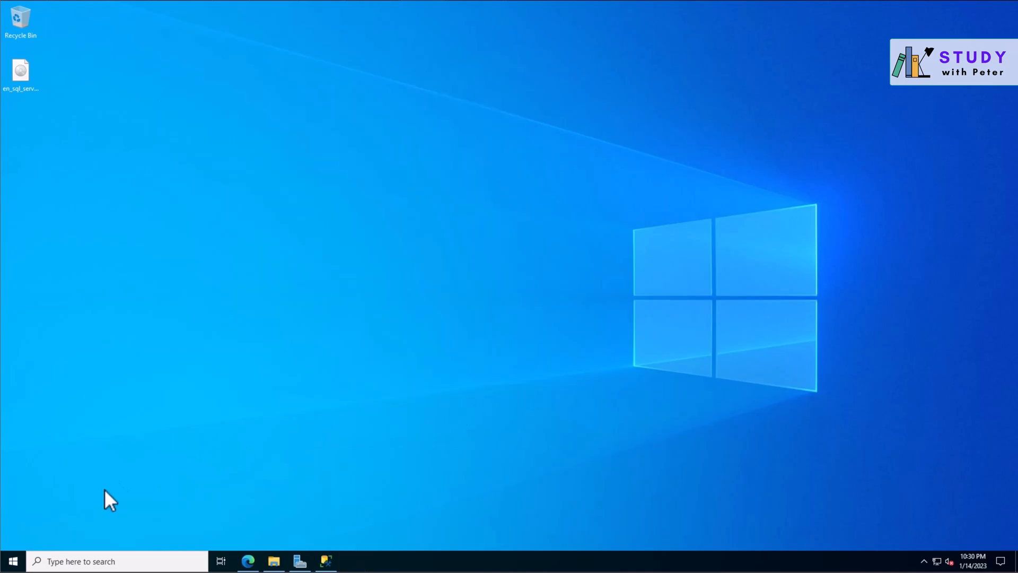
right_click(12, 560)
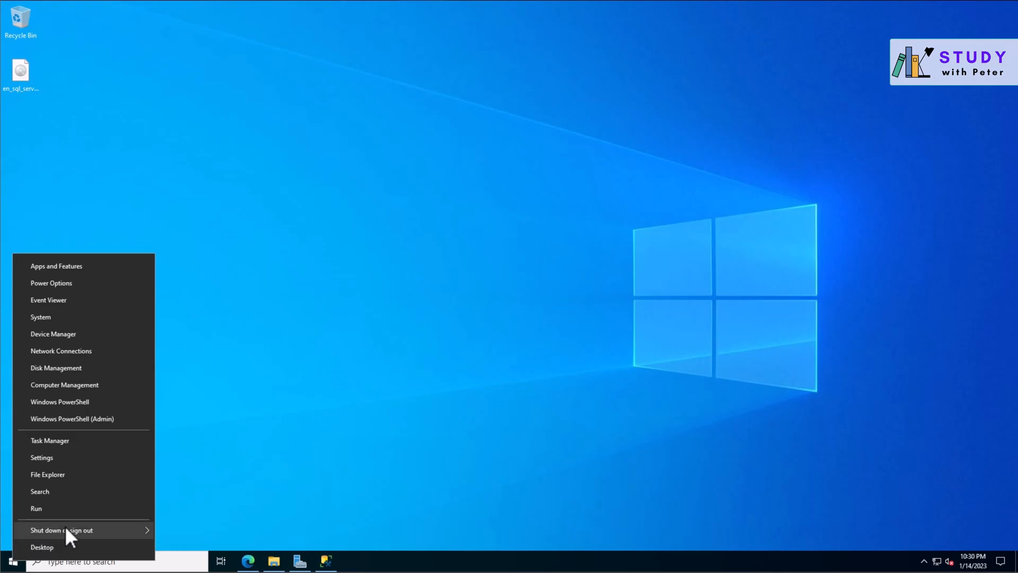
mouse_move(95, 534)
left_click(192, 530)
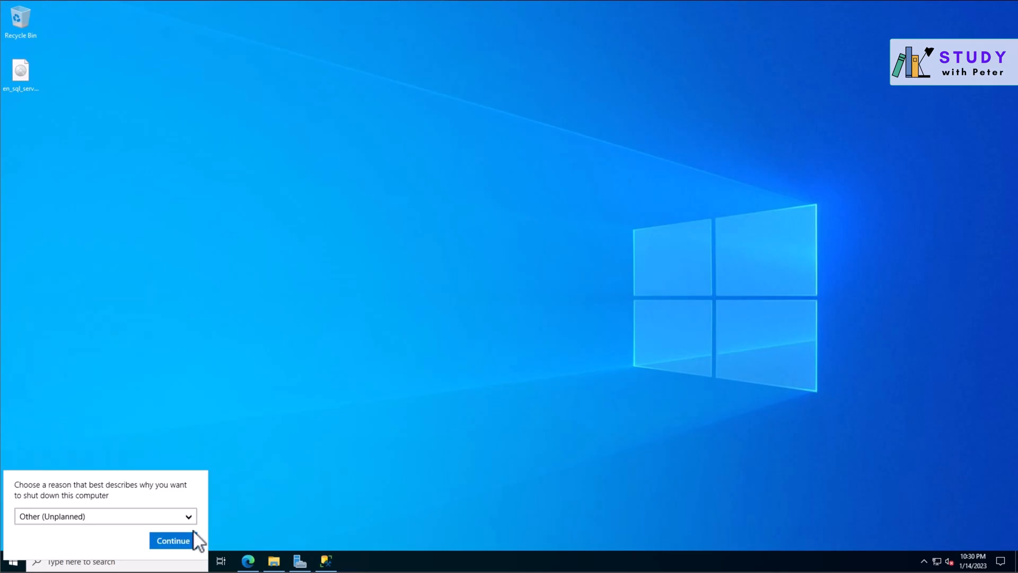
left_click(173, 540)
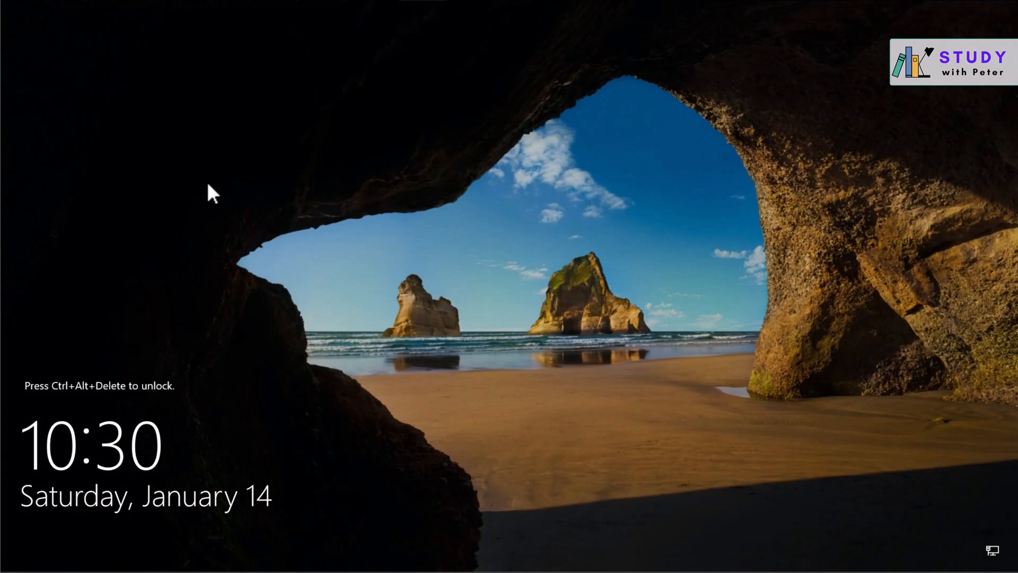
- Unlock the restarted server and sign in to the SCCM admin account with the account password, re-entering it if rejected
key("ctrl+alt+Delete")
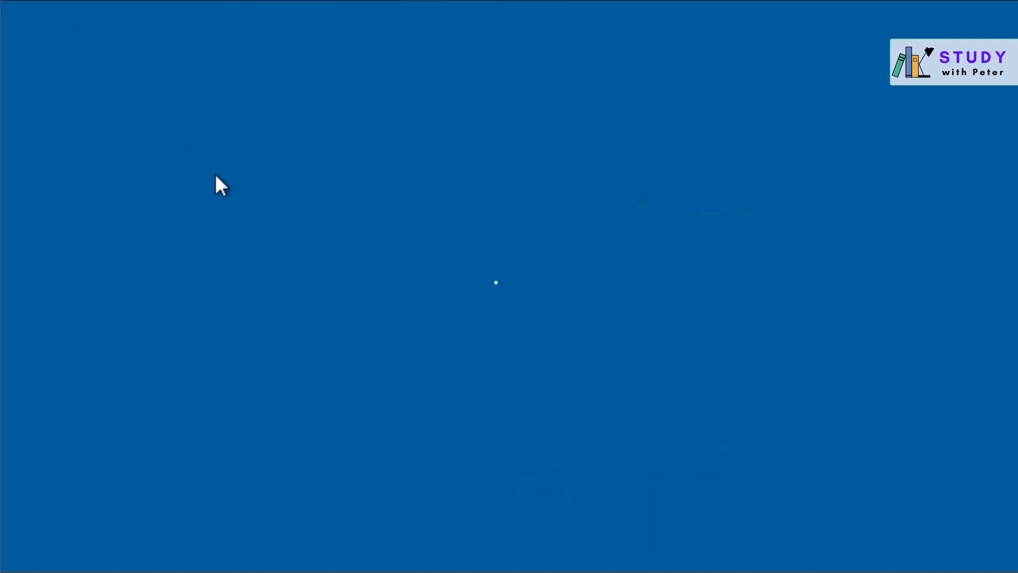
type("•••••••••••••")
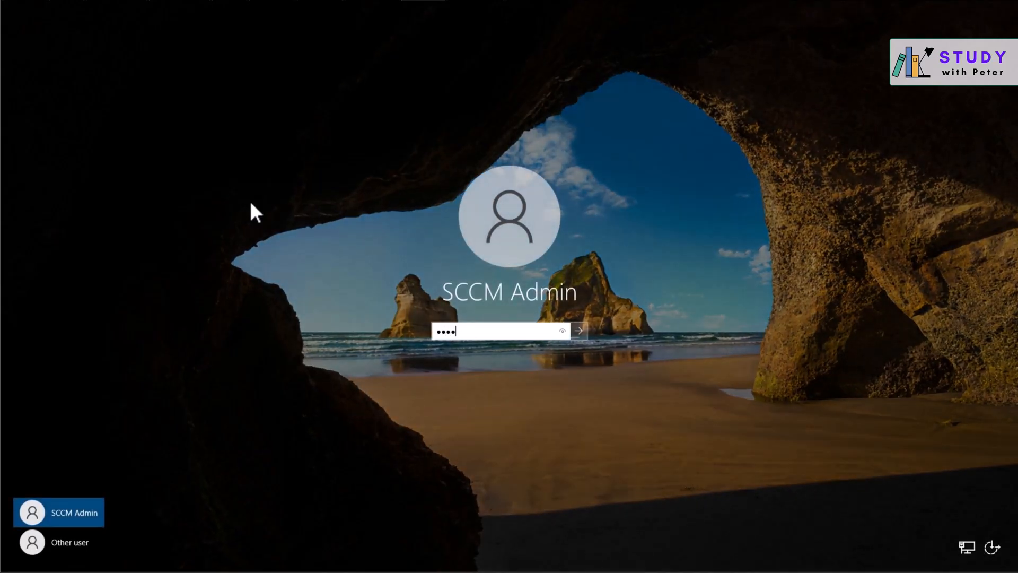
key("Return")
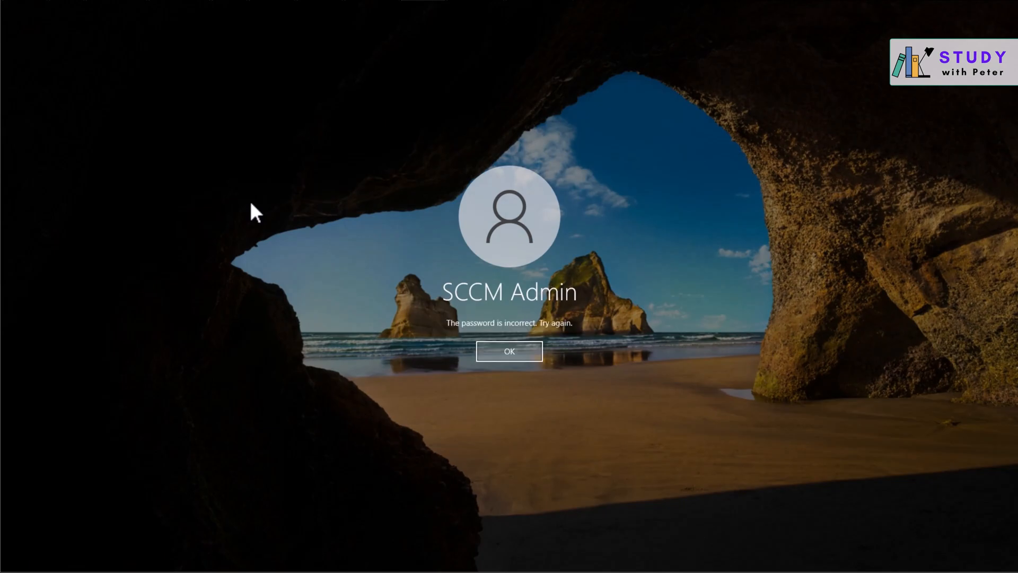
key("Return")
type("••••••••••••")
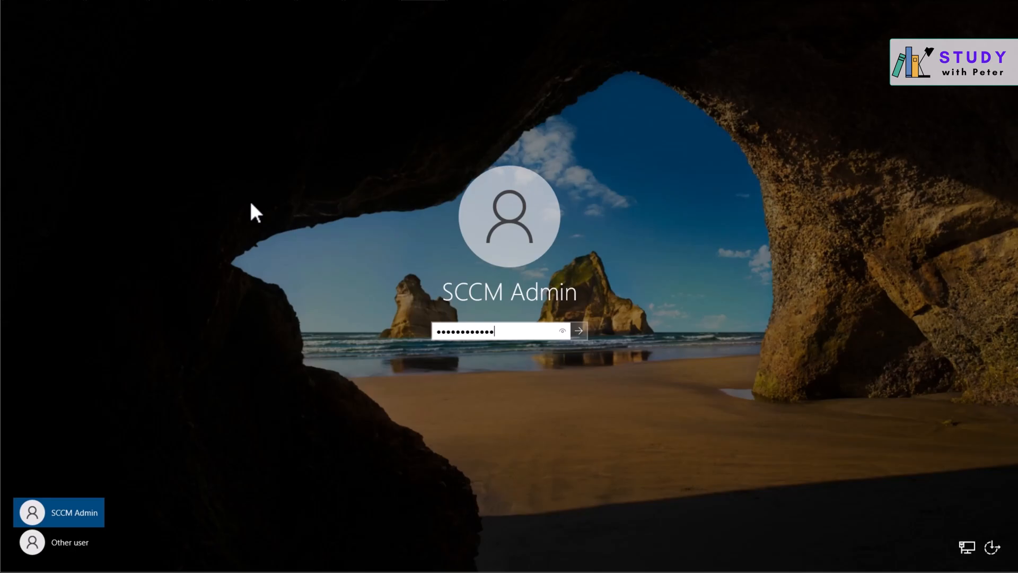
key("Return")
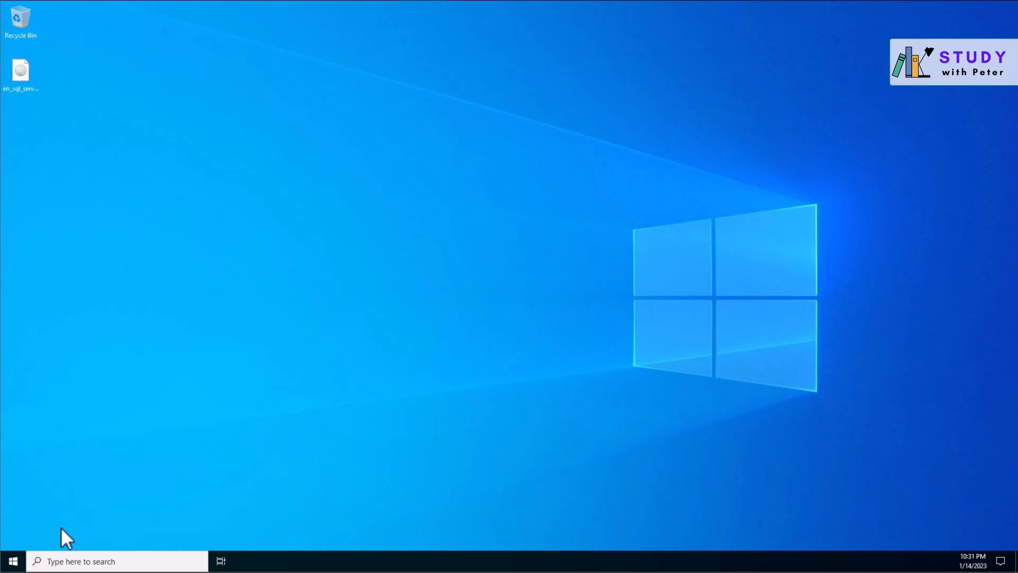
- Launch the newly installed Configuration Manager Console and bring its window back to the front for the WHQ site connection
left_click(22, 563)
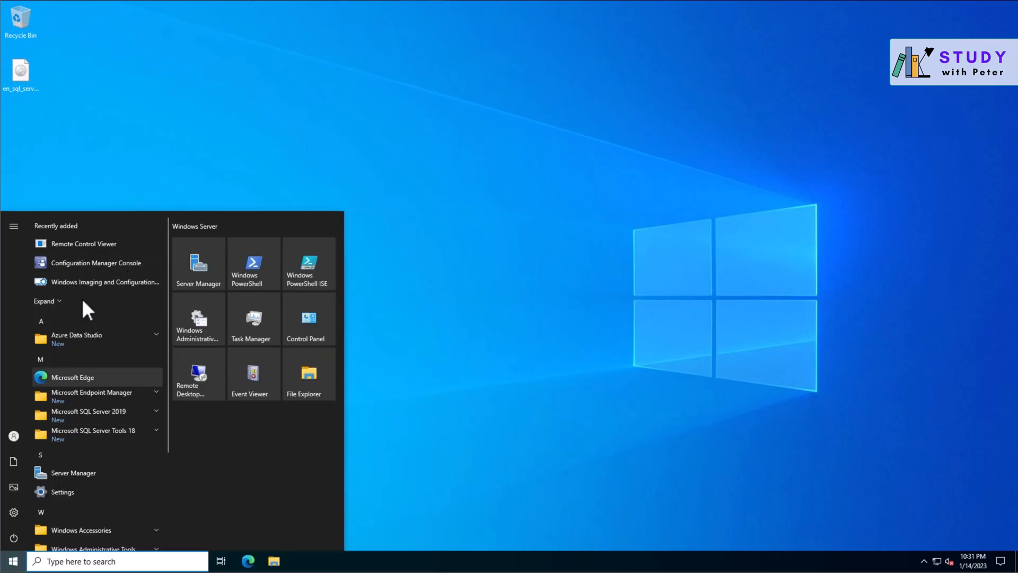
left_click(93, 265)
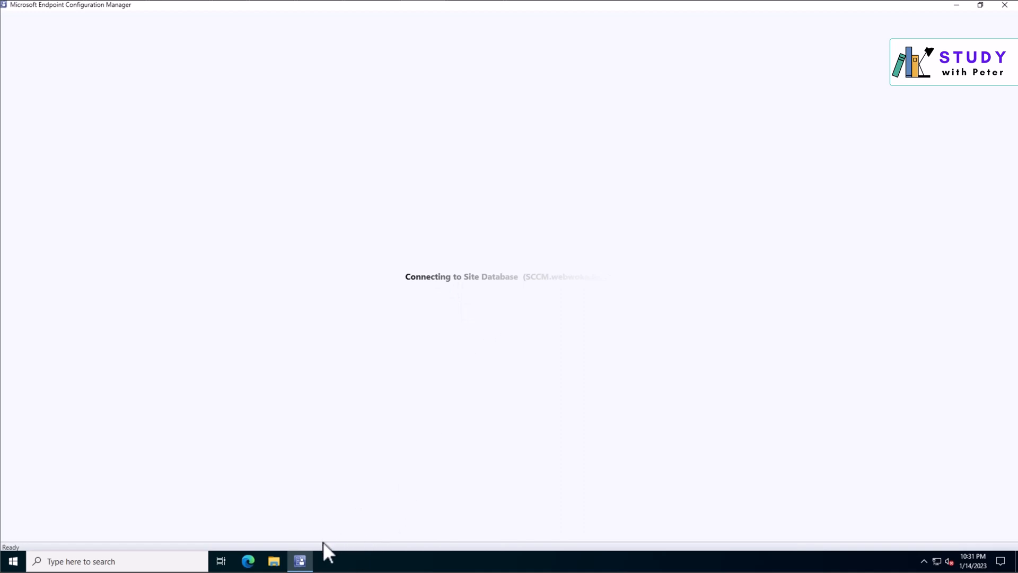
left_click(300, 562)
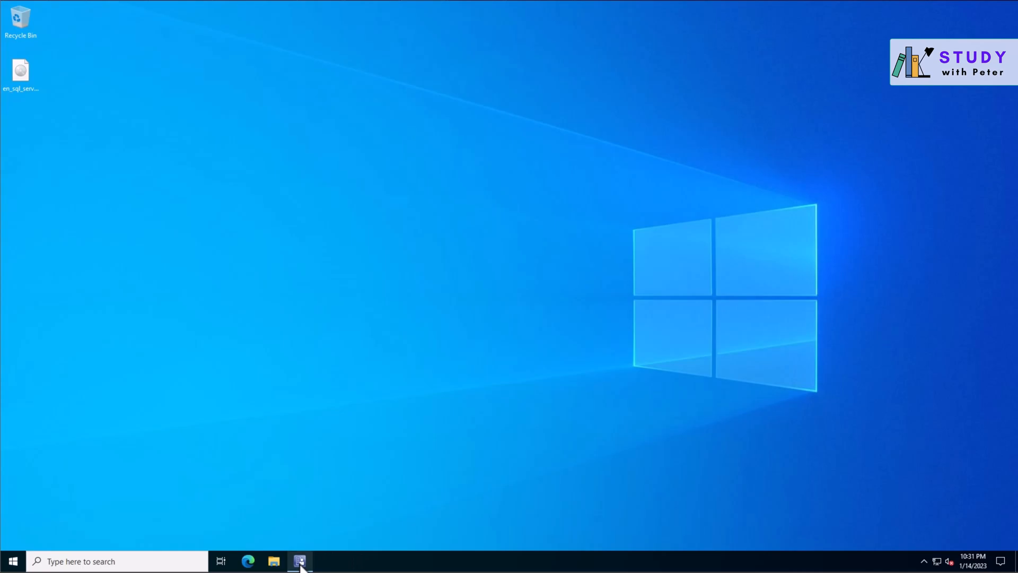
left_click(182, 560)
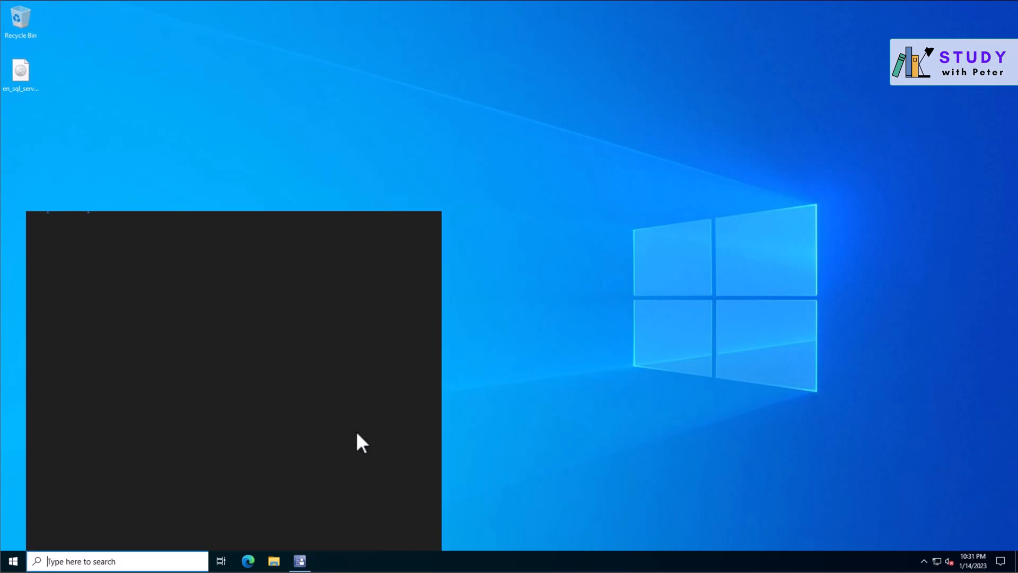
left_click(529, 435)
left_click(306, 561)
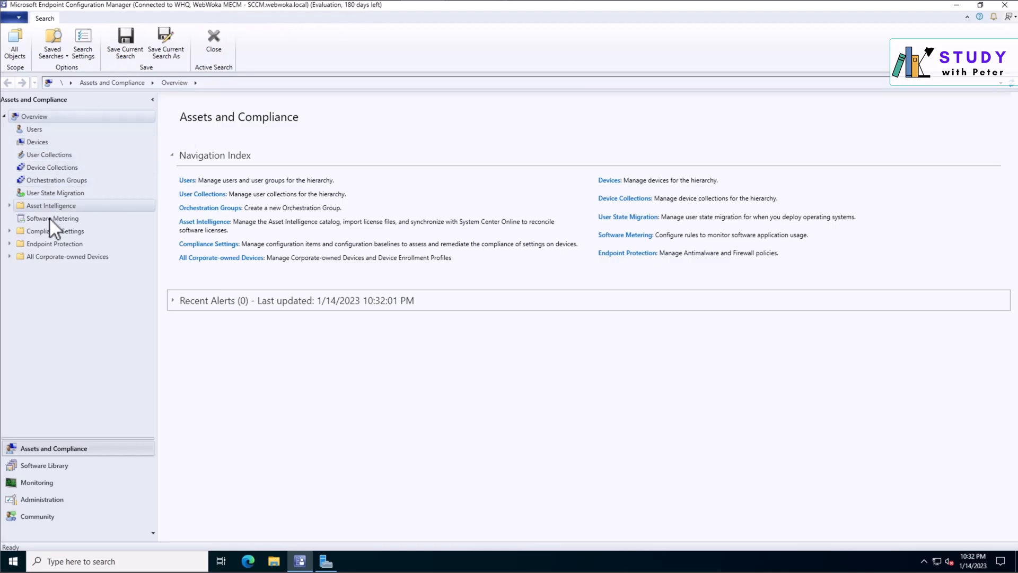
- Review the Software Library, Monitoring and Administration workspaces of the console, including the Updates and Servicing node
left_click(43, 463)
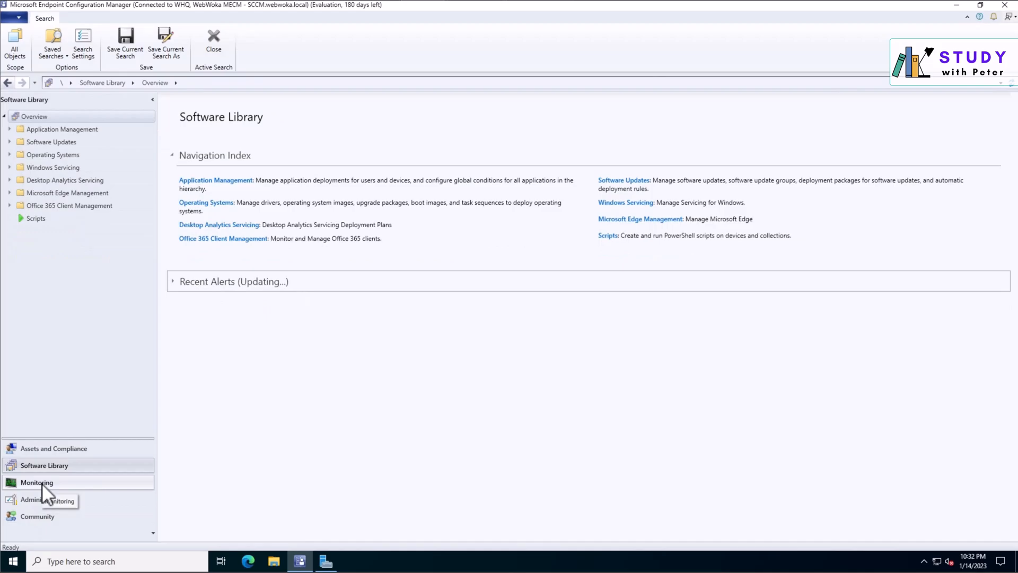
left_click(43, 483)
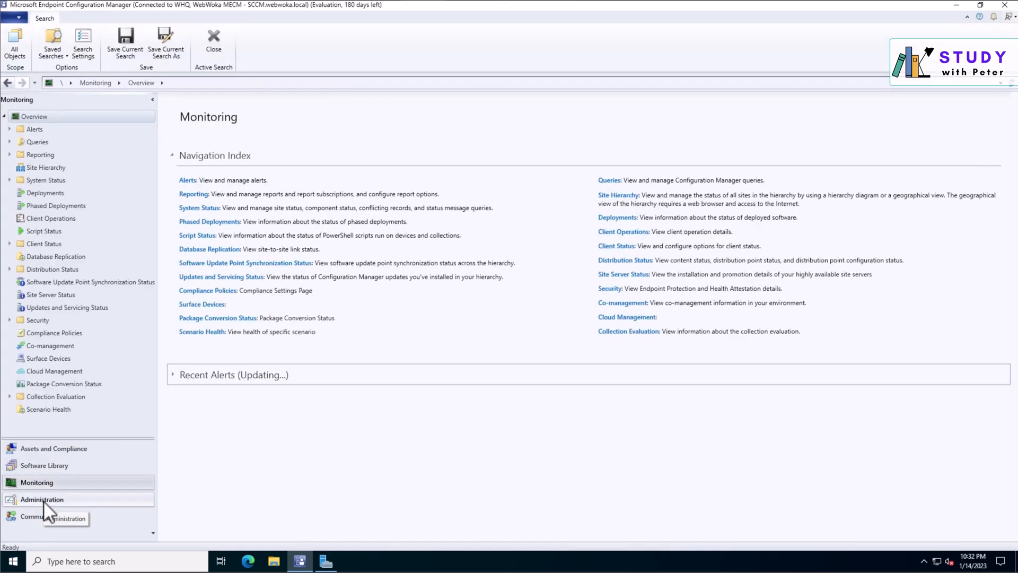
left_click(40, 499)
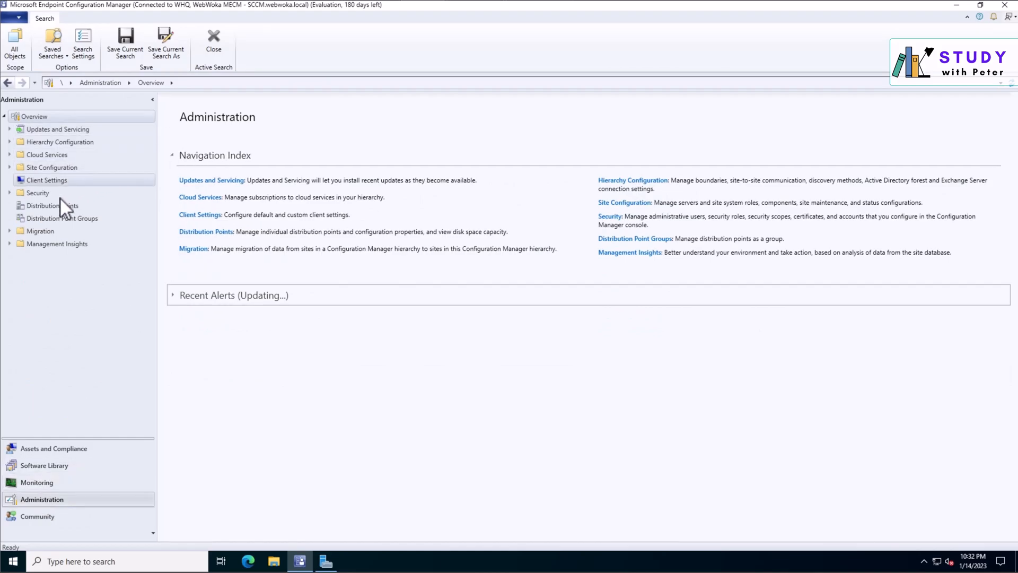
left_click(45, 131)
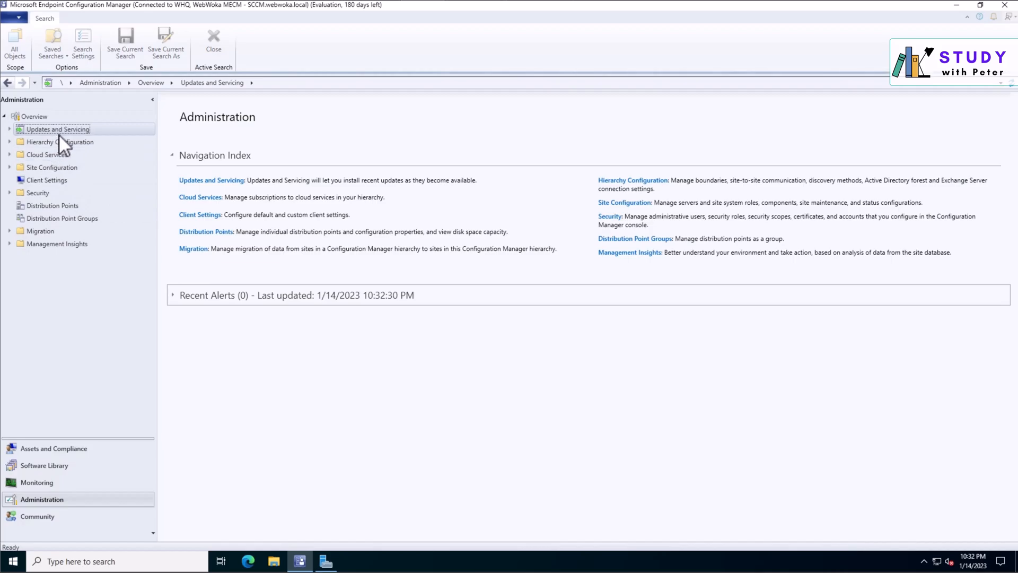
- Revisit the Software Library and Assets and Compliance, check the Updates and Servicing list in Administration, and return to Assets and Compliance
left_click(49, 466)
left_click(59, 448)
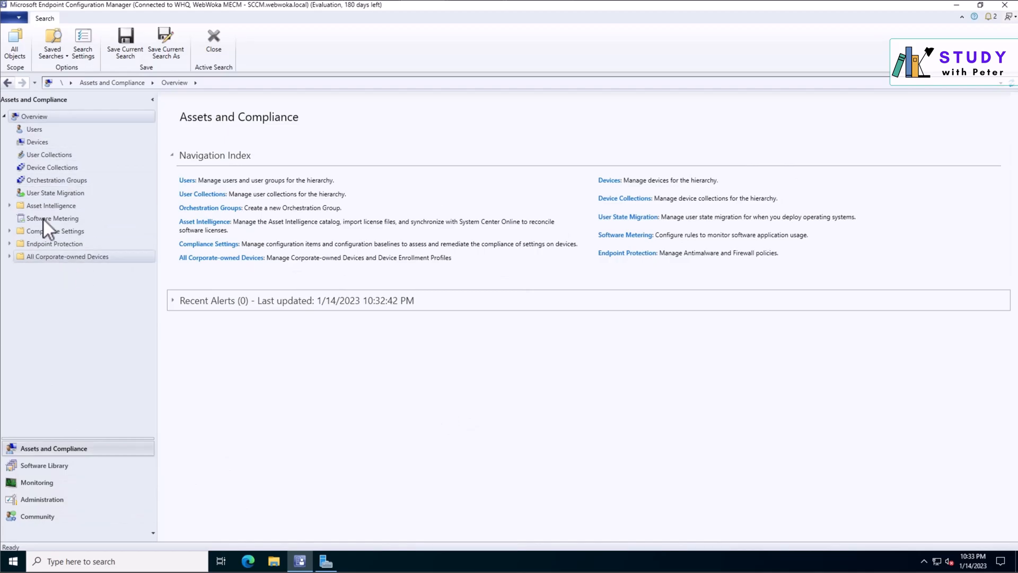
left_click(53, 499)
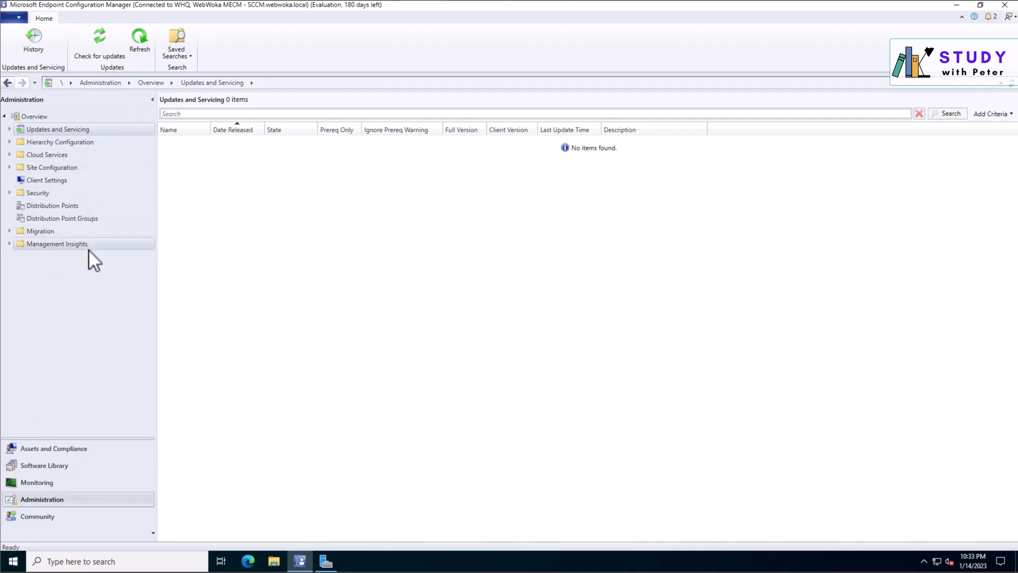
left_click(66, 450)
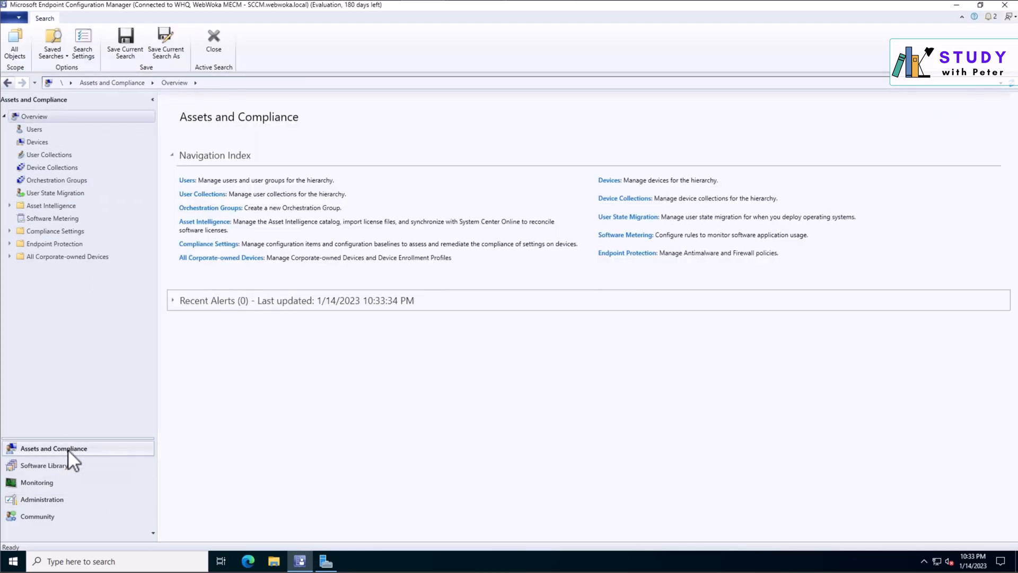